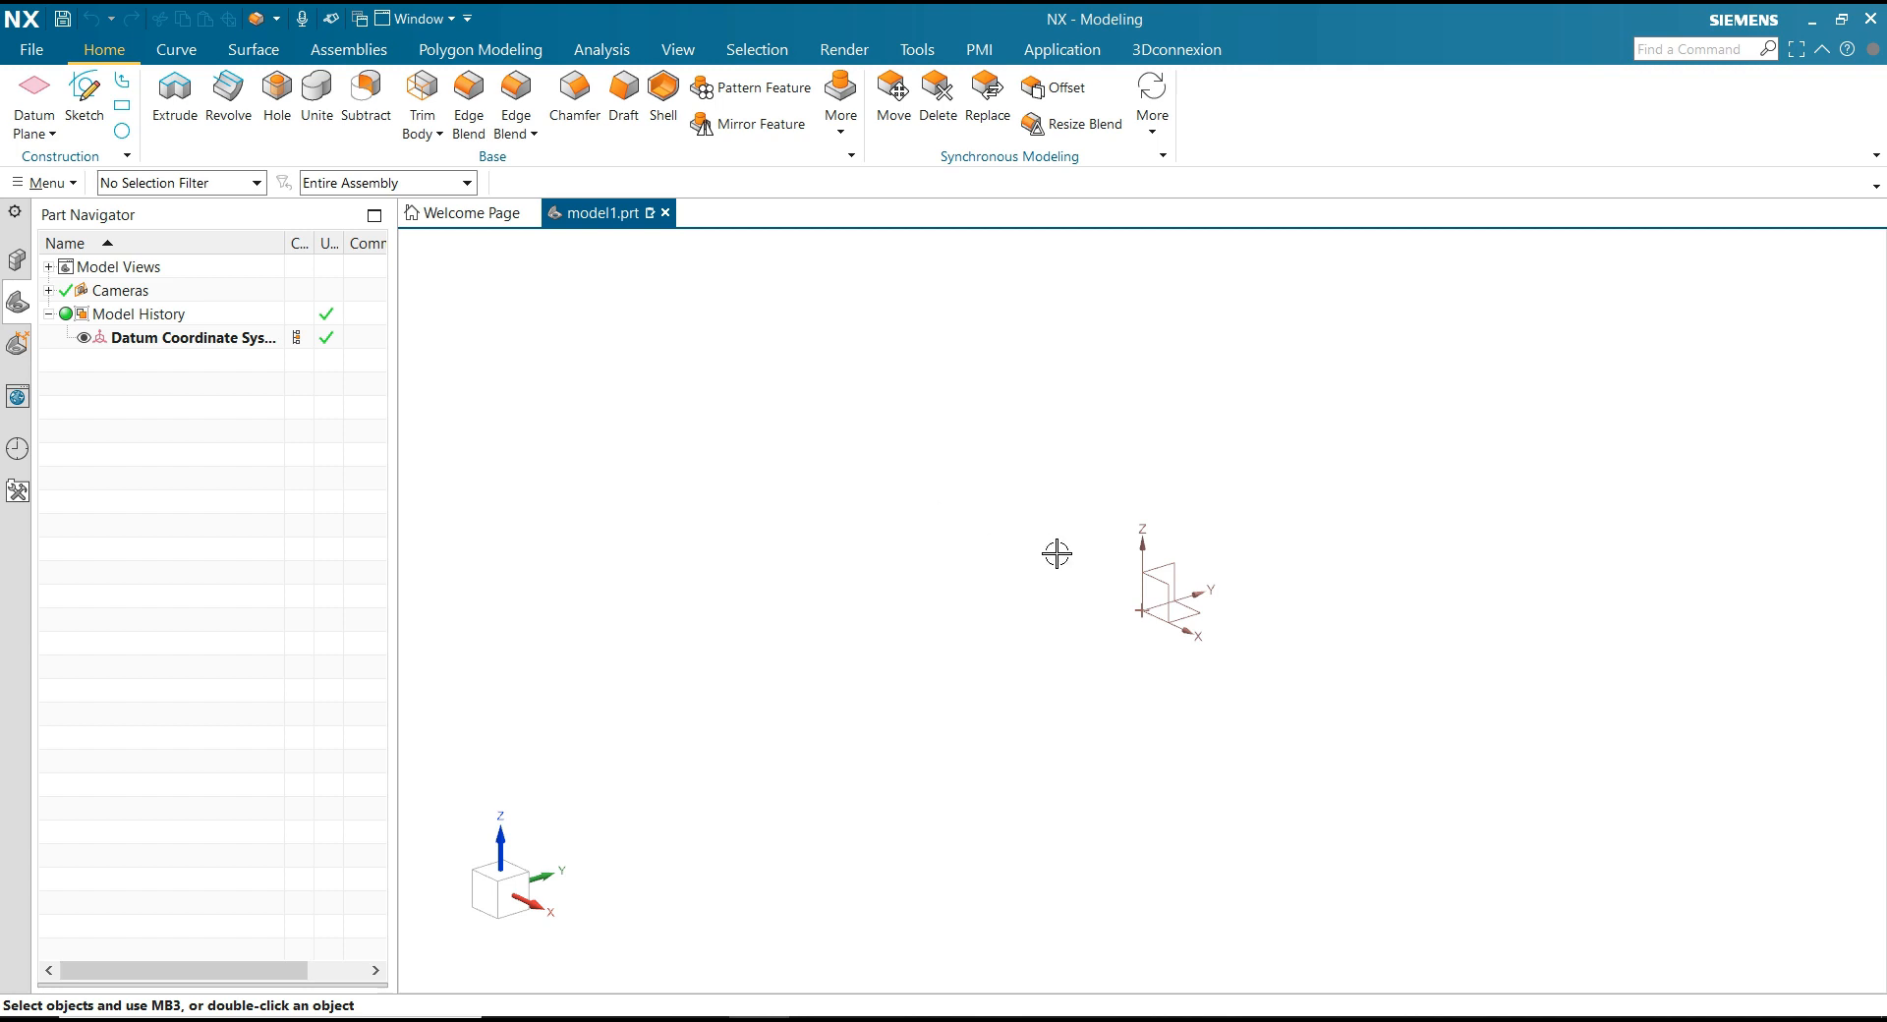
Step: Start a sketch on the default Top plane and draw two concentric circles centred on the origin, the inner one about 58 mm in diameter
{"action": "left_click", "coordinate": [84, 98]}
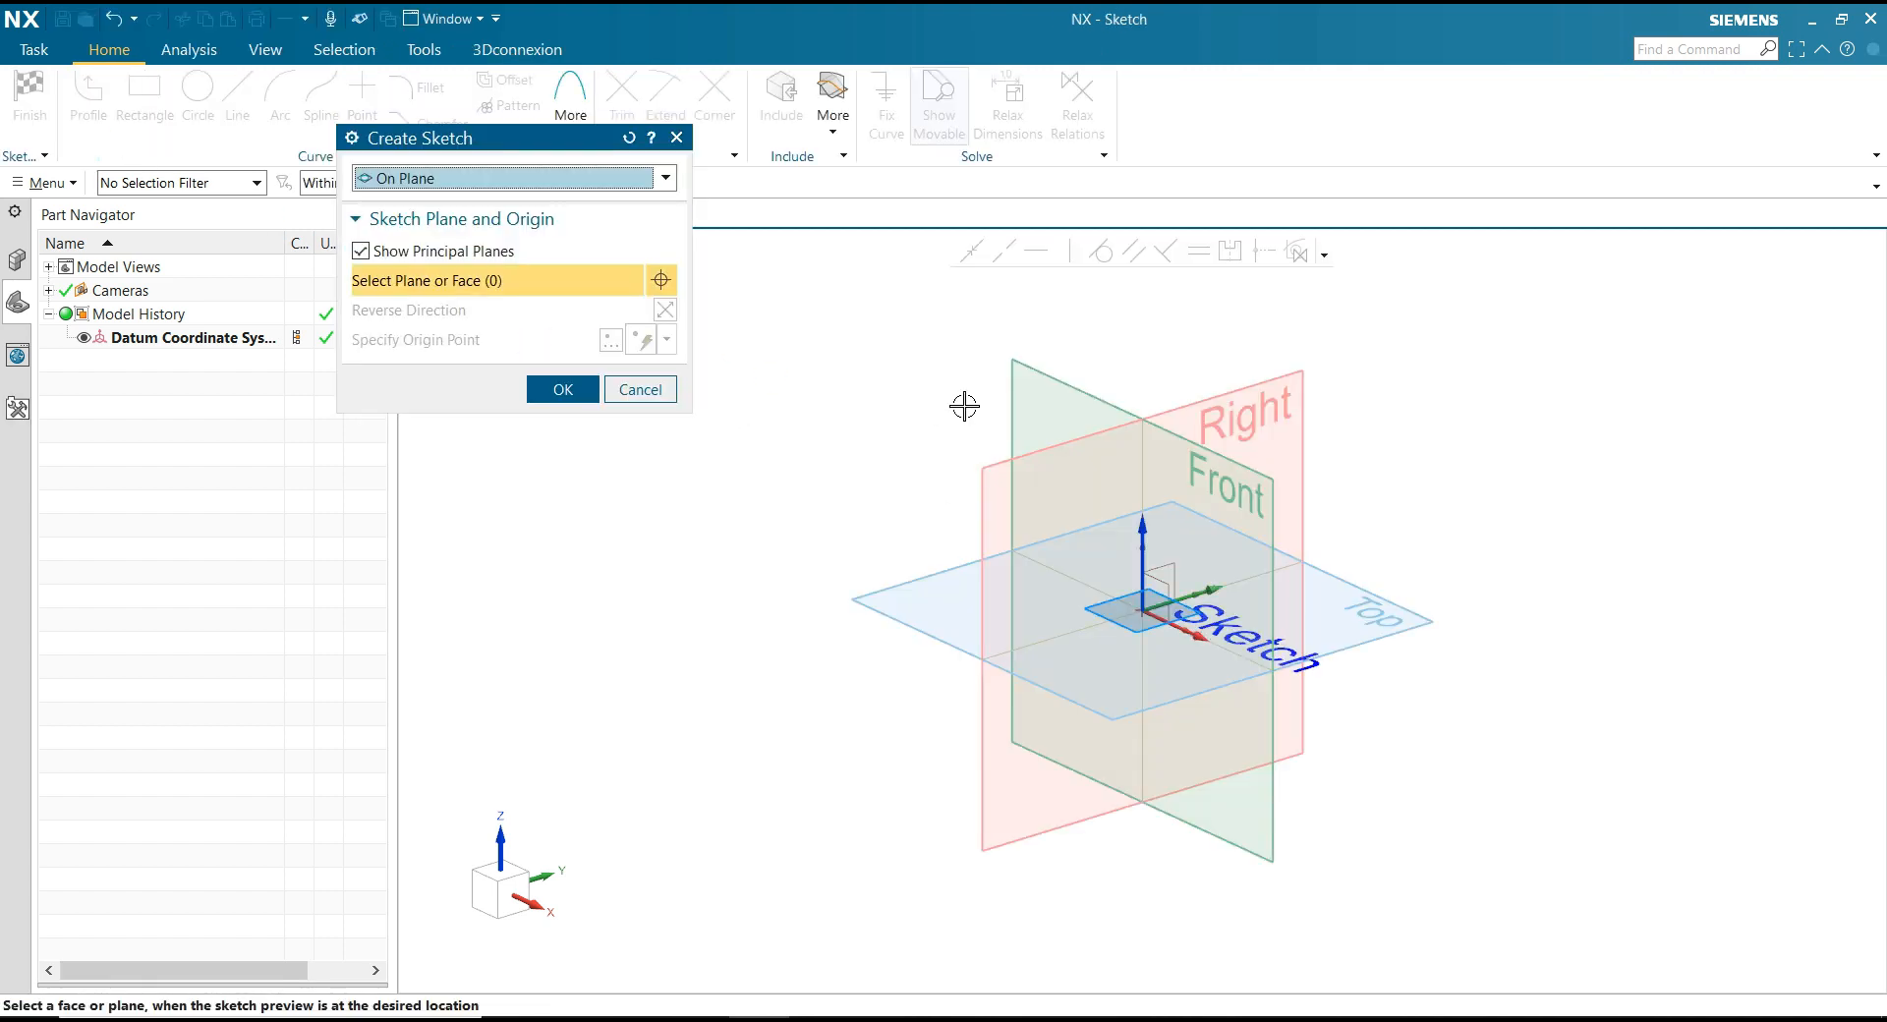
{"action": "left_click", "coordinate": [586, 391]}
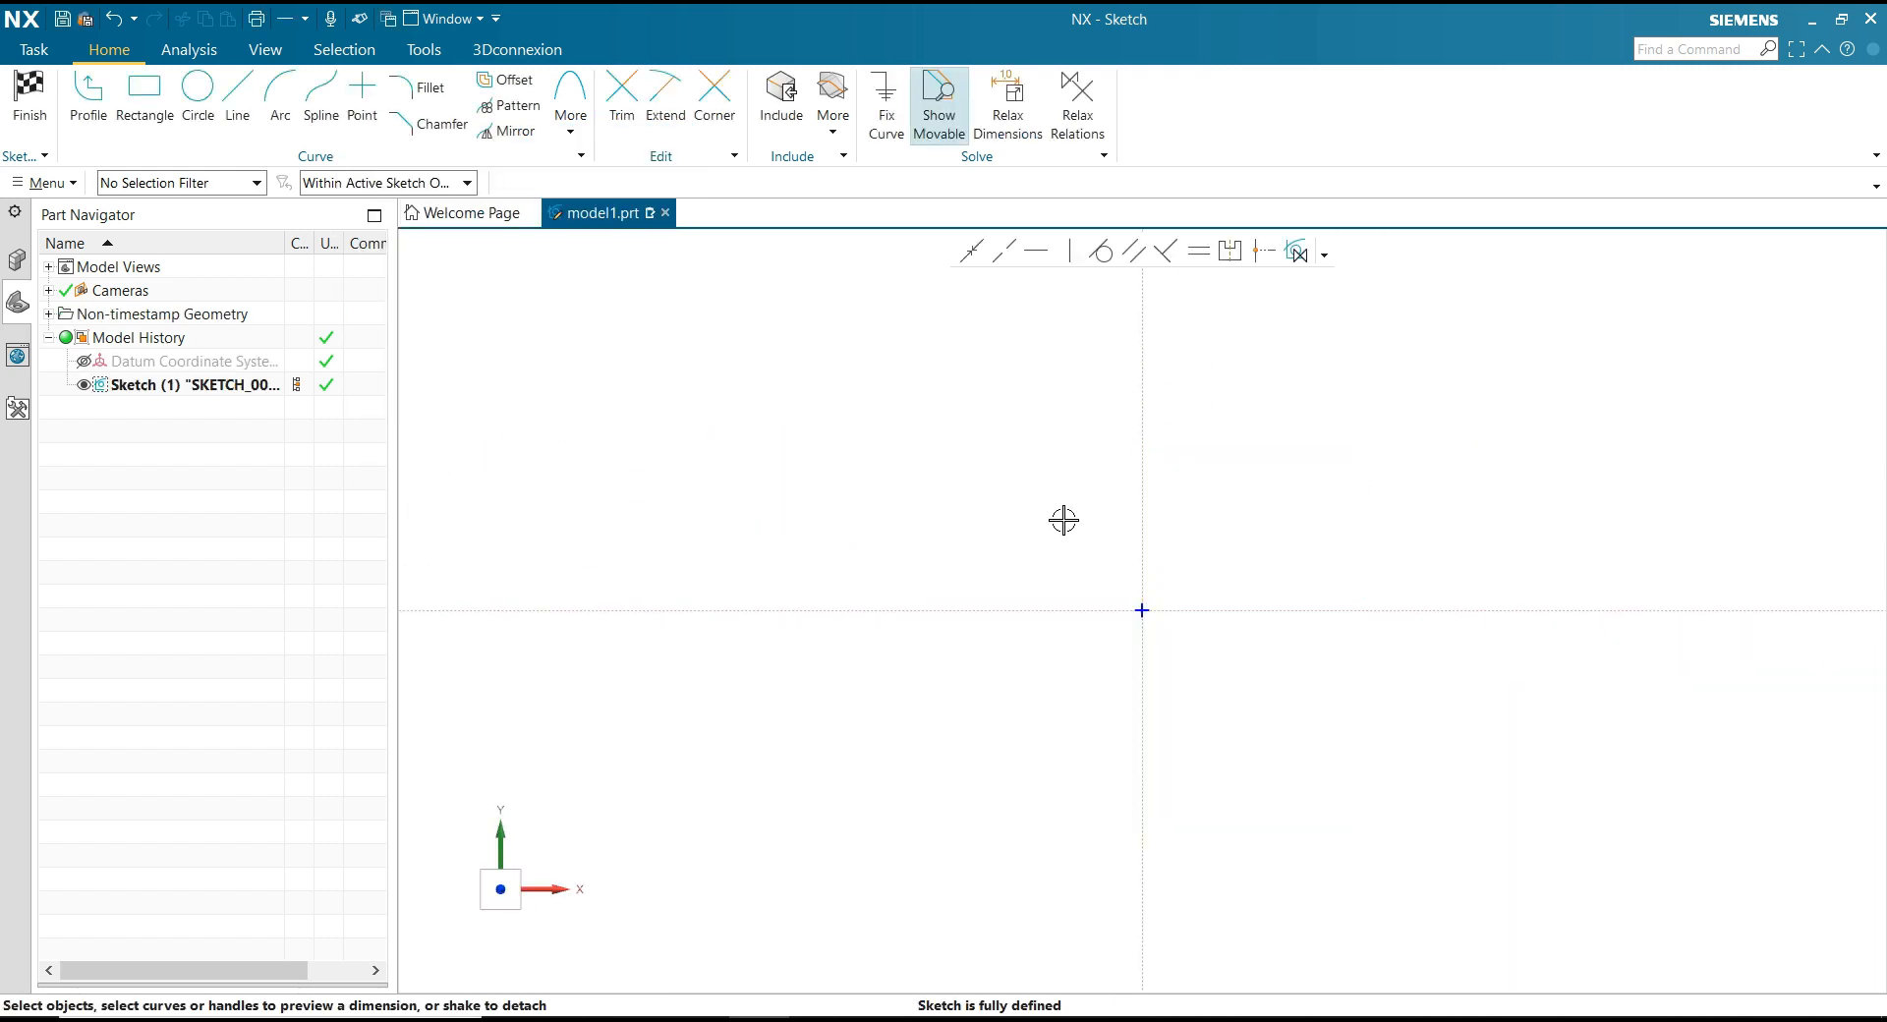
{"action": "left_click", "coordinate": [198, 94]}
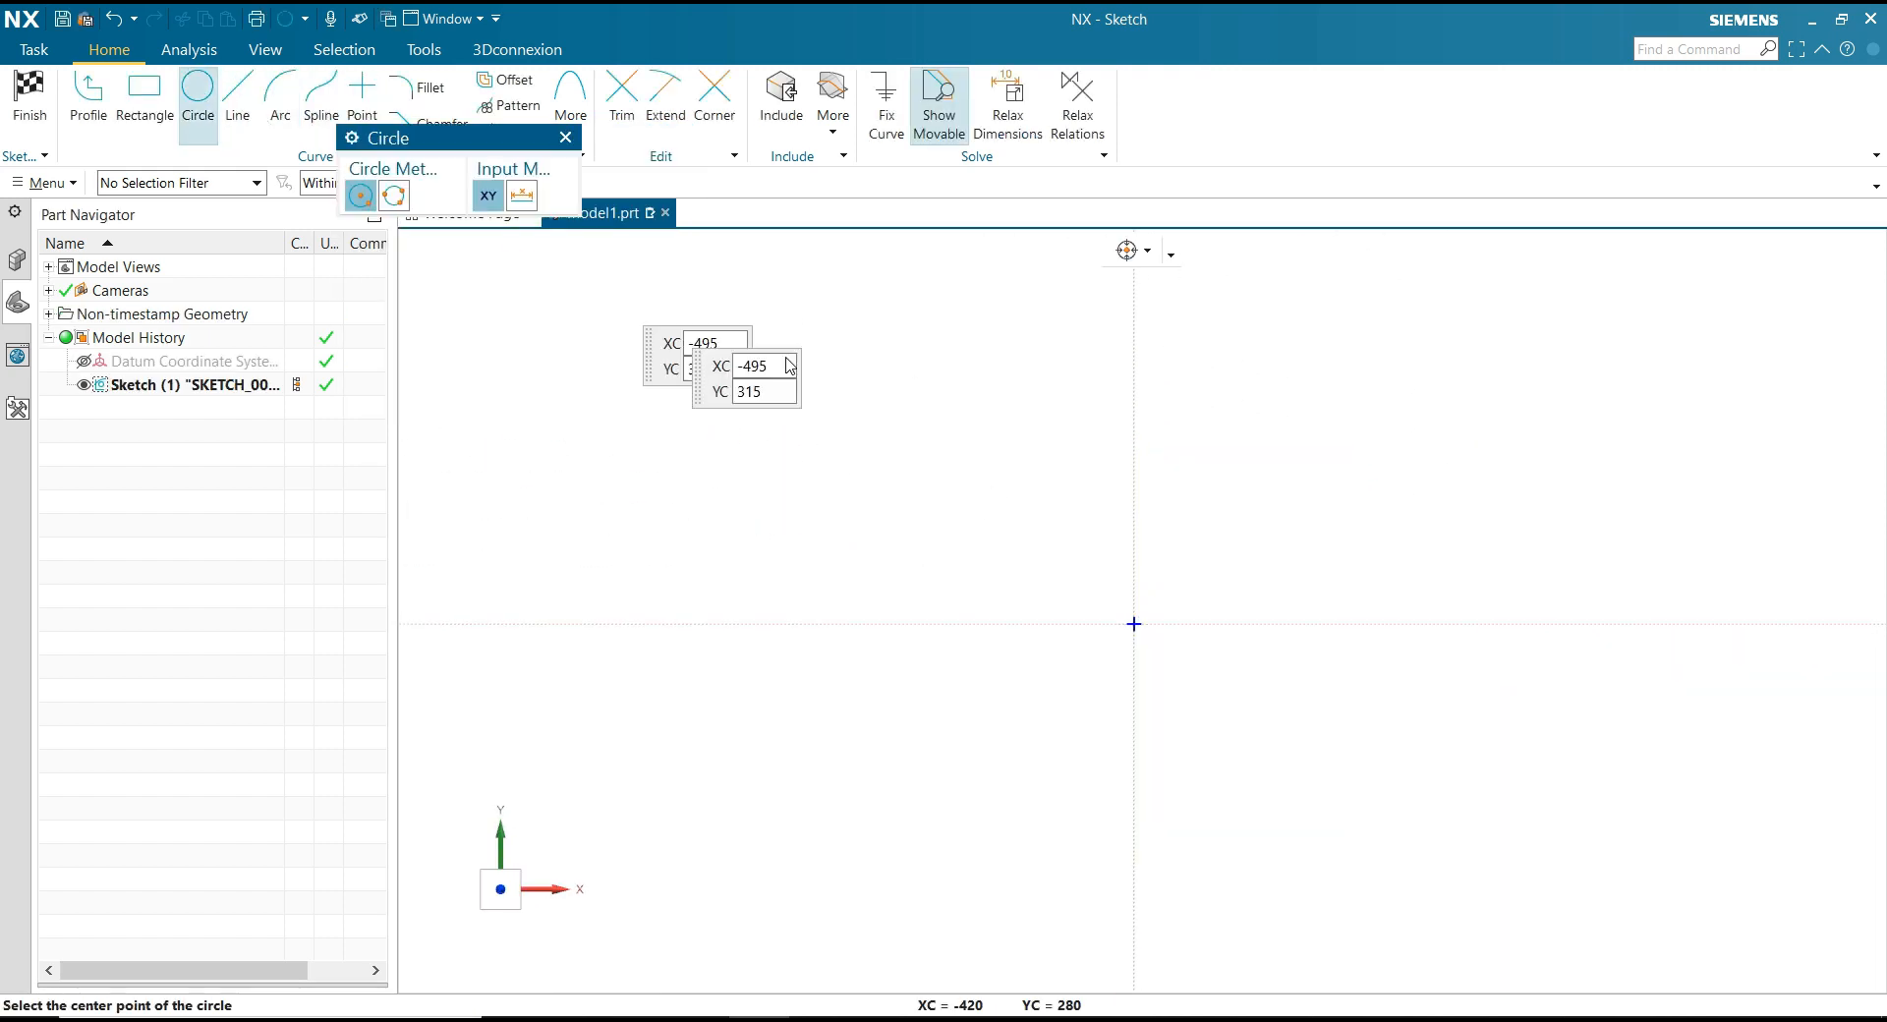
{"action": "left_click", "coordinate": [1135, 625]}
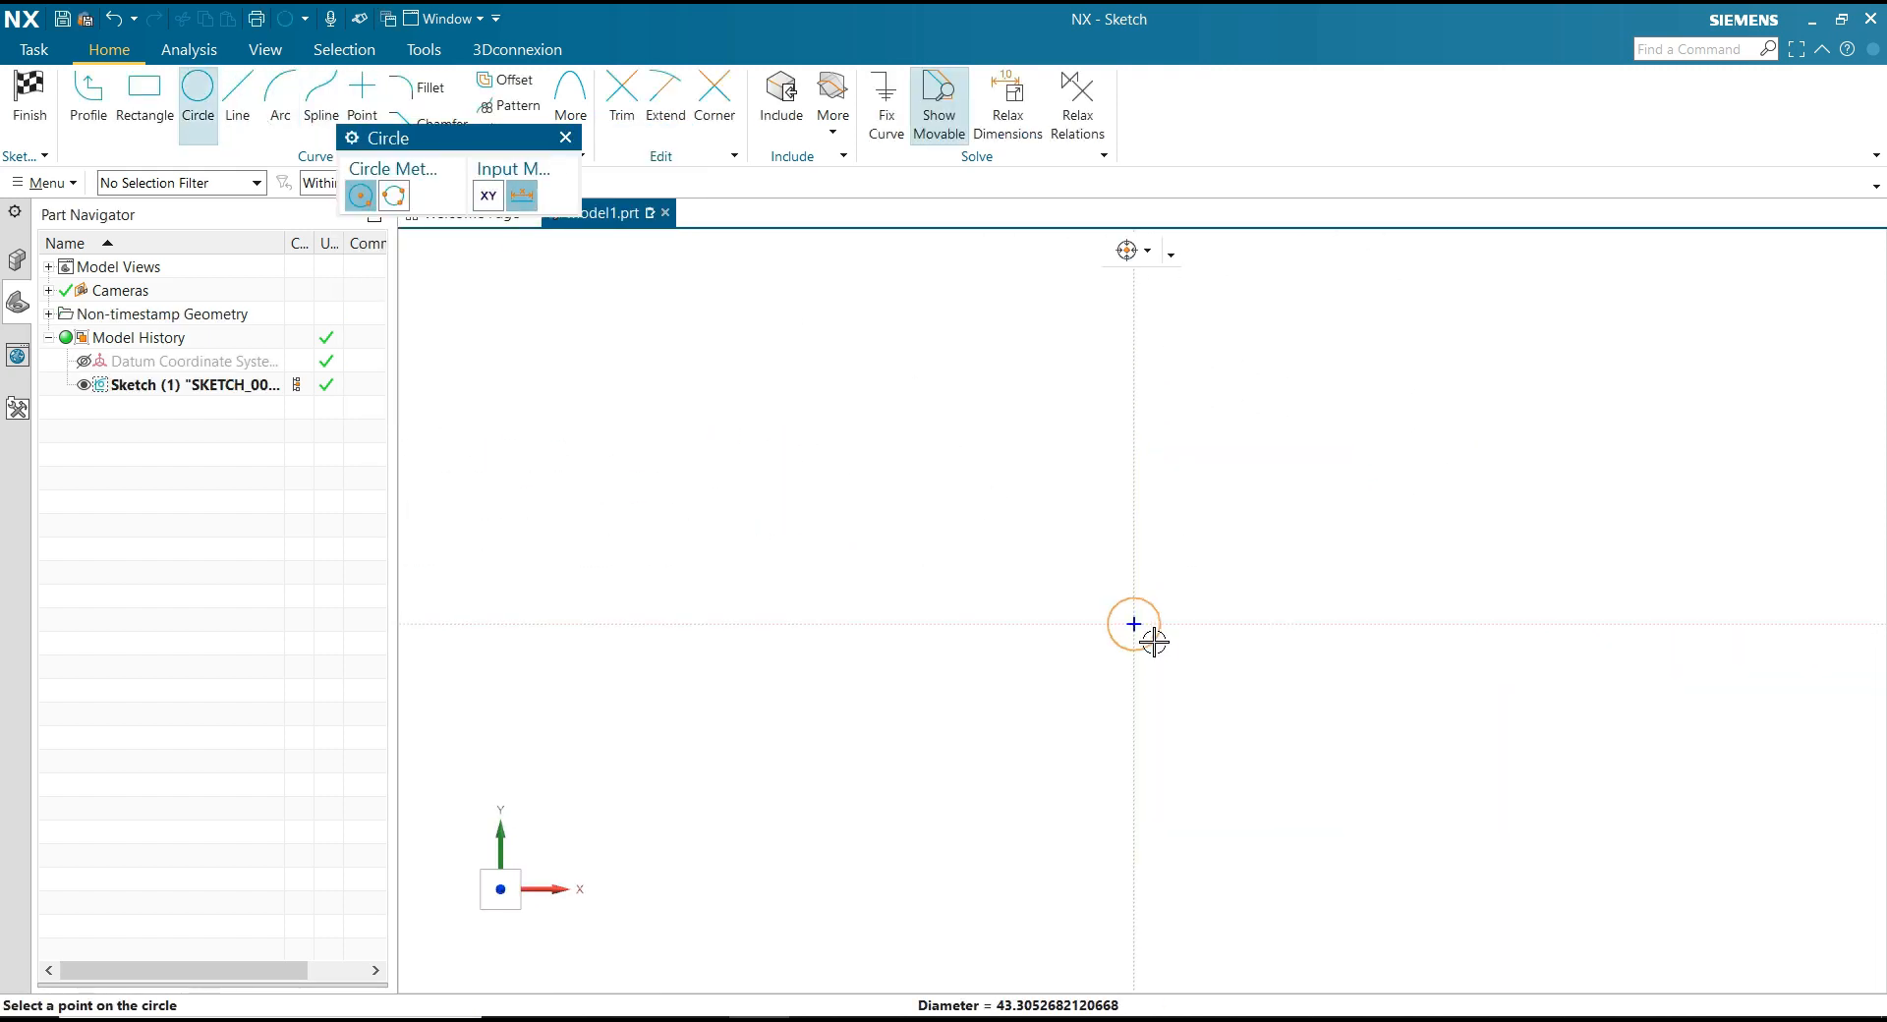
{"action": "left_click", "coordinate": [1160, 646]}
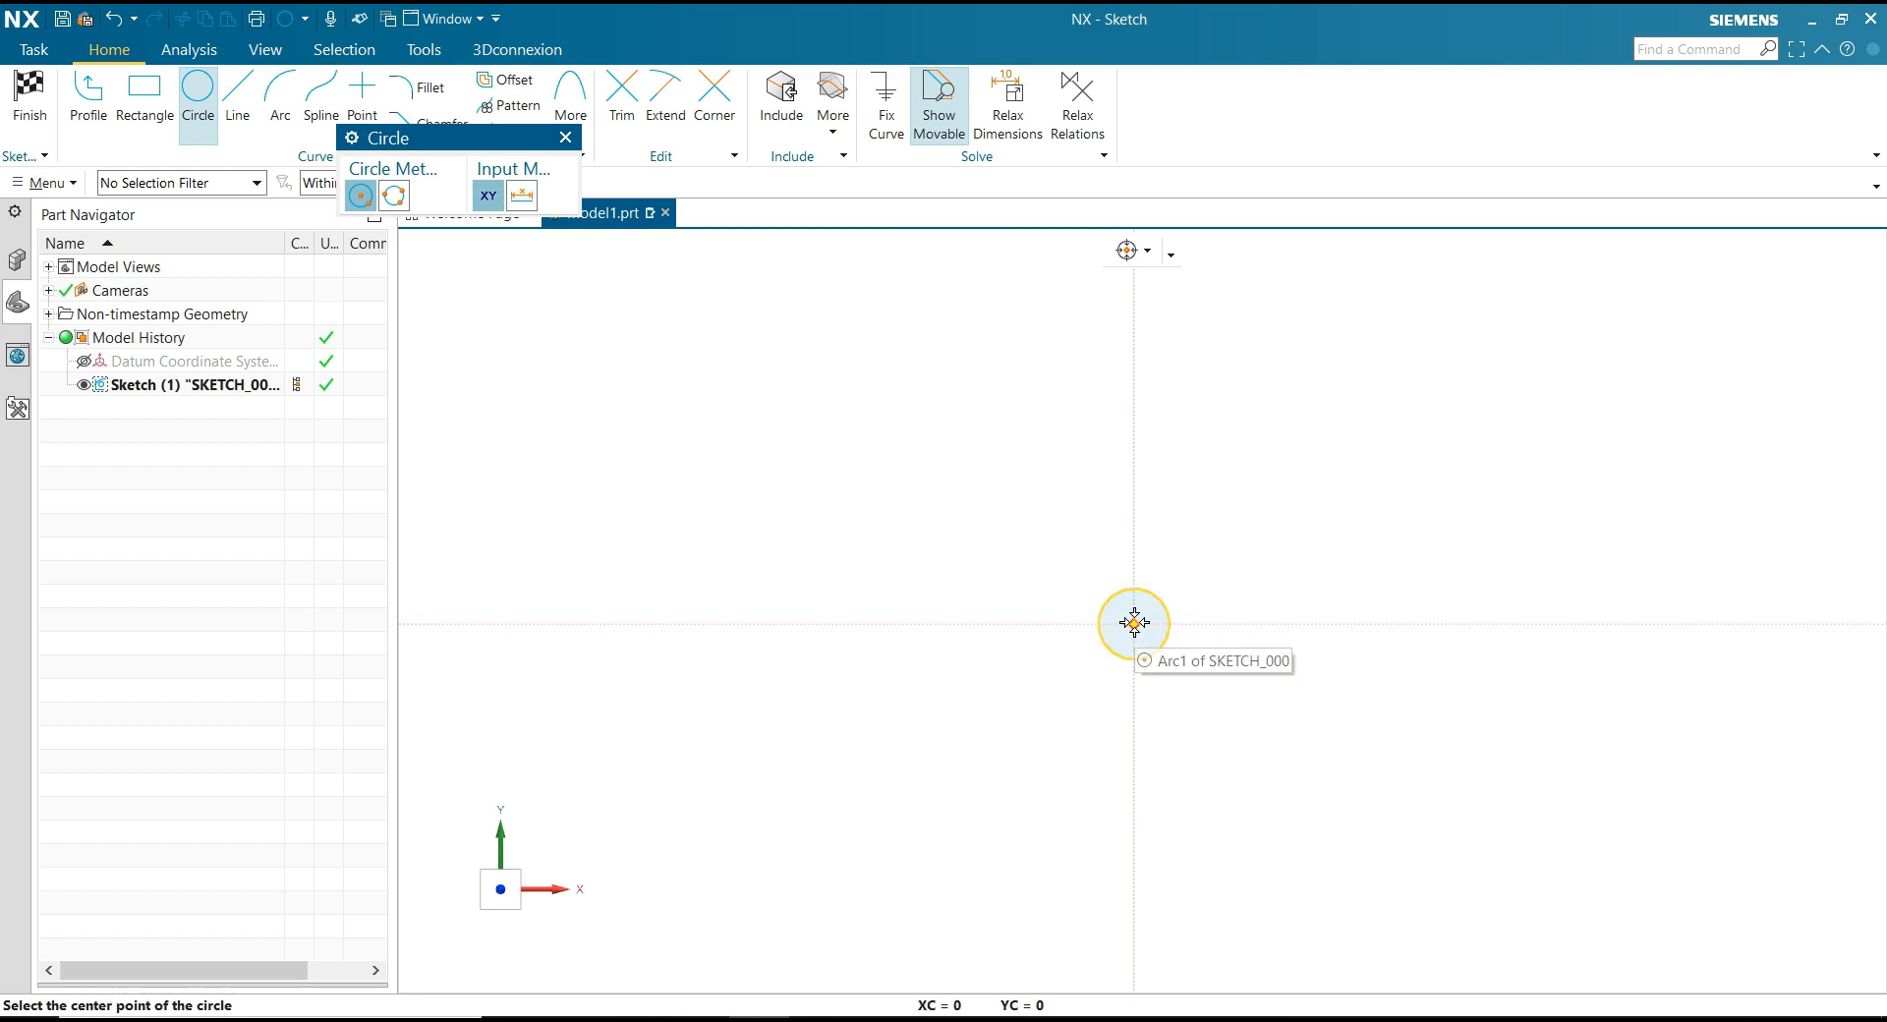
{"action": "left_click", "coordinate": [1135, 624]}
{"action": "left_click", "coordinate": [1150, 566]}
{"action": "right_click", "coordinate": [1262, 526]}
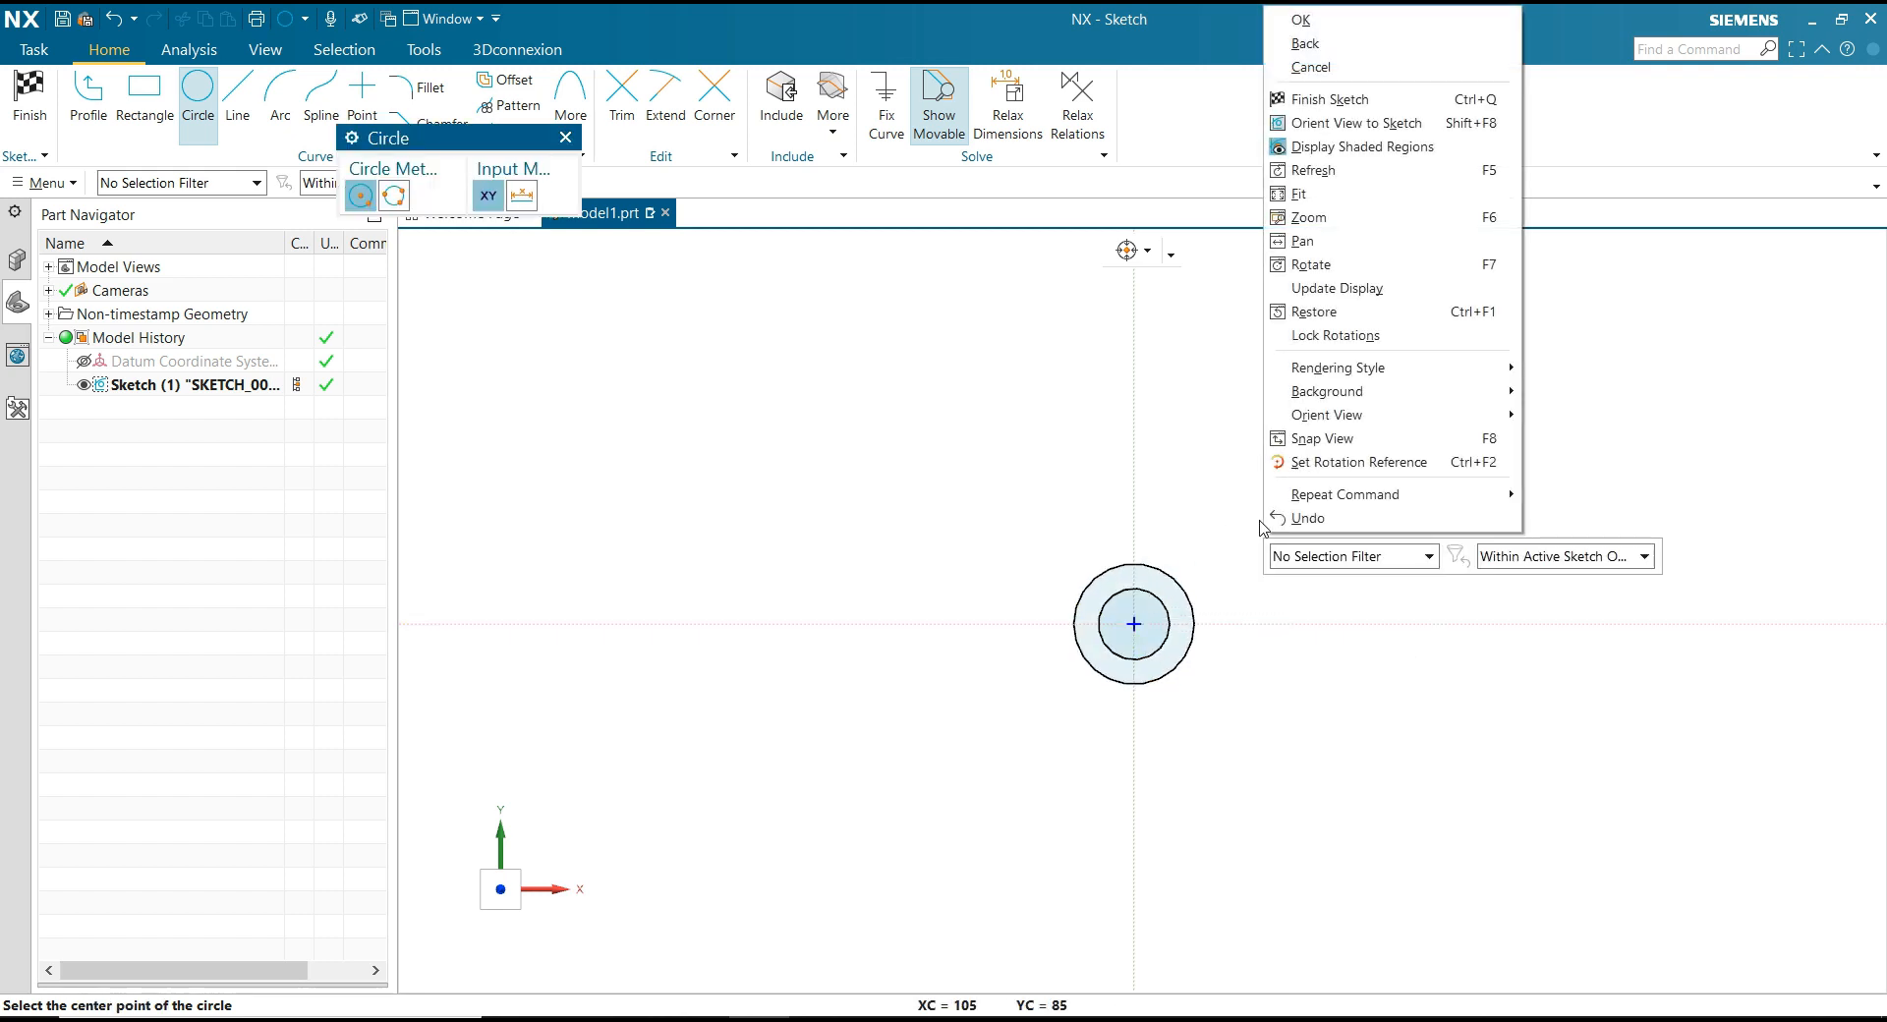
{"action": "left_click", "coordinate": [1300, 20]}
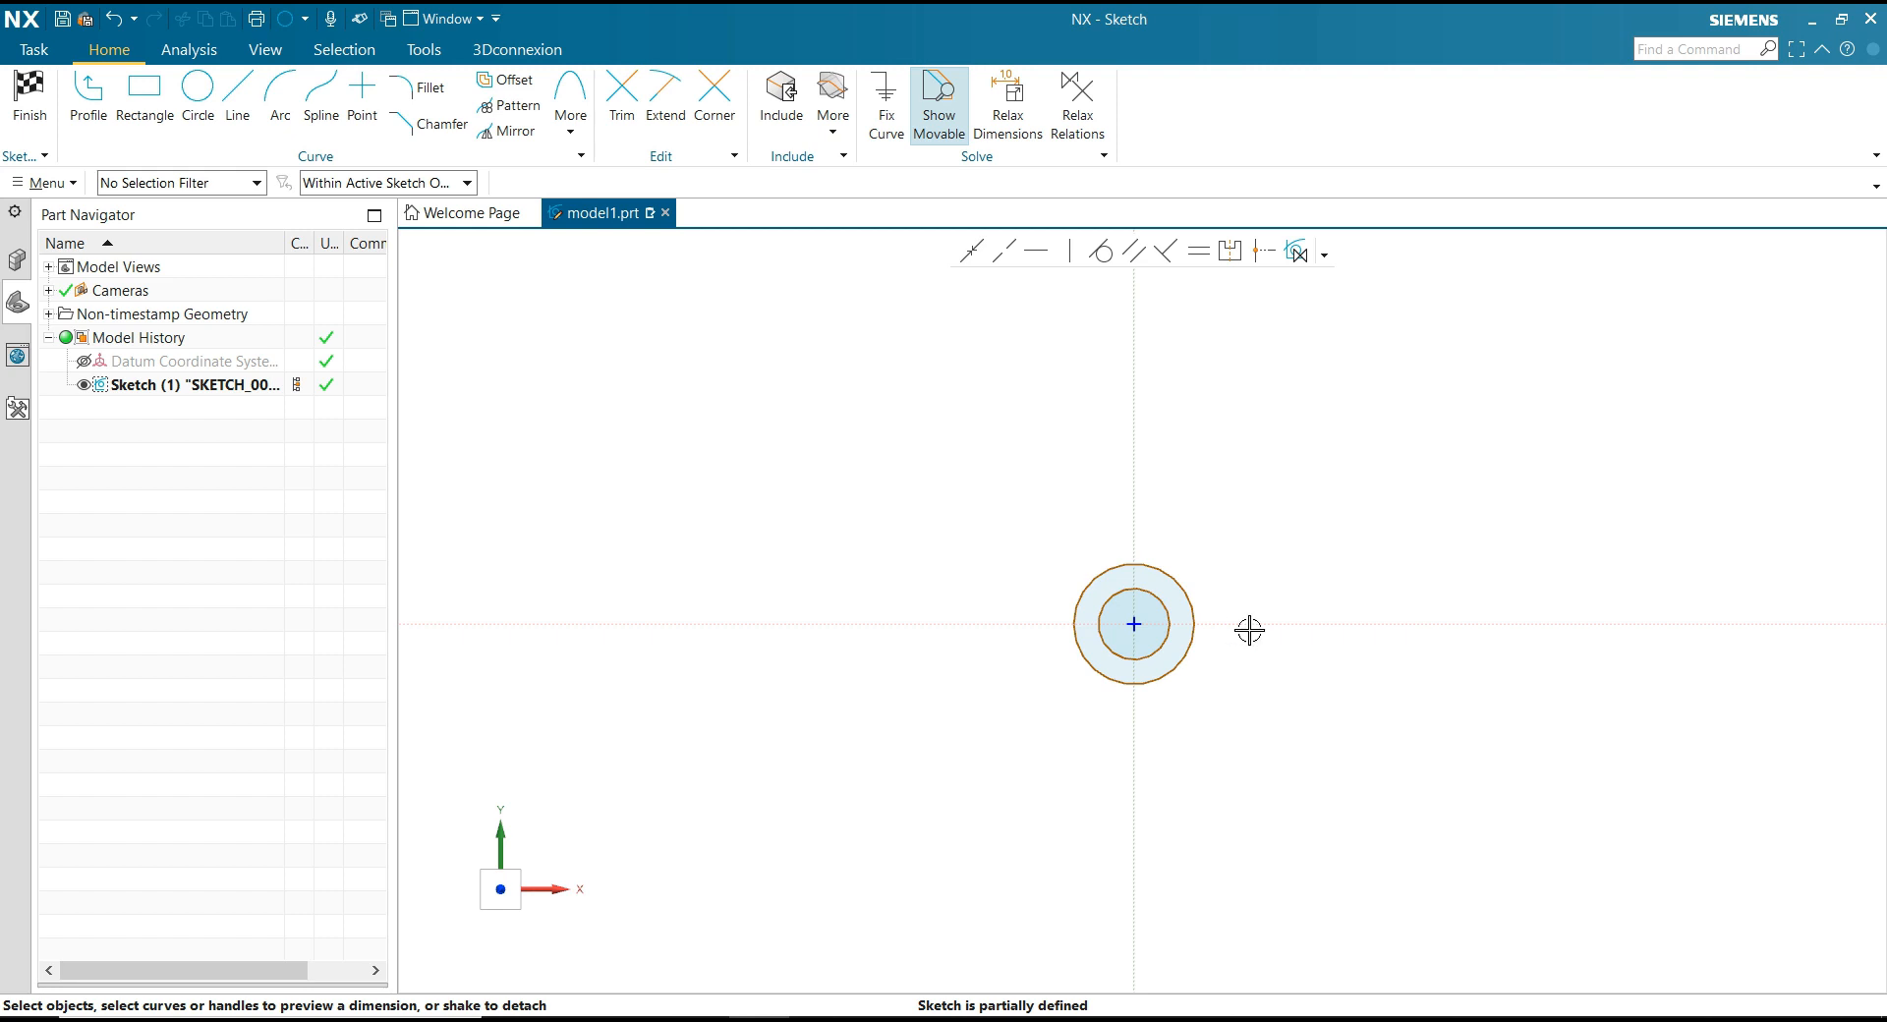
Step: Dimension the inner circle's diameter as 18 mm, scaling the entire sketch with it, and move the dimension text closer to the circles
{"action": "scroll", "coordinate": [1249, 630], "scroll_direction": "up", "scroll_amount": 2}
{"action": "left_click", "coordinate": [1128, 606]}
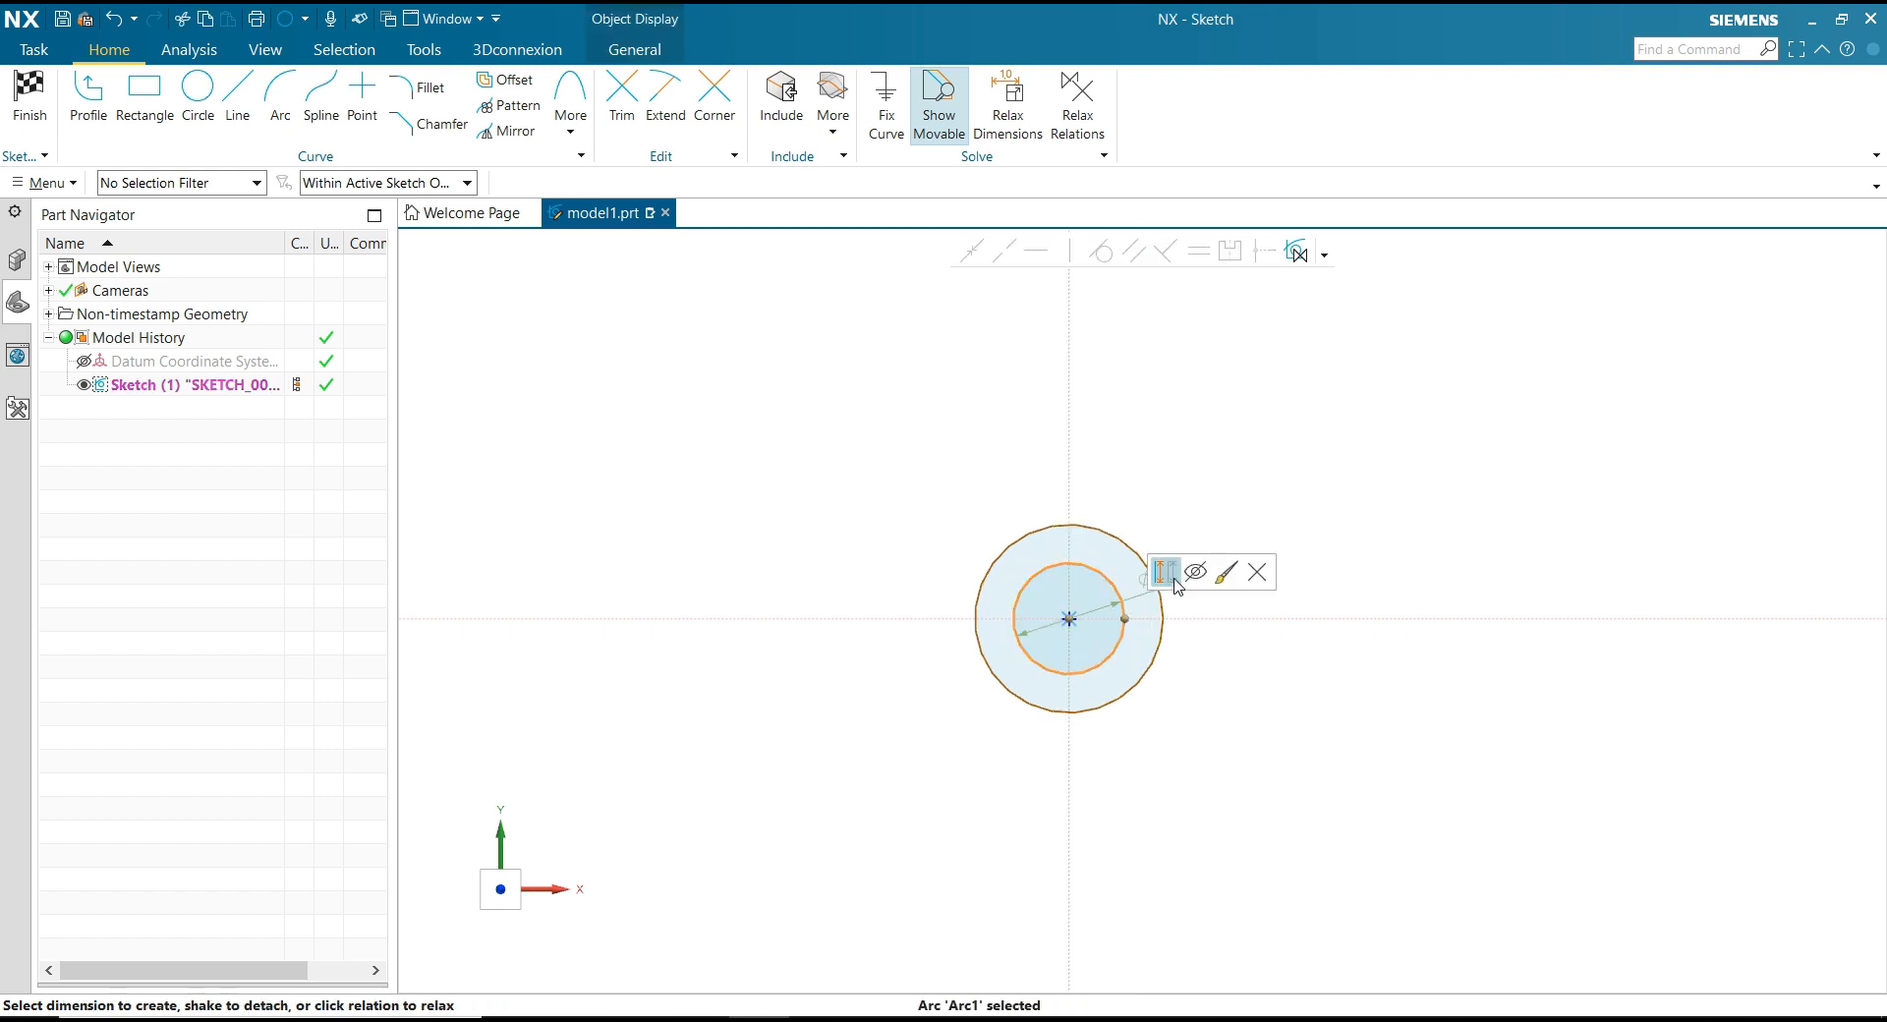
{"action": "left_click", "coordinate": [1170, 575]}
{"action": "scroll", "coordinate": [1205, 648], "scroll_direction": "up", "scroll_amount": 2}
{"action": "left_click", "coordinate": [1215, 739]}
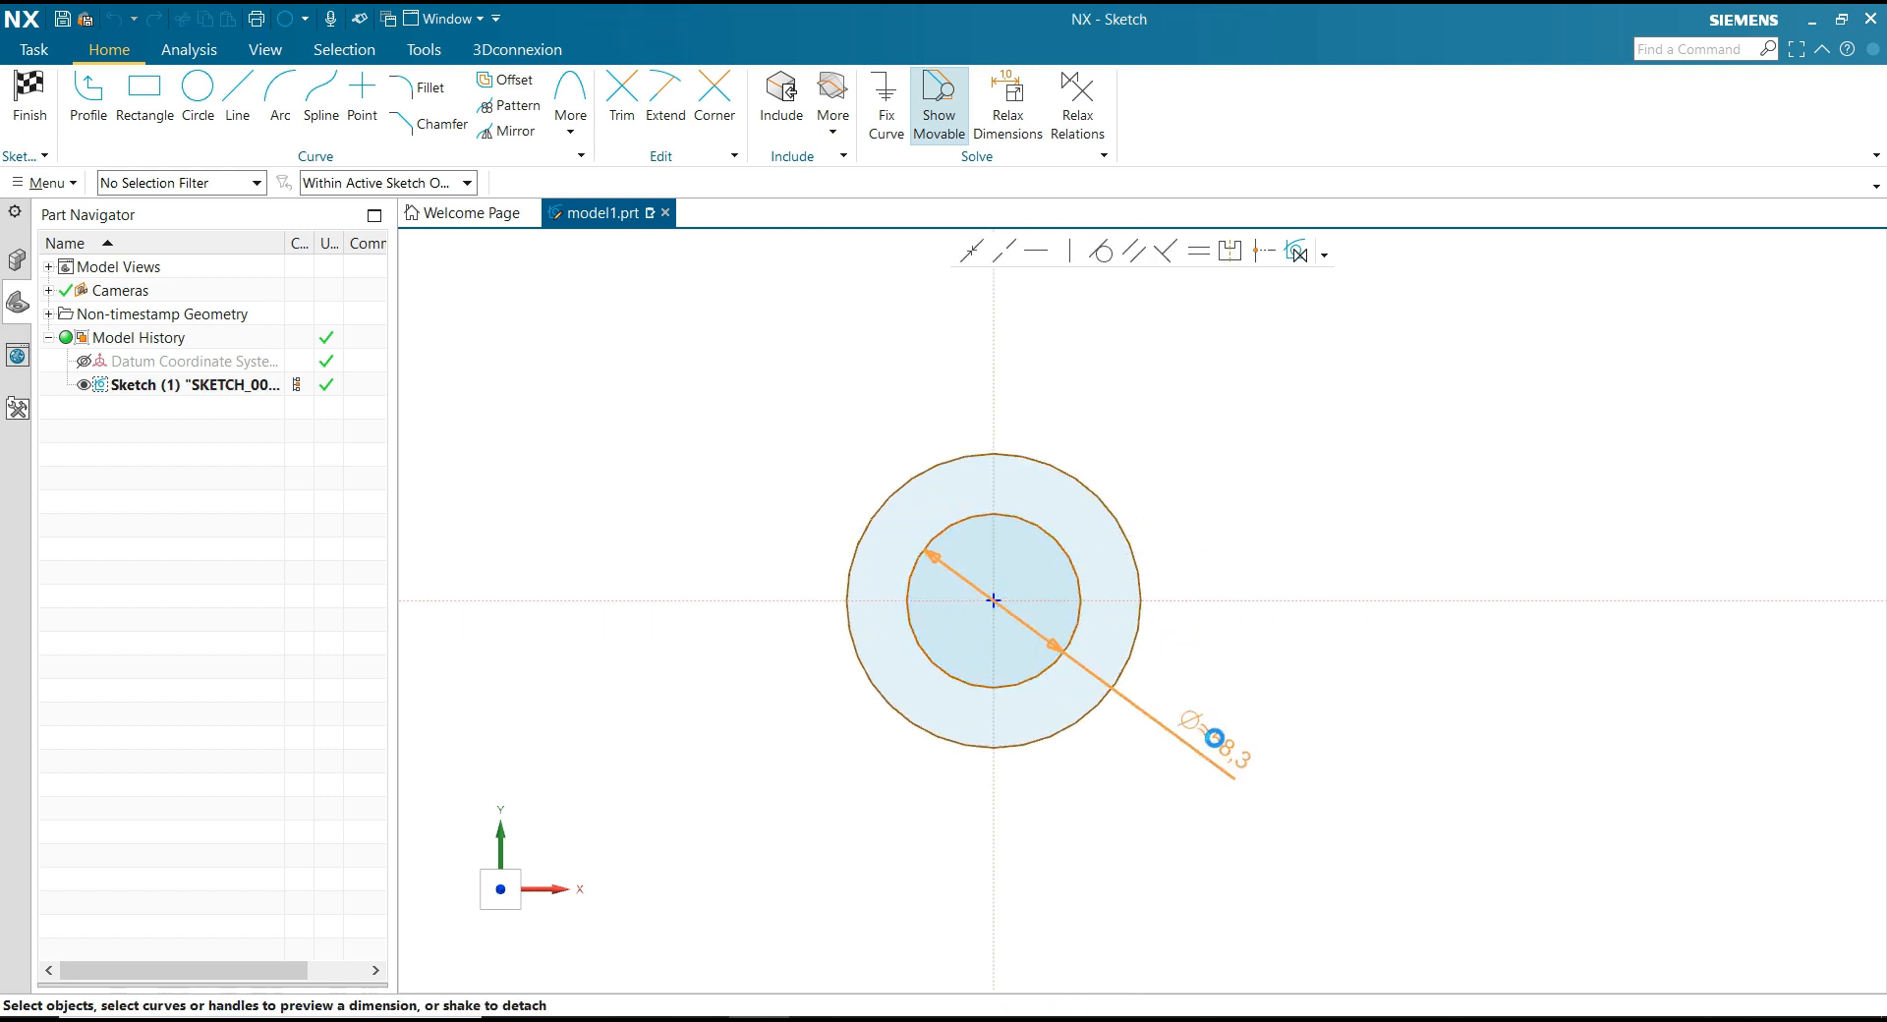
{"action": "left_click", "coordinate": [1215, 739]}
{"action": "type", "text": "18"}
{"action": "key", "text": "Return"}
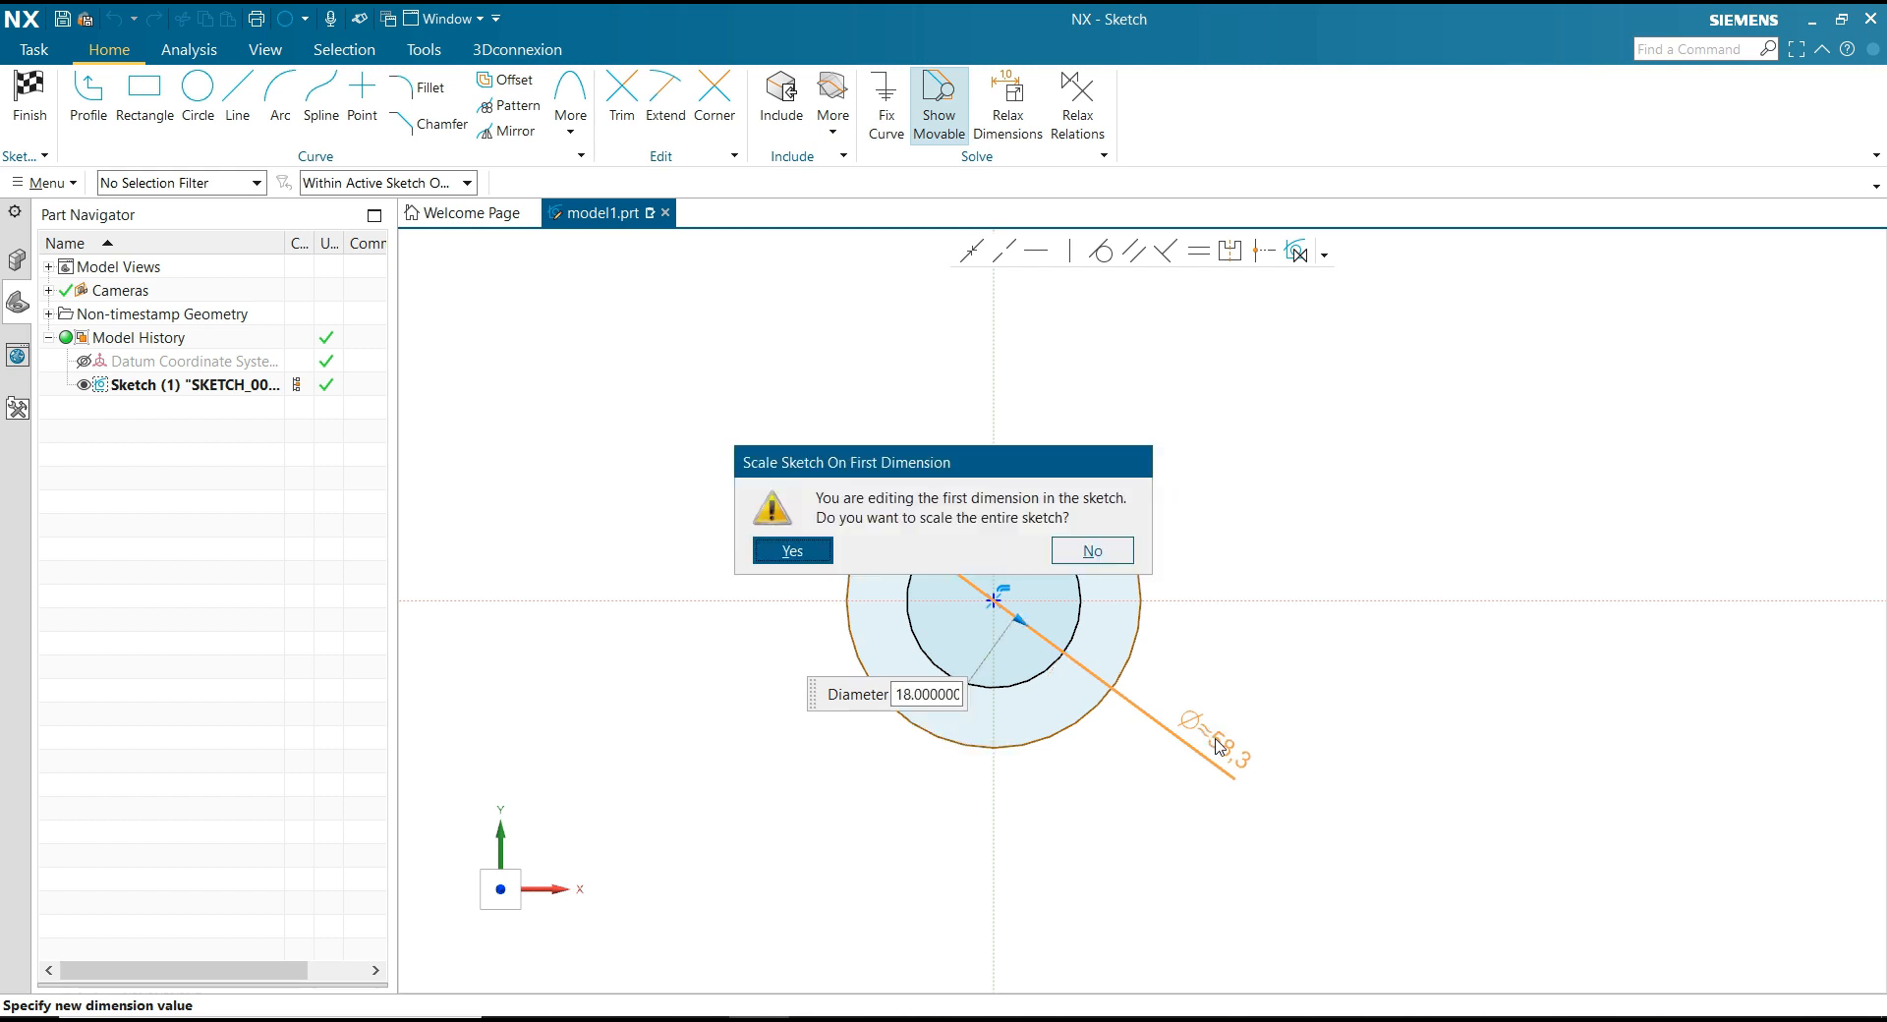
{"action": "left_click", "coordinate": [820, 557]}
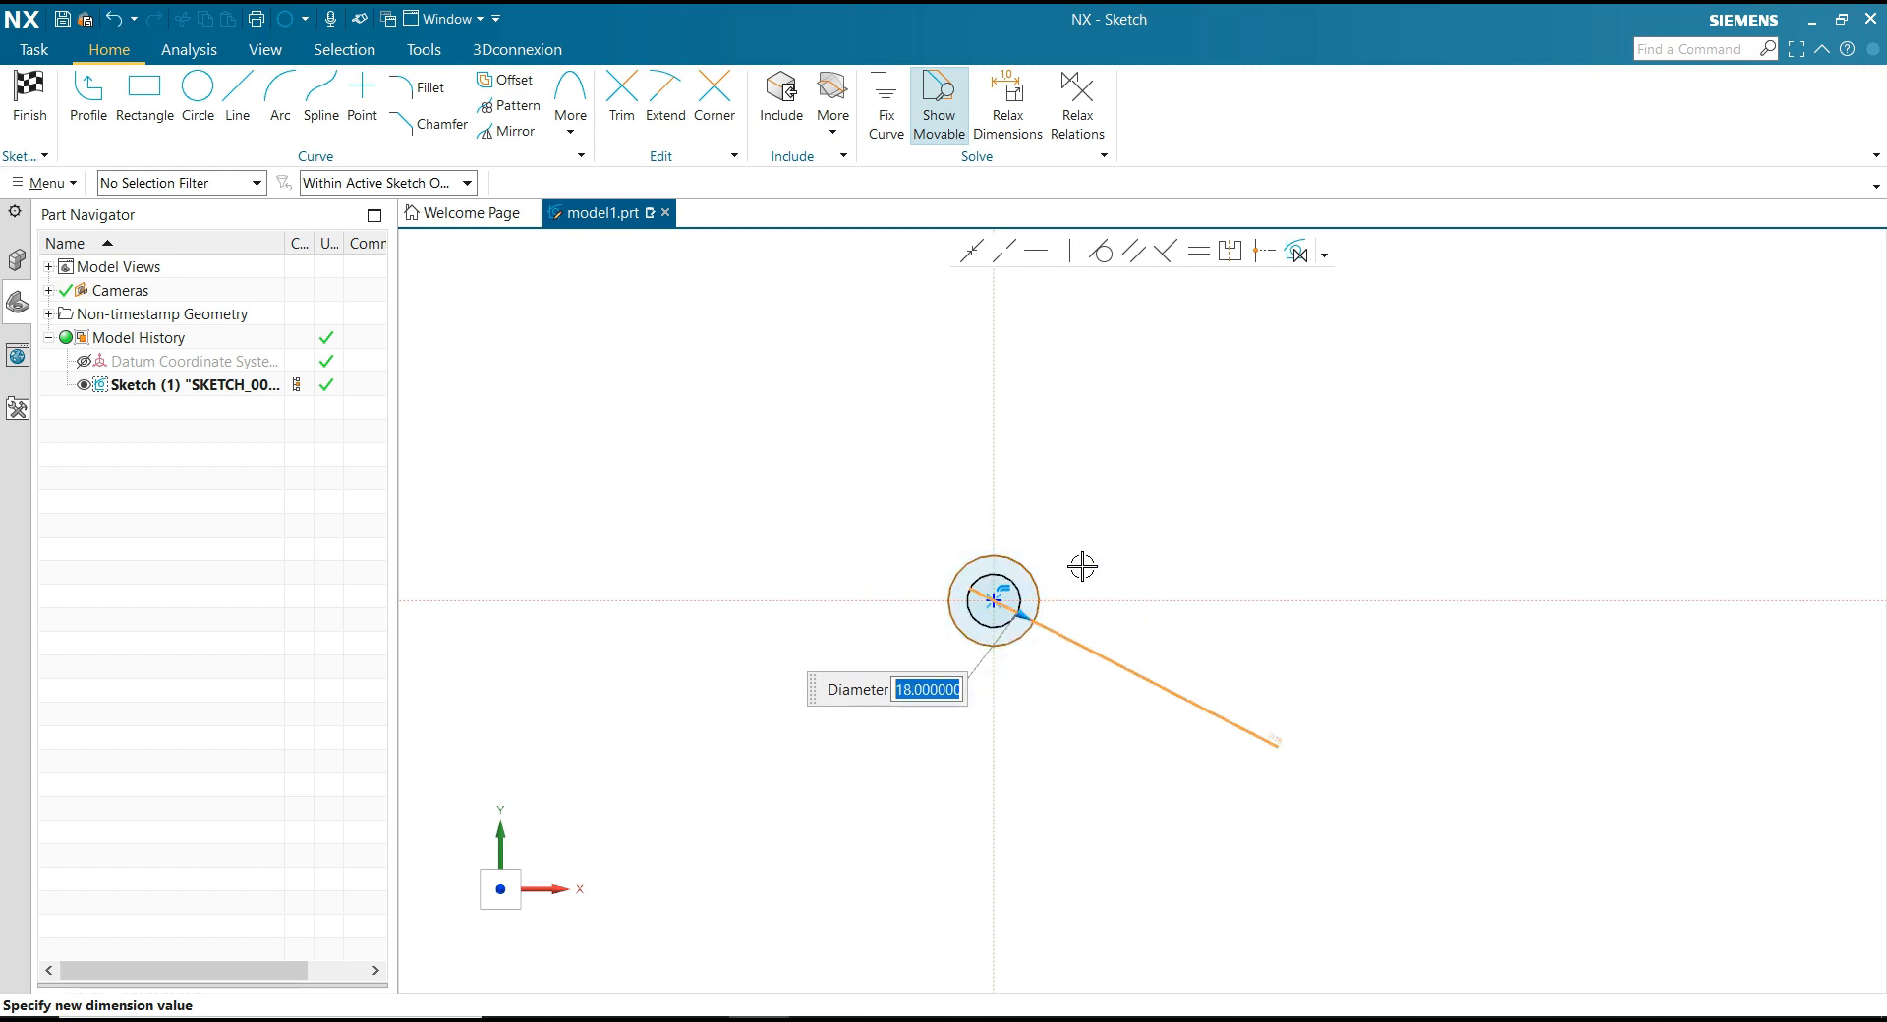
{"action": "scroll", "coordinate": [1082, 567], "scroll_direction": "up", "scroll_amount": 2}
{"action": "left_click", "coordinate": [1147, 611]}
{"action": "left_click_drag", "start_coordinate": [1389, 842], "coordinate": [1053, 689]}
Step: Dimension the outer circle's diameter as 27 mm and finish the sketch
{"action": "scroll", "coordinate": [985, 703], "scroll_direction": "up", "scroll_amount": 2}
{"action": "left_click", "coordinate": [1042, 502]}
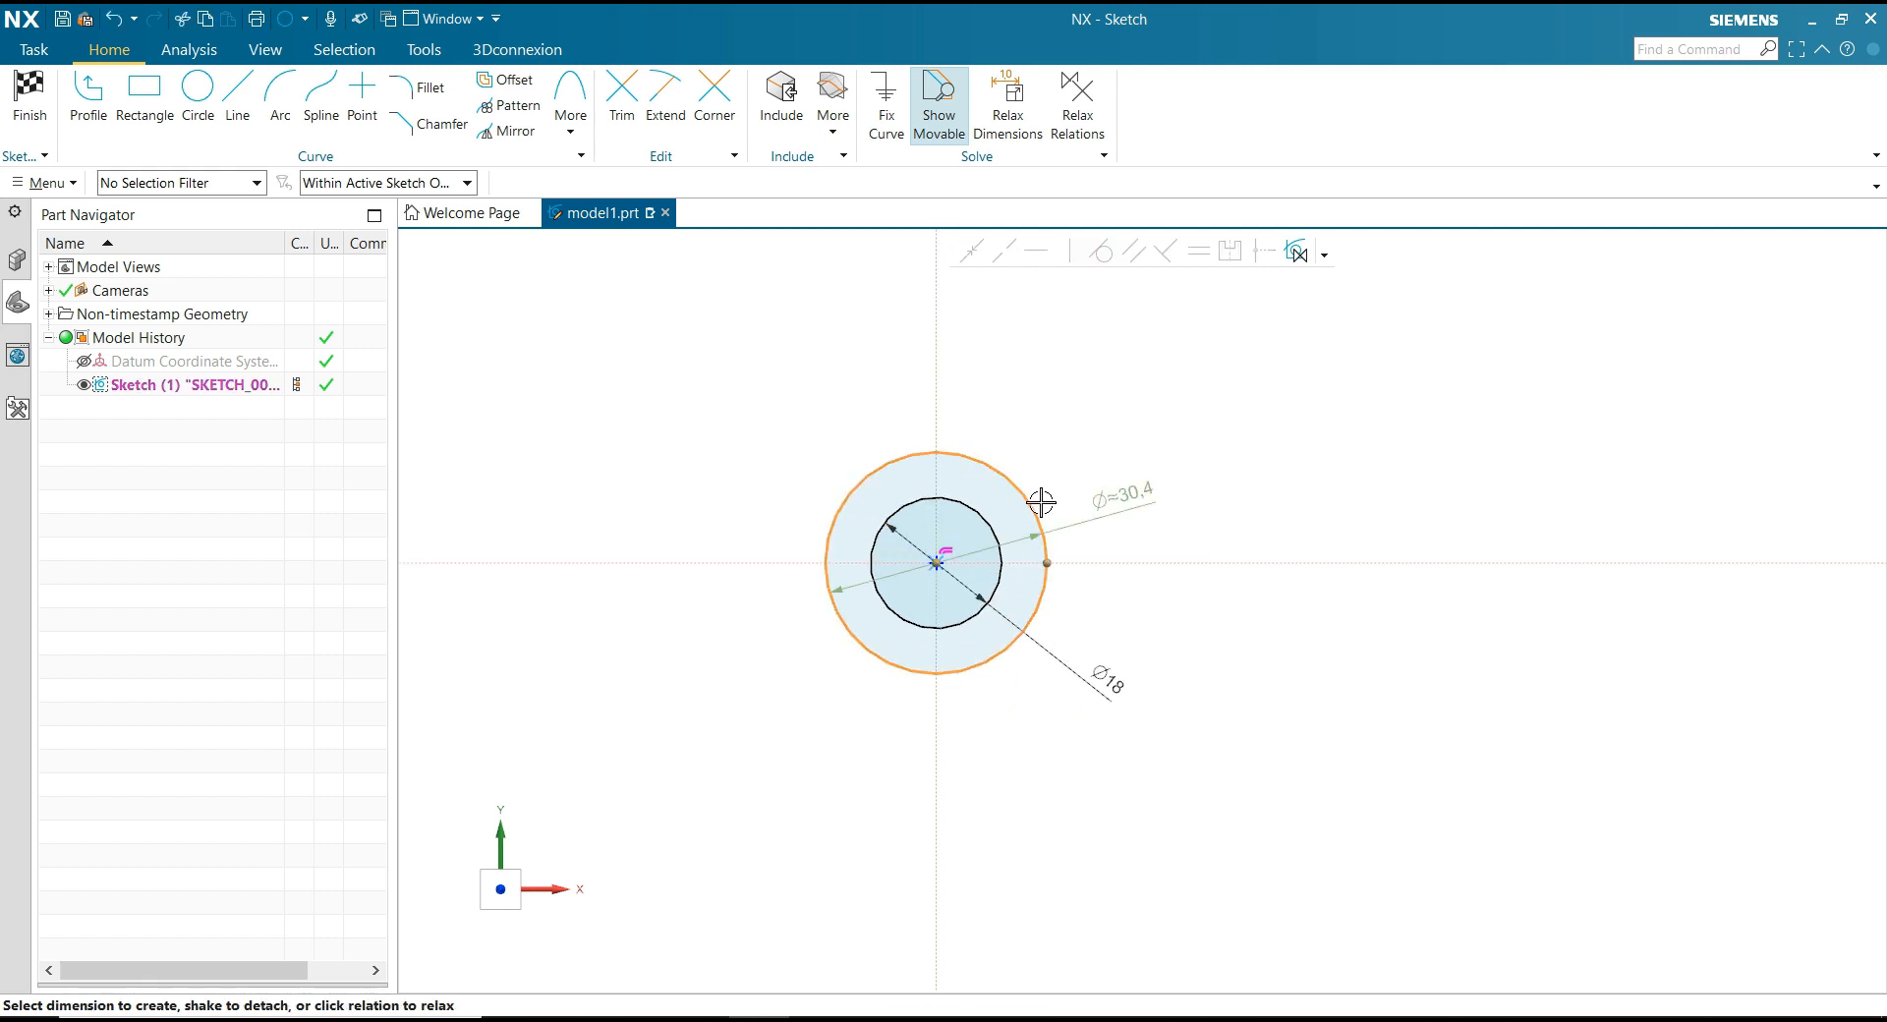
{"action": "left_click", "coordinate": [1122, 498]}
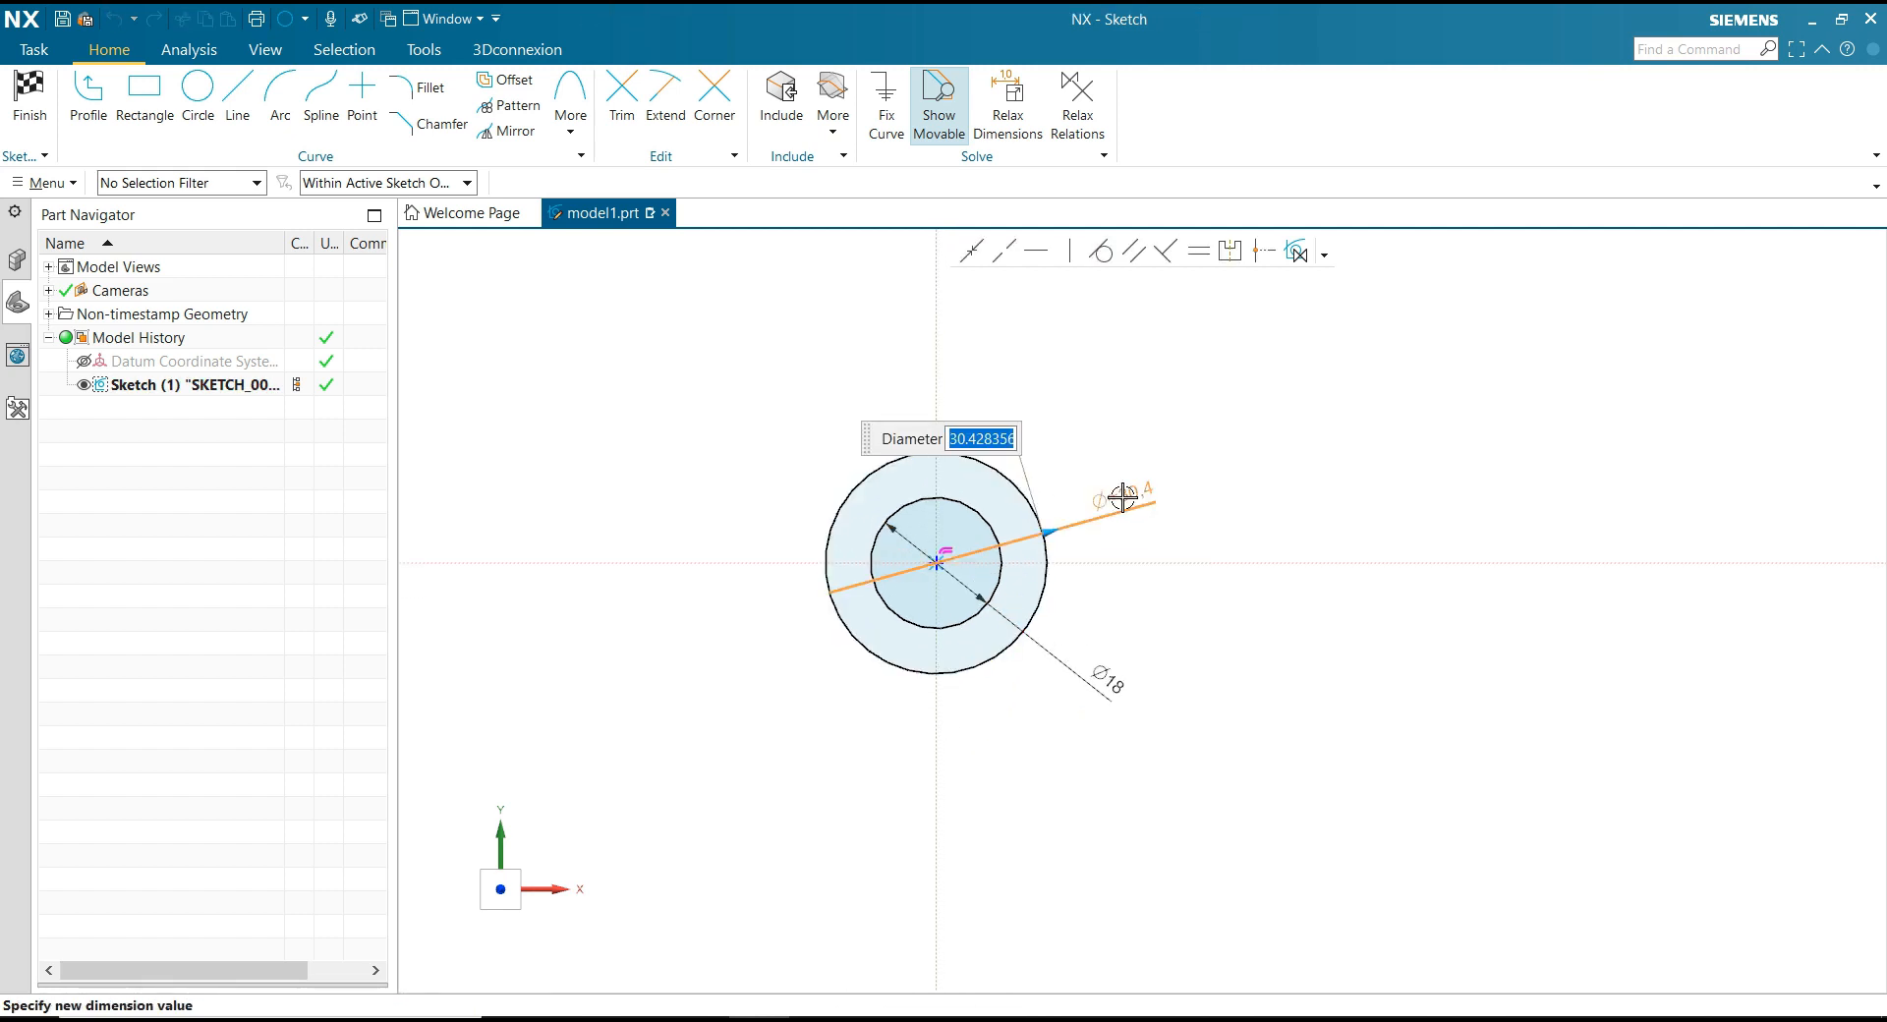
{"action": "type", "text": "27"}
{"action": "key", "text": "Return"}
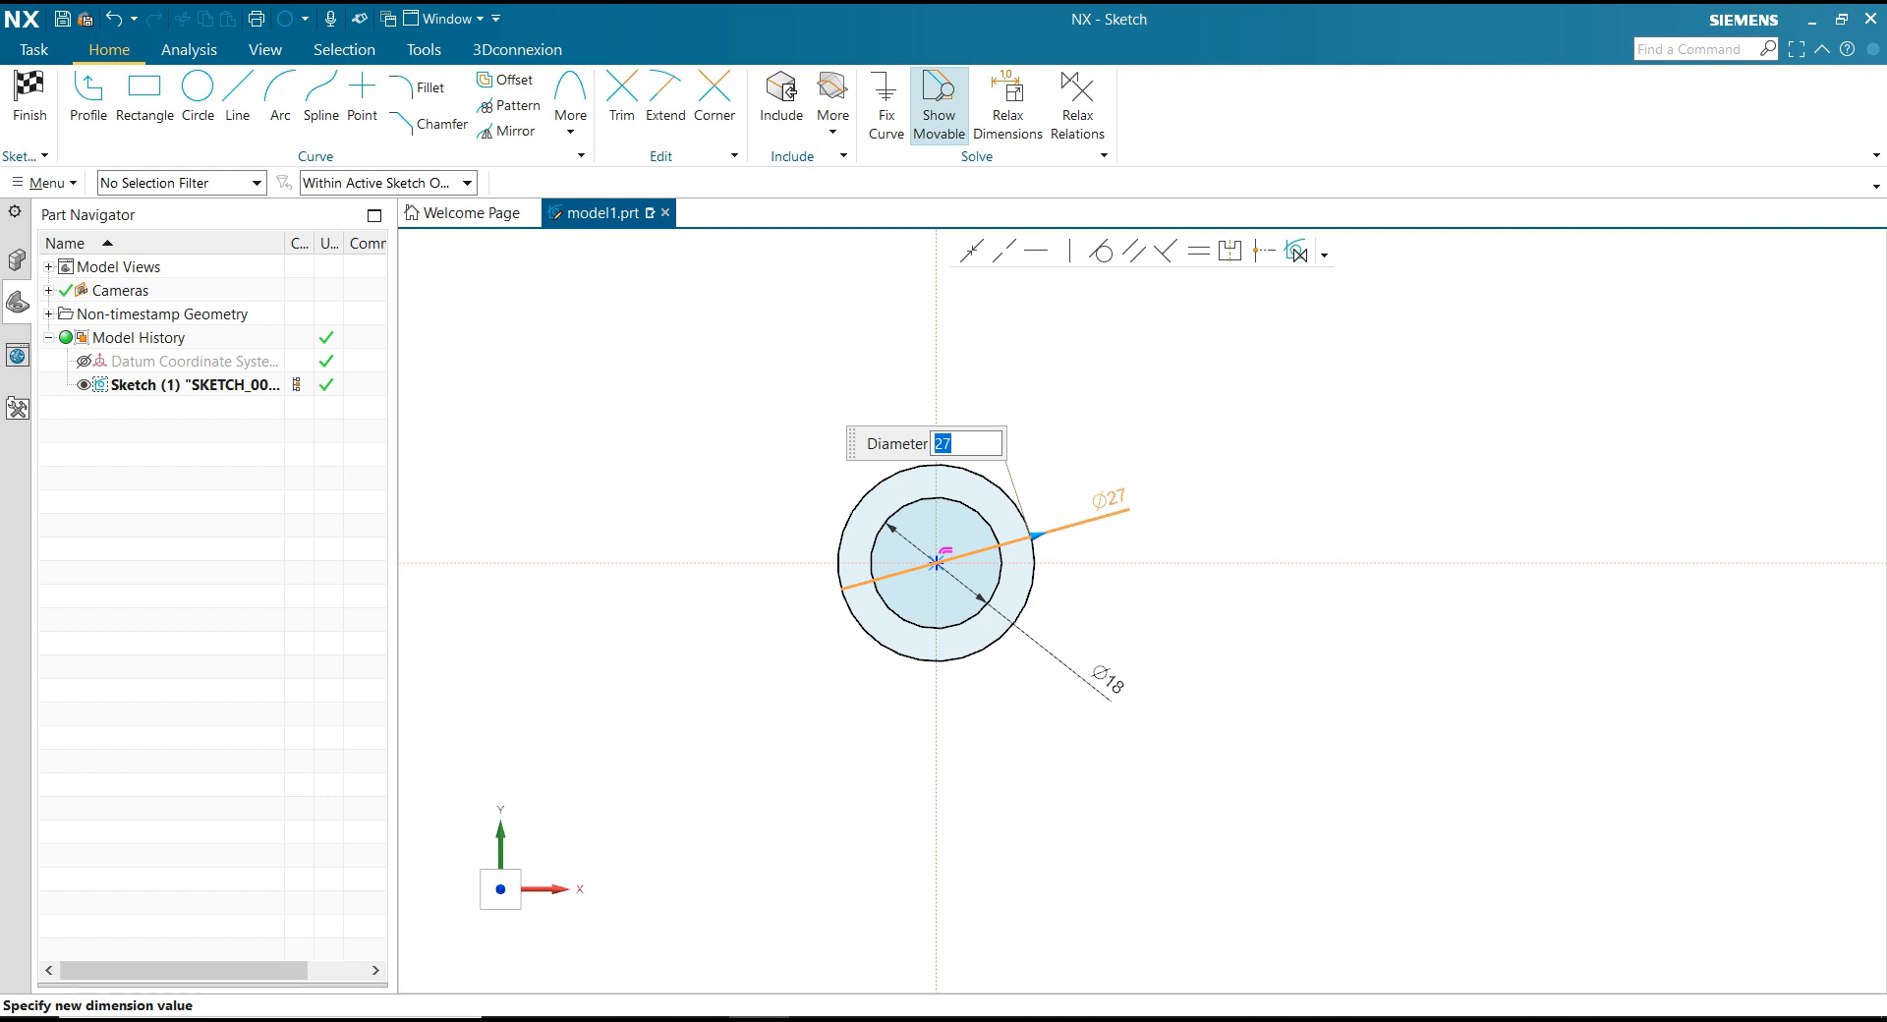
{"action": "middle_click", "coordinate": [1143, 452]}
{"action": "scroll", "coordinate": [1141, 442], "scroll_direction": "down", "scroll_amount": 2}
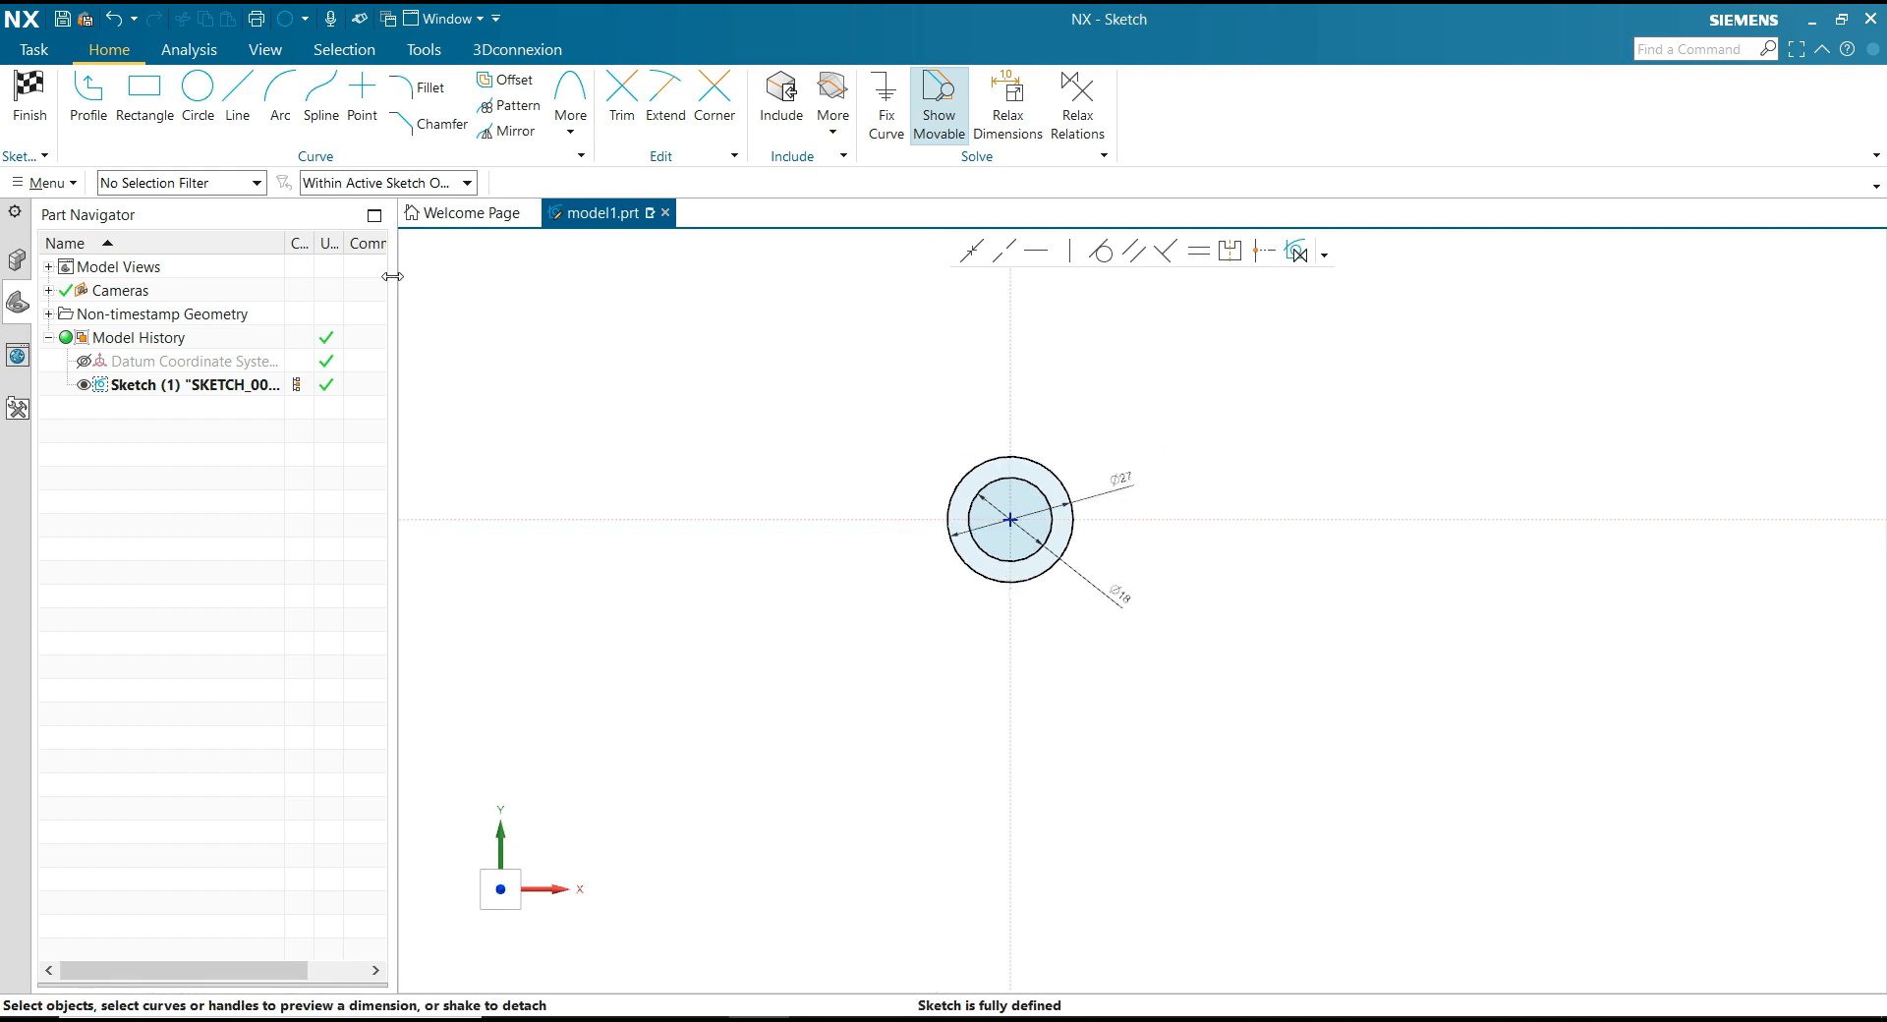
{"action": "left_click", "coordinate": [30, 95]}
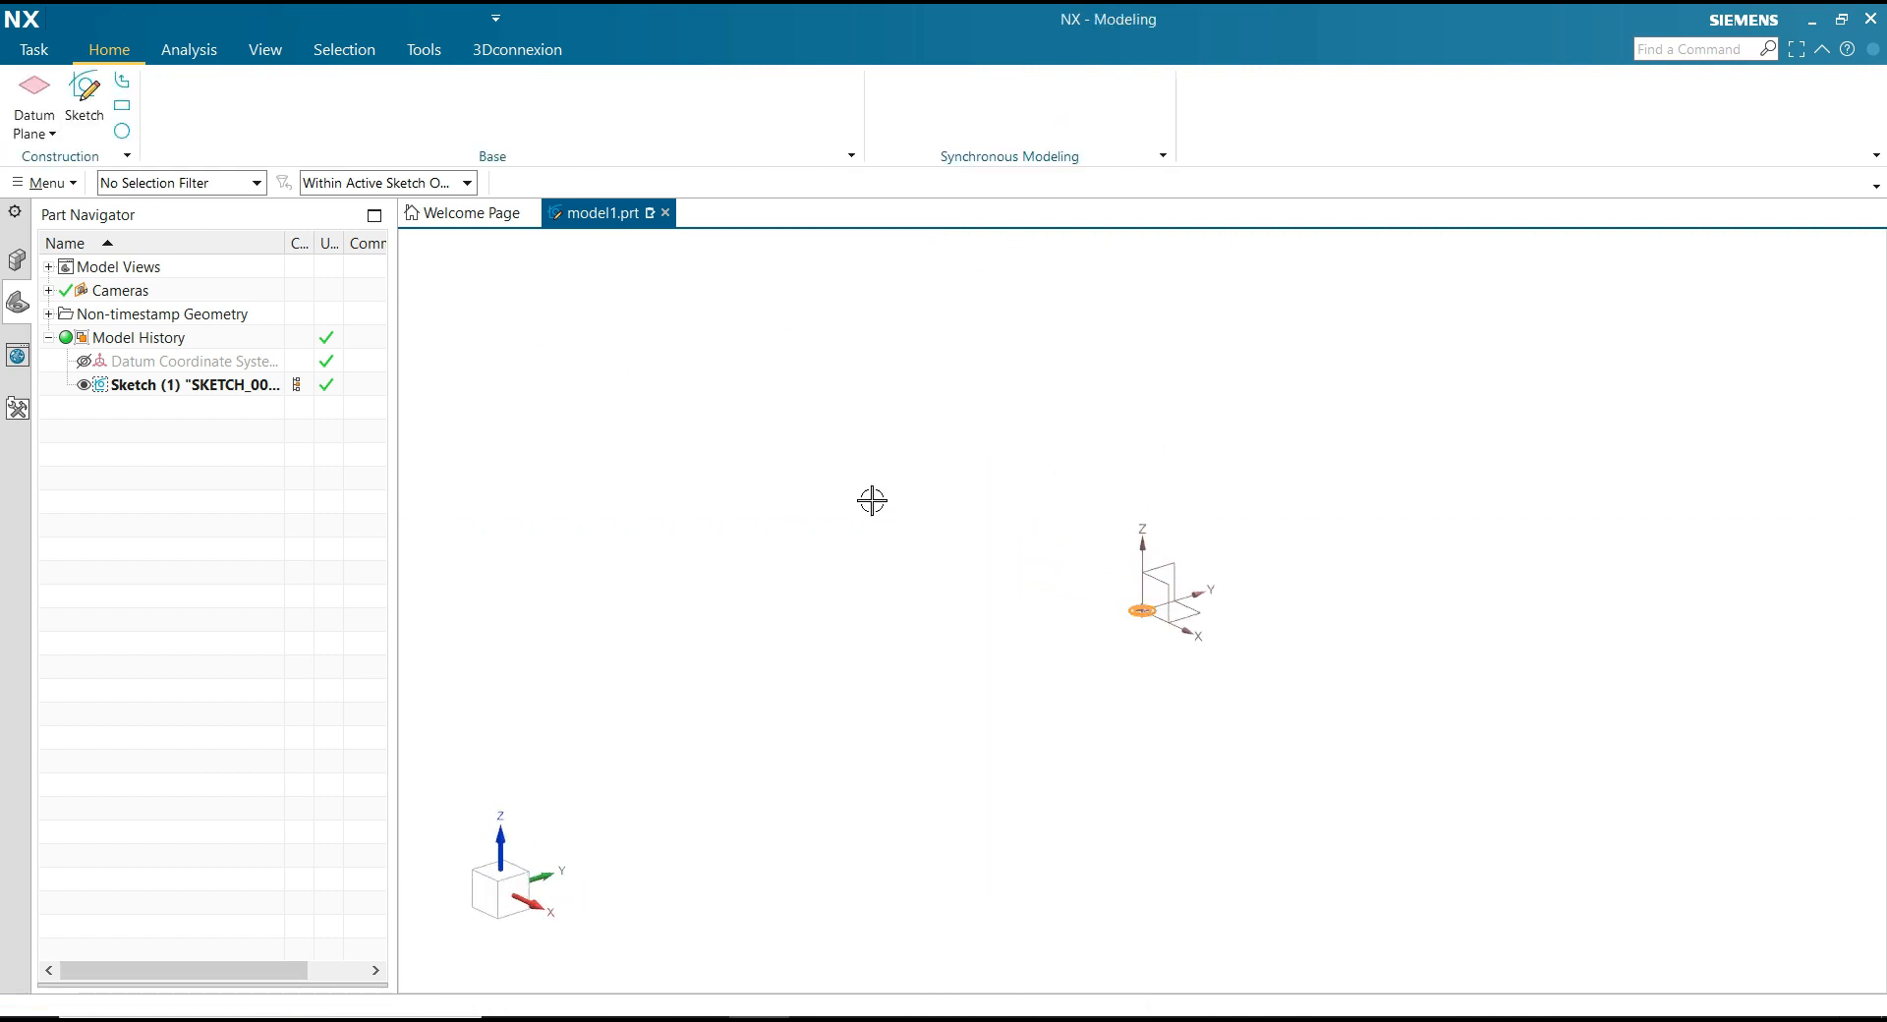
Step: Extrude the ring region between the two circles symmetrically to a total width of 44 mm, with no Boolean
{"action": "scroll", "coordinate": [1198, 604], "scroll_direction": "up", "scroll_amount": 5}
{"action": "middle_click_drag", "start_coordinate": [1191, 646], "coordinate": [1228, 644]}
{"action": "scroll", "coordinate": [886, 434], "scroll_direction": "up", "scroll_amount": 2}
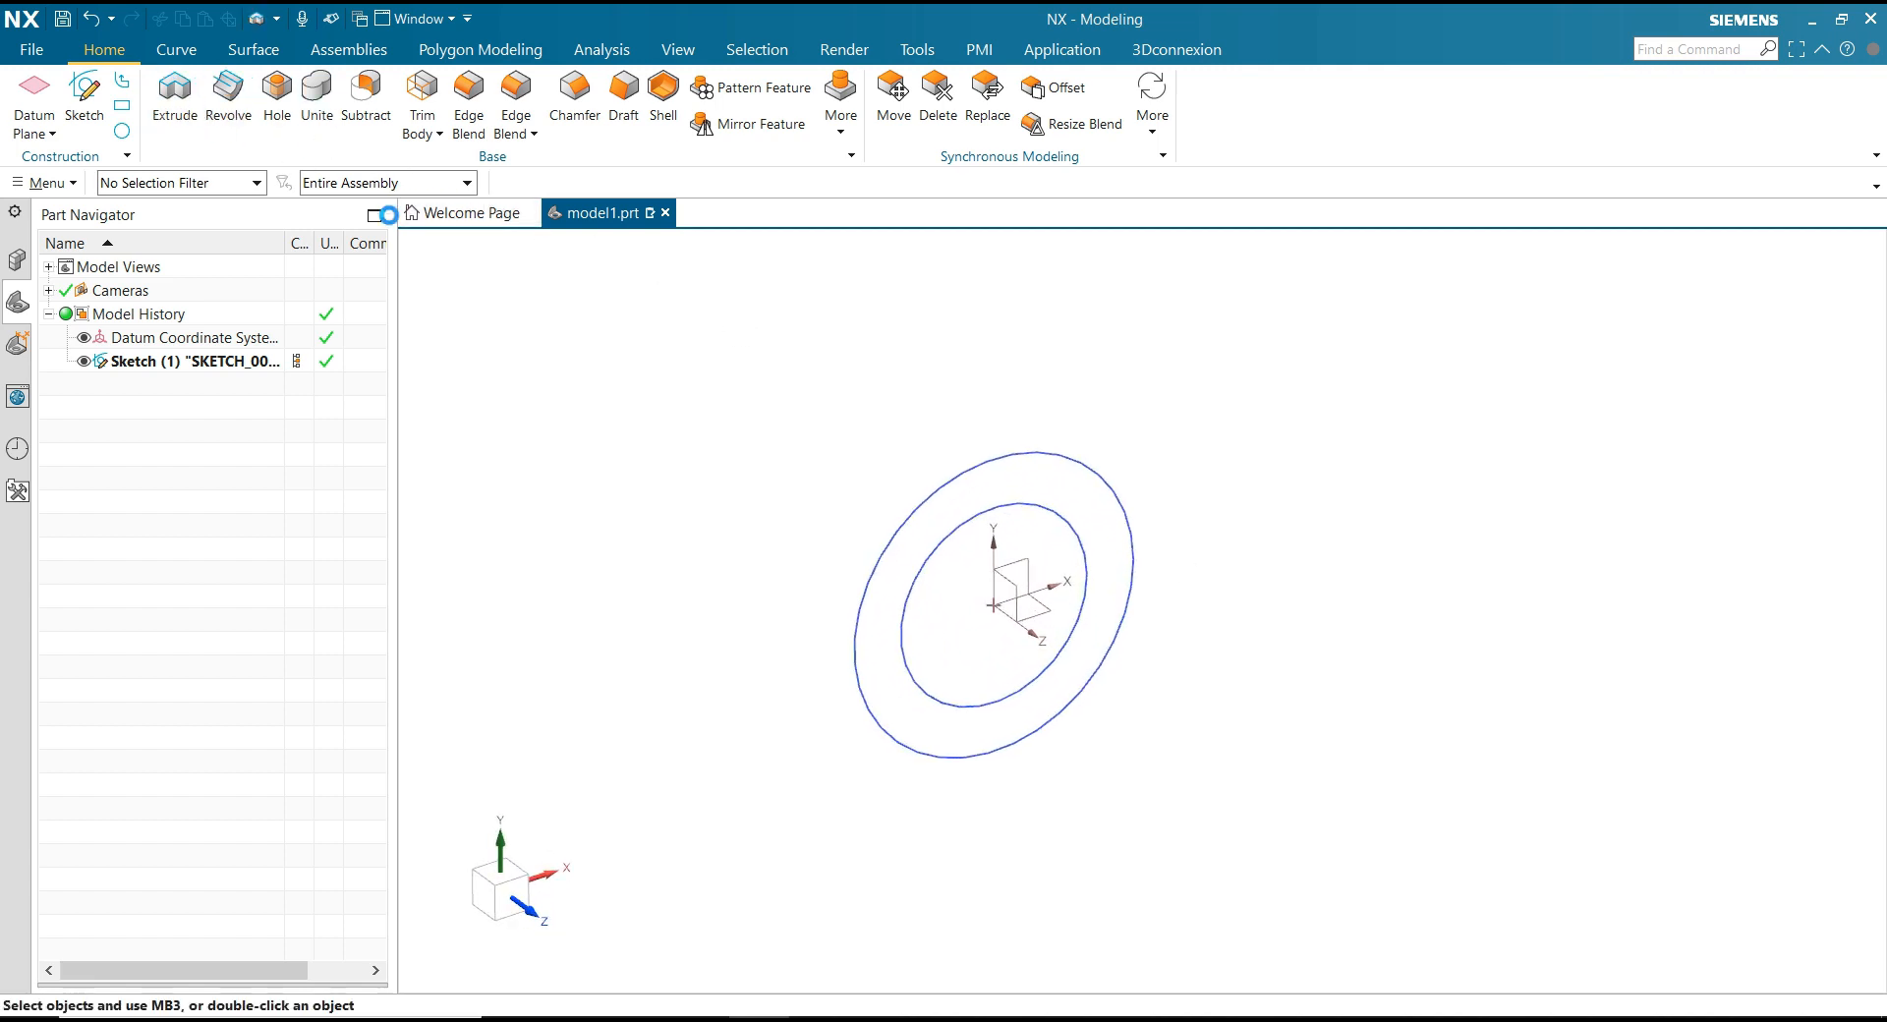
{"action": "key", "text": "x"}
{"action": "left_click", "coordinate": [1141, 252]}
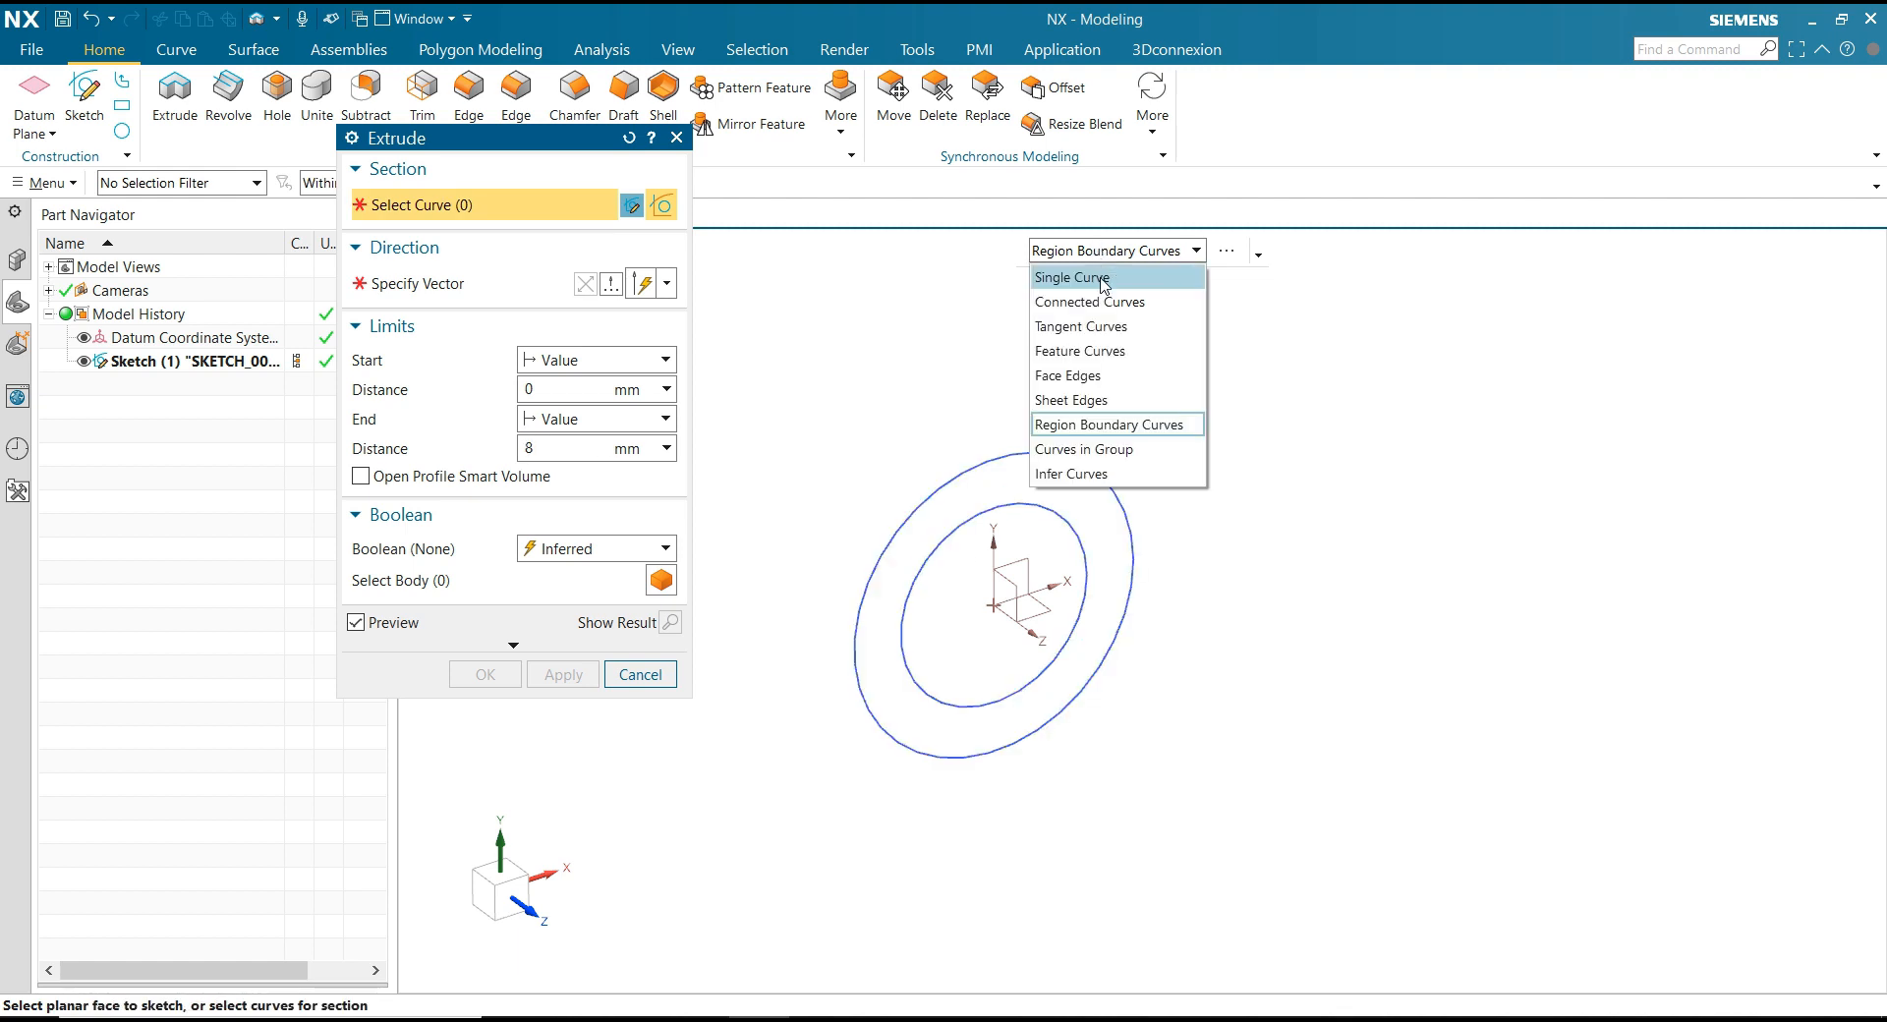
{"action": "left_click", "coordinate": [1109, 433]}
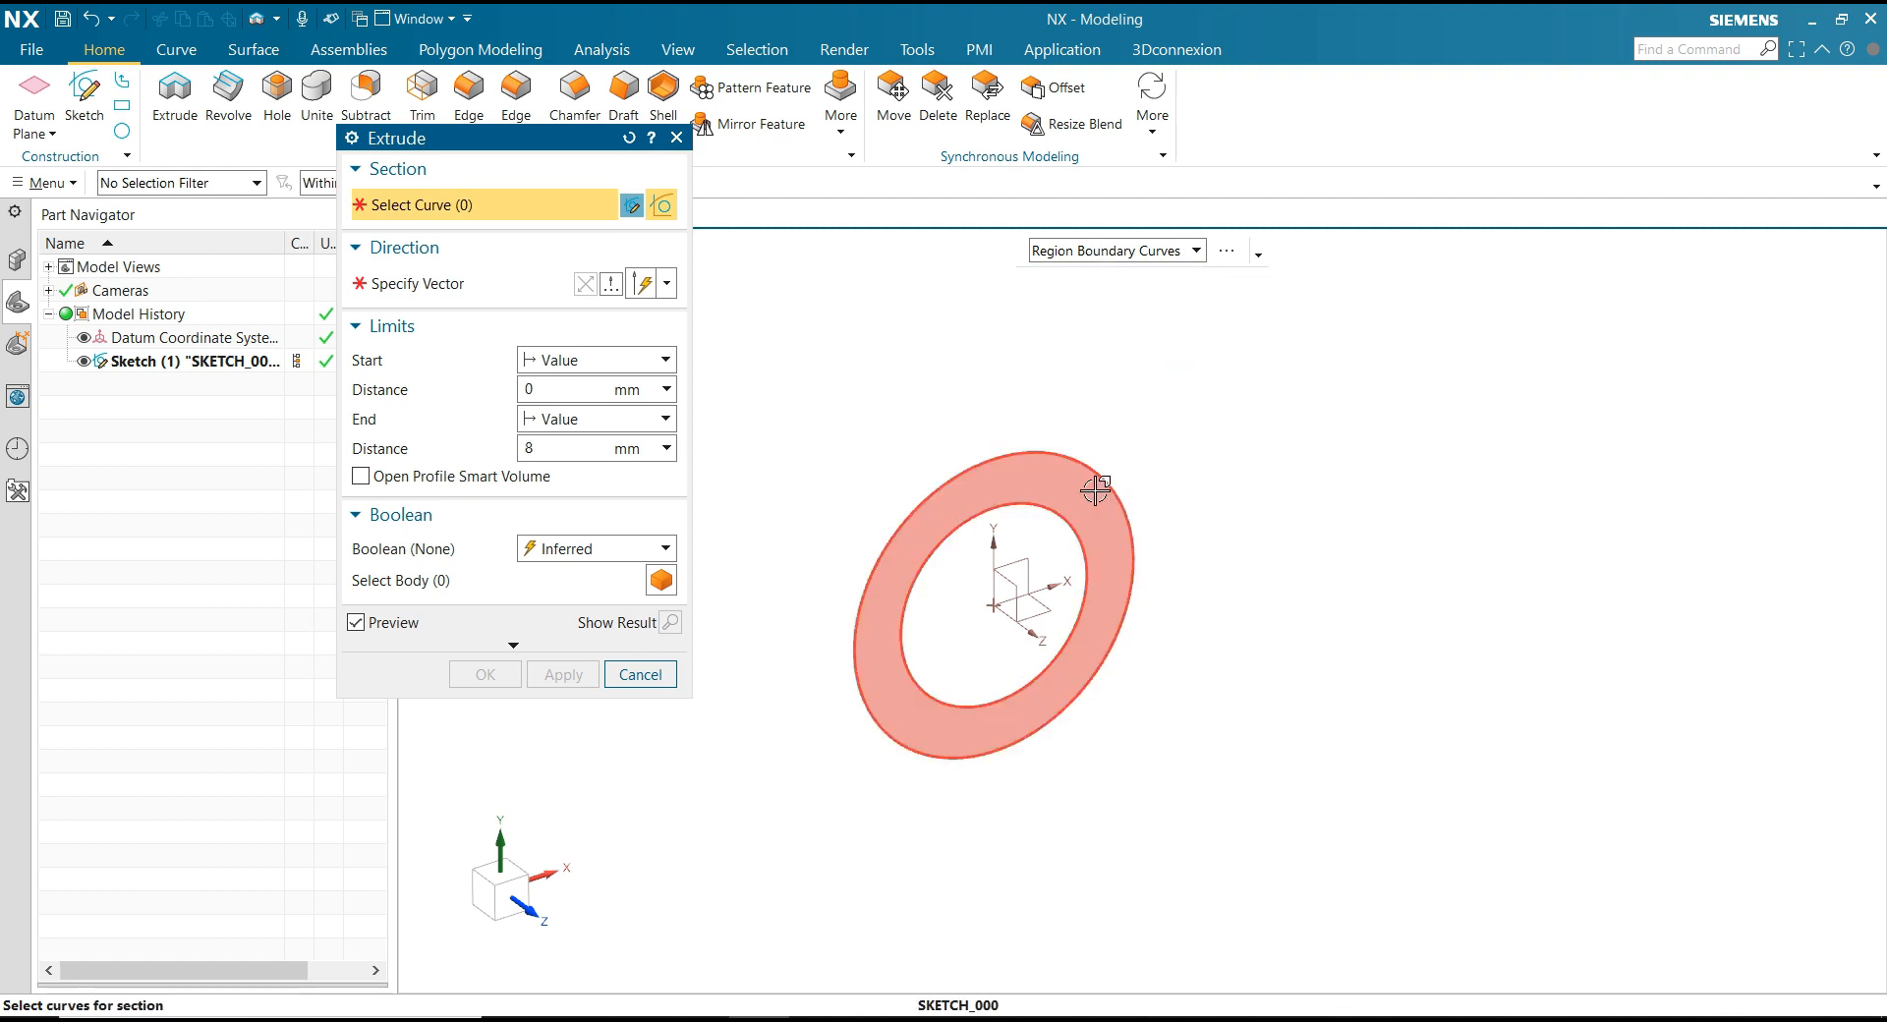
{"action": "left_click", "coordinate": [1094, 493]}
{"action": "left_click", "coordinate": [579, 418]}
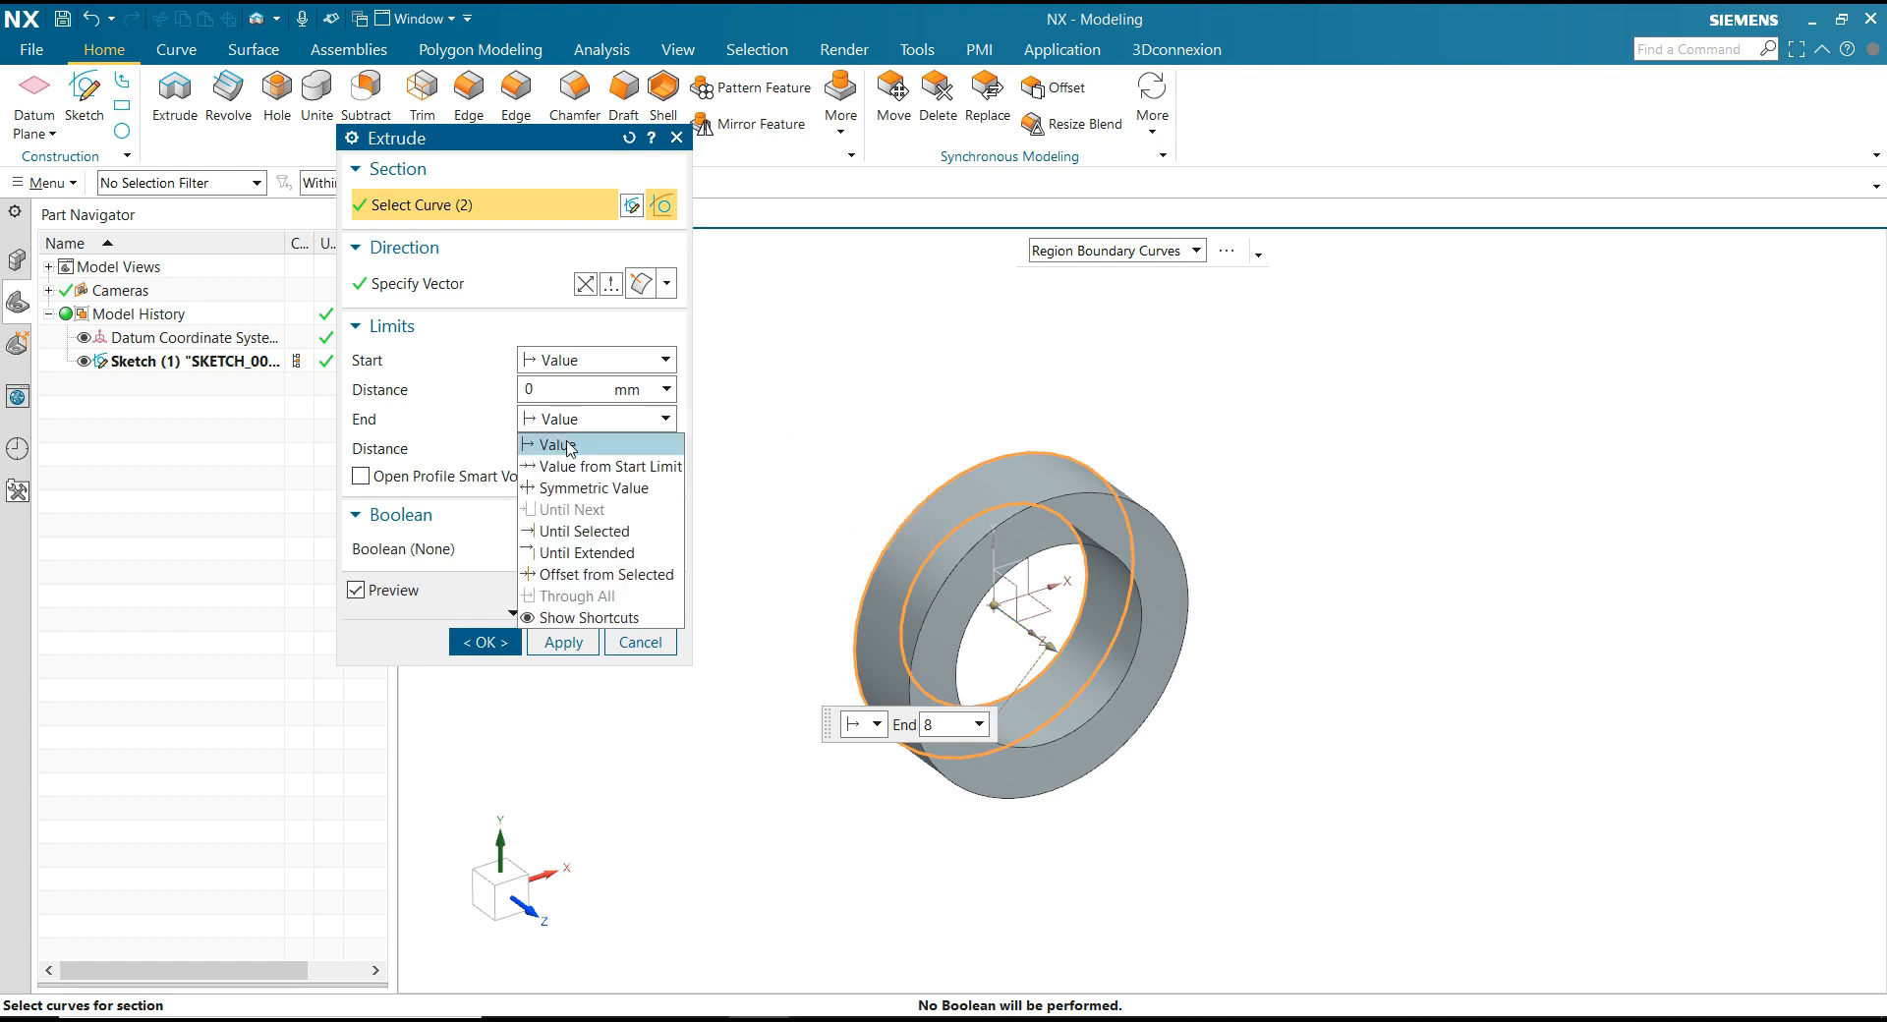
{"action": "left_click", "coordinate": [594, 487]}
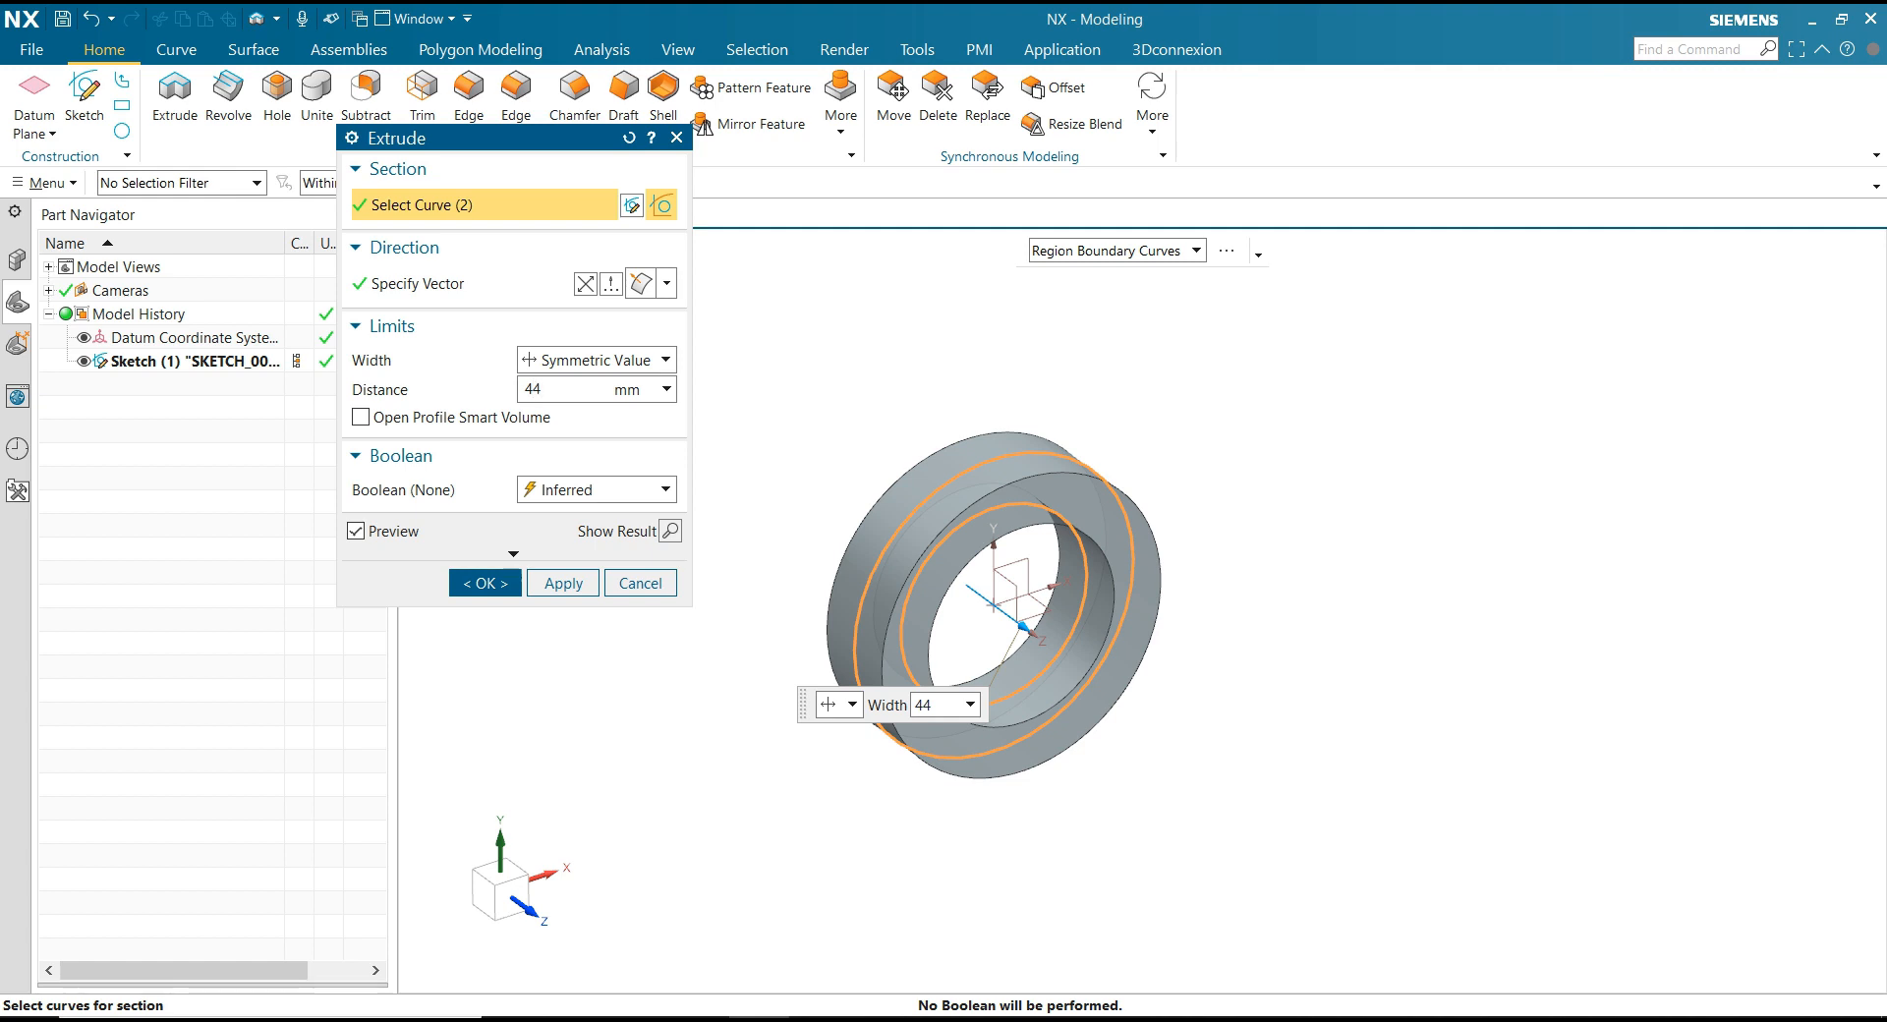
{"action": "left_click", "coordinate": [593, 488]}
{"action": "left_click", "coordinate": [580, 511]}
{"action": "left_click", "coordinate": [510, 584]}
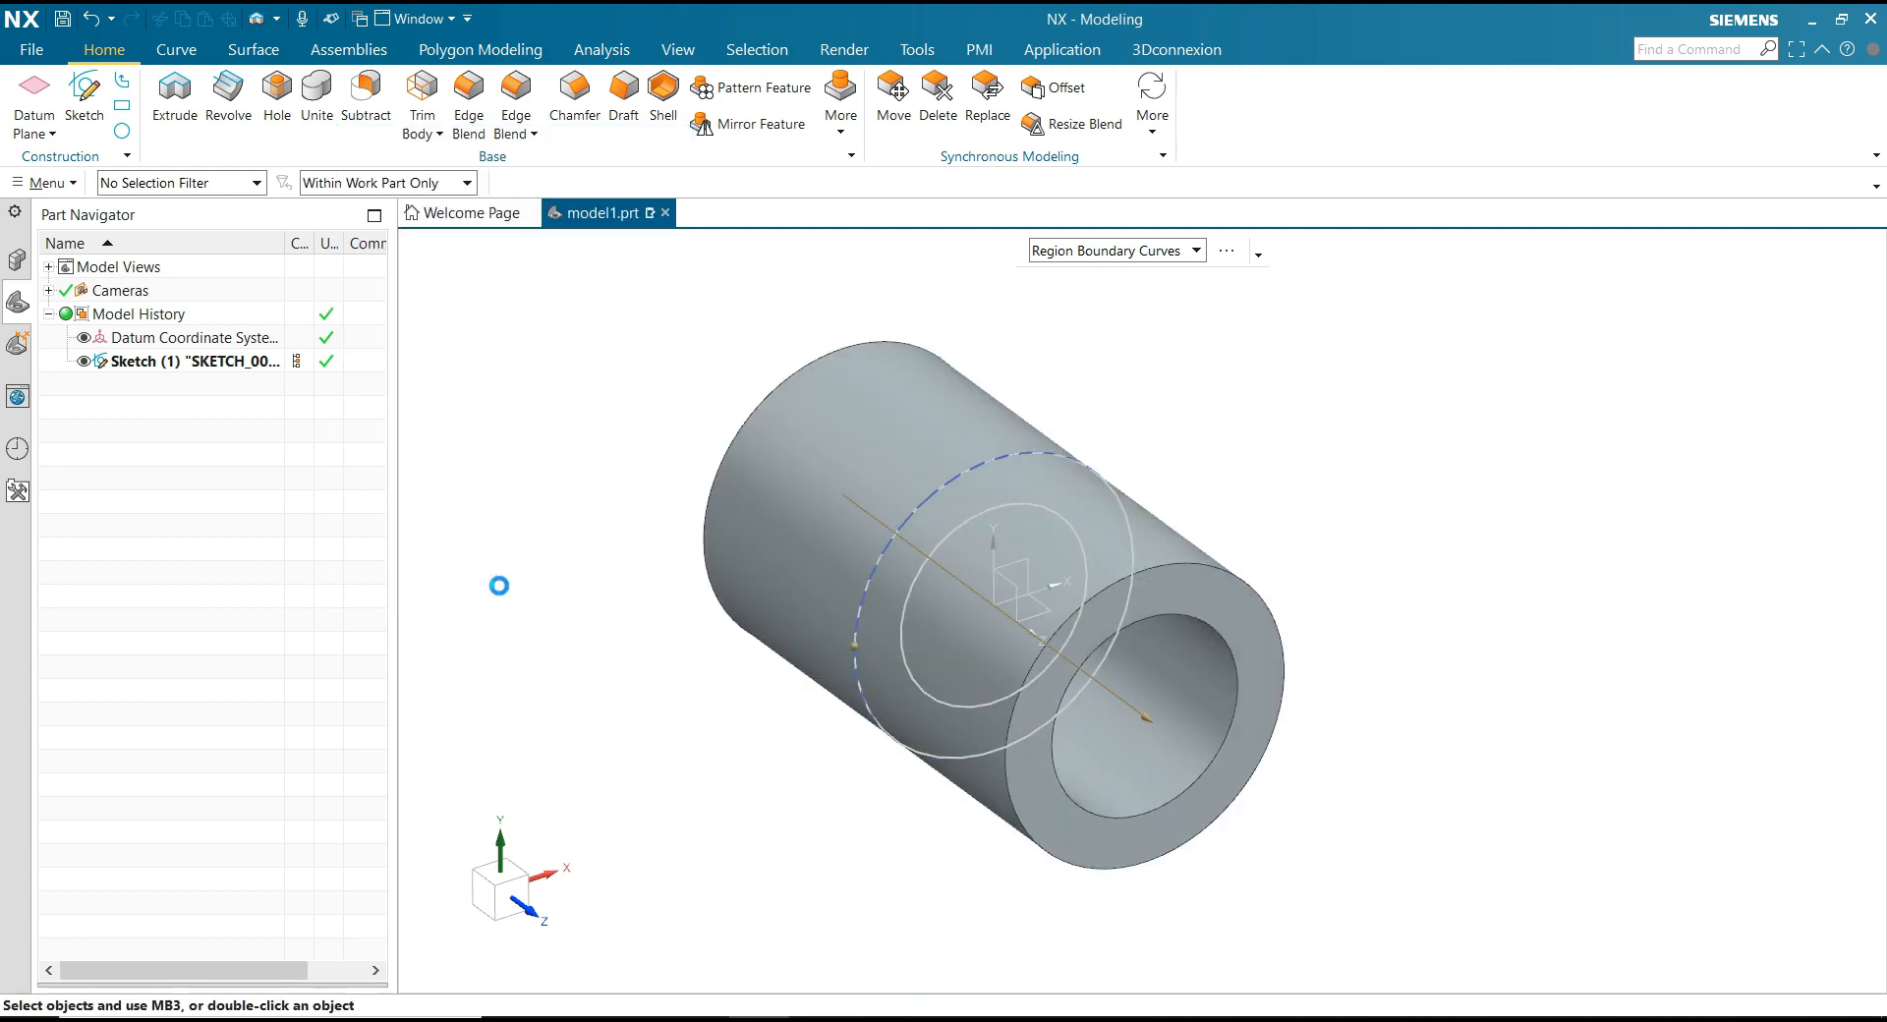
Step: Hide the circle sketch around the middle of the extruded tube
{"action": "scroll", "coordinate": [639, 416], "scroll_direction": "down", "scroll_amount": 2}
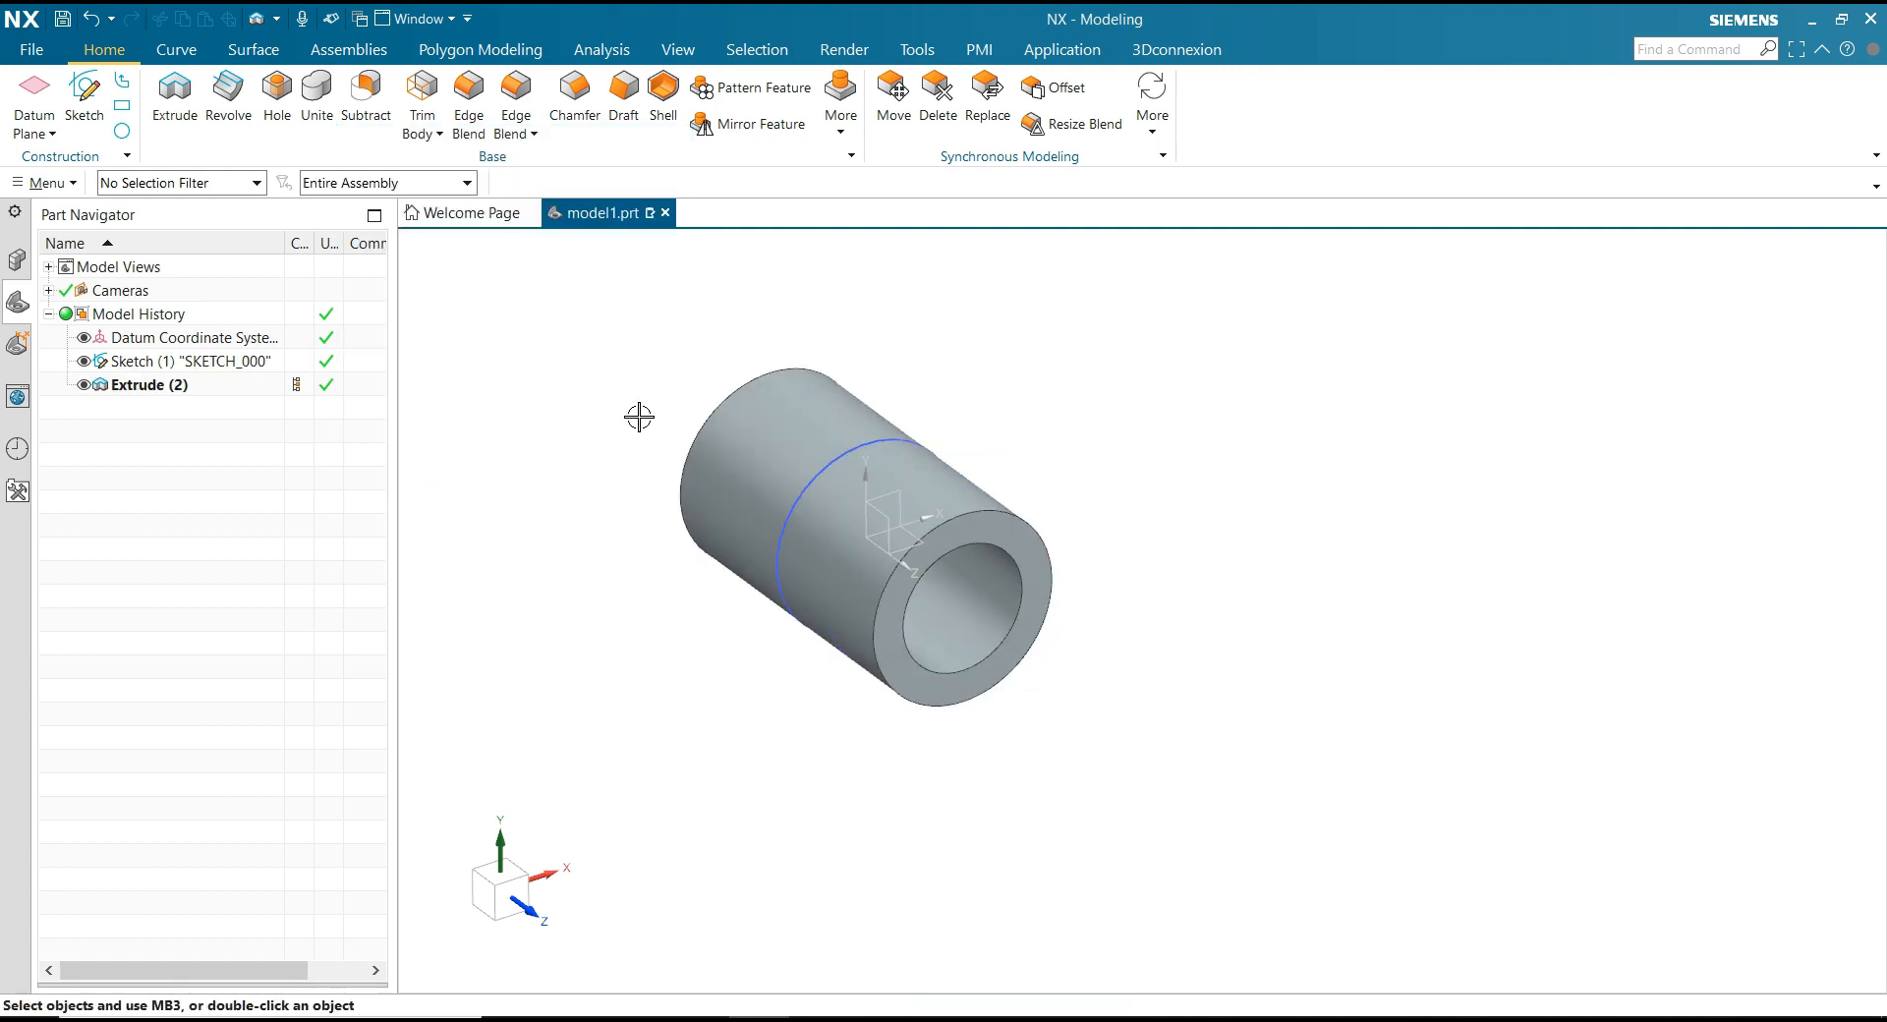
{"action": "left_click", "coordinate": [902, 437]}
{"action": "left_click", "coordinate": [1027, 408]}
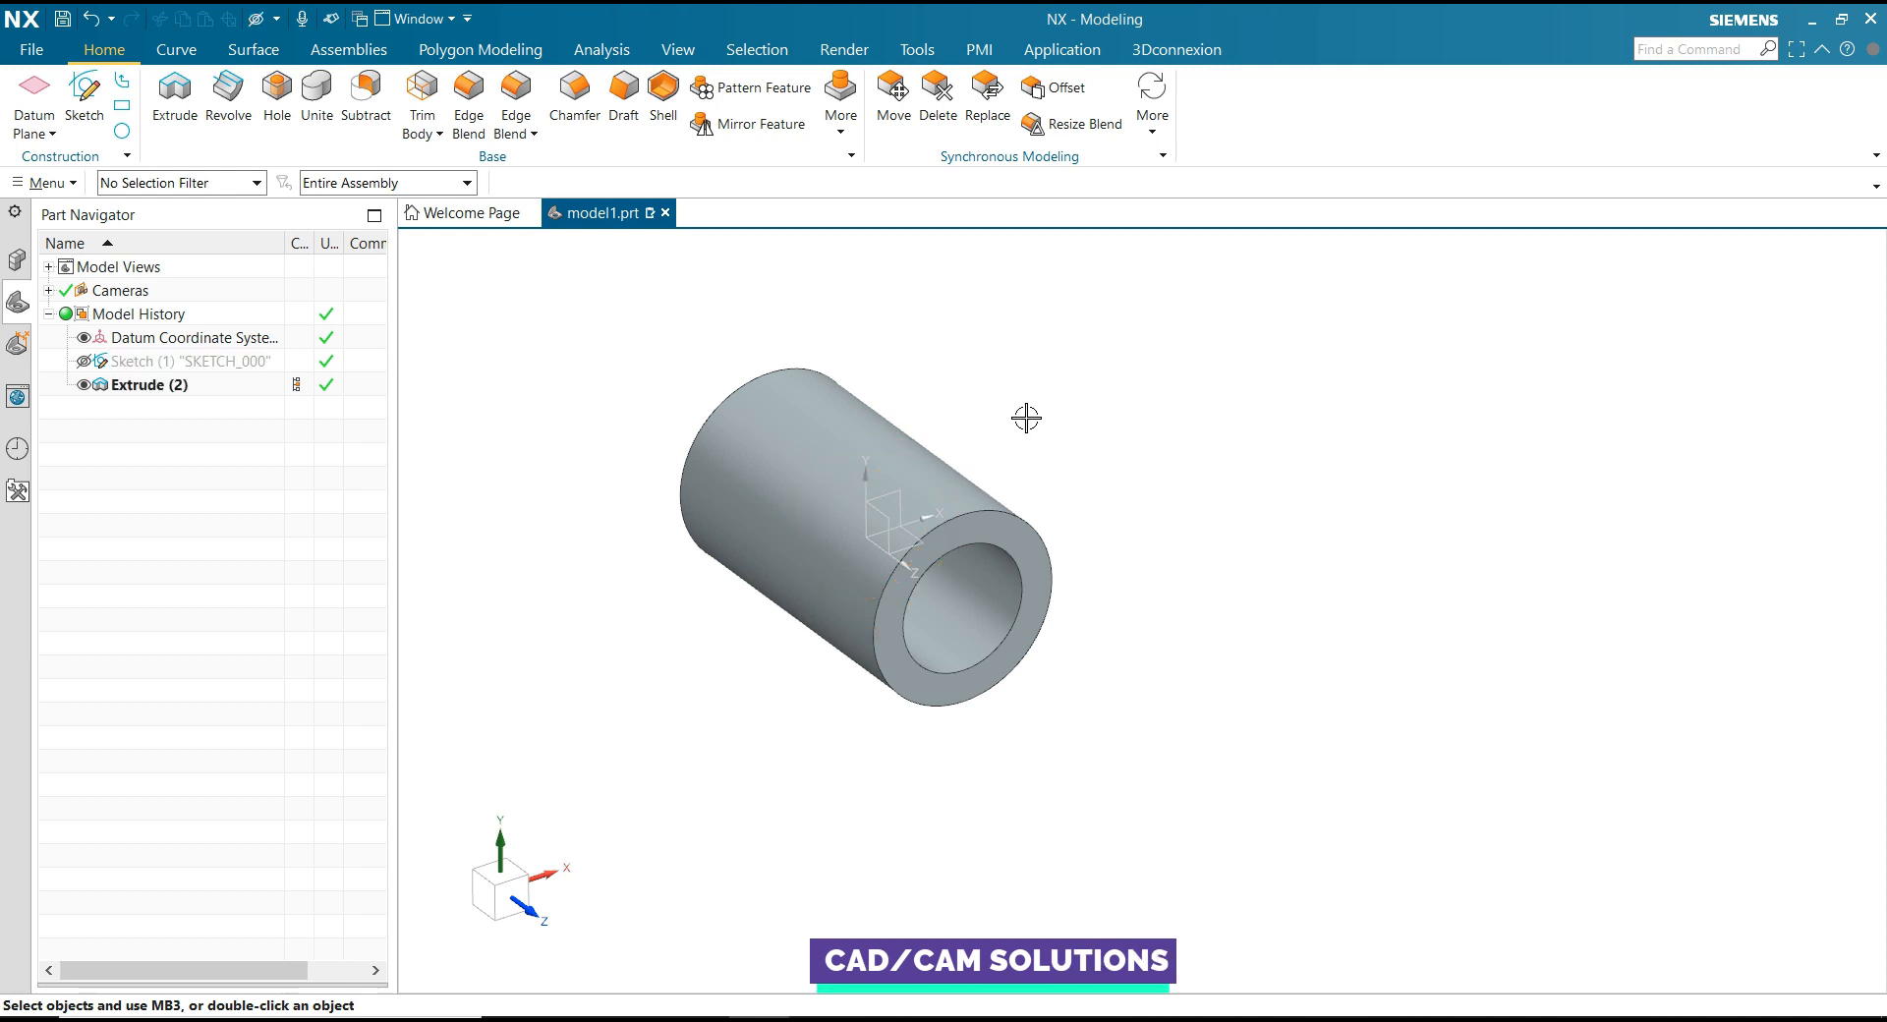
{"action": "mouse_move", "coordinate": [1024, 416]}
{"action": "middle_mouse_down"}
{"action": "mouse_move", "coordinate": [1192, 485]}
{"action": "mouse_move", "coordinate": [1227, 466]}
{"action": "middle_mouse_up"}
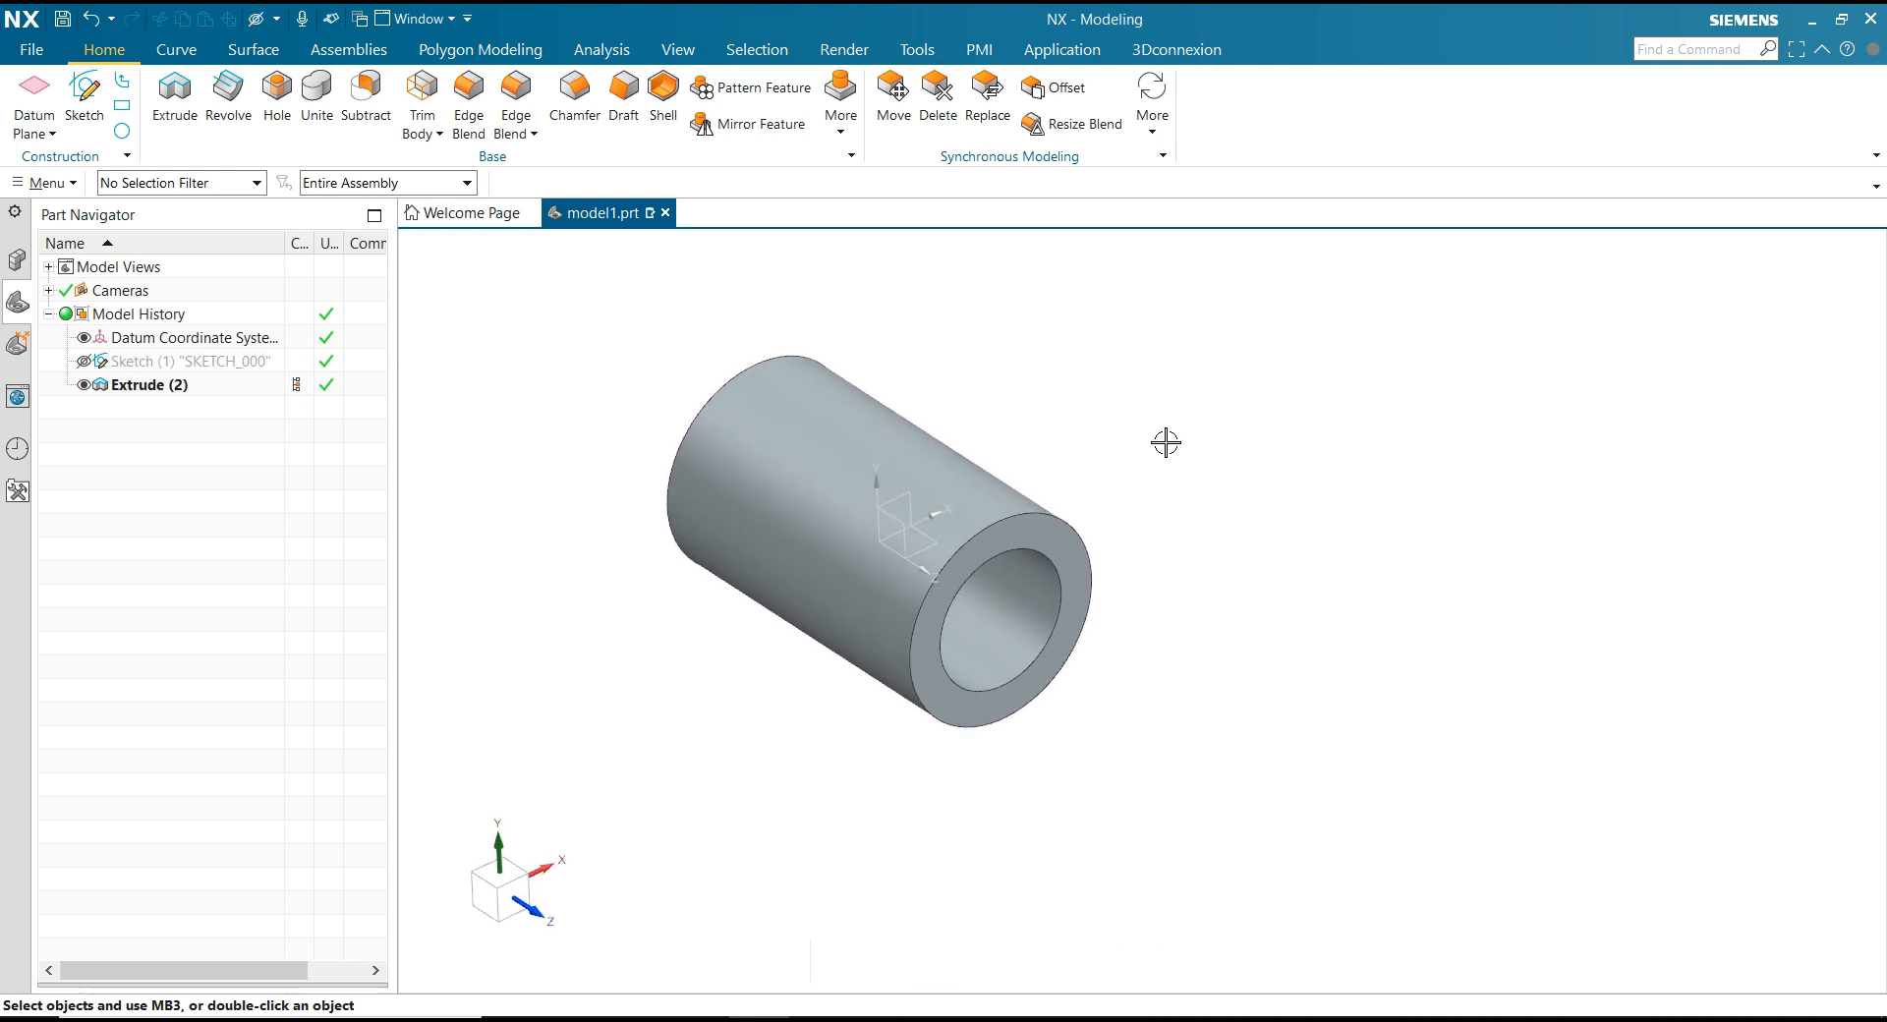
Step: Create one datum plane offset 13 mm inward from the tube's rear end face on the negative Z side
{"action": "left_click", "coordinate": [38, 131]}
{"action": "left_click", "coordinate": [69, 158]}
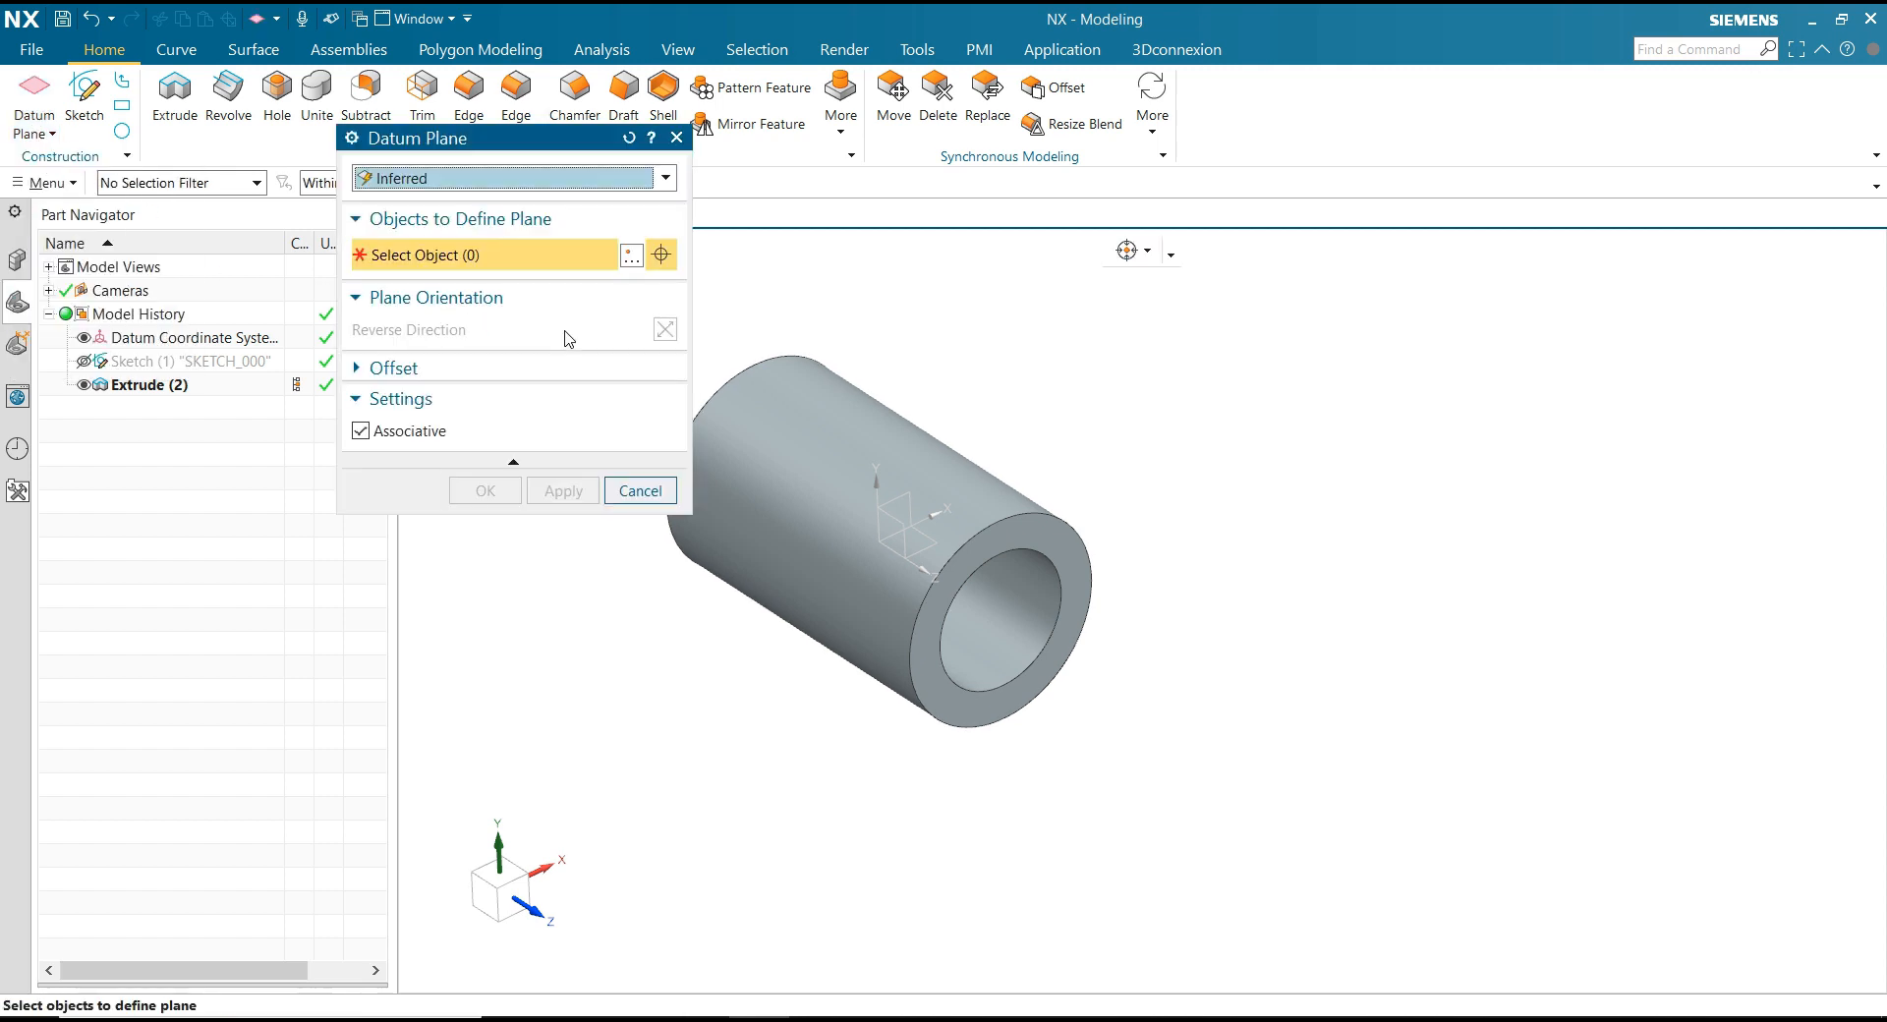
{"action": "middle_click_drag", "start_coordinate": [567, 338], "coordinate": [908, 489]}
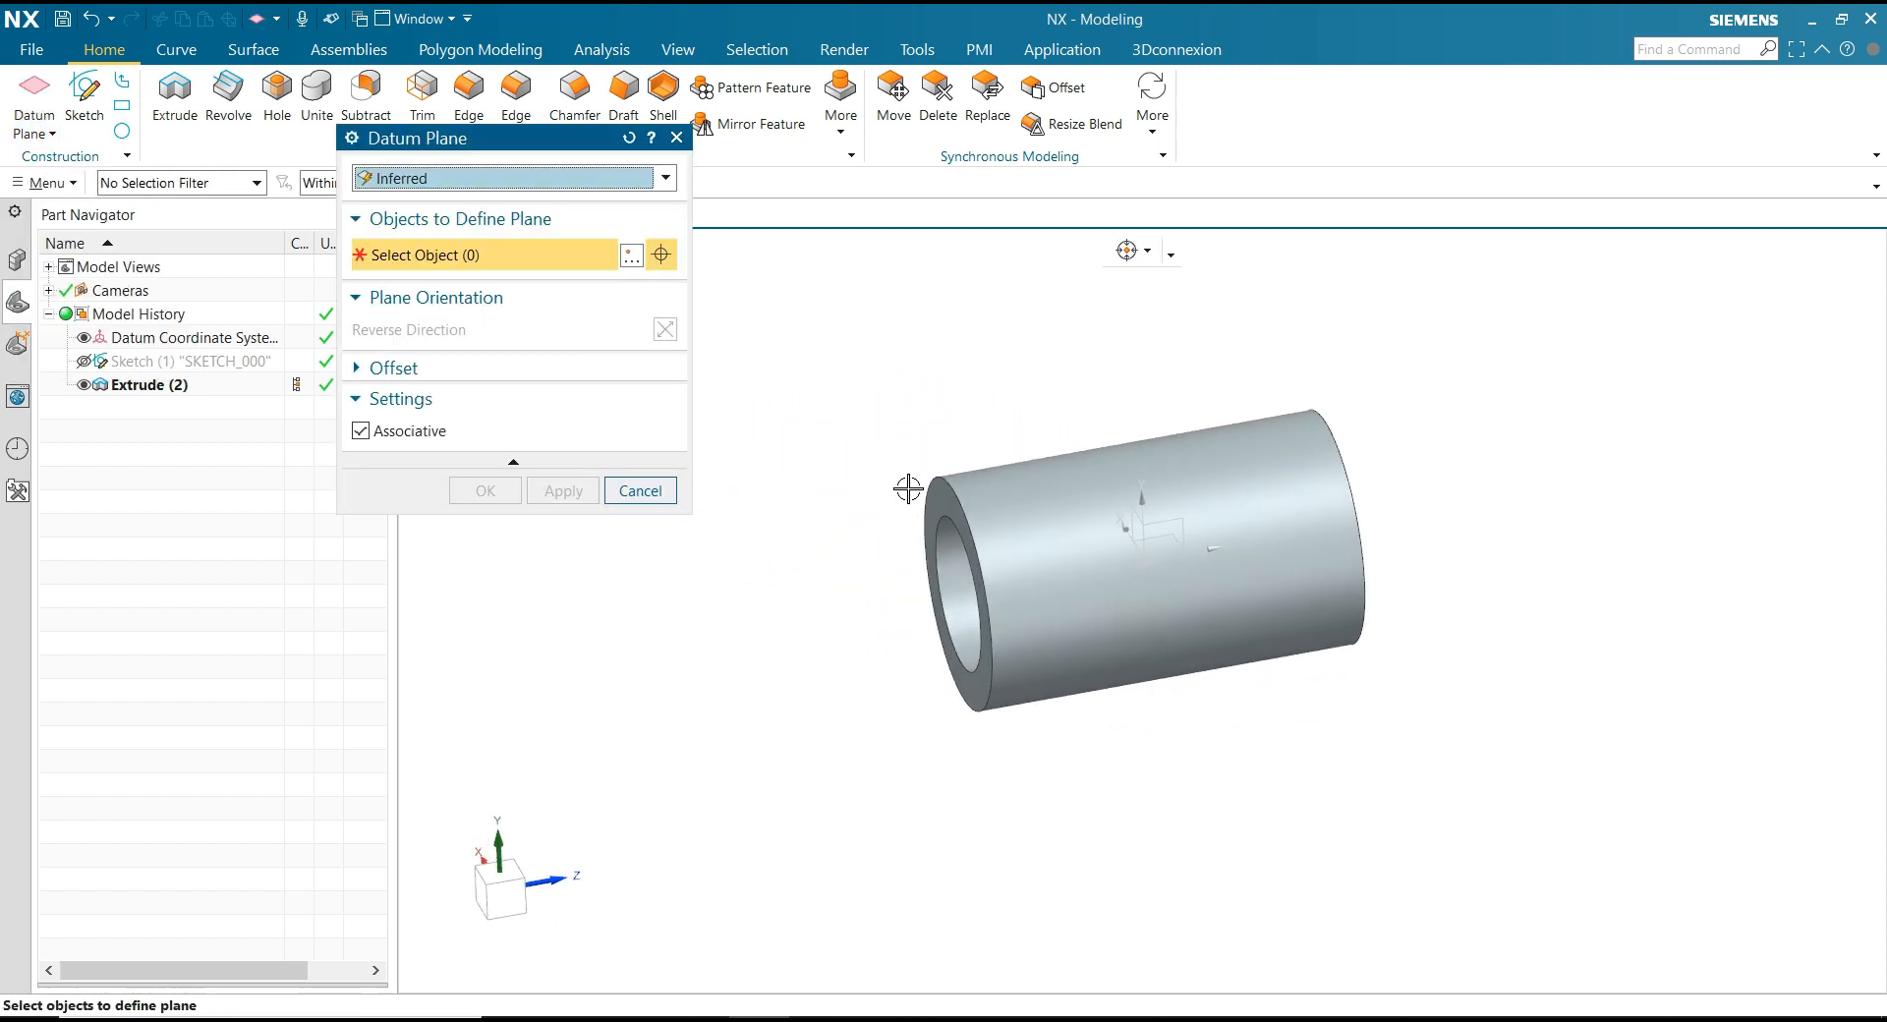
{"action": "left_click", "coordinate": [922, 494]}
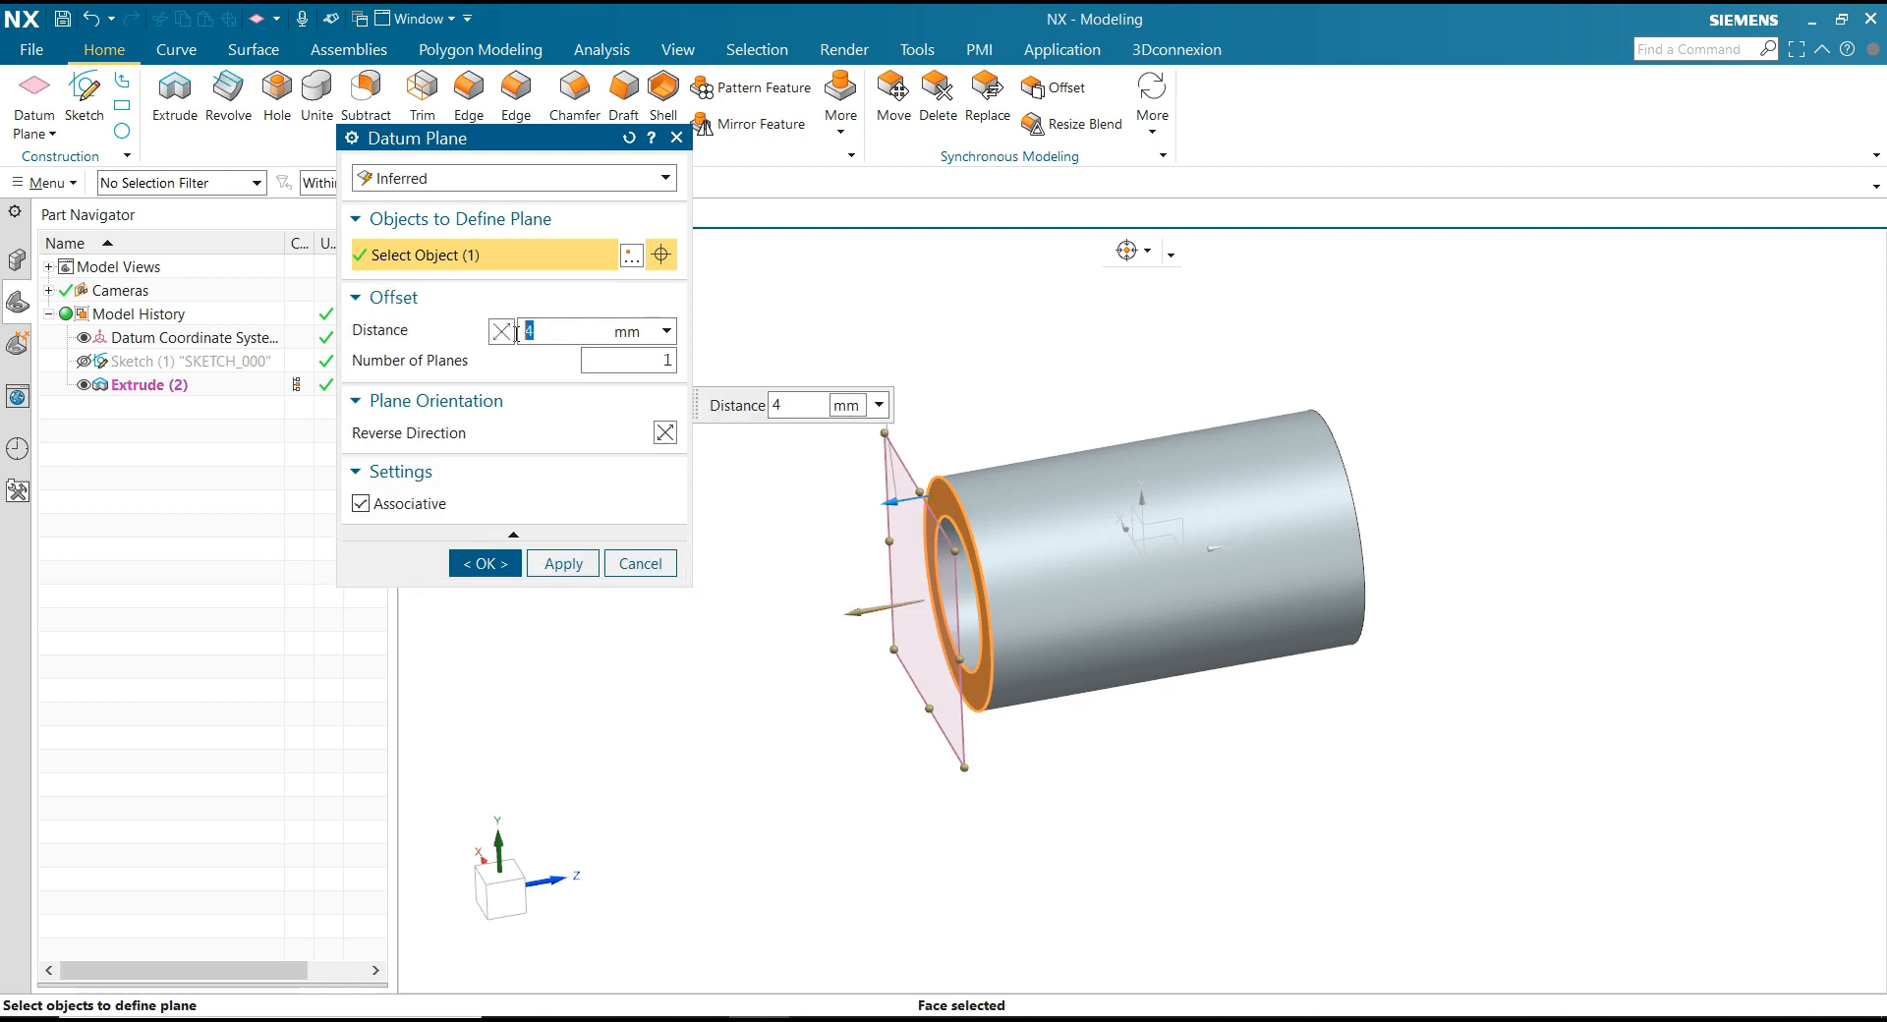
{"action": "type", "text": "13"}
{"action": "left_click", "coordinate": [617, 362]}
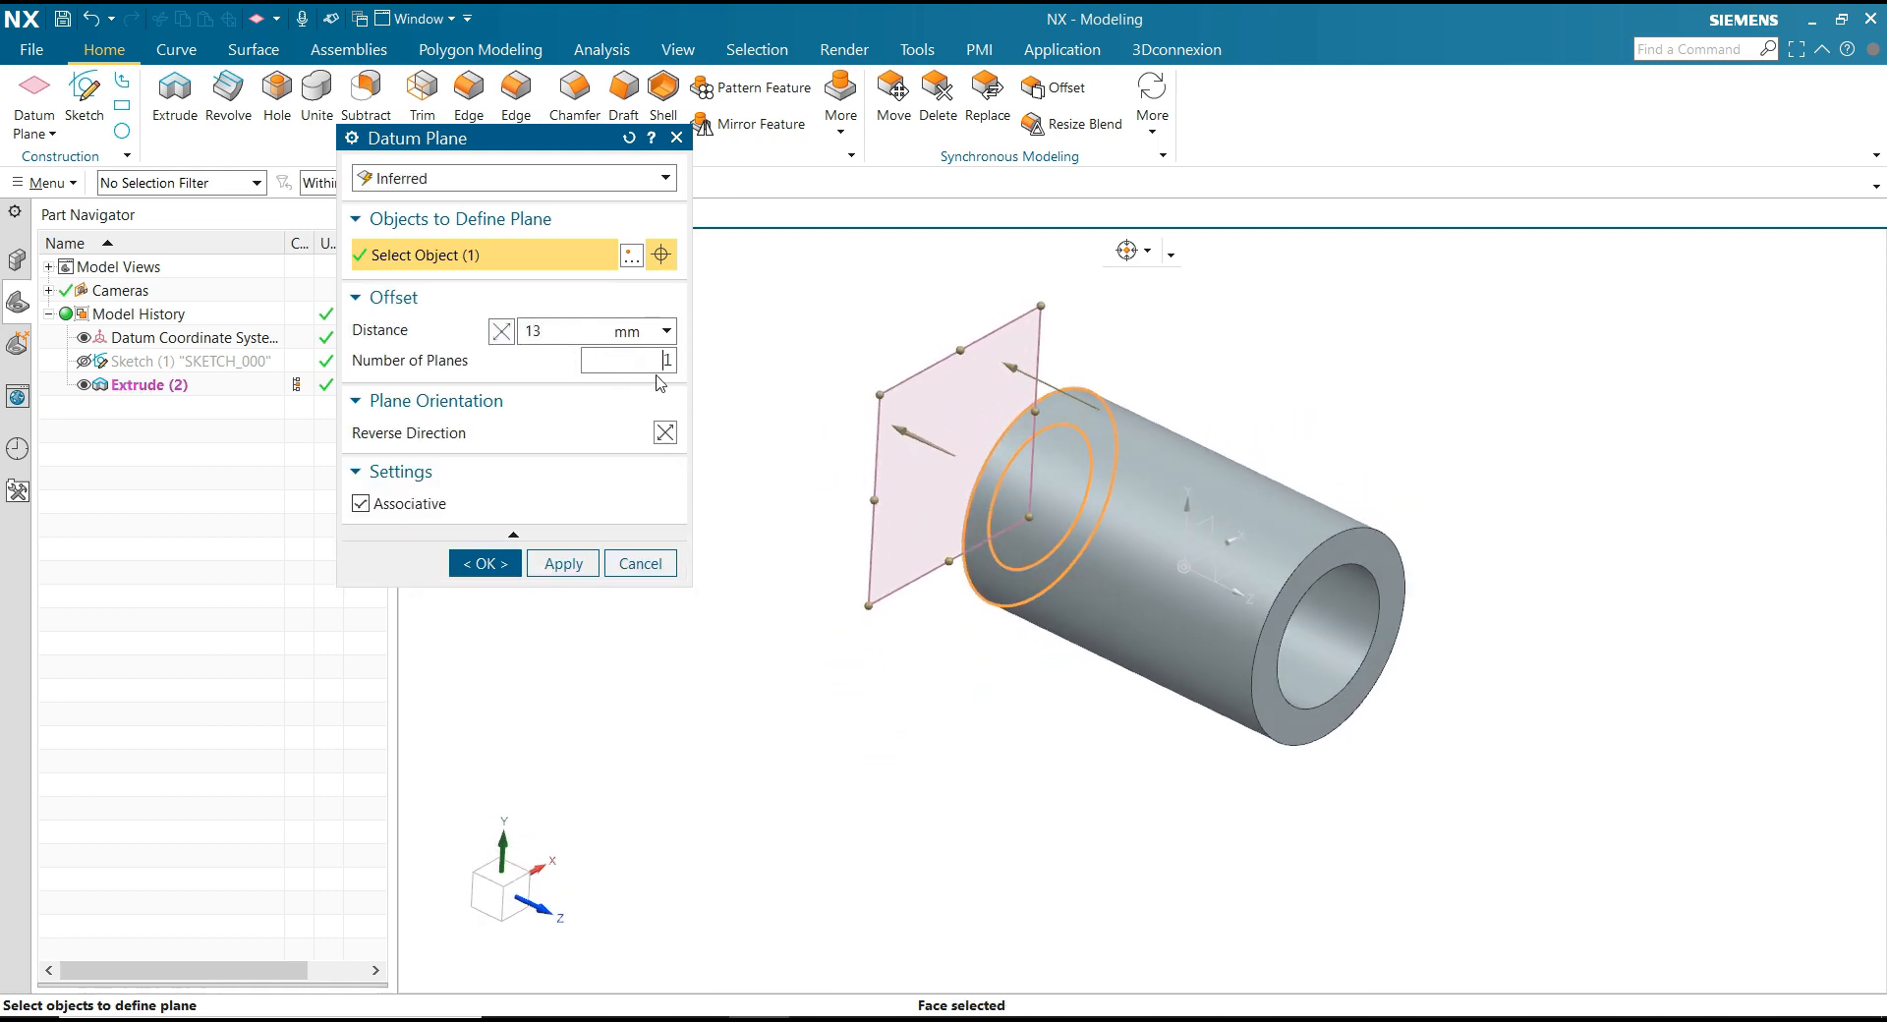
{"action": "left_click", "coordinate": [669, 433]}
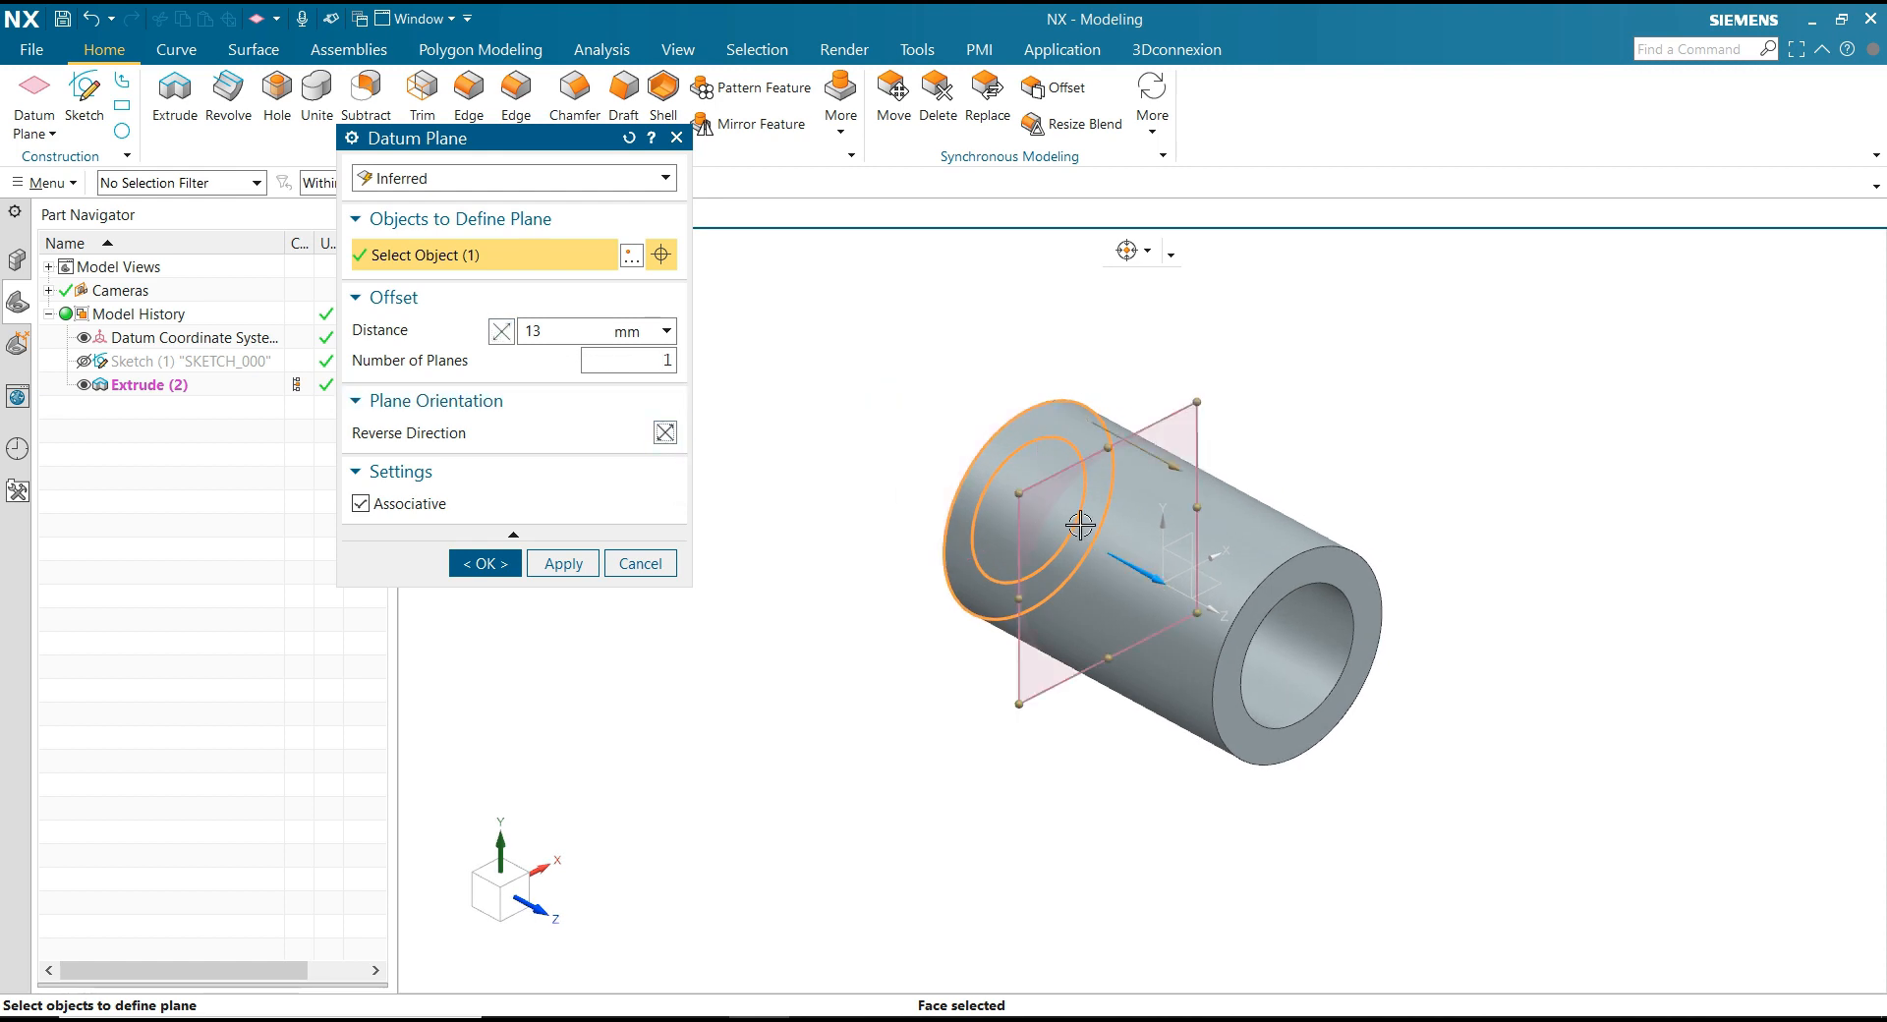
{"action": "left_click", "coordinate": [484, 563]}
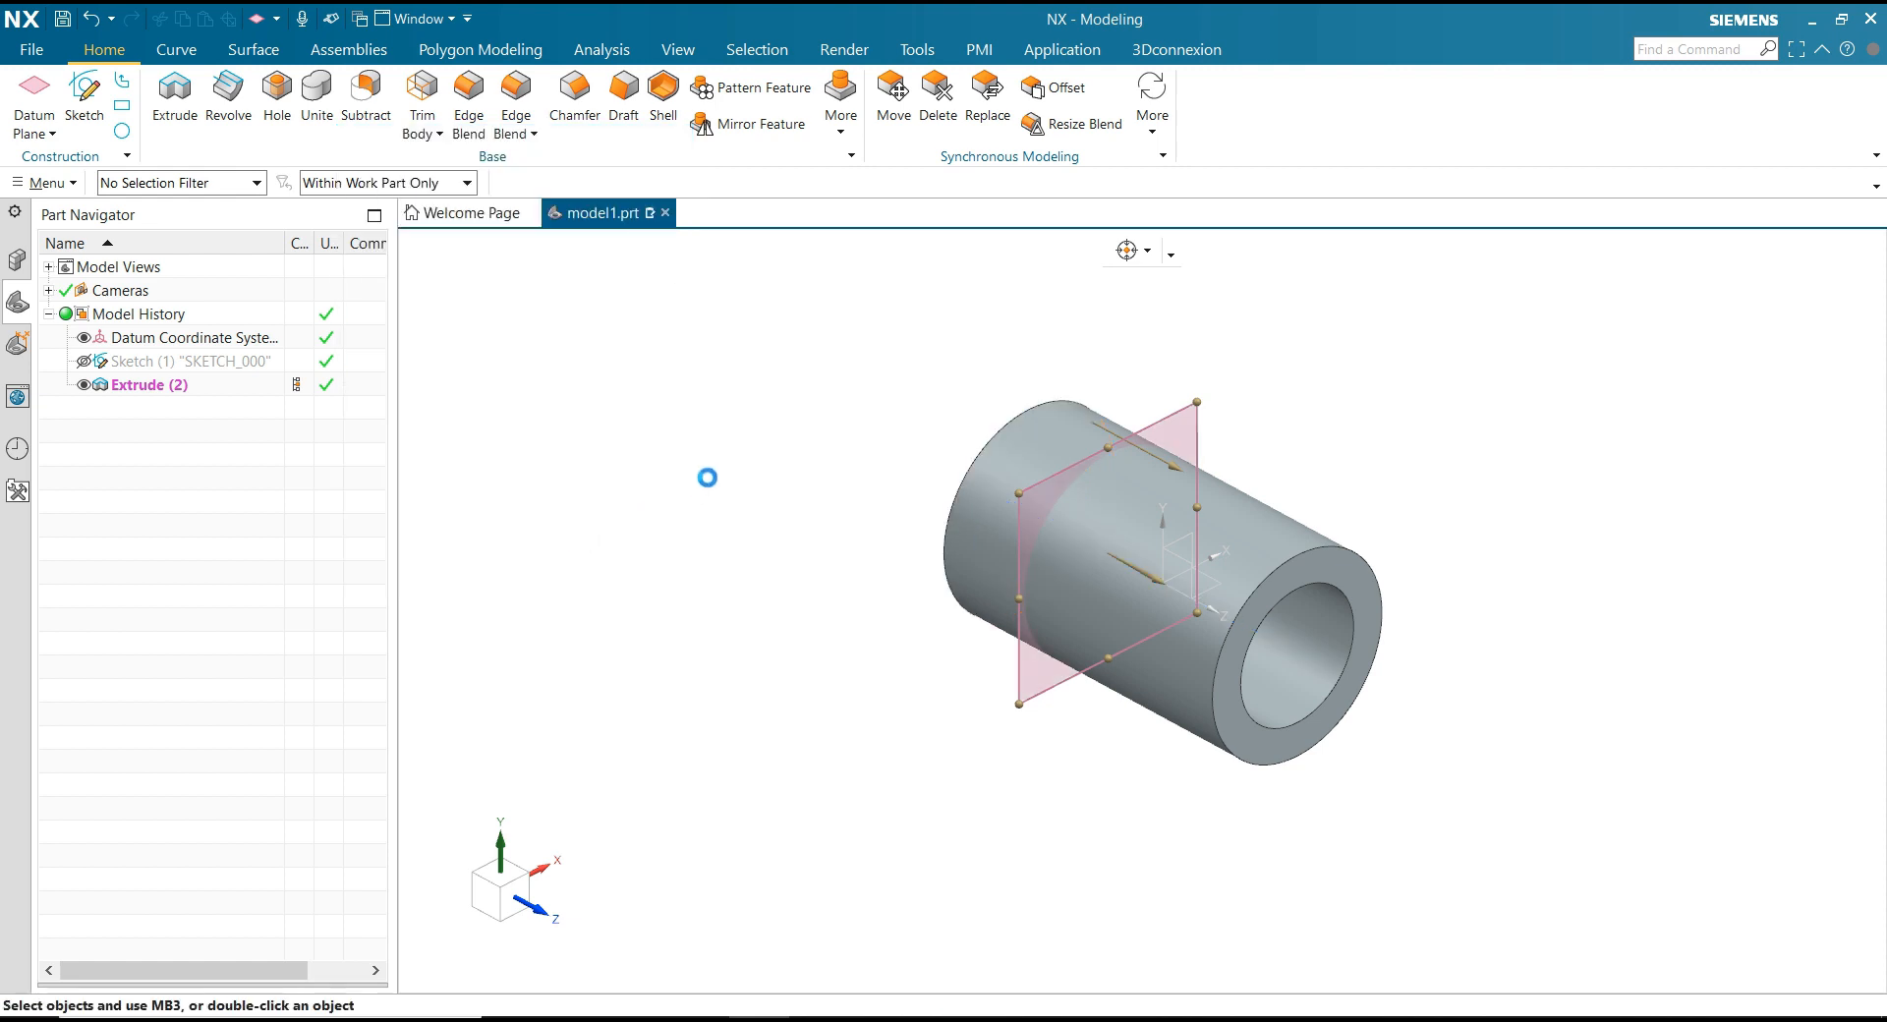
Step: Start a new sketch on the datum plane that crosses the tube
{"action": "middle_click_drag", "start_coordinate": [717, 444], "coordinate": [1171, 370]}
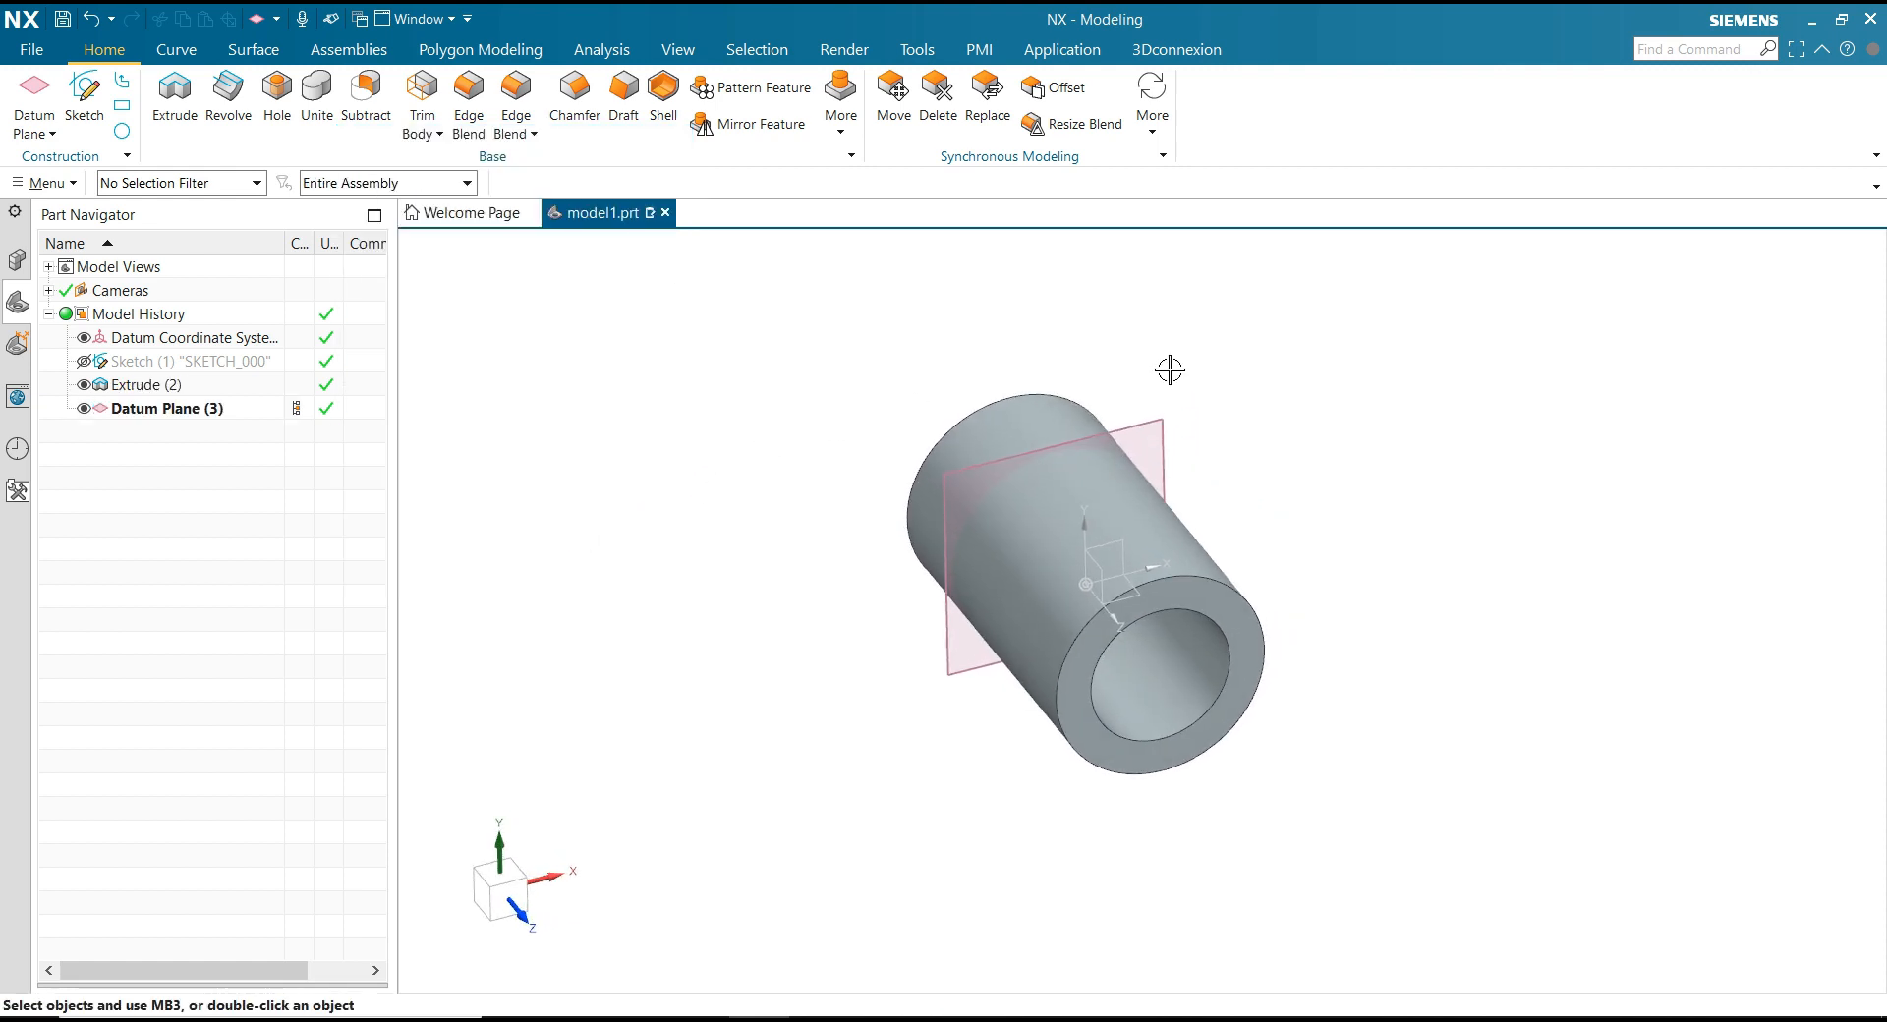
{"action": "left_click", "coordinate": [1150, 420]}
{"action": "left_click", "coordinate": [1221, 396]}
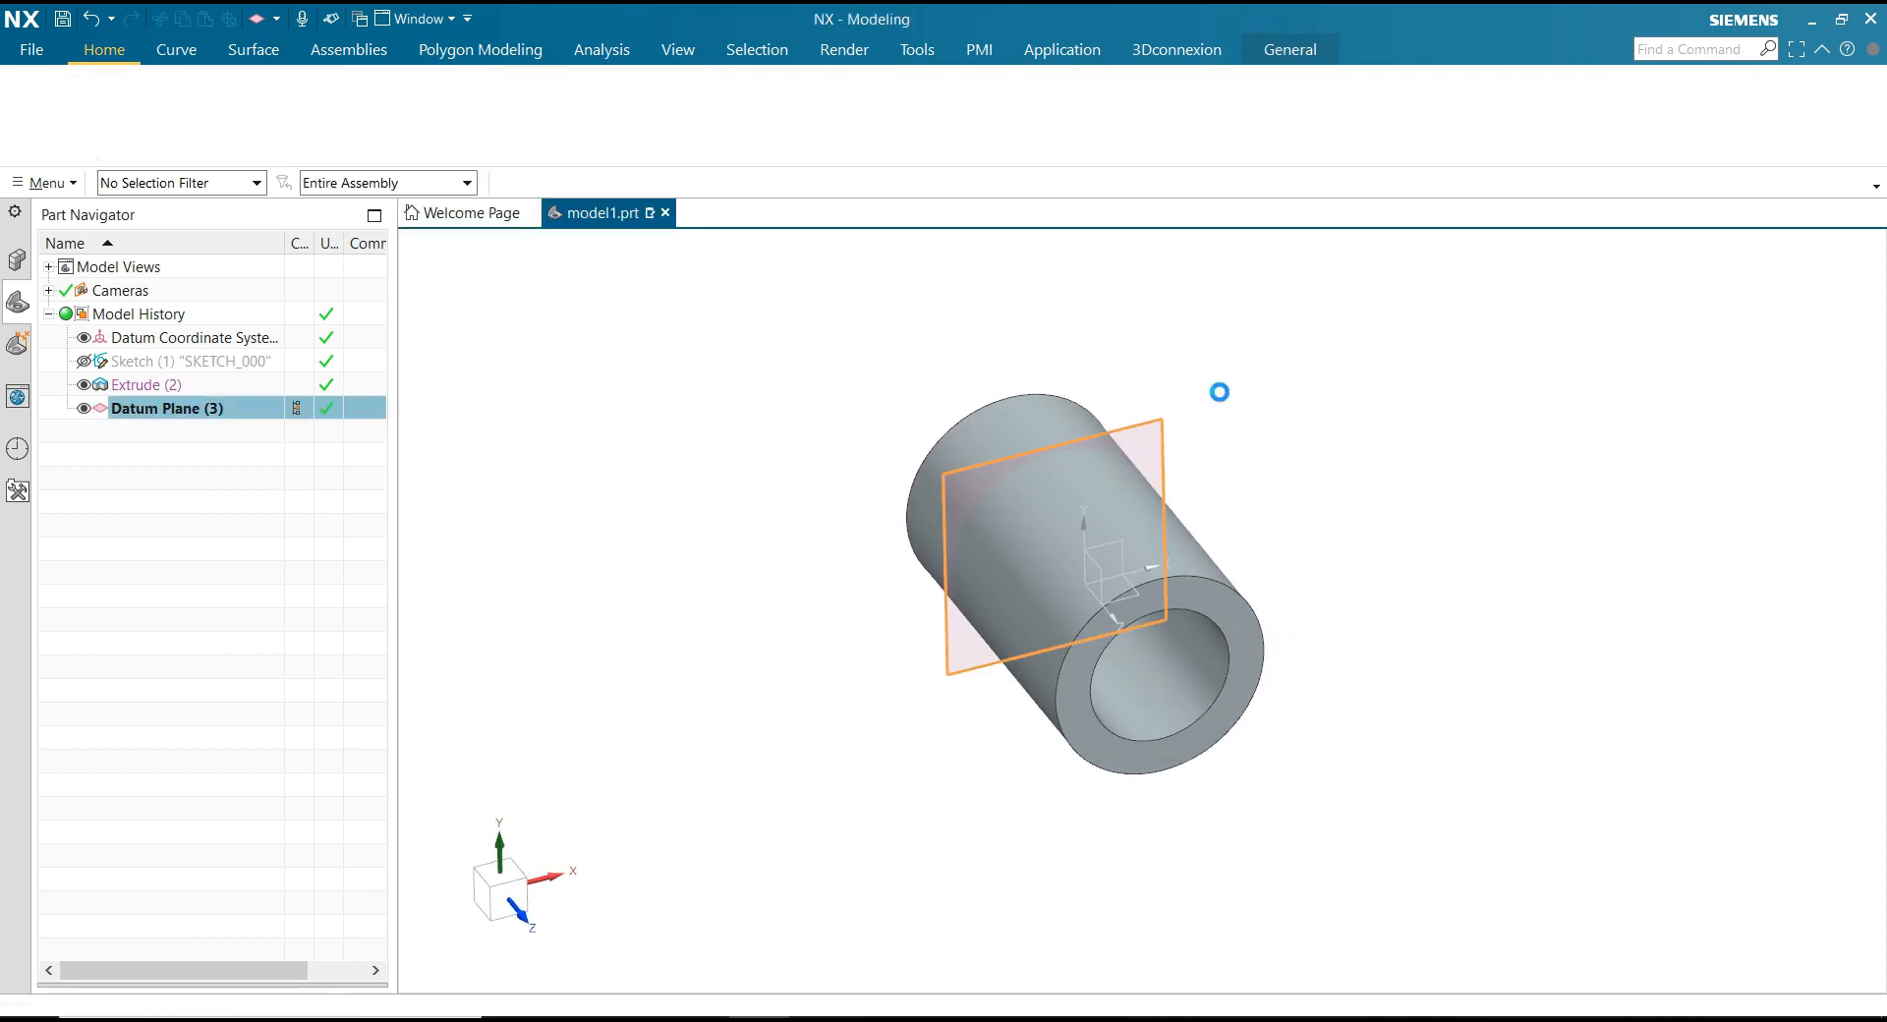
{"action": "scroll", "coordinate": [1448, 585], "scroll_direction": "up", "scroll_amount": 2}
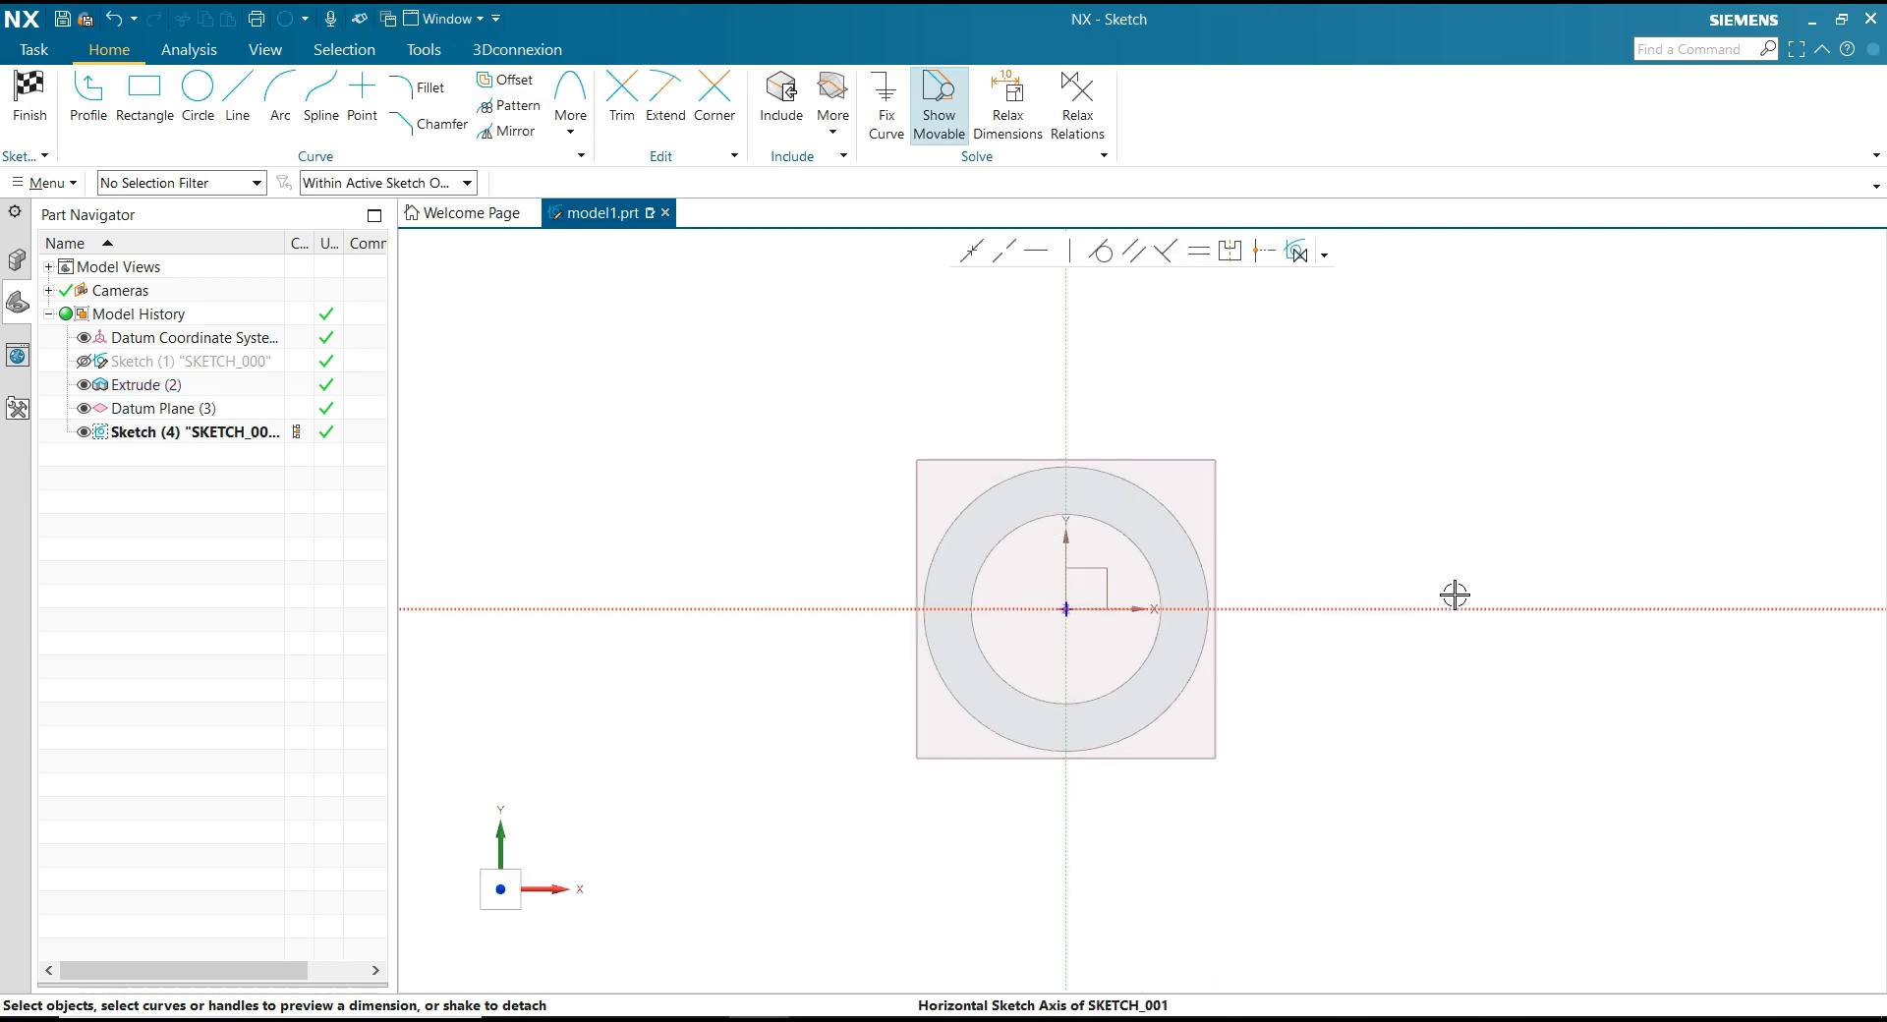
{"action": "scroll", "coordinate": [741, 531], "scroll_direction": "down", "scroll_amount": 2}
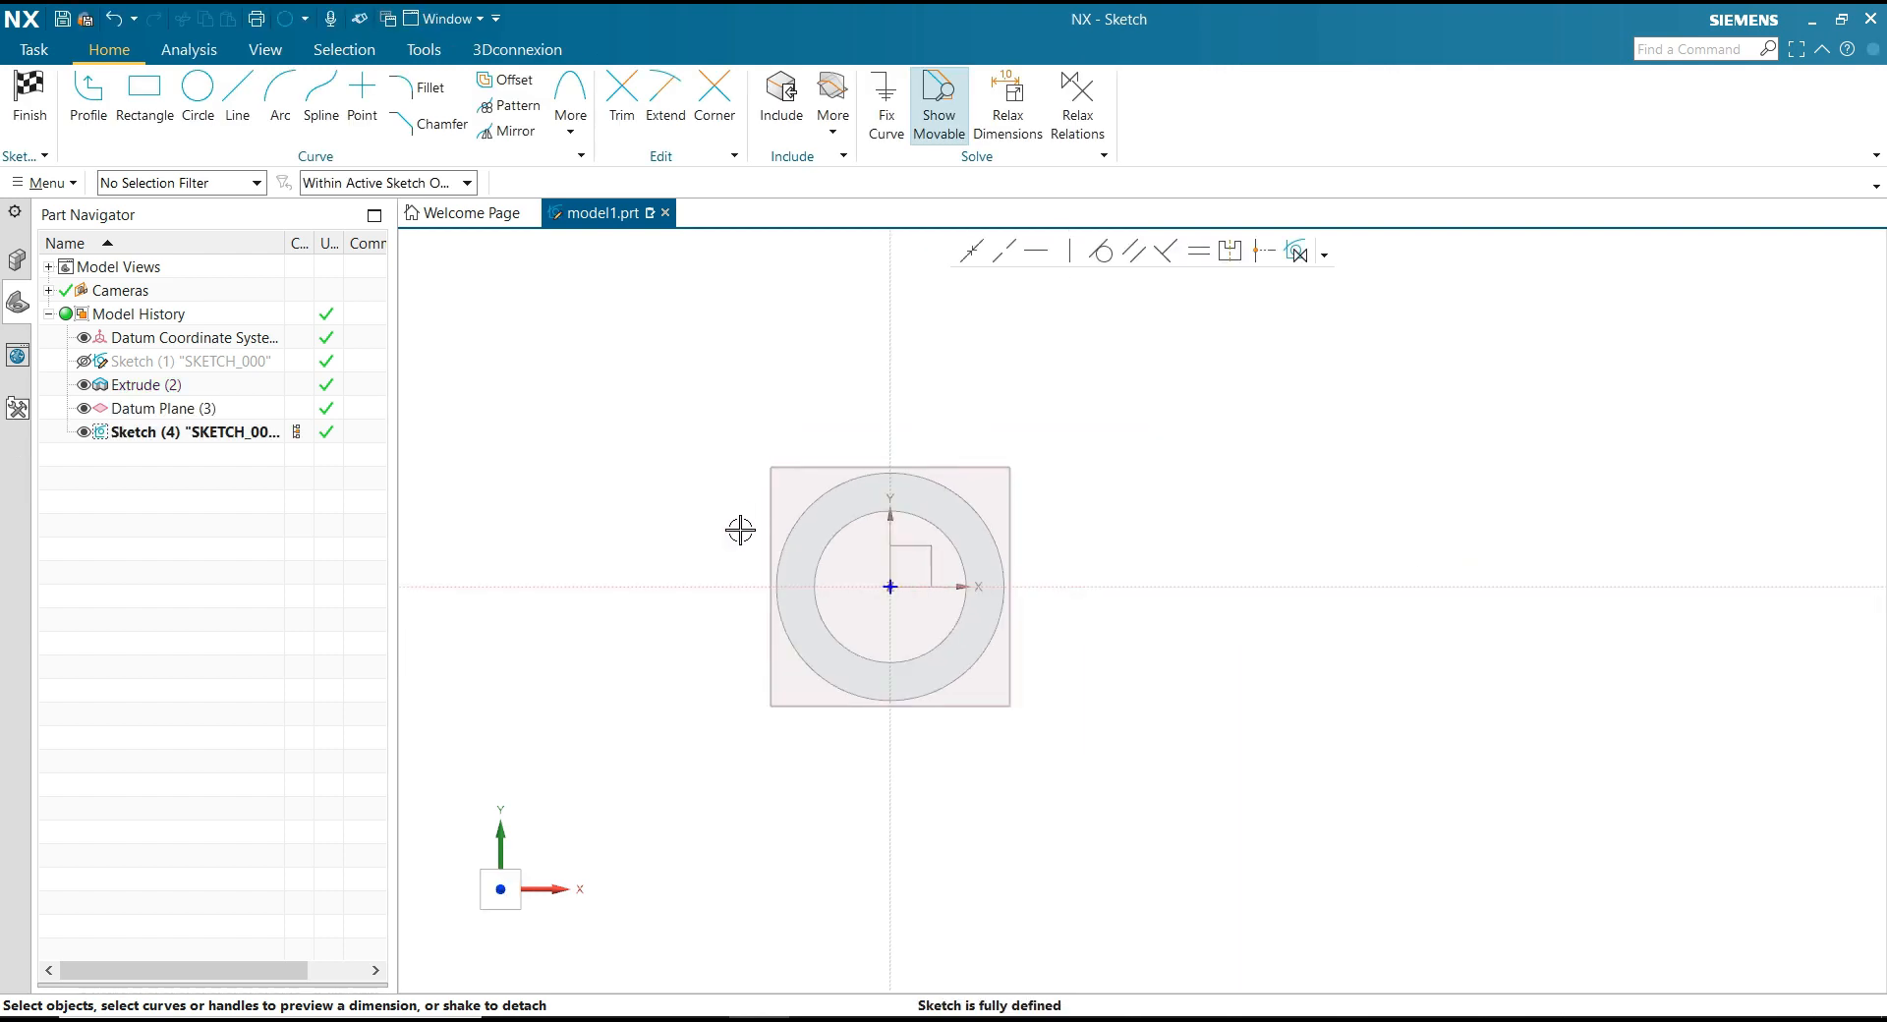
Step: Project the tube's outer circular edge into the sketch as an associative curve
{"action": "left_click", "coordinate": [833, 136]}
{"action": "left_click", "coordinate": [865, 181]}
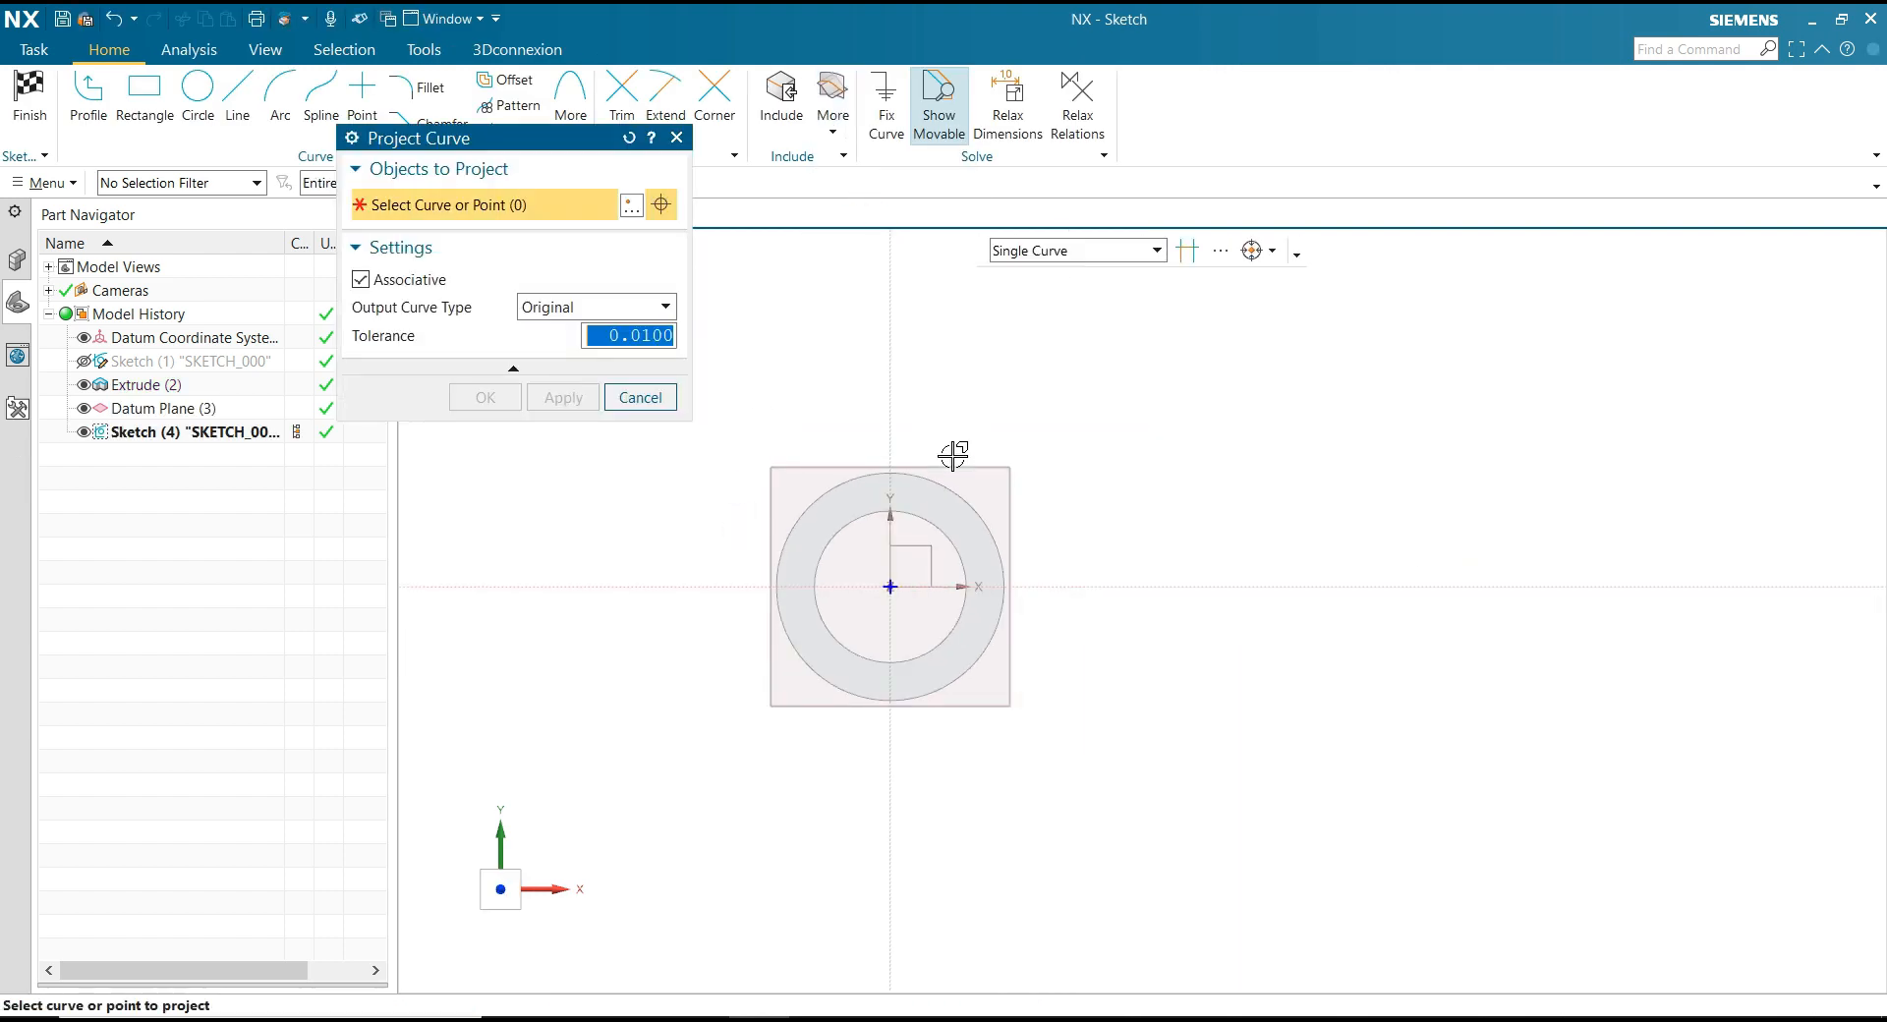
{"action": "left_click", "coordinate": [960, 486]}
{"action": "left_click", "coordinate": [485, 397]}
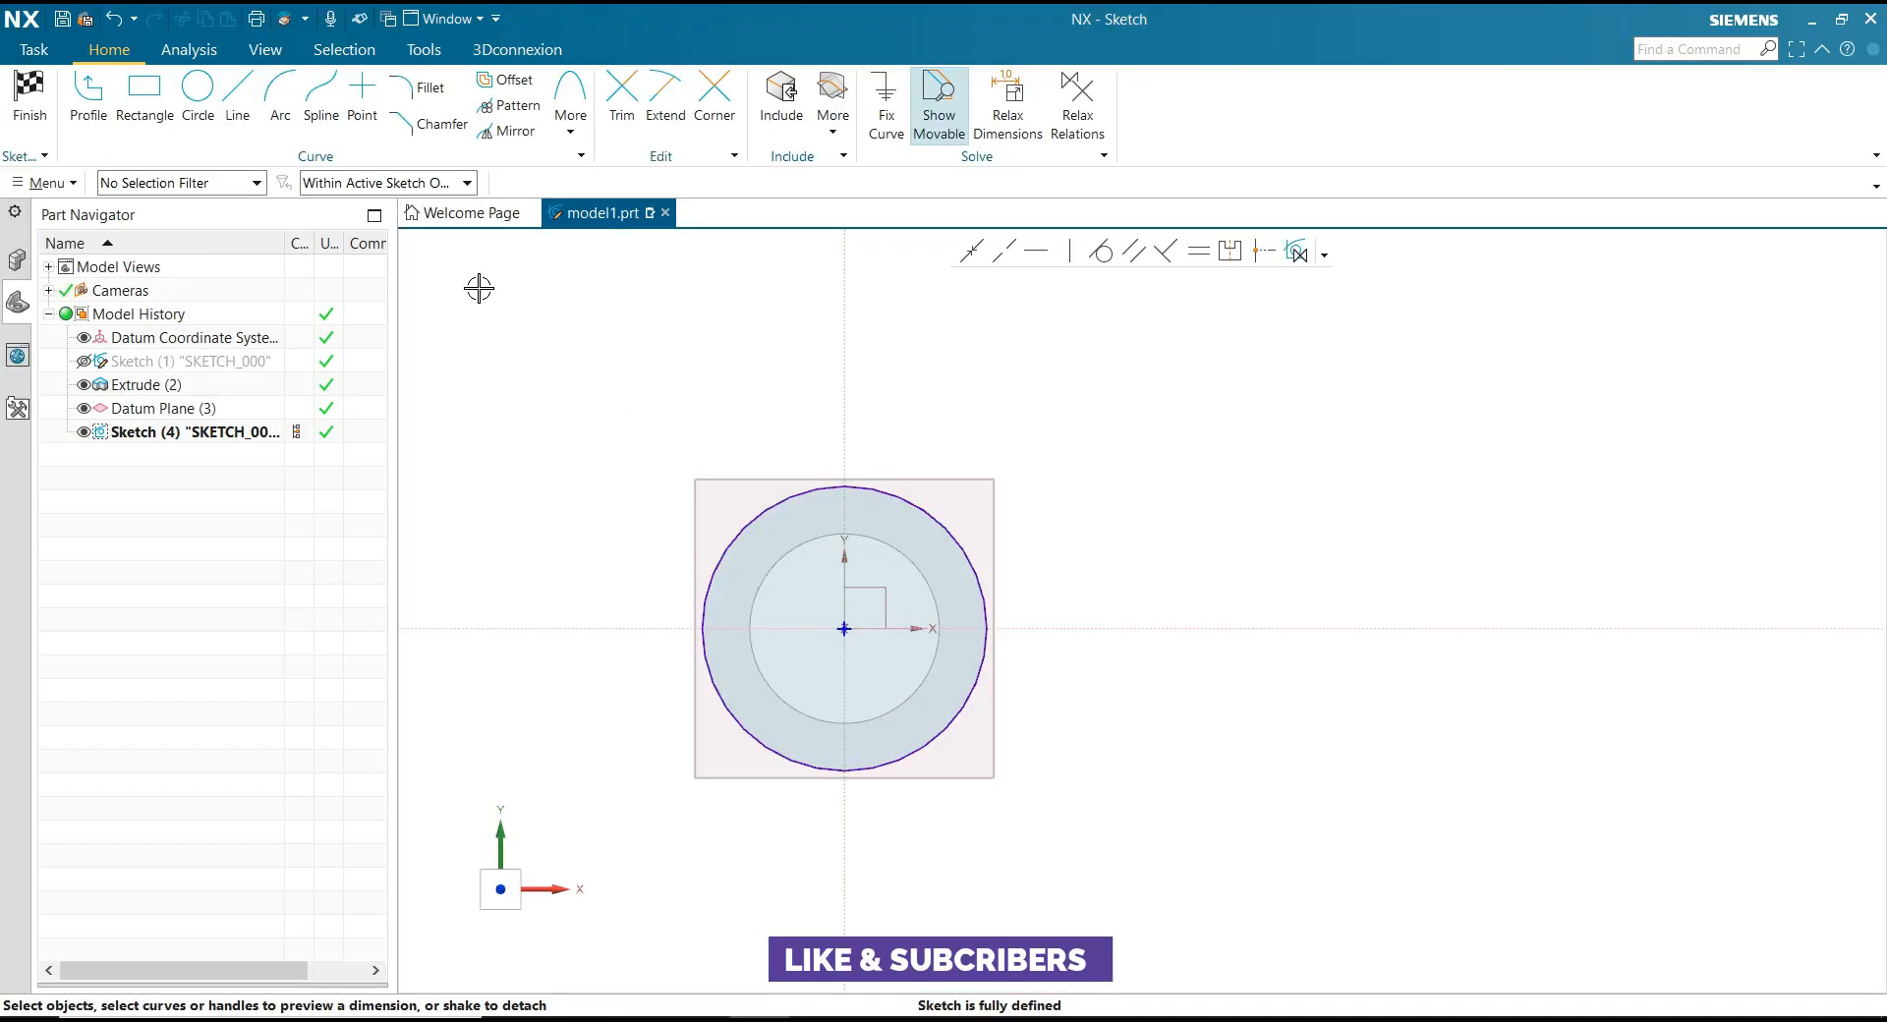
Step: Start a profile with a line rising from the projected circle's upper-left edge, continued by a tangent arc of about 12 mm radius
{"action": "left_click", "coordinate": [238, 93]}
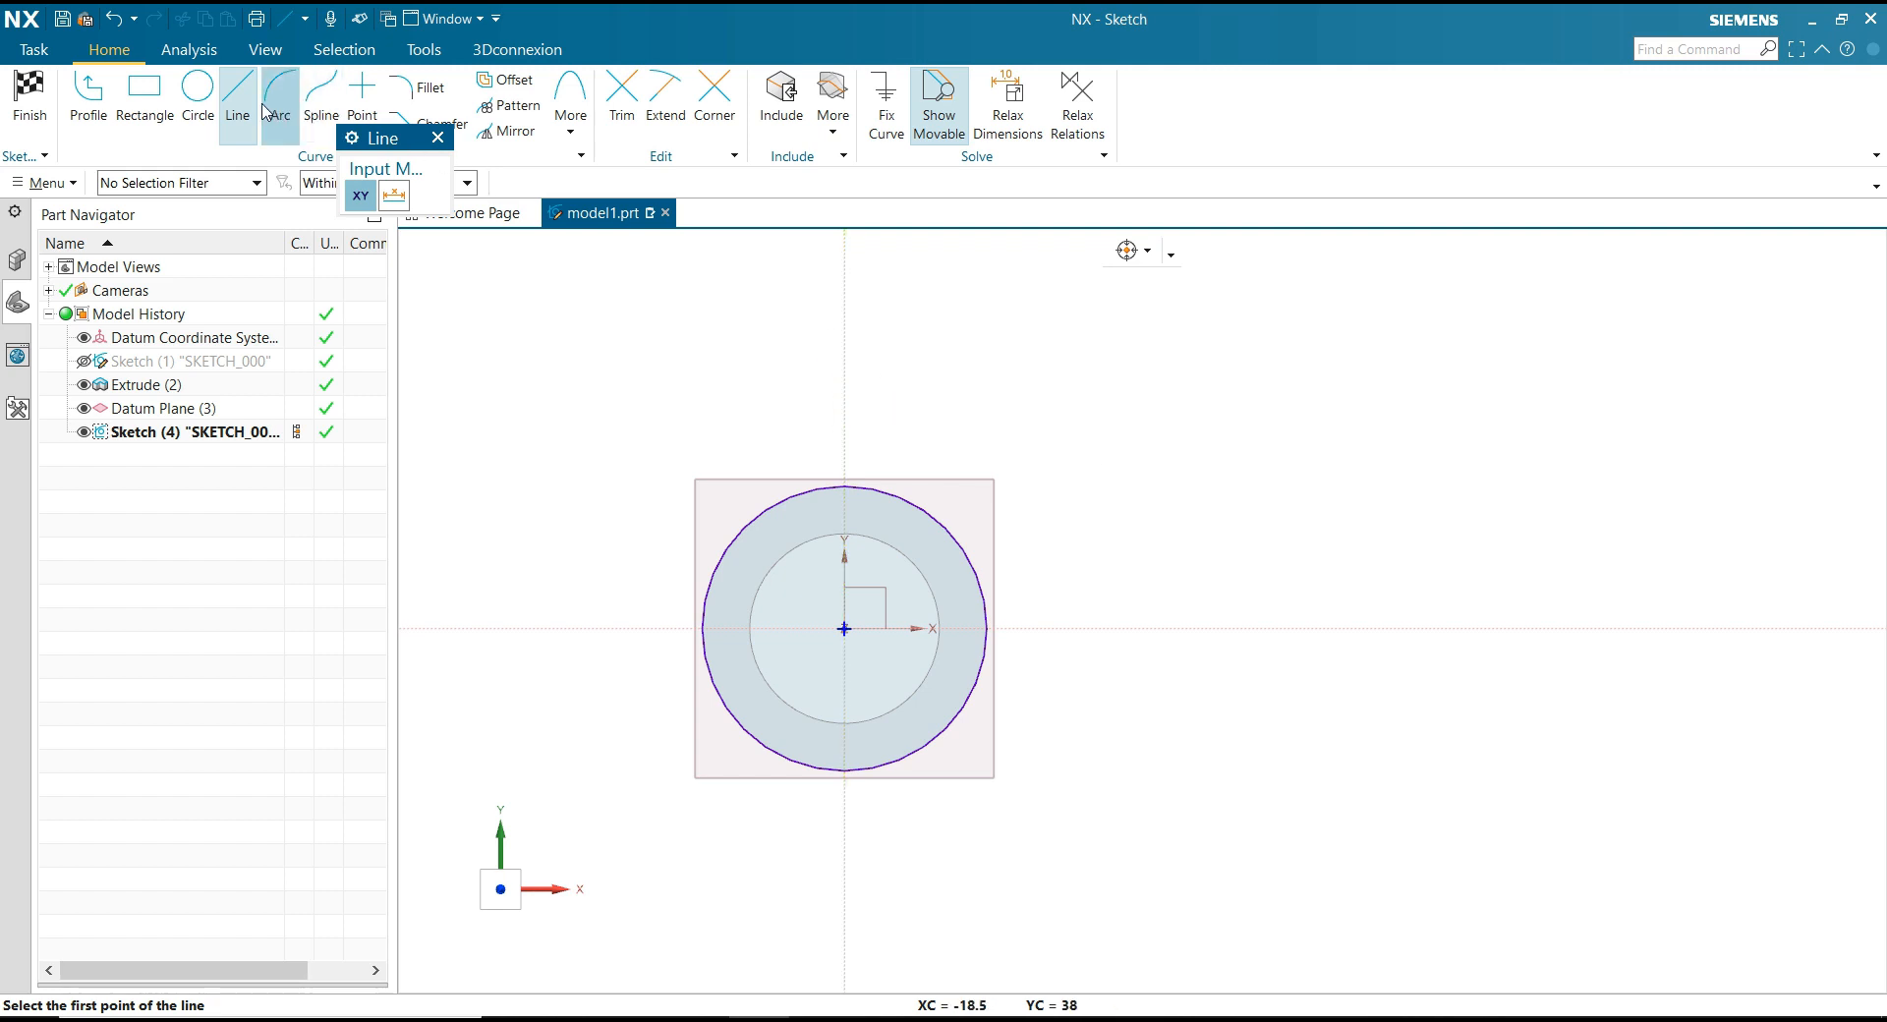
{"action": "left_click", "coordinate": [98, 113]}
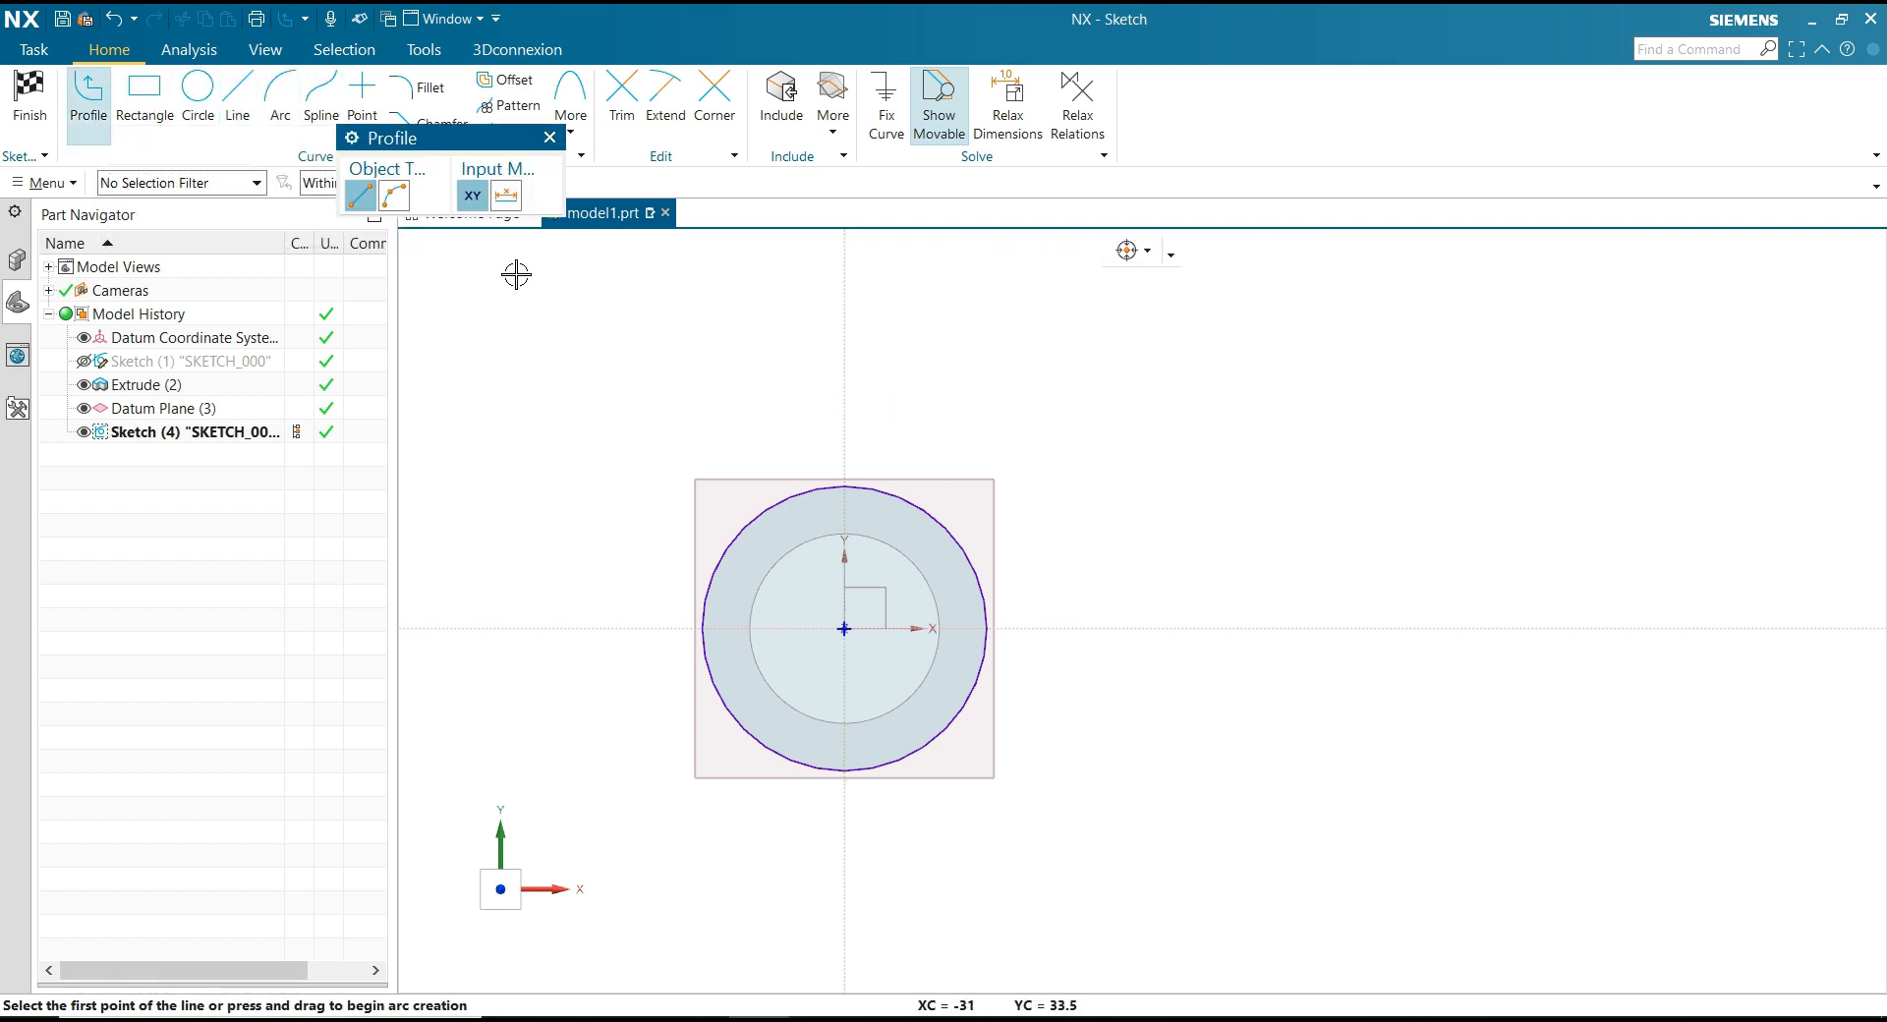
{"action": "scroll", "coordinate": [943, 451], "scroll_direction": "up", "scroll_amount": 1}
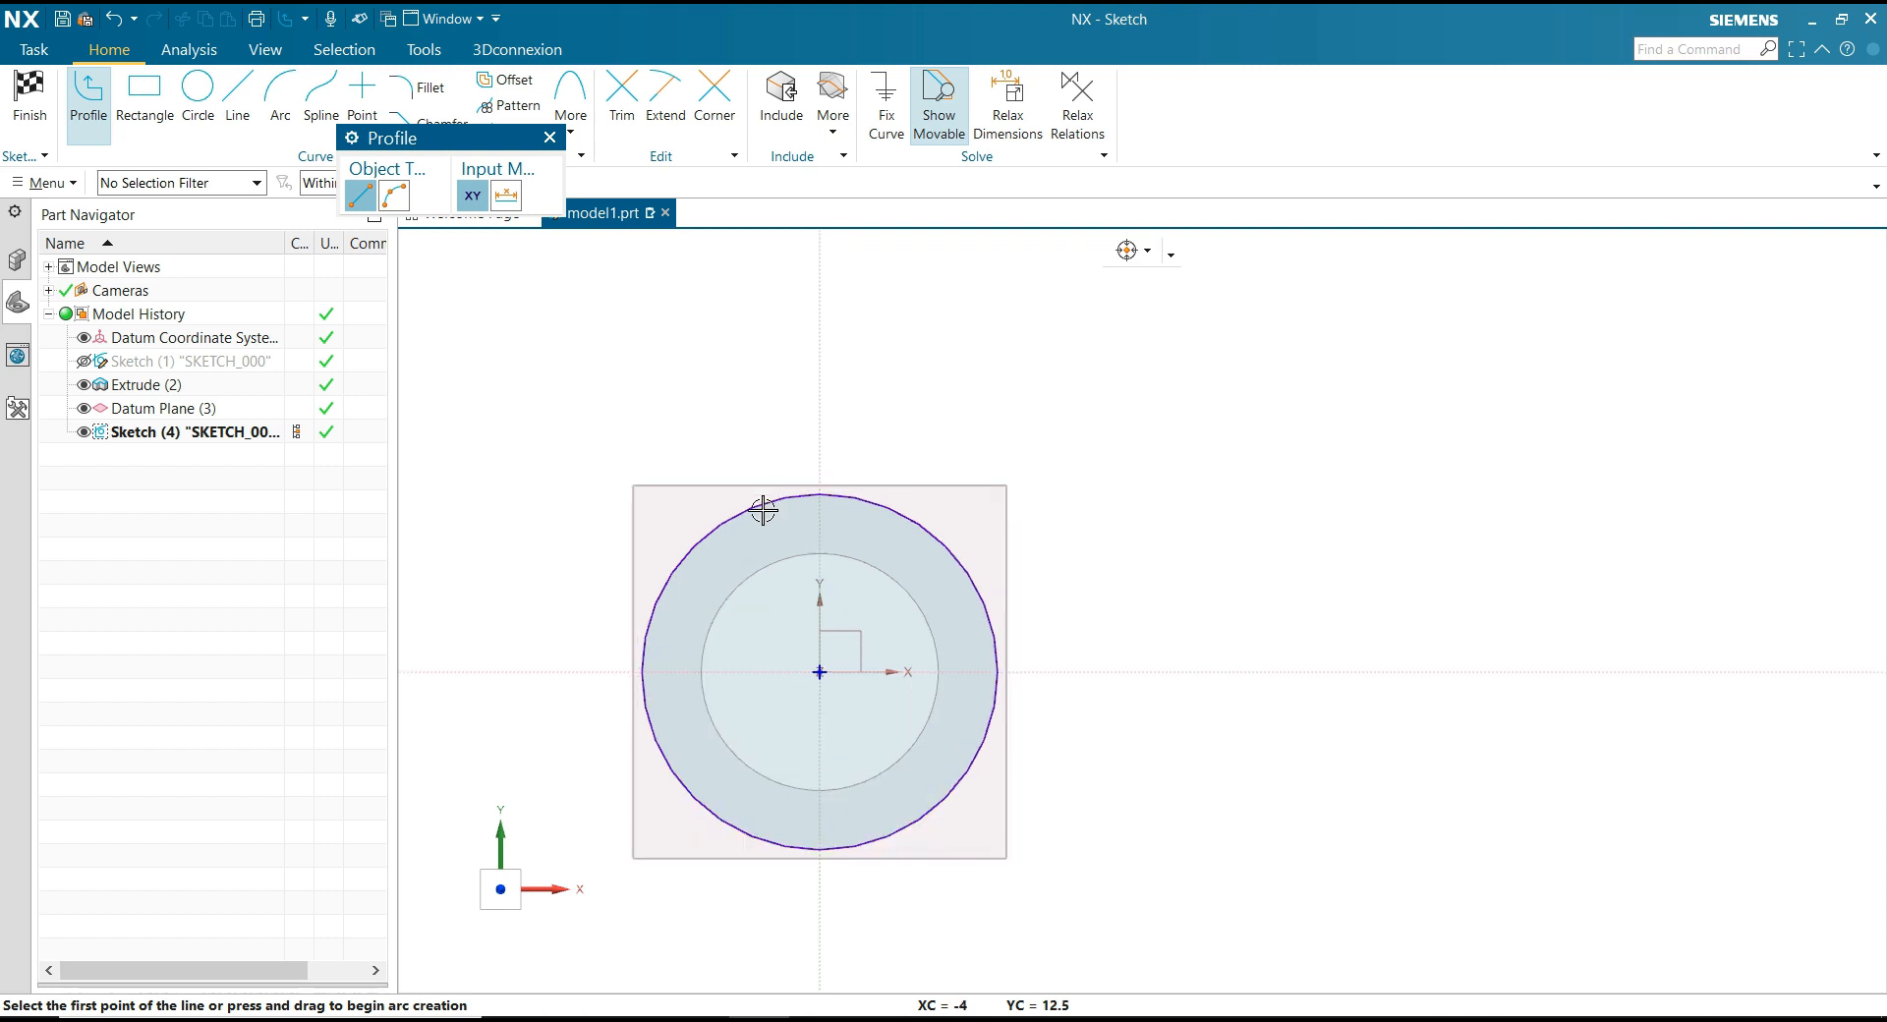
{"action": "left_click", "coordinate": [700, 538]}
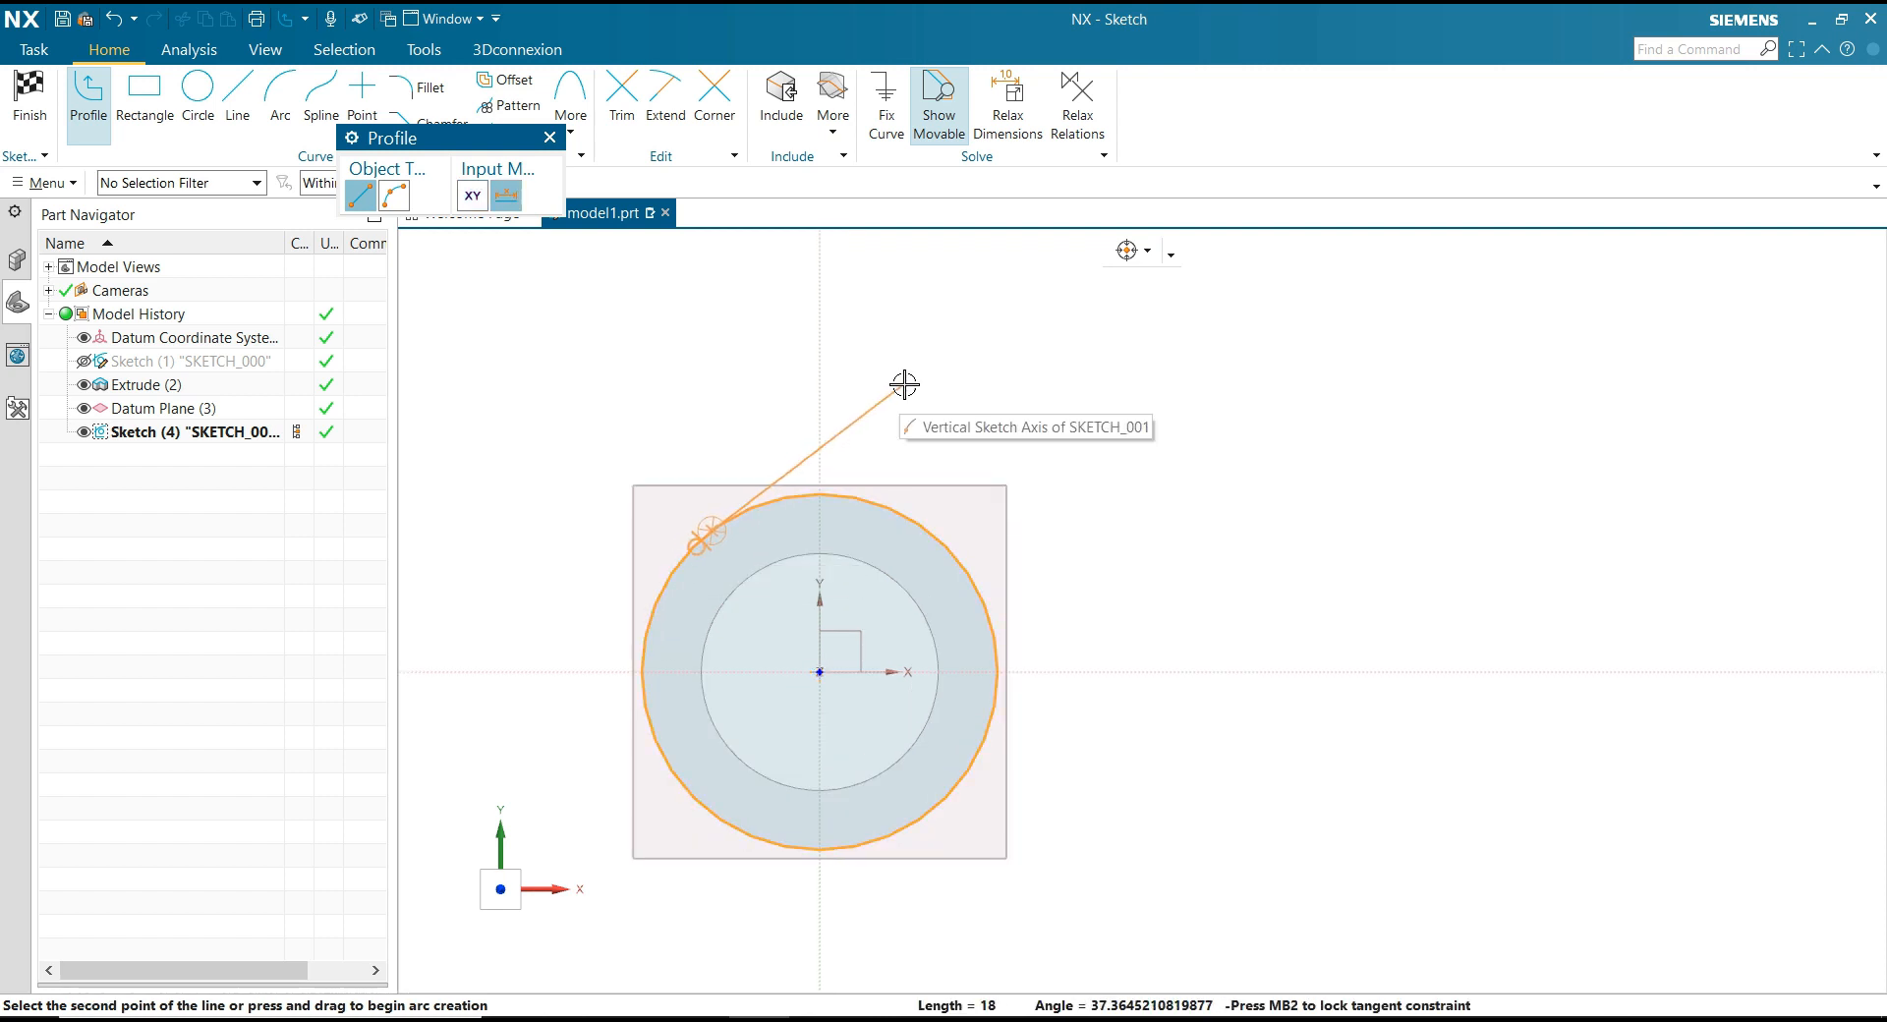
{"action": "left_click", "coordinate": [978, 354]}
{"action": "left_click", "coordinate": [404, 197]}
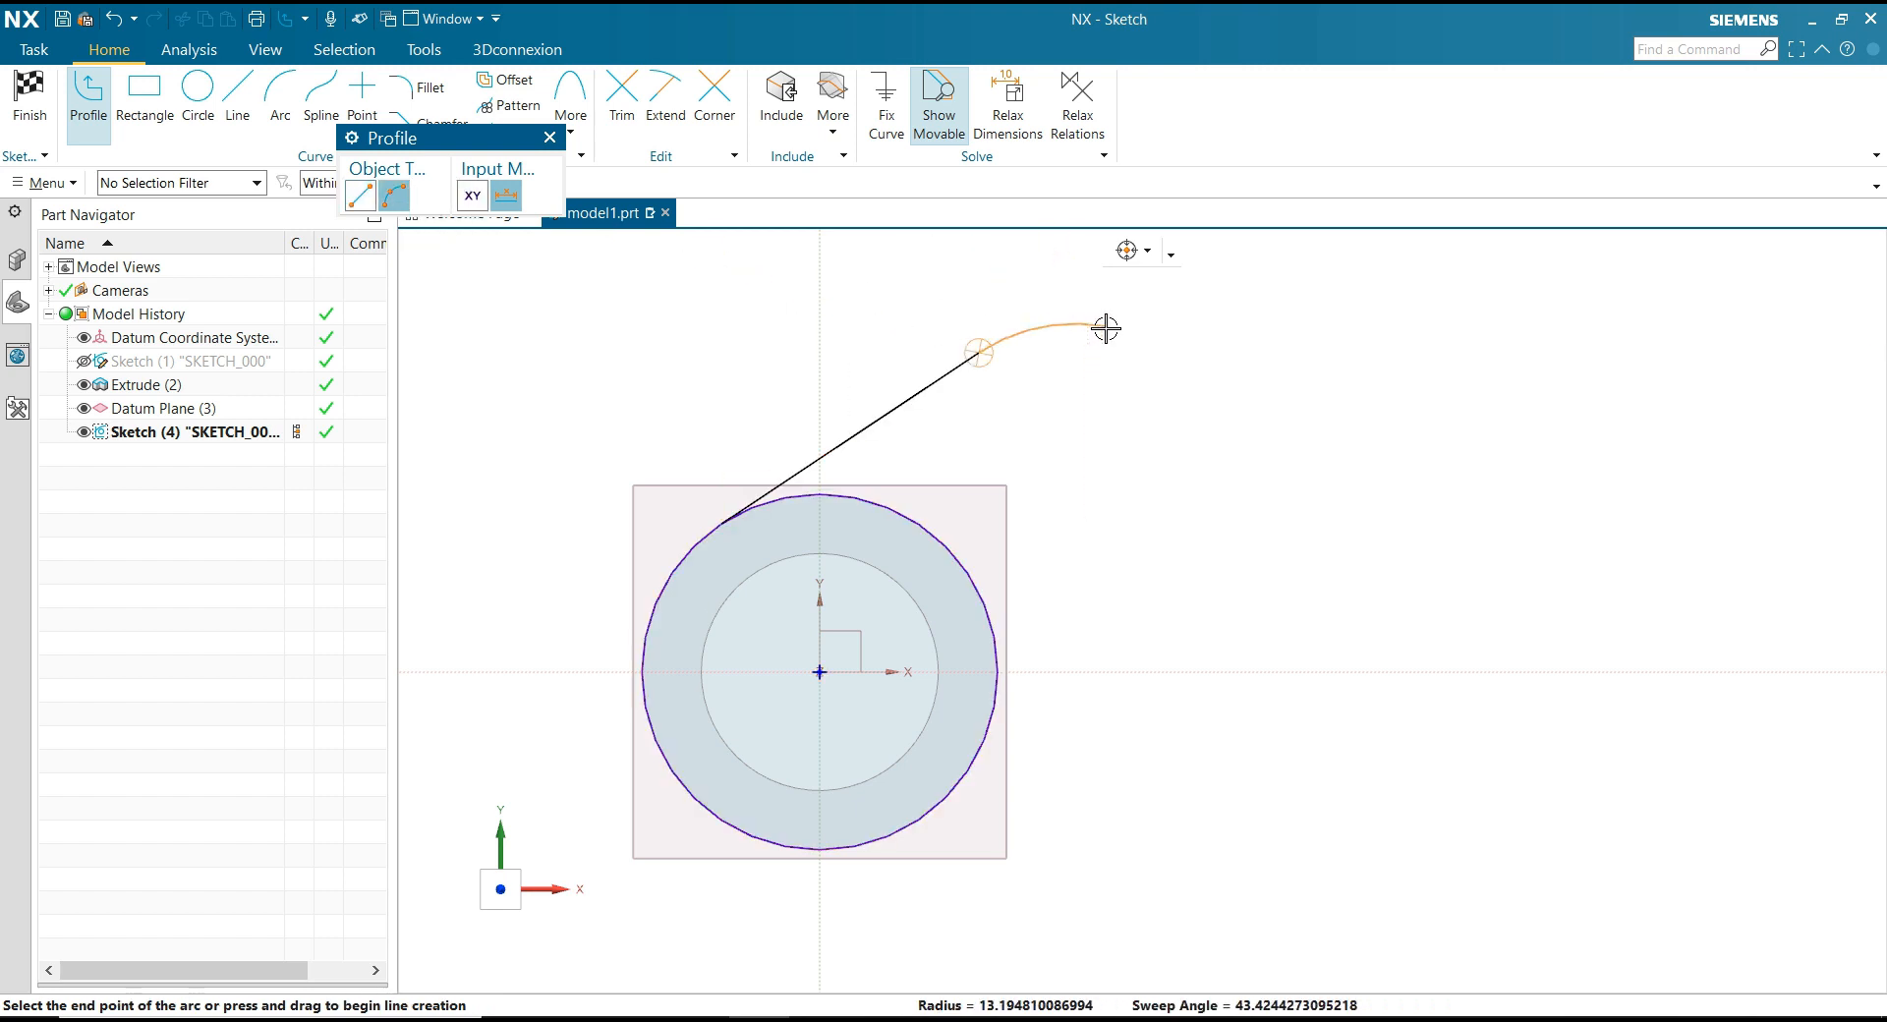
{"action": "left_click", "coordinate": [1158, 346]}
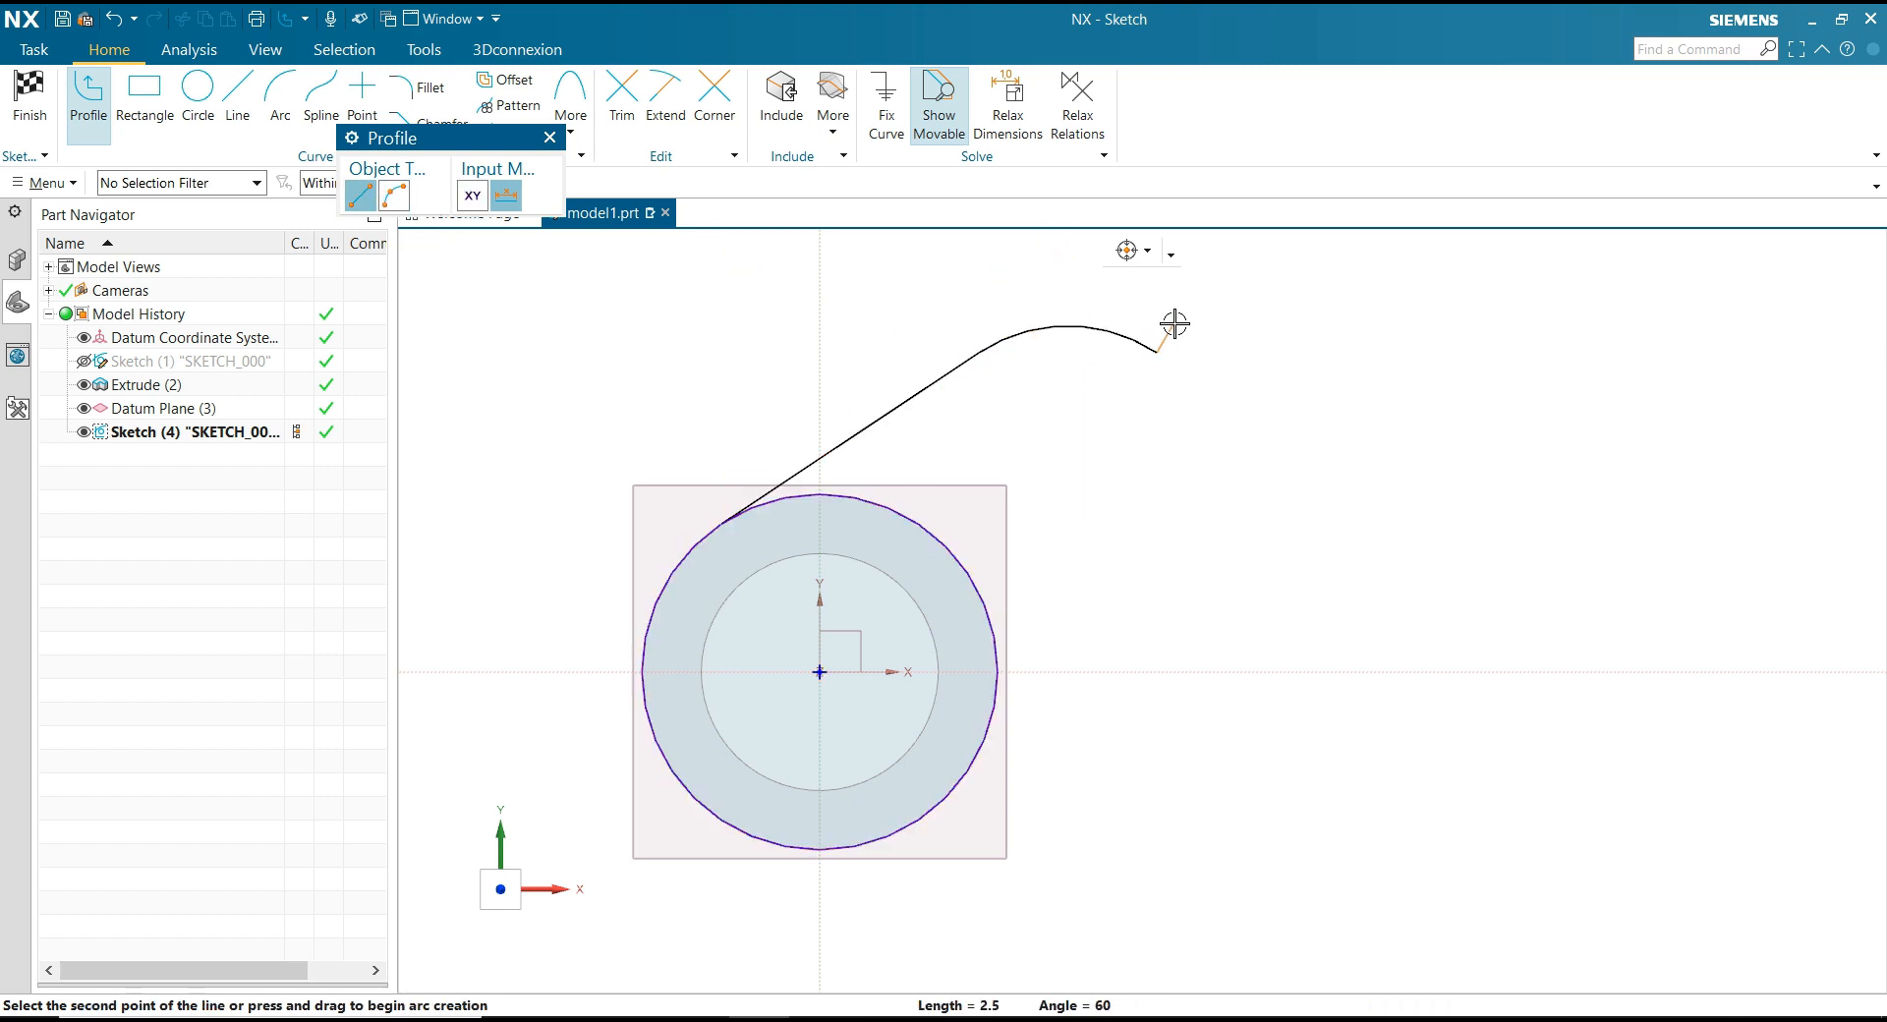
Step: Continue the profile with a line sloping down to the right and a tangent arc of about 10.9 mm radius, ending it there
{"action": "scroll", "coordinate": [1228, 447], "scroll_direction": "down", "scroll_amount": 3}
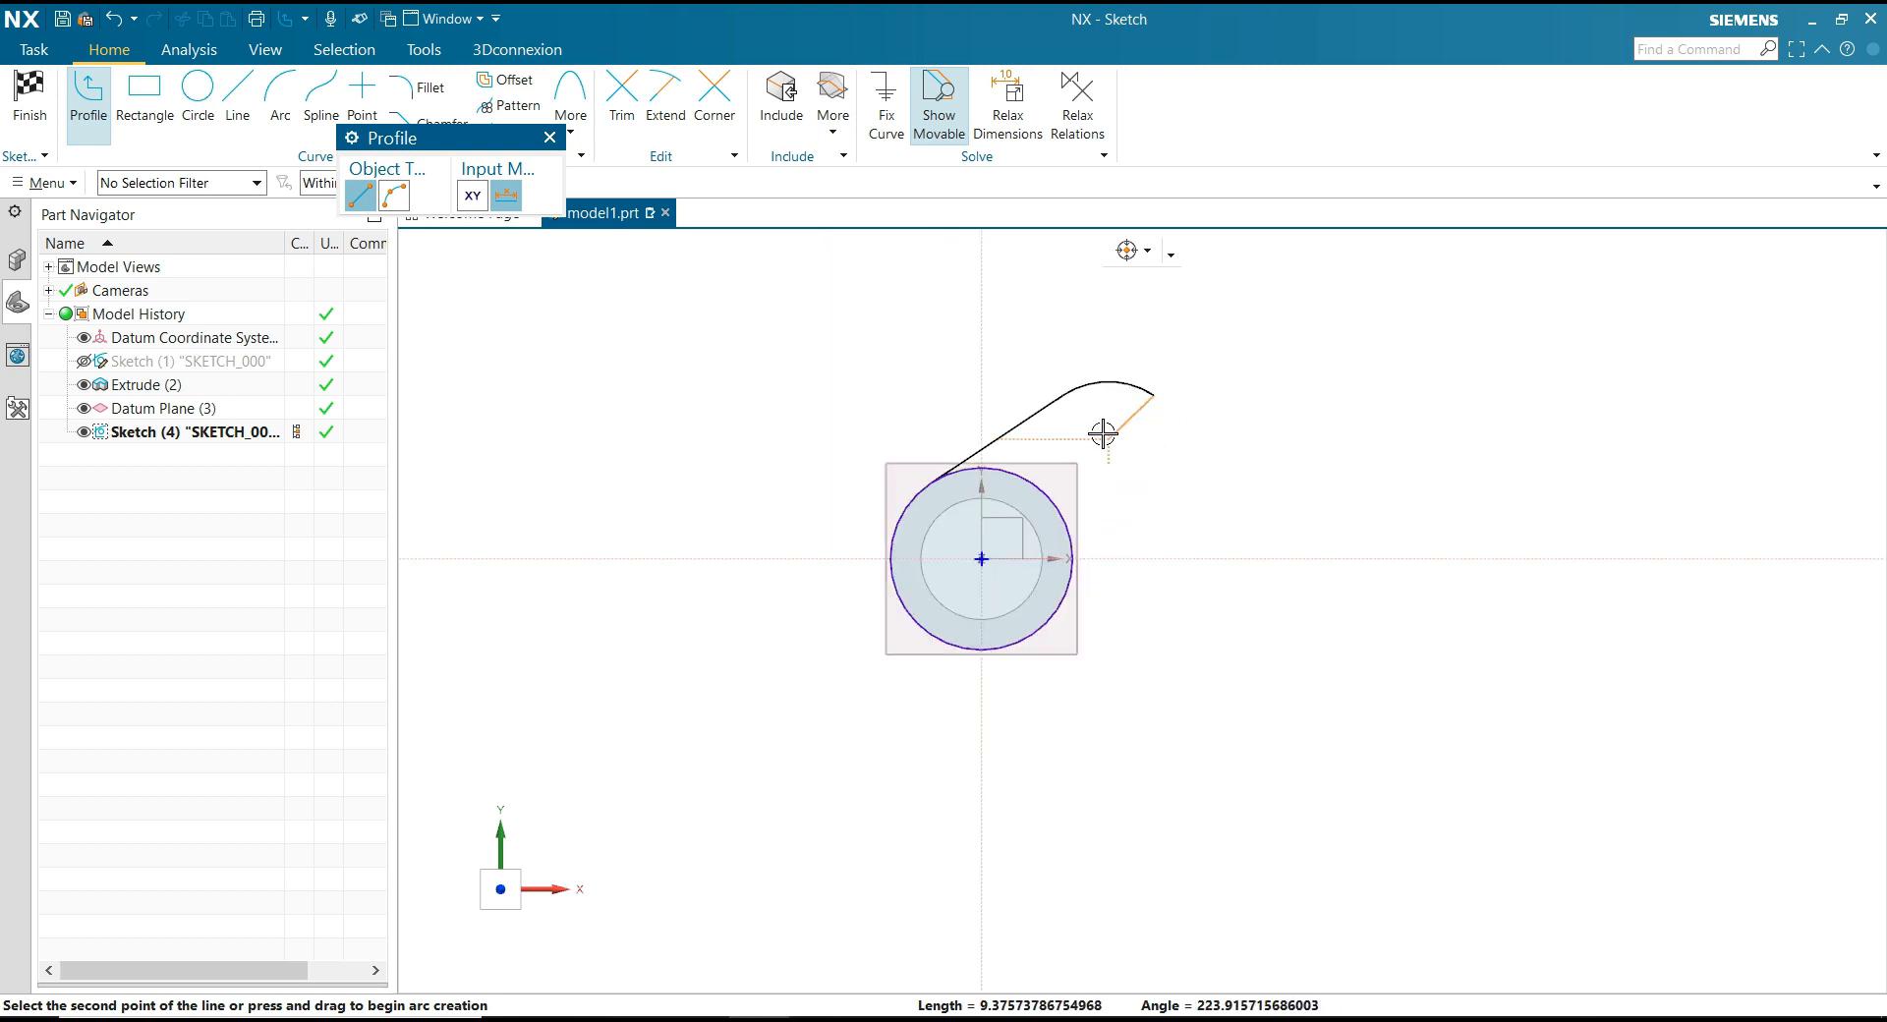
{"action": "scroll", "coordinate": [1315, 489], "scroll_direction": "up", "scroll_amount": 2}
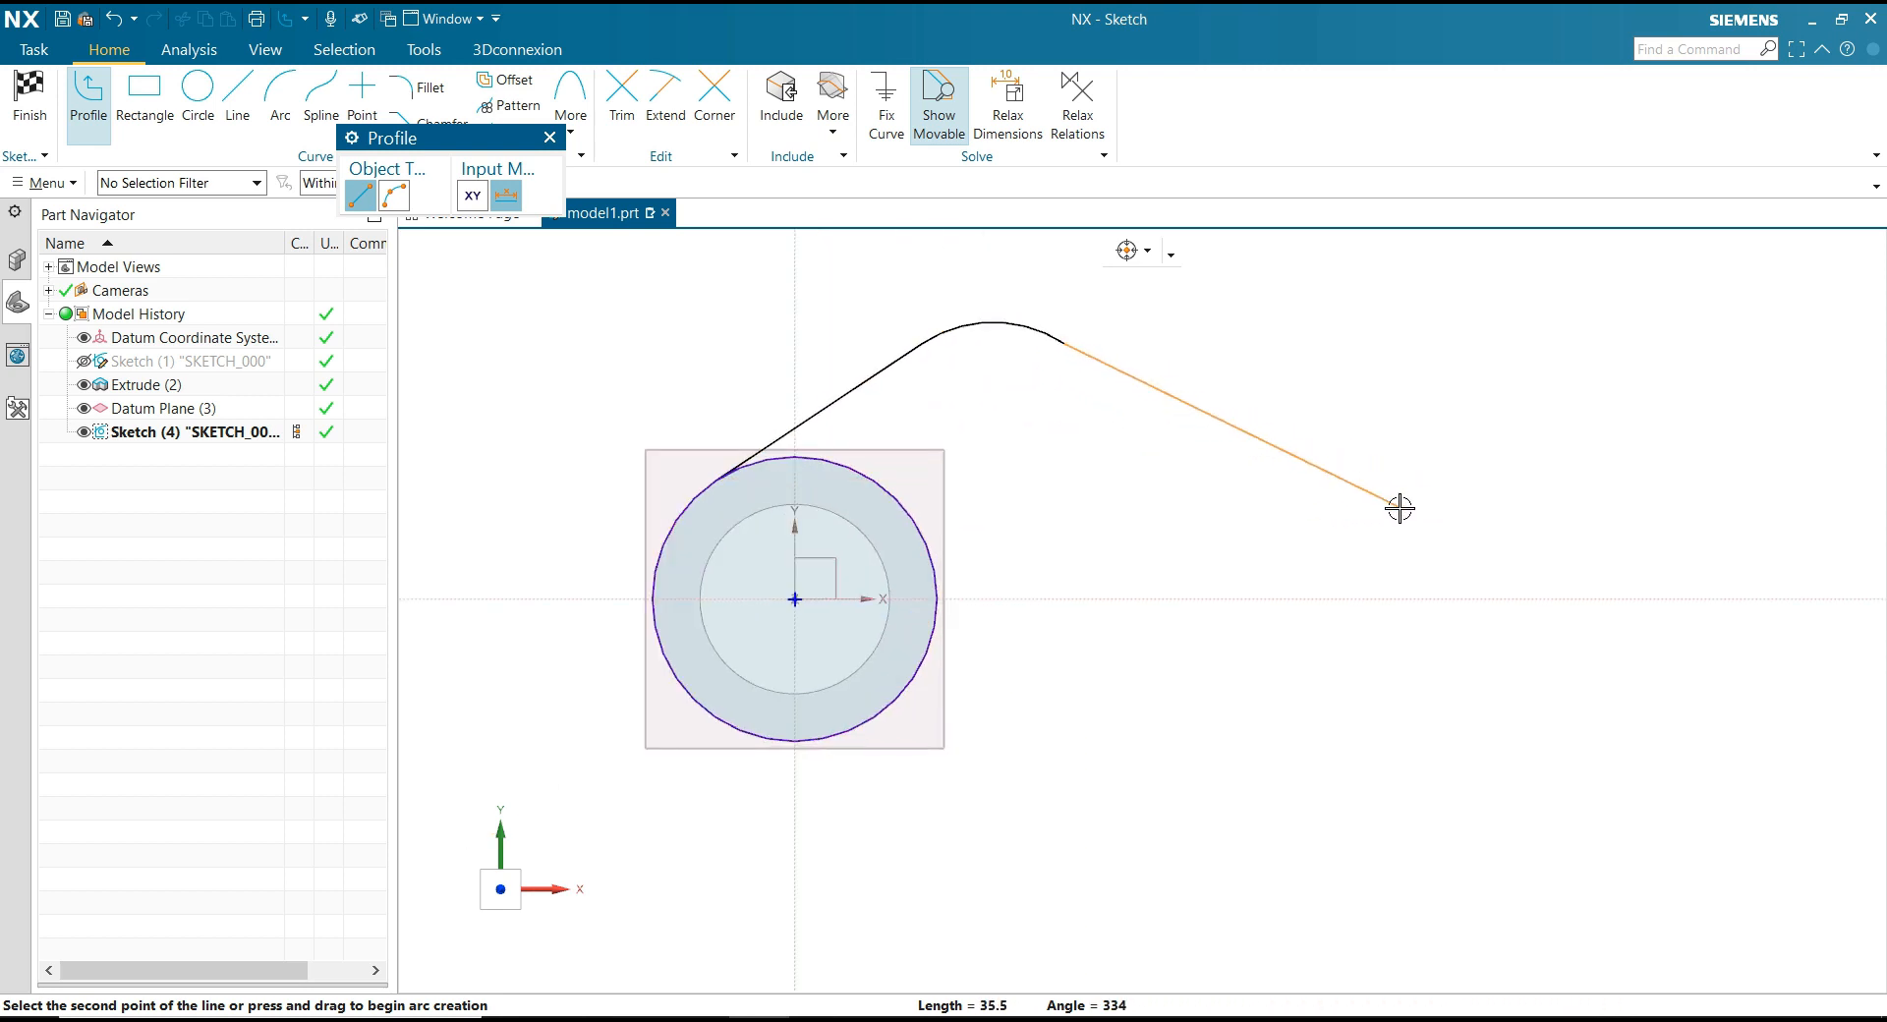
{"action": "left_click", "coordinate": [1327, 481]}
{"action": "left_click", "coordinate": [394, 196]}
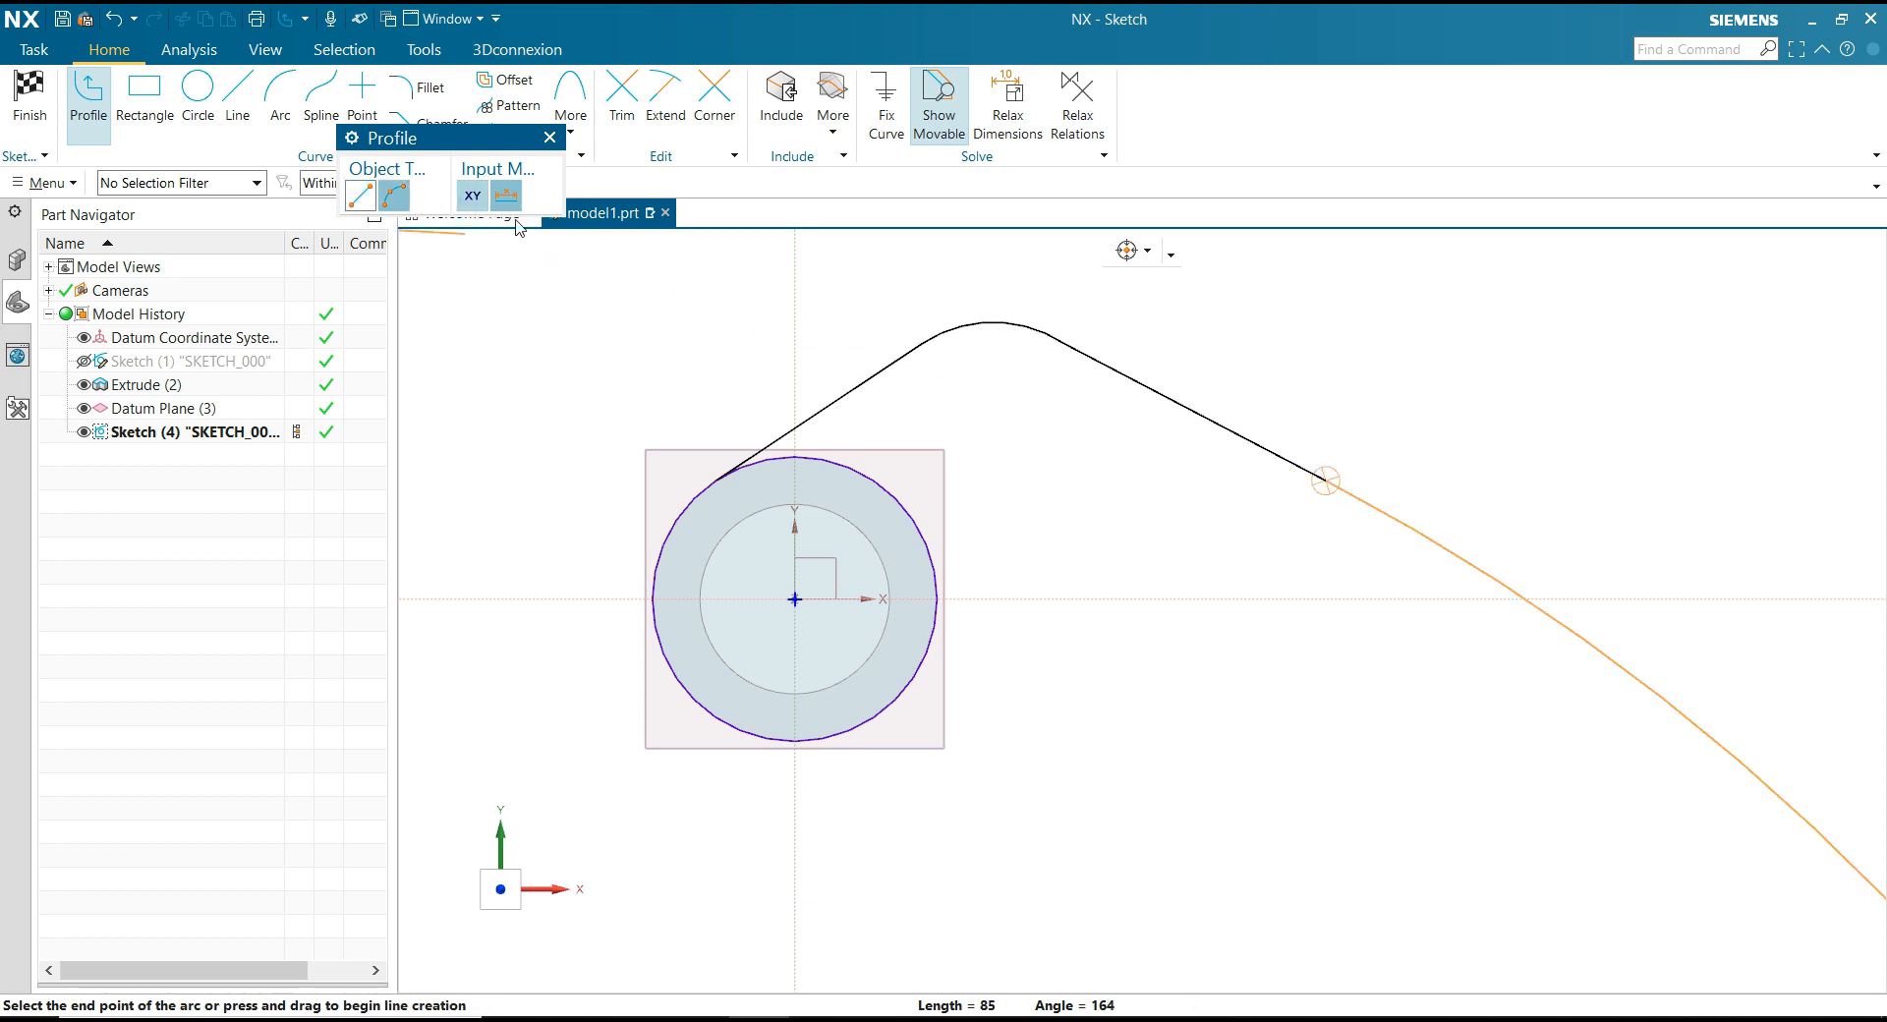
{"action": "left_click", "coordinate": [1326, 685]}
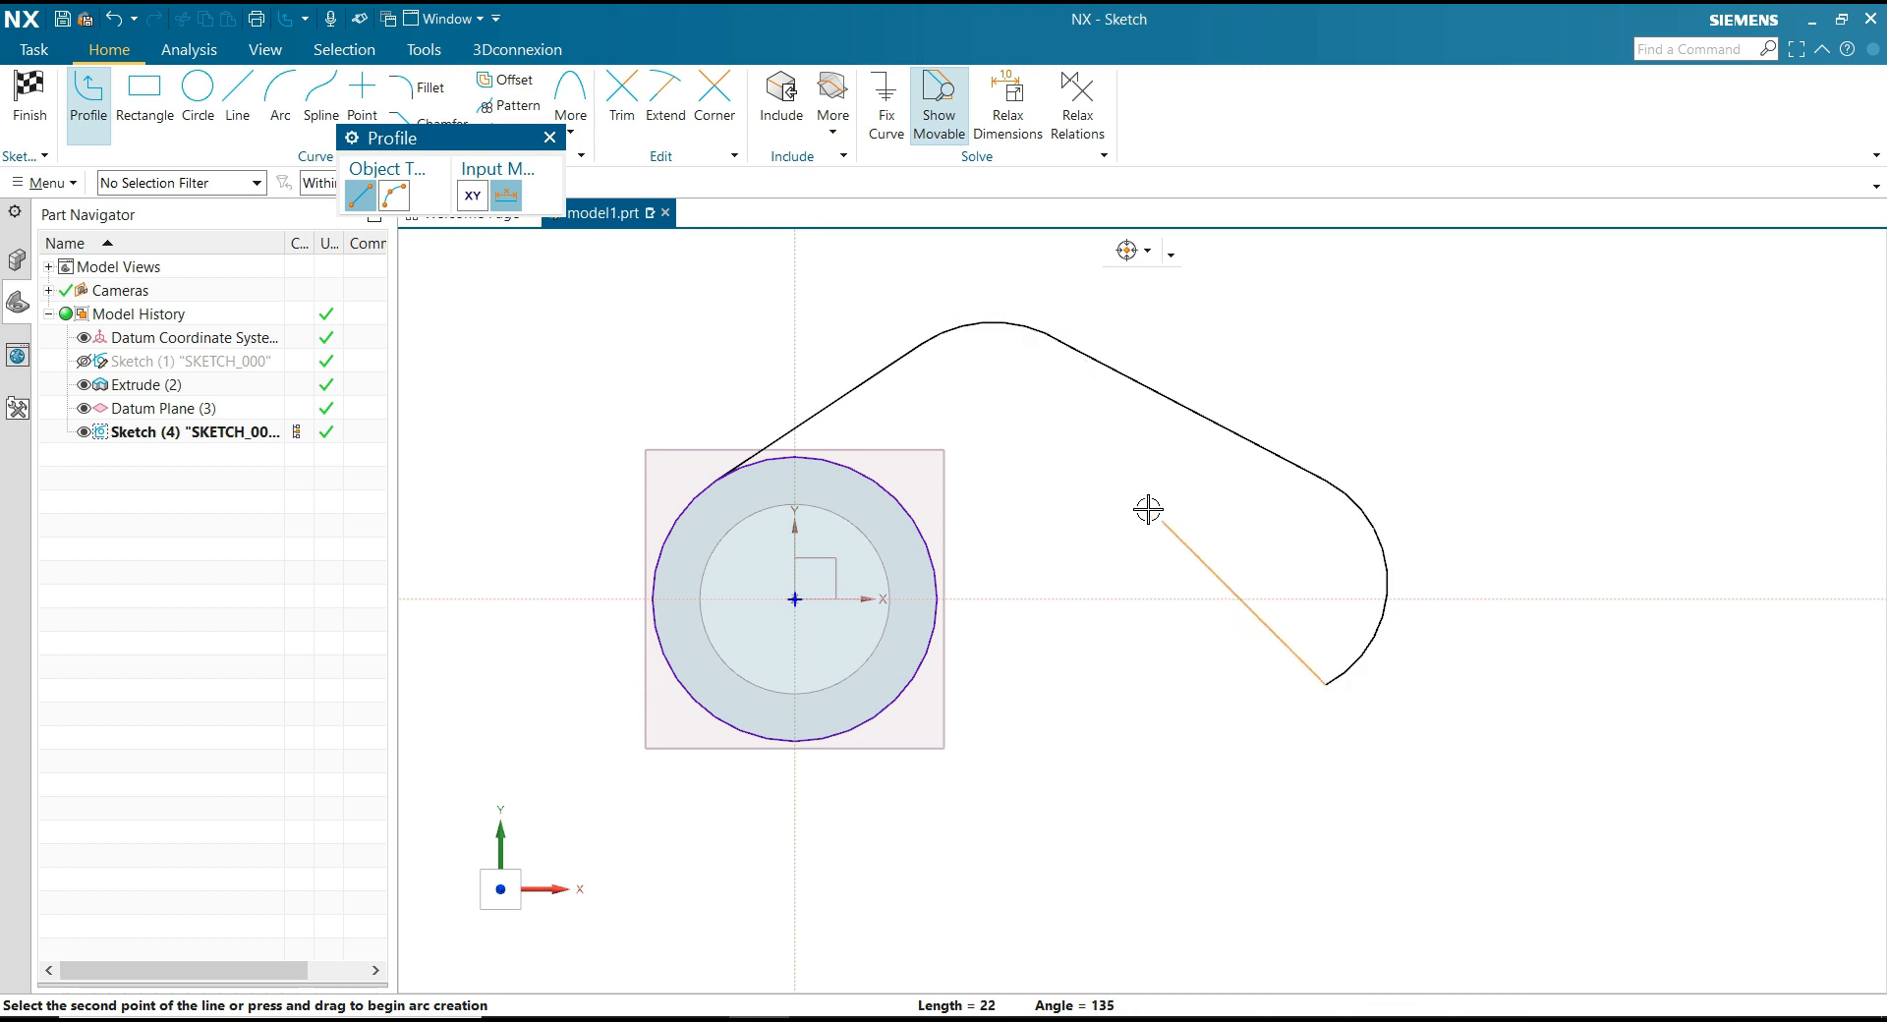
{"action": "key", "text": "Escape"}
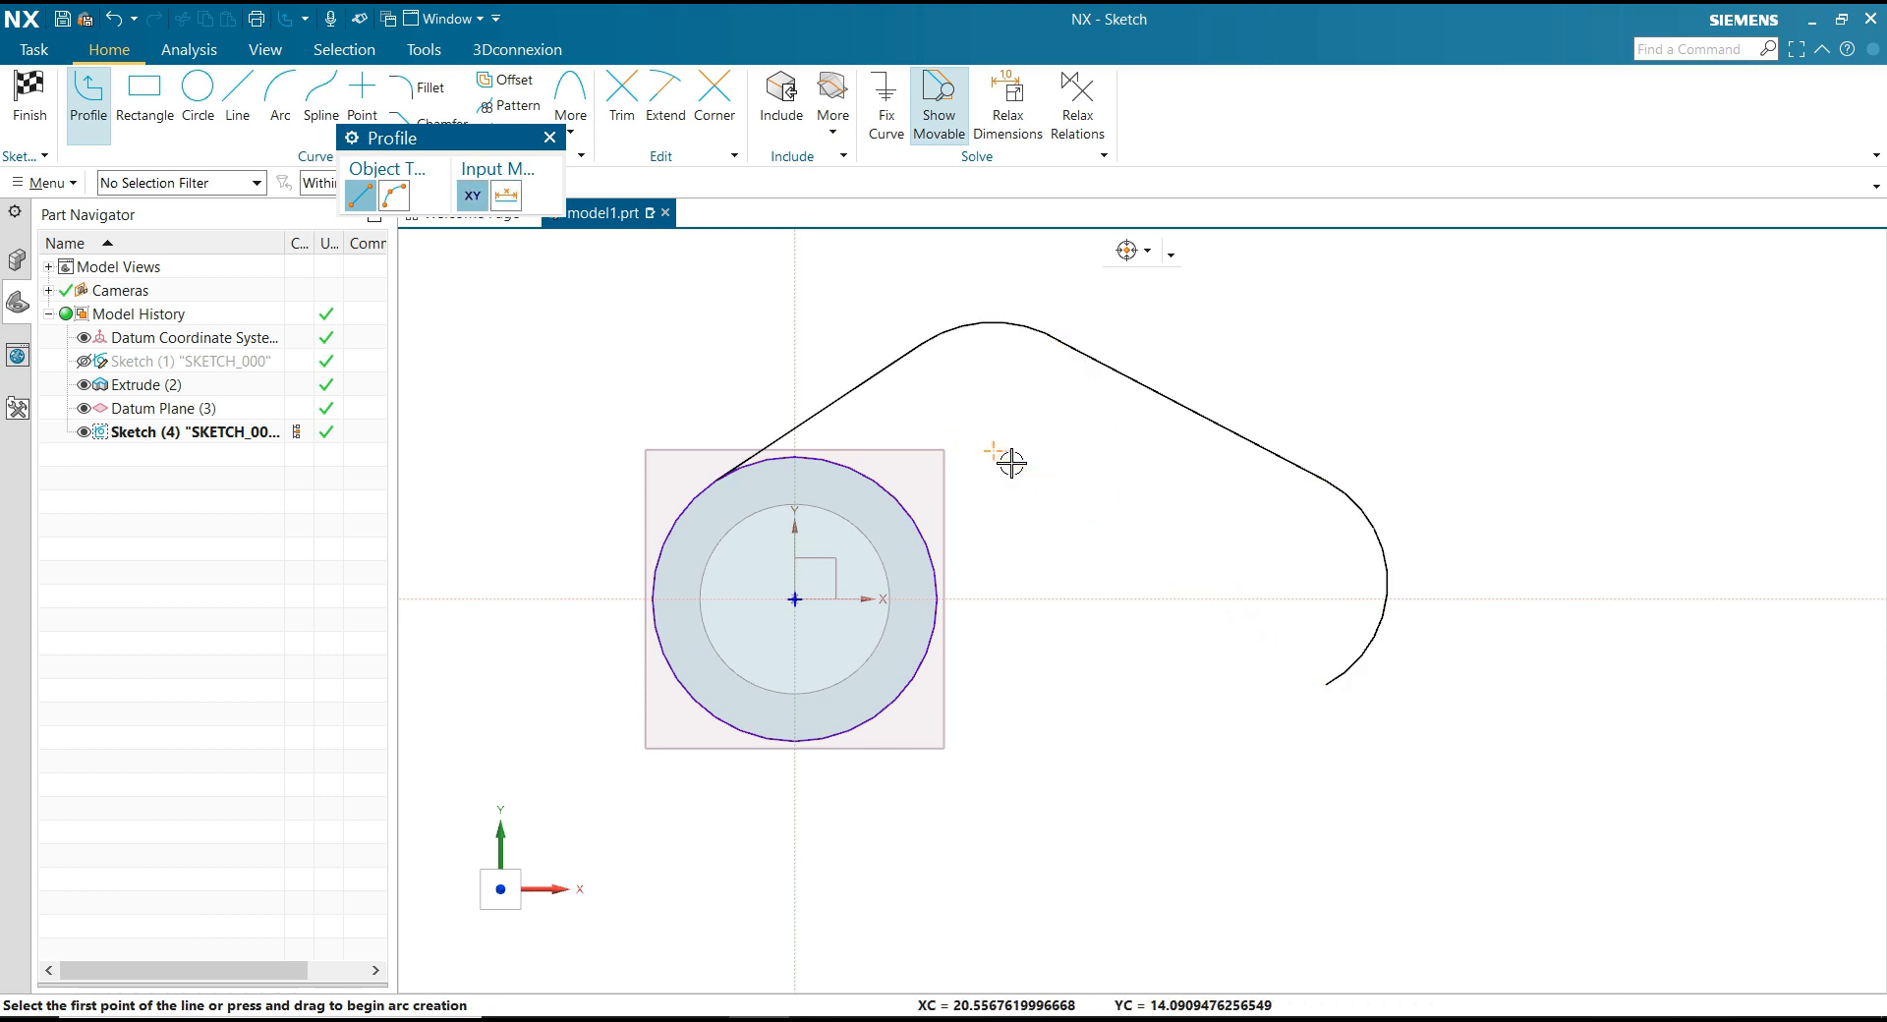
{"action": "key", "text": "Escape"}
Step: Set the radius of the profile's upper arc to 10 mm
{"action": "scroll", "coordinate": [1011, 482], "scroll_direction": "down", "scroll_amount": 2}
{"action": "scroll", "coordinate": [1082, 495], "scroll_direction": "up", "scroll_amount": 1}
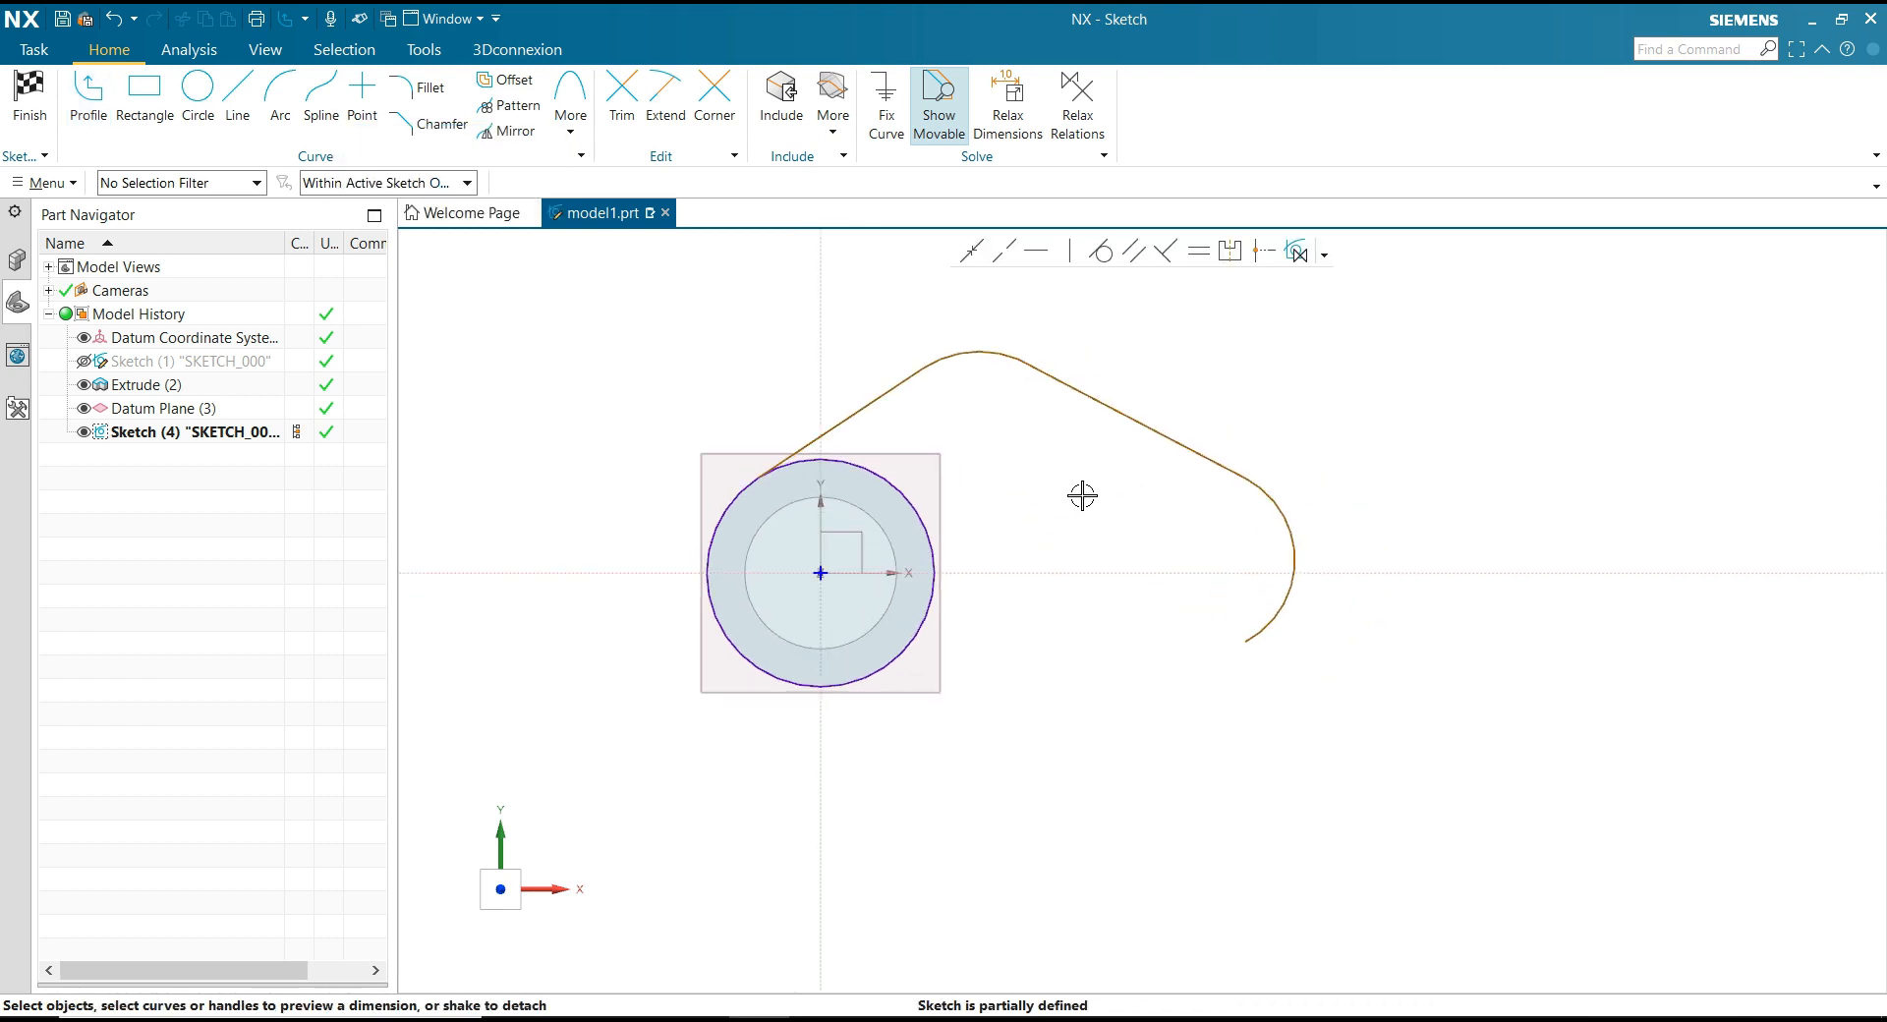
{"action": "left_click", "coordinate": [988, 352]}
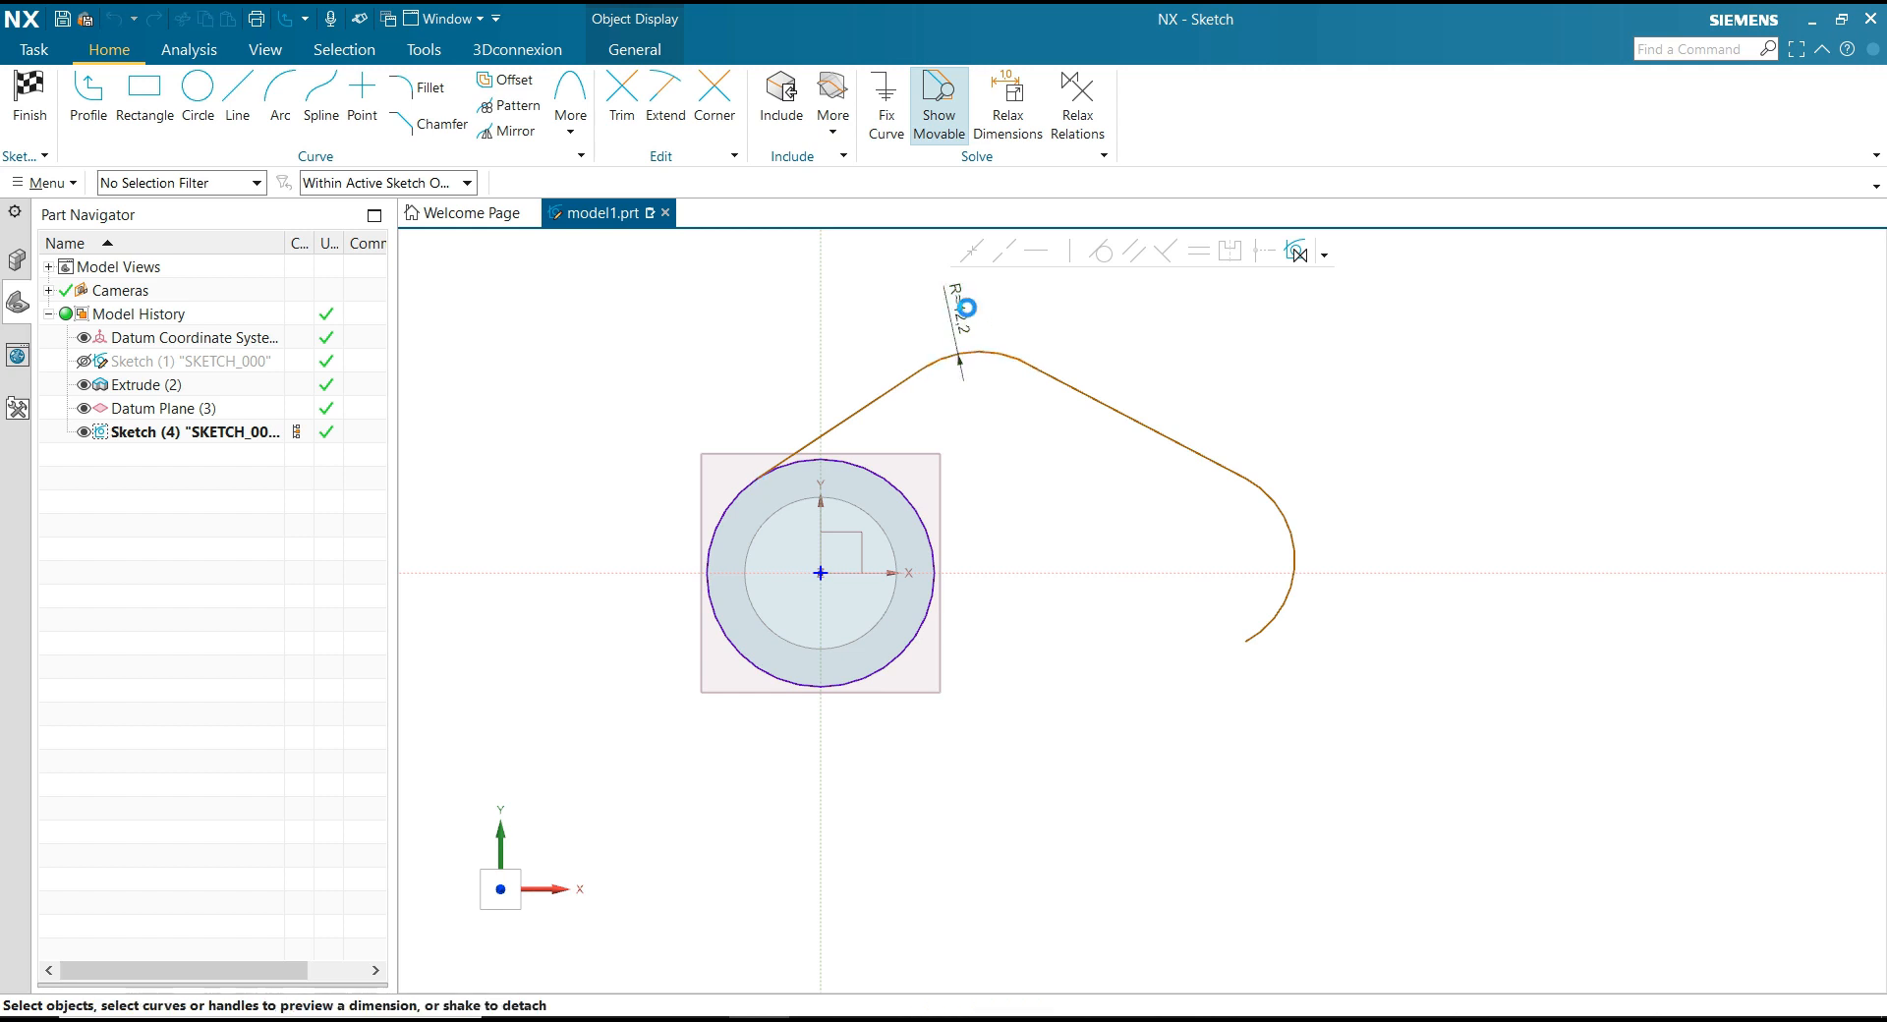
{"action": "left_click", "coordinate": [966, 307]}
{"action": "type", "text": "10"}
{"action": "key", "text": "Return"}
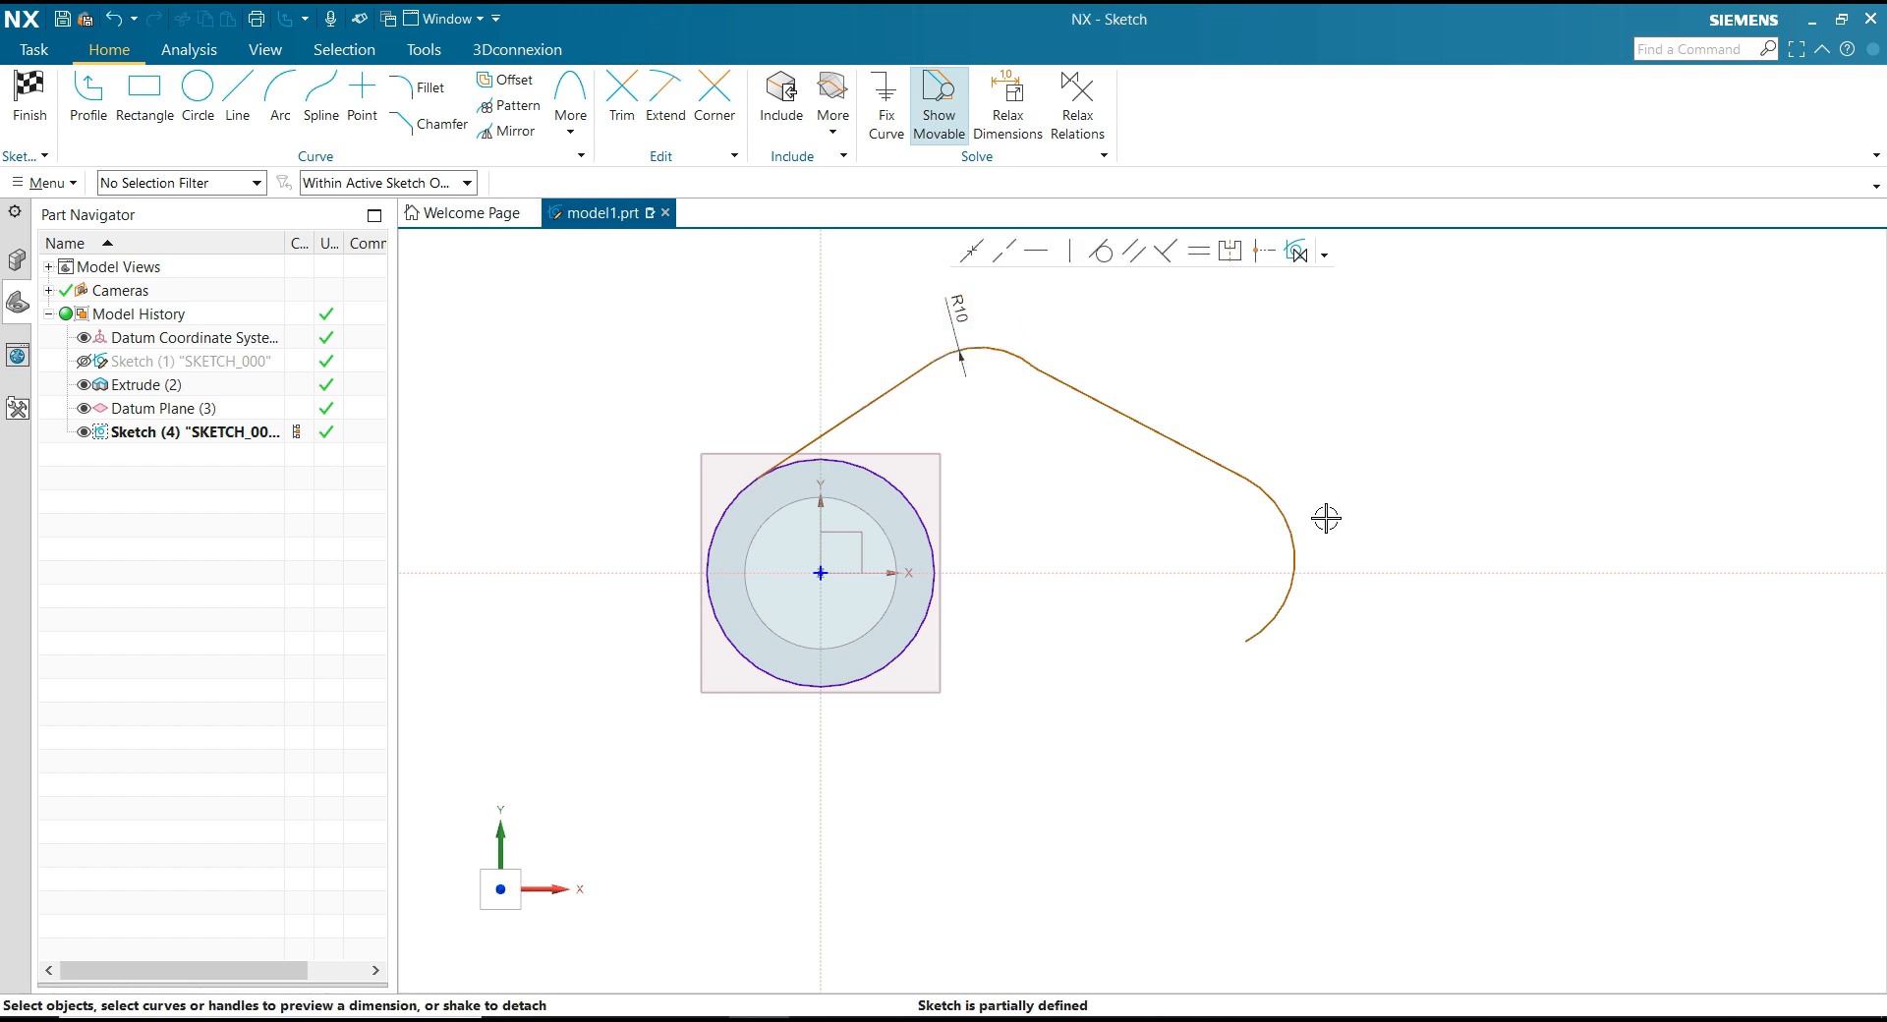
Step: Set the radius of the arc at the profile's far end to 12.7 mm
{"action": "left_click", "coordinate": [1293, 544]}
{"action": "left_click", "coordinate": [1336, 535]}
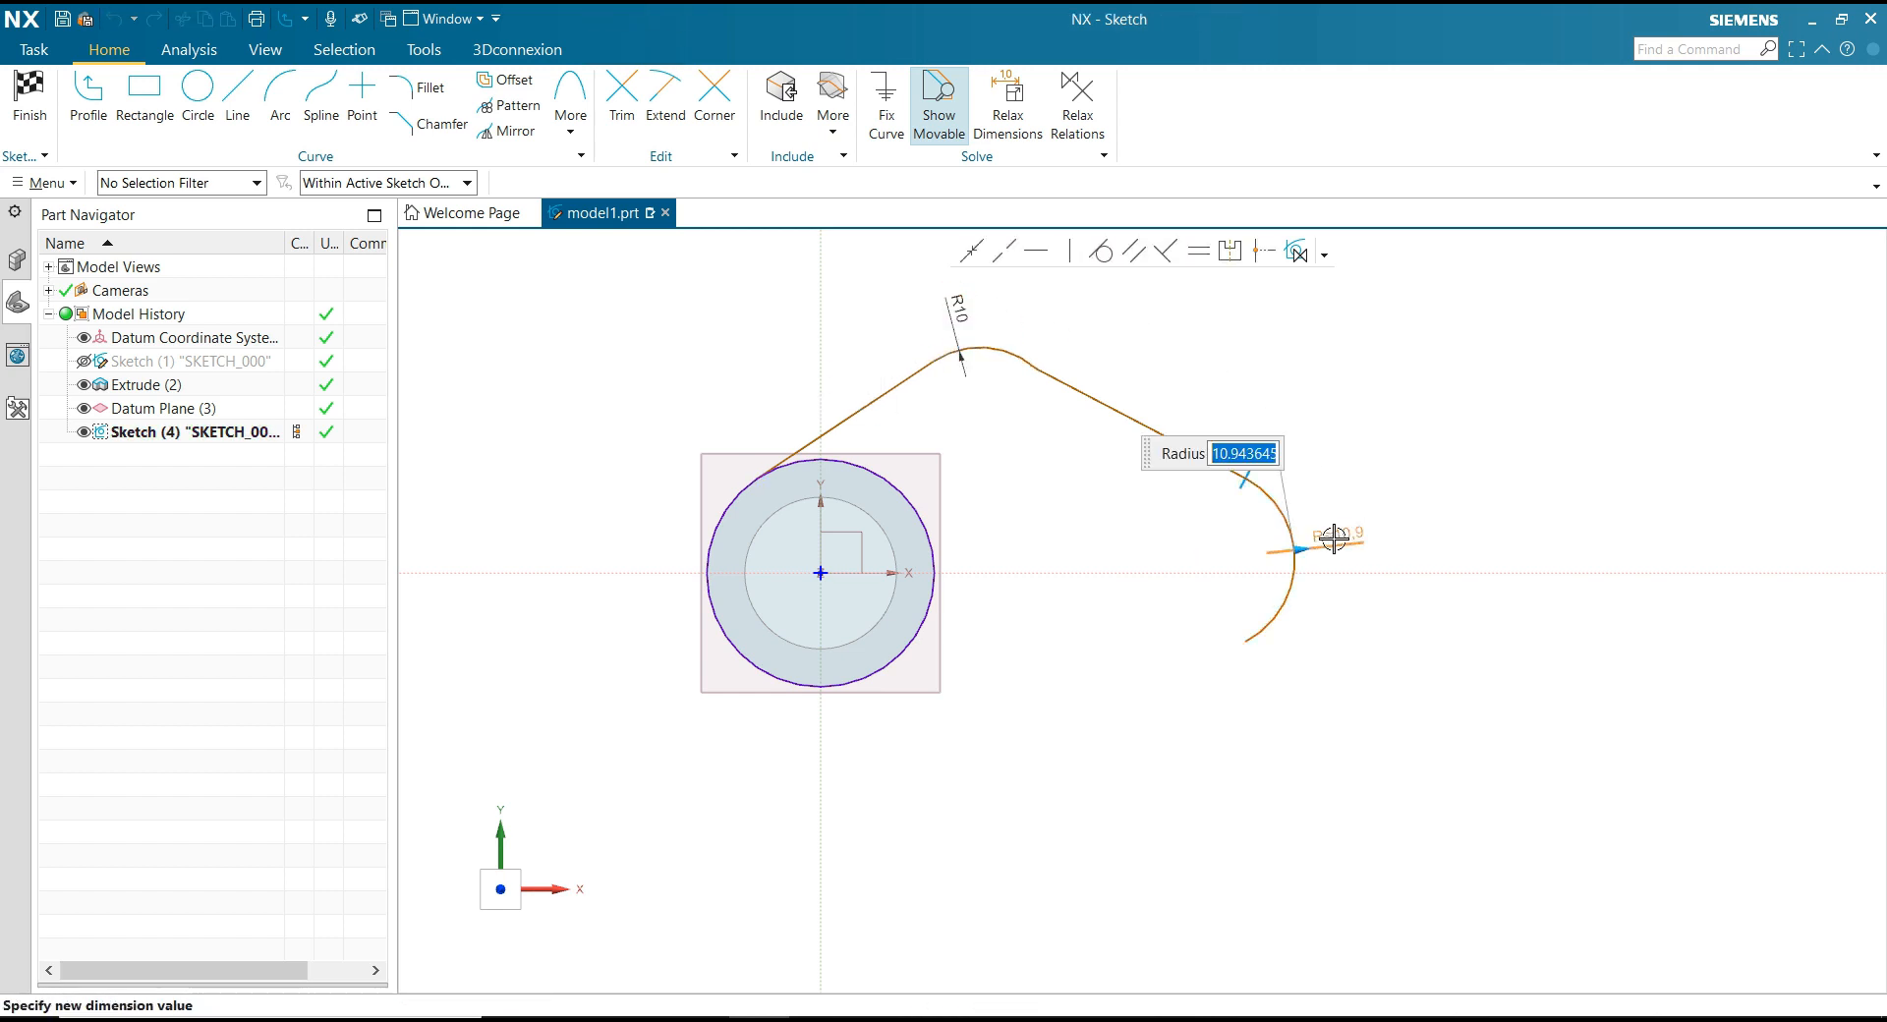
{"action": "type", "text": "12"}
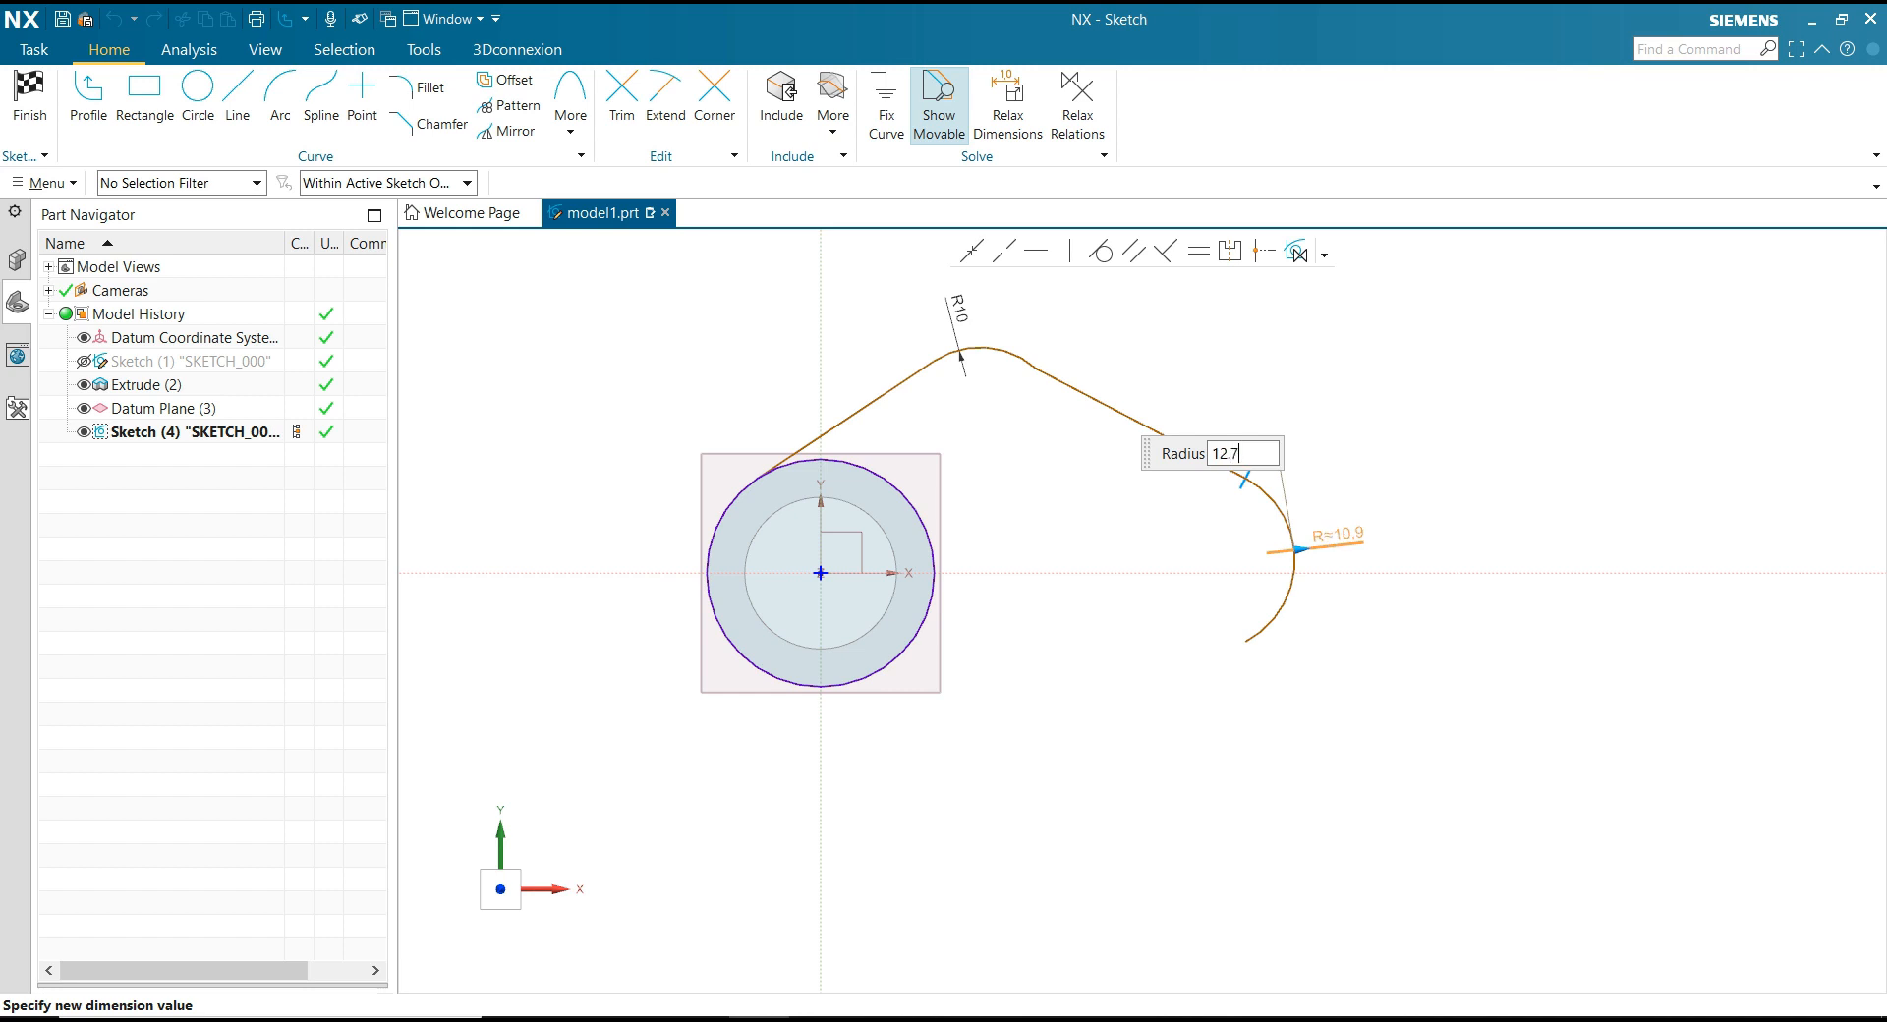
{"action": "type", "text": ".7"}
{"action": "key", "text": "Return"}
Step: Make the long descending line tangent to the profile's upper arc
{"action": "scroll", "coordinate": [1076, 366], "scroll_direction": "up", "scroll_amount": 2}
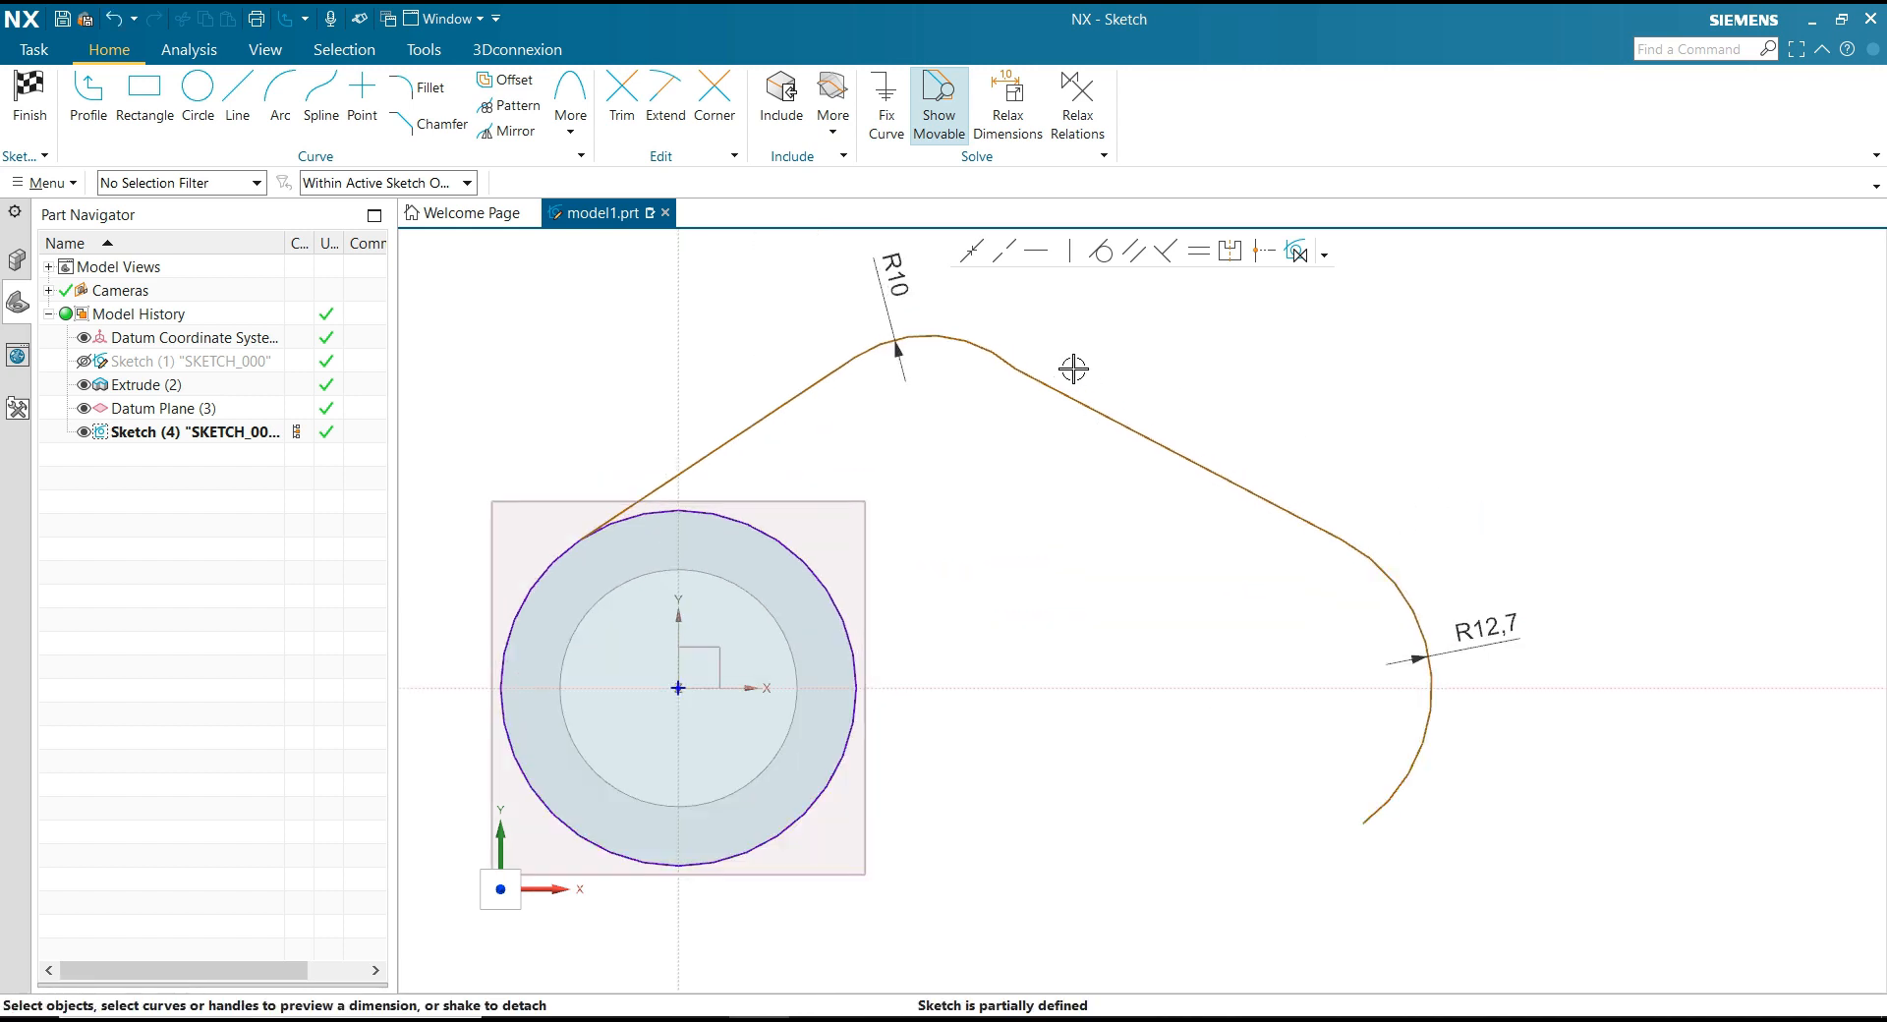
{"action": "left_click", "coordinate": [1100, 252]}
{"action": "left_click", "coordinate": [1022, 375]}
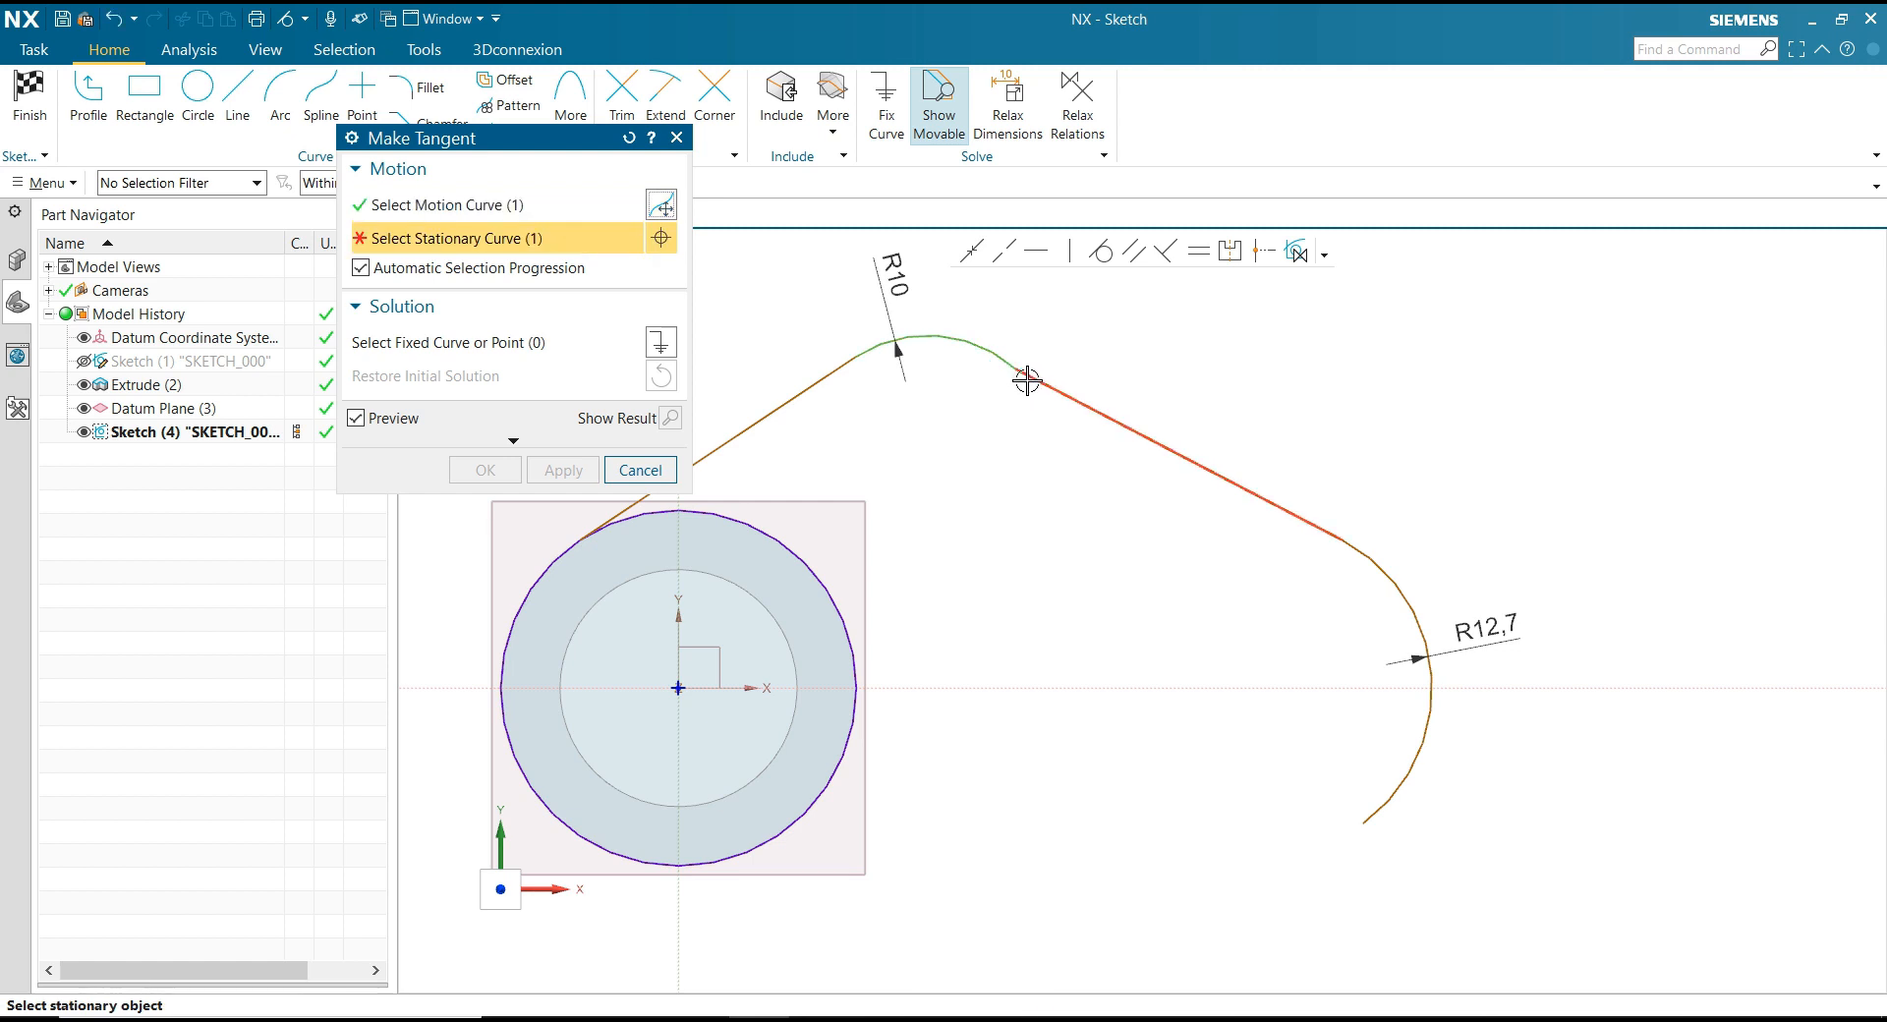
{"action": "left_click", "coordinate": [997, 356]}
{"action": "left_click", "coordinate": [542, 468]}
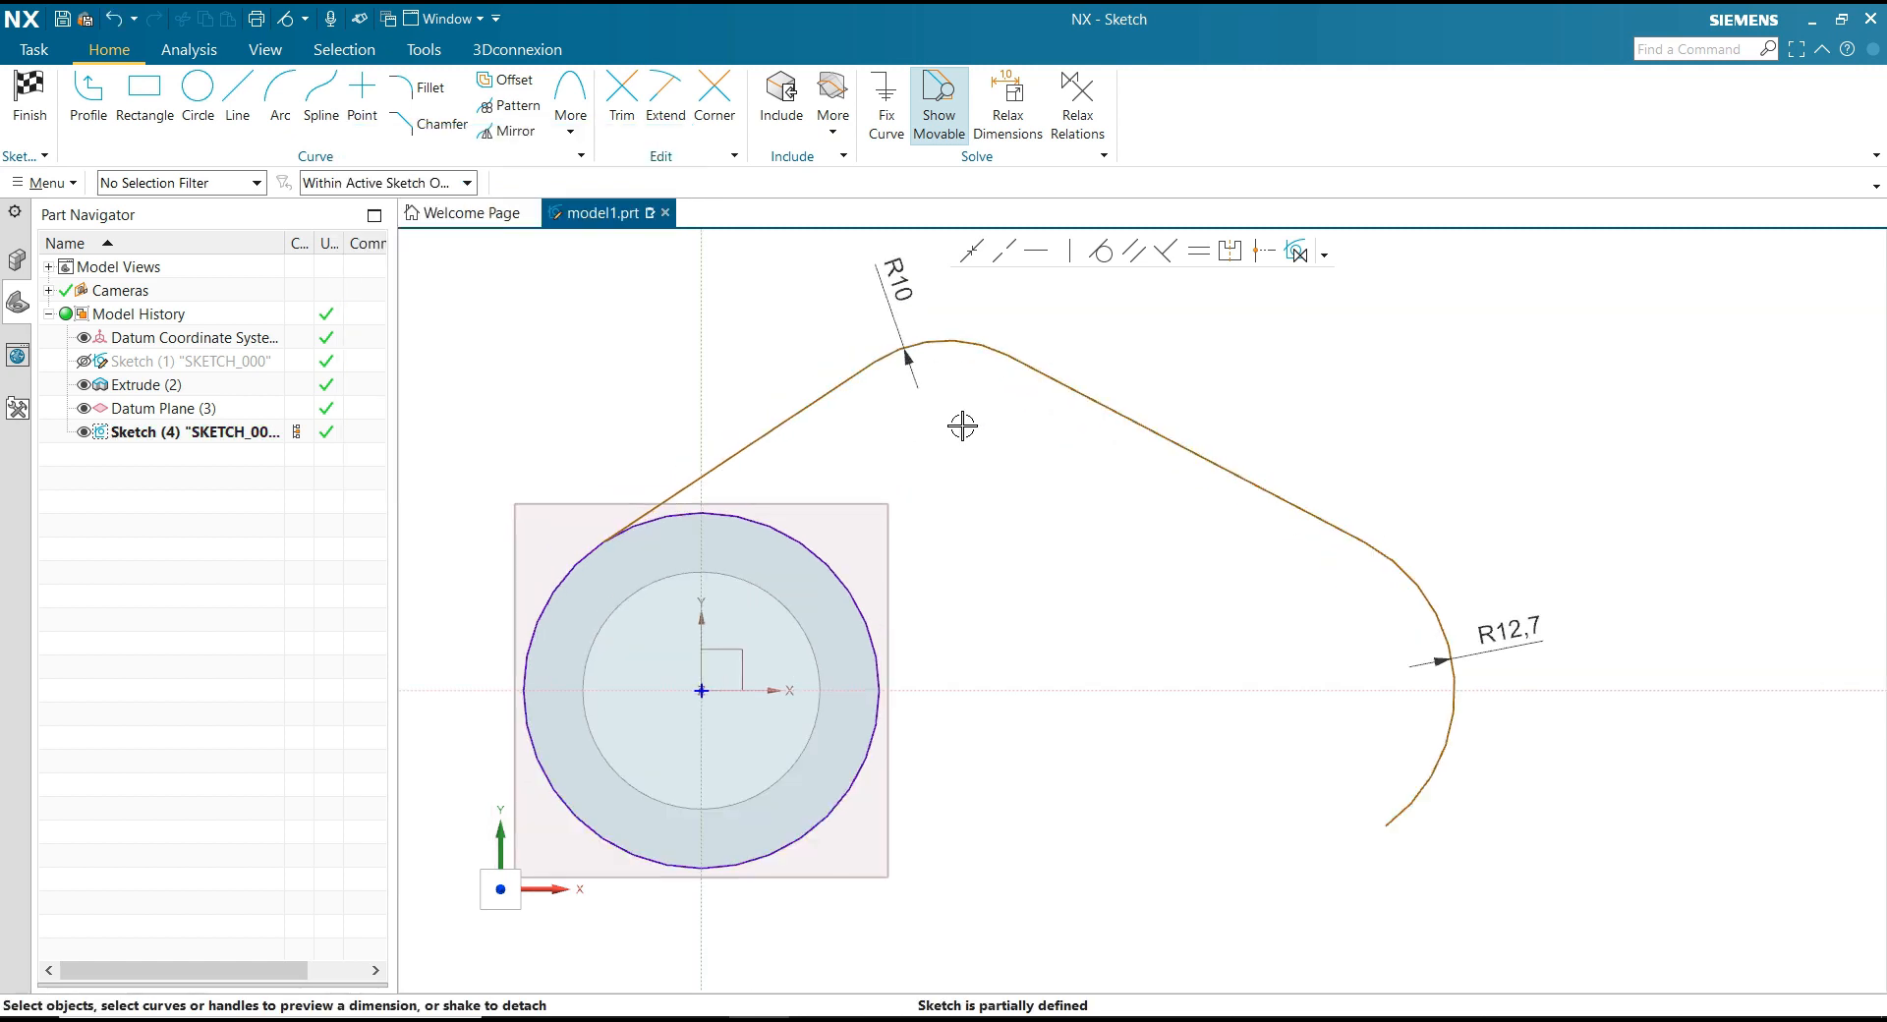
Step: Dimension the angle between the rising and descending profile lines to 112.5 degrees
{"action": "left_click", "coordinate": [829, 393]}
{"action": "left_click", "coordinate": [1085, 393]}
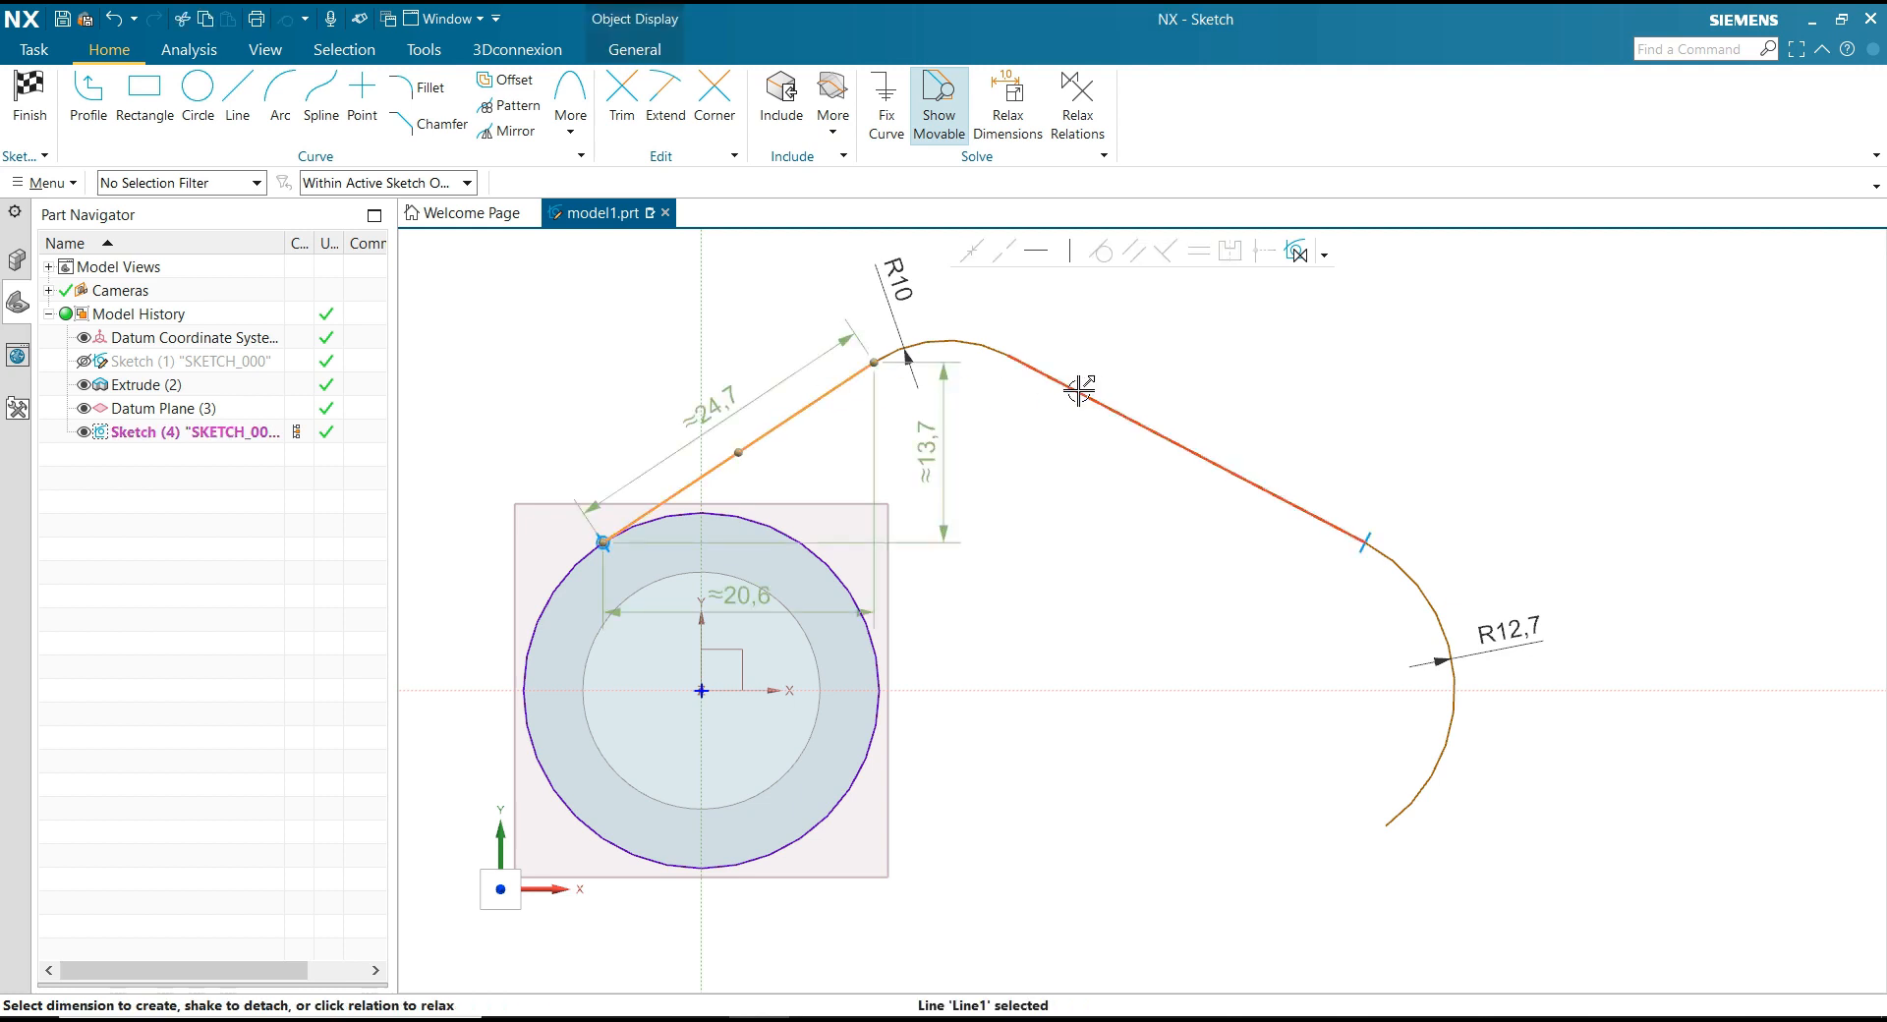
{"action": "left_click", "coordinate": [963, 407]}
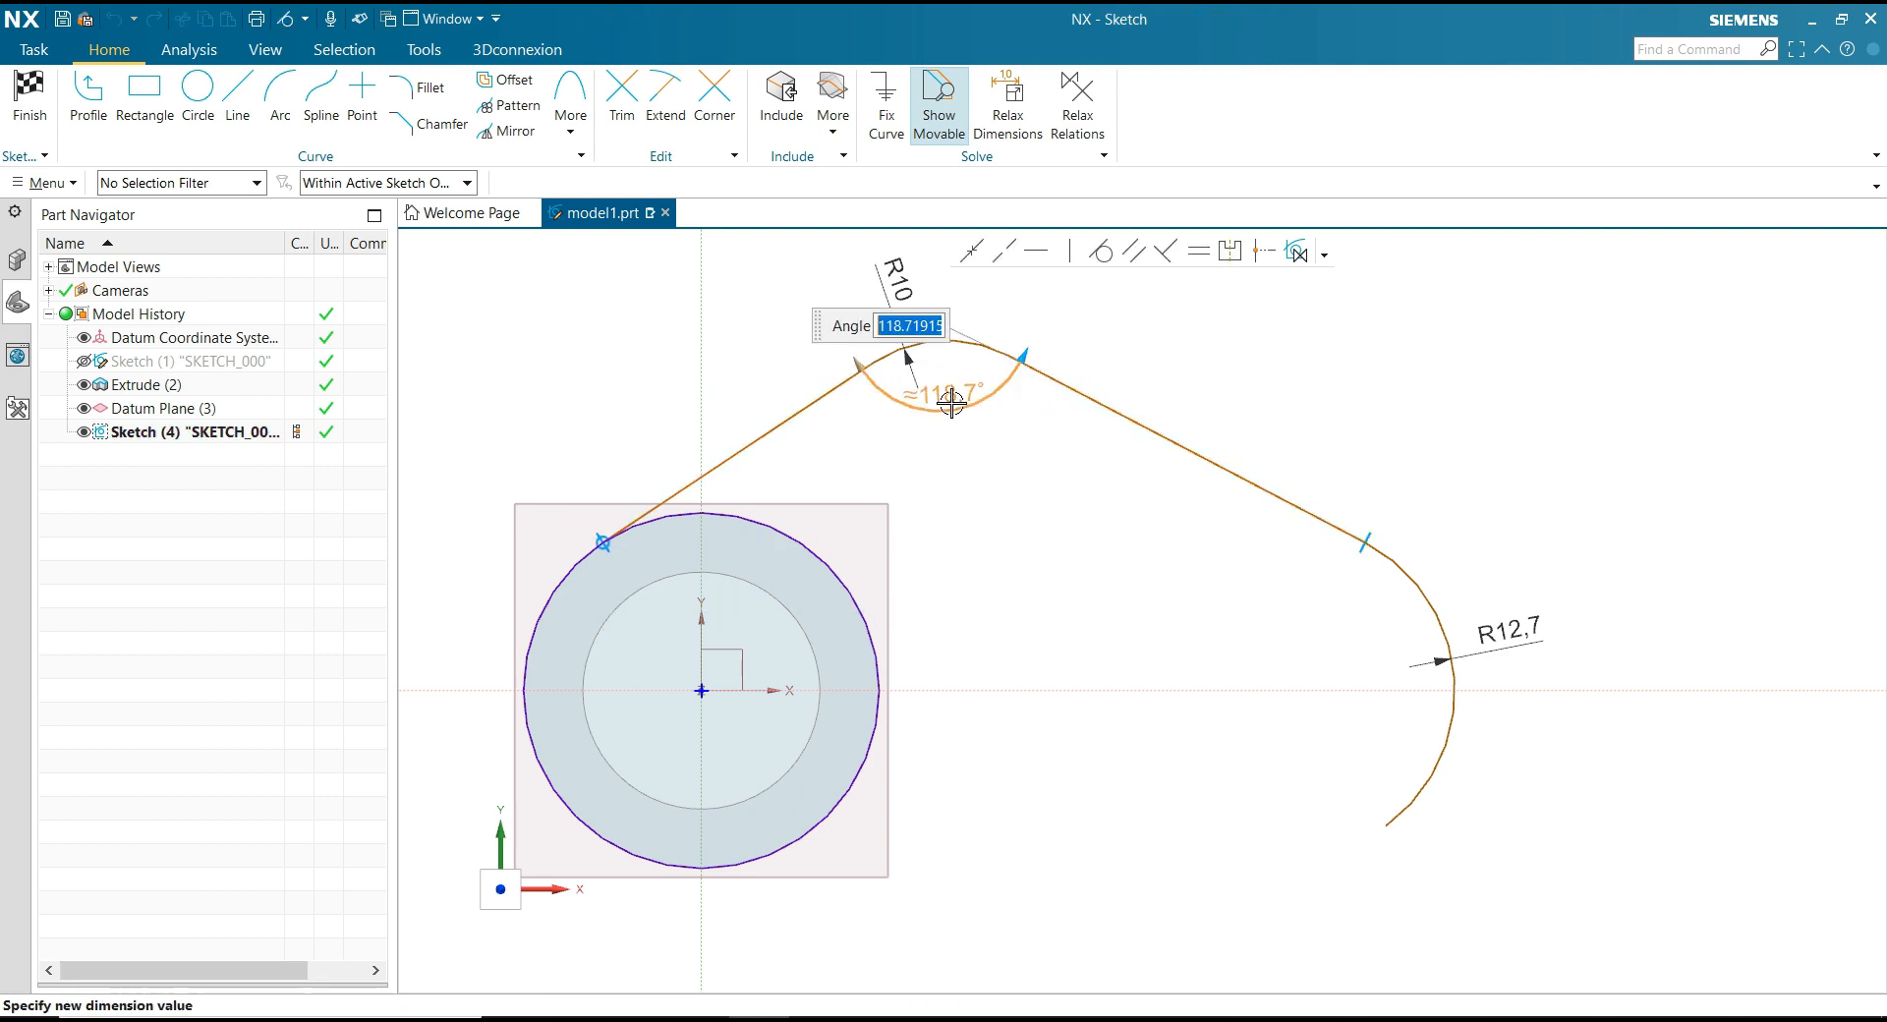
{"action": "type", "text": "112.5"}
{"action": "key", "text": "Return"}
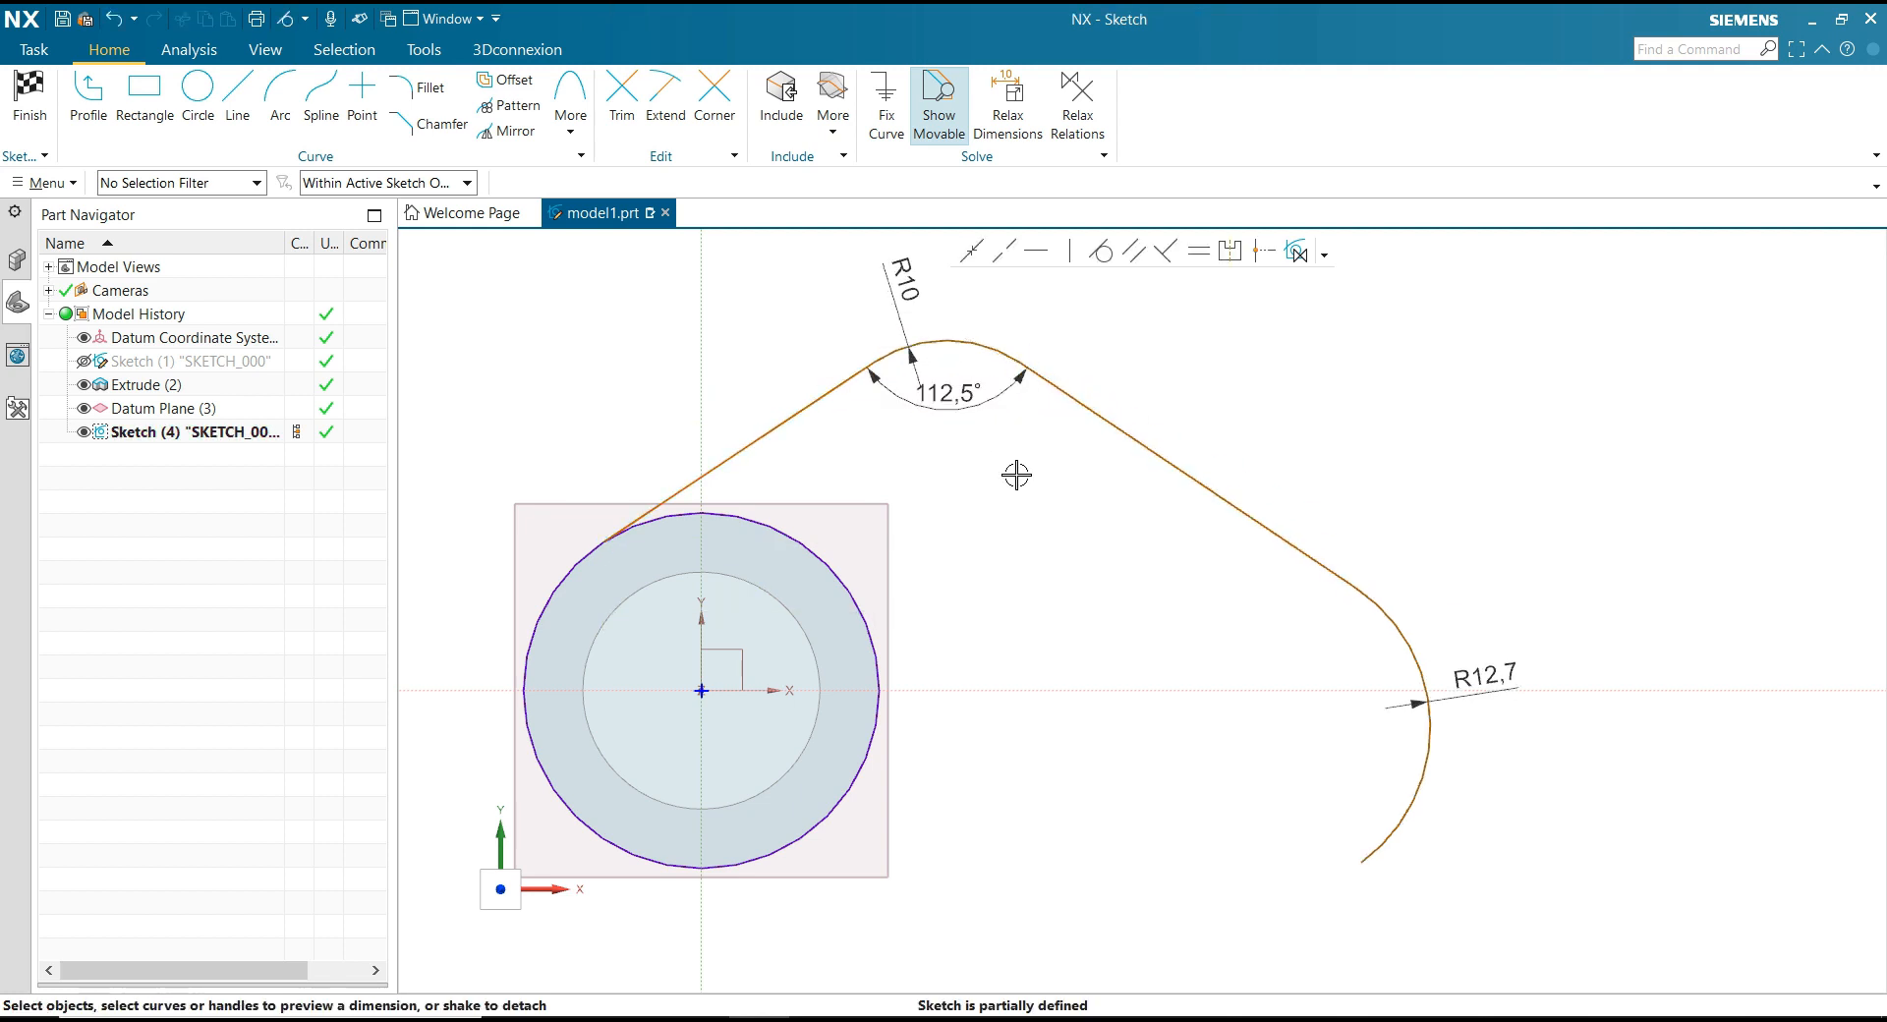
Step: Align the centre of the 12.7 mm arc horizontally with the sketch origin
{"action": "scroll", "coordinate": [1035, 556], "scroll_direction": "down", "scroll_amount": 5}
{"action": "scroll", "coordinate": [1052, 585], "scroll_direction": "up", "scroll_amount": 3}
{"action": "scroll", "coordinate": [1053, 585], "scroll_direction": "down", "scroll_amount": 1}
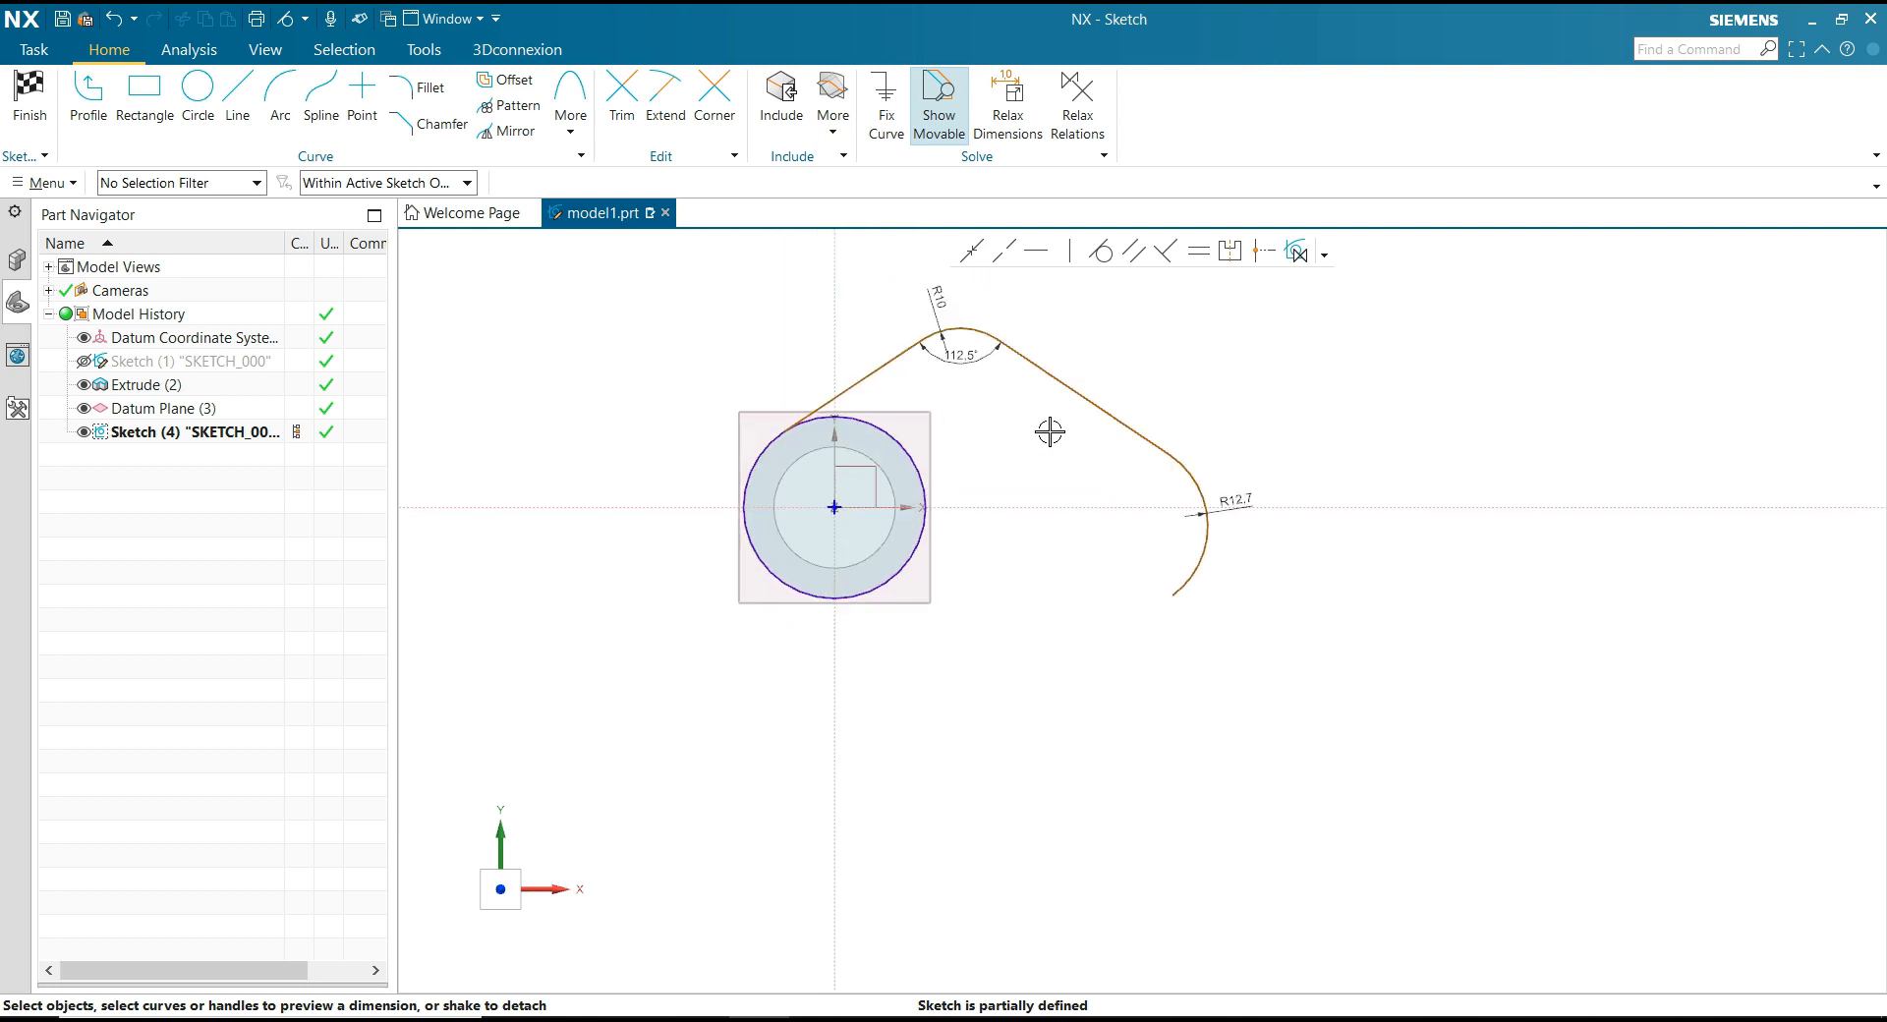
{"action": "scroll", "coordinate": [1049, 425], "scroll_direction": "up", "scroll_amount": 1}
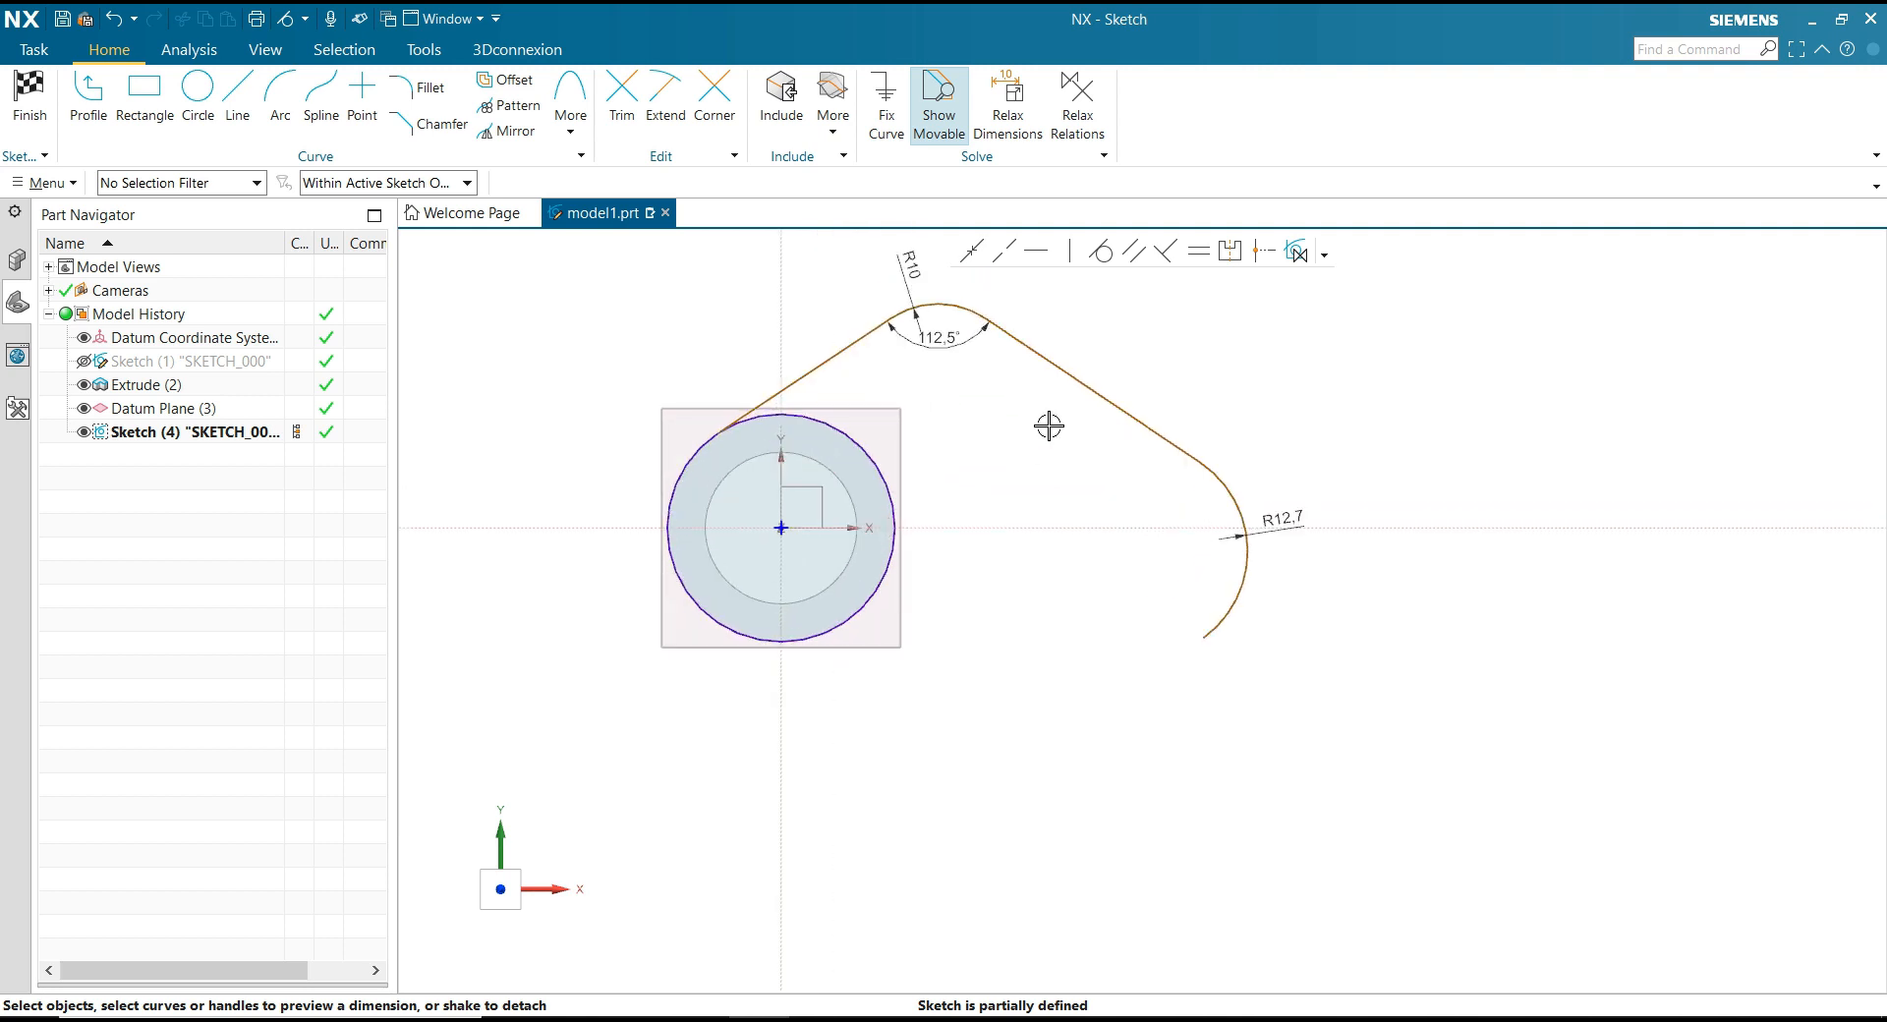
{"action": "left_click", "coordinate": [1042, 257]}
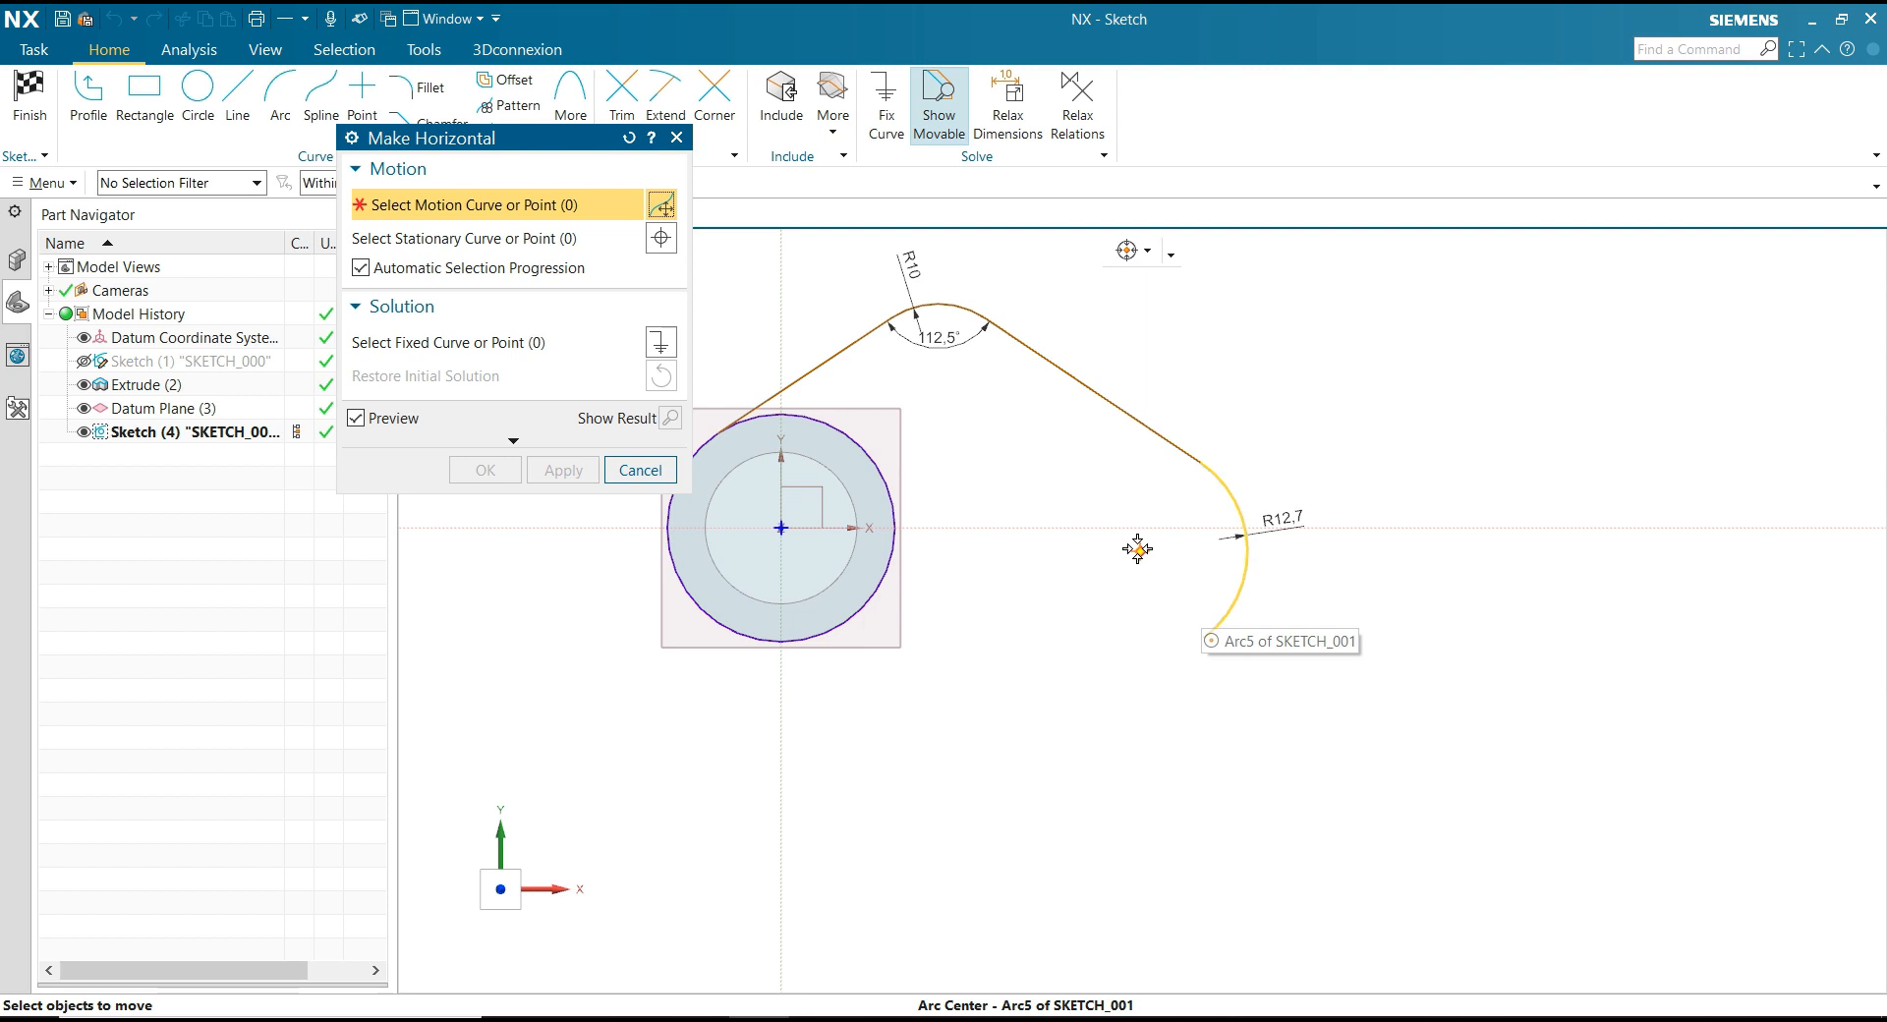
{"action": "left_click", "coordinate": [1139, 551]}
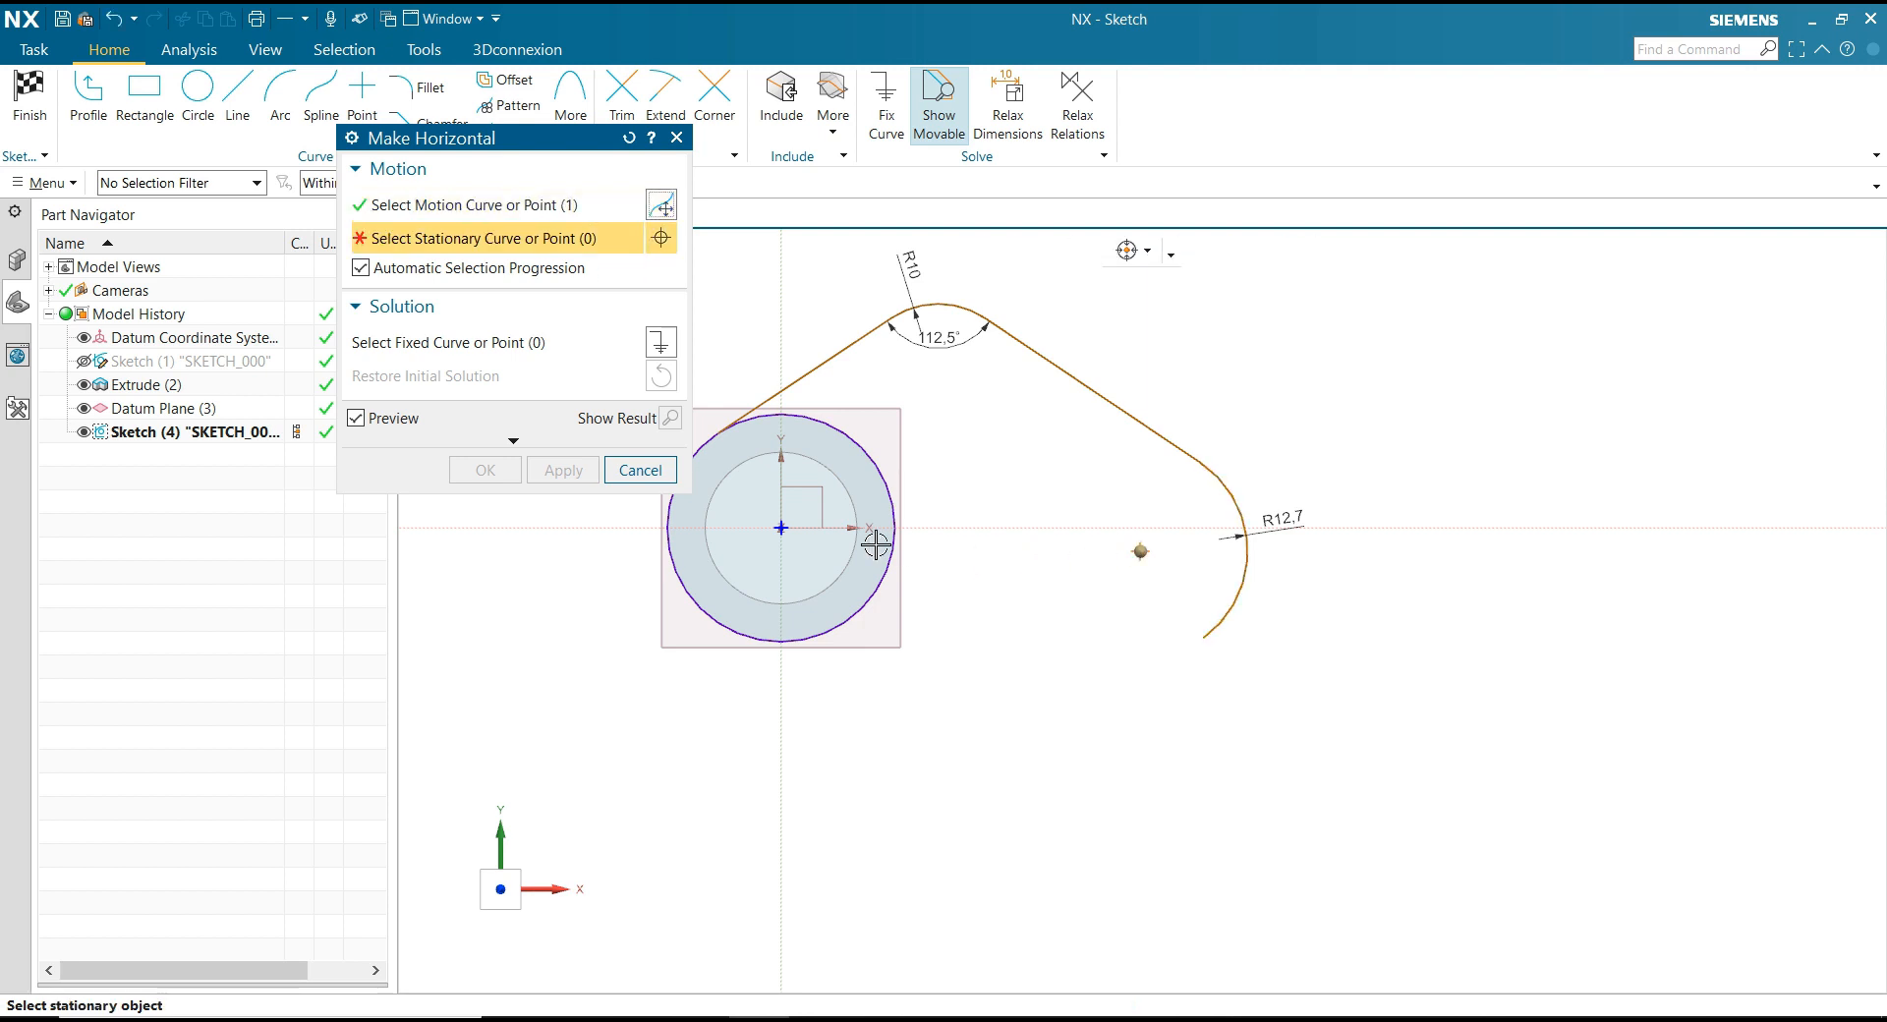
{"action": "left_click", "coordinate": [783, 529]}
{"action": "left_click", "coordinate": [501, 475]}
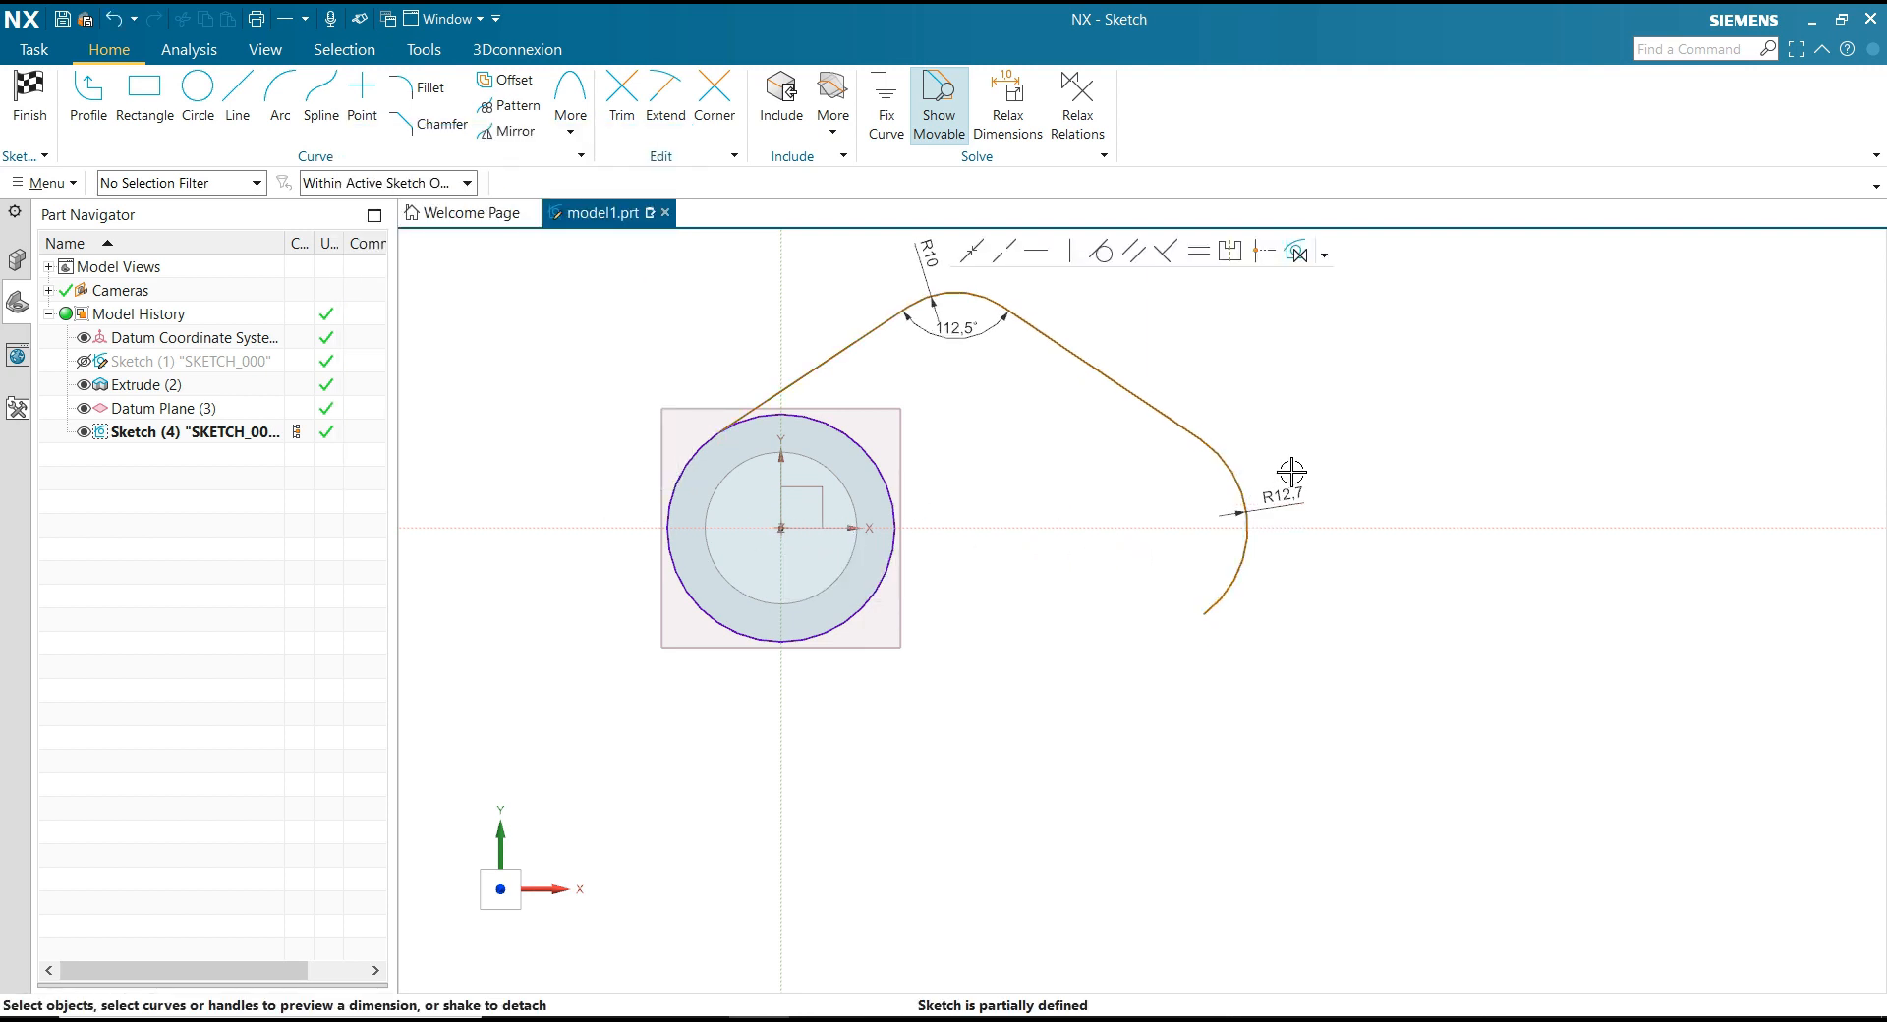
Step: Align the 12.7 mm arc's lower endpoint vertically with its upper endpoint
{"action": "left_click", "coordinate": [1068, 254]}
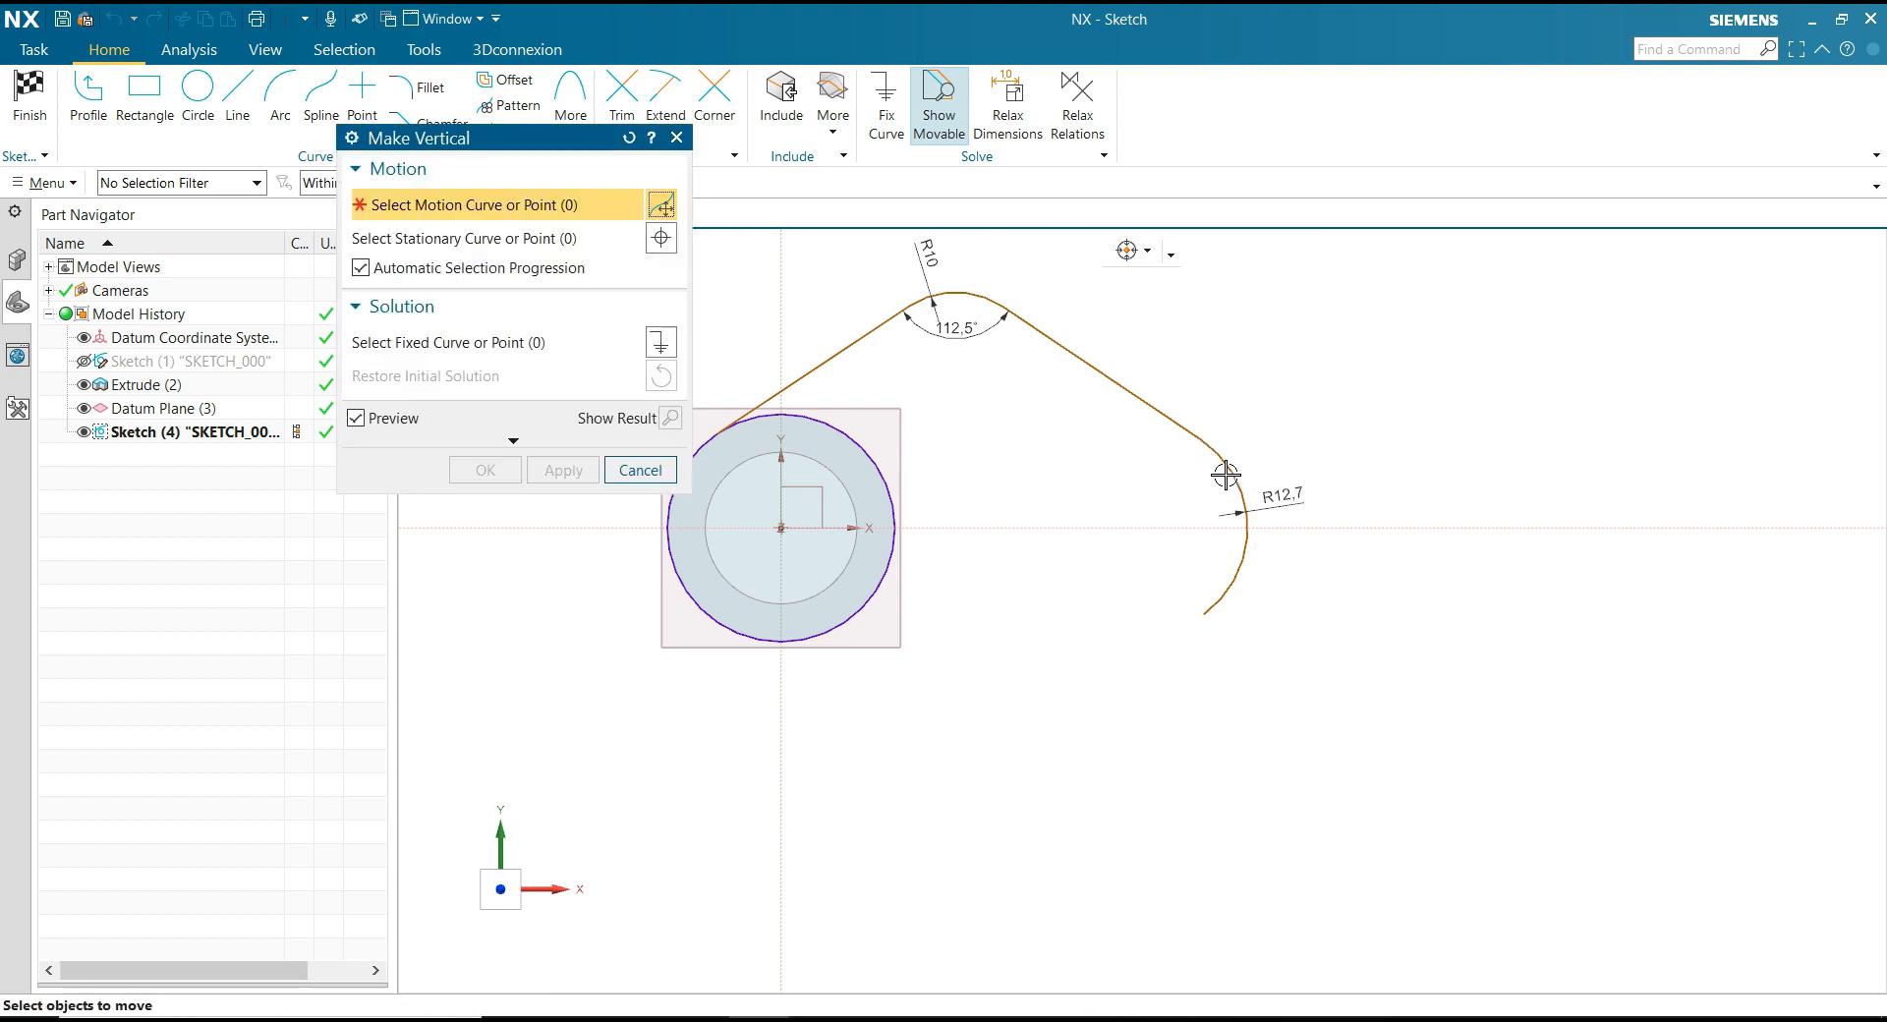
{"action": "left_click", "coordinate": [1200, 616]}
{"action": "left_click", "coordinate": [485, 469]}
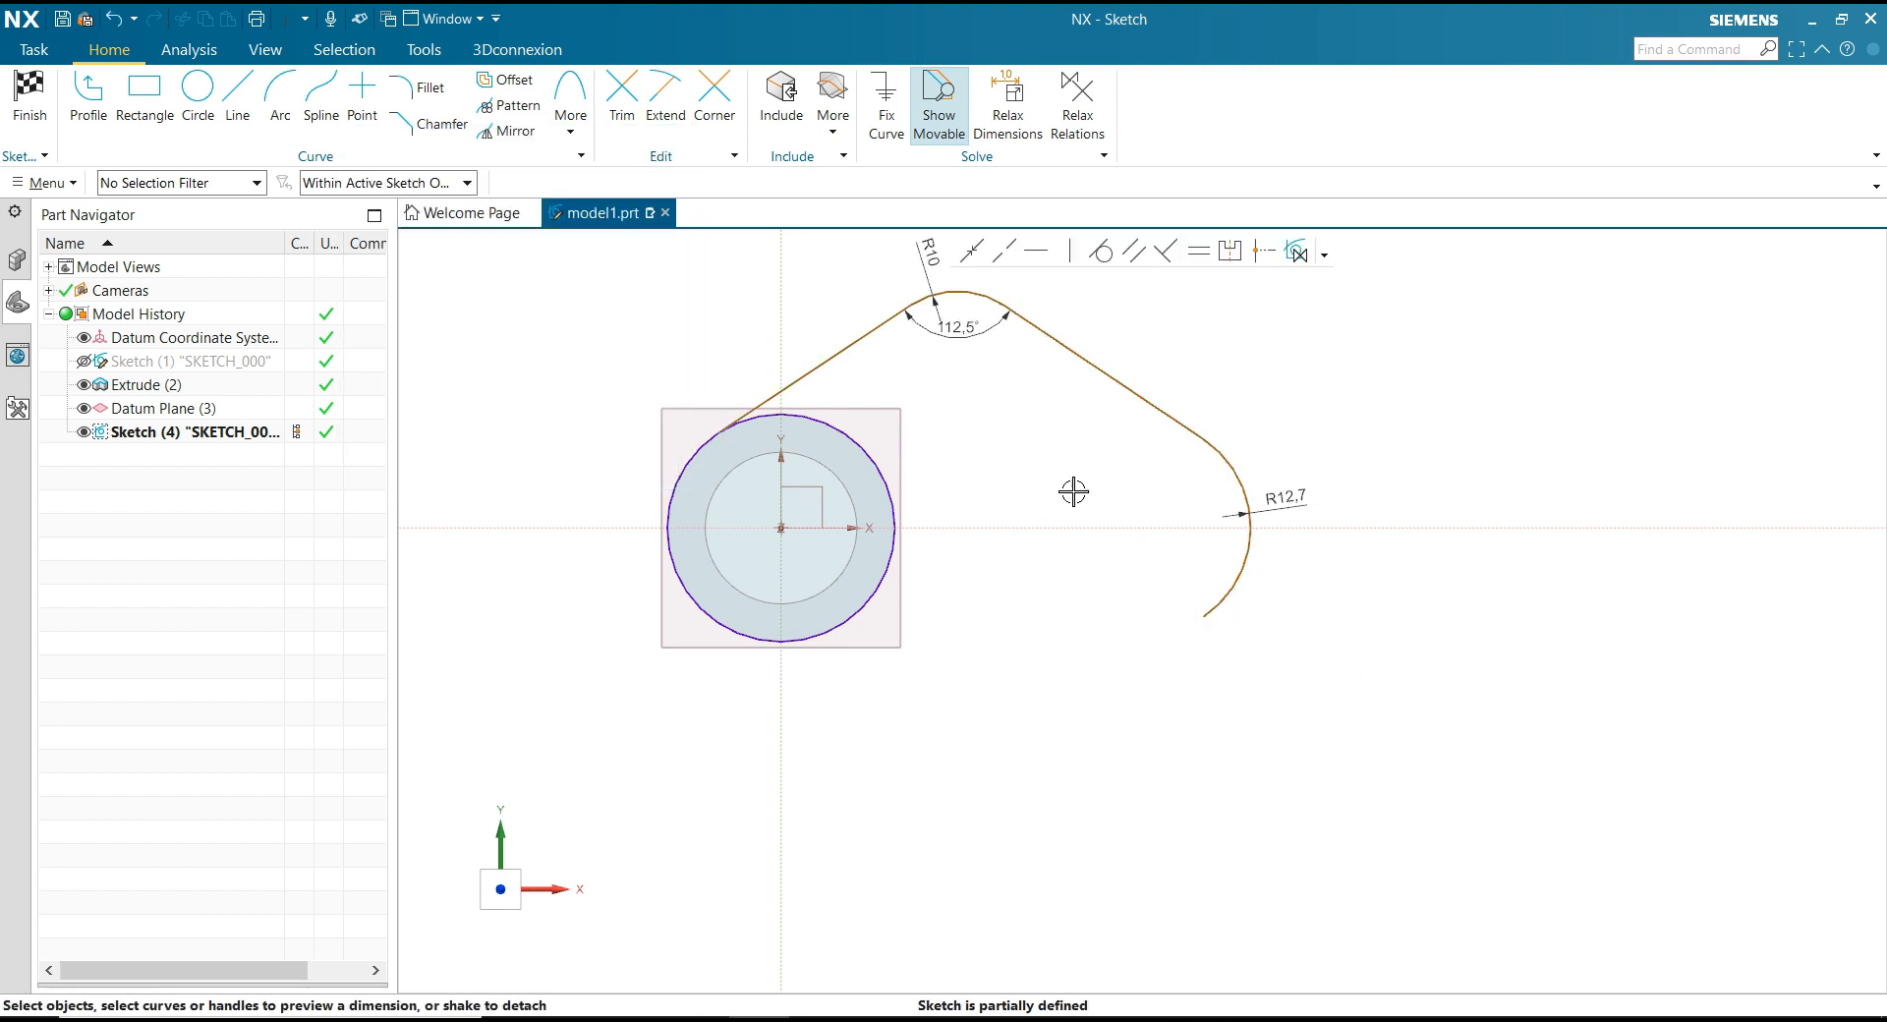
{"action": "scroll", "coordinate": [1074, 493], "scroll_direction": "down", "scroll_amount": 1}
{"action": "scroll", "coordinate": [1137, 362], "scroll_direction": "up", "scroll_amount": 1}
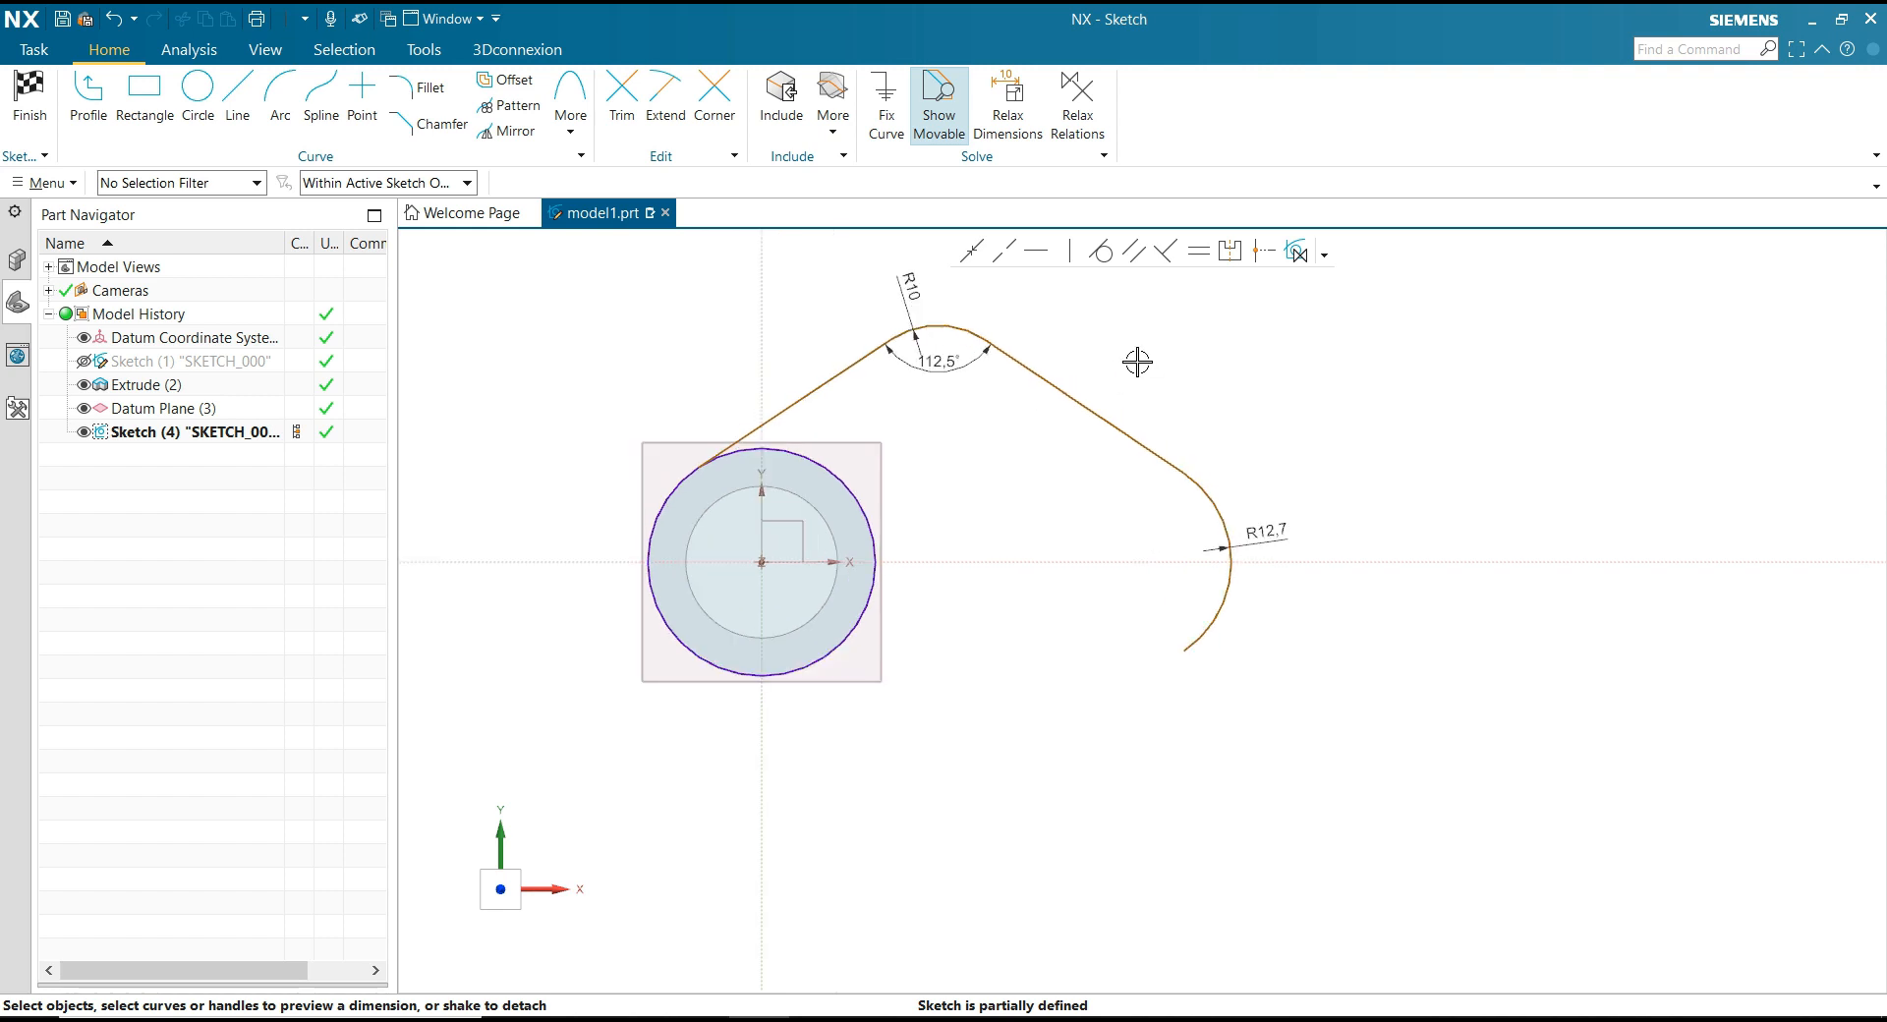
{"action": "scroll", "coordinate": [1023, 573], "scroll_direction": "down", "scroll_amount": 1}
{"action": "scroll", "coordinate": [1018, 491], "scroll_direction": "up", "scroll_amount": 2}
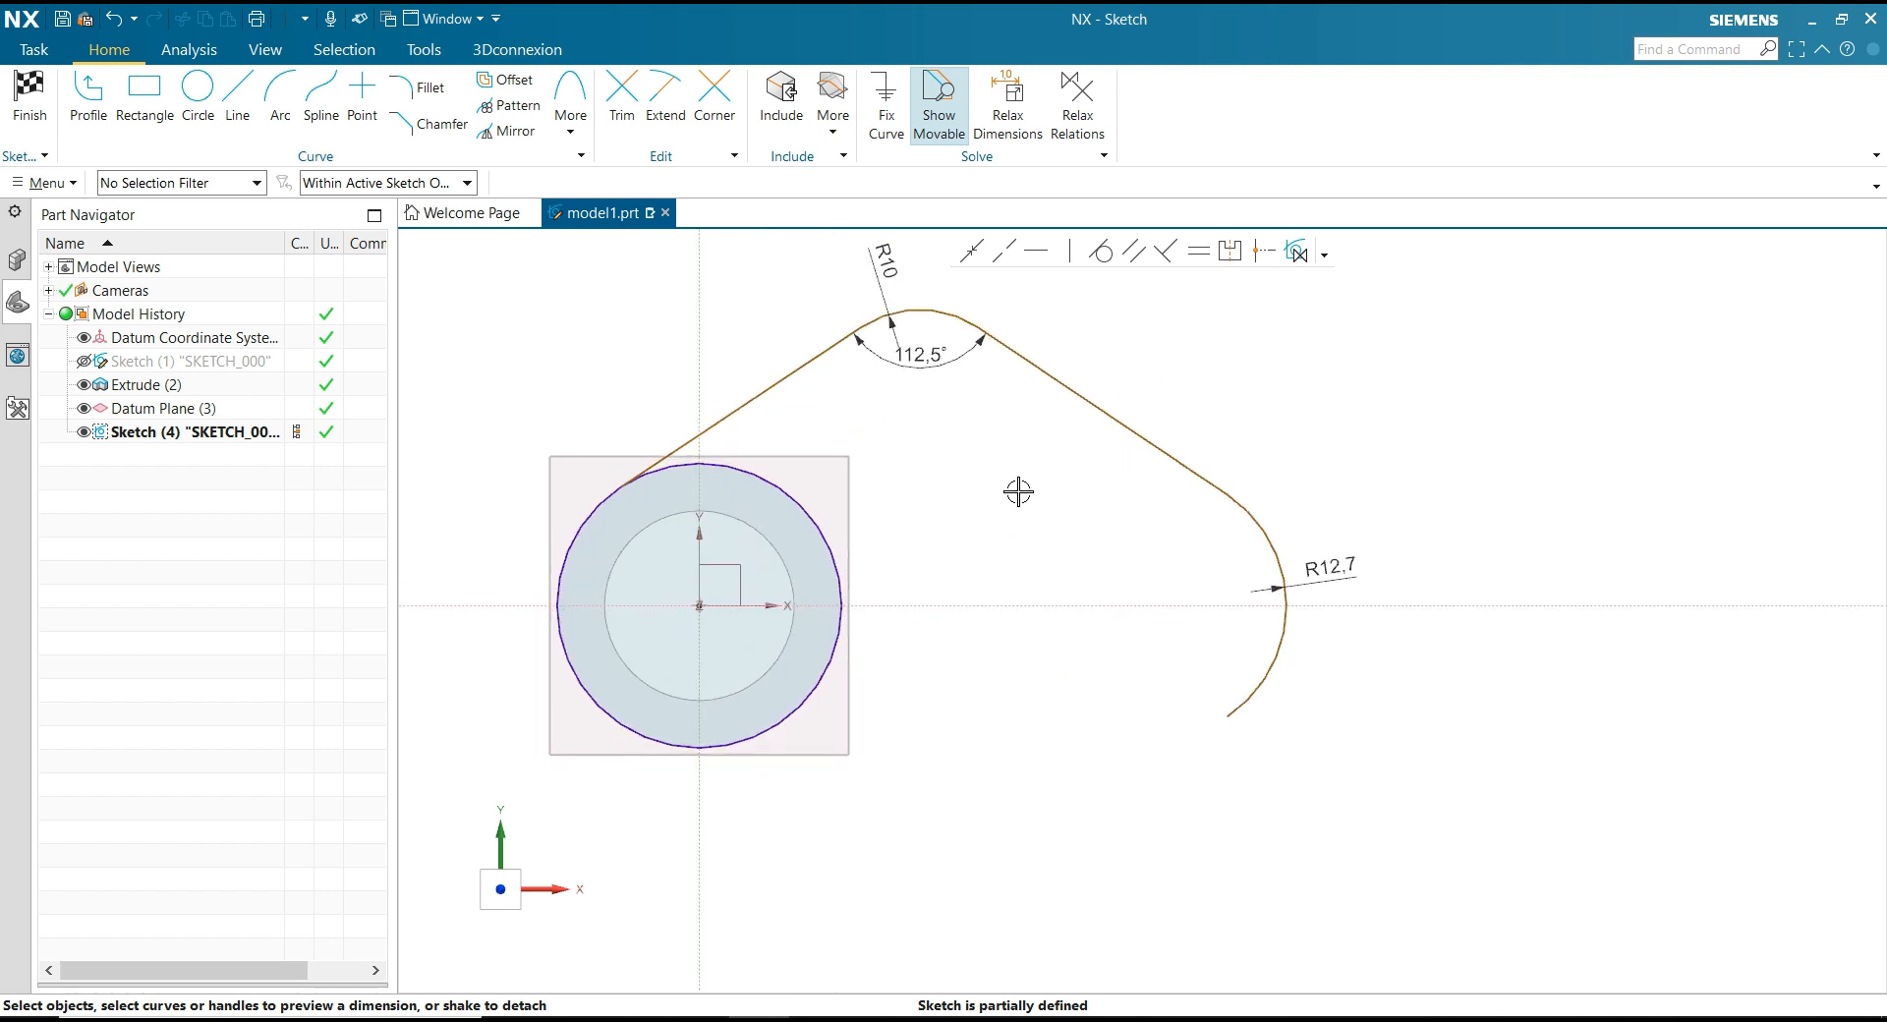
{"action": "left_click", "coordinate": [598, 1019]}
{"action": "scroll", "coordinate": [1018, 436], "scroll_direction": "down", "scroll_amount": 1}
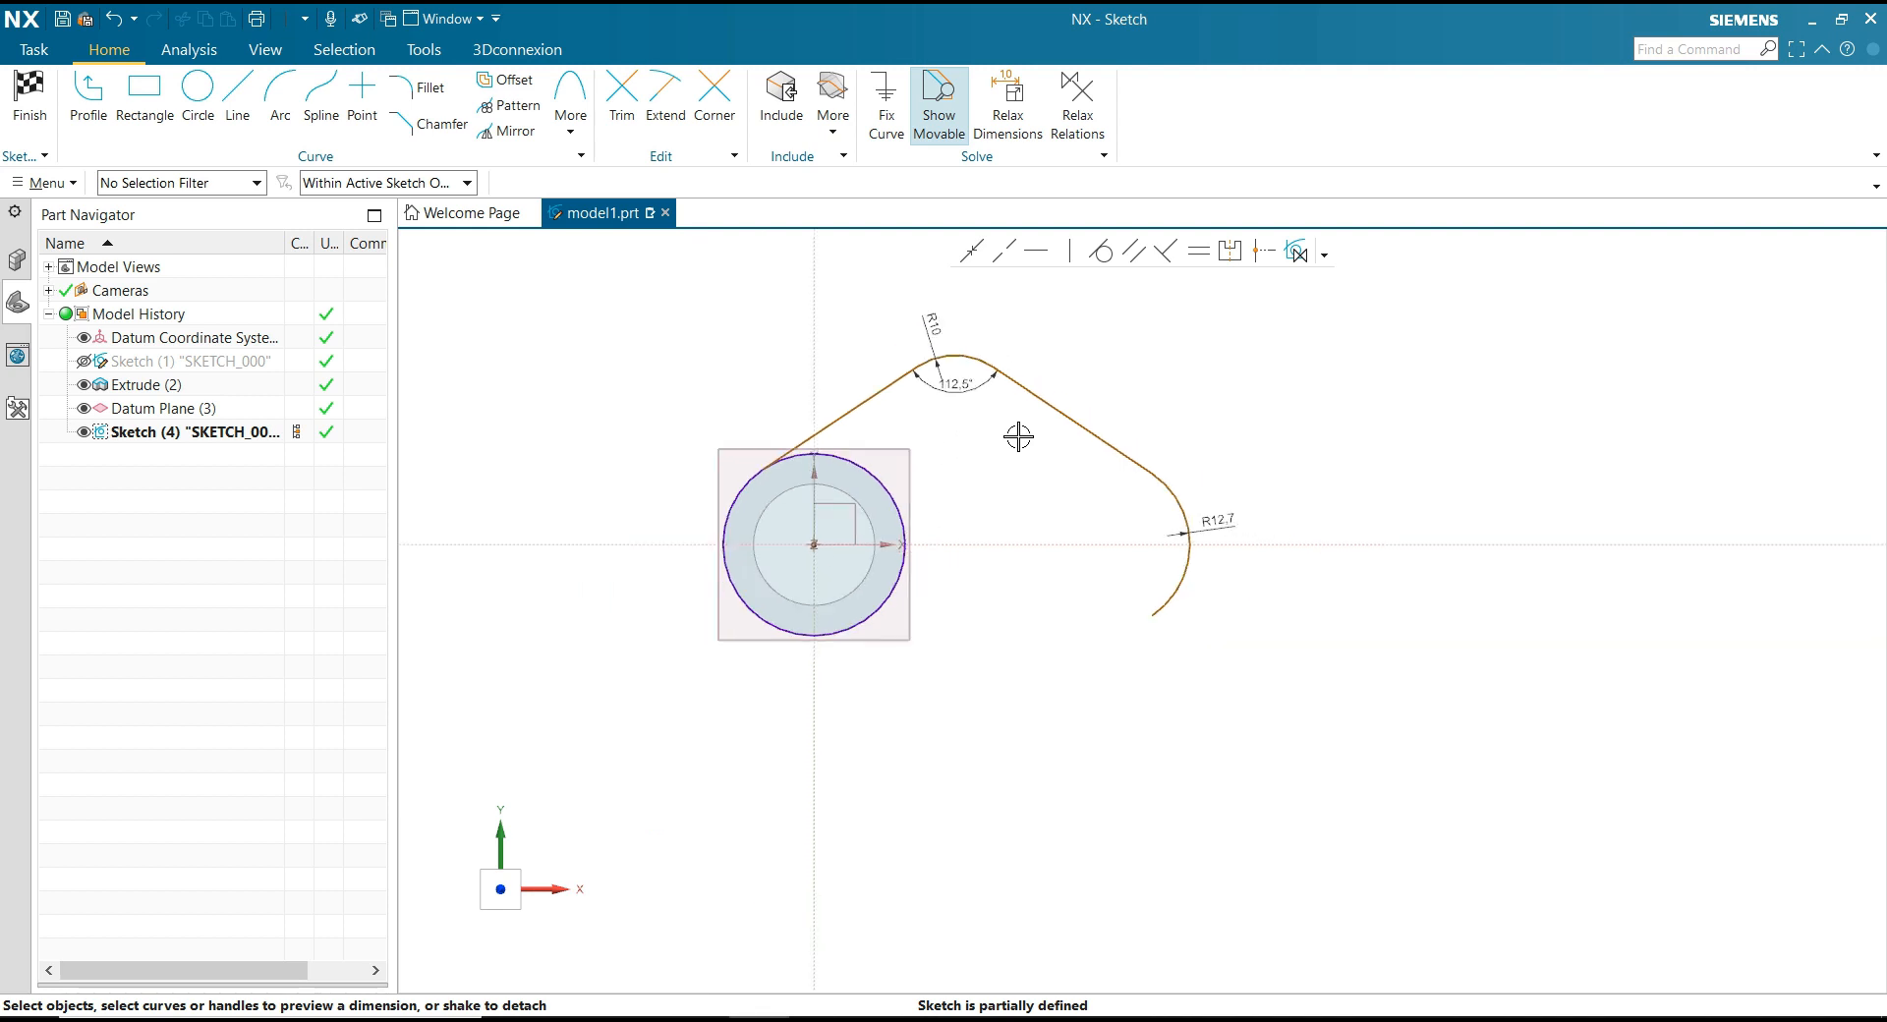
{"action": "scroll", "coordinate": [909, 438], "scroll_direction": "up", "scroll_amount": 1}
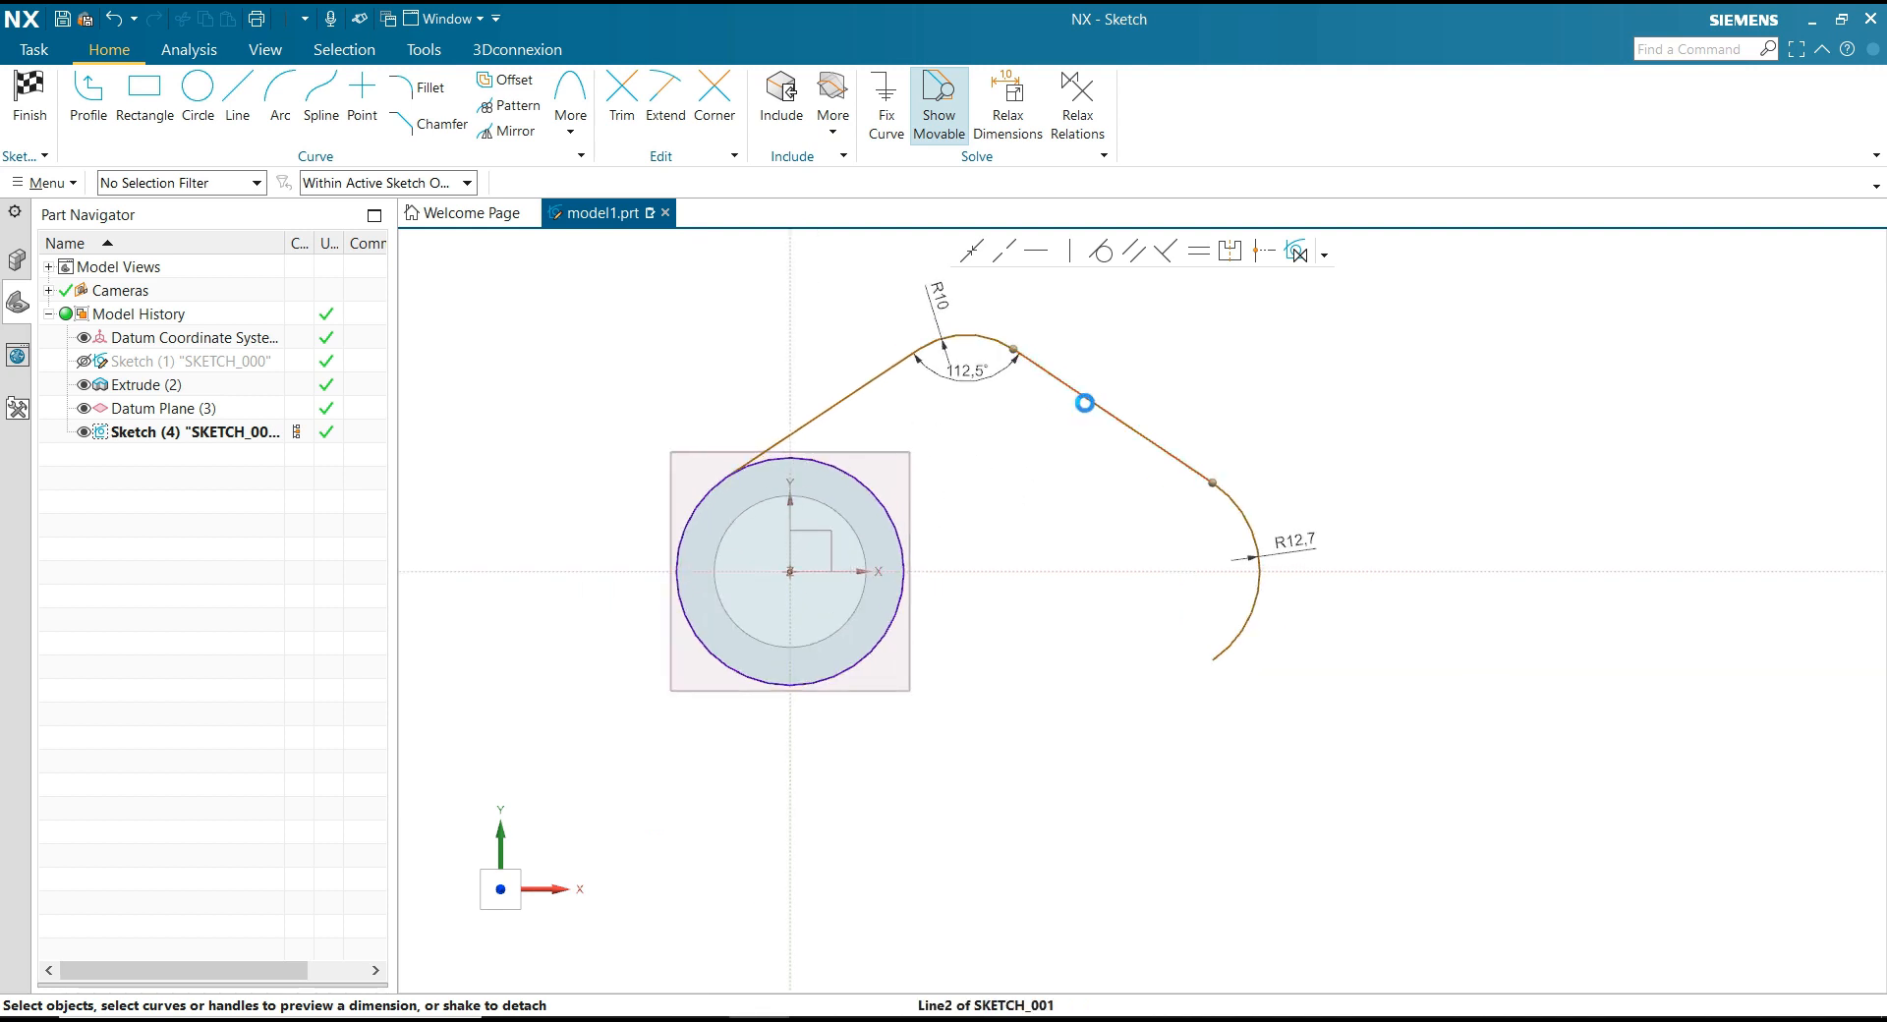
Step: Dimension the long descending line's length to 56 mm
{"action": "left_click", "coordinate": [1089, 398]}
{"action": "left_click", "coordinate": [1123, 387]}
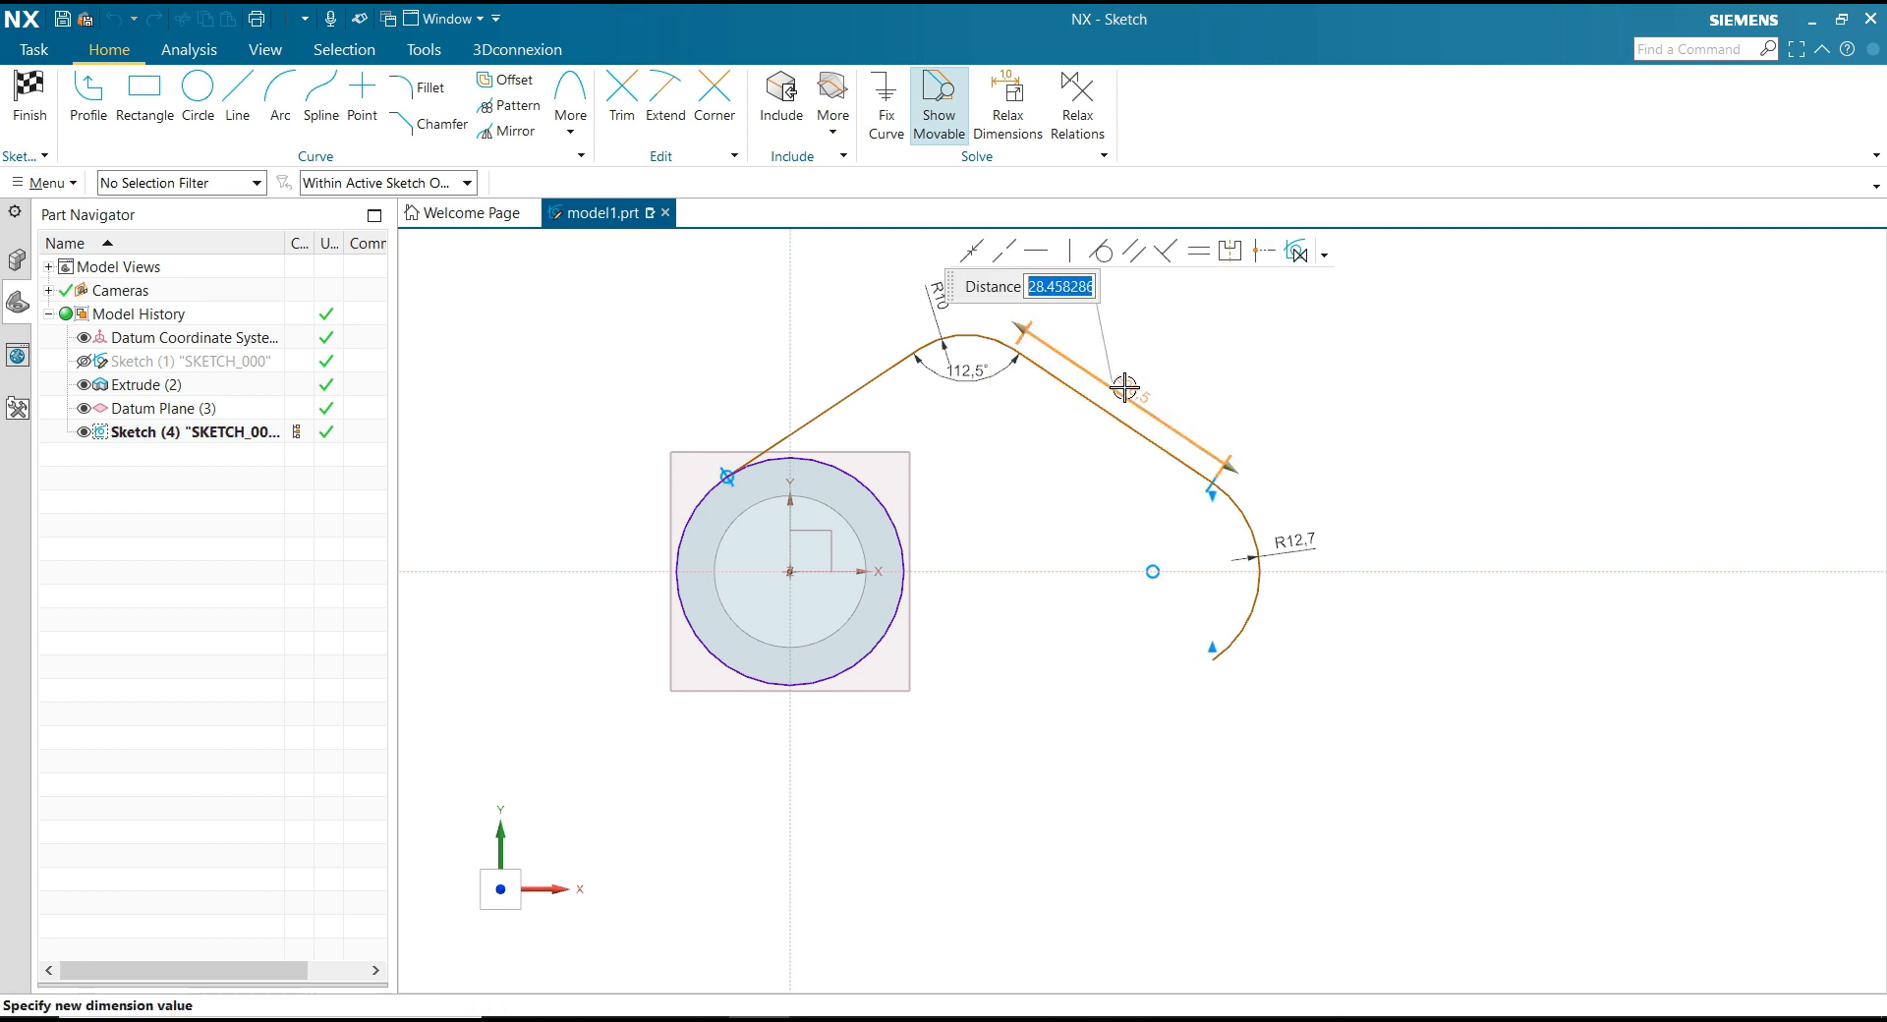
{"action": "type", "text": "56"}
{"action": "key", "text": "Return"}
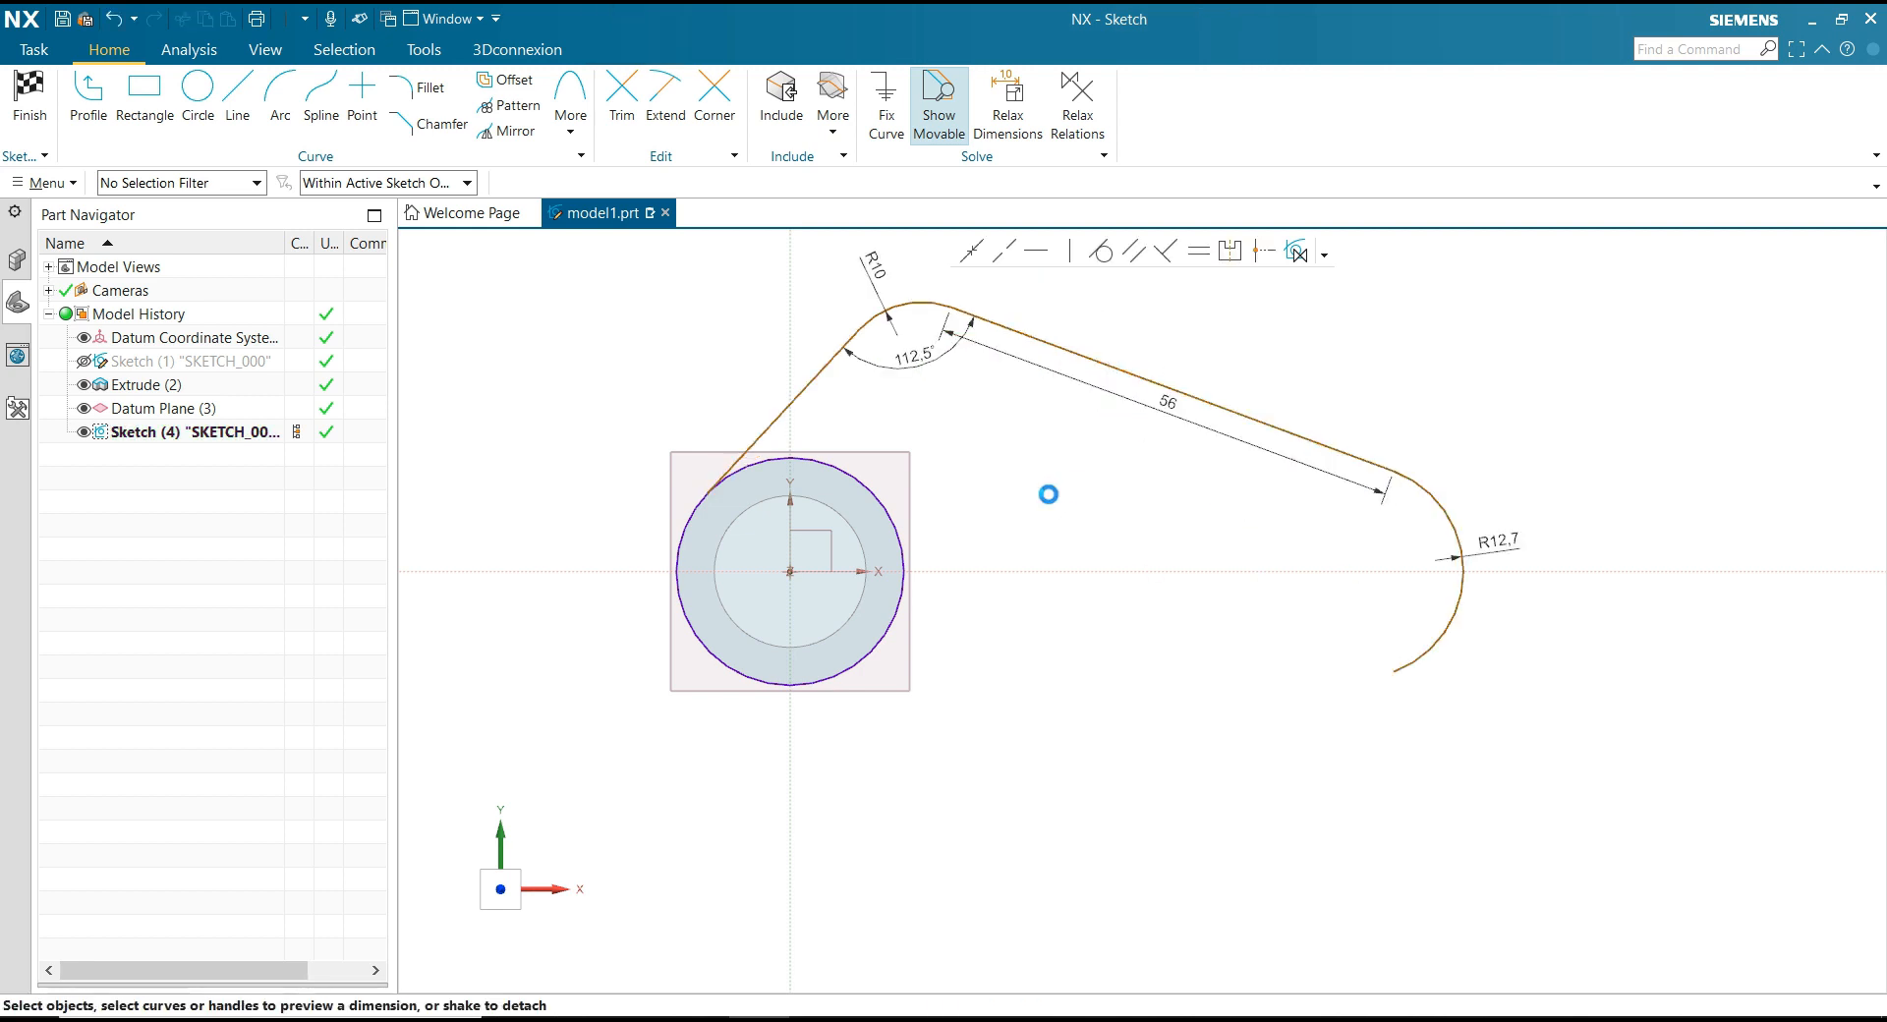
{"action": "scroll", "coordinate": [1066, 496], "scroll_direction": "down", "scroll_amount": 1}
{"action": "scroll", "coordinate": [1116, 501], "scroll_direction": "up", "scroll_amount": 1}
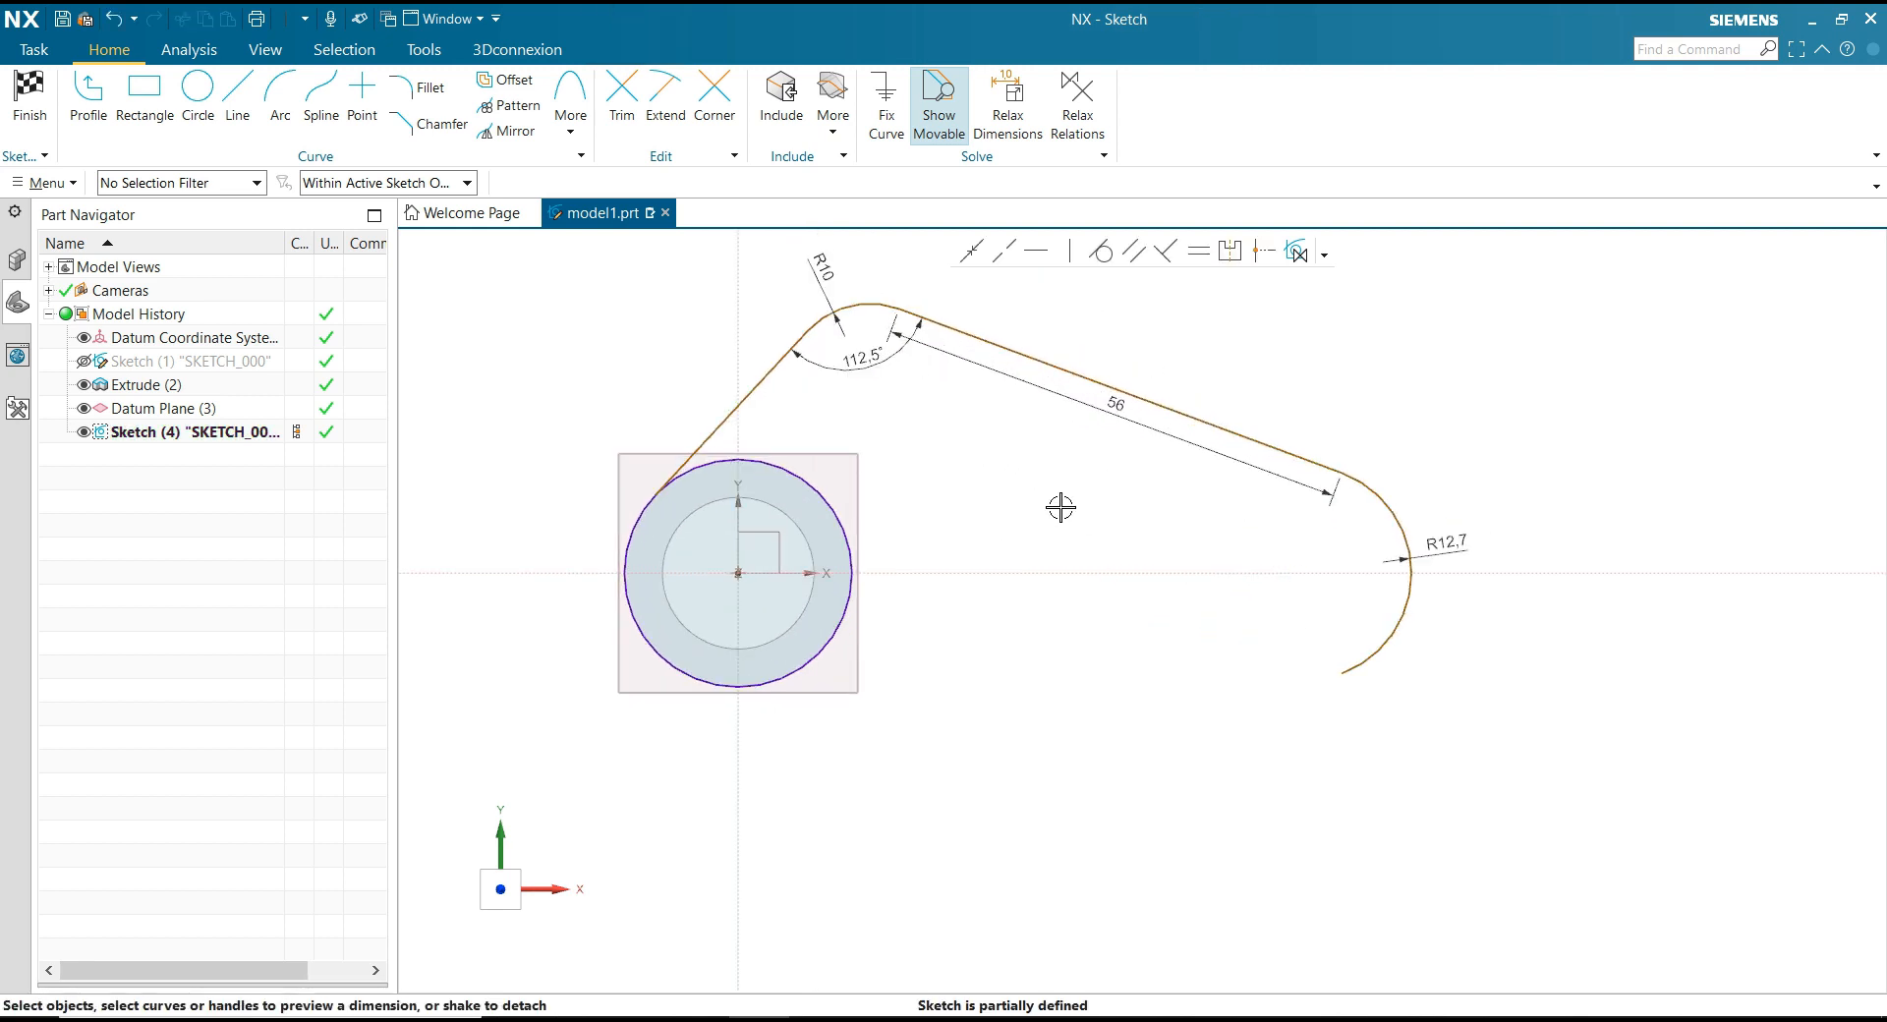
{"action": "scroll", "coordinate": [966, 487], "scroll_direction": "down", "scroll_amount": 1}
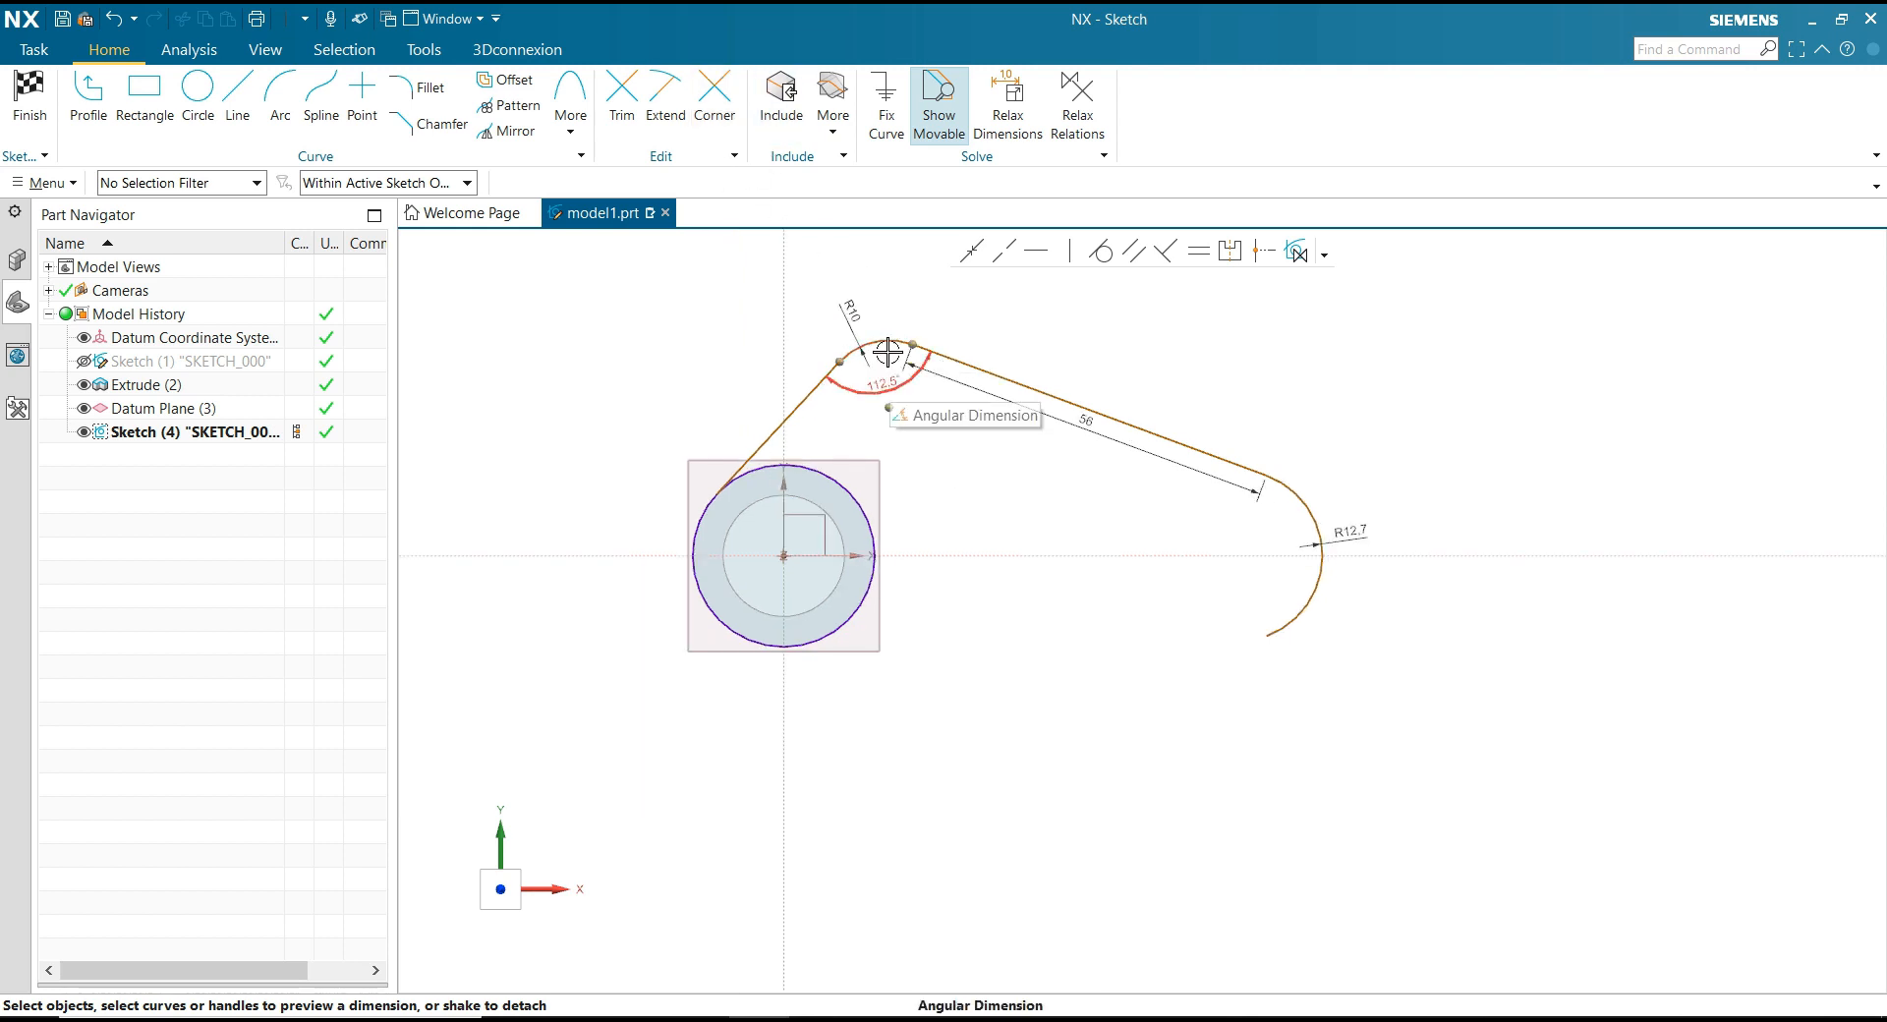
{"action": "left_click", "coordinate": [509, 131]}
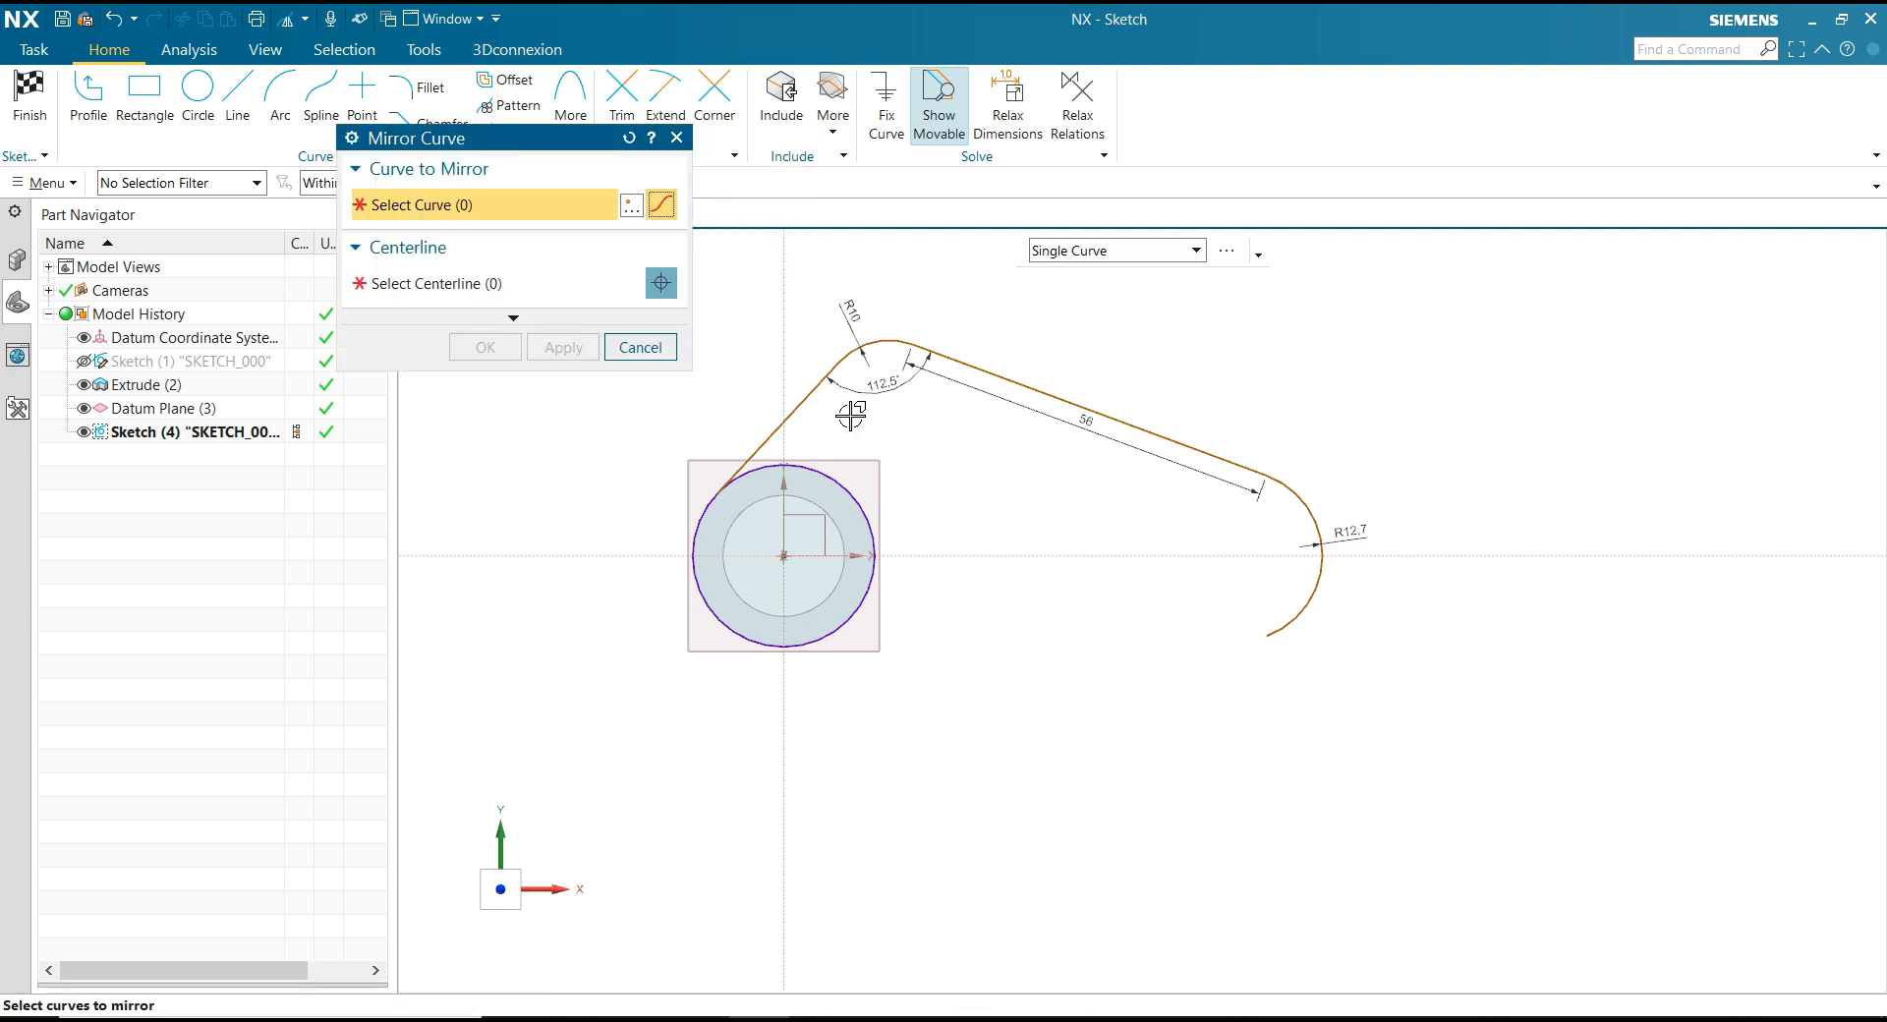
{"action": "left_click", "coordinate": [803, 406]}
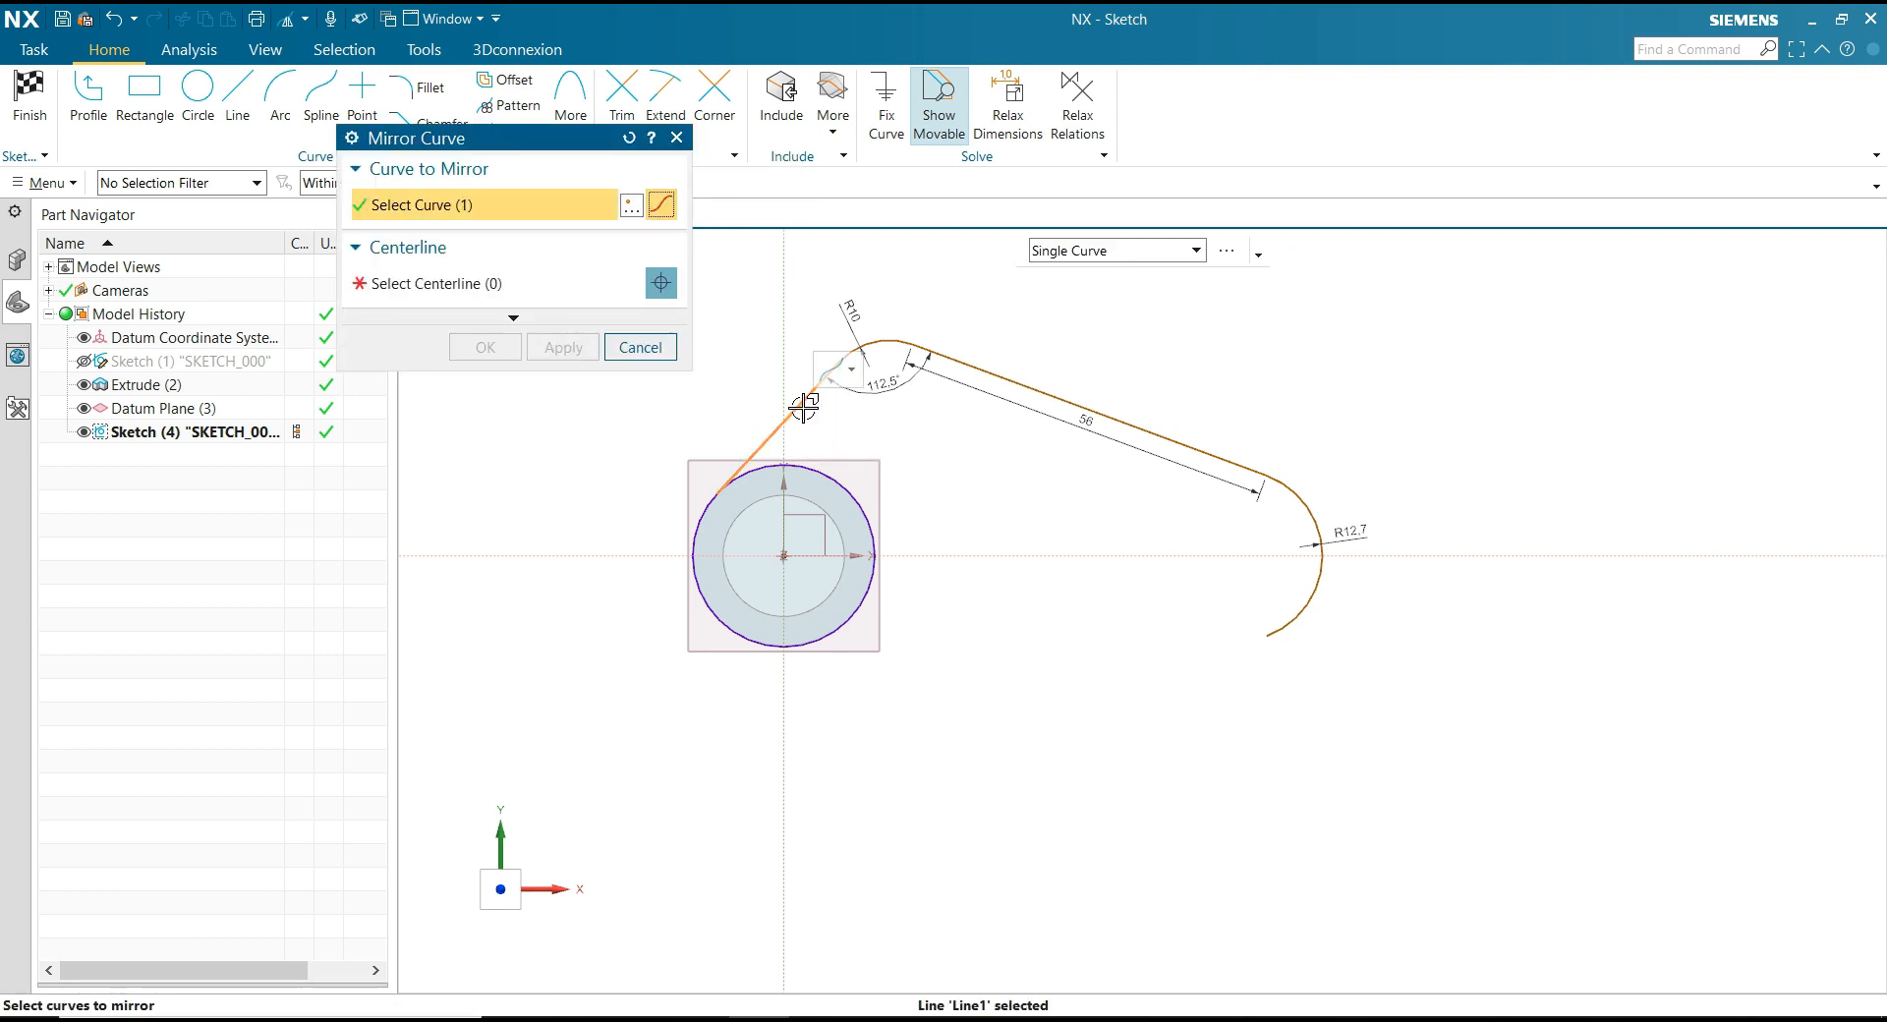
{"action": "key", "text": "Escape"}
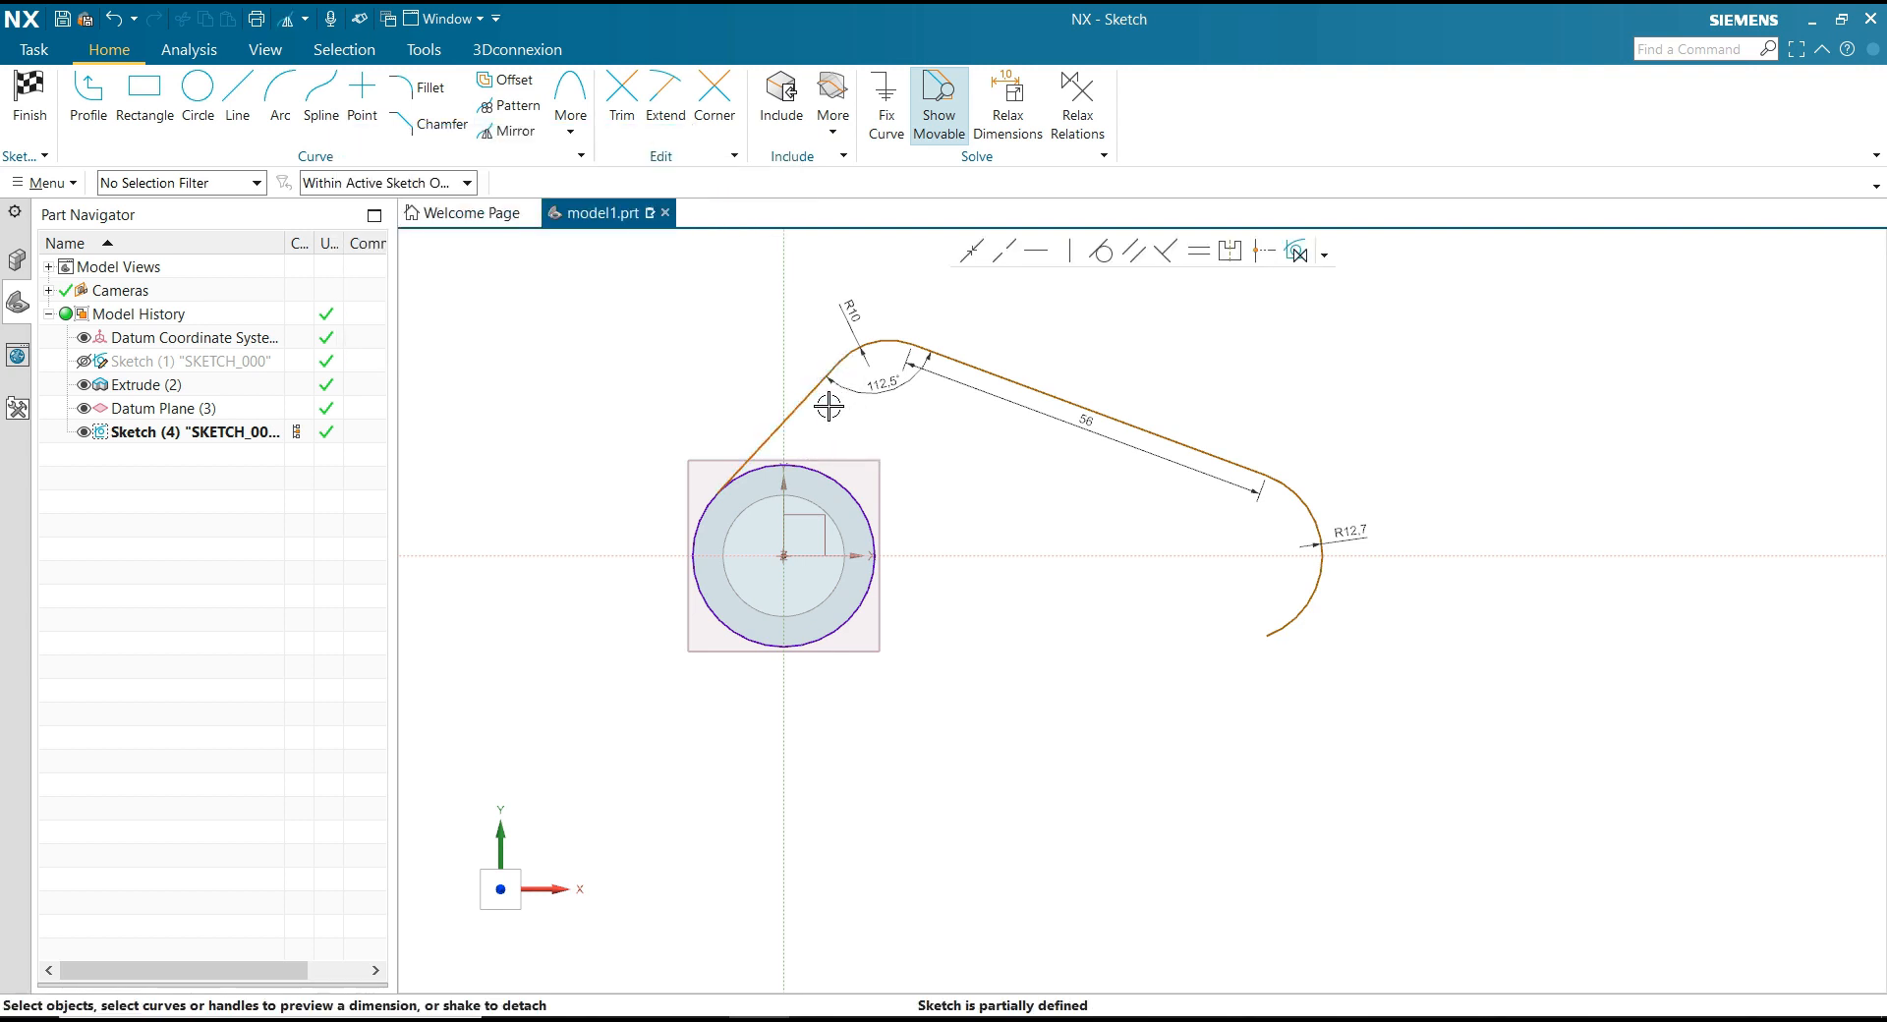
{"action": "scroll", "coordinate": [827, 406], "scroll_direction": "up", "scroll_amount": 1}
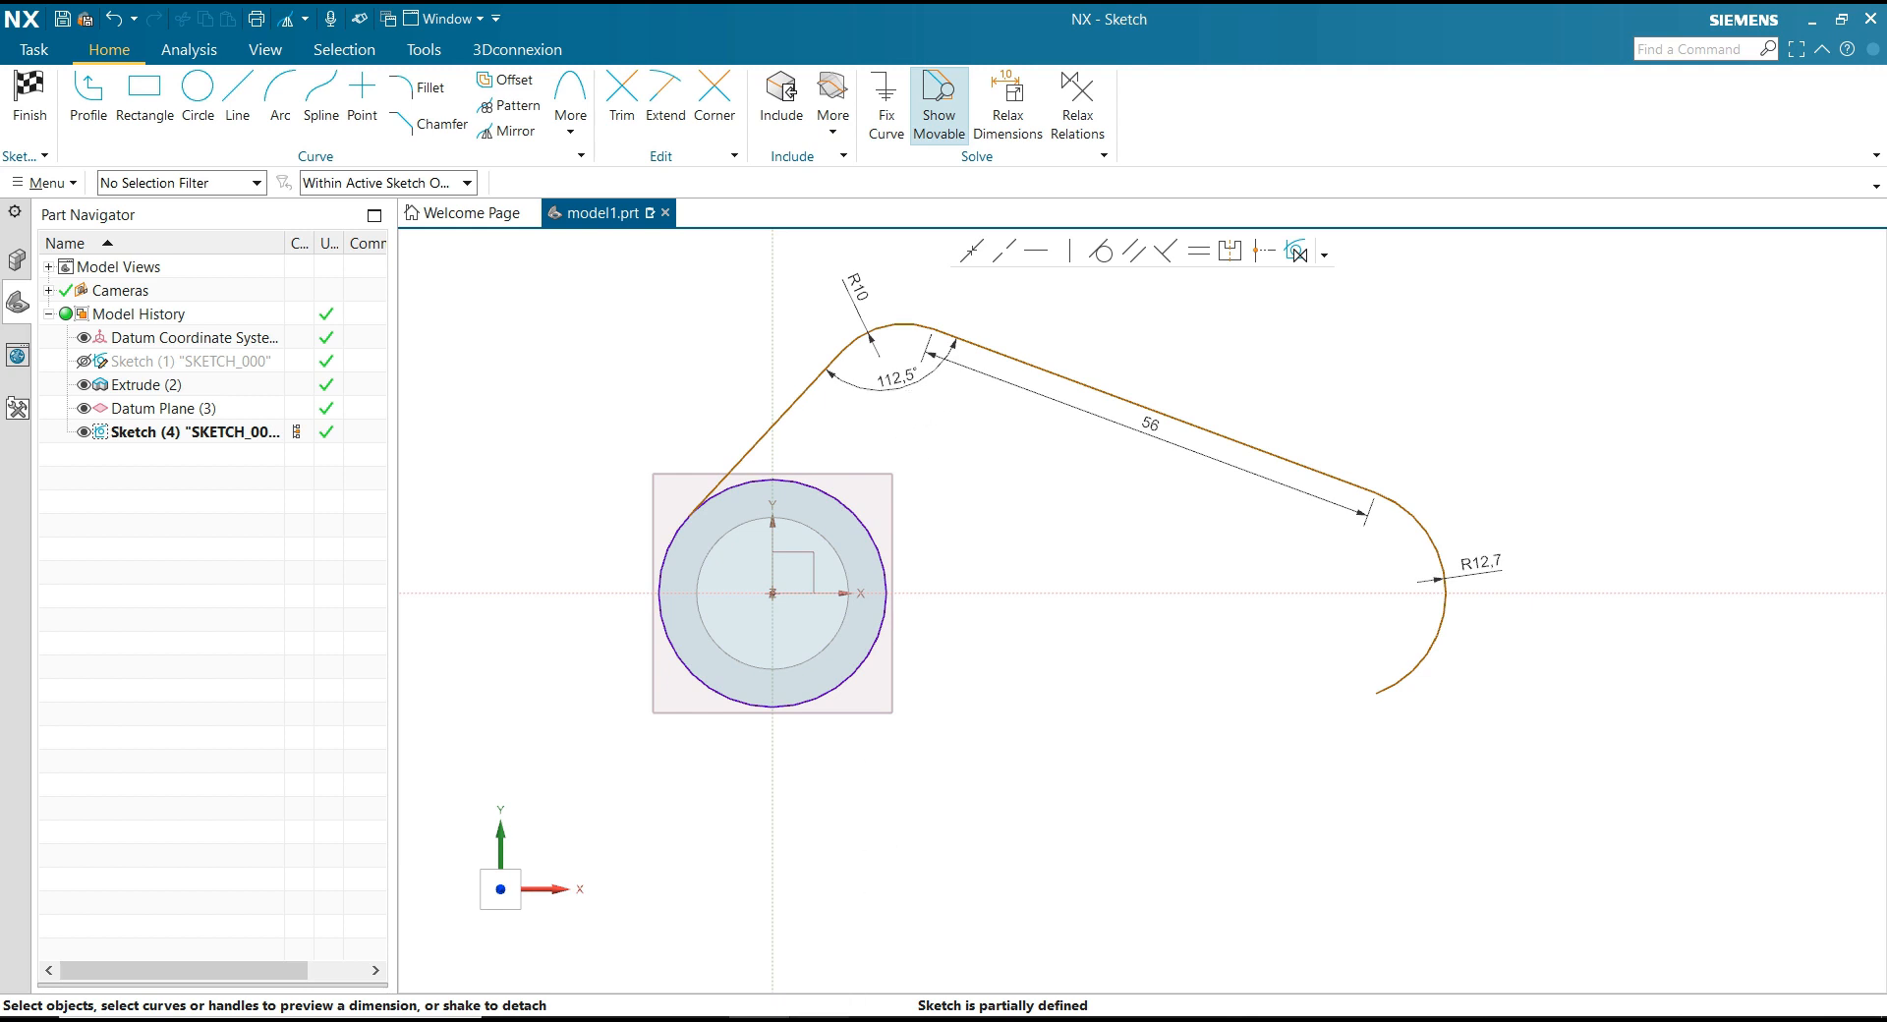
Step: Check the reference drawing in PowerPoint, return to NX and sketch a 6.5 mm diameter circle below the long descending line
{"action": "left_click", "coordinate": [640, 1019]}
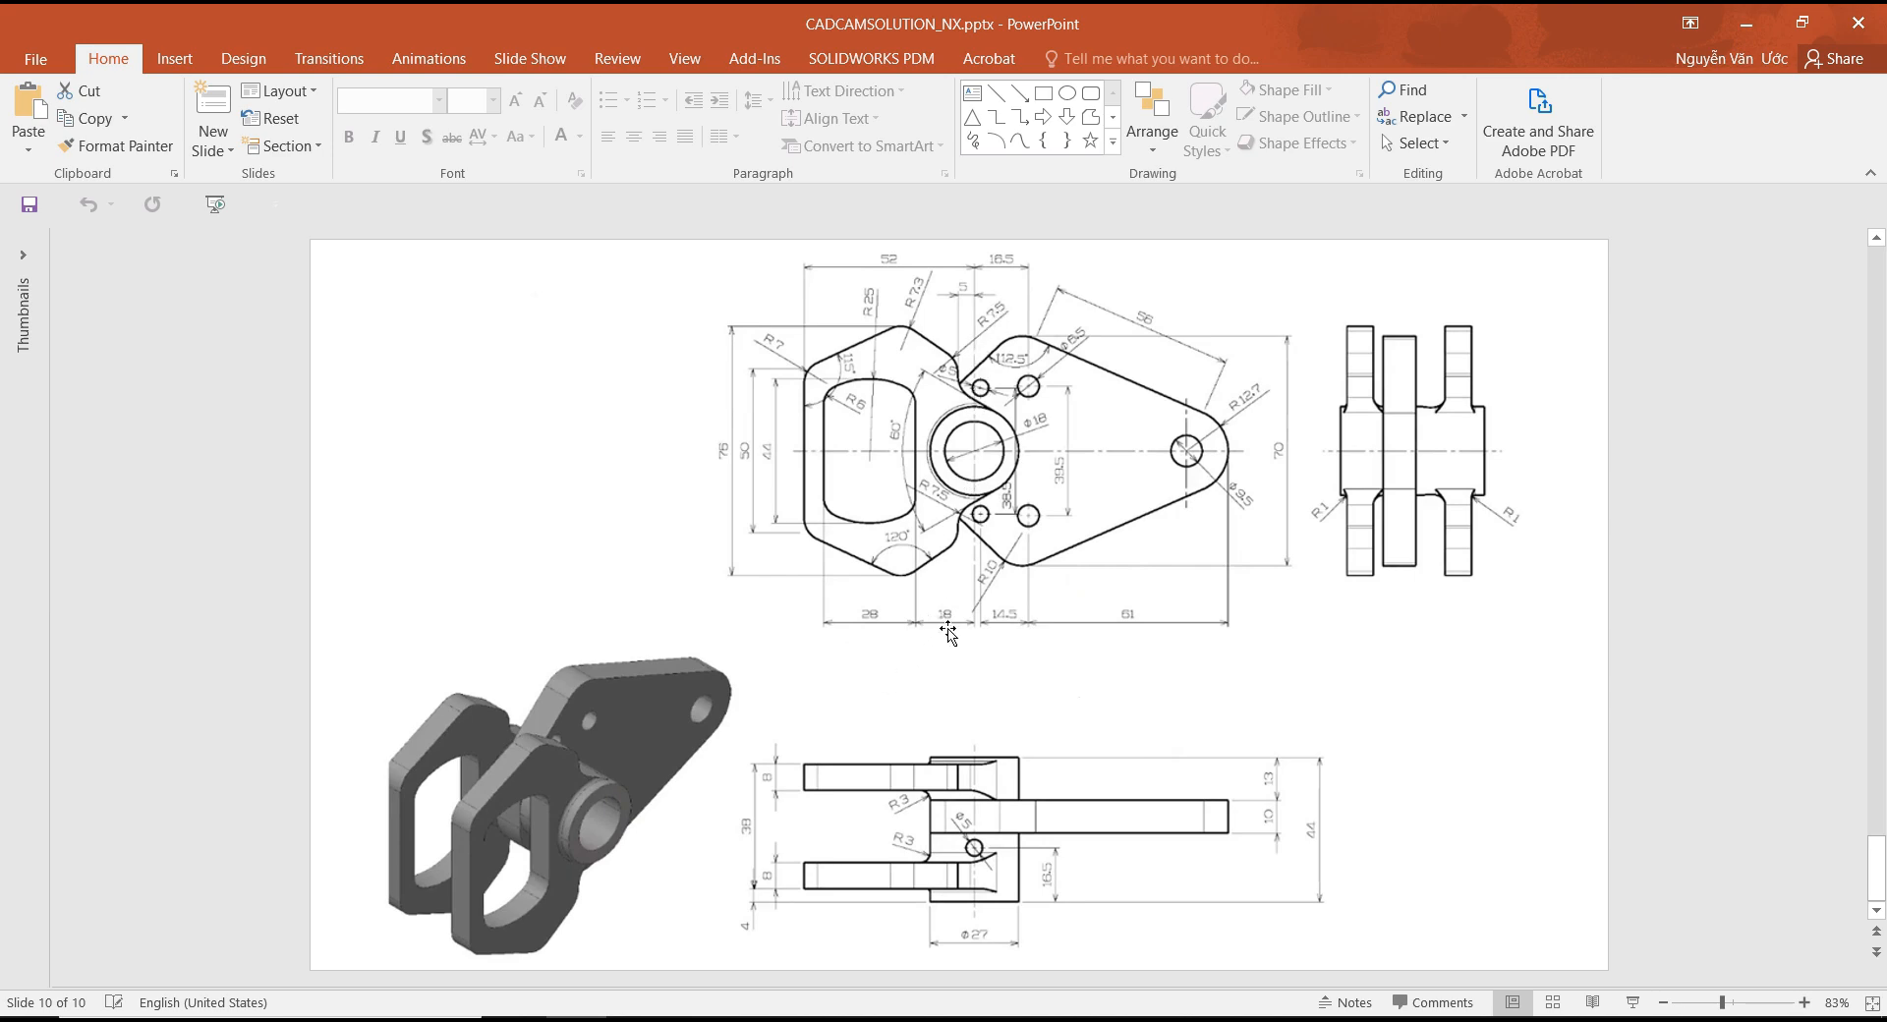
{"action": "left_click", "coordinate": [767, 1019]}
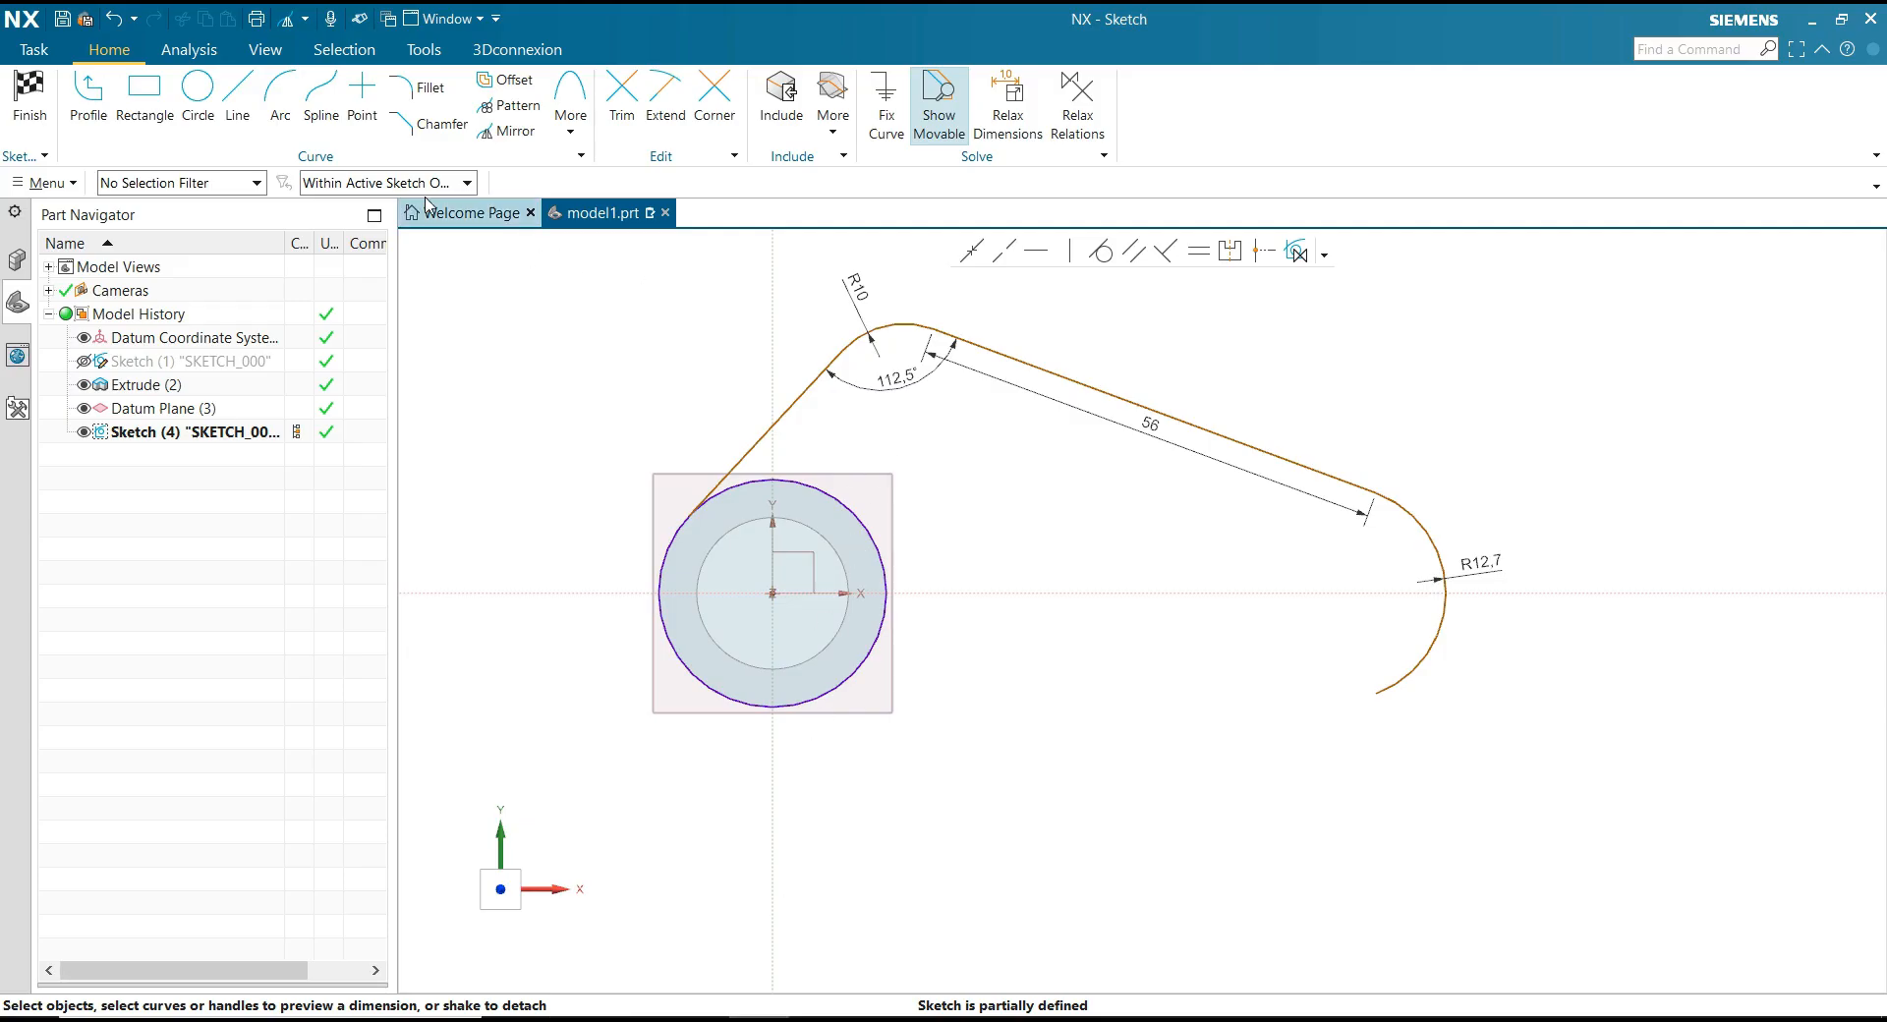
{"action": "left_click", "coordinate": [195, 107]}
{"action": "left_click", "coordinate": [959, 468]}
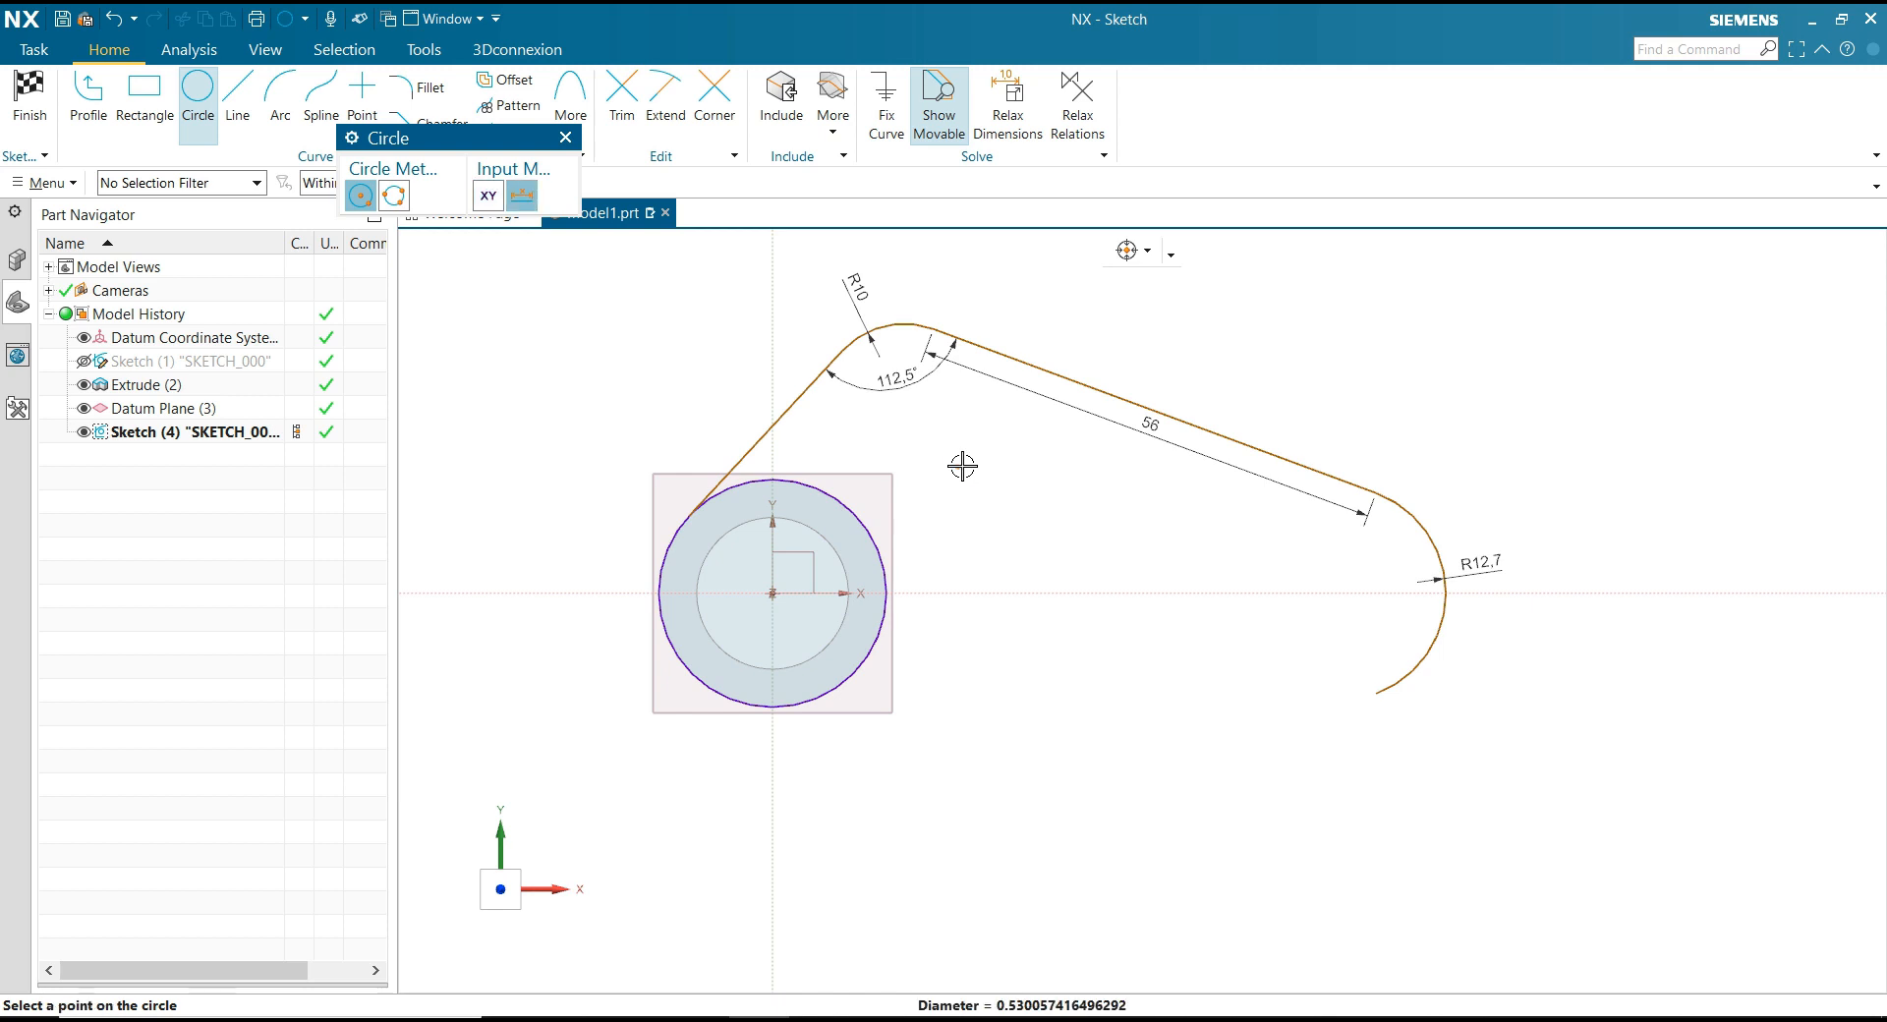
{"action": "type", "text": "6.5"}
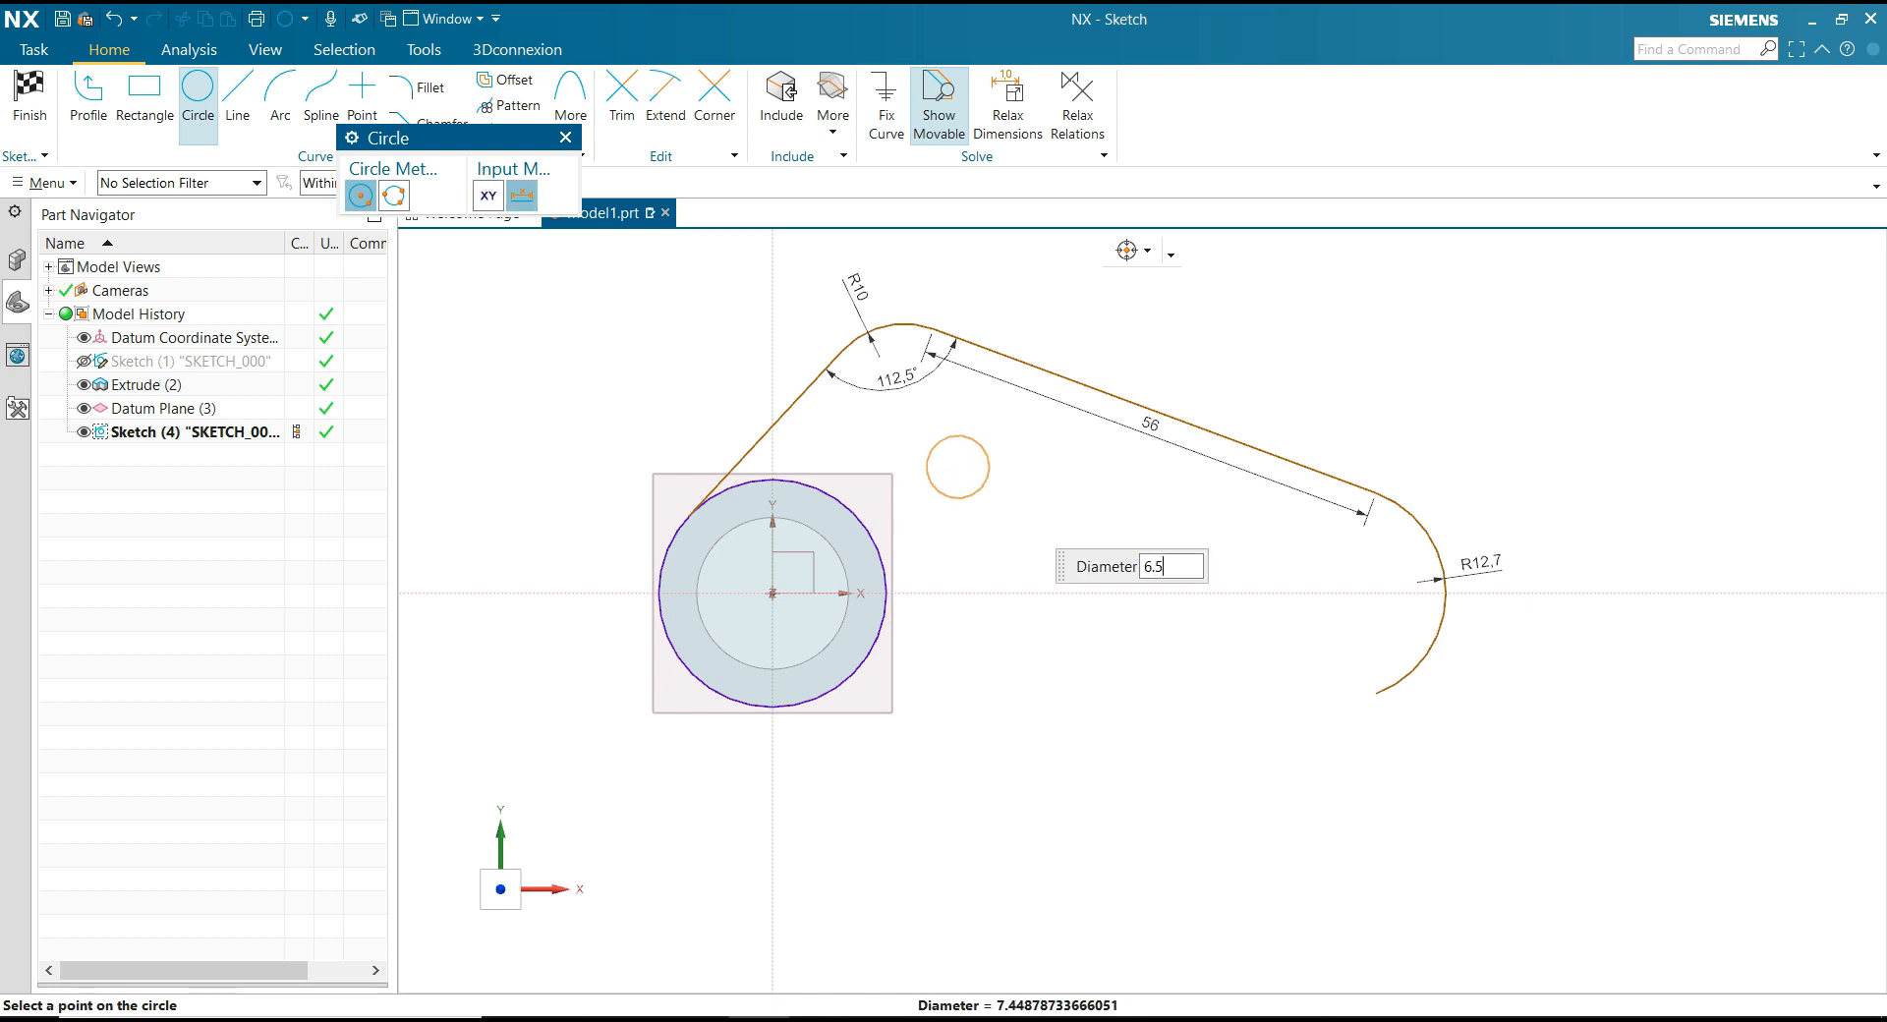
{"action": "key", "text": "Return"}
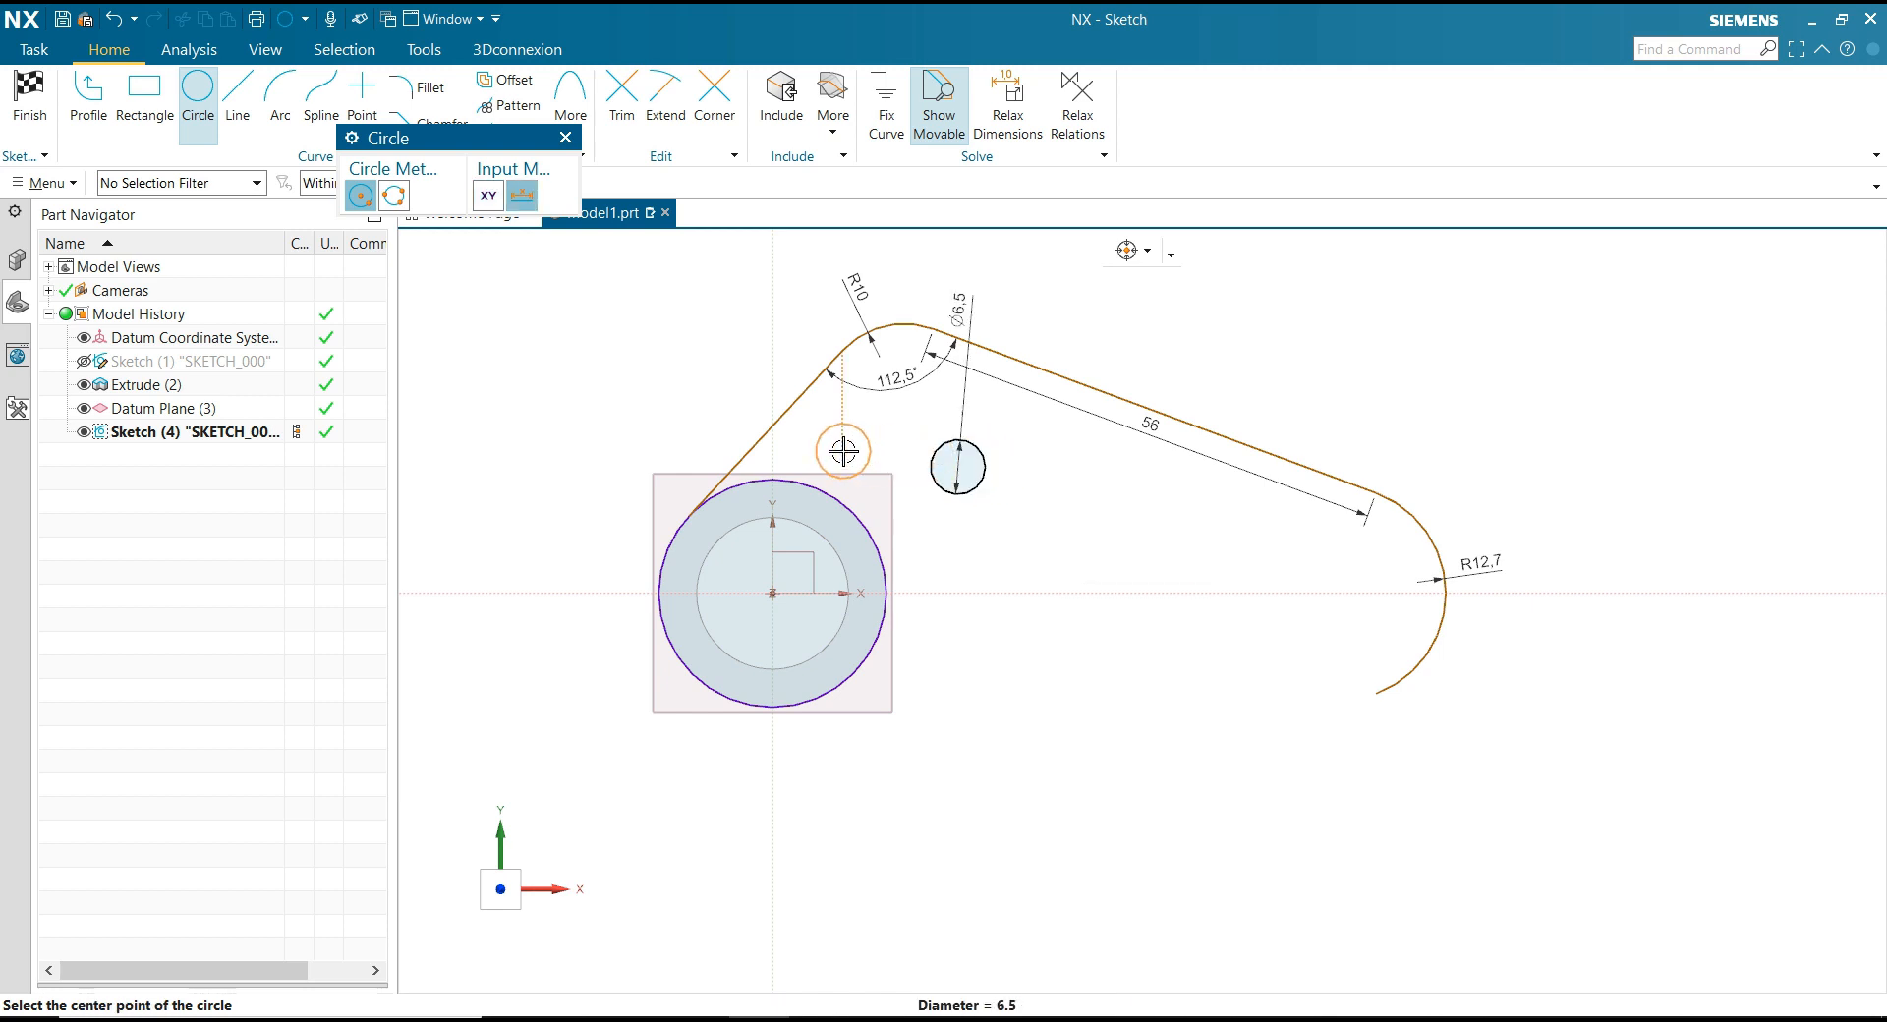
Step: Sketch a 5 mm diameter circle between the rising profile line and the 6.5 mm circle
{"action": "type", "text": "5"}
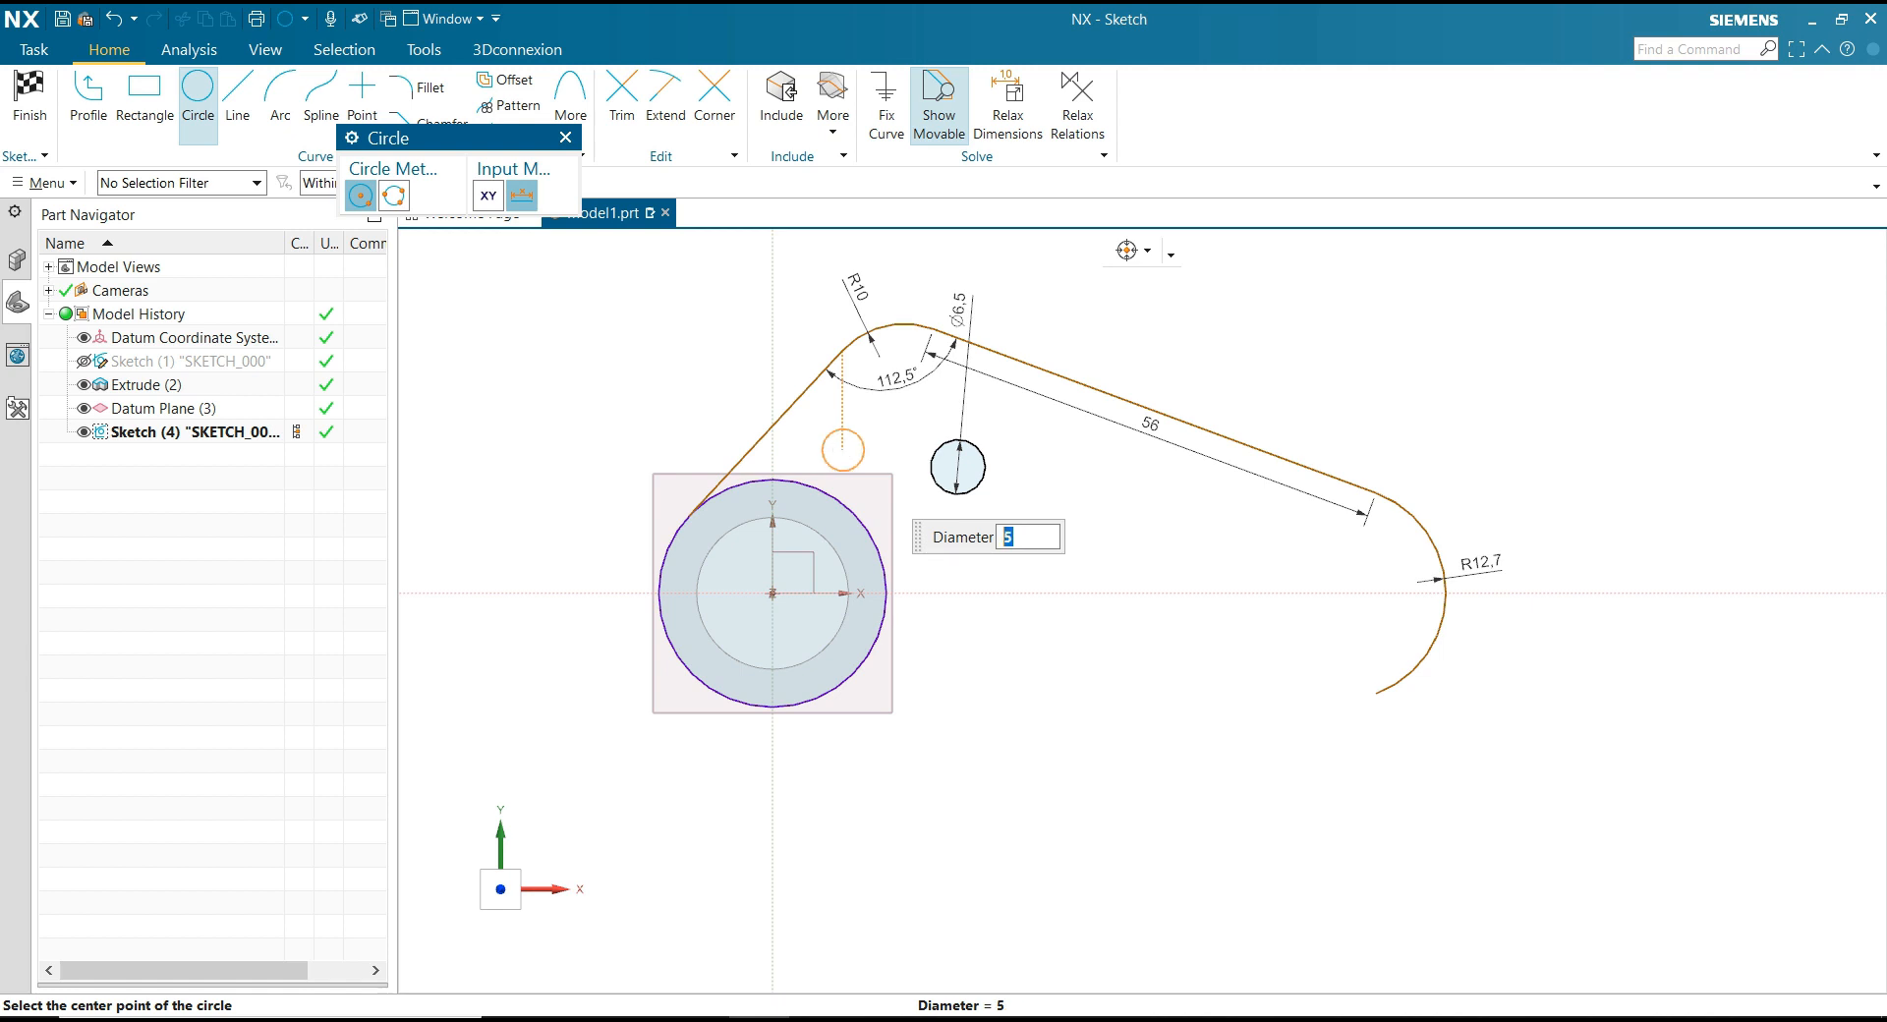
{"action": "left_click", "coordinate": [843, 449]}
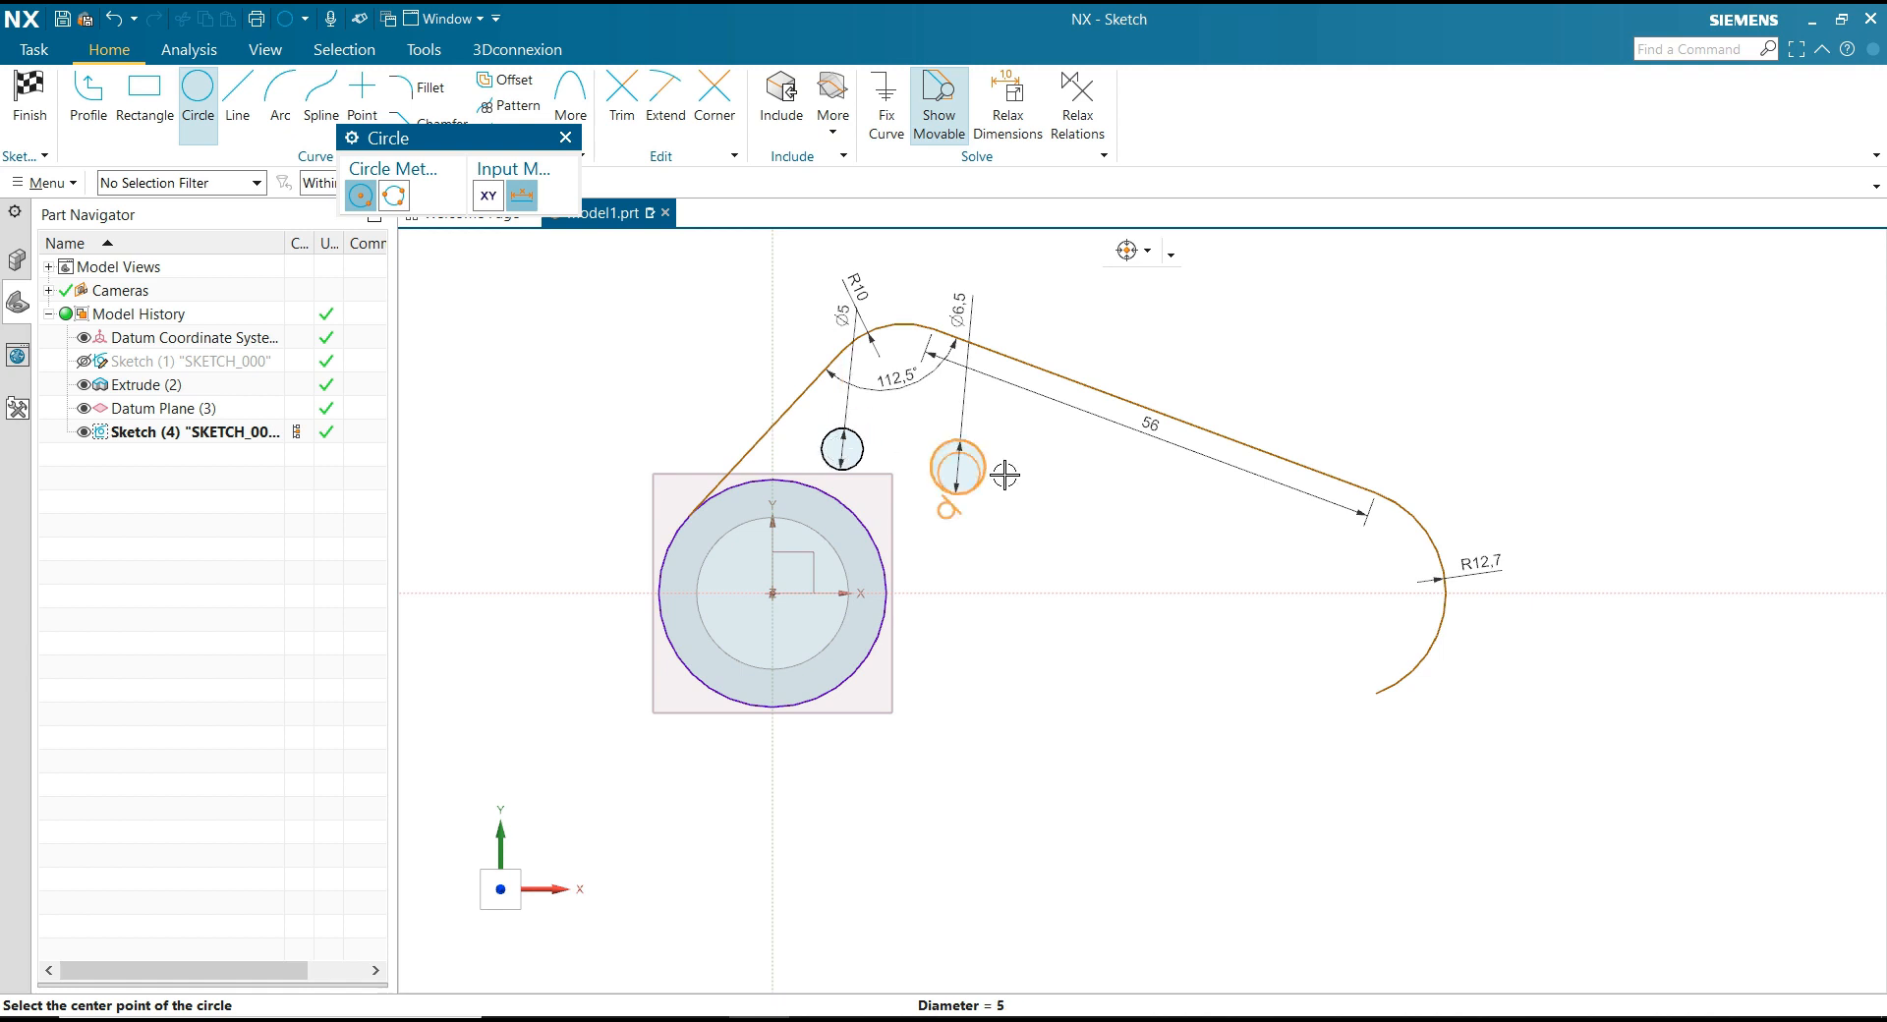
{"action": "key", "text": "Escape"}
{"action": "key", "text": "Escape"}
{"action": "scroll", "coordinate": [1051, 467], "scroll_direction": "down", "scroll_amount": 1}
{"action": "scroll", "coordinate": [1012, 523], "scroll_direction": "up", "scroll_amount": 1}
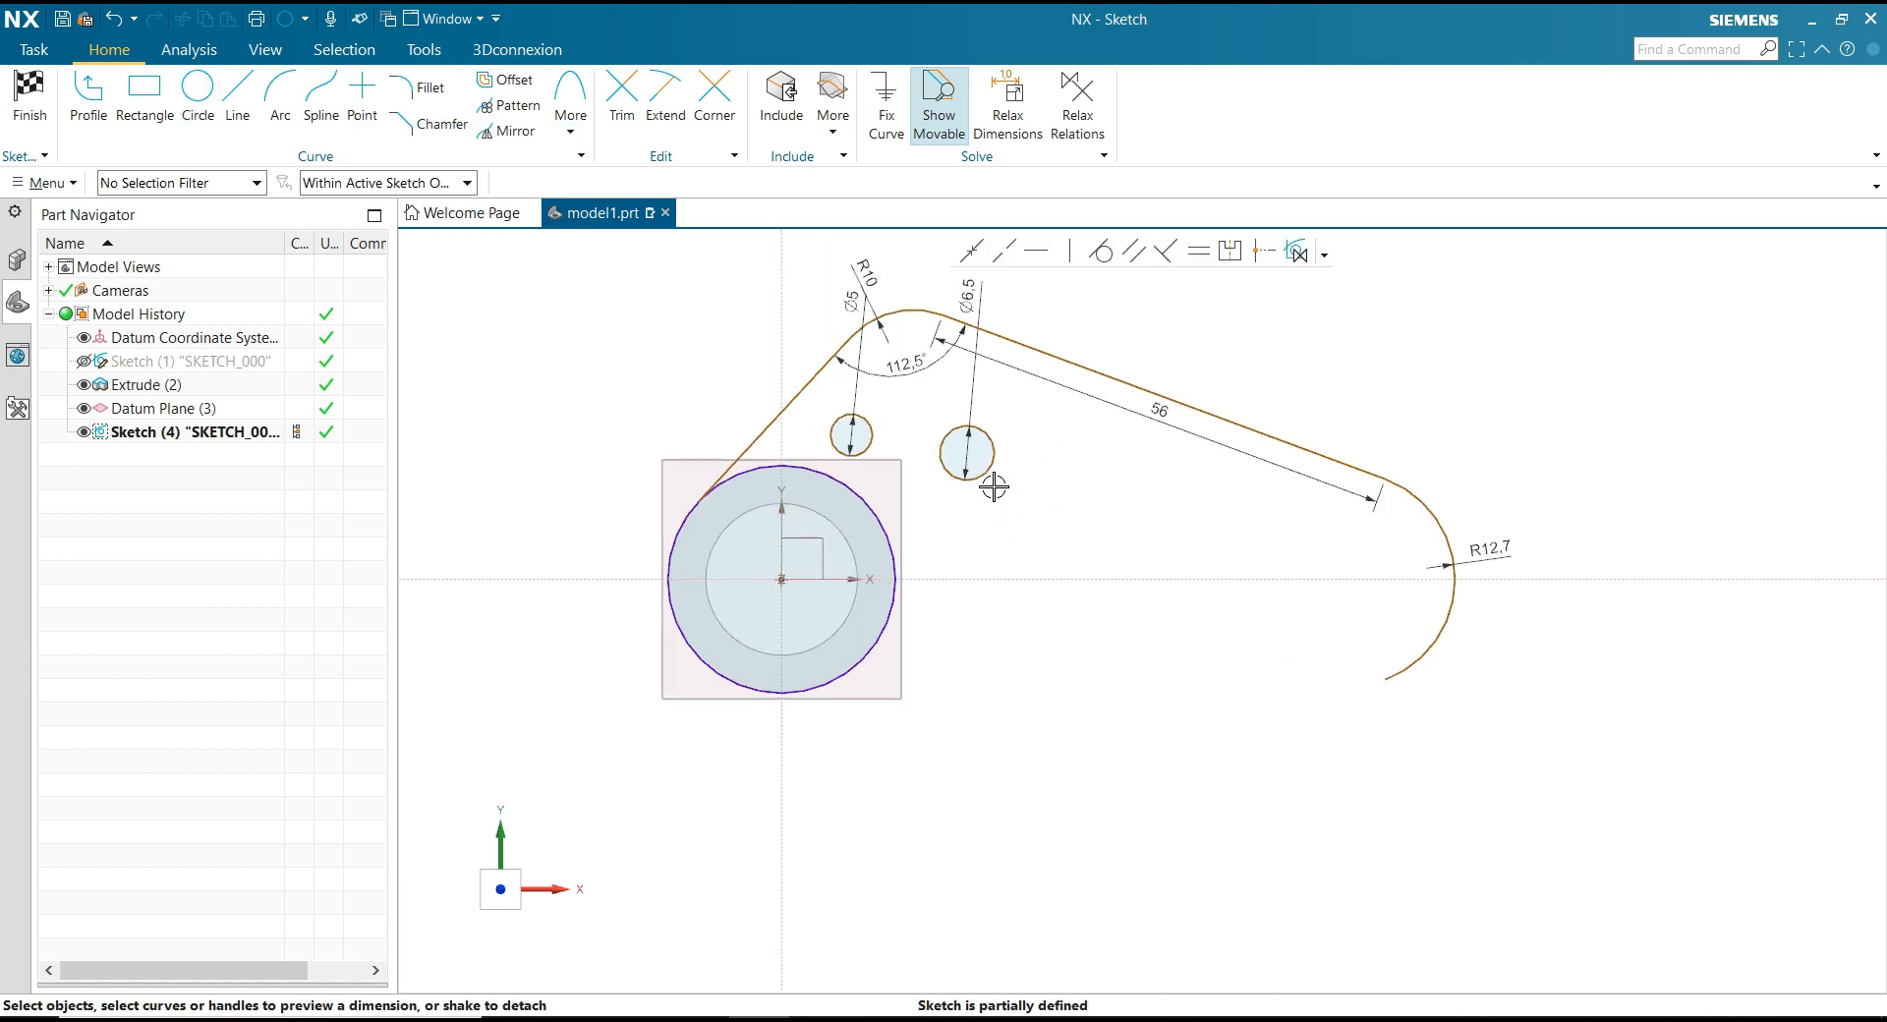
Step: Dimension the 6.5 mm circle's centre height above the horizontal sketch axis to 39.5/2 mm
{"action": "left_click", "coordinate": [967, 453]}
{"action": "left_click", "coordinate": [993, 578]}
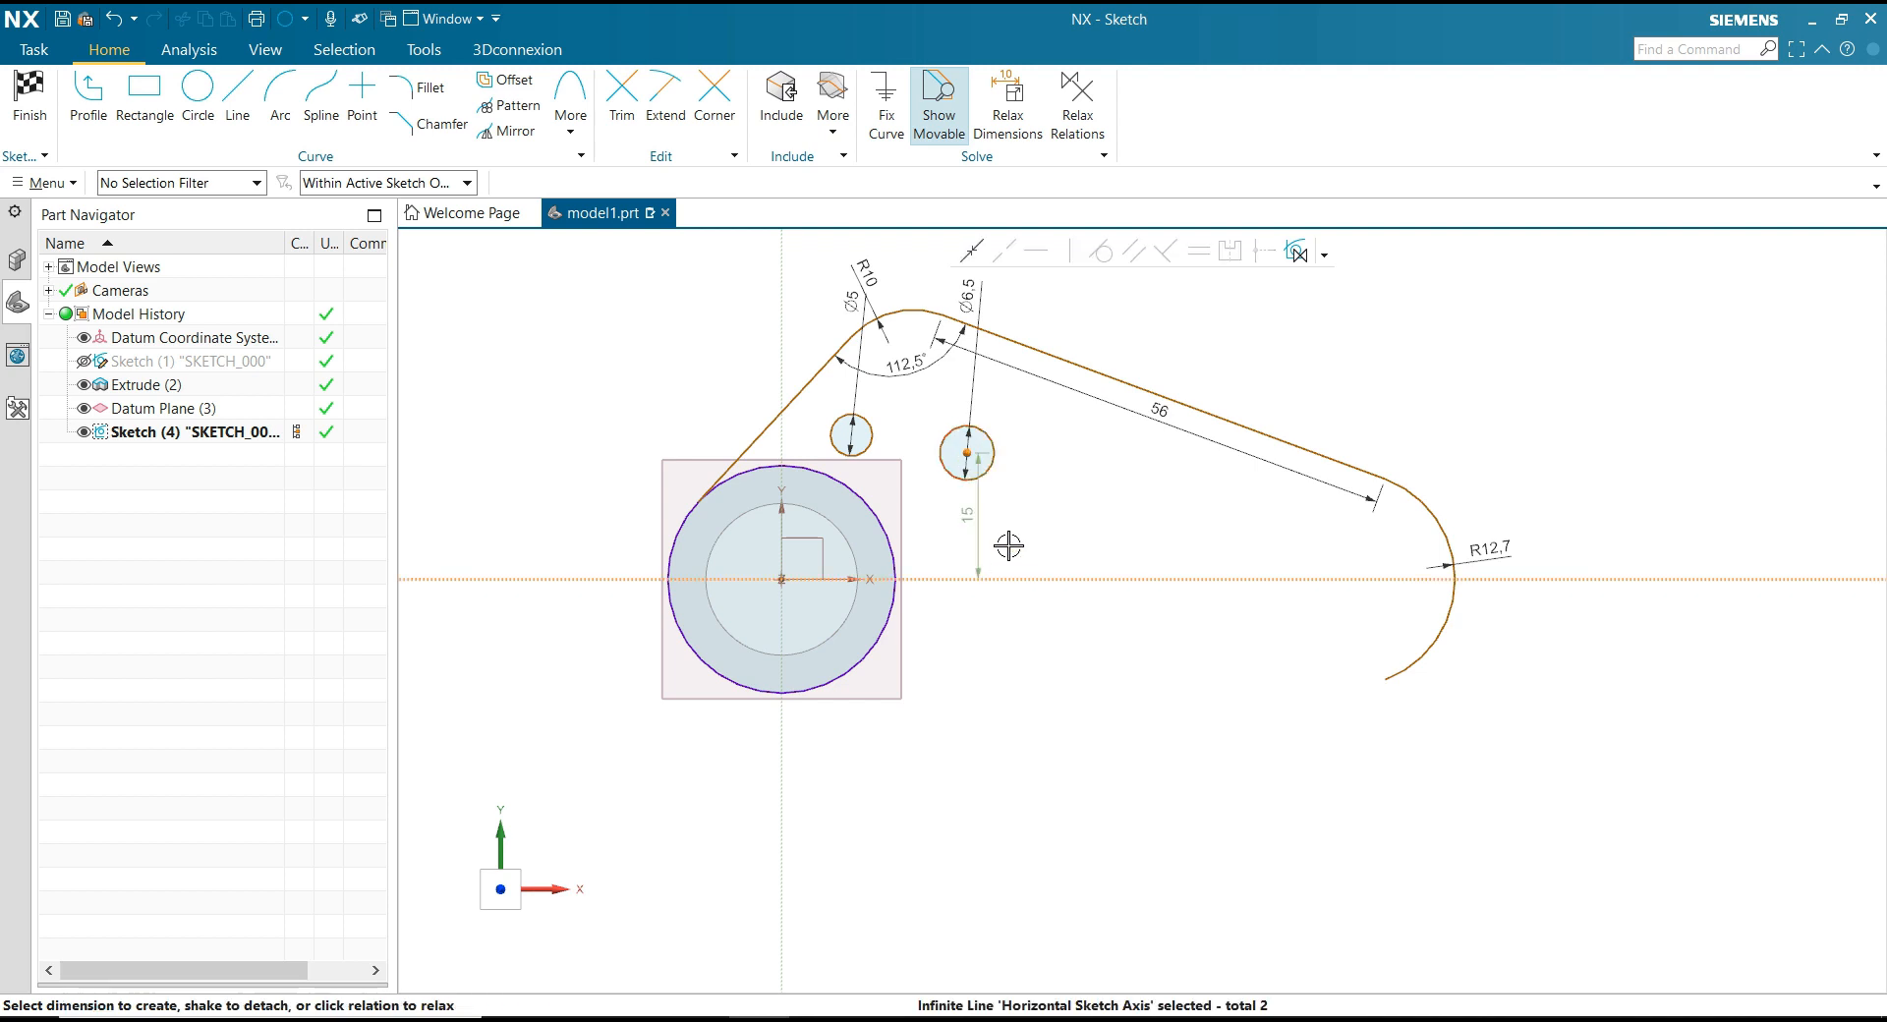
{"action": "left_click", "coordinate": [1061, 522]}
{"action": "type", "text": "3"}
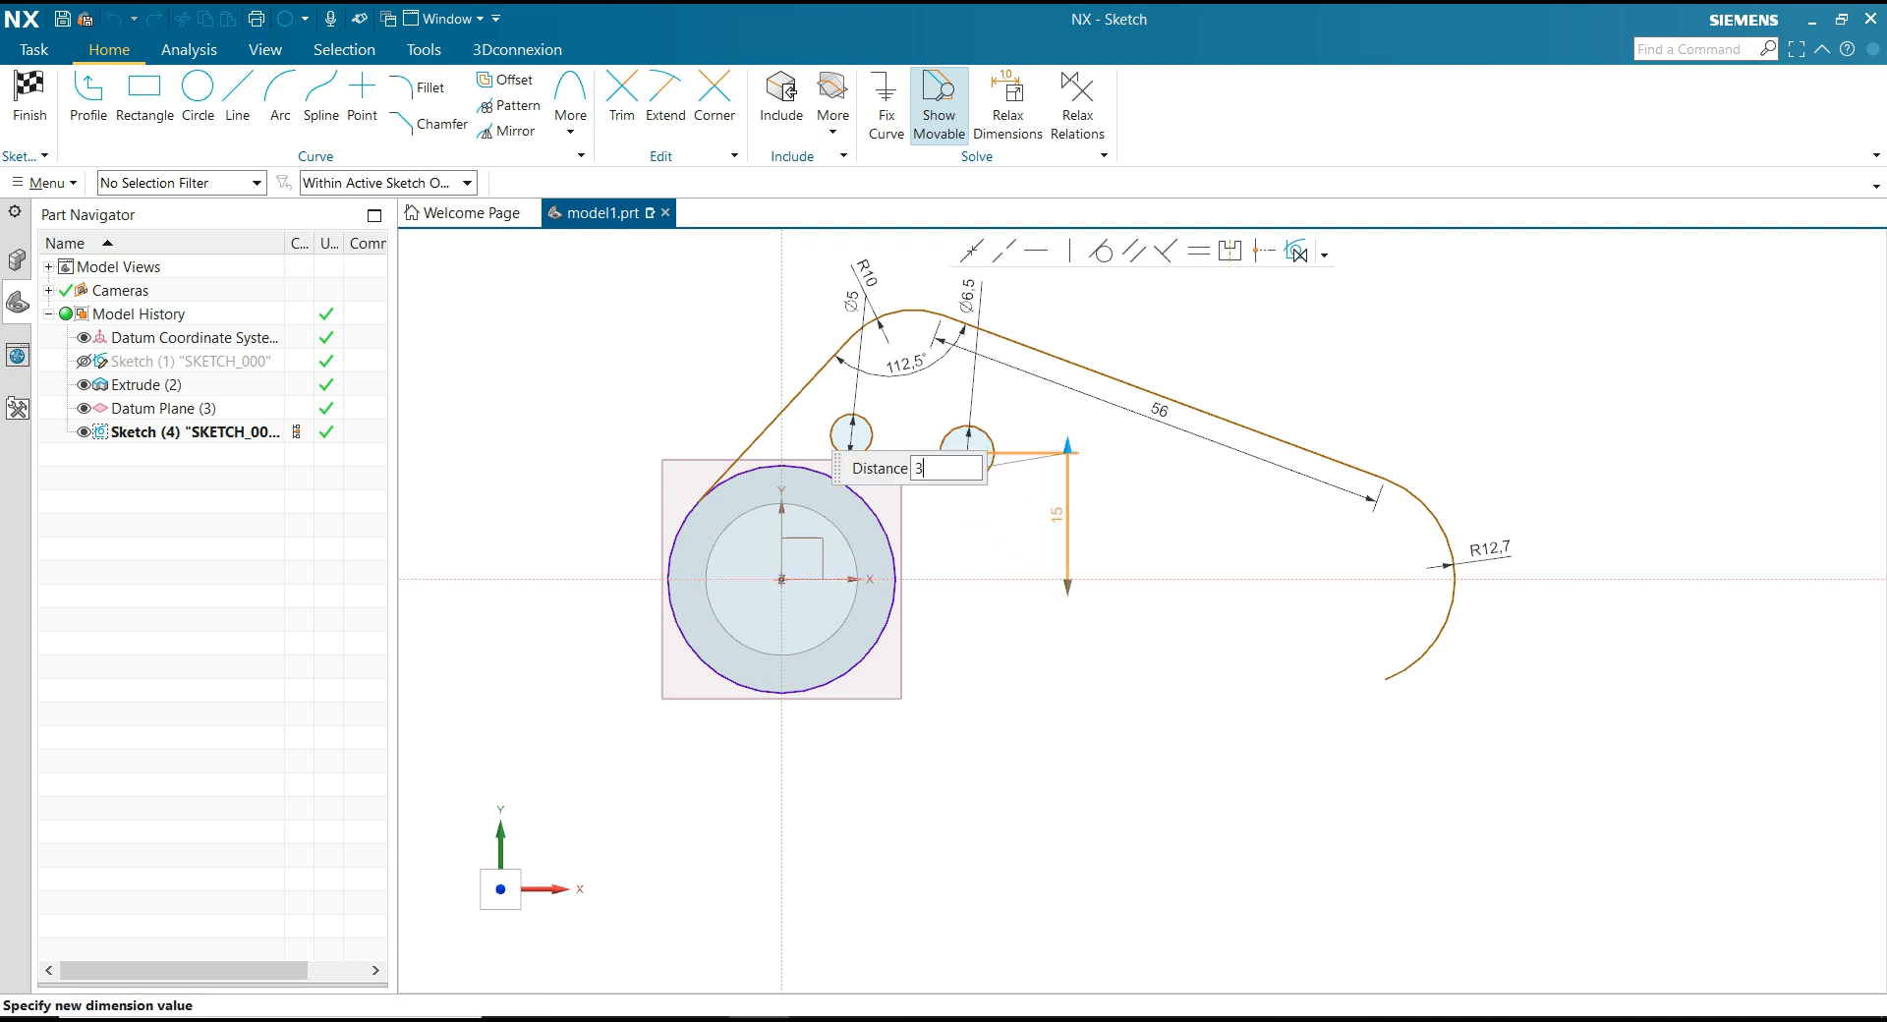
{"action": "type", "text": "9.5/2"}
{"action": "key", "text": "Return"}
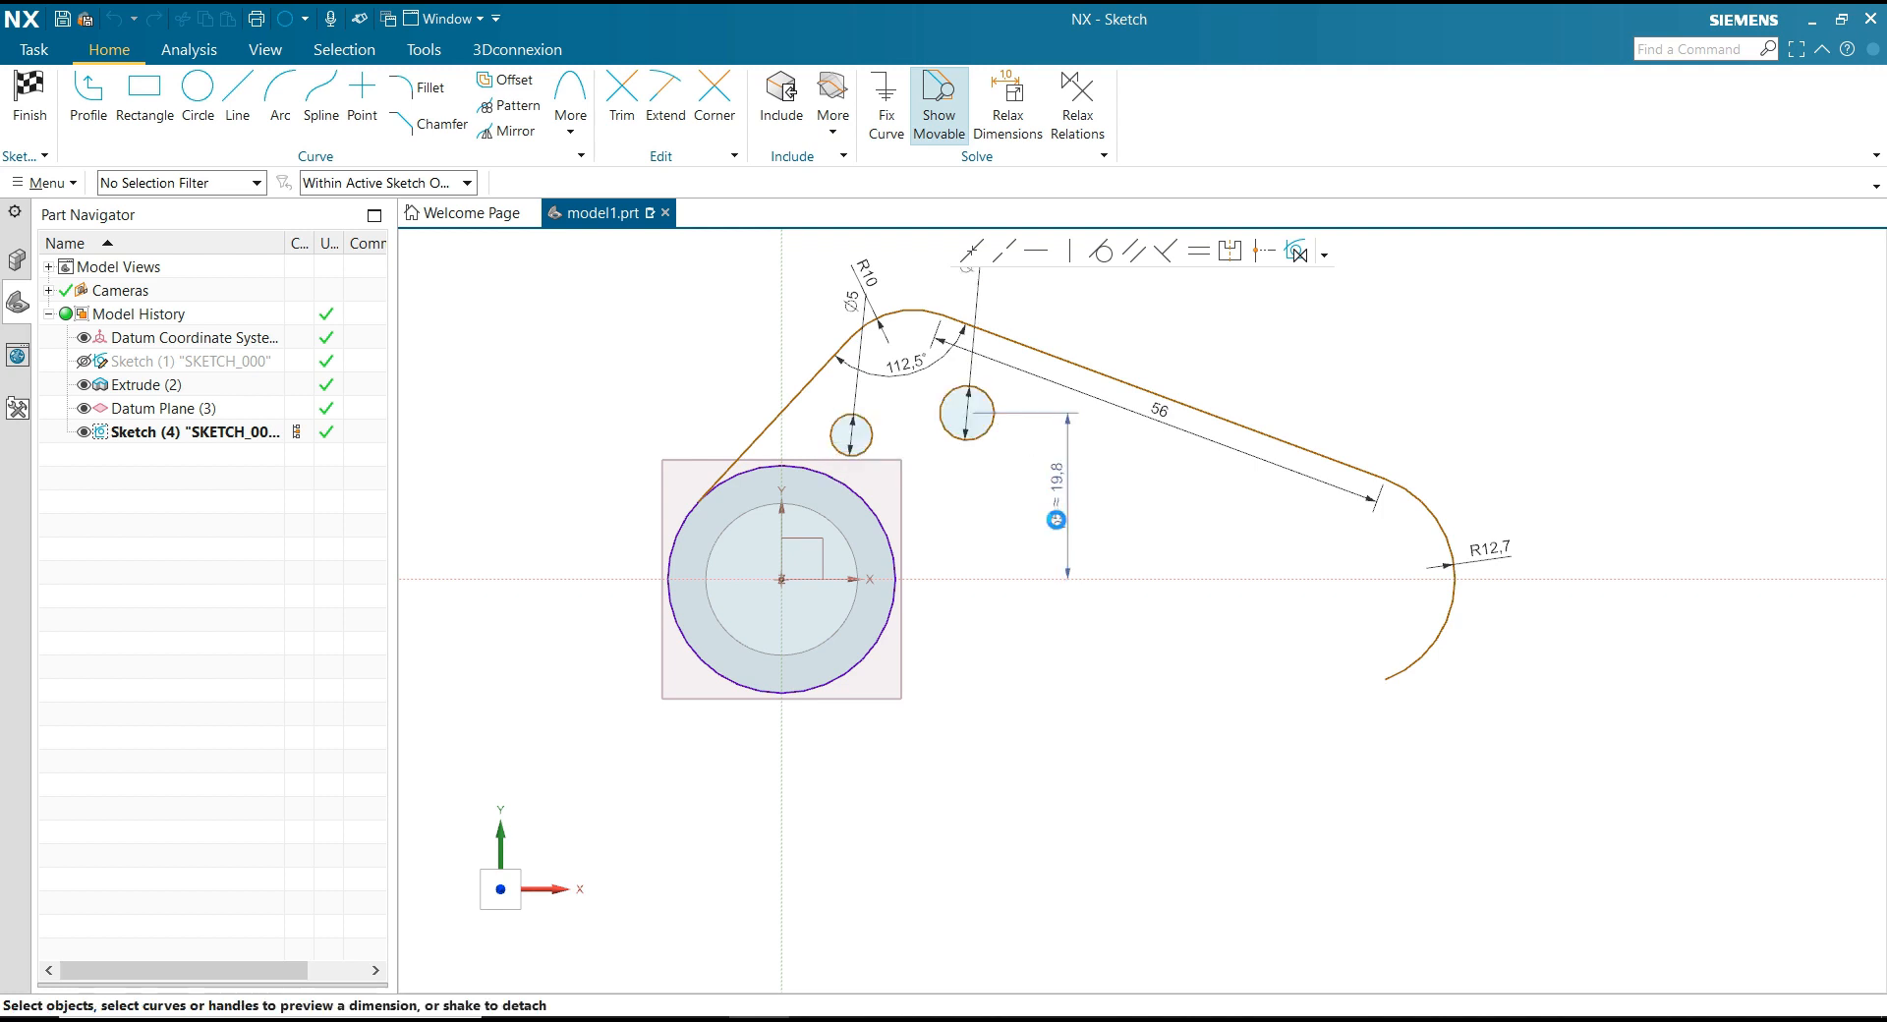
{"action": "key", "text": "Return"}
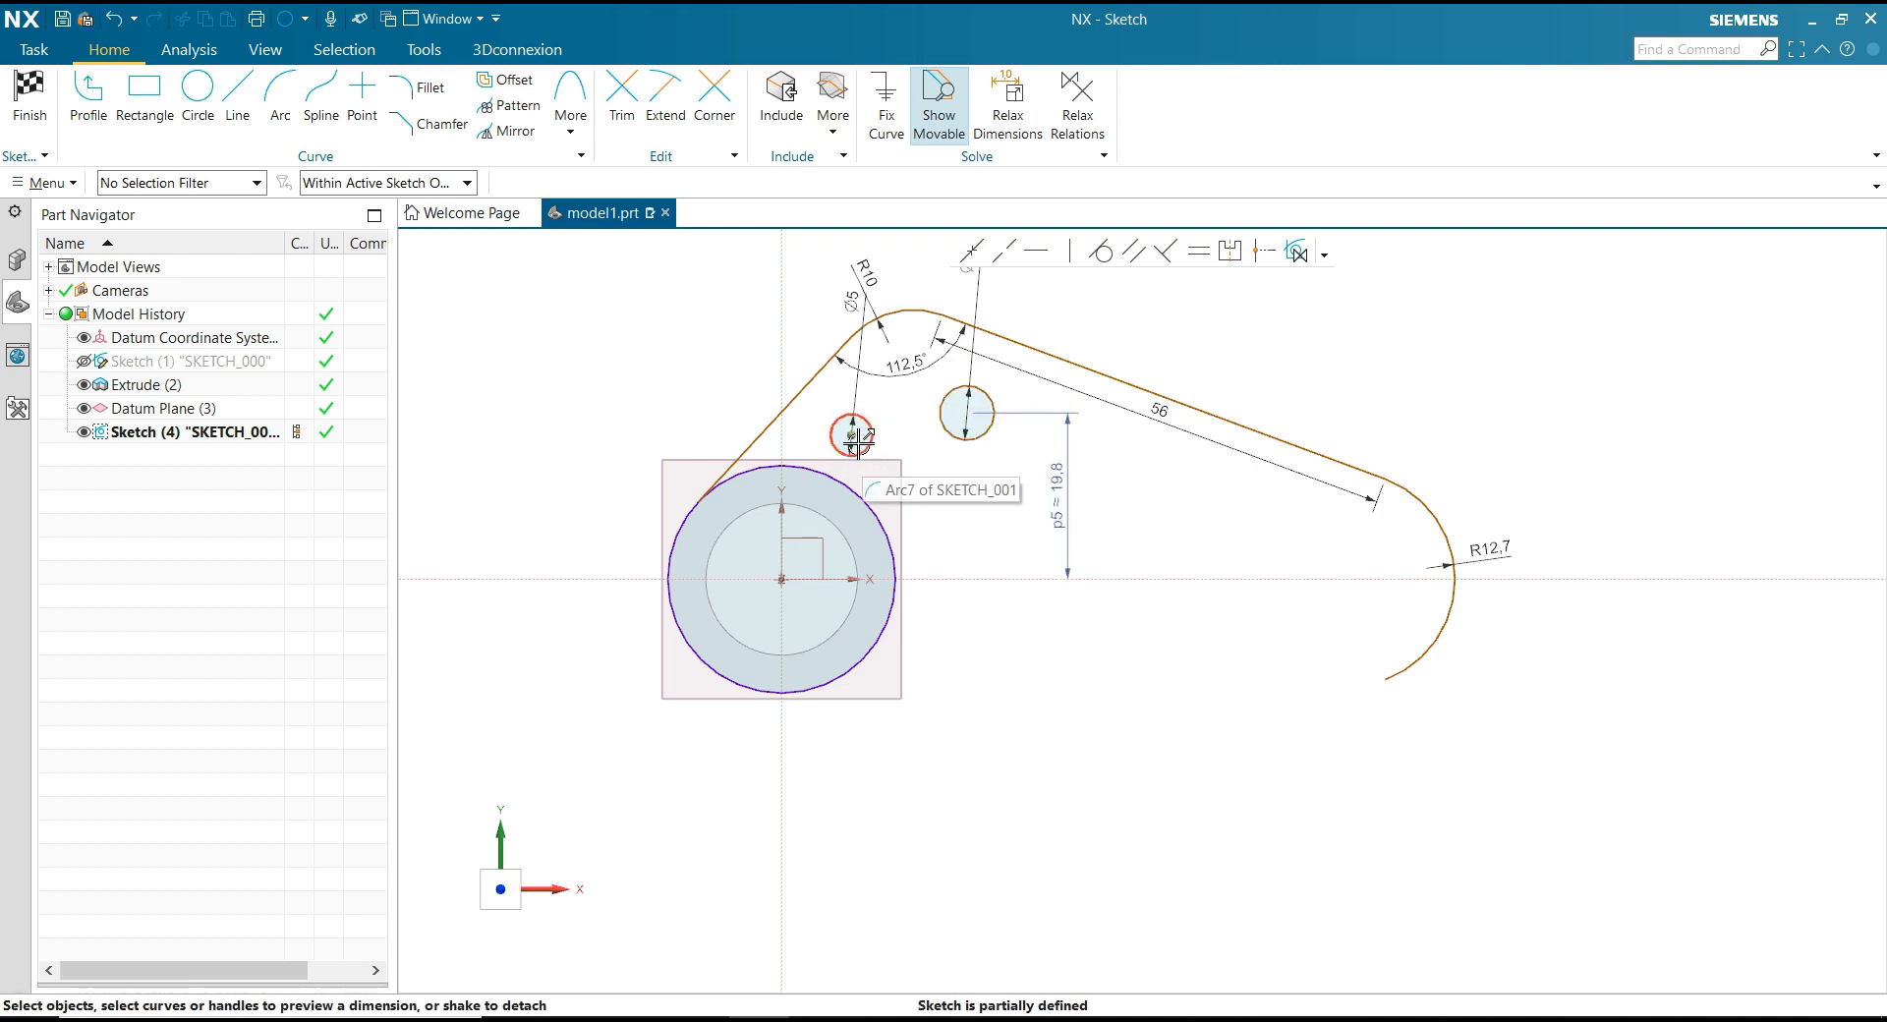
Step: Dimension the 5 mm circle's centre height above the horizontal sketch axis to 38.5/2 mm
{"action": "left_click", "coordinate": [851, 434]}
{"action": "left_click", "coordinate": [976, 582]}
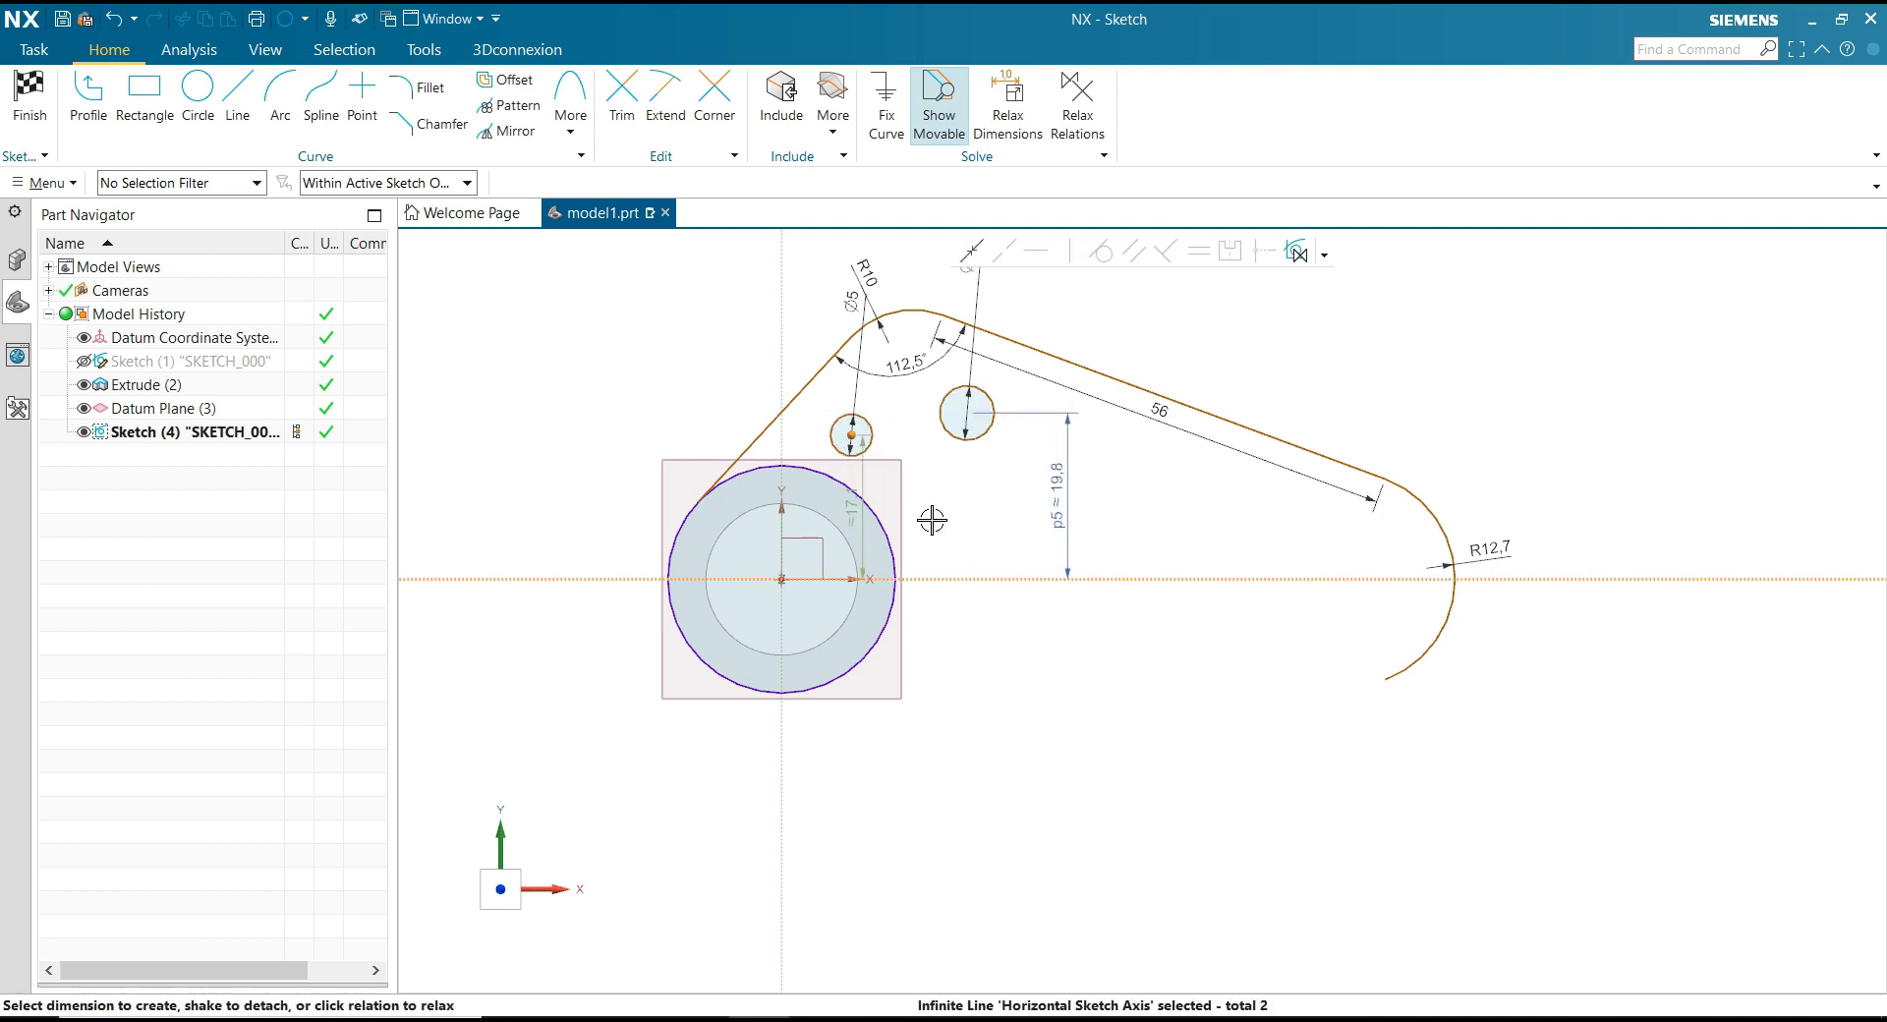
{"action": "left_click", "coordinate": [853, 550]}
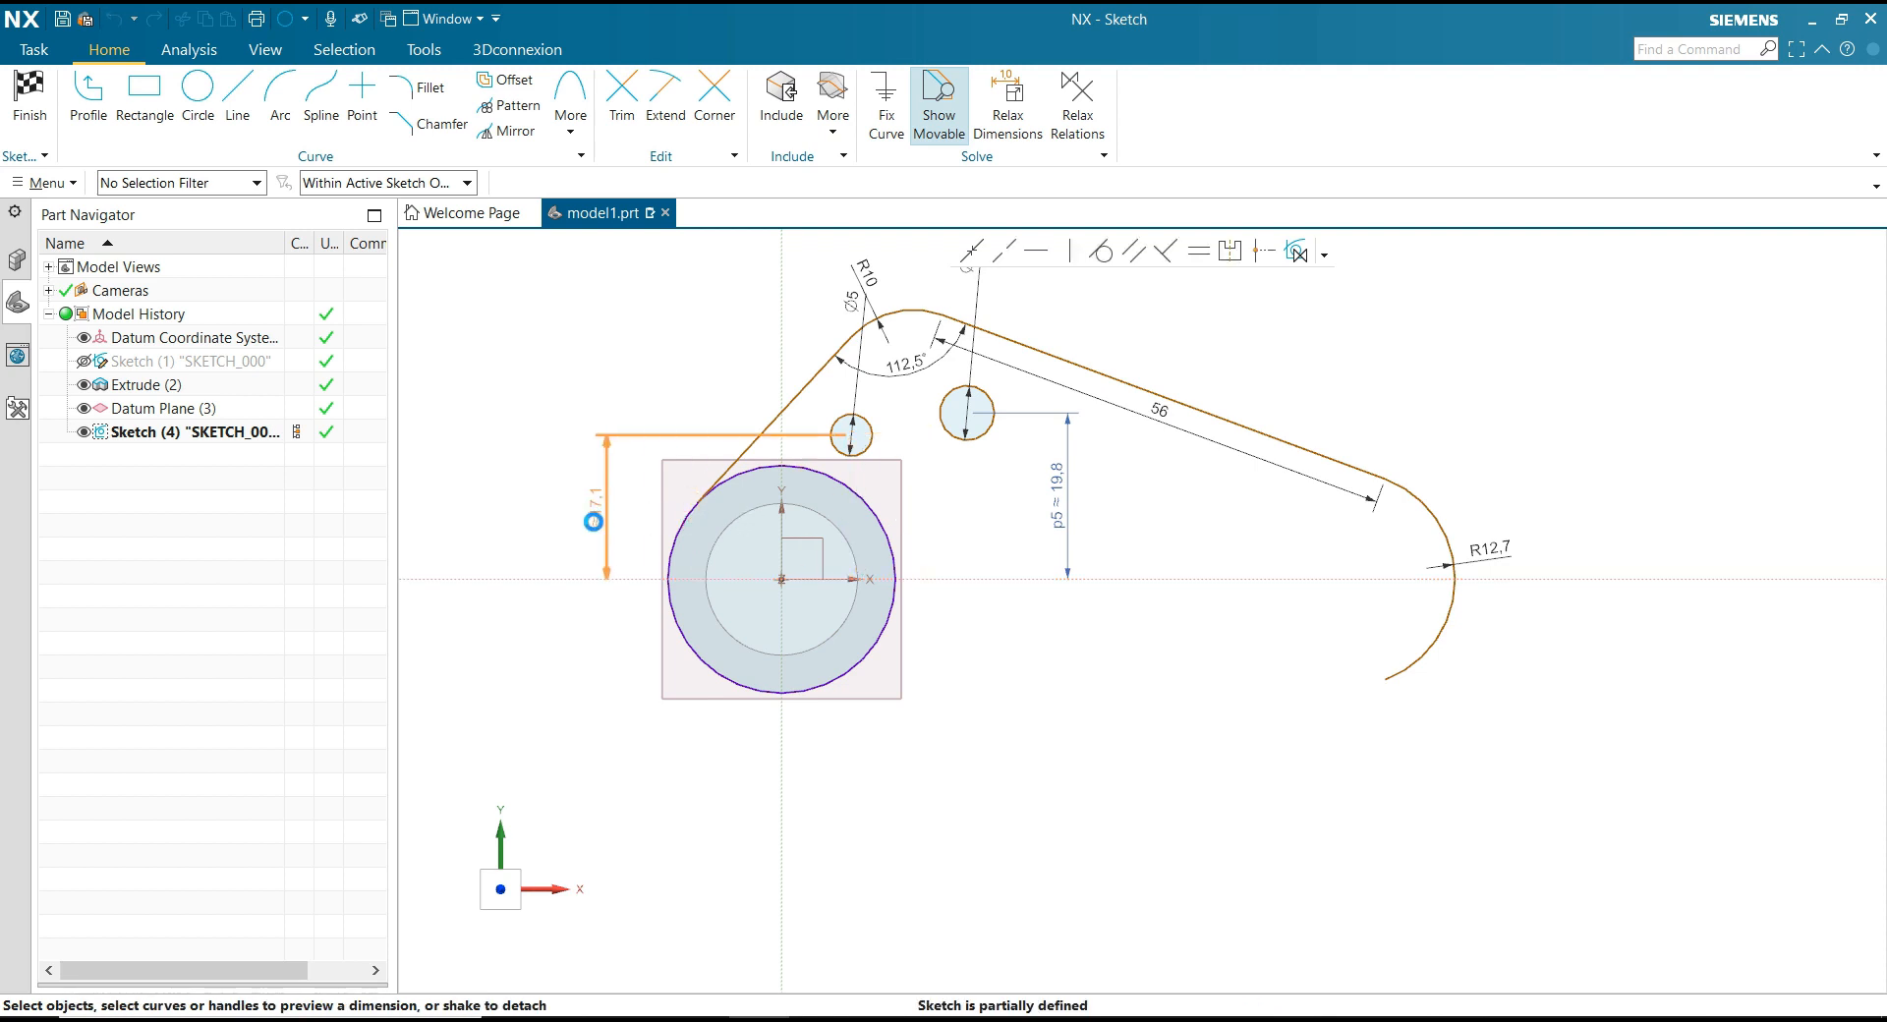
{"action": "left_click", "coordinate": [596, 519]}
{"action": "type", "text": "38.5"}
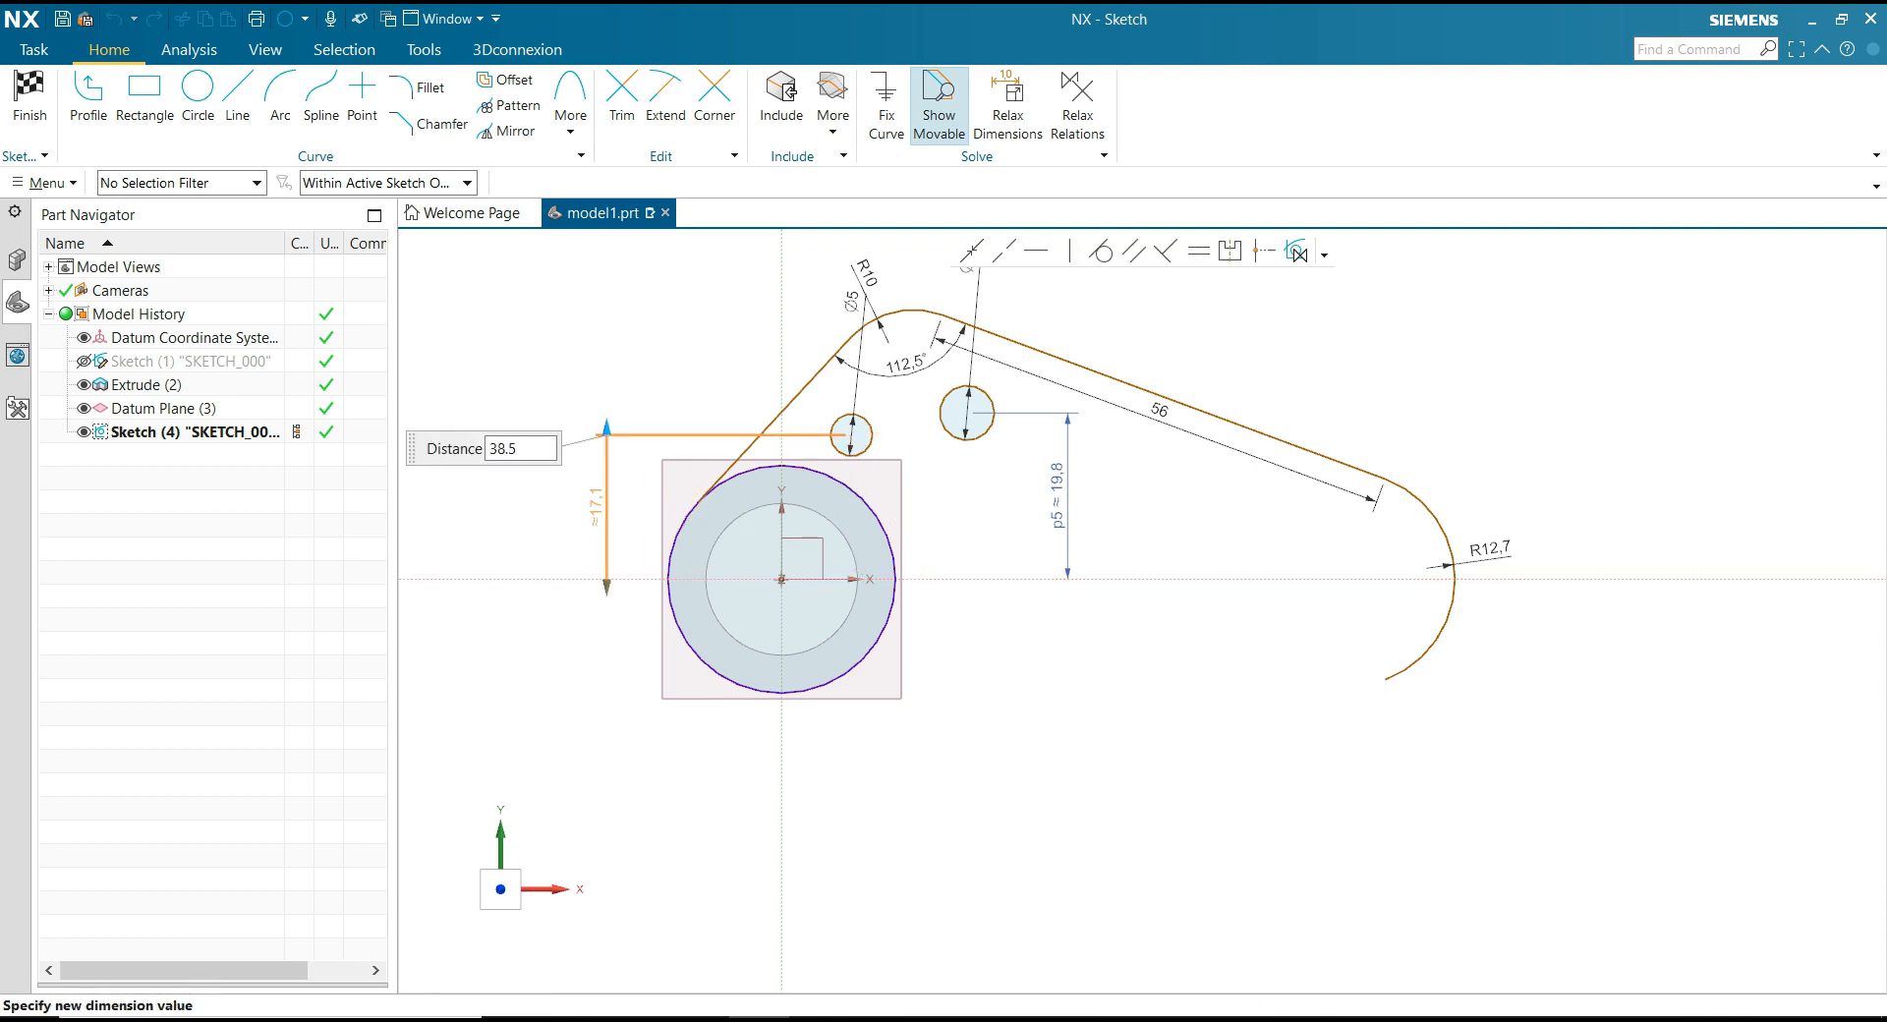
{"action": "type", "text": "/2"}
{"action": "key", "text": "Return"}
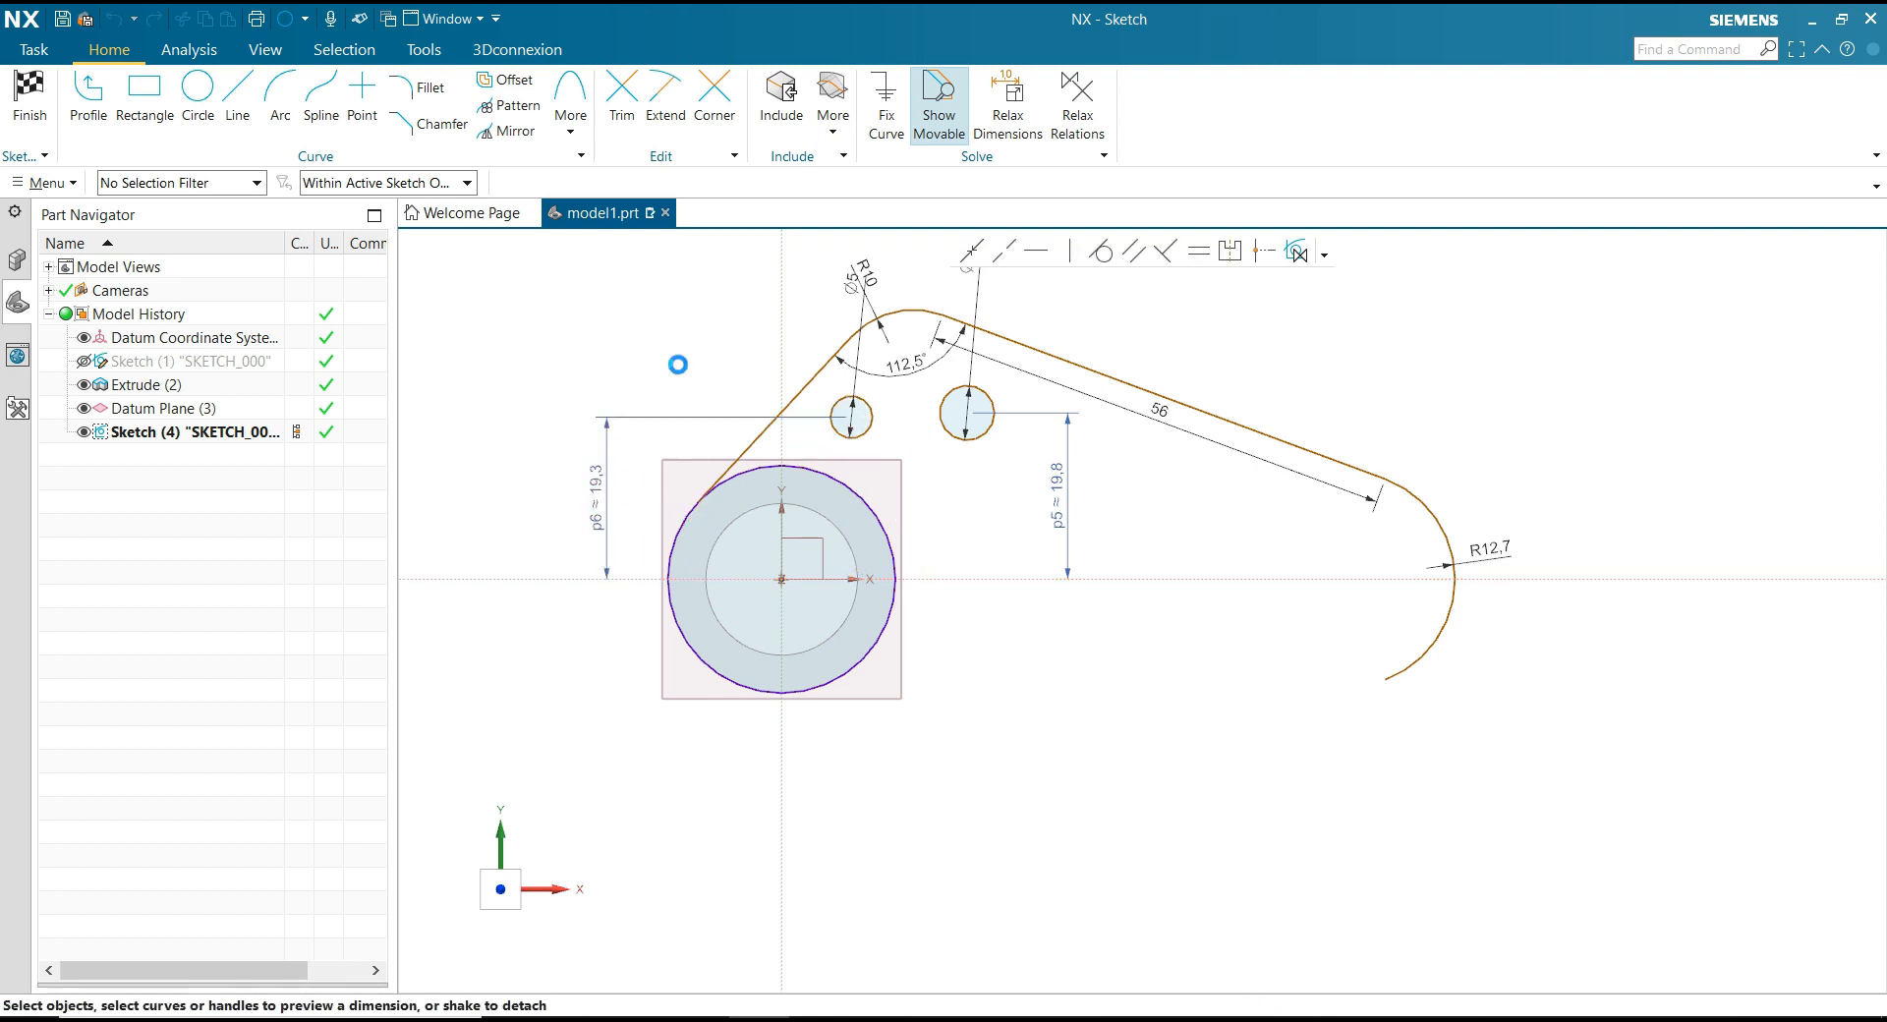
Step: Dimension the horizontal distance from the vertical sketch axis to the 6.5 mm circle's centre to 20.5 mm
{"action": "middle_click_drag", "start_coordinate": [924, 282], "coordinate": [910, 428], "text": "shift"}
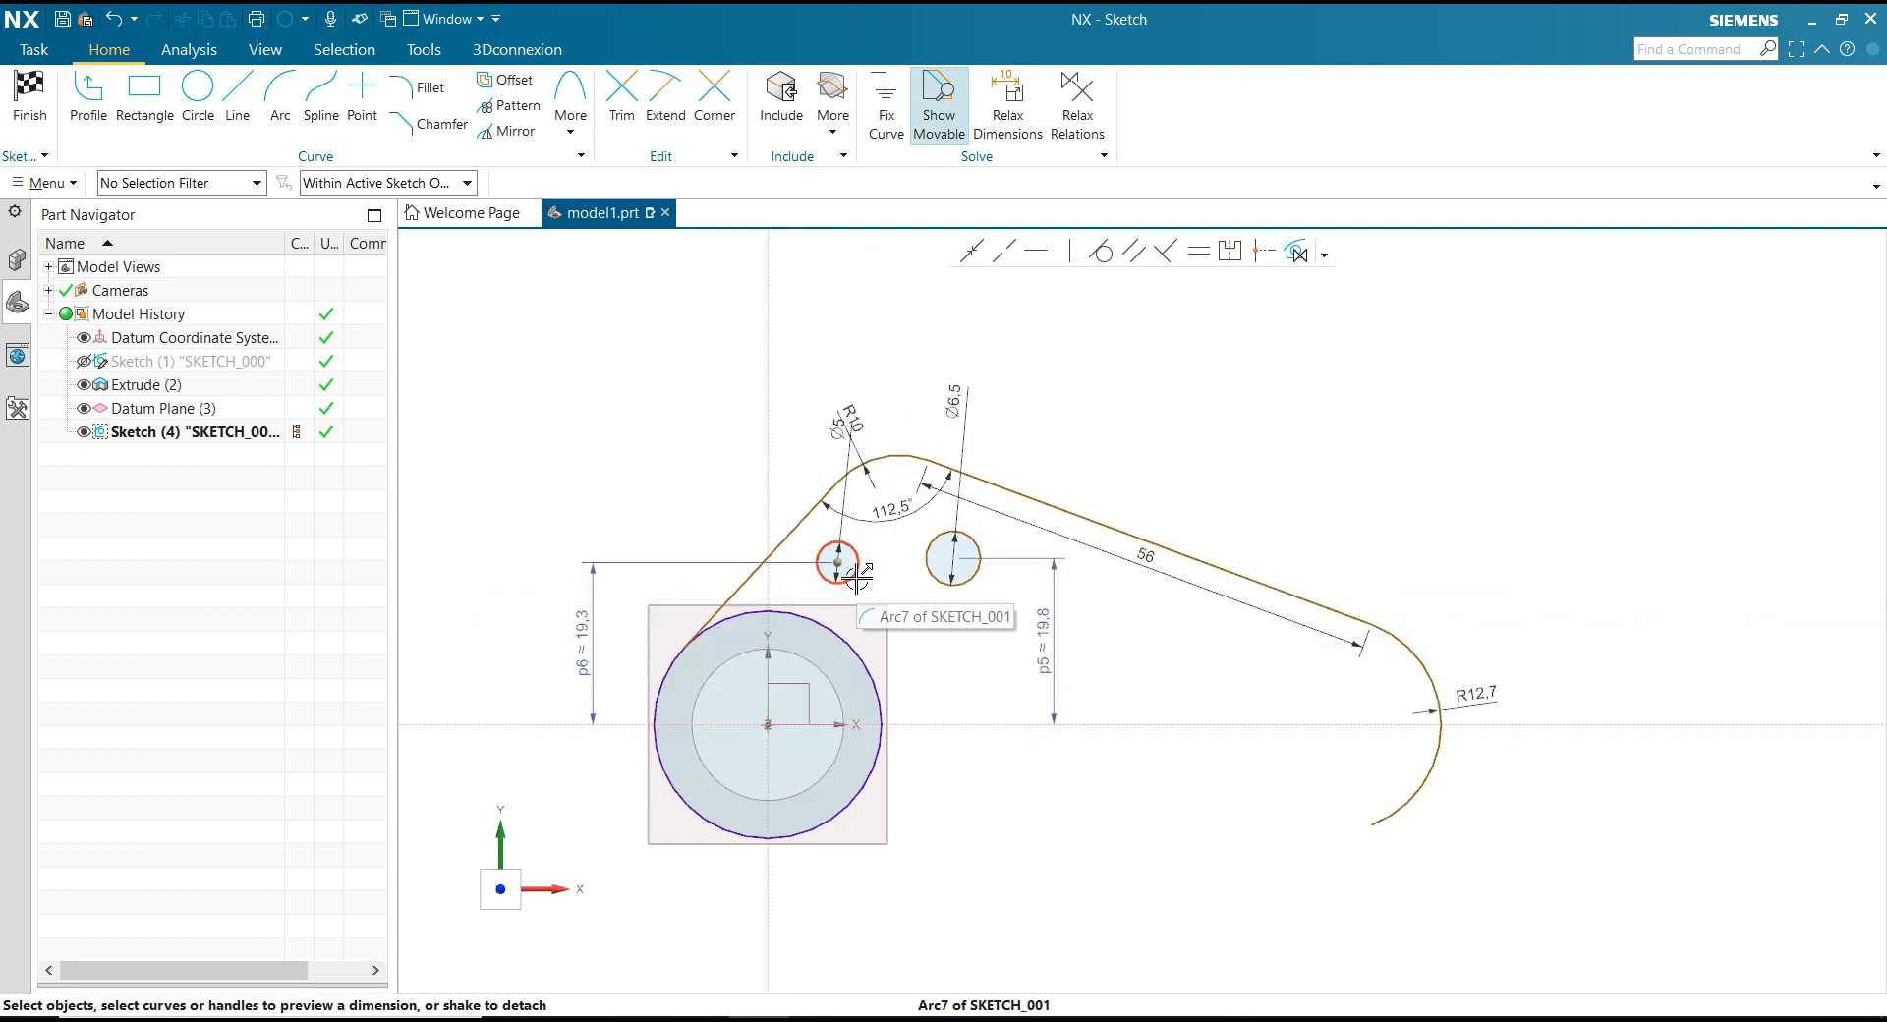
{"action": "left_click", "coordinate": [953, 559]}
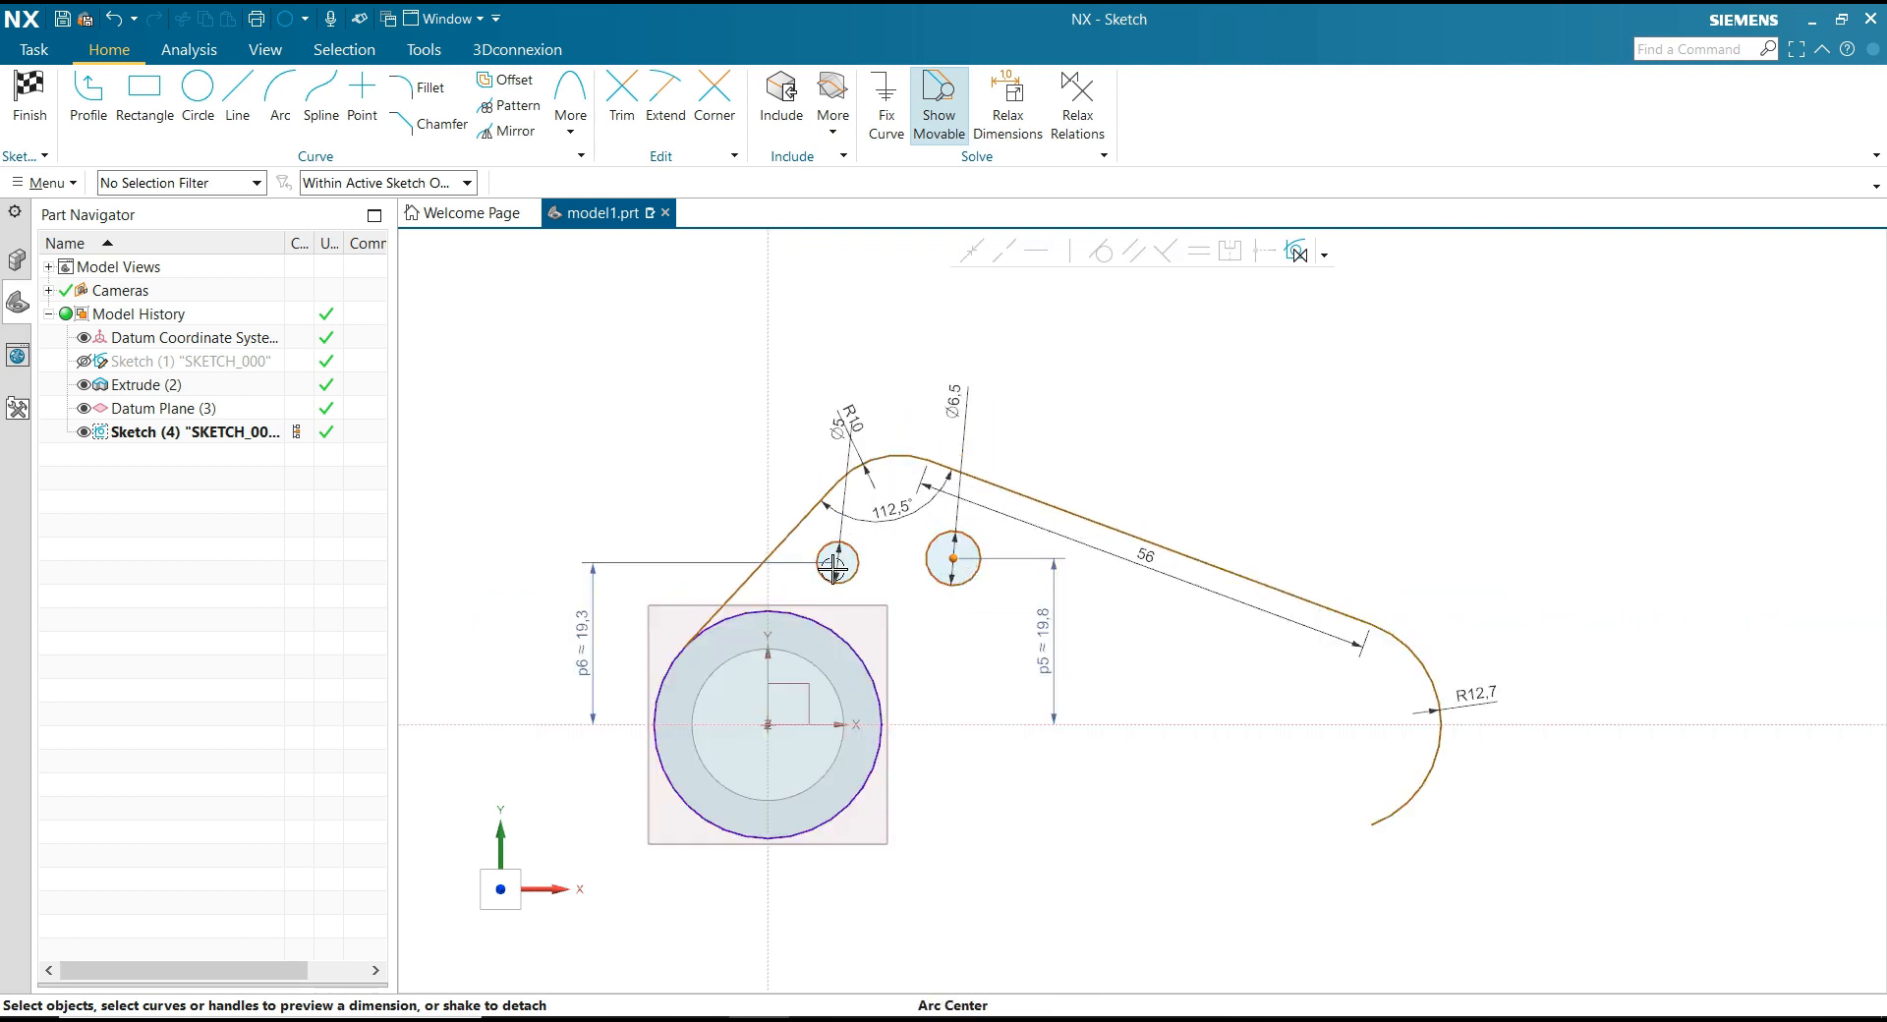
{"action": "left_click", "coordinate": [777, 520]}
{"action": "left_click_drag", "start_coordinate": [872, 556], "coordinate": [869, 326]}
{"action": "left_click", "coordinate": [868, 325]}
{"action": "type", "text": "20"}
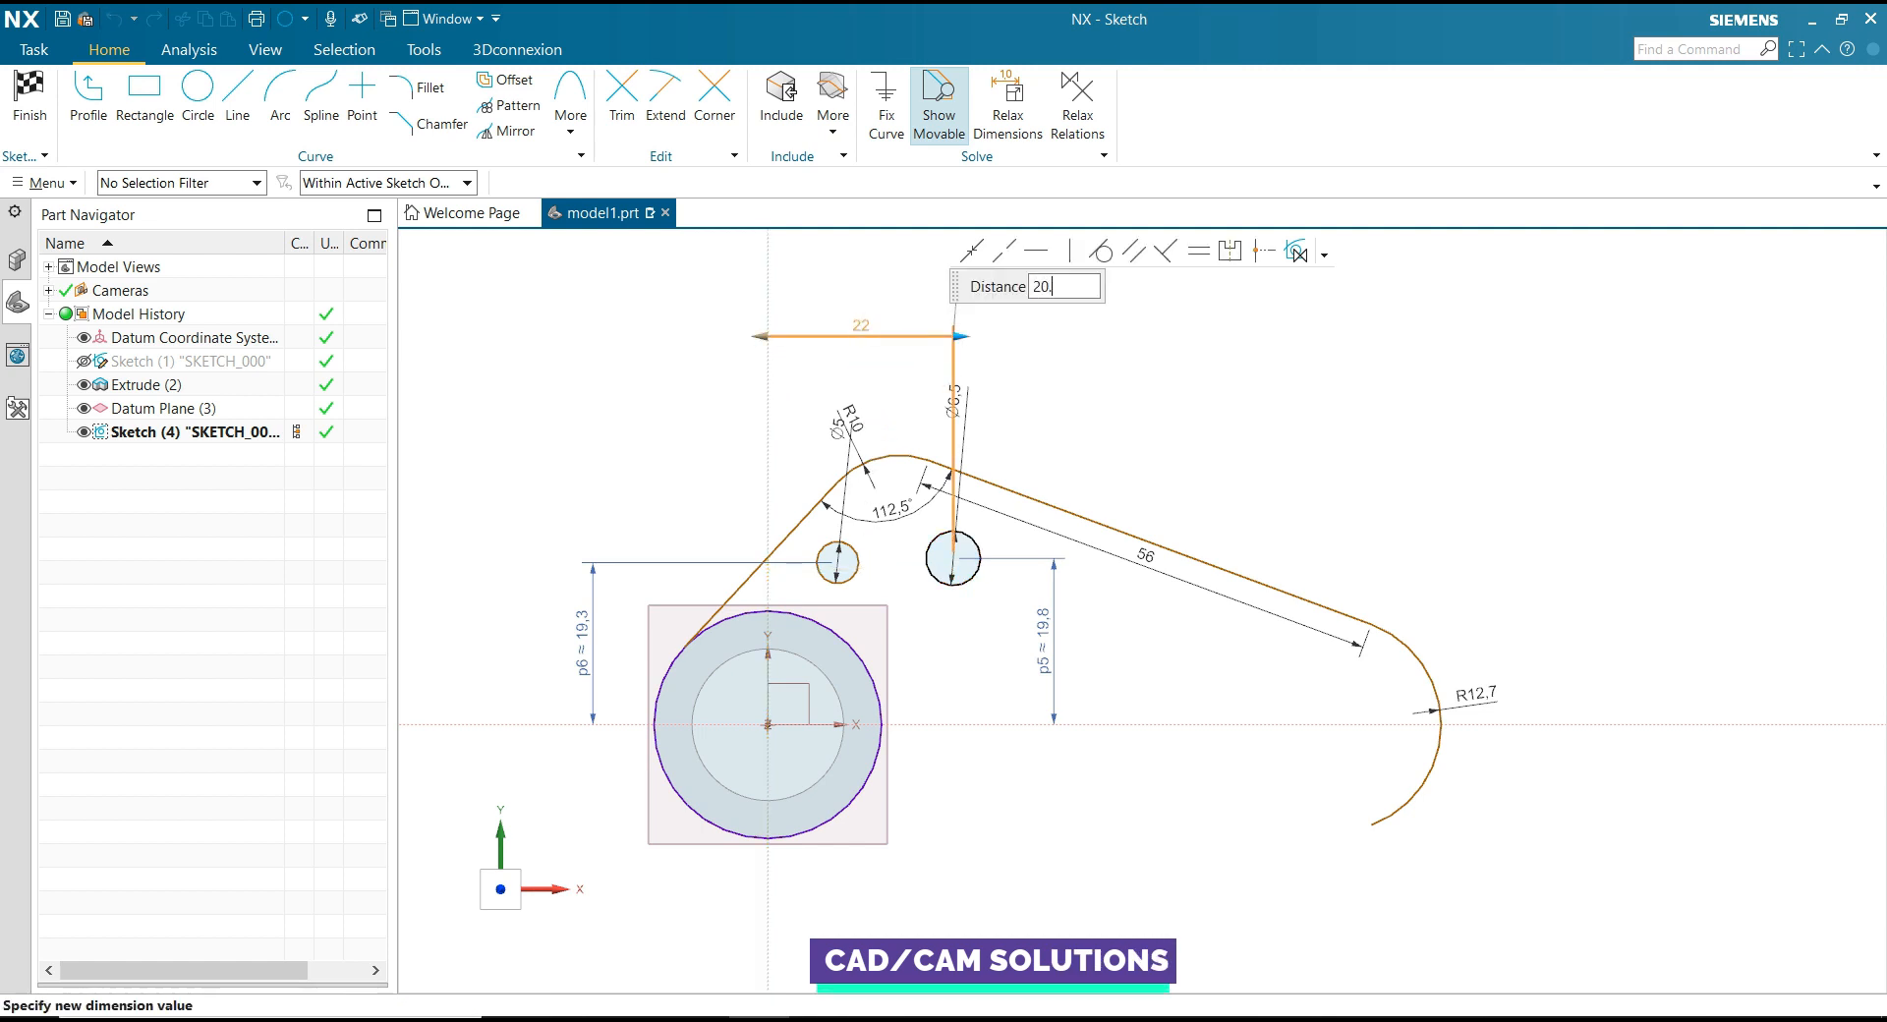
{"action": "type", "text": ".5"}
{"action": "key", "text": "Return"}
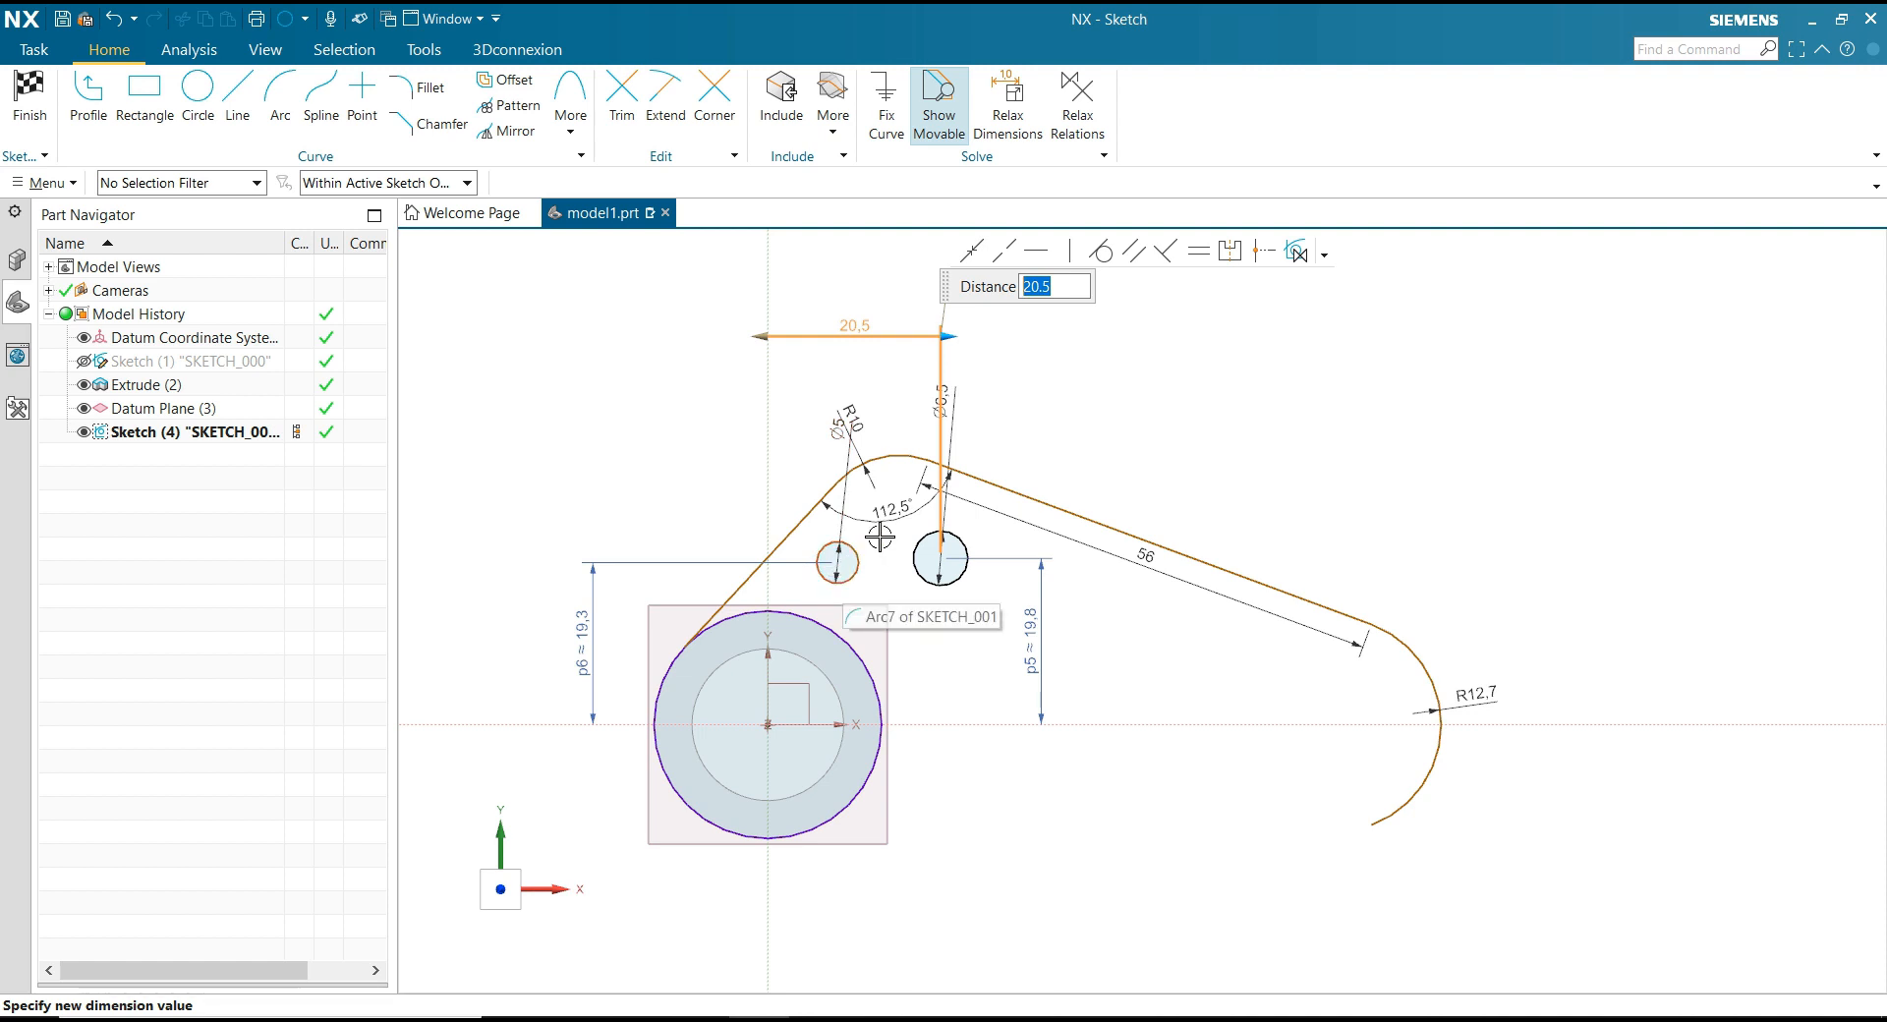
{"action": "left_click", "coordinate": [1062, 408]}
{"action": "scroll", "coordinate": [886, 548], "scroll_direction": "up", "scroll_amount": 1}
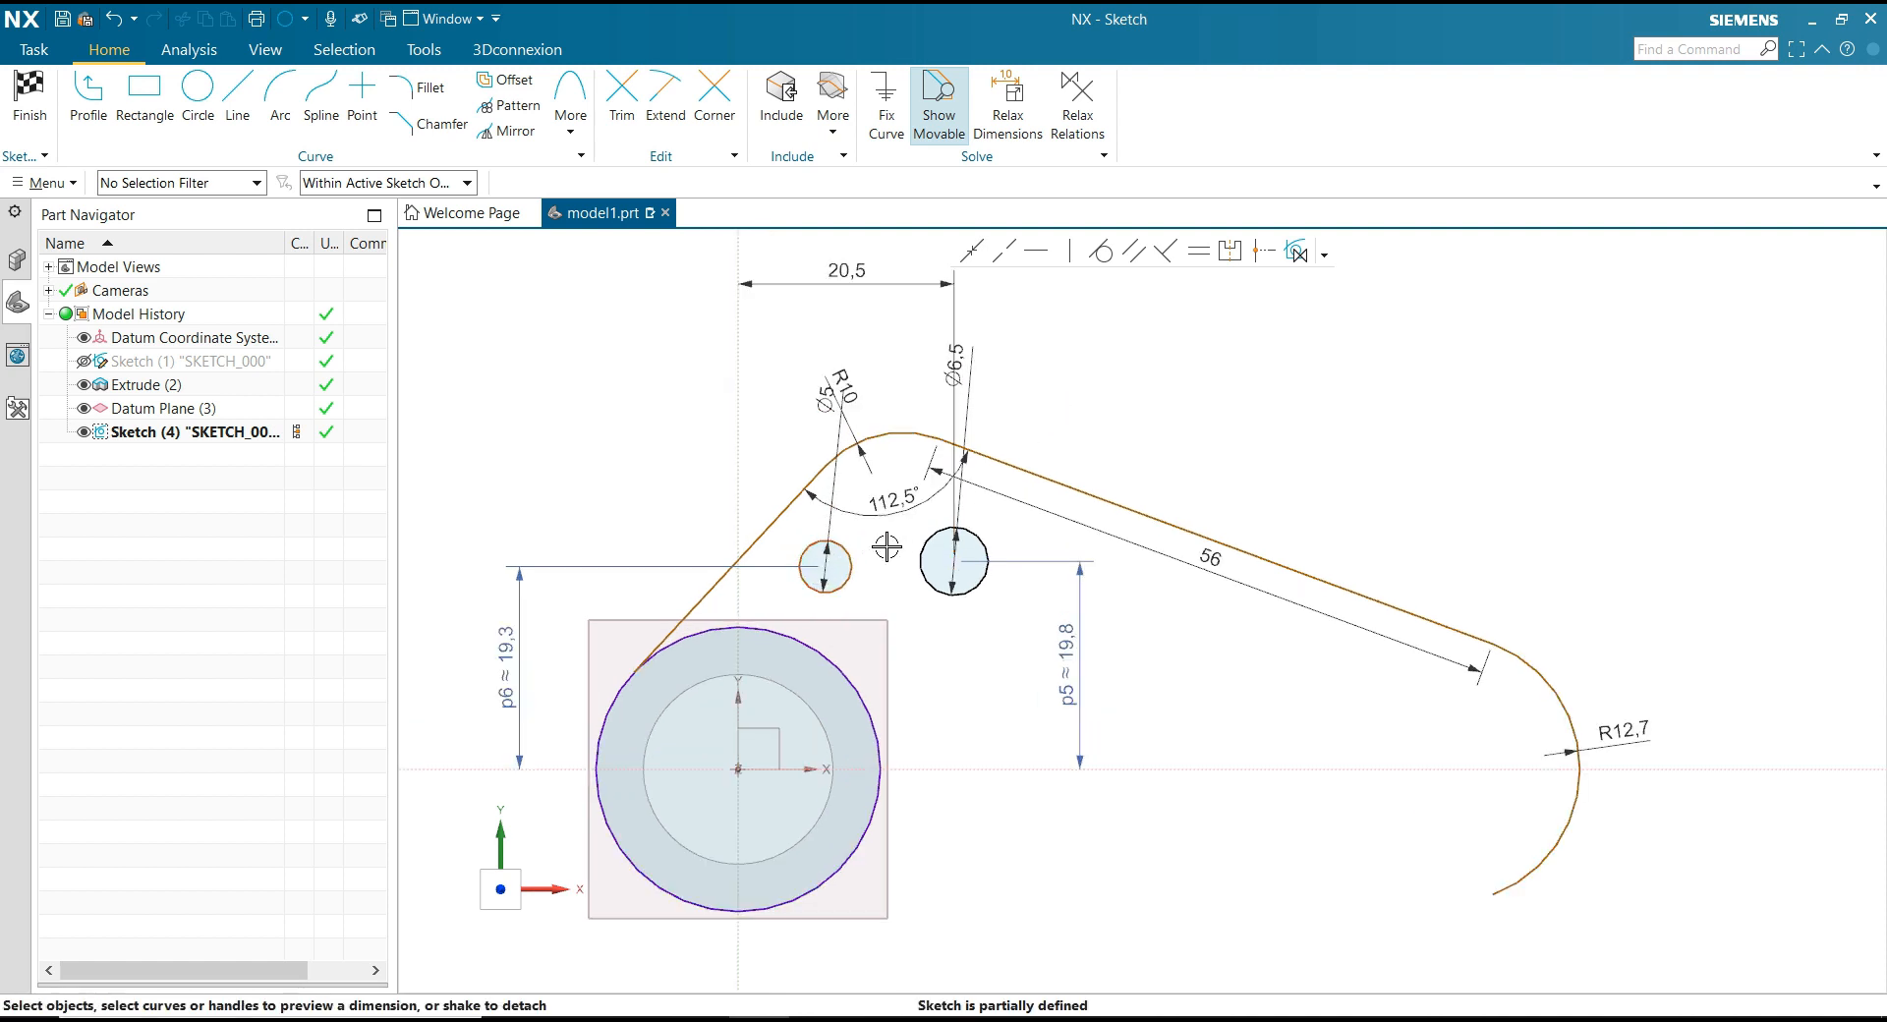
Step: Dimension the horizontal distance between the centres of the 5 mm and 6.5 mm circles to 12 mm
{"action": "left_click", "coordinate": [826, 566]}
{"action": "left_click", "coordinate": [953, 561]}
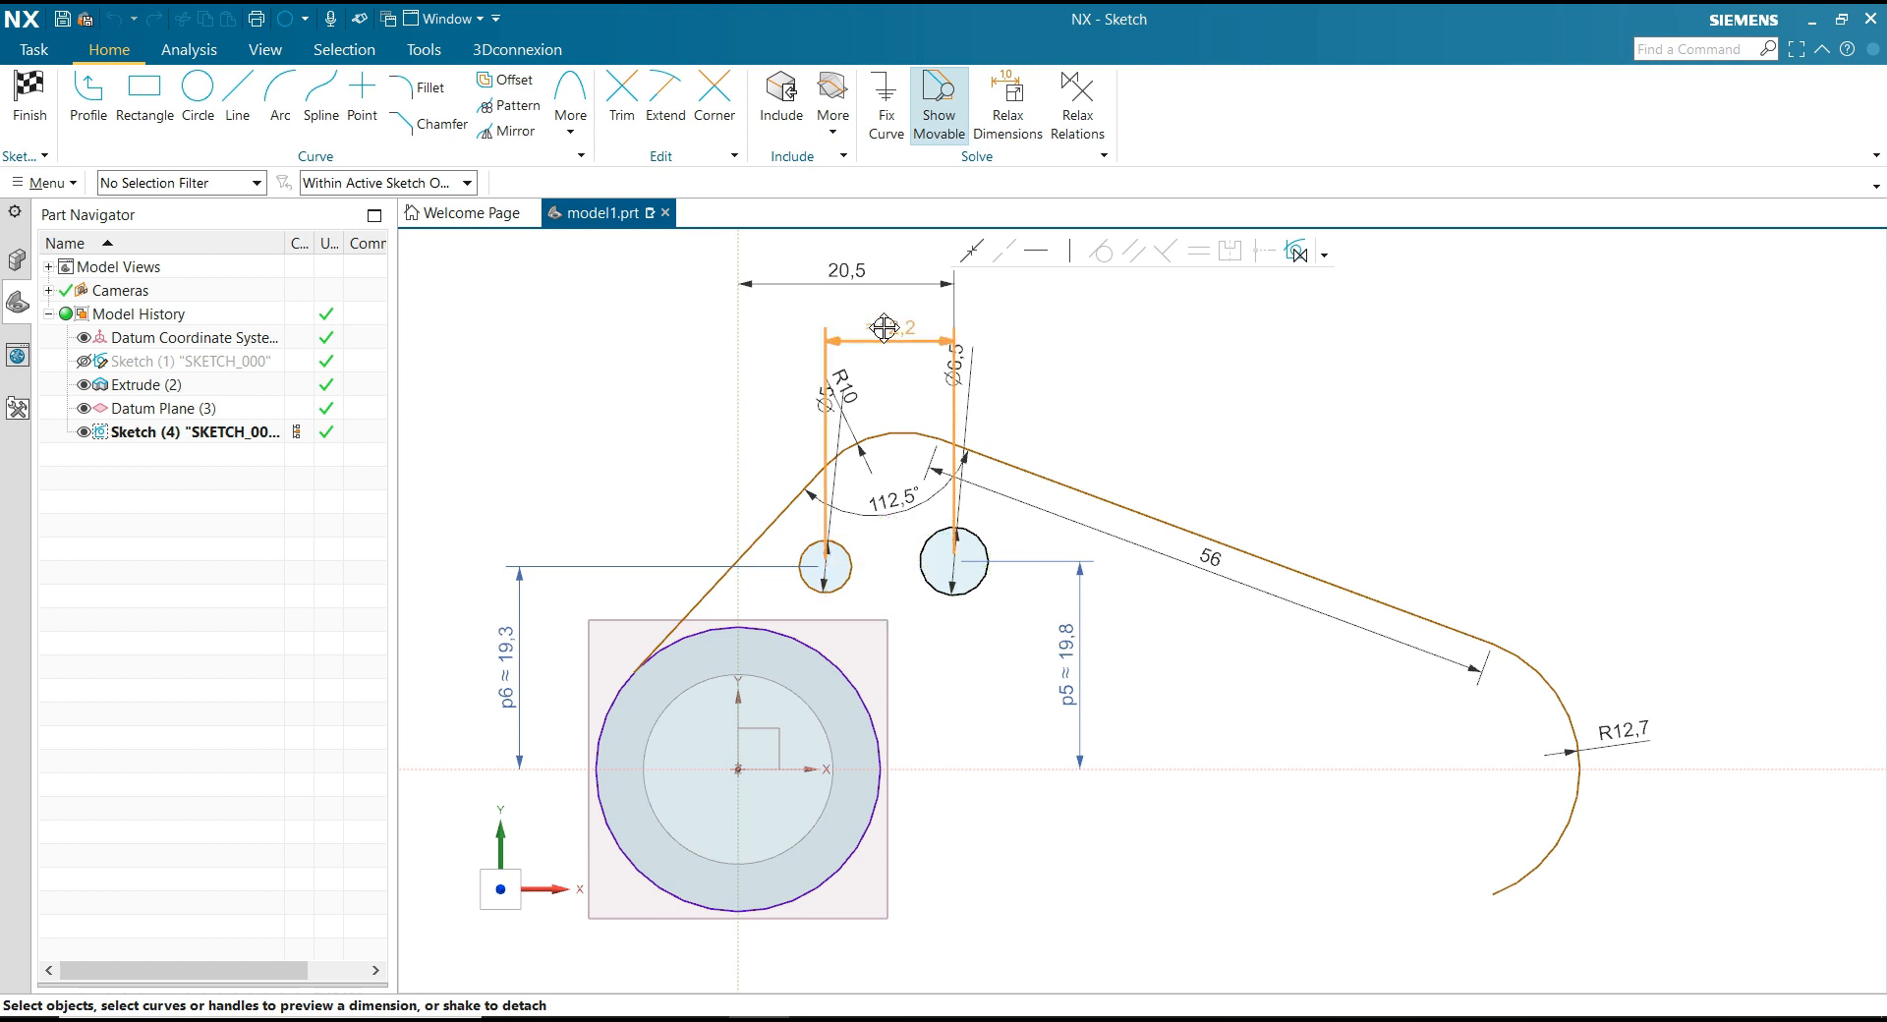
{"action": "left_click", "coordinate": [883, 327]}
{"action": "type", "text": "12"}
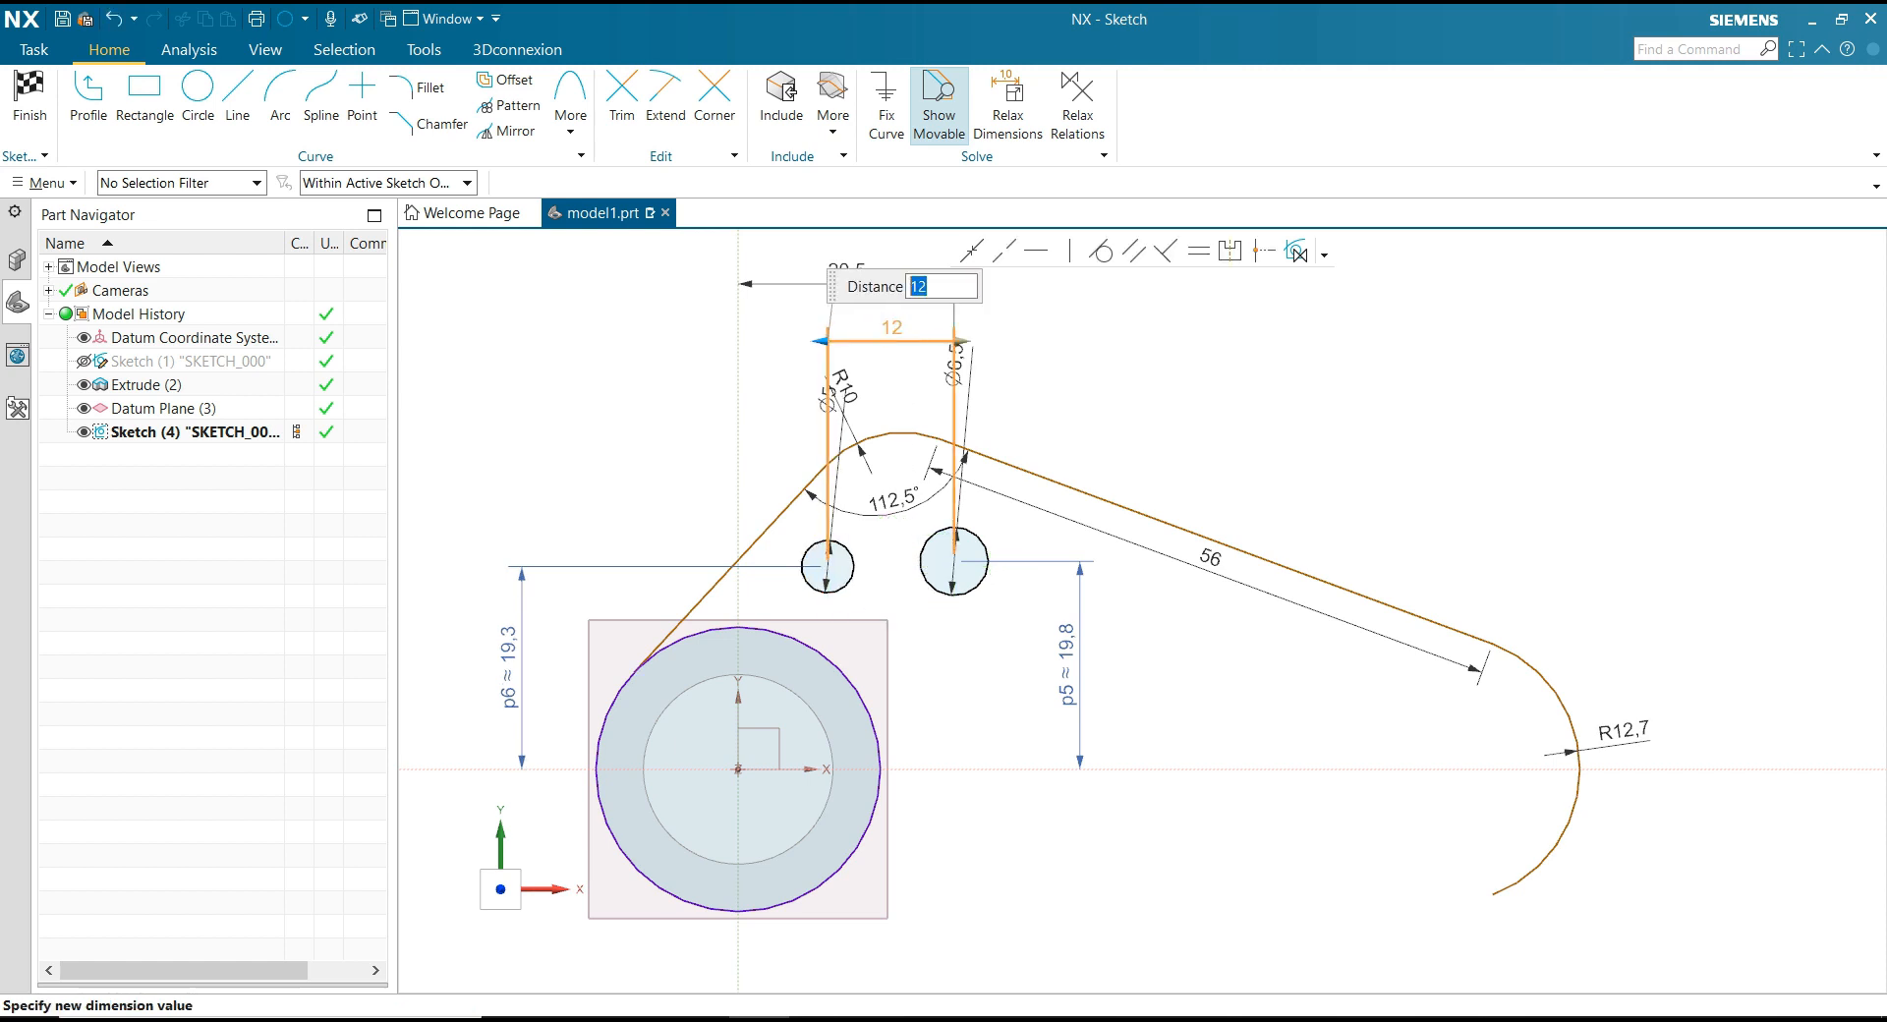
{"action": "key", "text": "Return"}
{"action": "scroll", "coordinate": [1084, 404], "scroll_direction": "down", "scroll_amount": 1}
{"action": "scroll", "coordinate": [1144, 397], "scroll_direction": "up", "scroll_amount": 1}
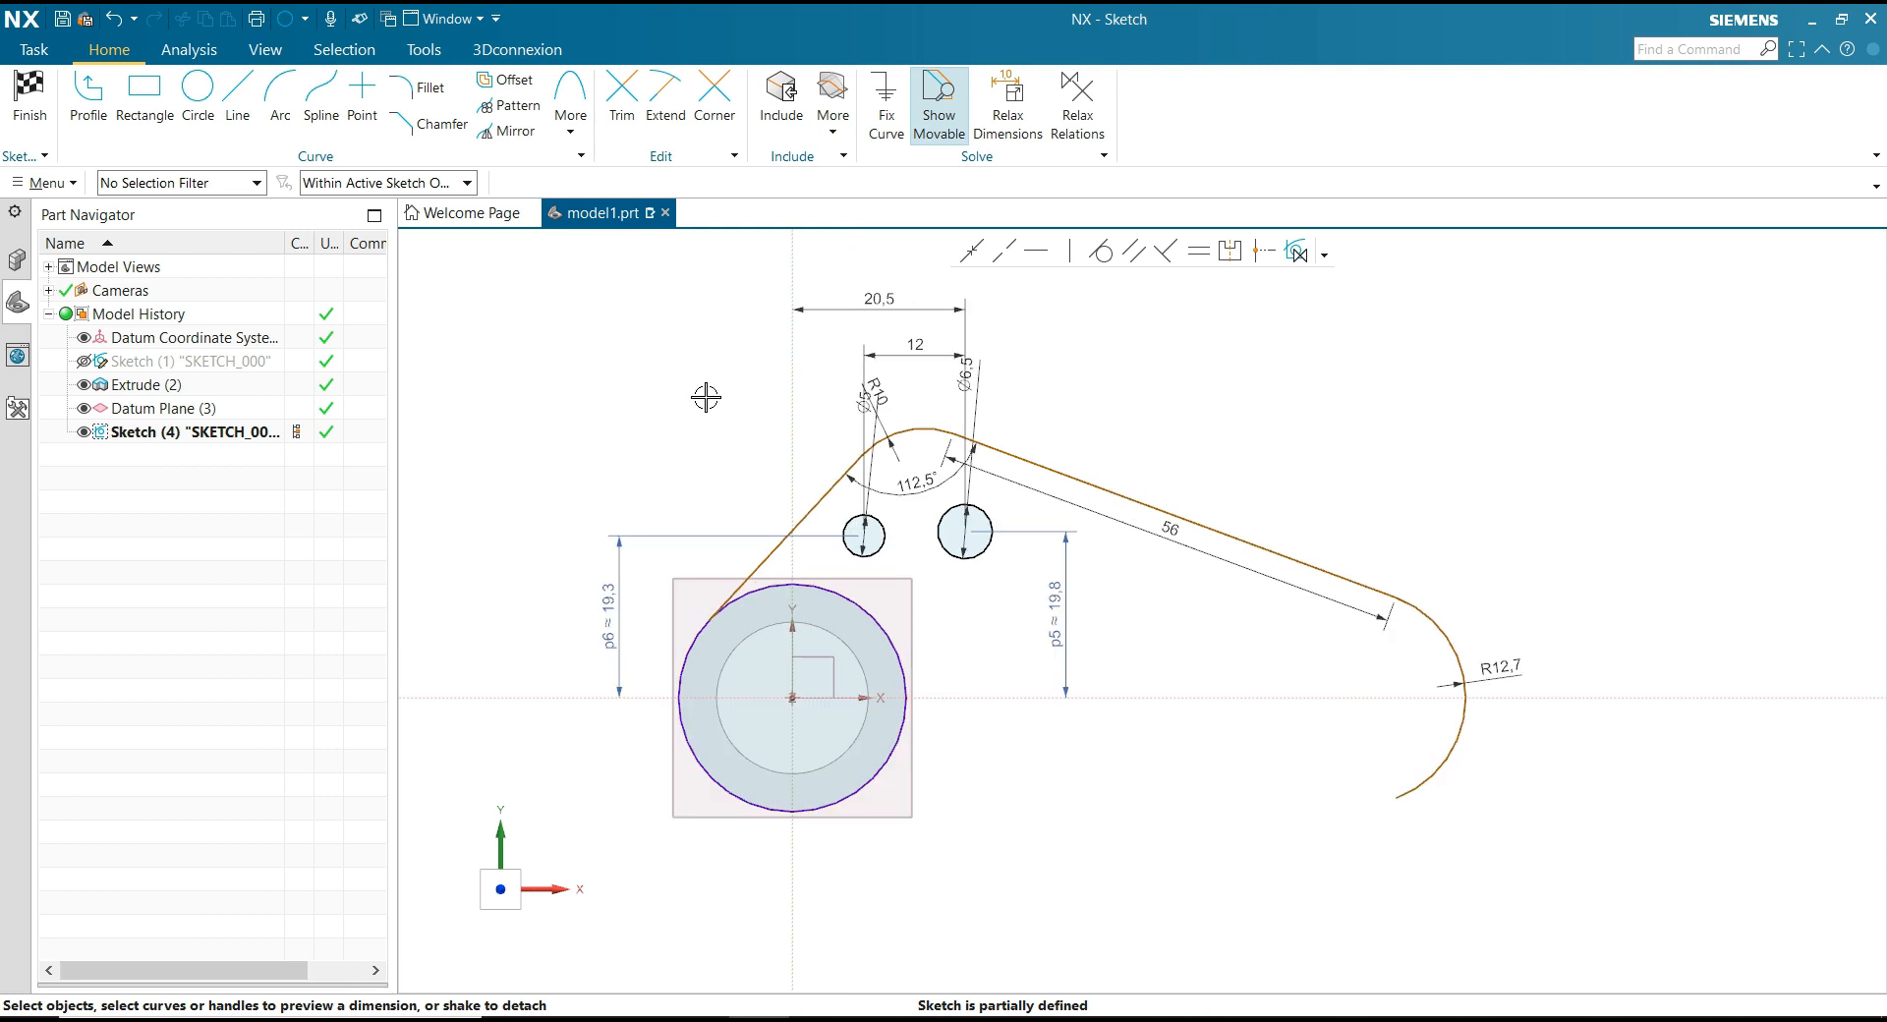
Step: Reposition the 6.5 mm and 5 mm diameter dimensions outside the profile, clear of the other annotations
{"action": "scroll", "coordinate": [704, 396], "scroll_direction": "down", "scroll_amount": 1}
{"action": "scroll", "coordinate": [926, 438], "scroll_direction": "up", "scroll_amount": 1}
{"action": "left_click_drag", "start_coordinate": [926, 438], "coordinate": [1008, 405]}
{"action": "left_click_drag", "start_coordinate": [818, 390], "coordinate": [693, 429]}
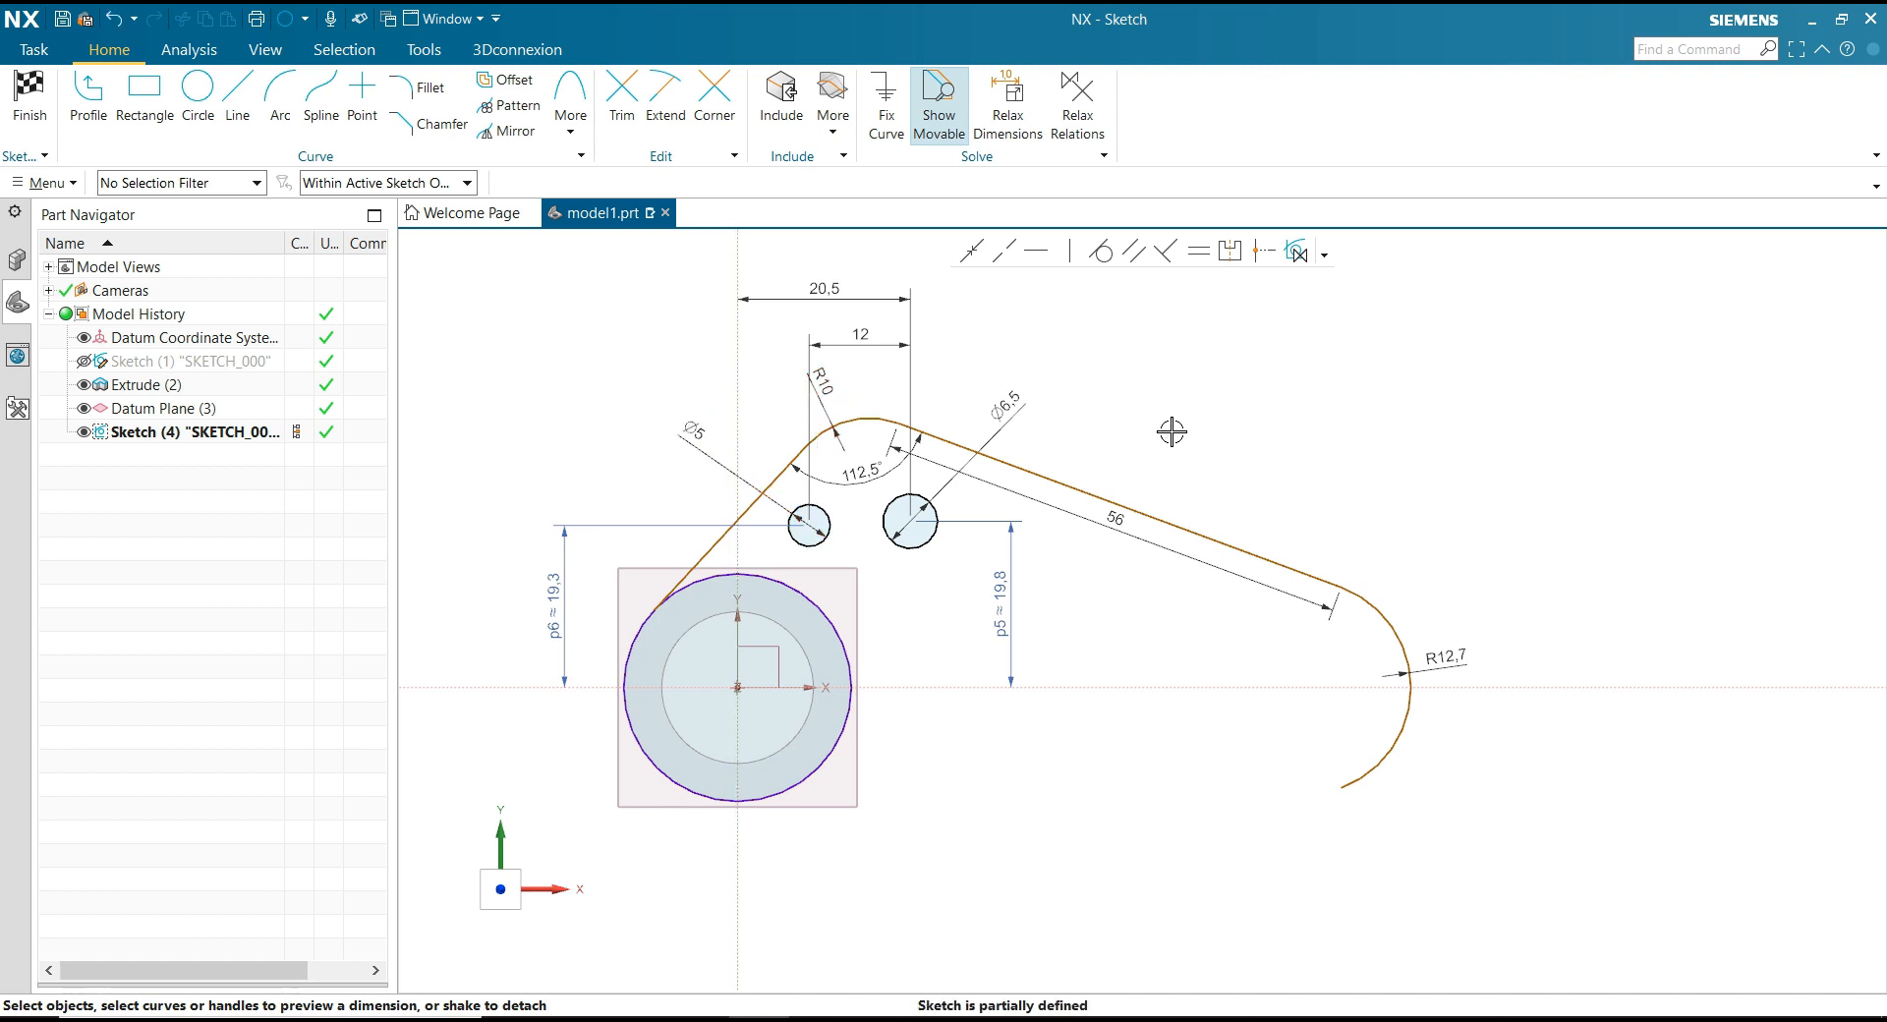
{"action": "scroll", "coordinate": [1193, 455], "scroll_direction": "down", "scroll_amount": 1}
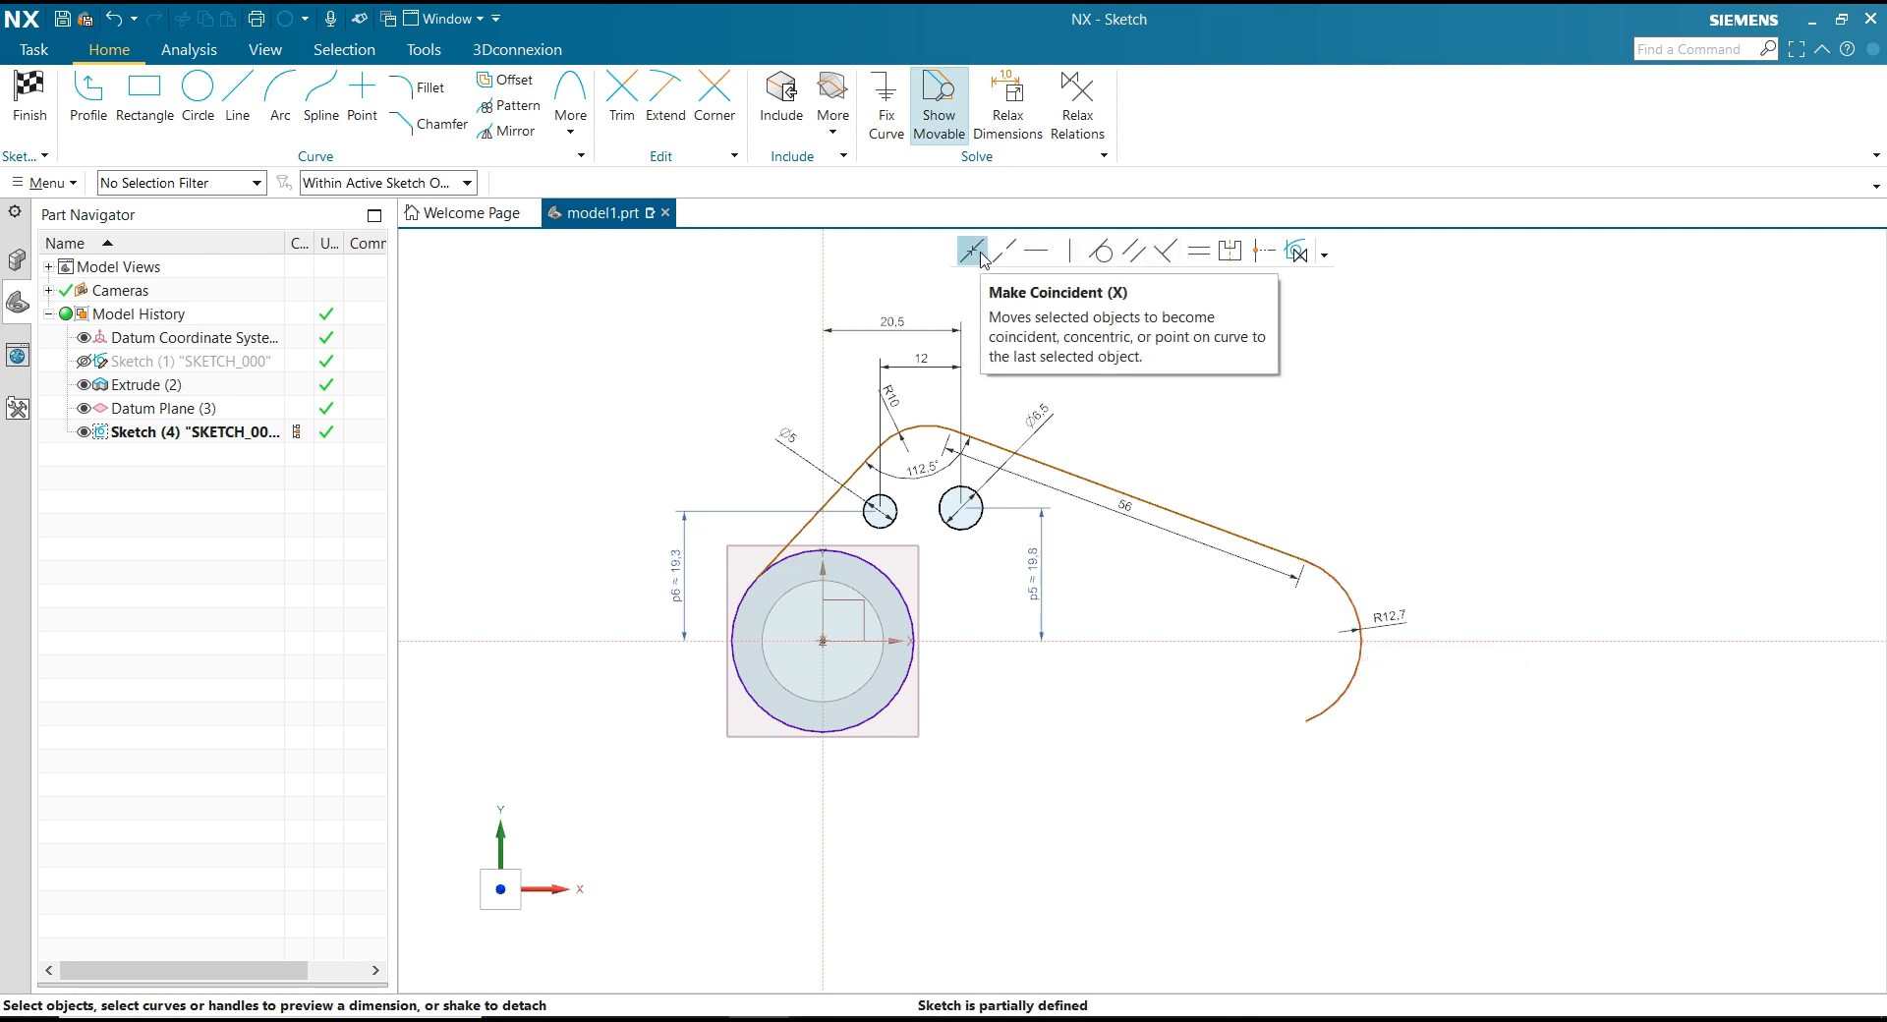
{"action": "left_click", "coordinate": [1230, 251]}
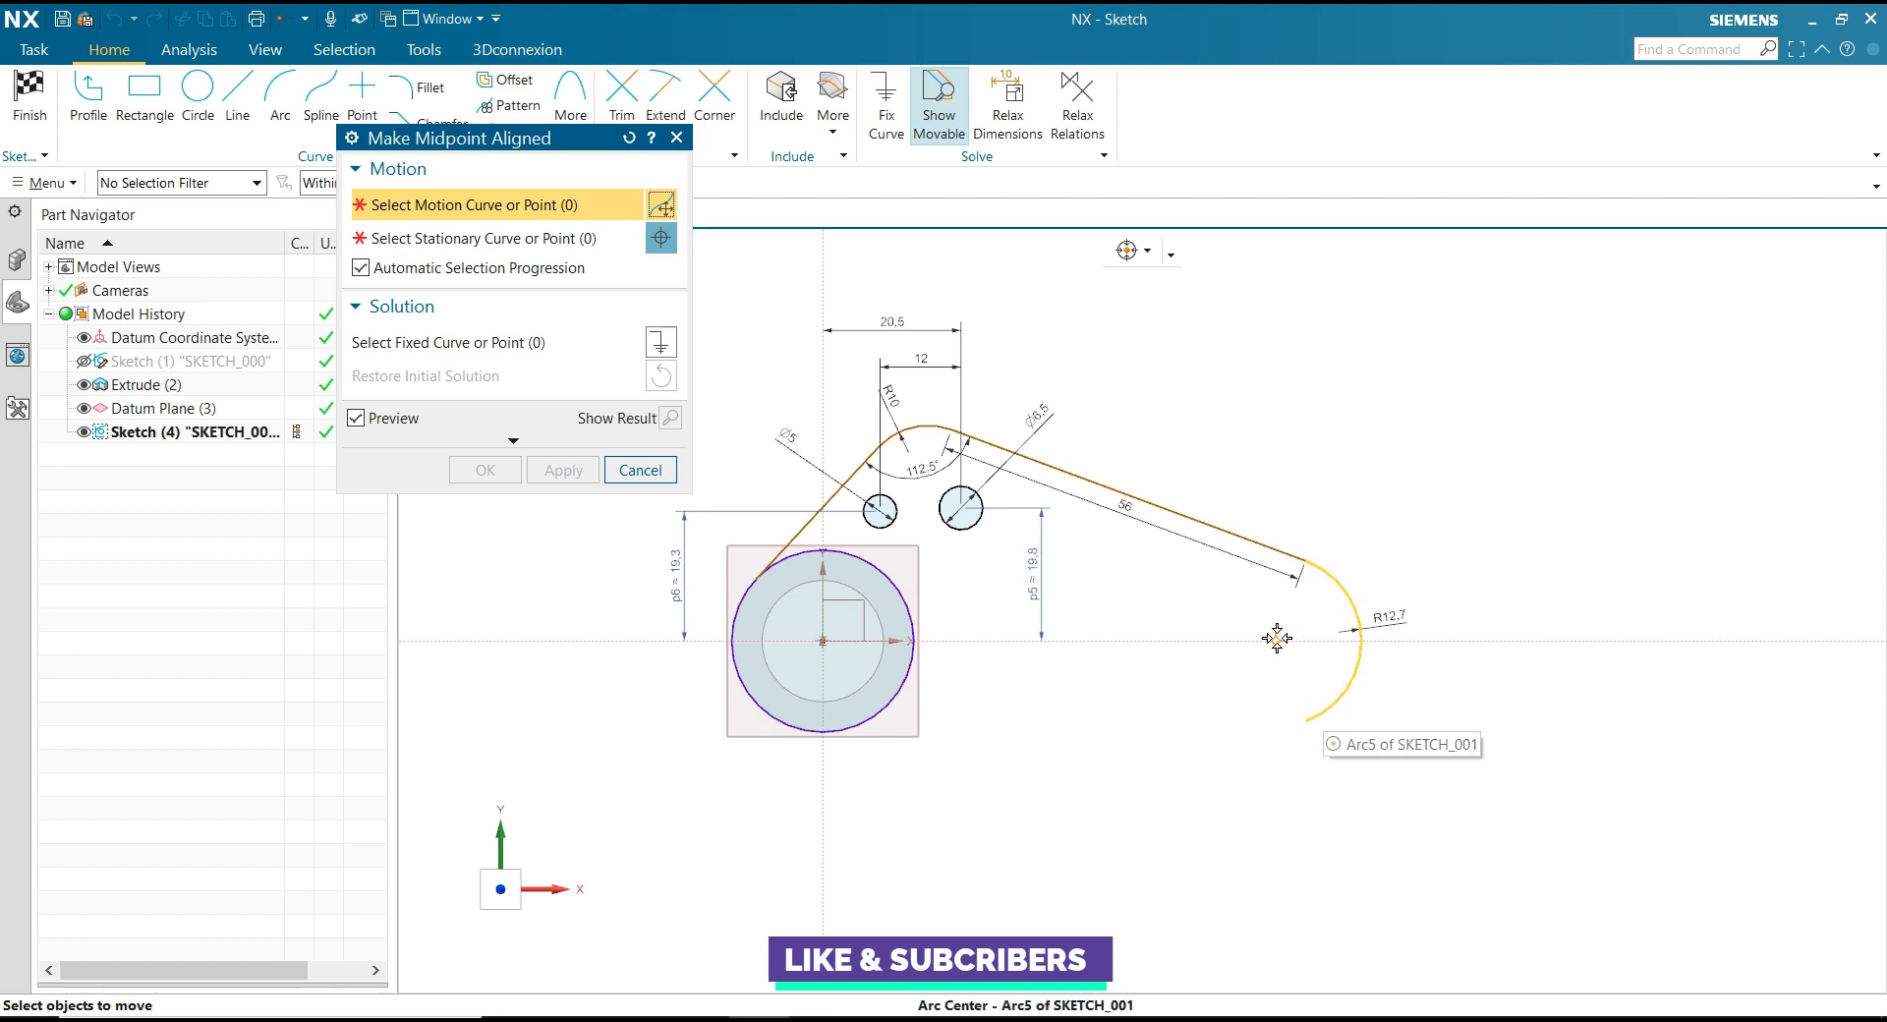
{"action": "left_click", "coordinate": [1277, 639]}
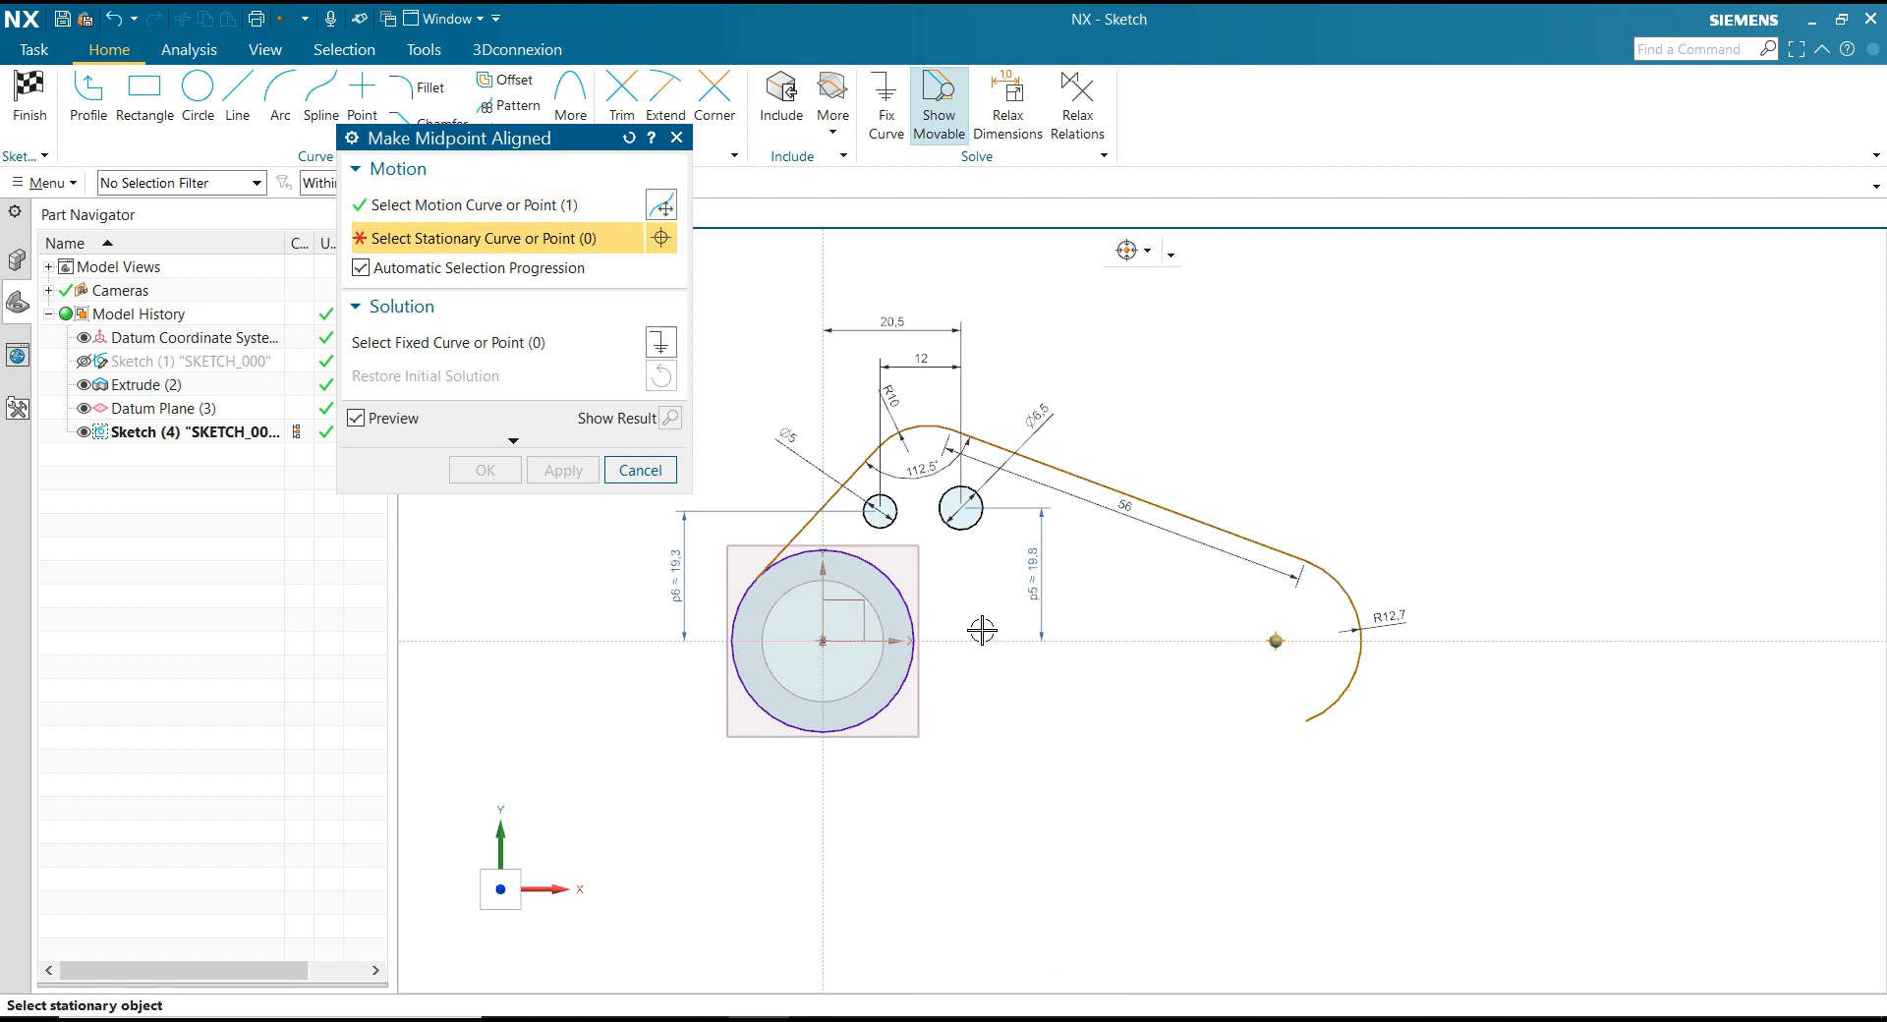
{"action": "left_click", "coordinate": [658, 474]}
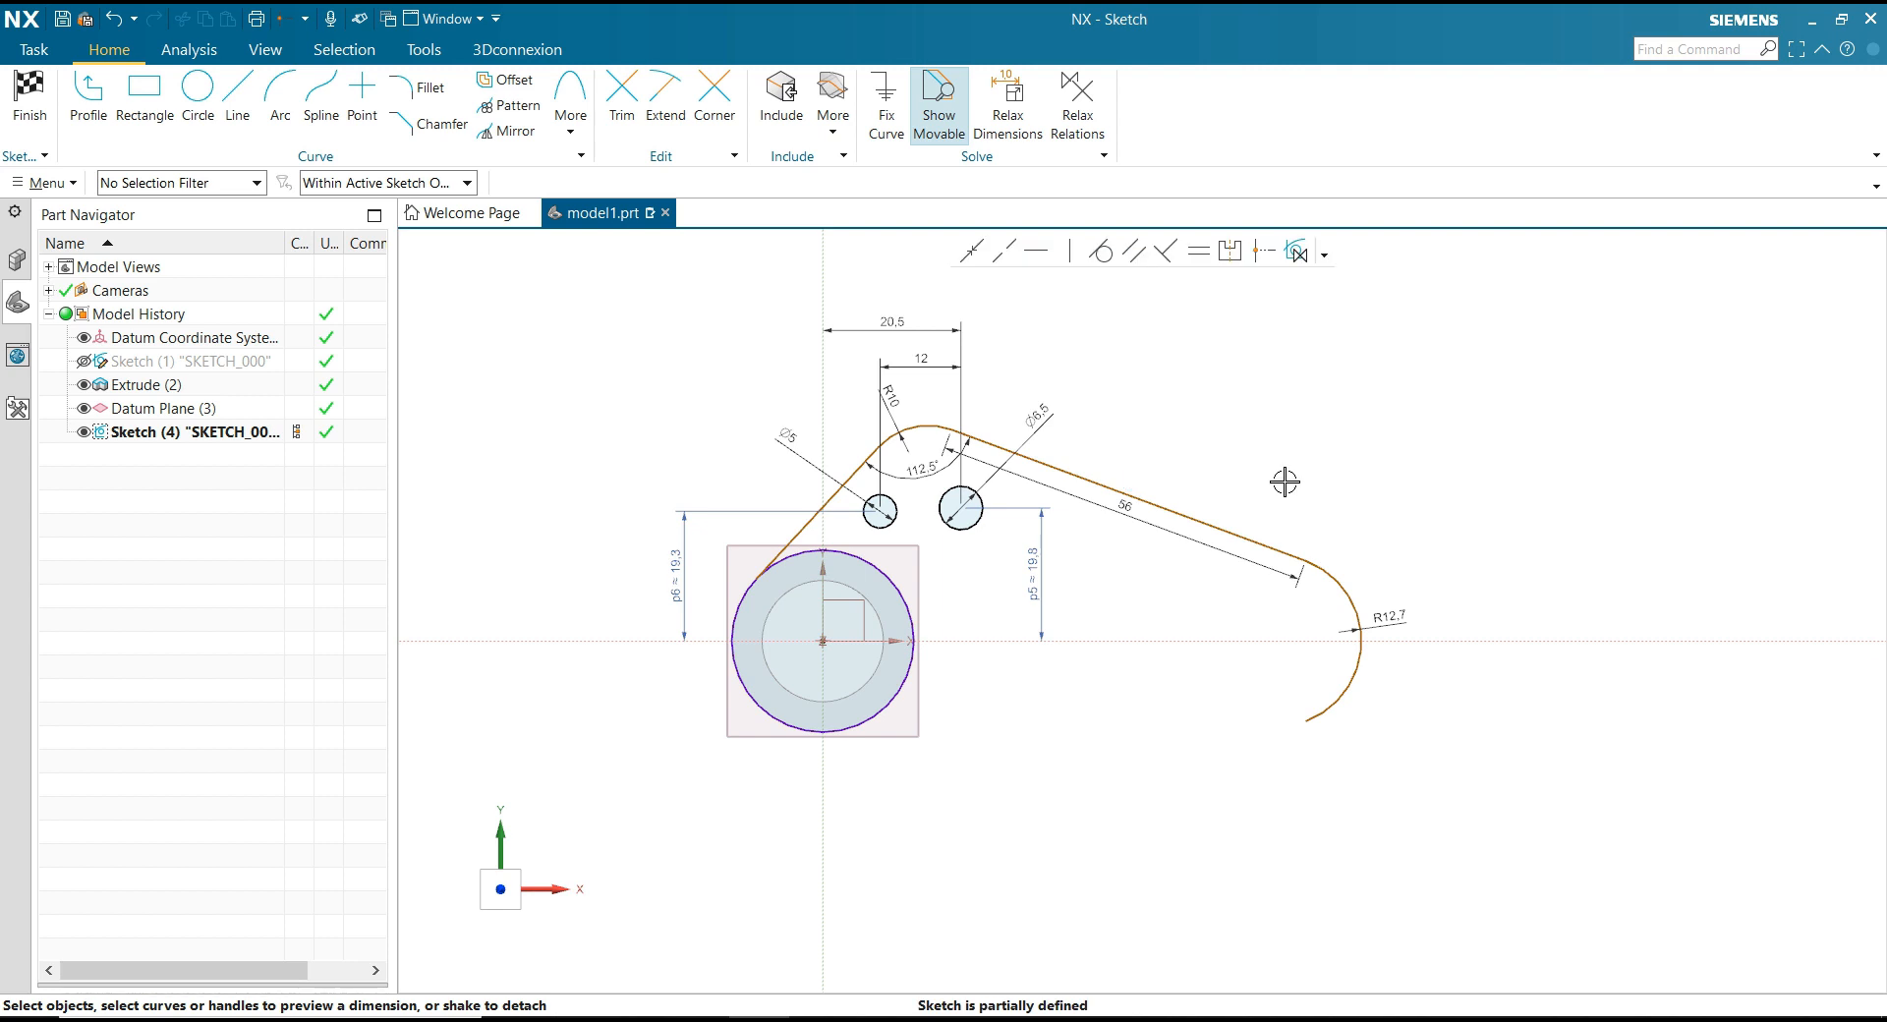
Step: Dimension the angle between the slanted line tangent to the cylinder circle and the horizontal sketch axis to 45°
{"action": "left_click", "coordinate": [808, 521]}
{"action": "left_click", "coordinate": [973, 640]}
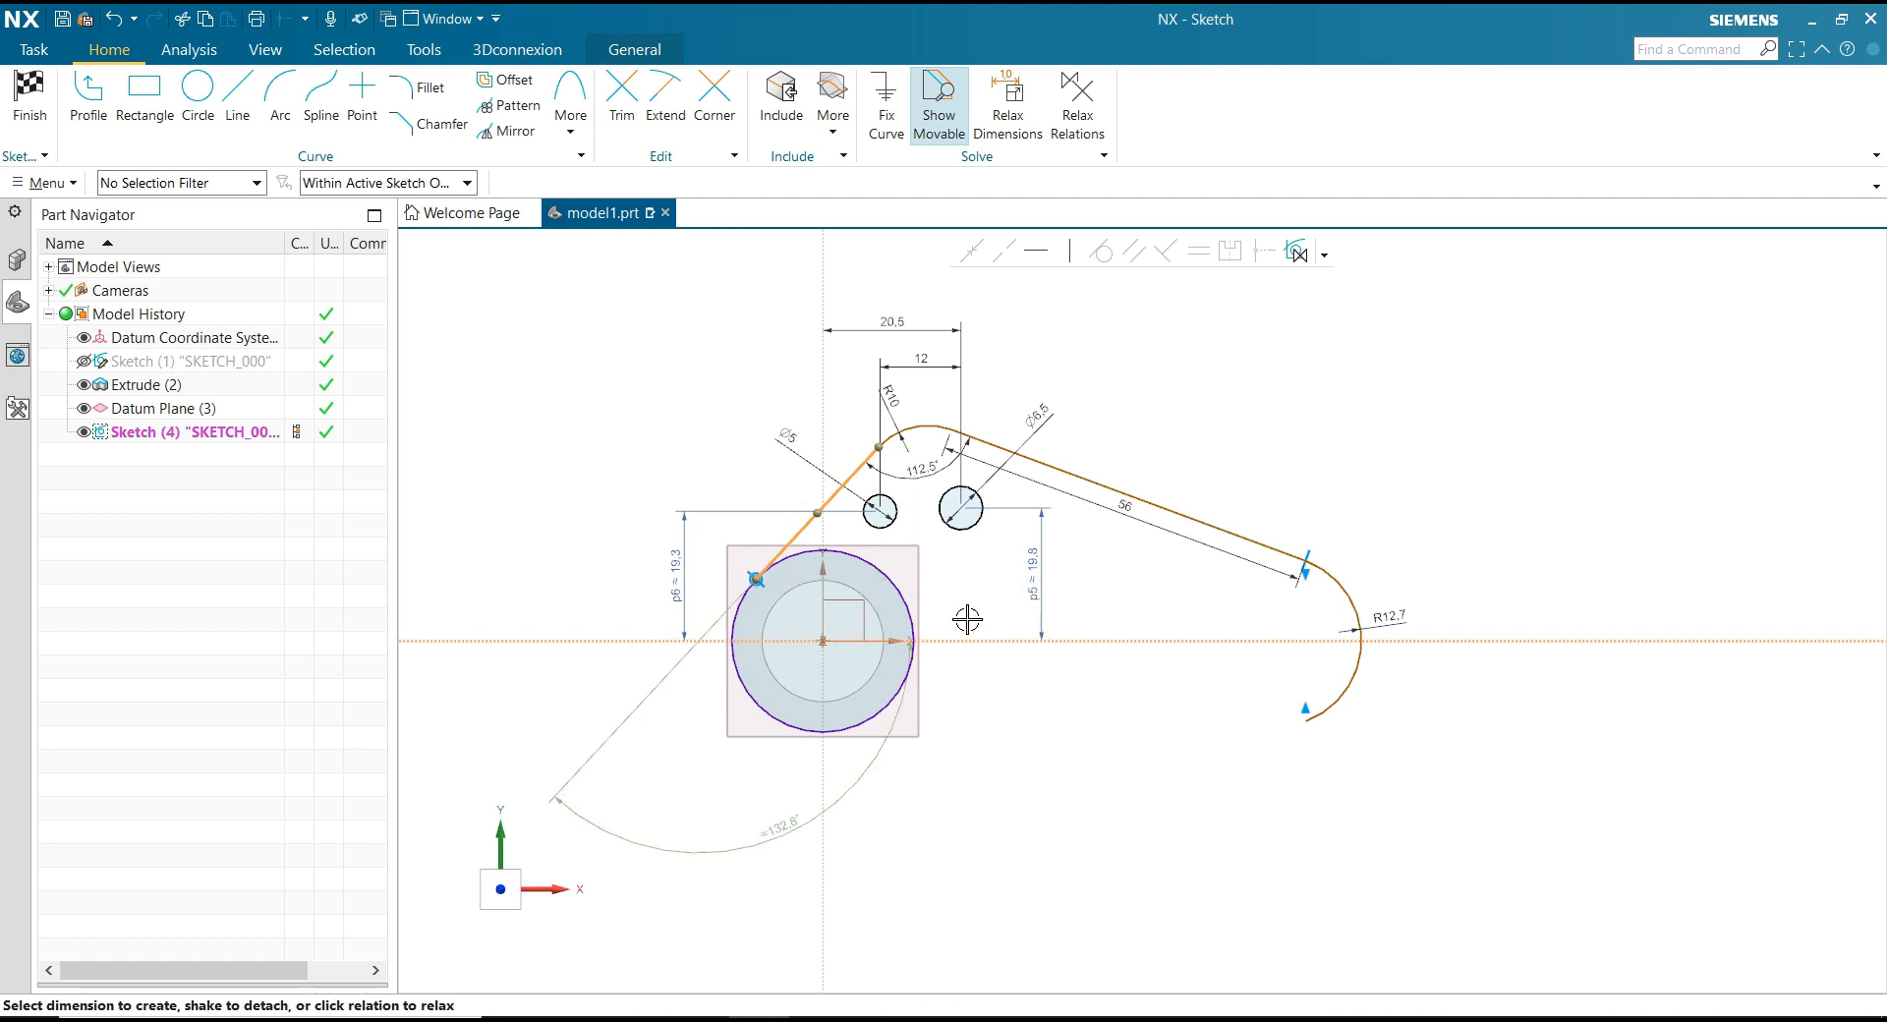
{"action": "key", "text": "Escape"}
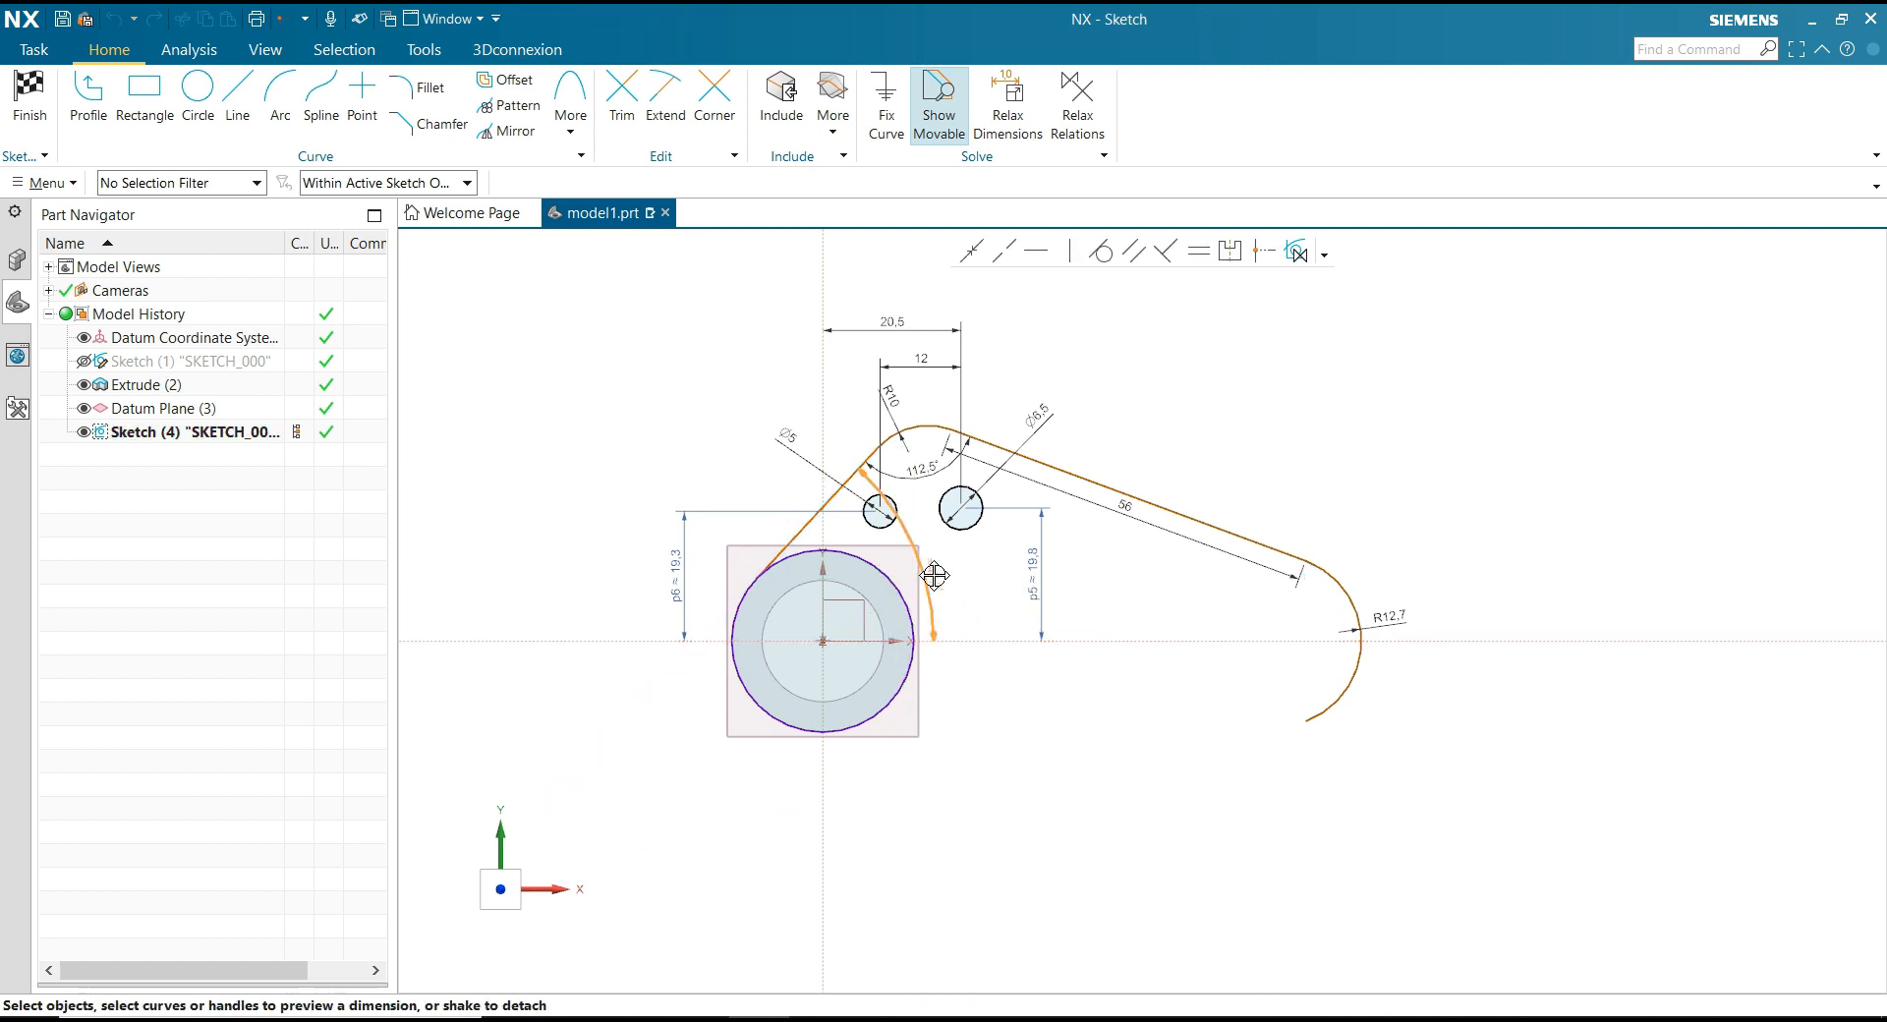
{"action": "left_click", "coordinate": [891, 561]}
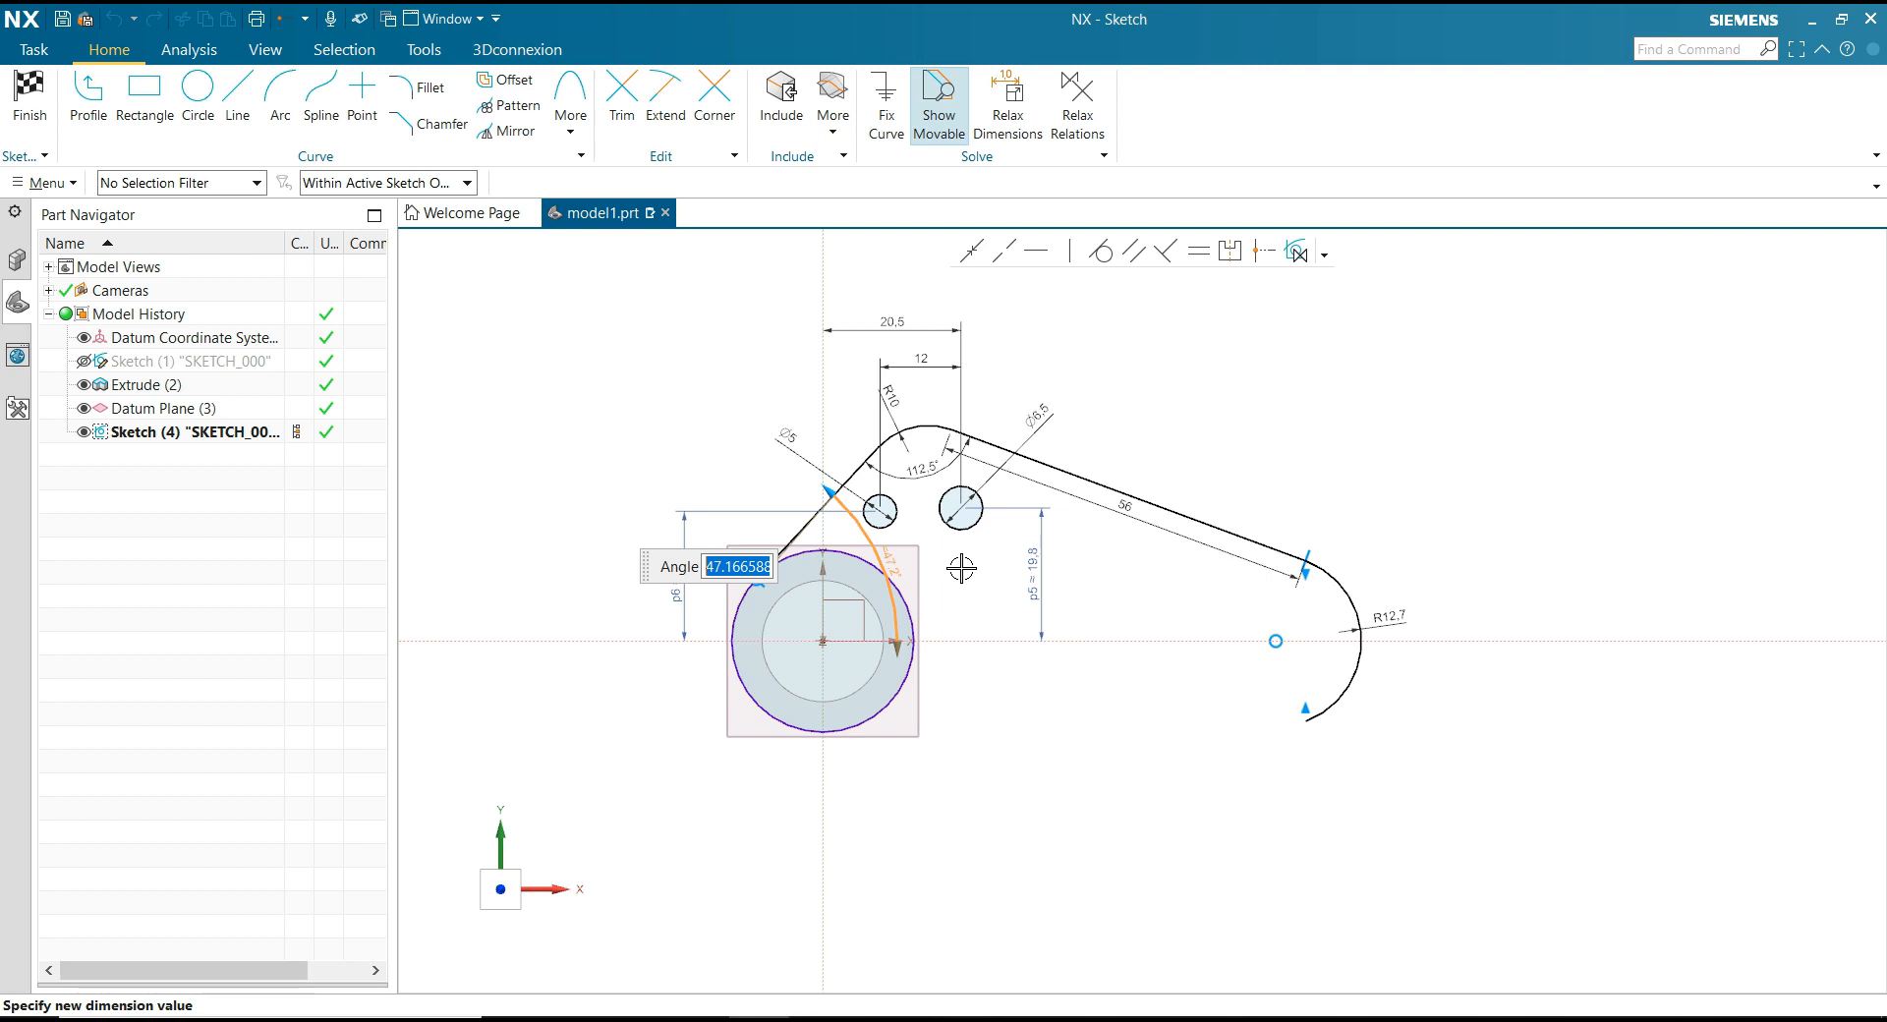
{"action": "type", "text": "45"}
{"action": "key", "text": "Return"}
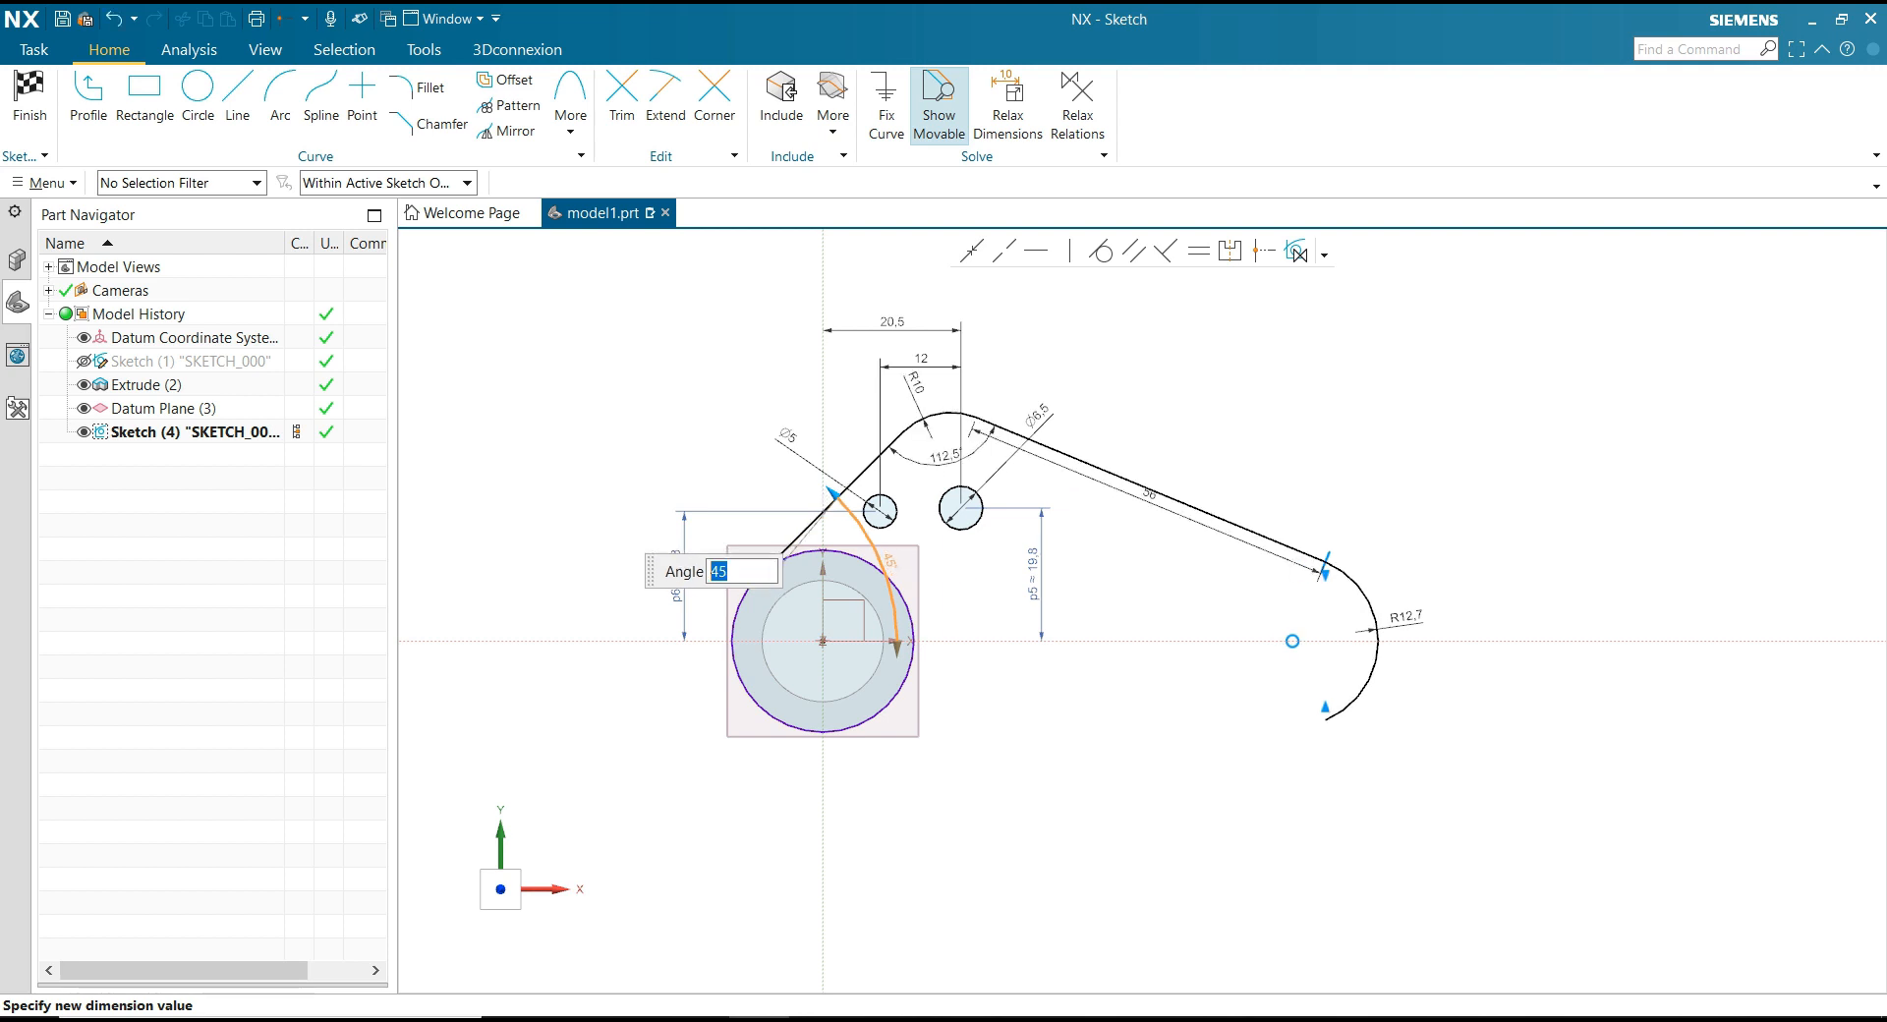
{"action": "middle_click", "coordinate": [963, 561]}
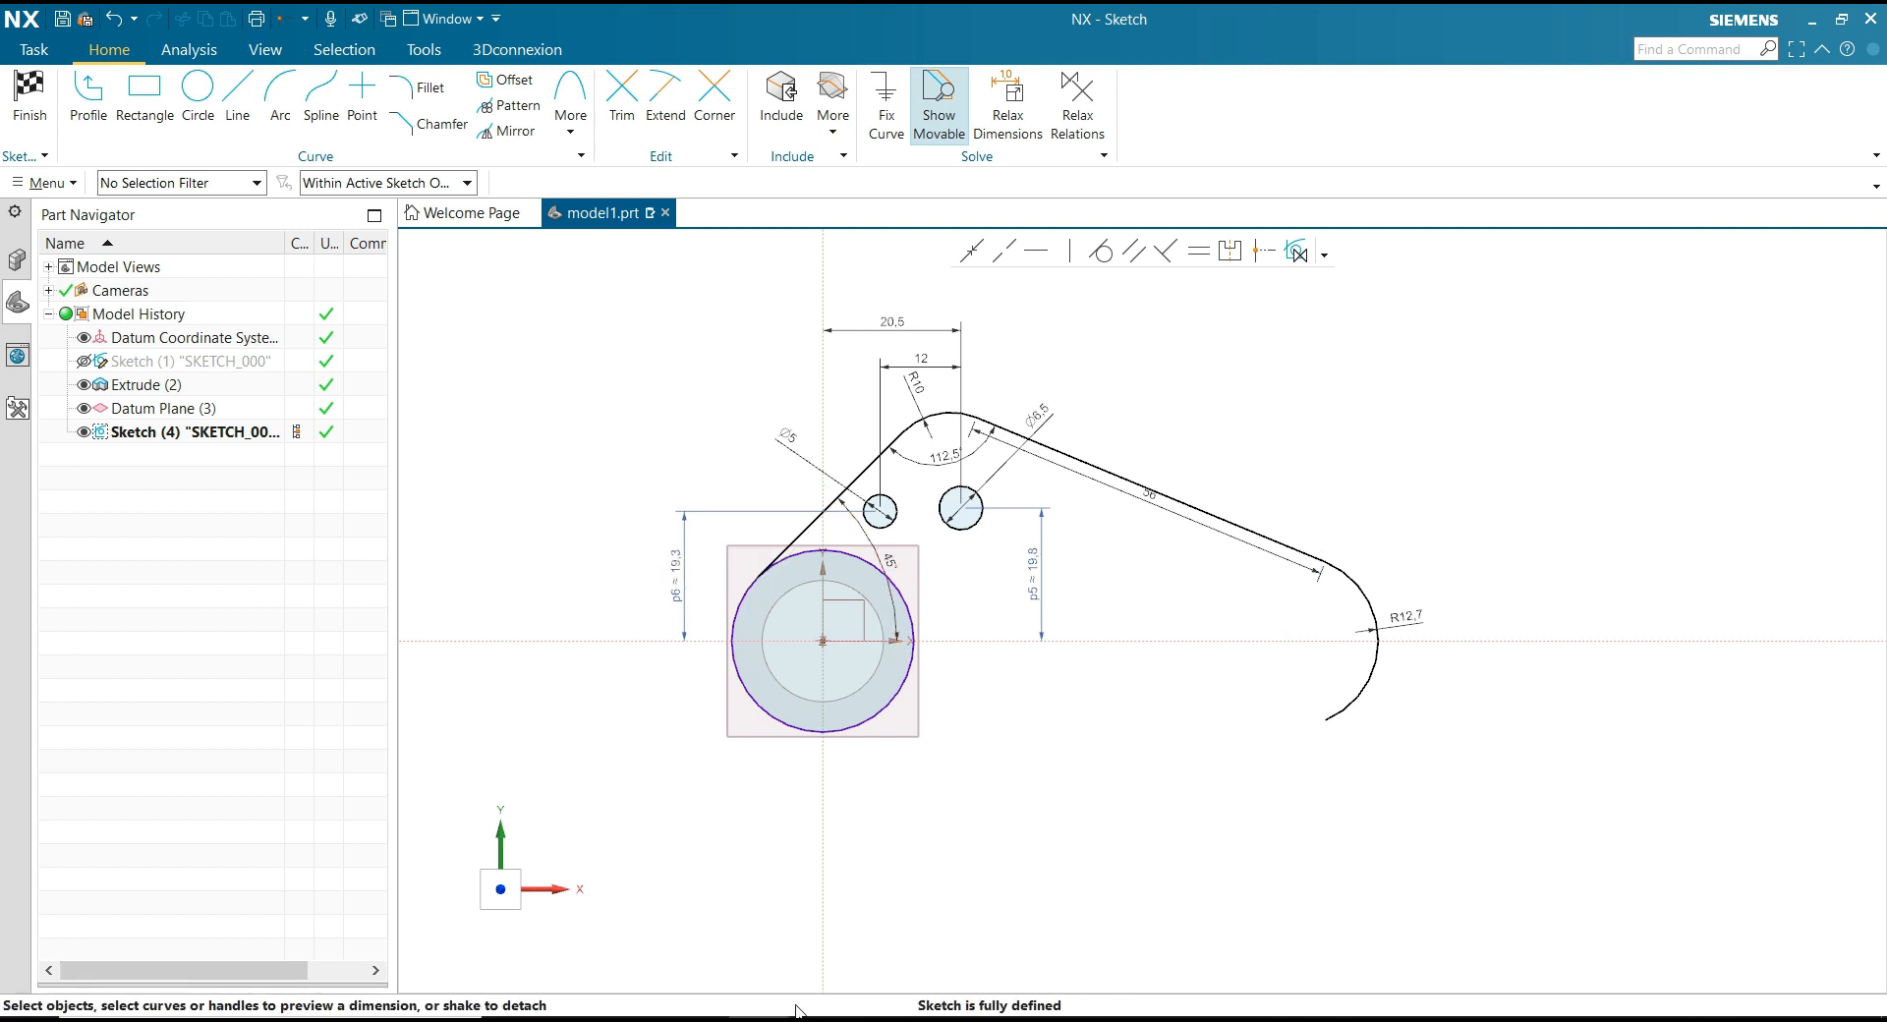
Step: Delete the 45° angular dimension between the slanted line and the horizontal sketch axis
{"action": "key", "text": "alt+Tab"}
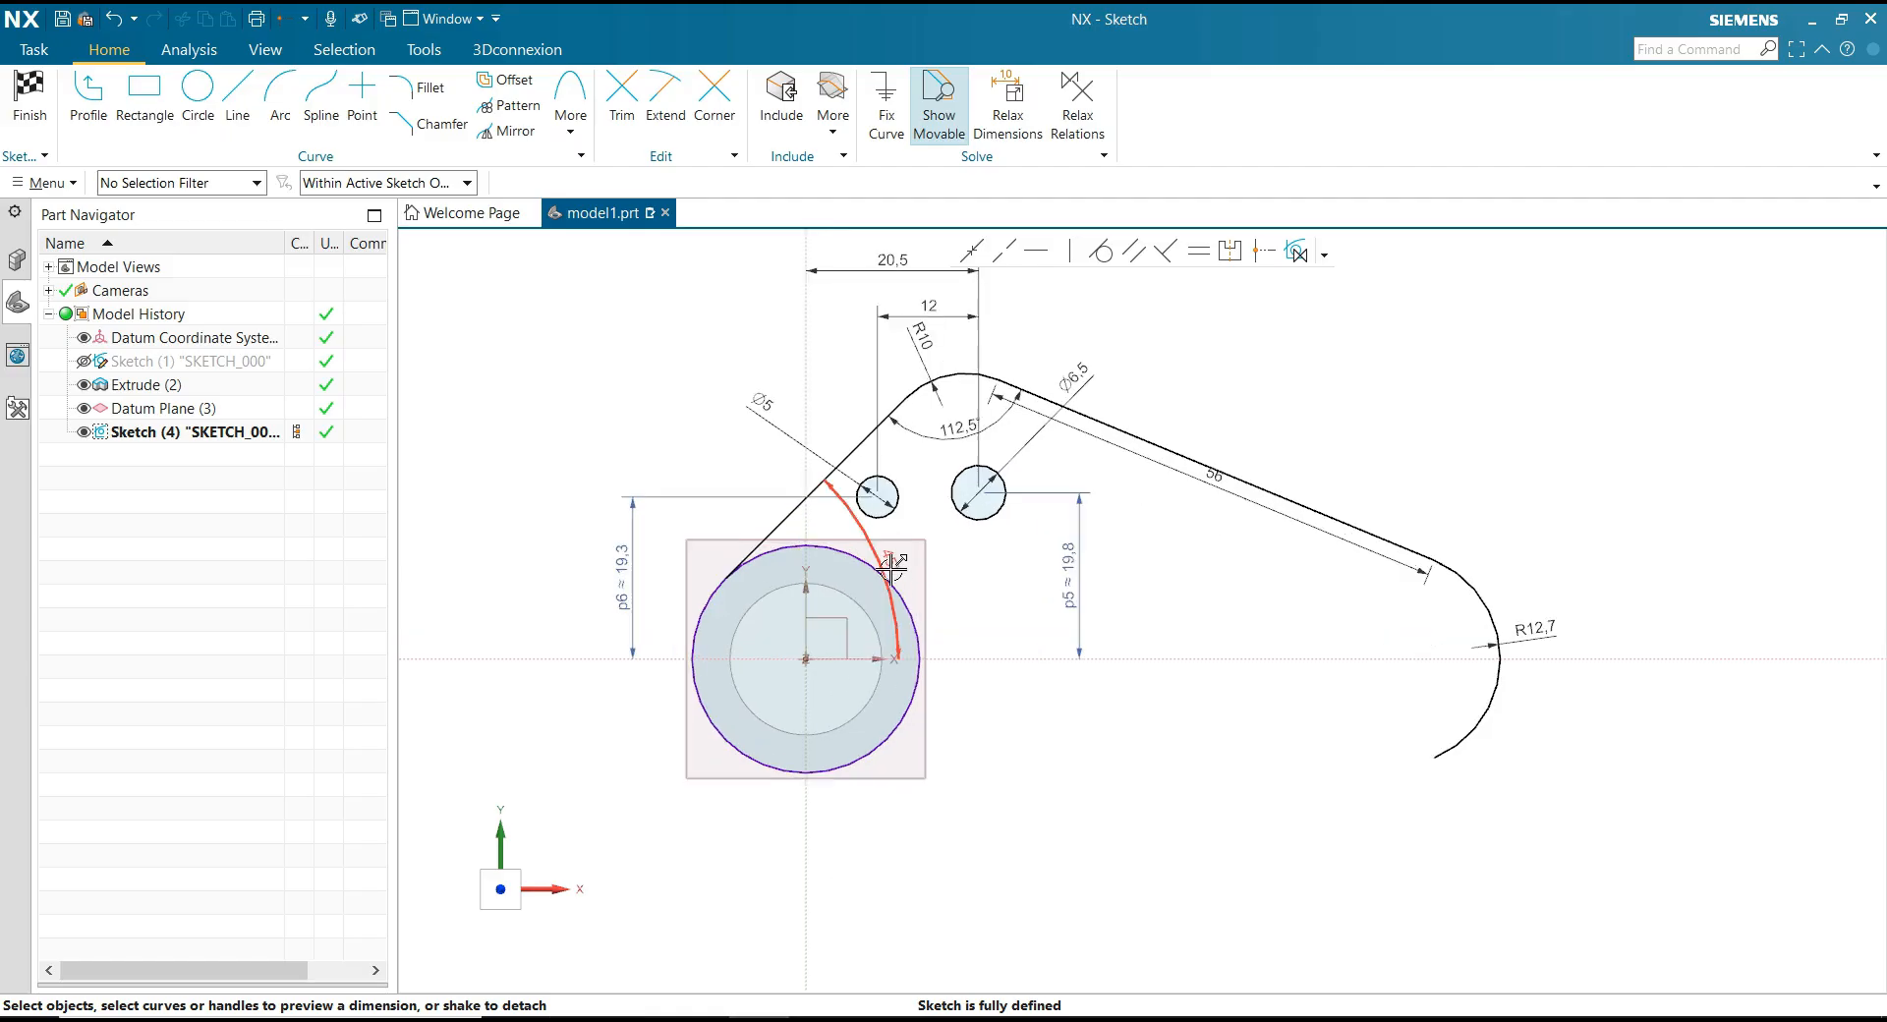
{"action": "left_click", "coordinate": [894, 558]}
{"action": "key", "text": "Delete"}
Step: Dimension the horizontal distance from the 6.5 mm circle's centre to the outermost point of the R12.7 arc to 61 mm
{"action": "scroll", "coordinate": [826, 469], "scroll_direction": "down", "scroll_amount": 3}
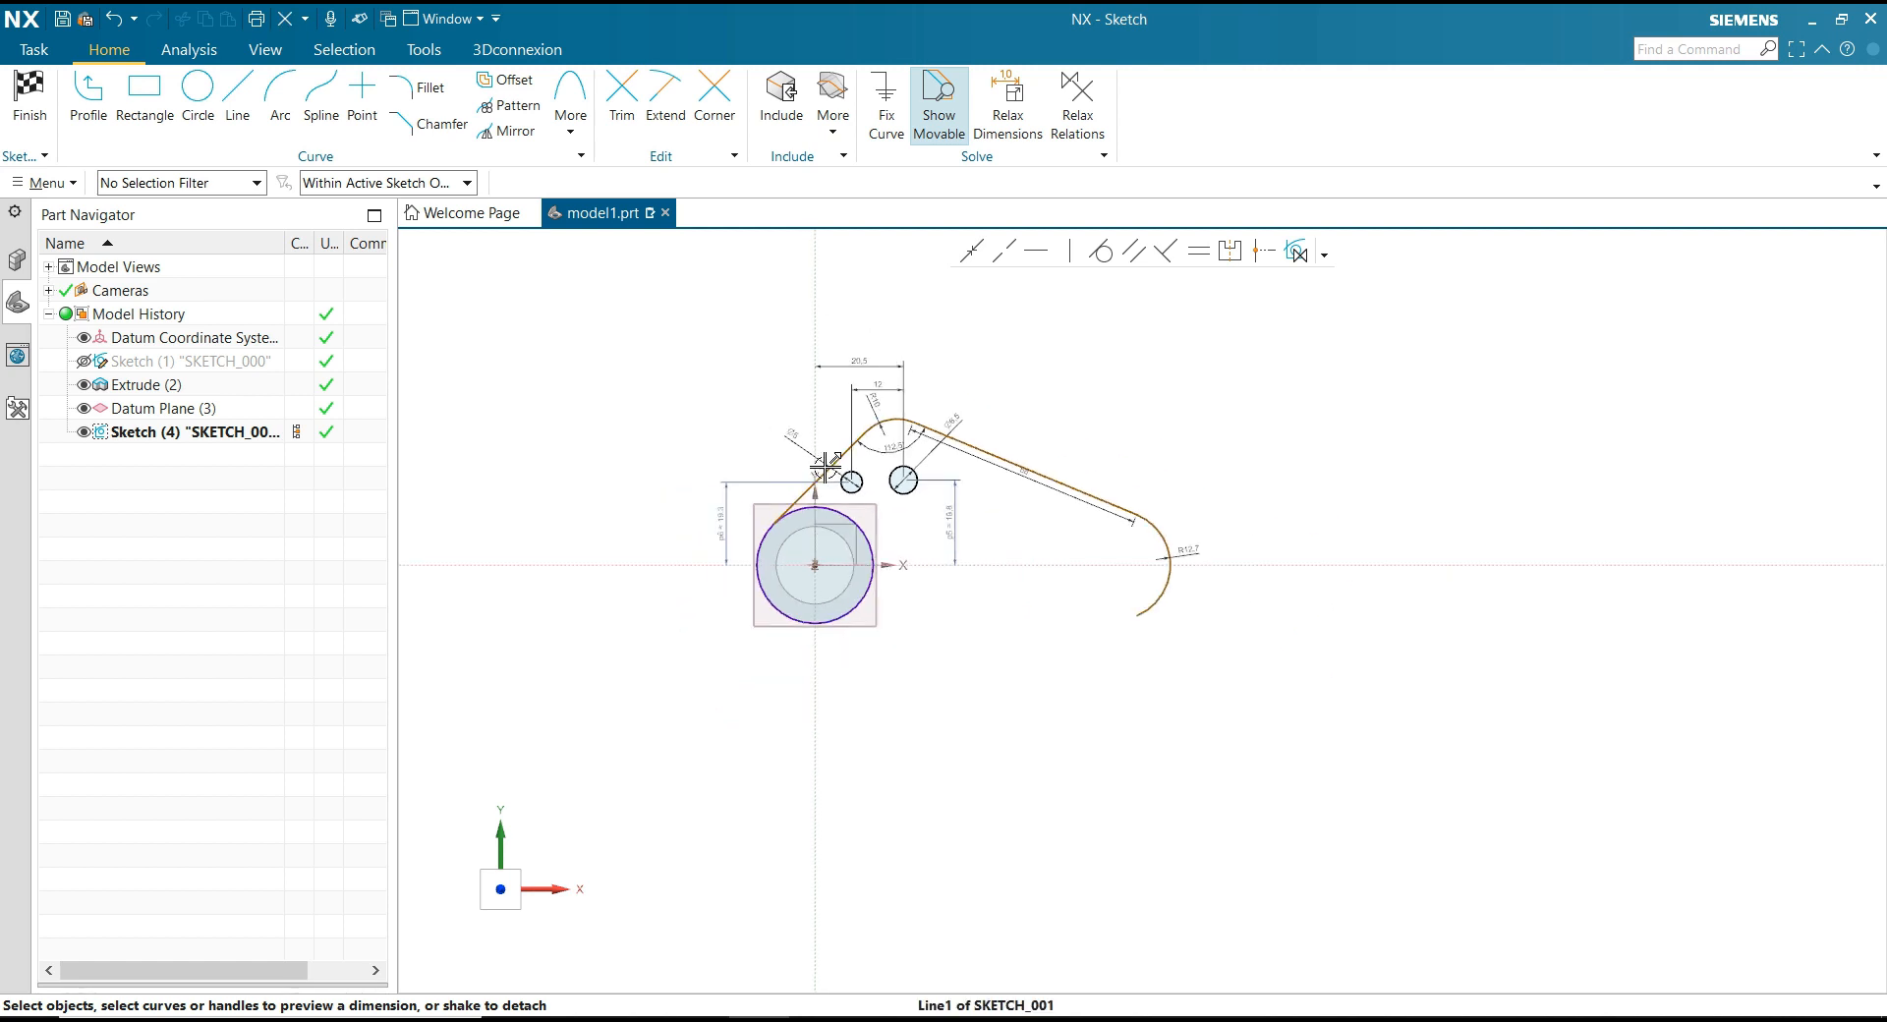
{"action": "scroll", "coordinate": [912, 544], "scroll_direction": "up", "scroll_amount": 1}
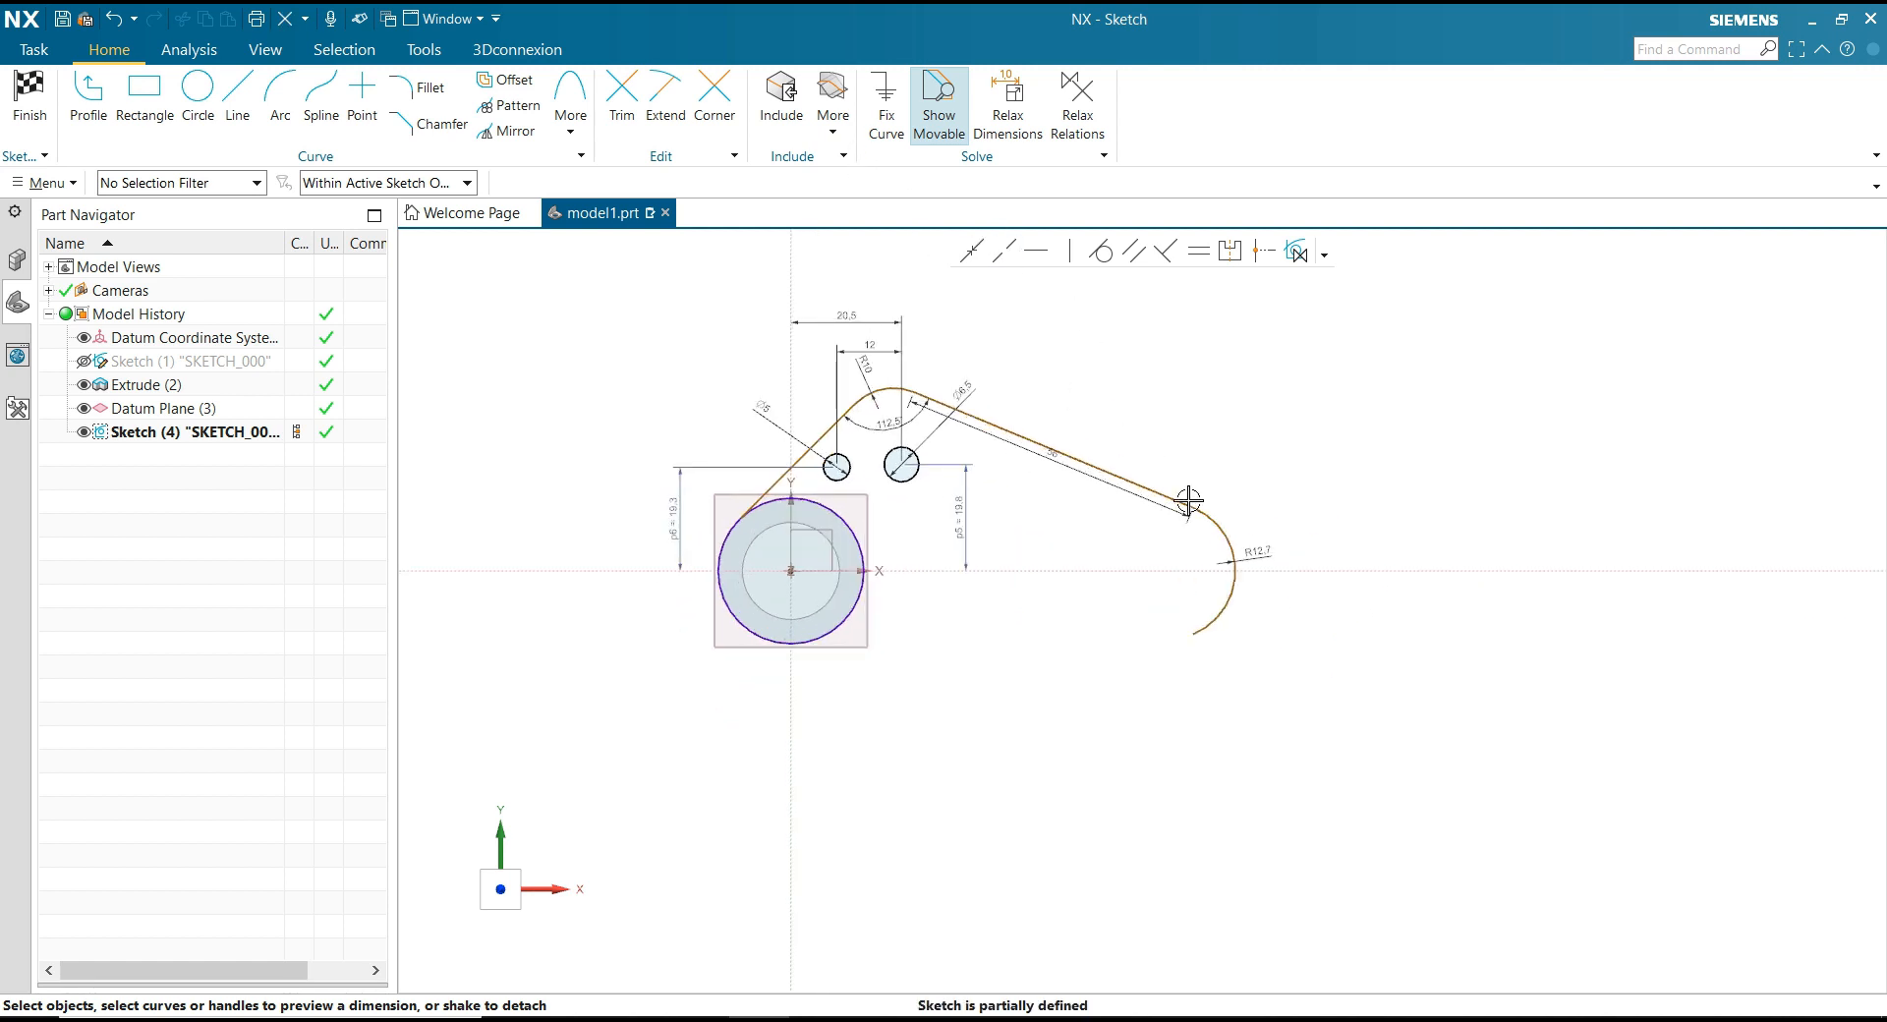
{"action": "left_click", "coordinate": [1236, 570]}
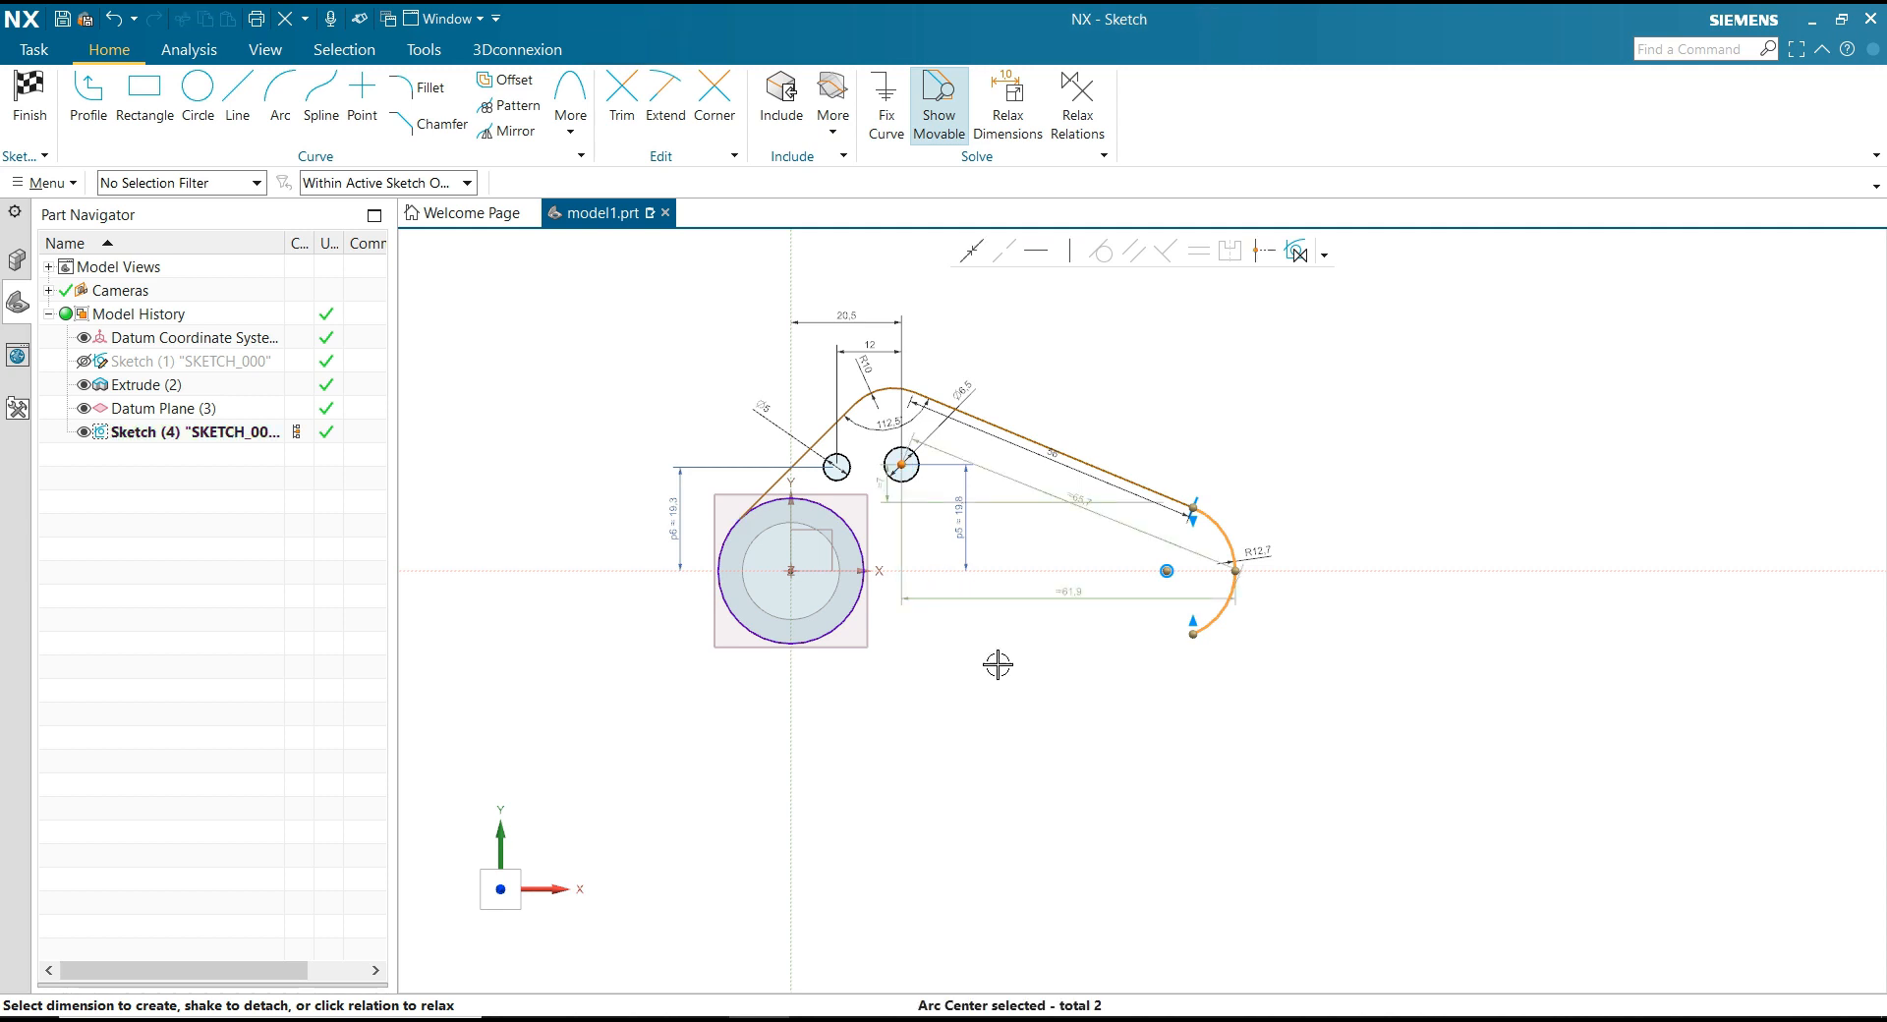
{"action": "left_click", "coordinate": [1078, 700]}
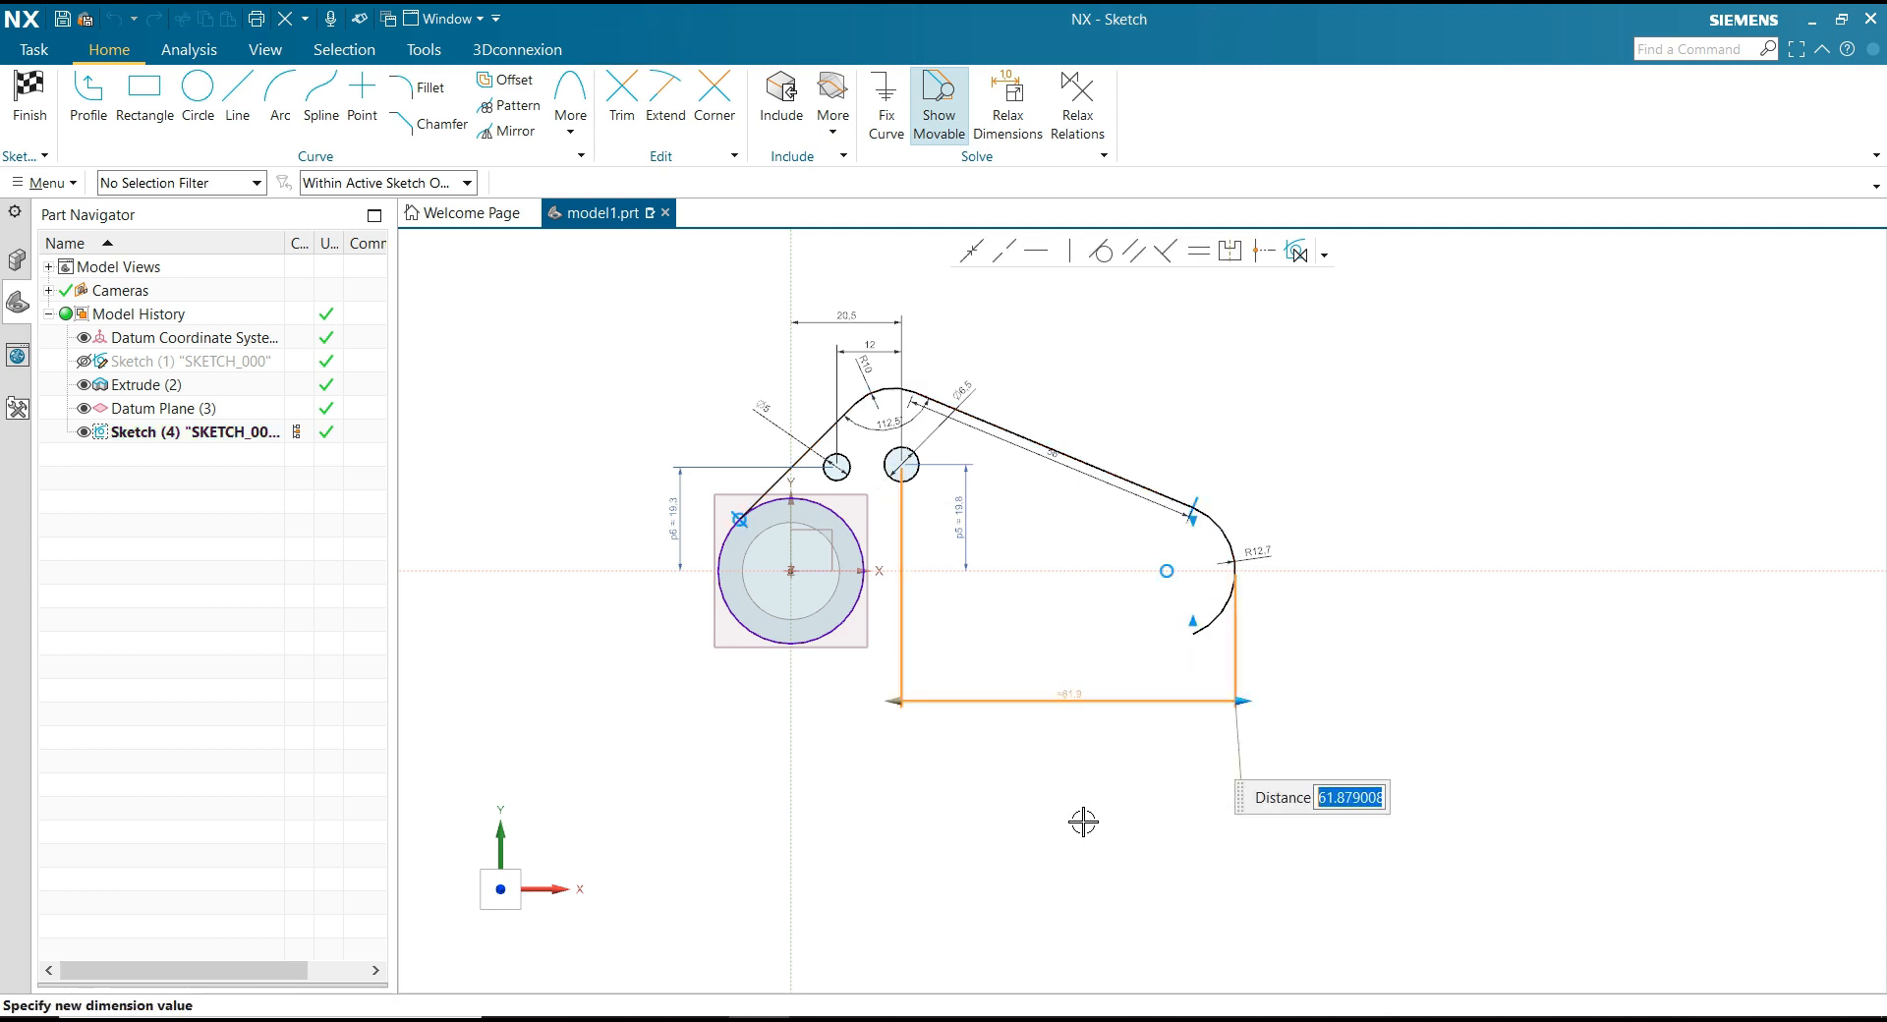
{"action": "type", "text": "61"}
{"action": "key", "text": "Return"}
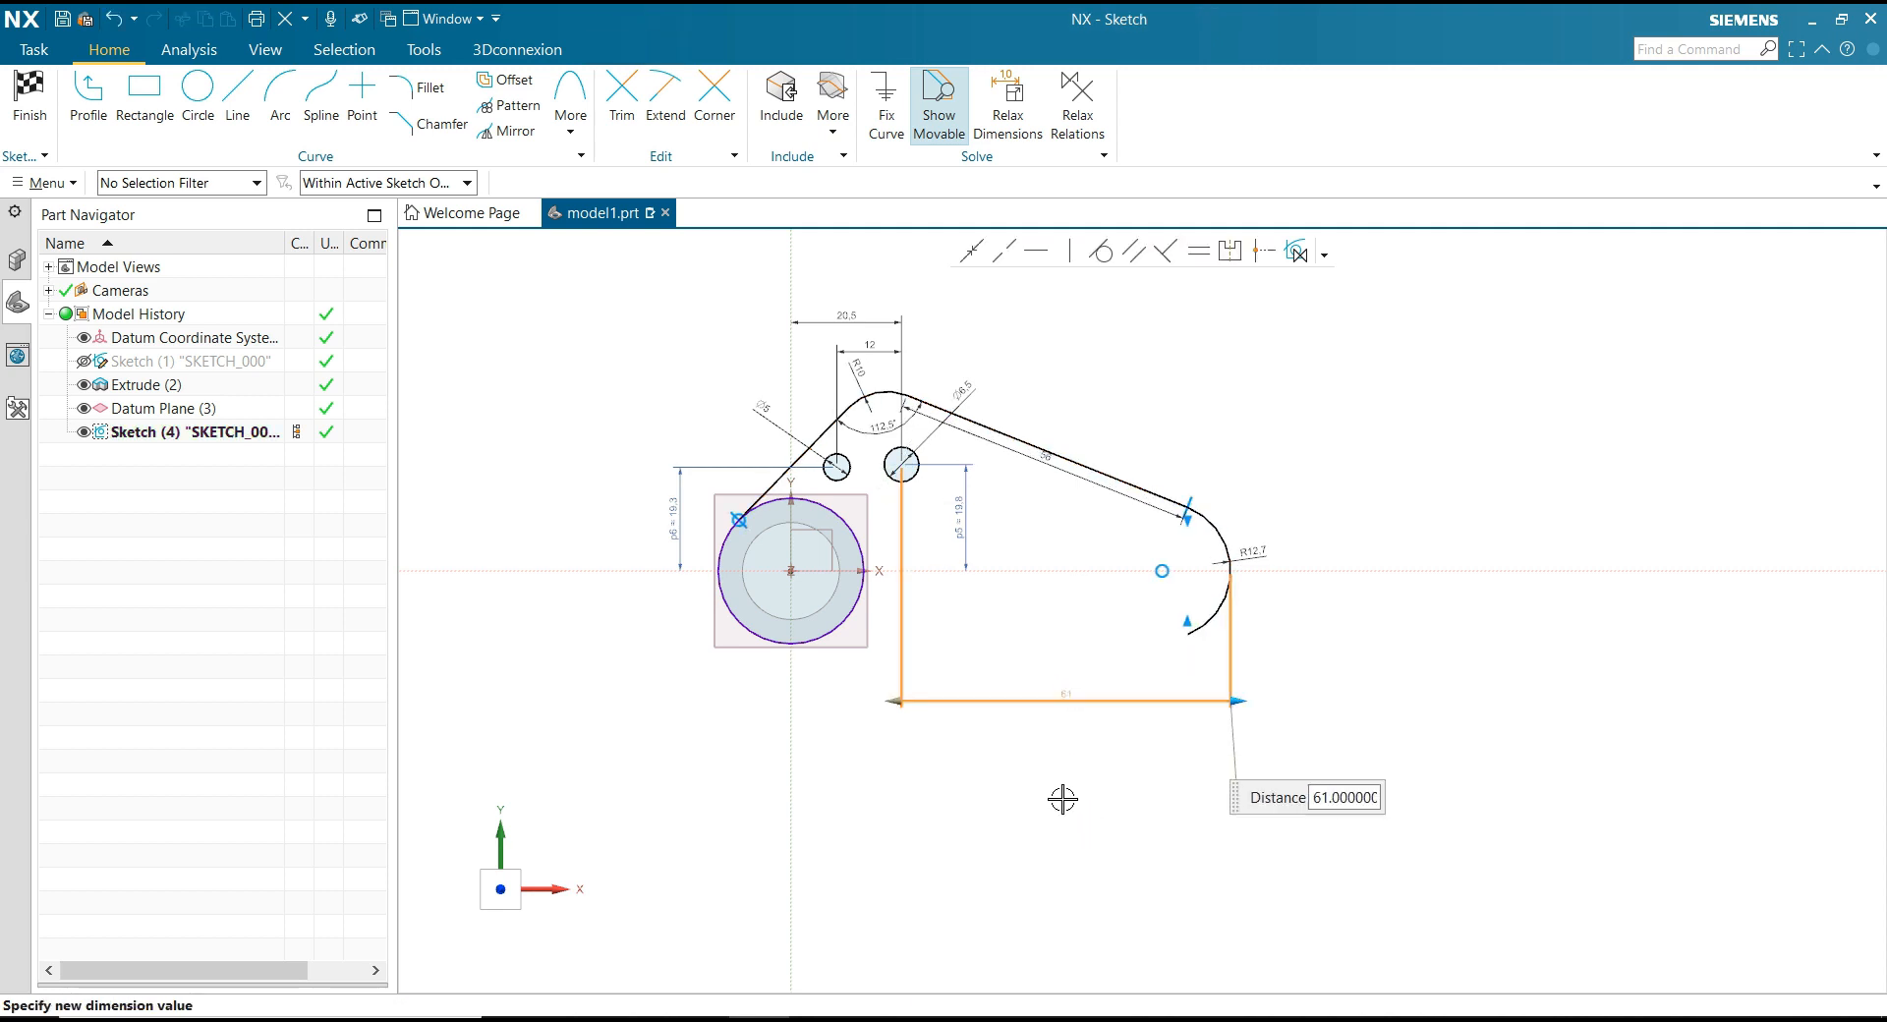
{"action": "scroll", "coordinate": [994, 633], "scroll_direction": "up", "scroll_amount": 2}
{"action": "scroll", "coordinate": [994, 633], "scroll_direction": "down", "scroll_amount": 2}
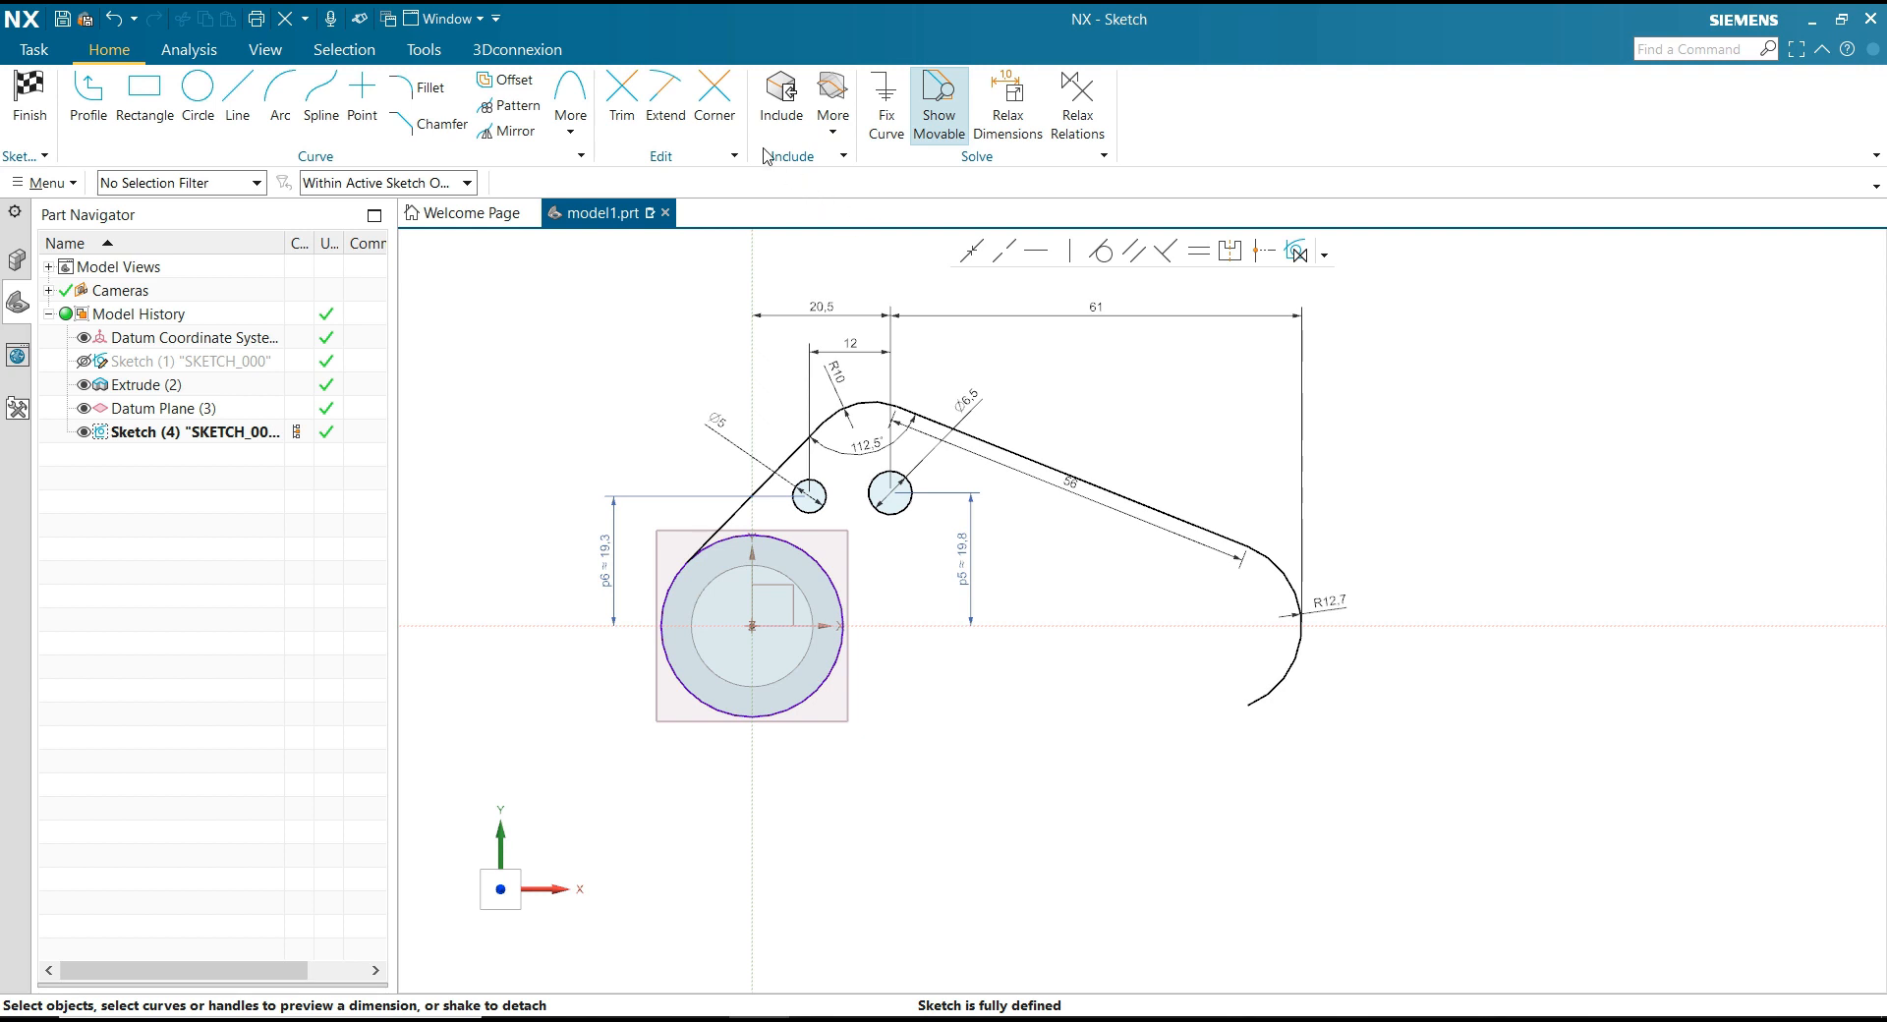
Step: Mirror the two slanted lines, the R10 arc and the 5 mm and 6.5 mm circles about the horizontal sketch axis
{"action": "left_click", "coordinate": [509, 131]}
{"action": "left_click", "coordinate": [735, 506]}
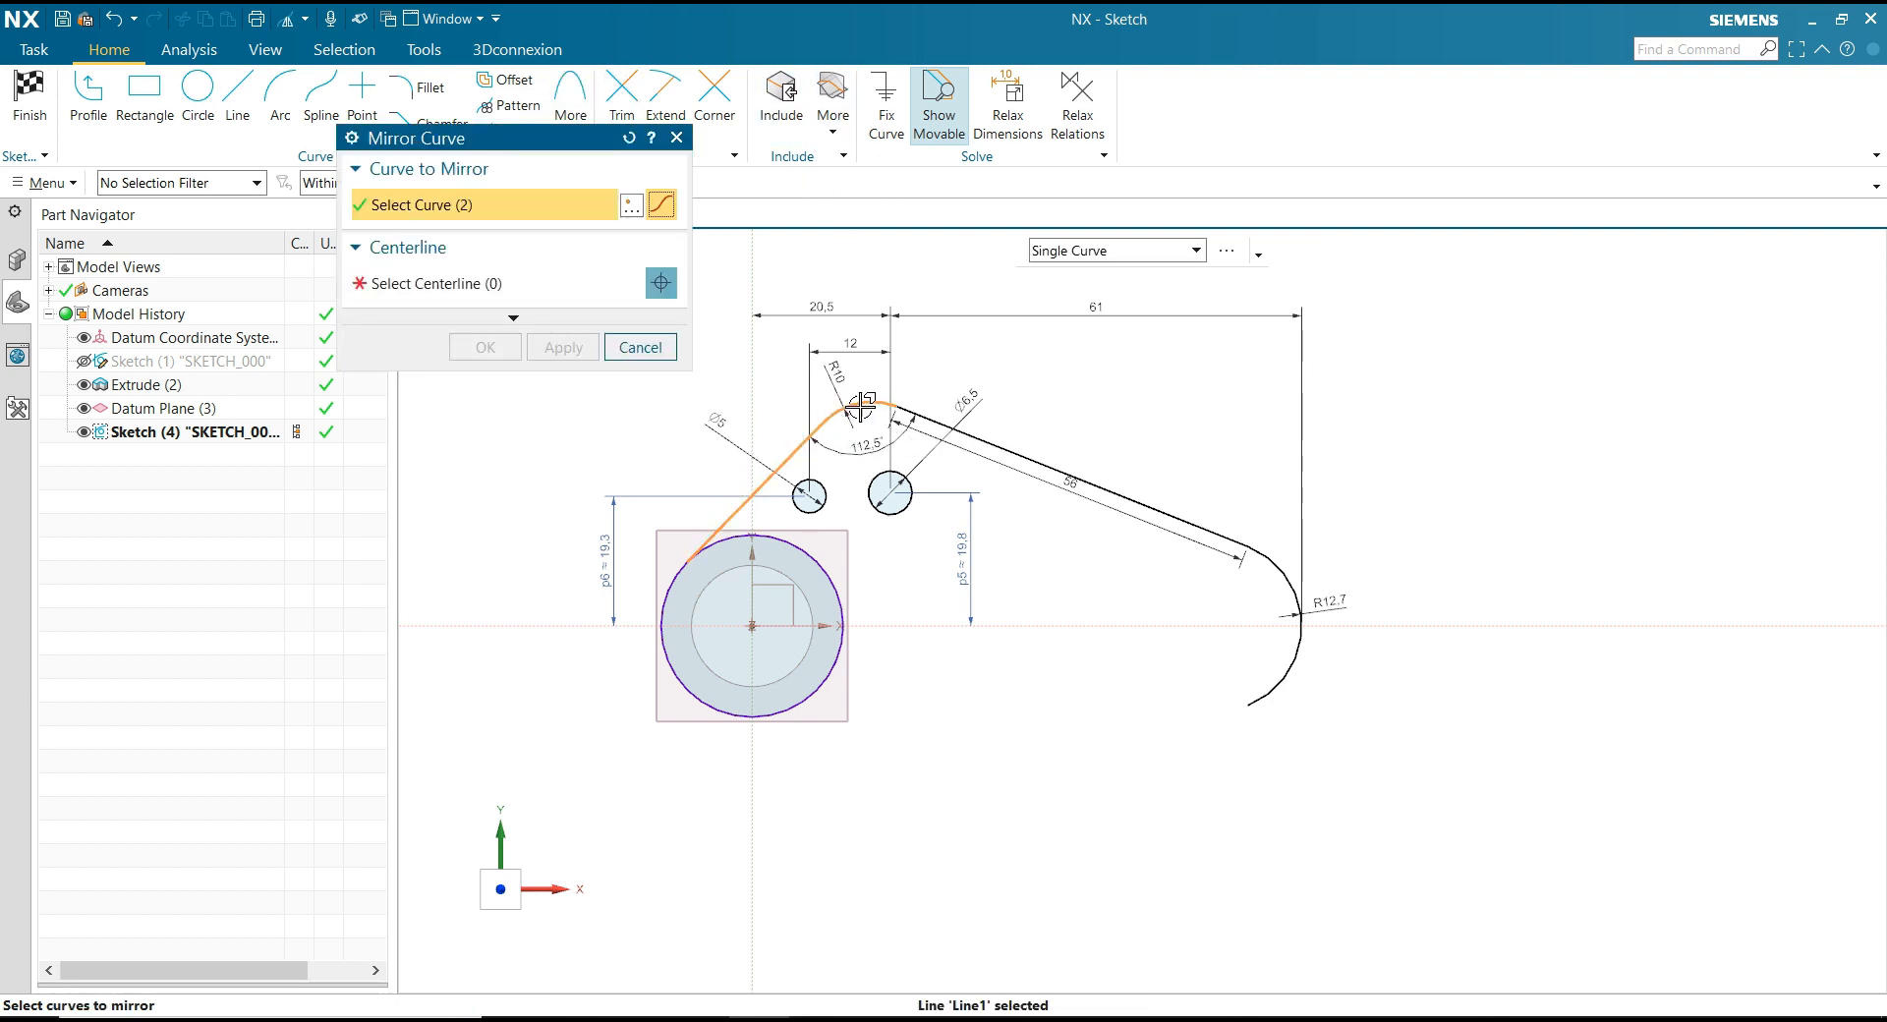
{"action": "left_click", "coordinate": [855, 403]}
{"action": "left_click", "coordinate": [928, 416]}
{"action": "left_click", "coordinate": [899, 477]}
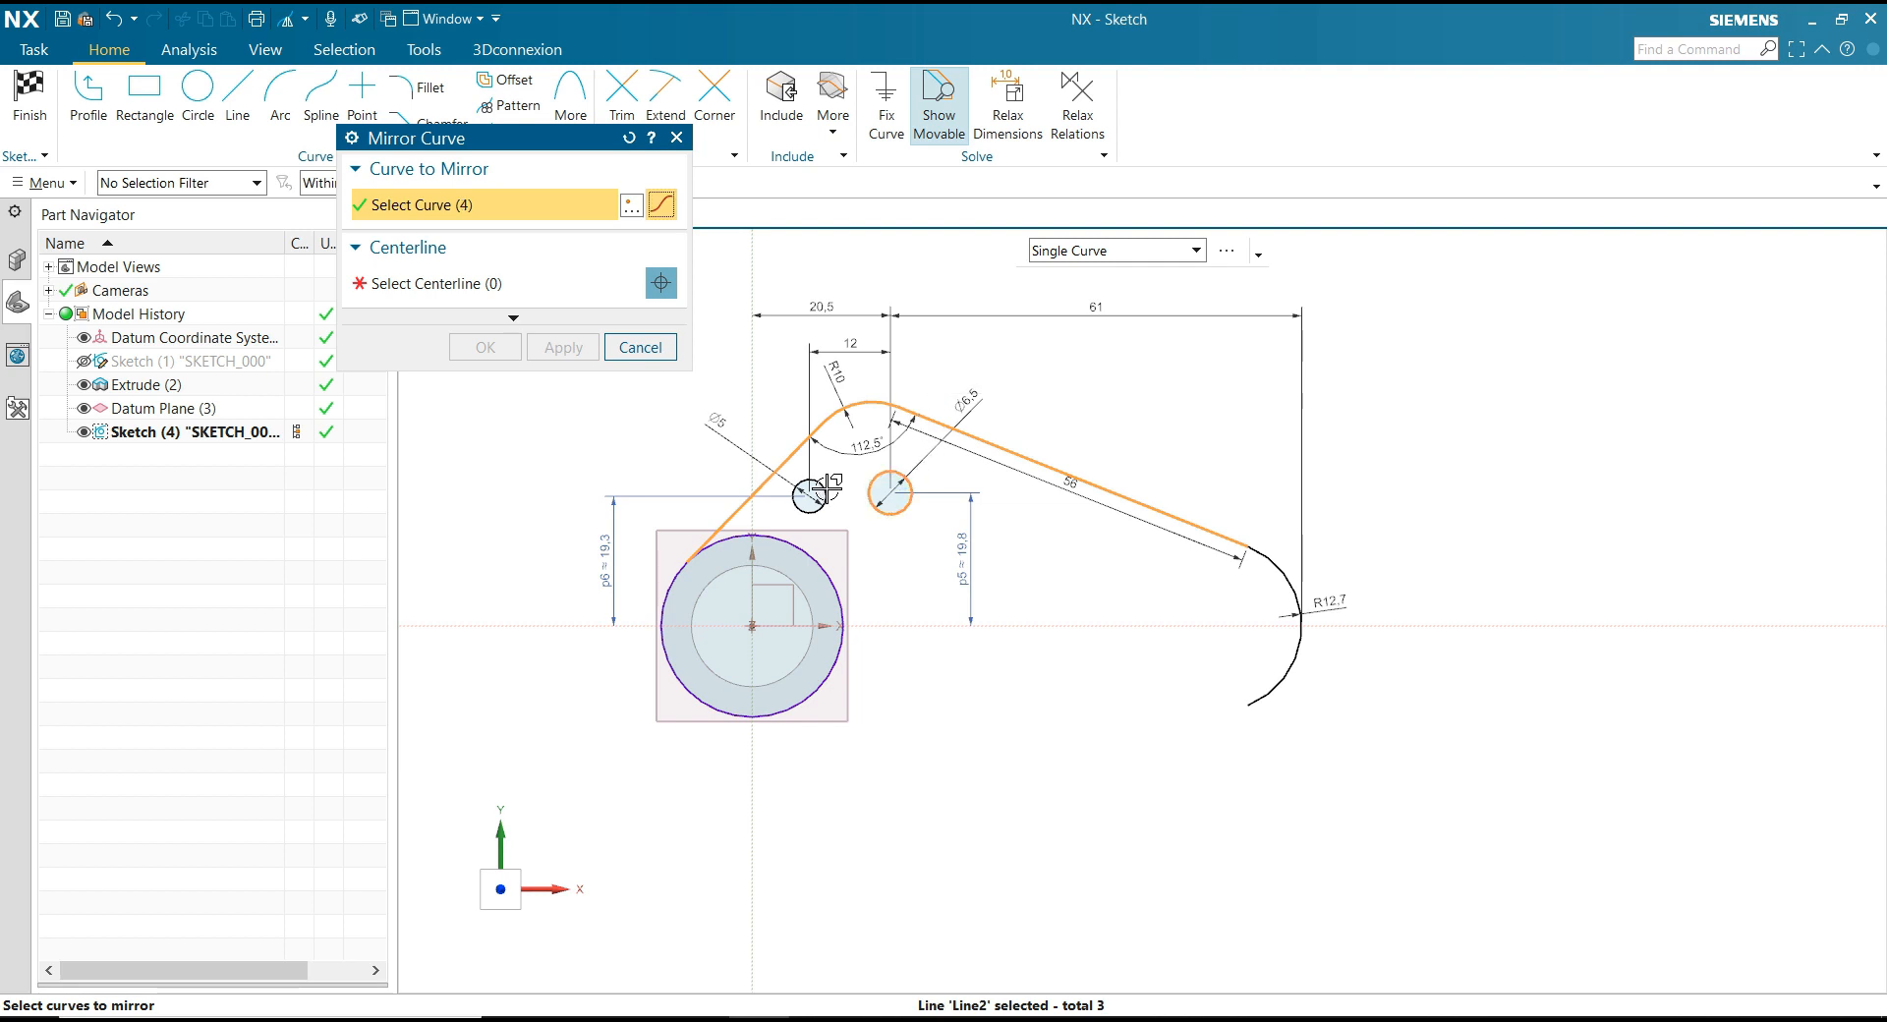
{"action": "left_click", "coordinate": [826, 487]}
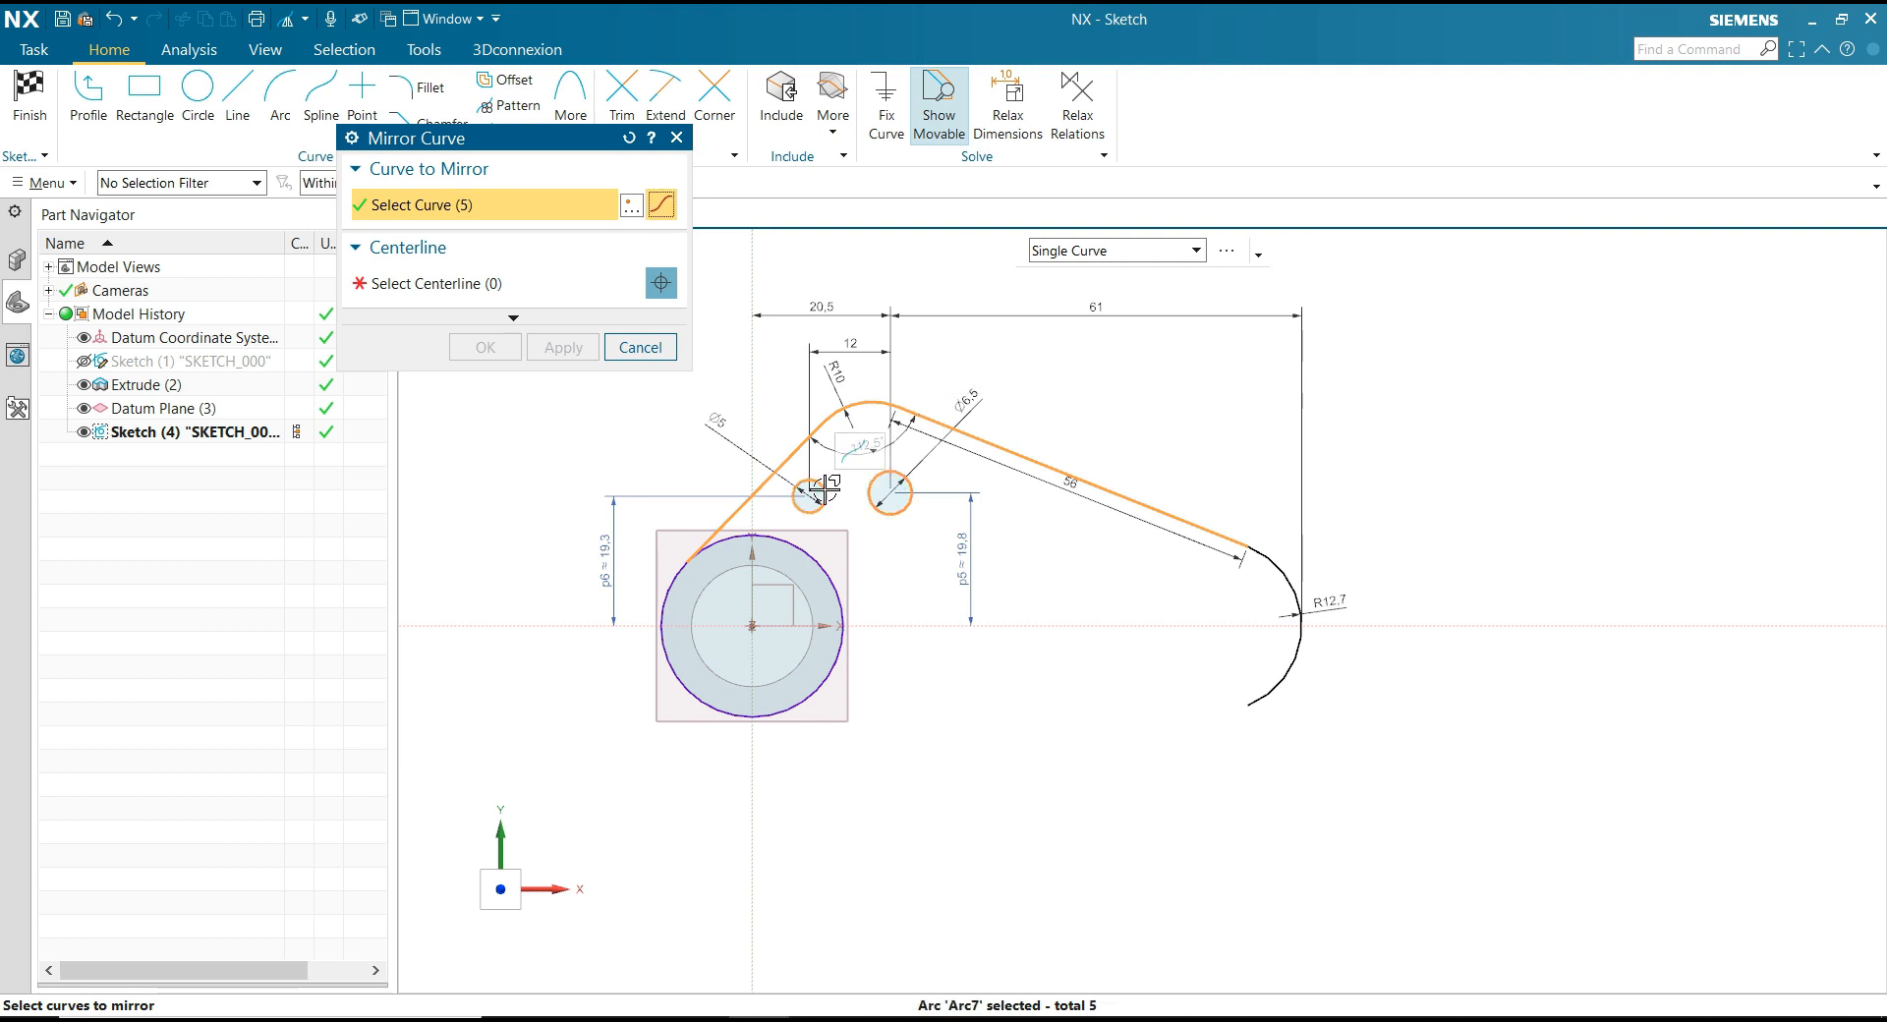
{"action": "left_click", "coordinate": [478, 301]}
{"action": "left_click", "coordinate": [890, 626]}
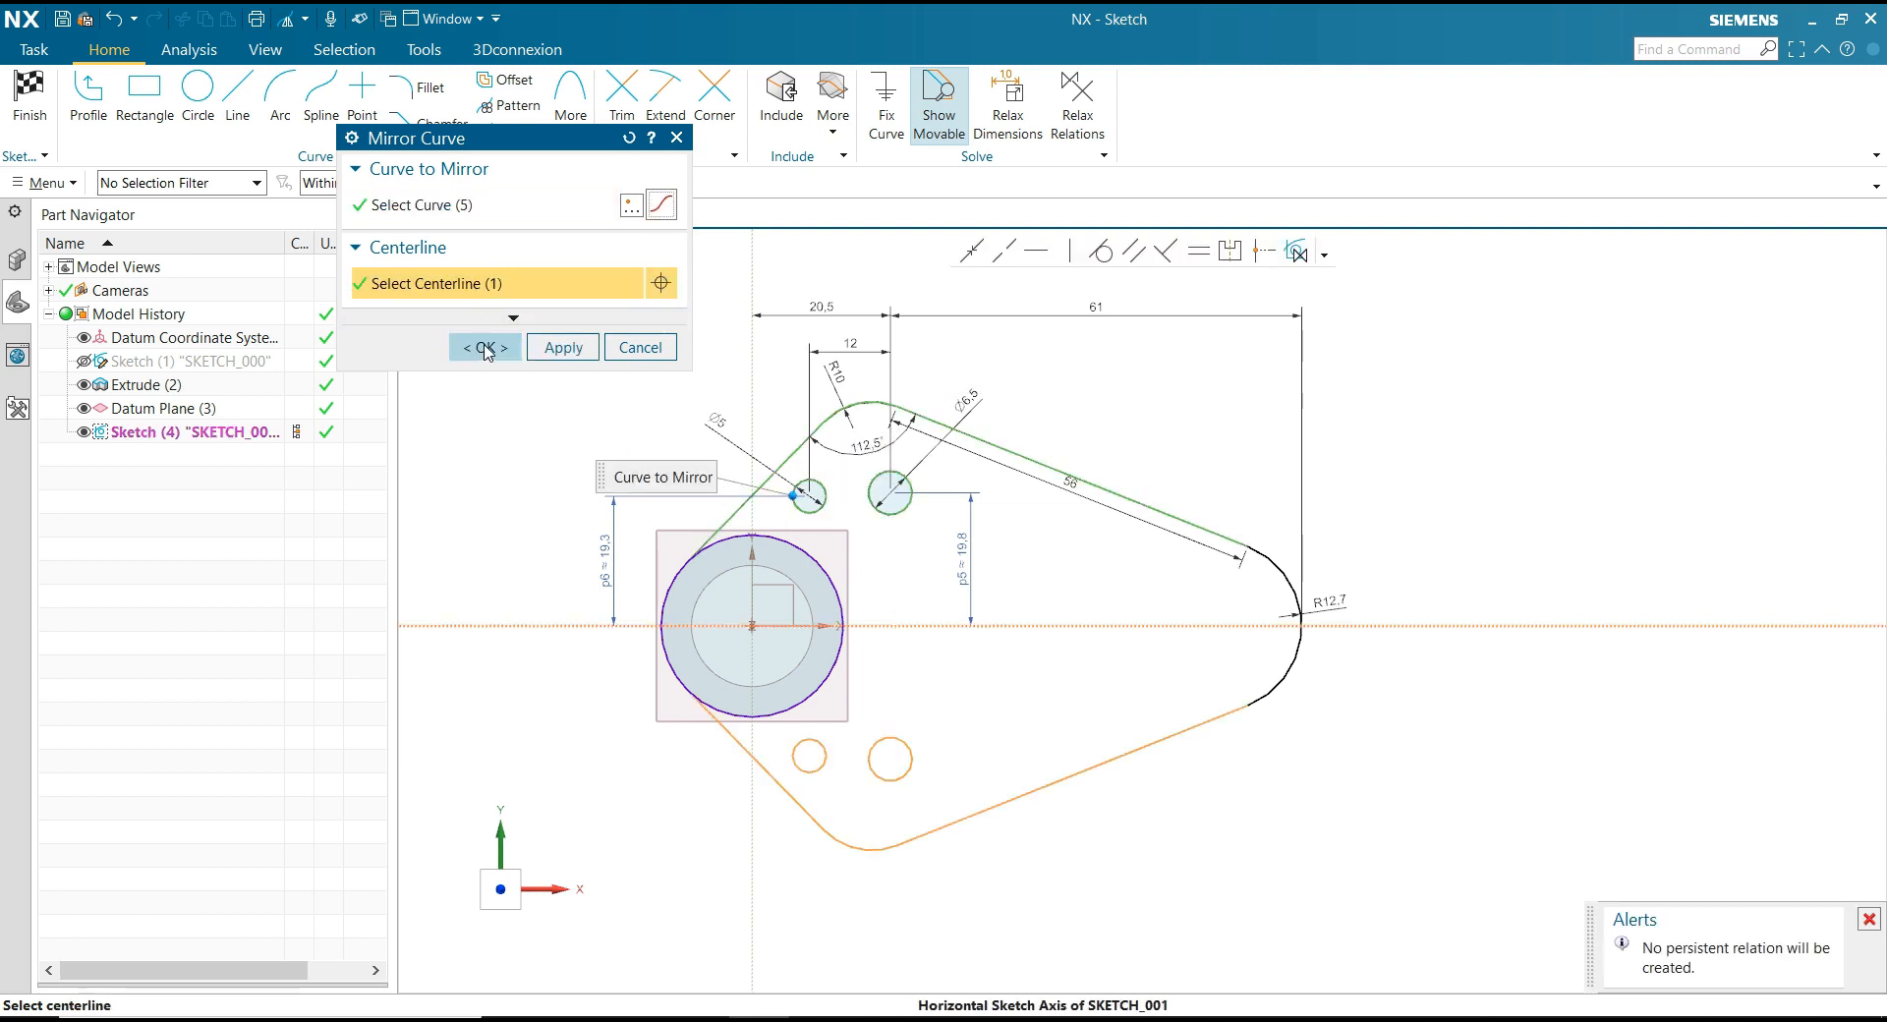
{"action": "left_click", "coordinate": [485, 348]}
Step: Draw a 9.5 mm diameter circle concentric with the R12.7 end arc
{"action": "scroll", "coordinate": [1163, 404], "scroll_direction": "down", "scroll_amount": 2}
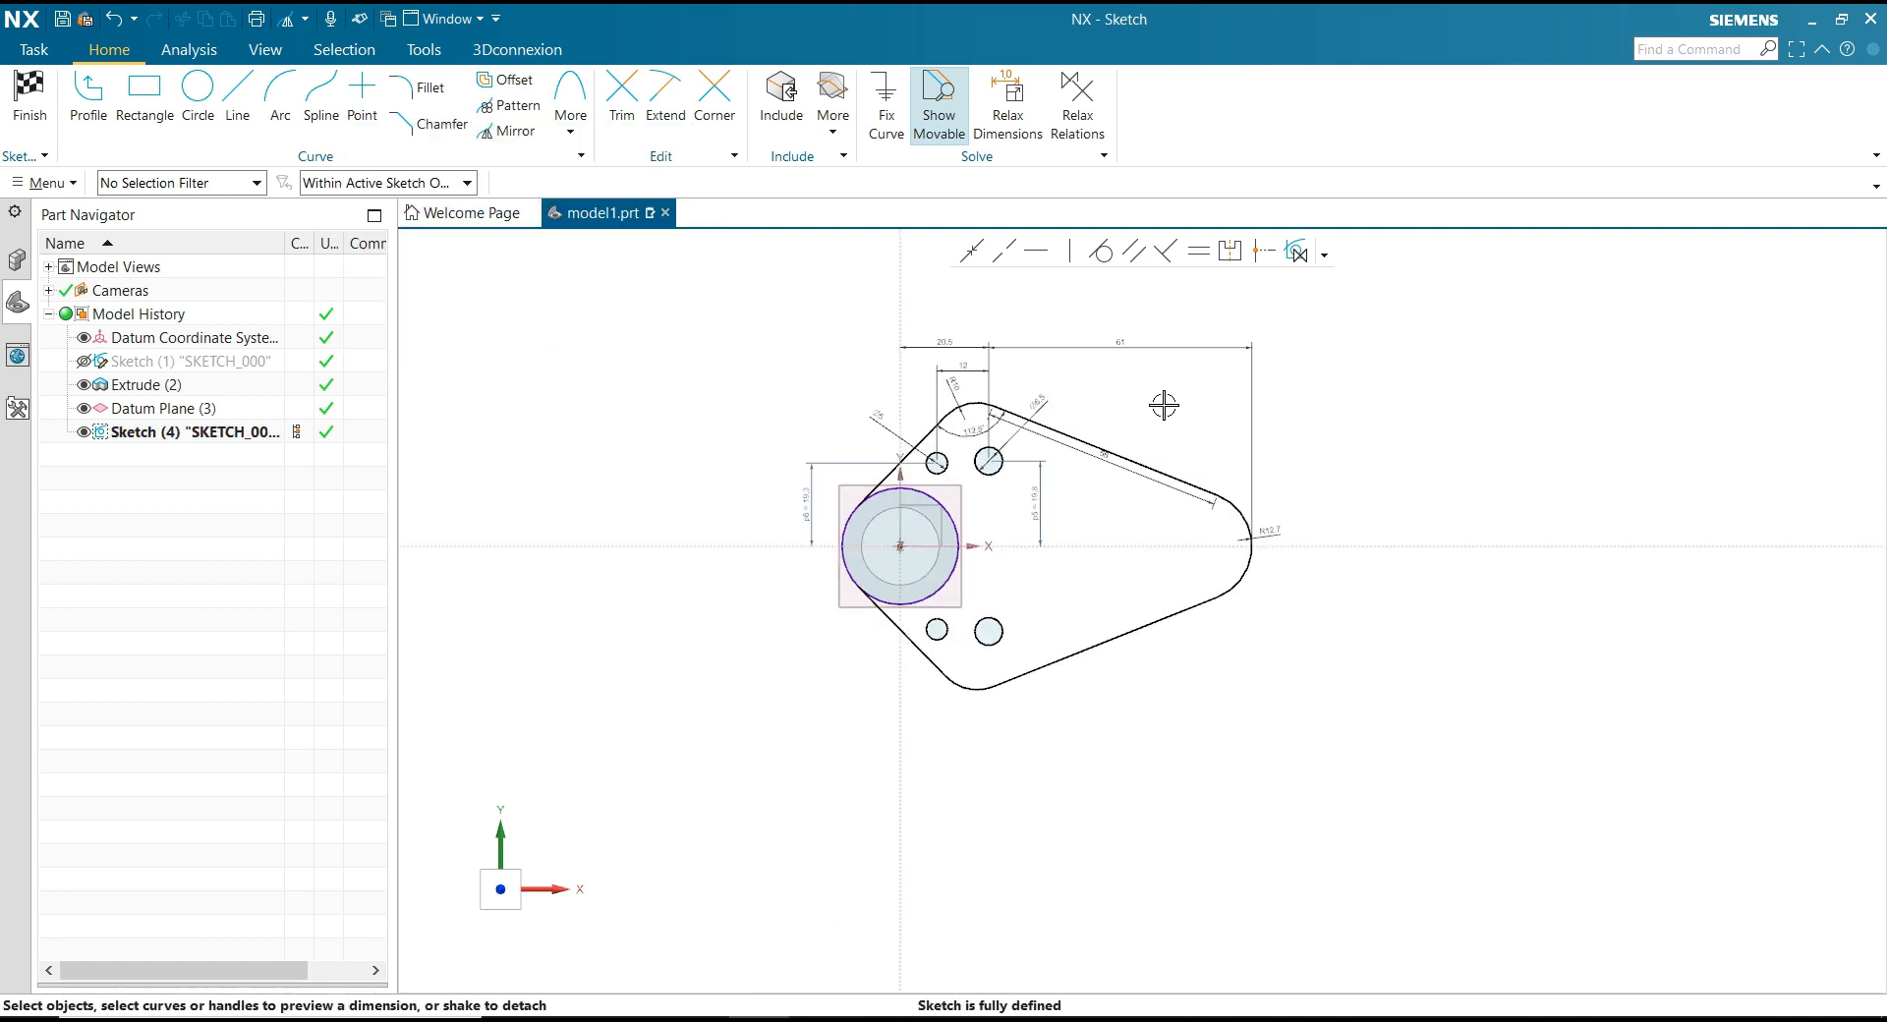
{"action": "scroll", "coordinate": [1163, 405], "scroll_direction": "up", "scroll_amount": 1}
{"action": "left_click", "coordinate": [197, 93]}
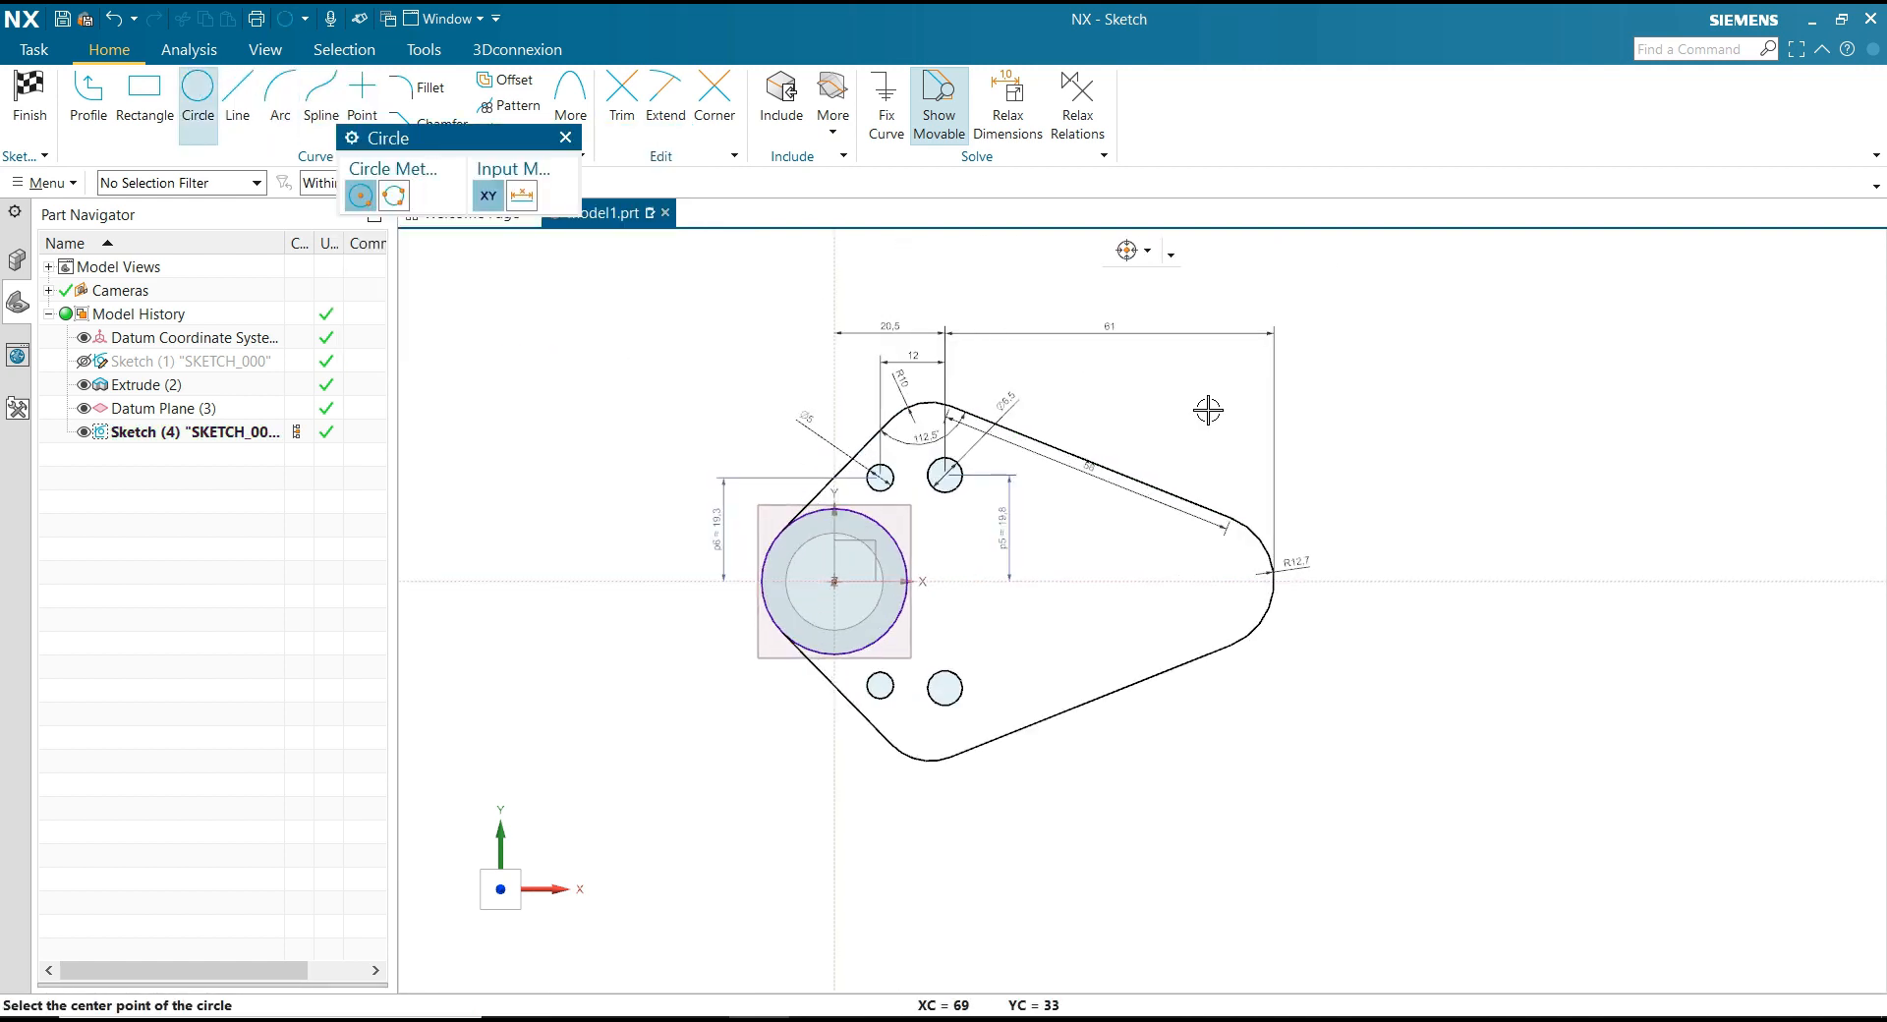
{"action": "left_click", "coordinate": [1206, 584]}
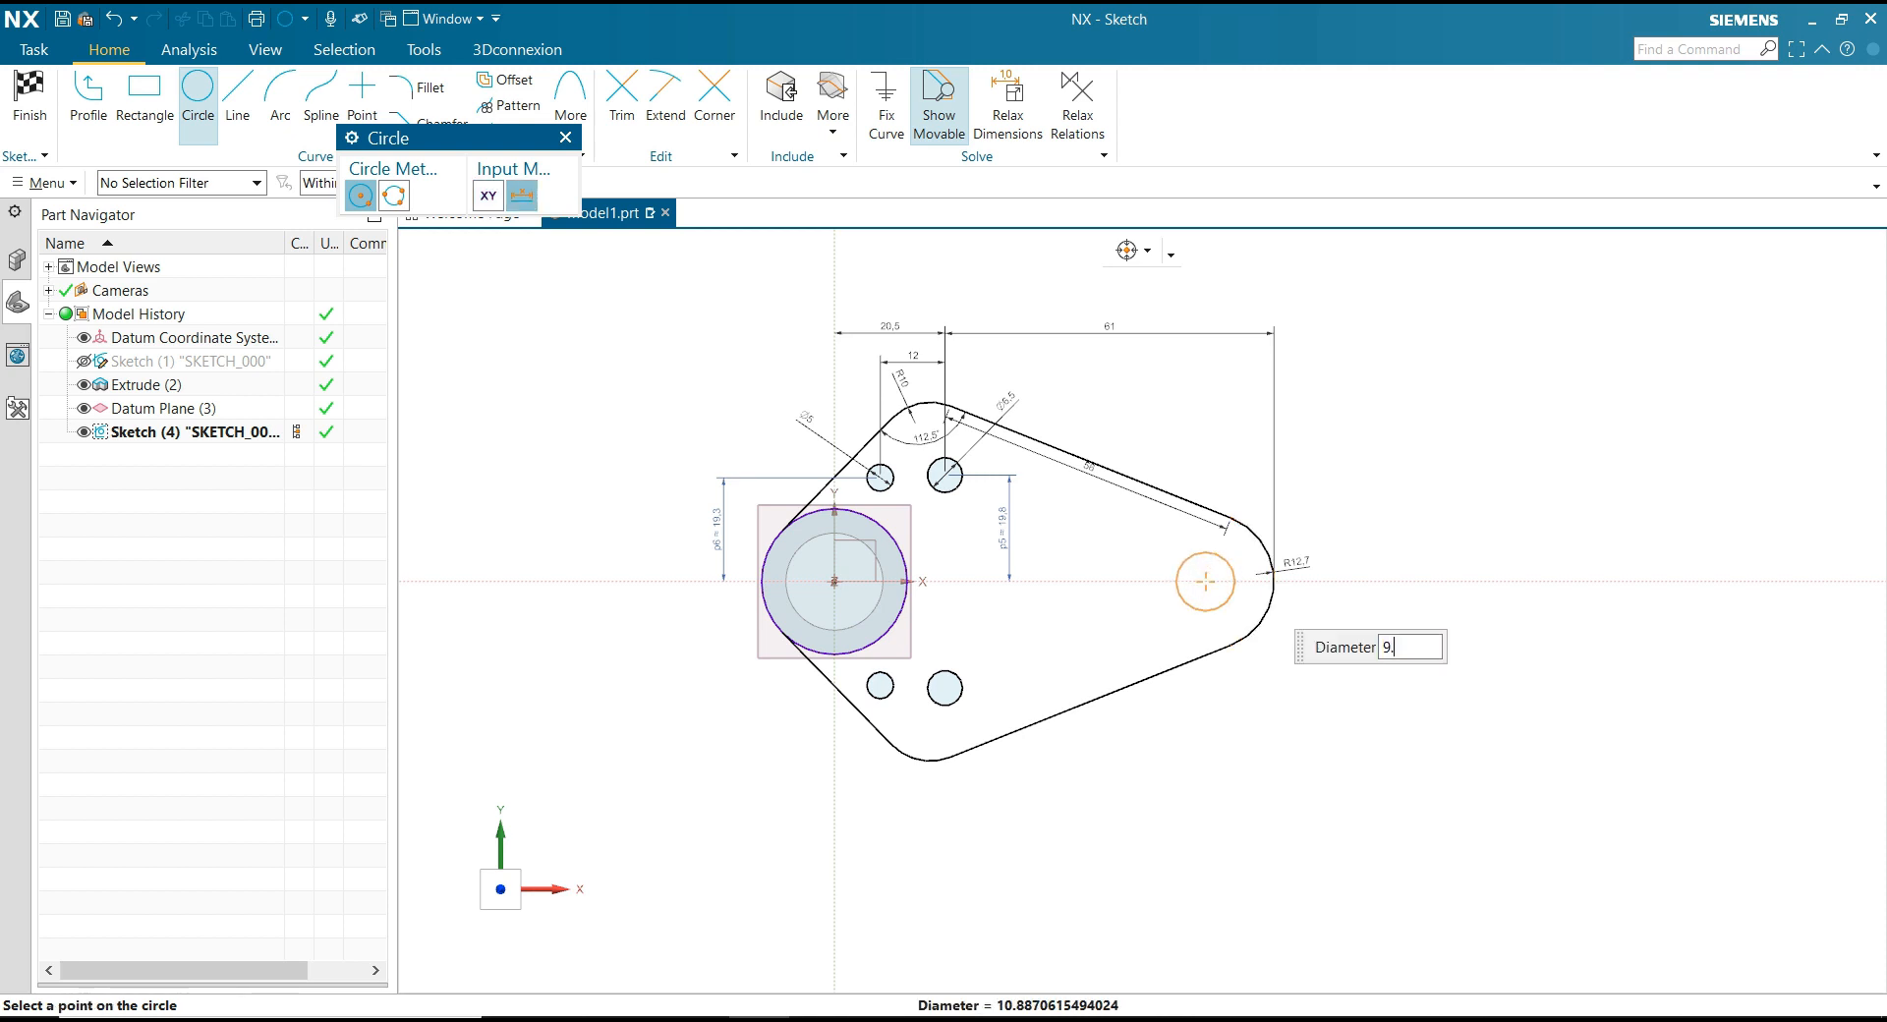
{"action": "type", "text": "9.5"}
{"action": "key", "text": "Return"}
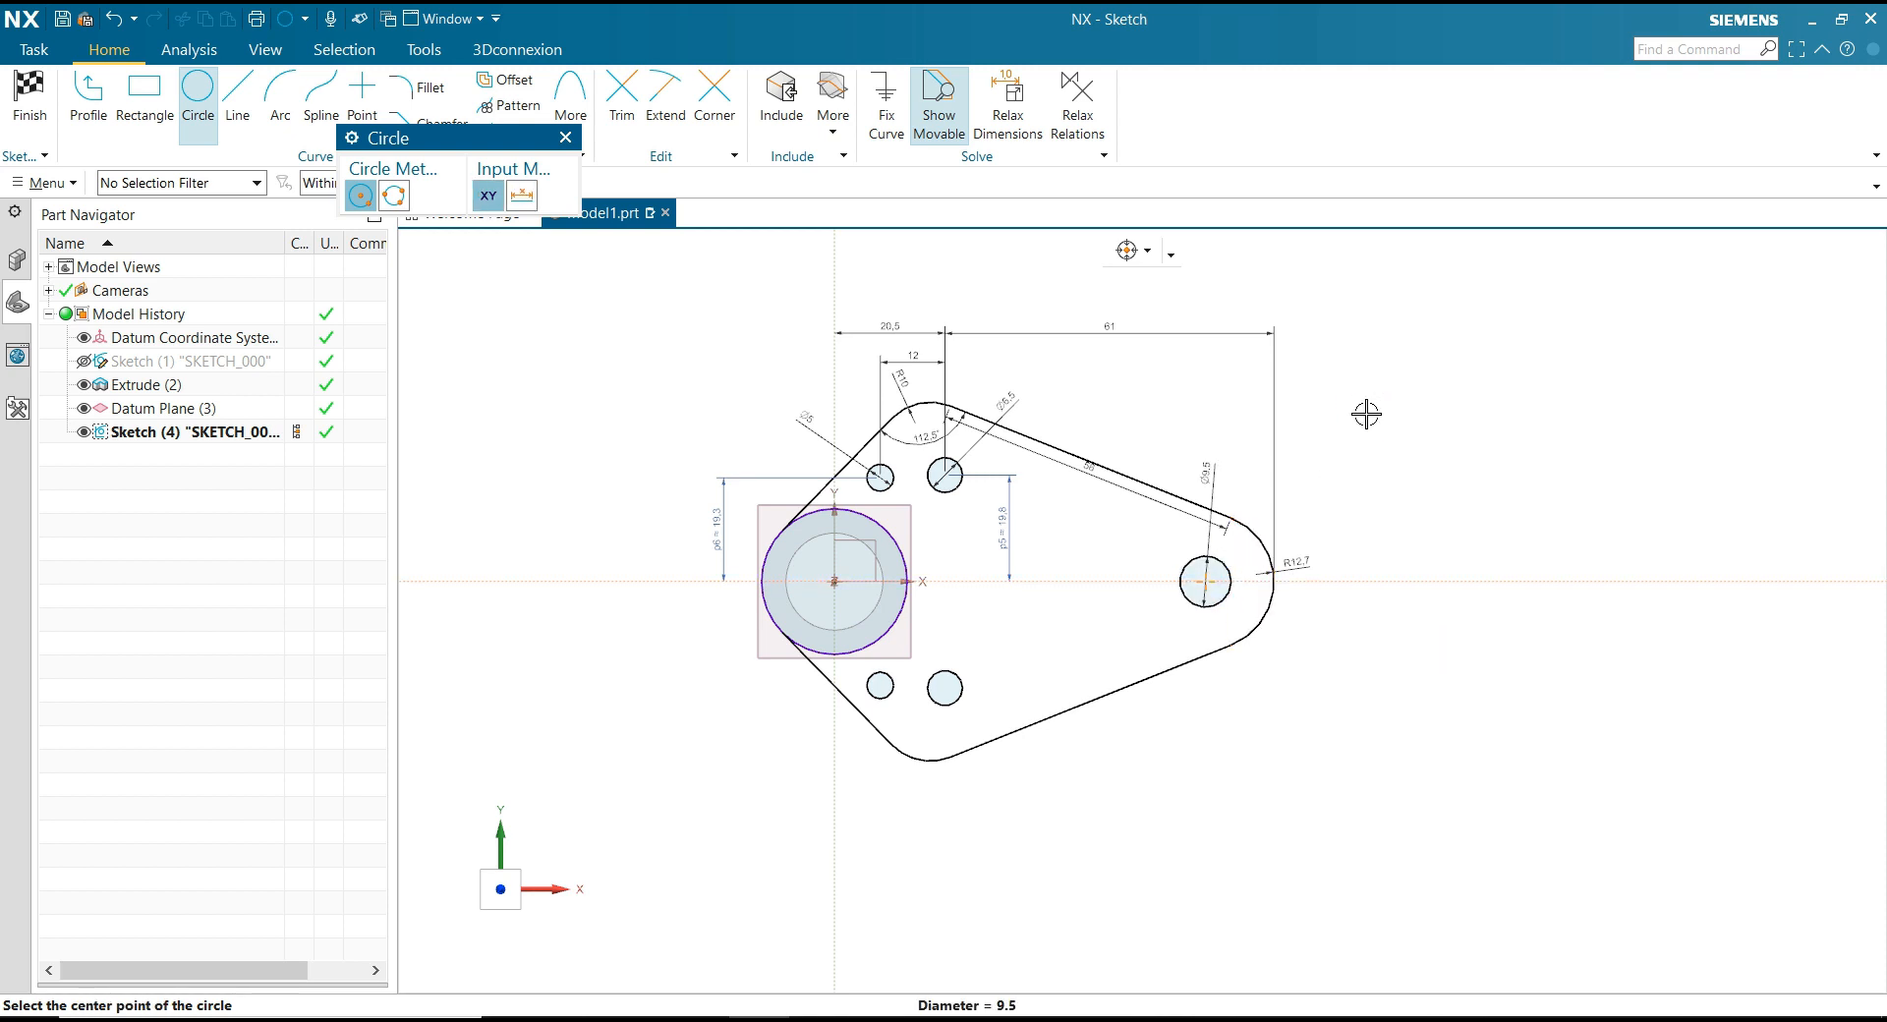
{"action": "key", "text": "Escape"}
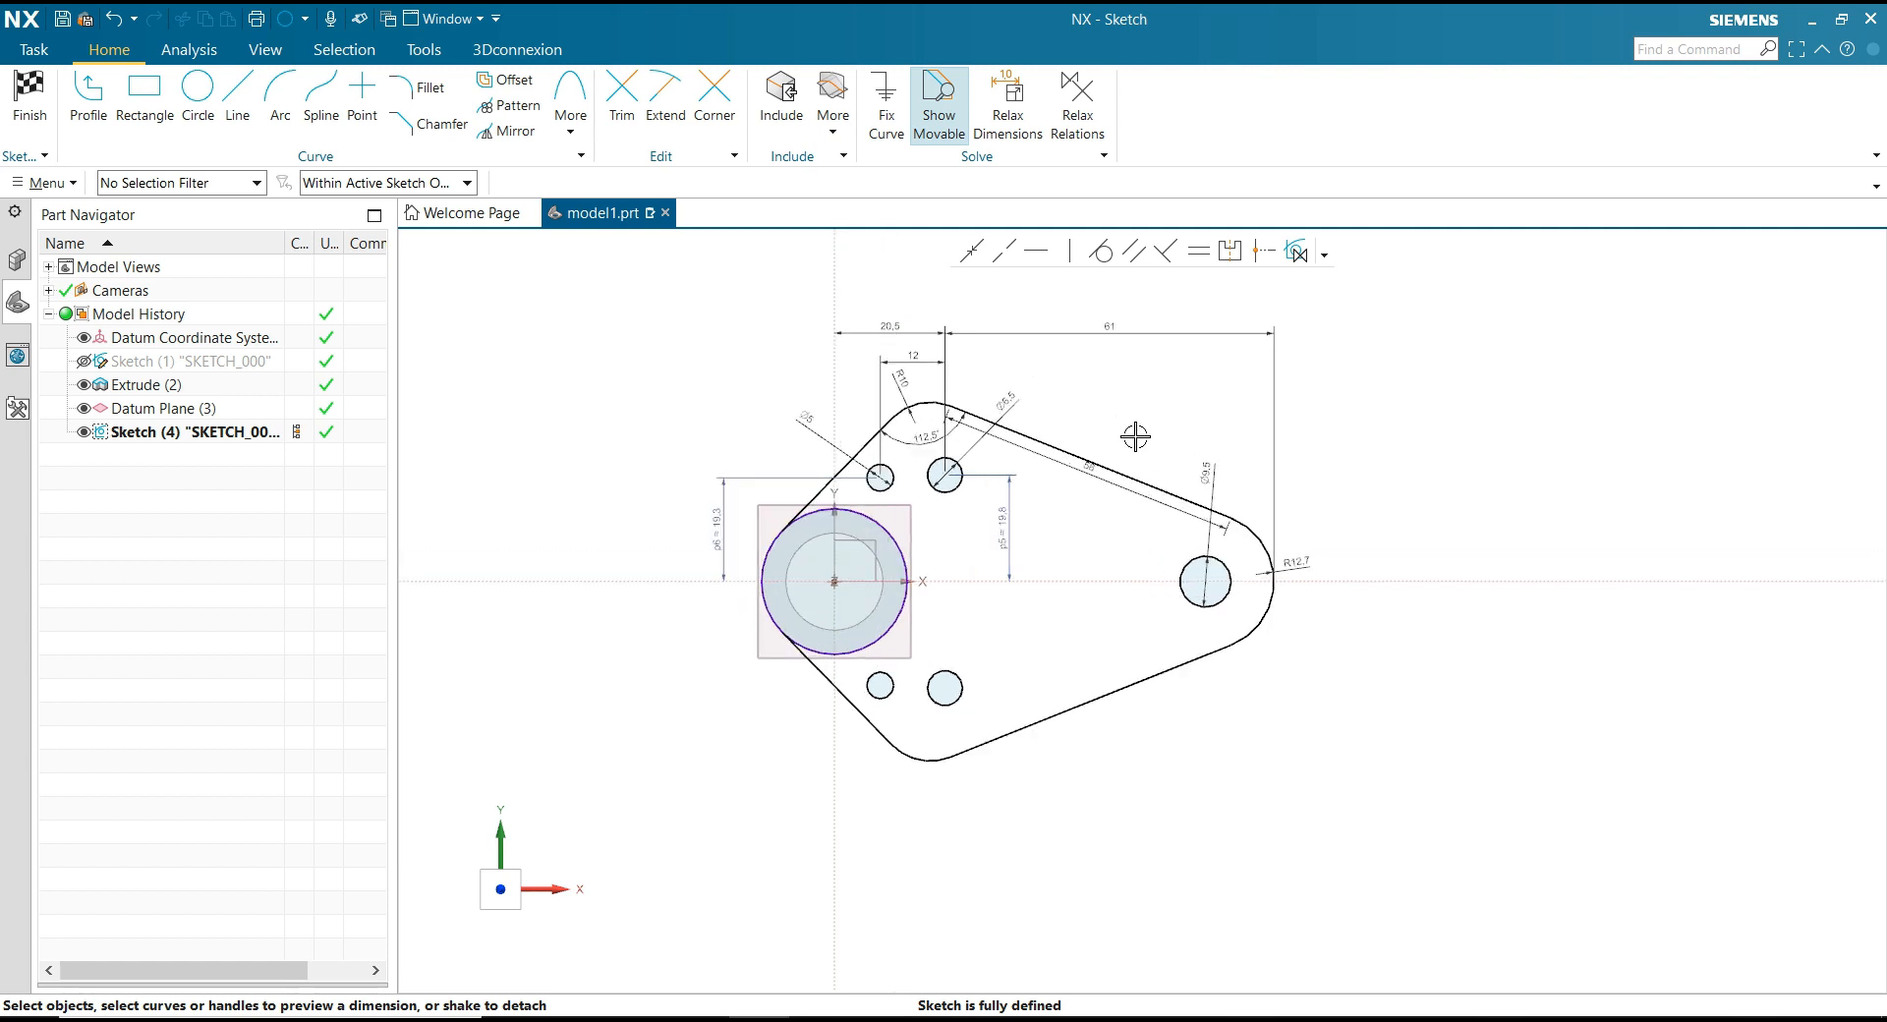
Step: Finish the arm sketch and hide the offset datum plane
{"action": "left_click", "coordinate": [29, 94]}
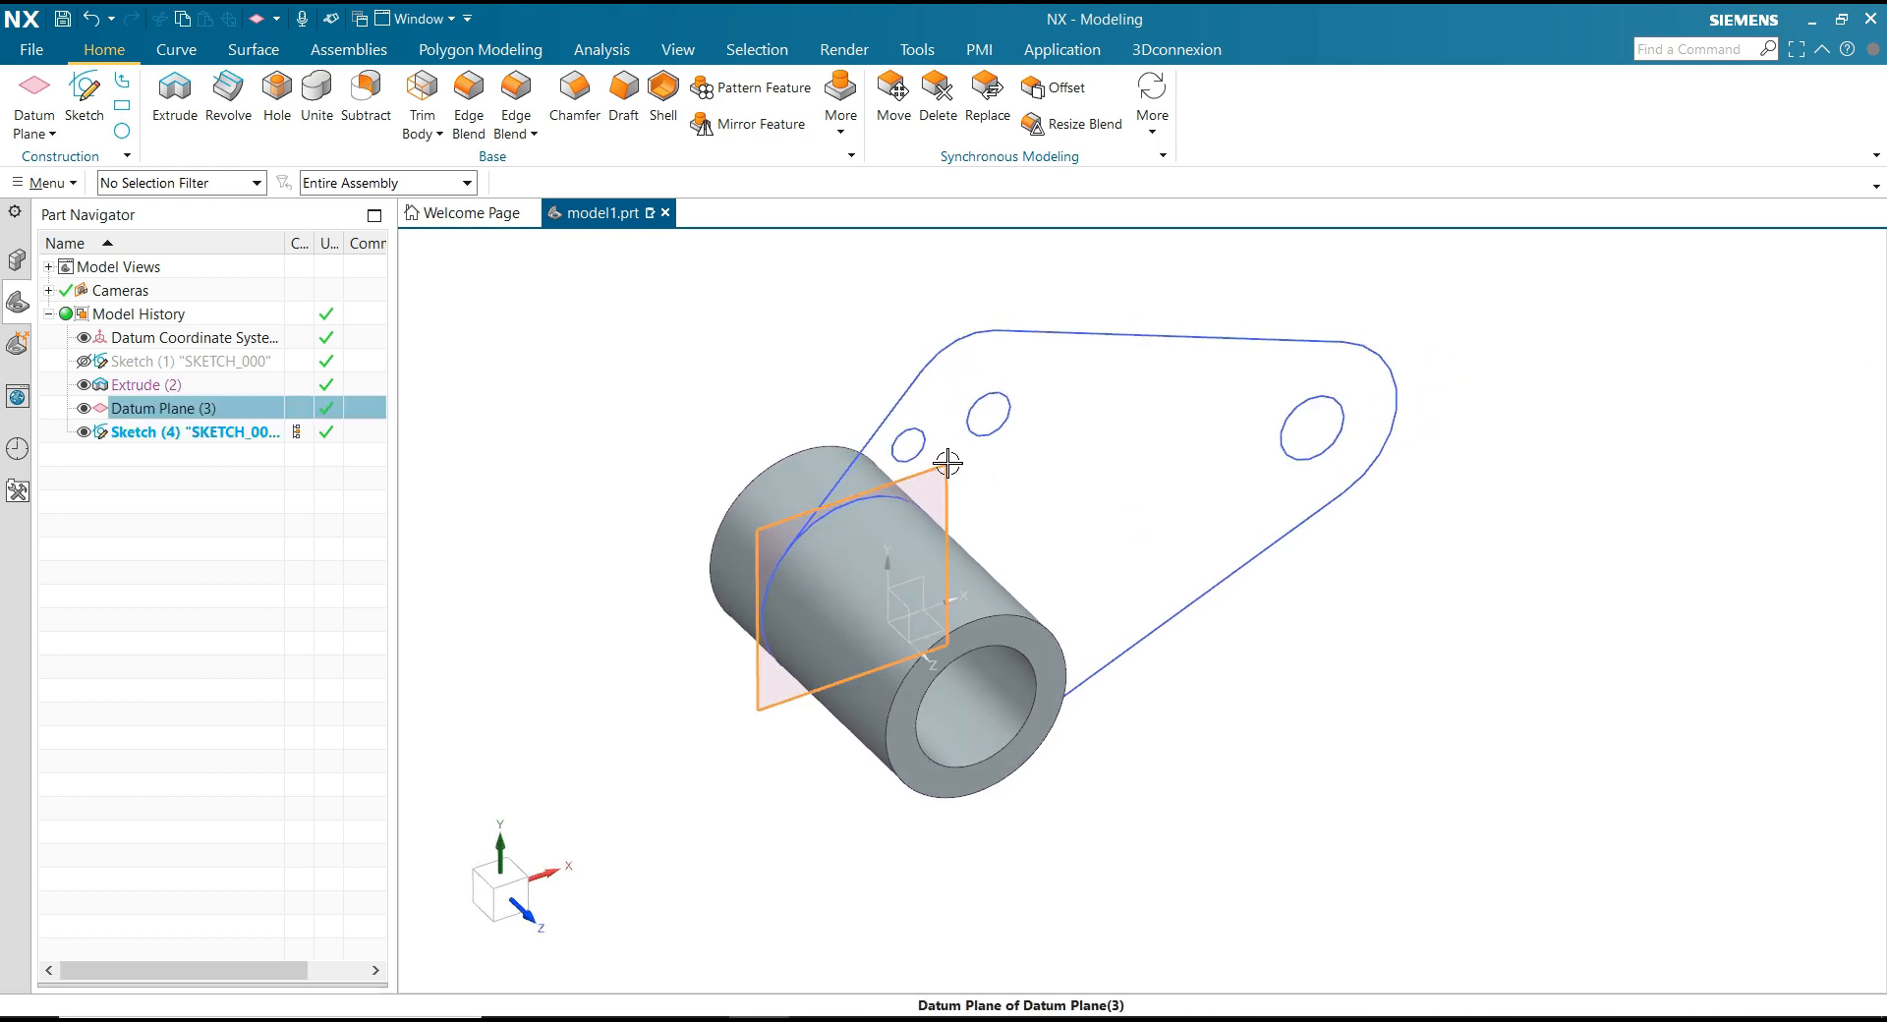
{"action": "left_click", "coordinate": [948, 463]}
{"action": "left_click", "coordinate": [1058, 432]}
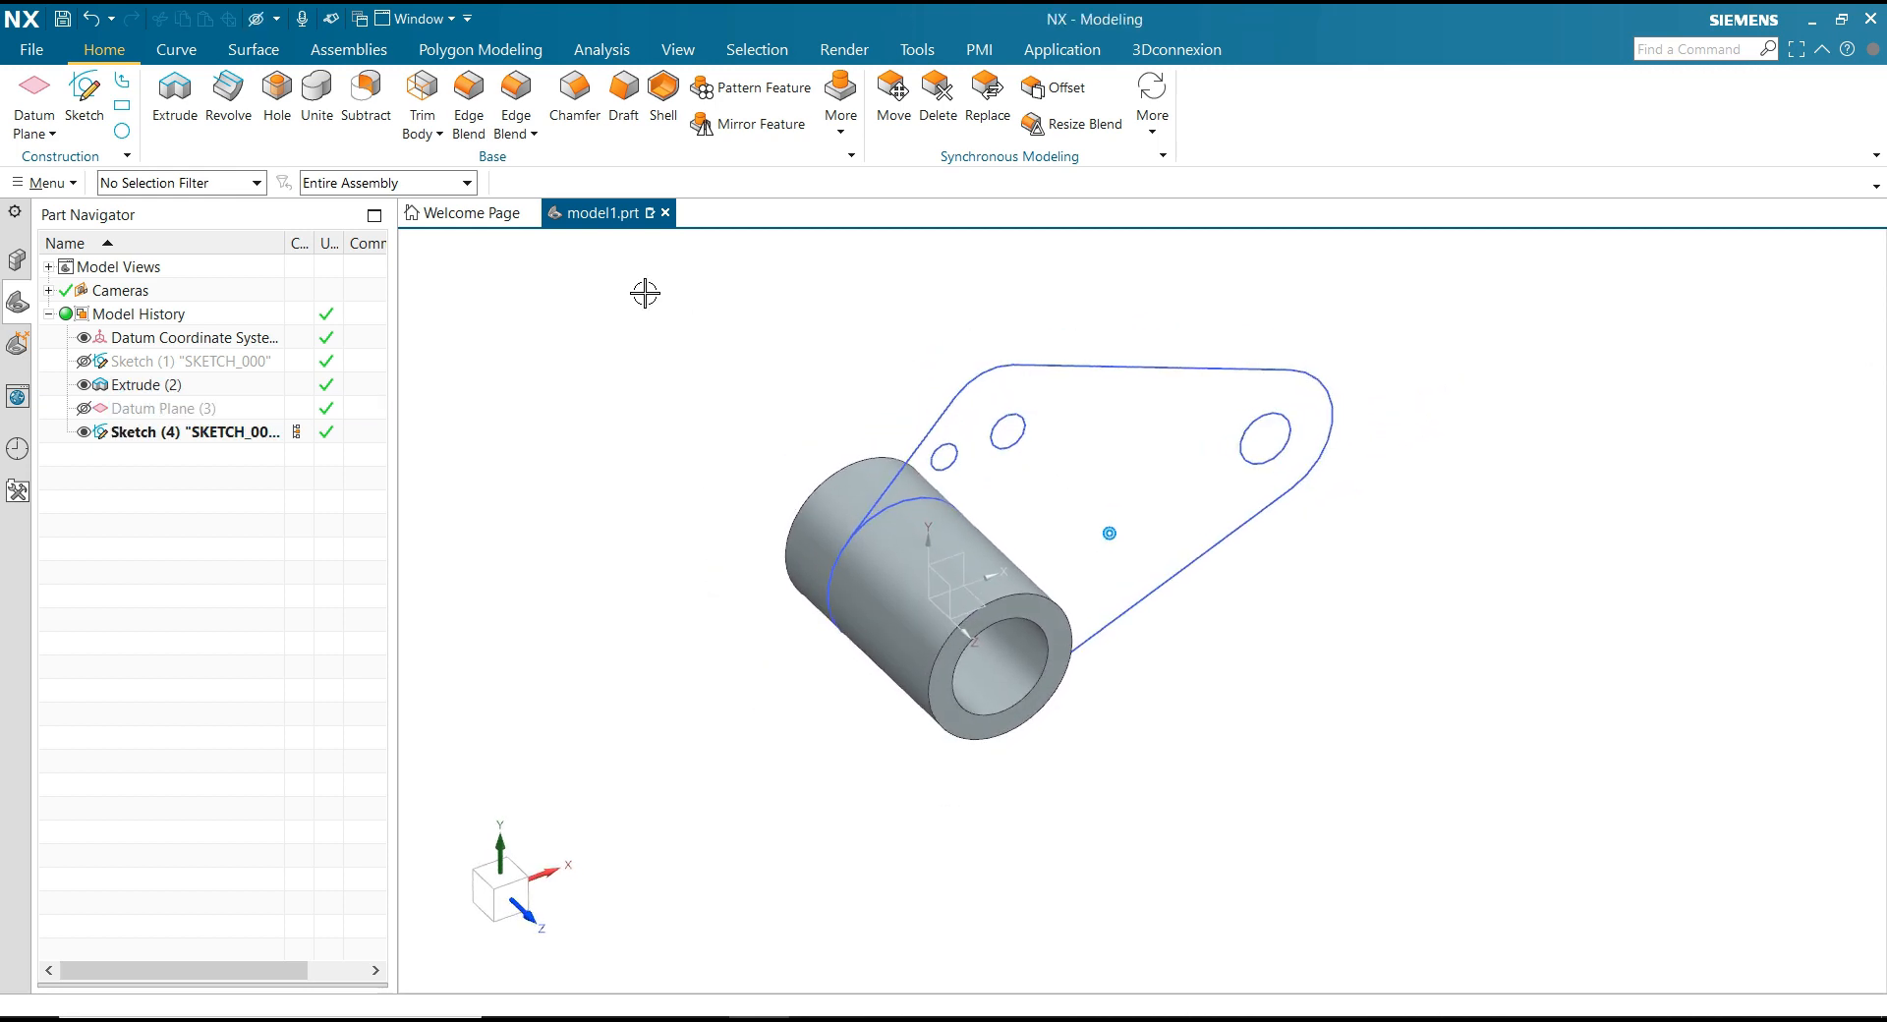
Step: Extrude the arm profile region with its holes from 0 to 10 mm and unite it with the hollow cylinder
{"action": "left_click", "coordinate": [180, 104]}
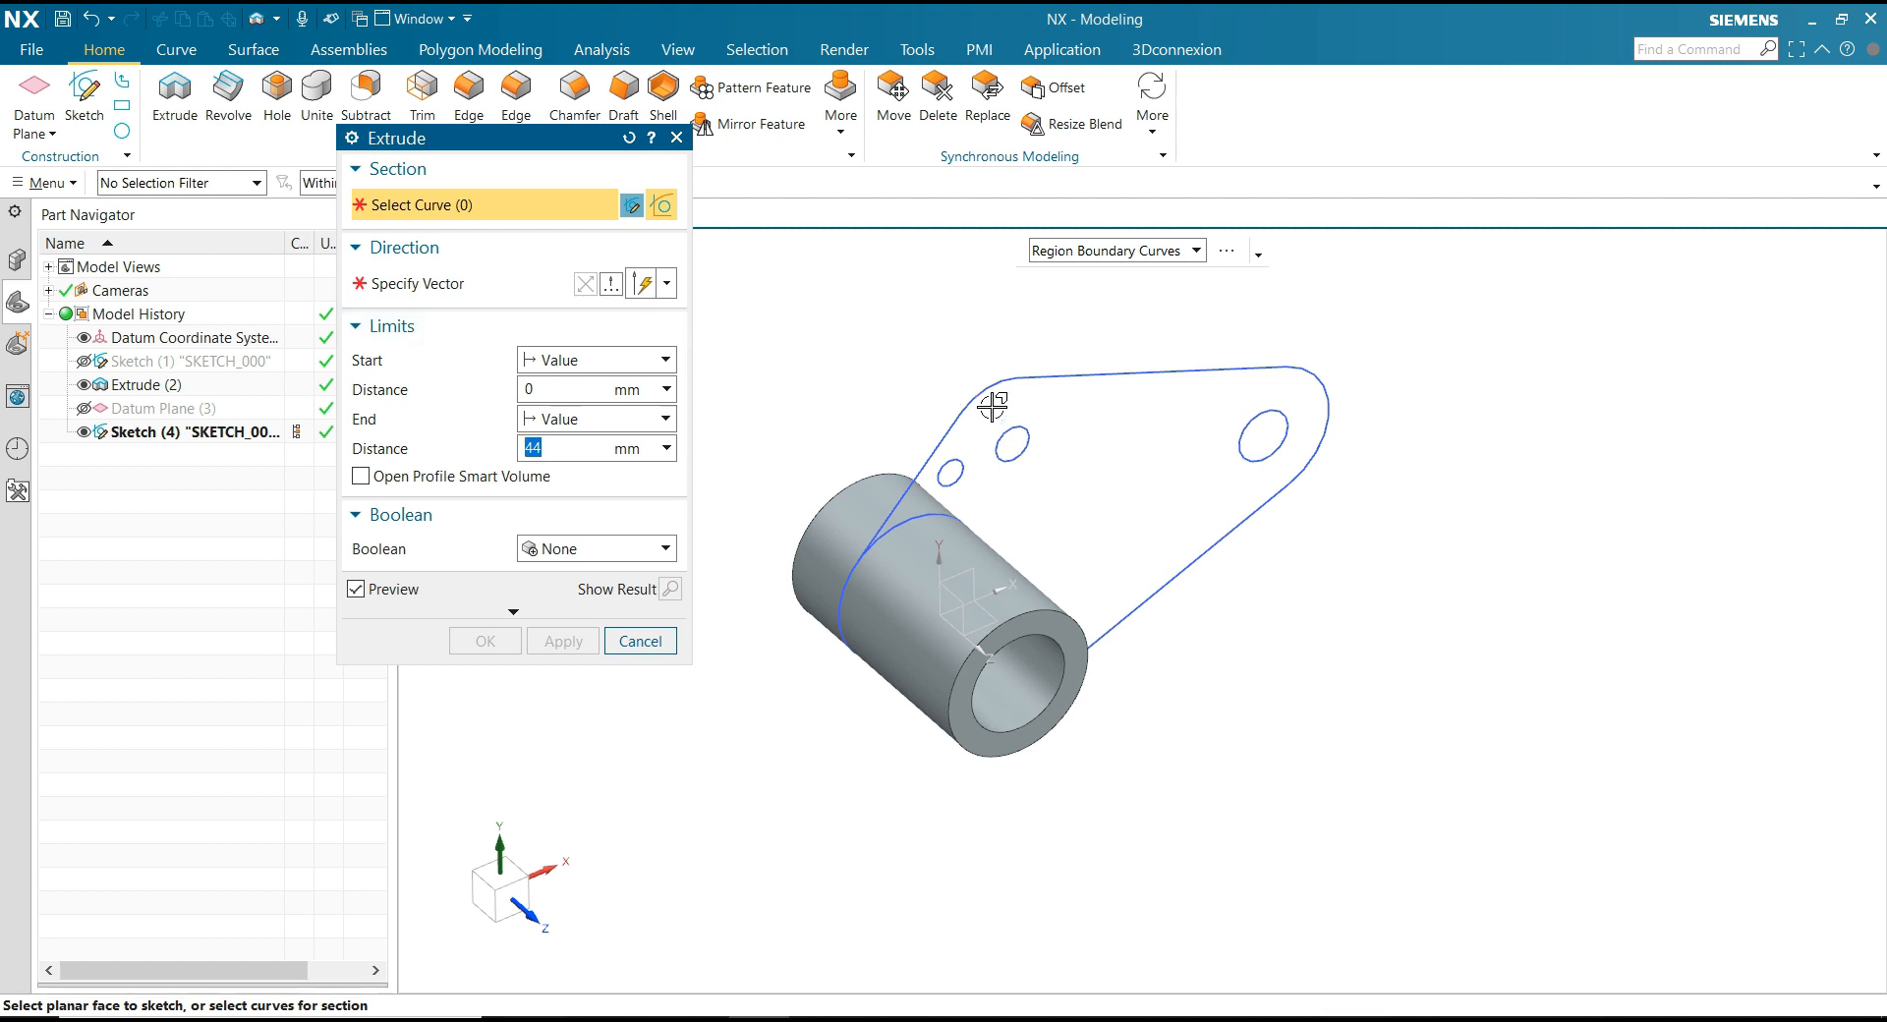
{"action": "left_click", "coordinate": [1050, 421]}
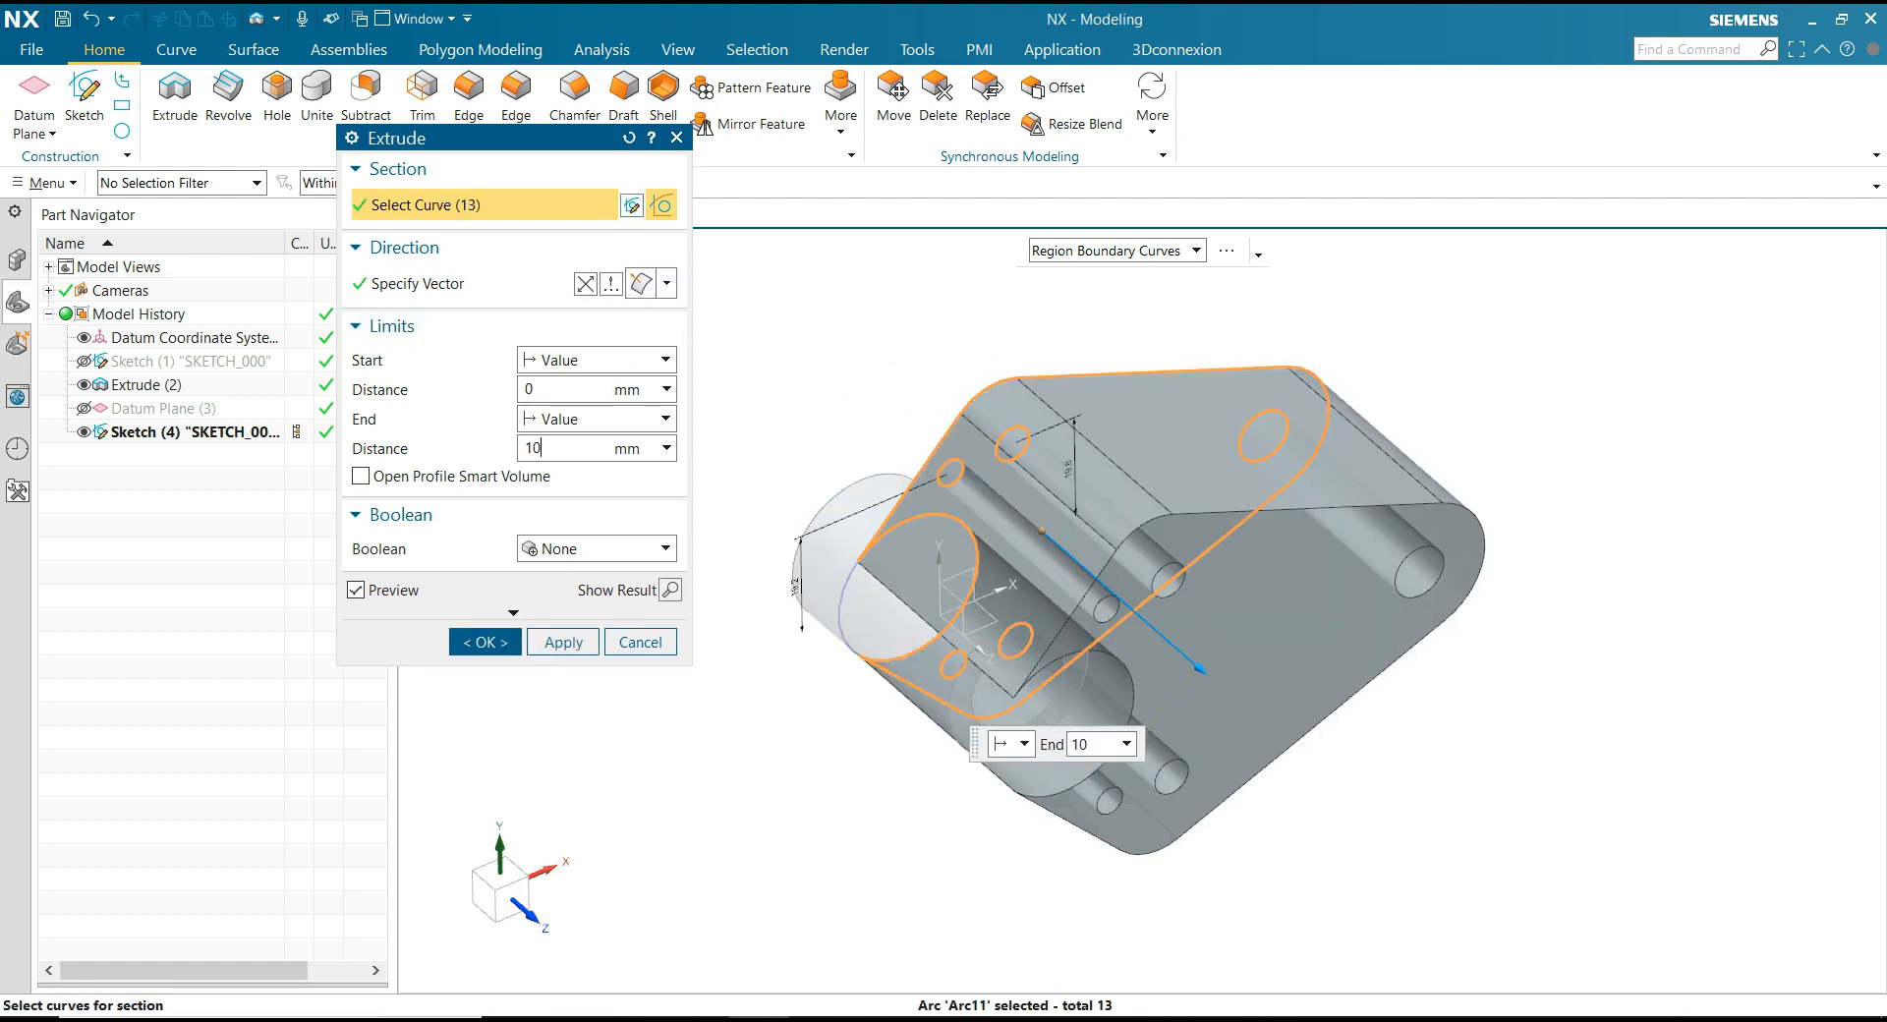
{"action": "left_click", "coordinate": [542, 391]}
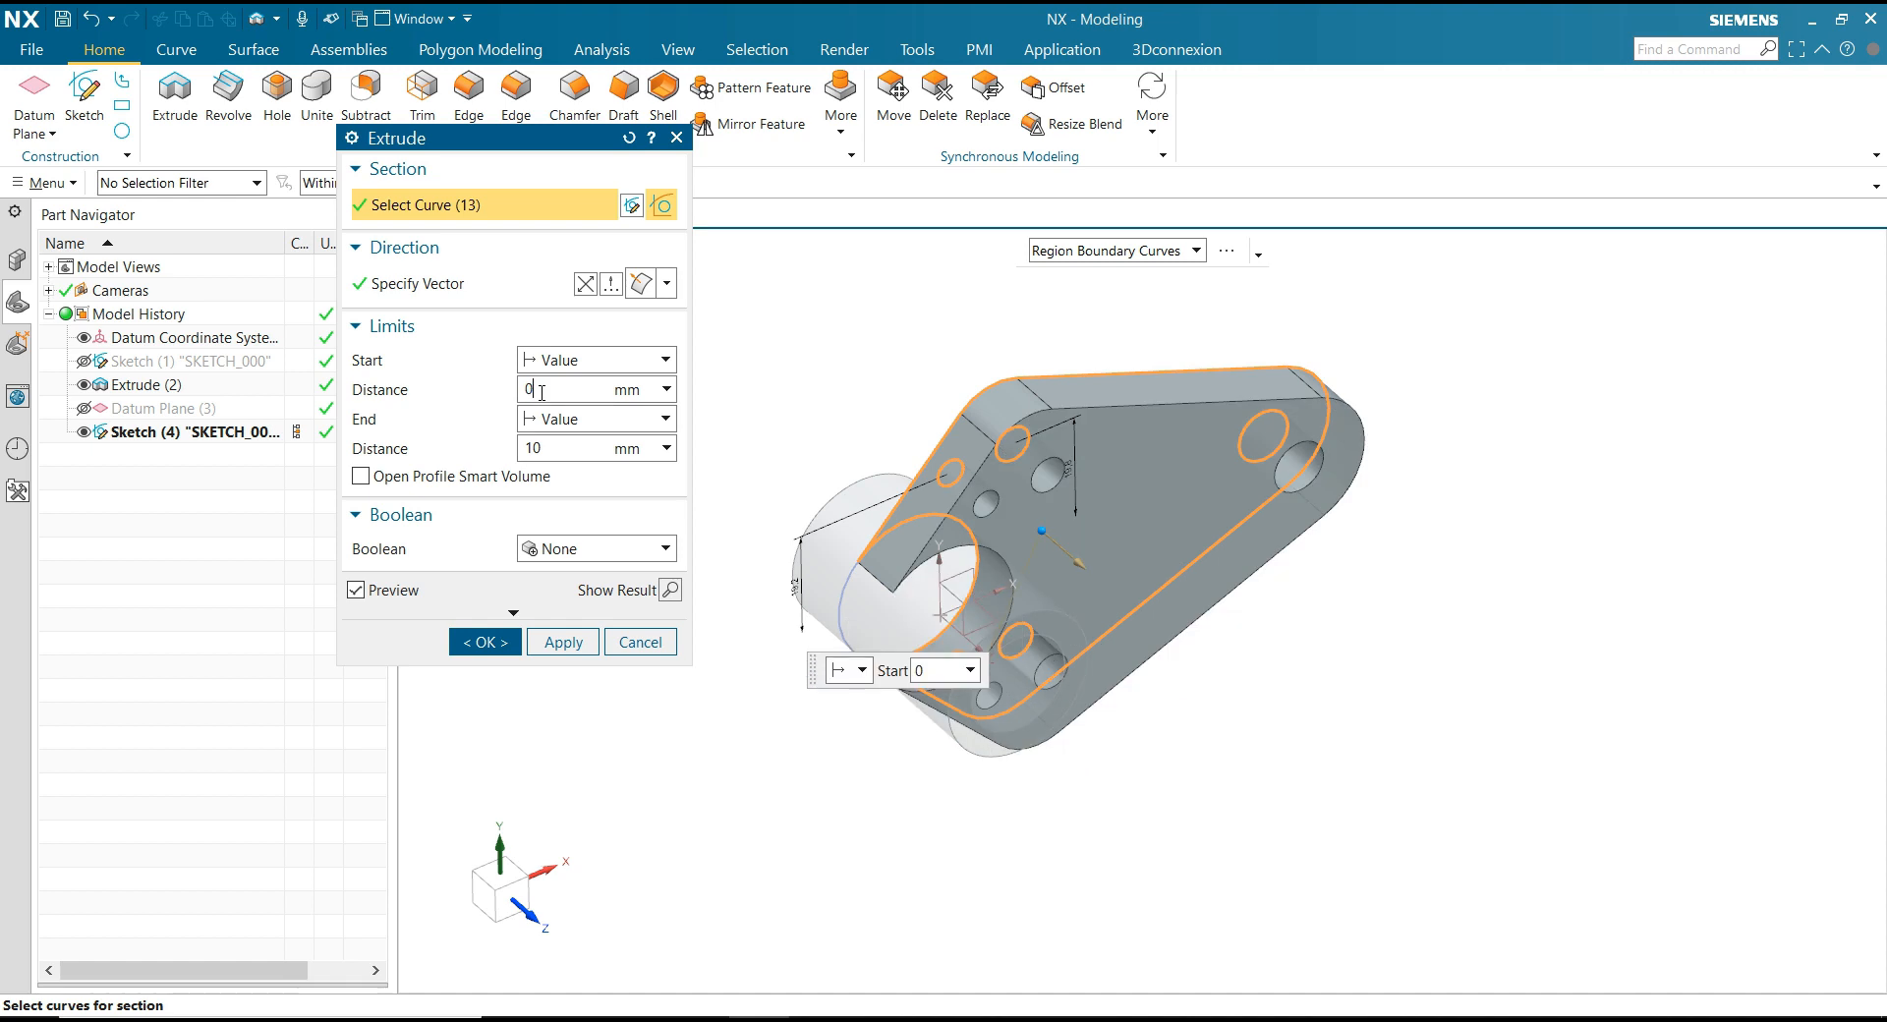
{"action": "left_click", "coordinate": [579, 557]}
{"action": "left_click", "coordinate": [582, 596]}
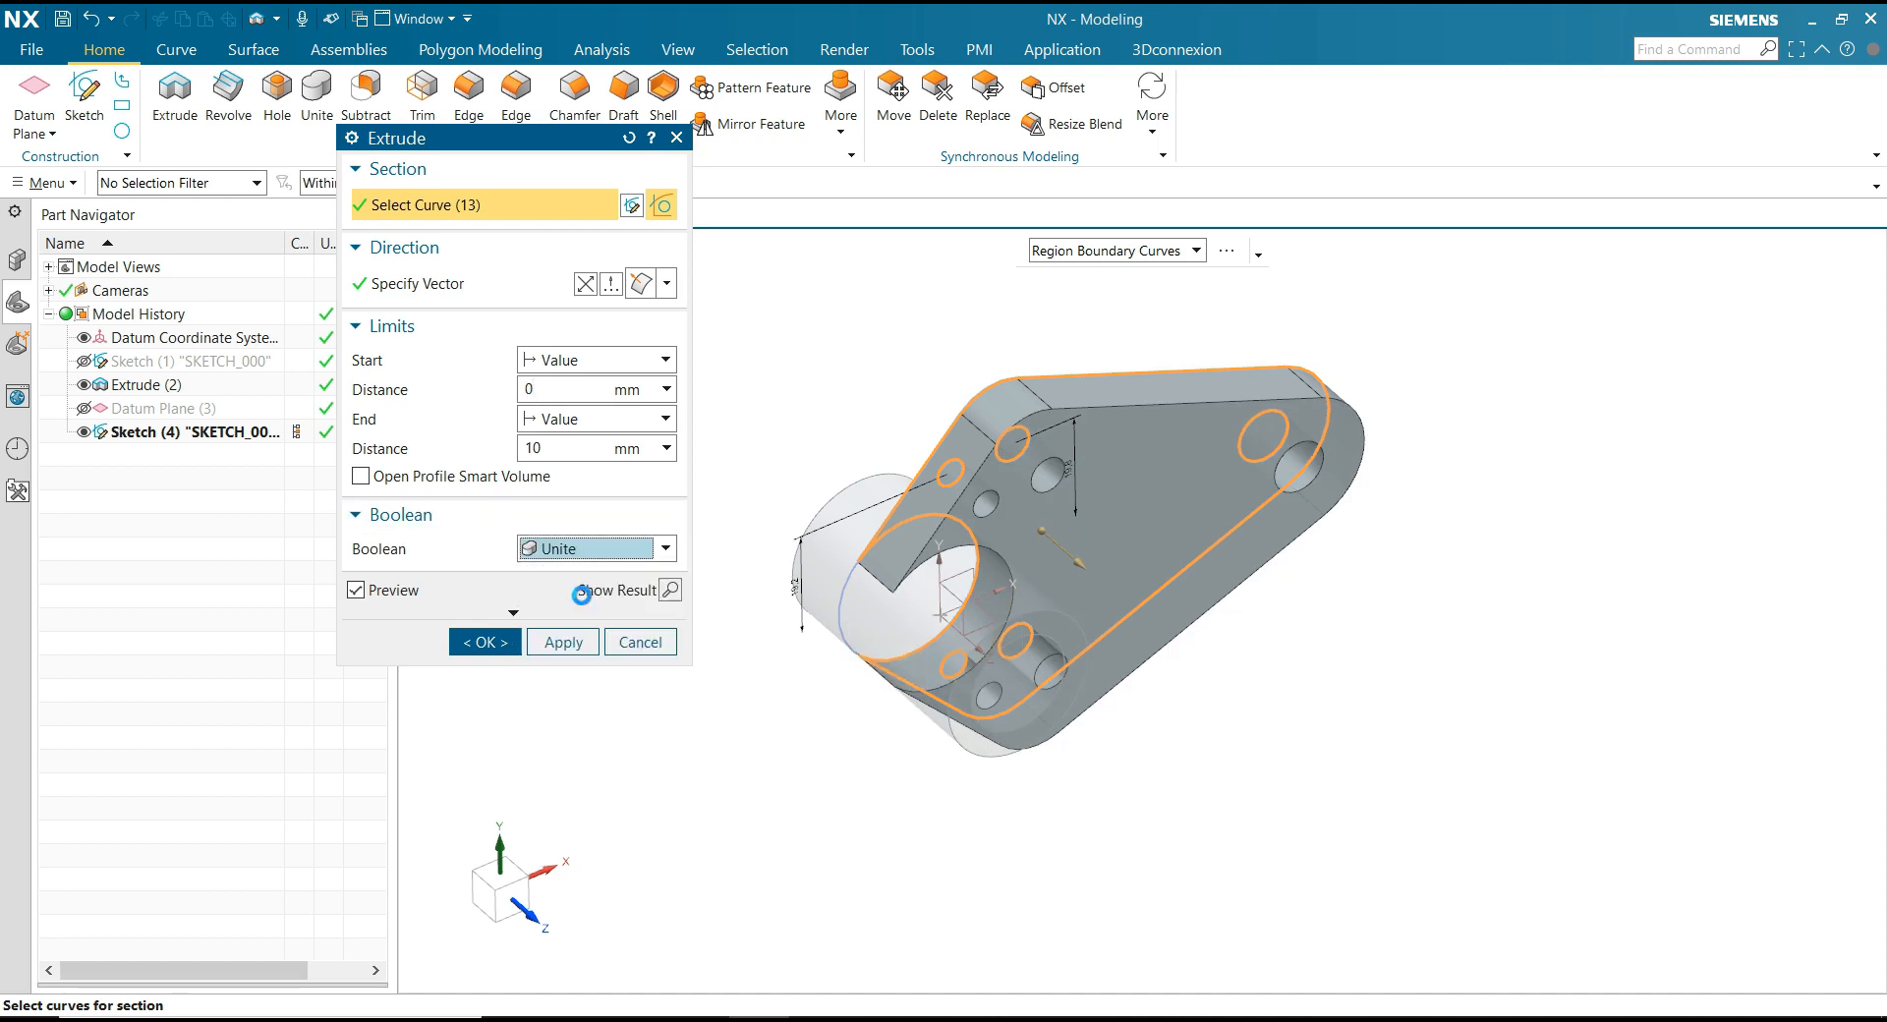
{"action": "left_click", "coordinate": [487, 675]}
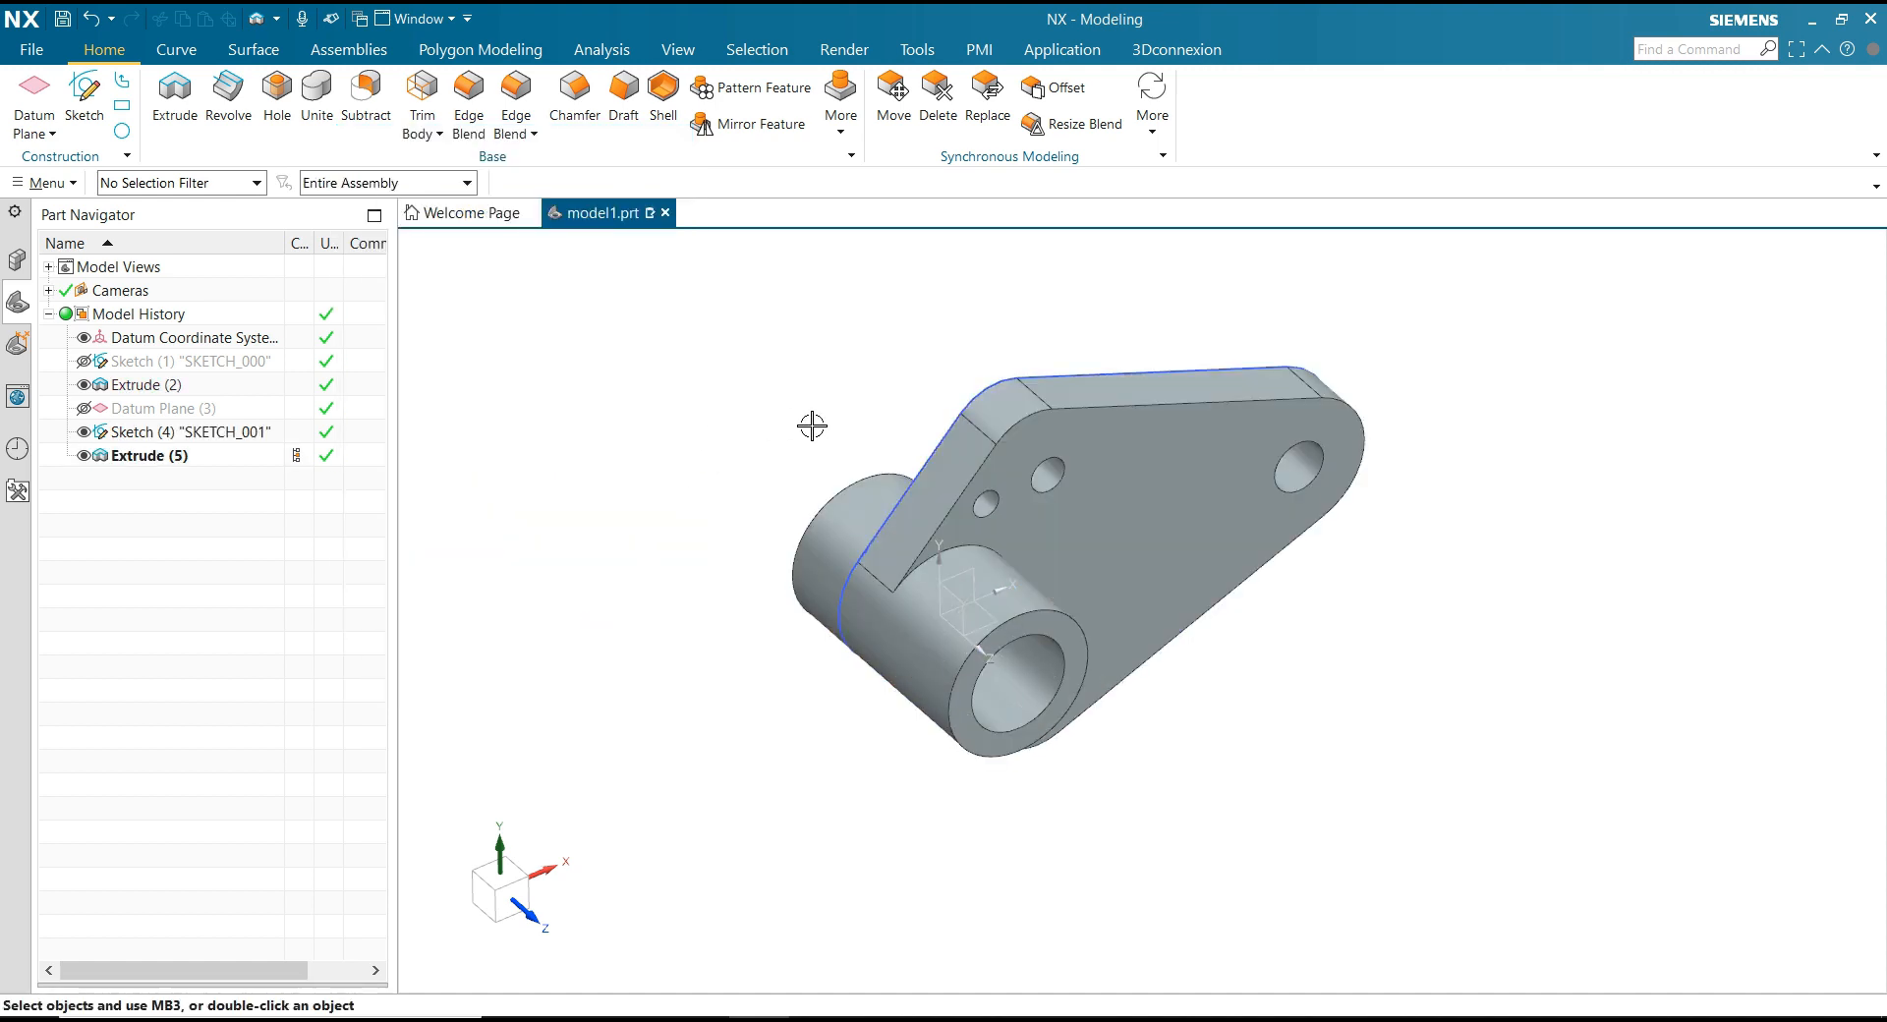
Step: Hide the arm profile sketch and switch to the reference drawing in PowerPoint
{"action": "left_click", "coordinate": [963, 393]}
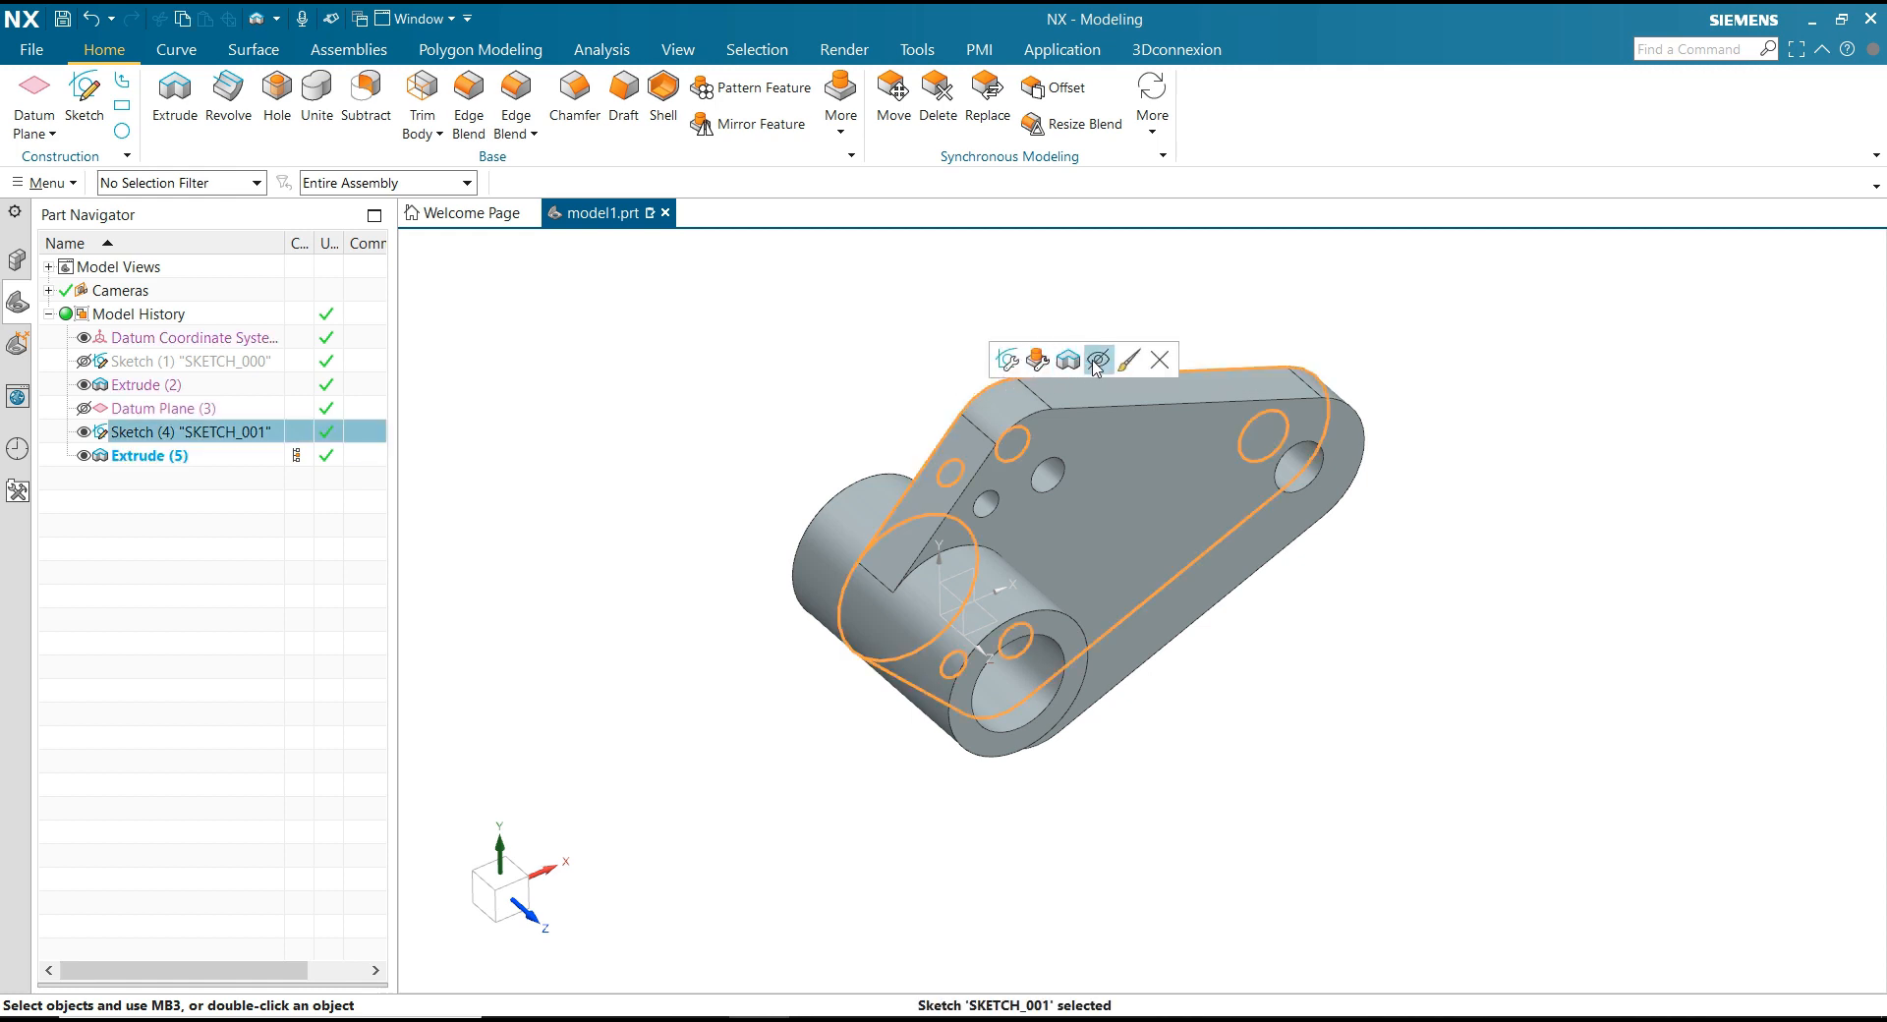
{"action": "left_click", "coordinate": [1096, 361]}
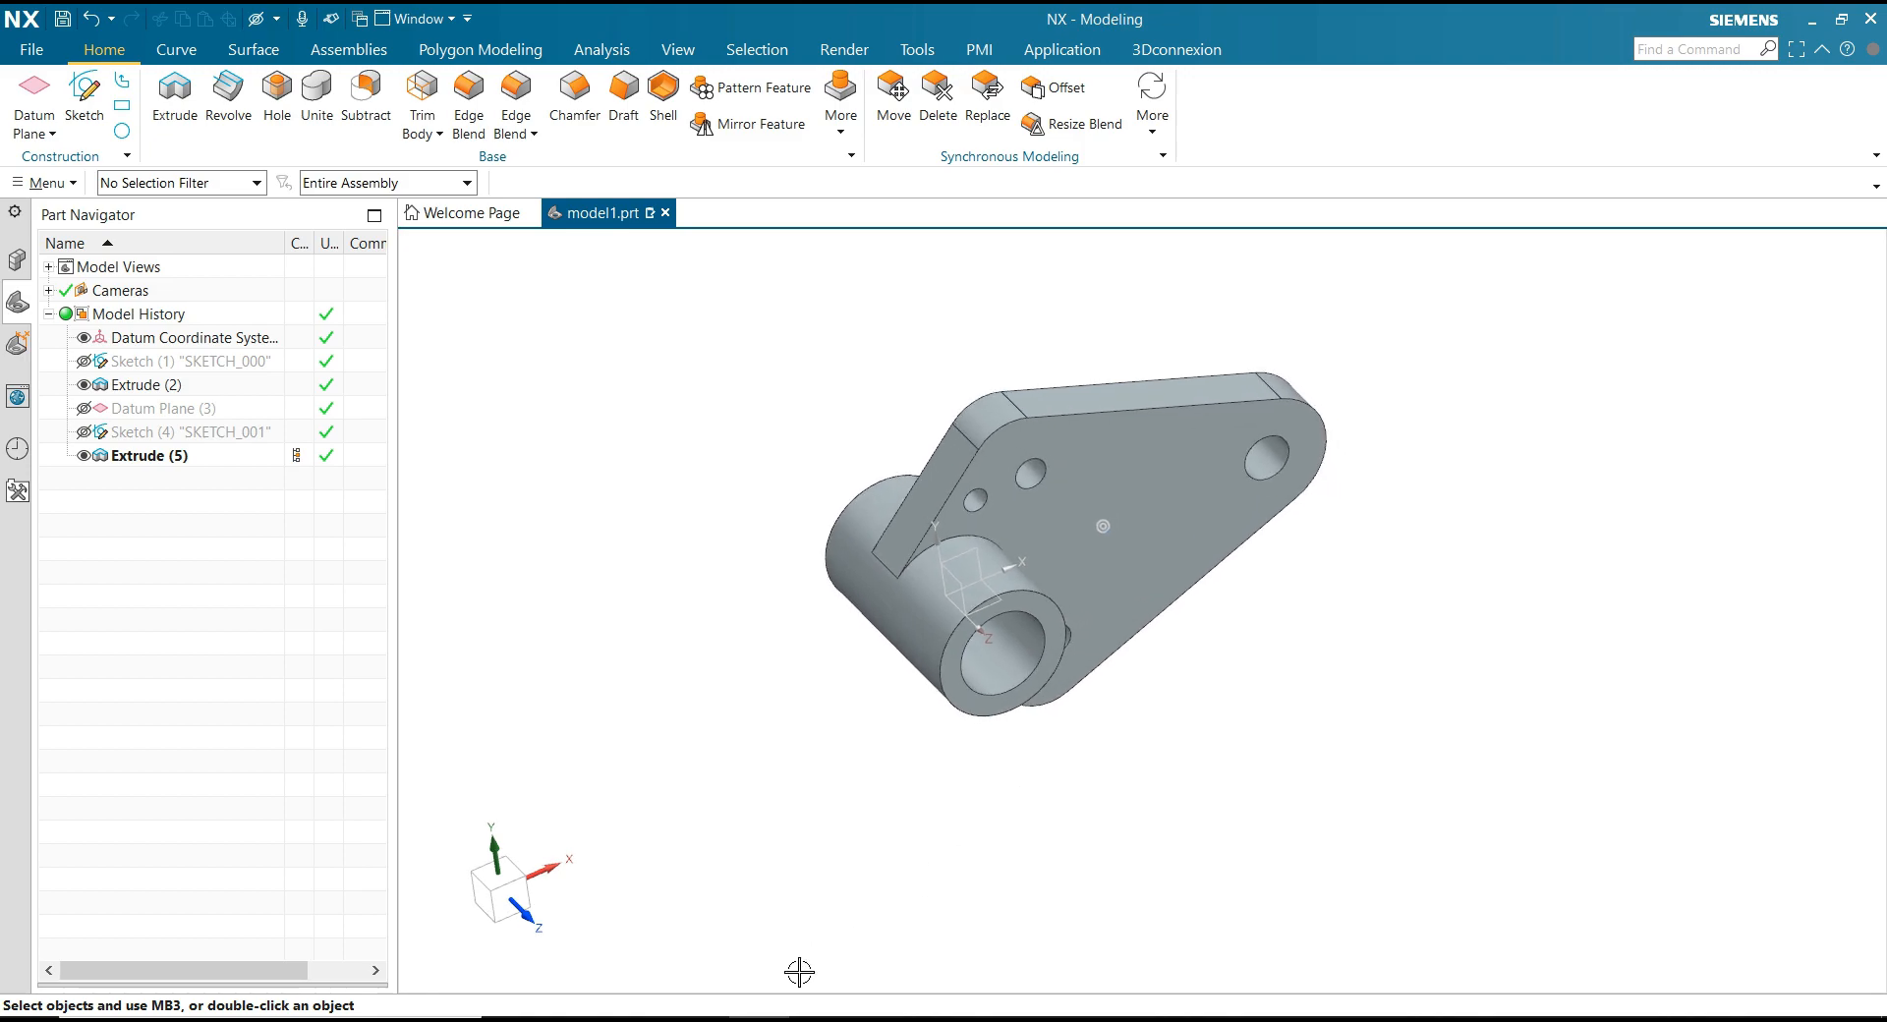
{"action": "left_click", "coordinate": [688, 1020]}
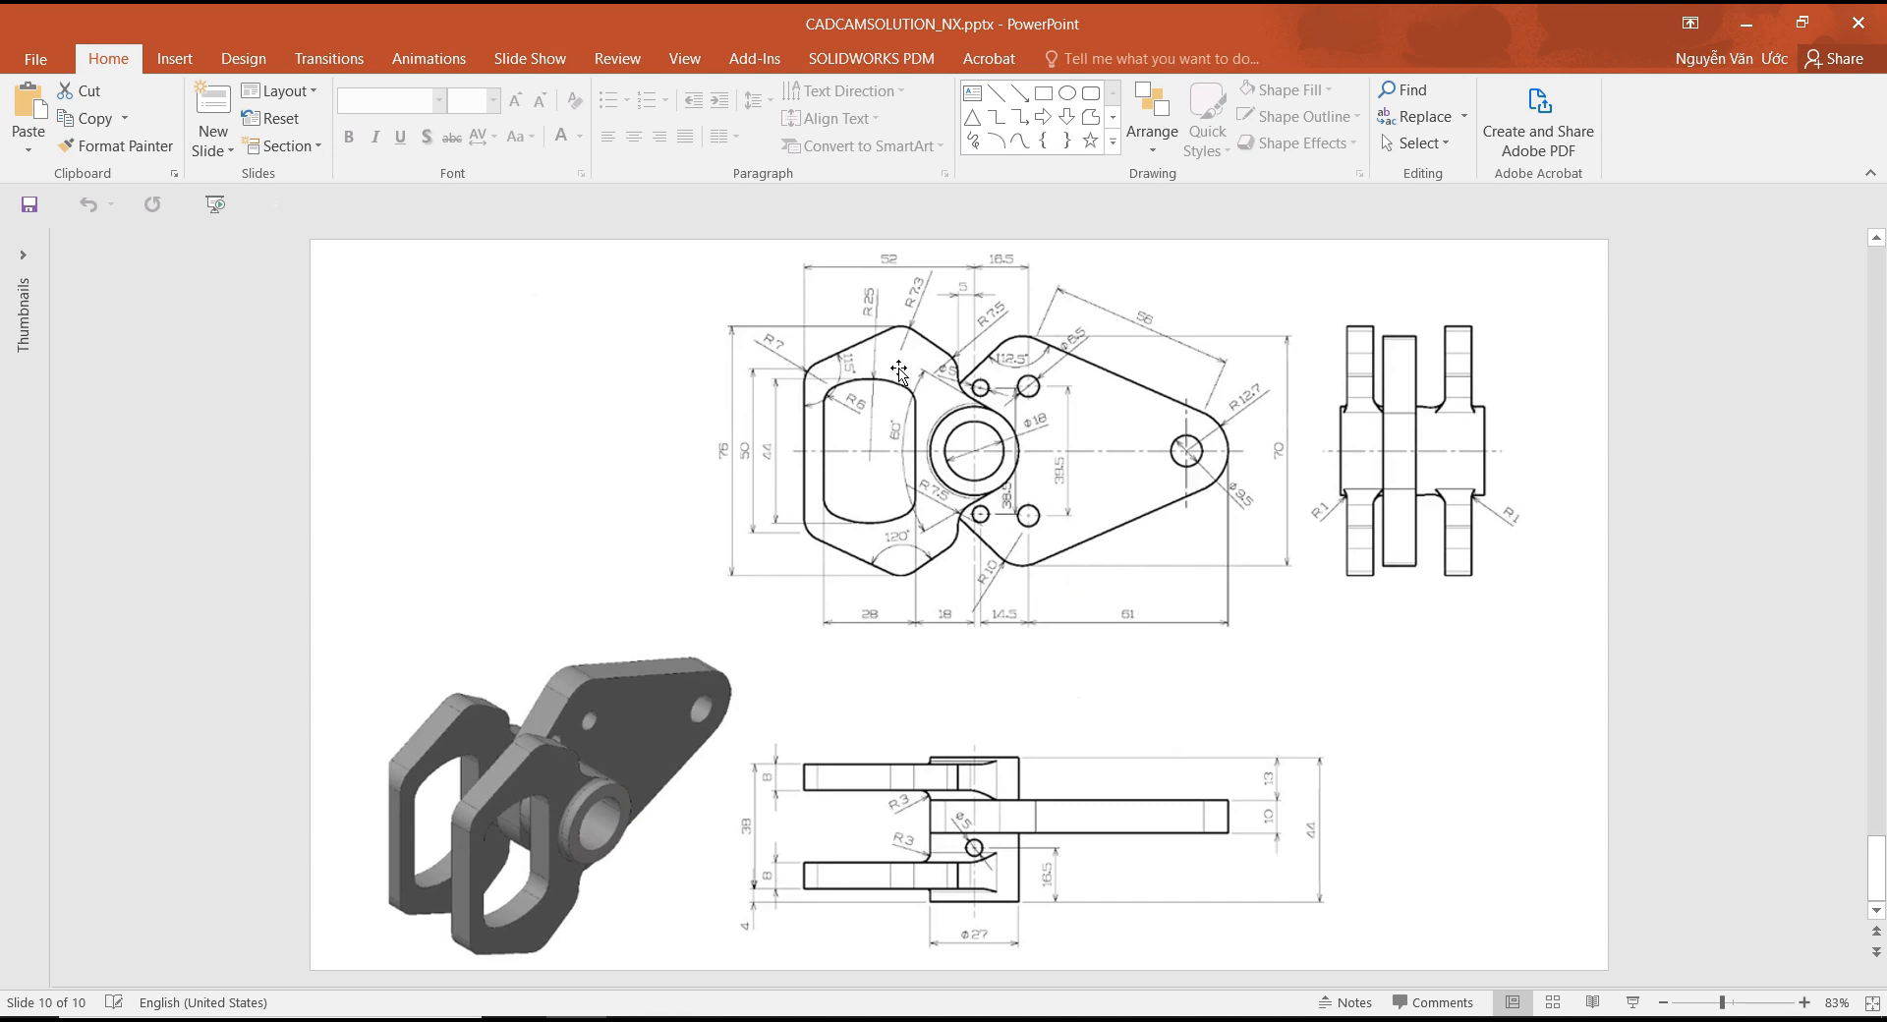
Step: Return to NX and create a datum plane offset 4 mm inward from the hollow cylinder's front end face, with its normal reversed
{"action": "key", "text": "alt+Tab"}
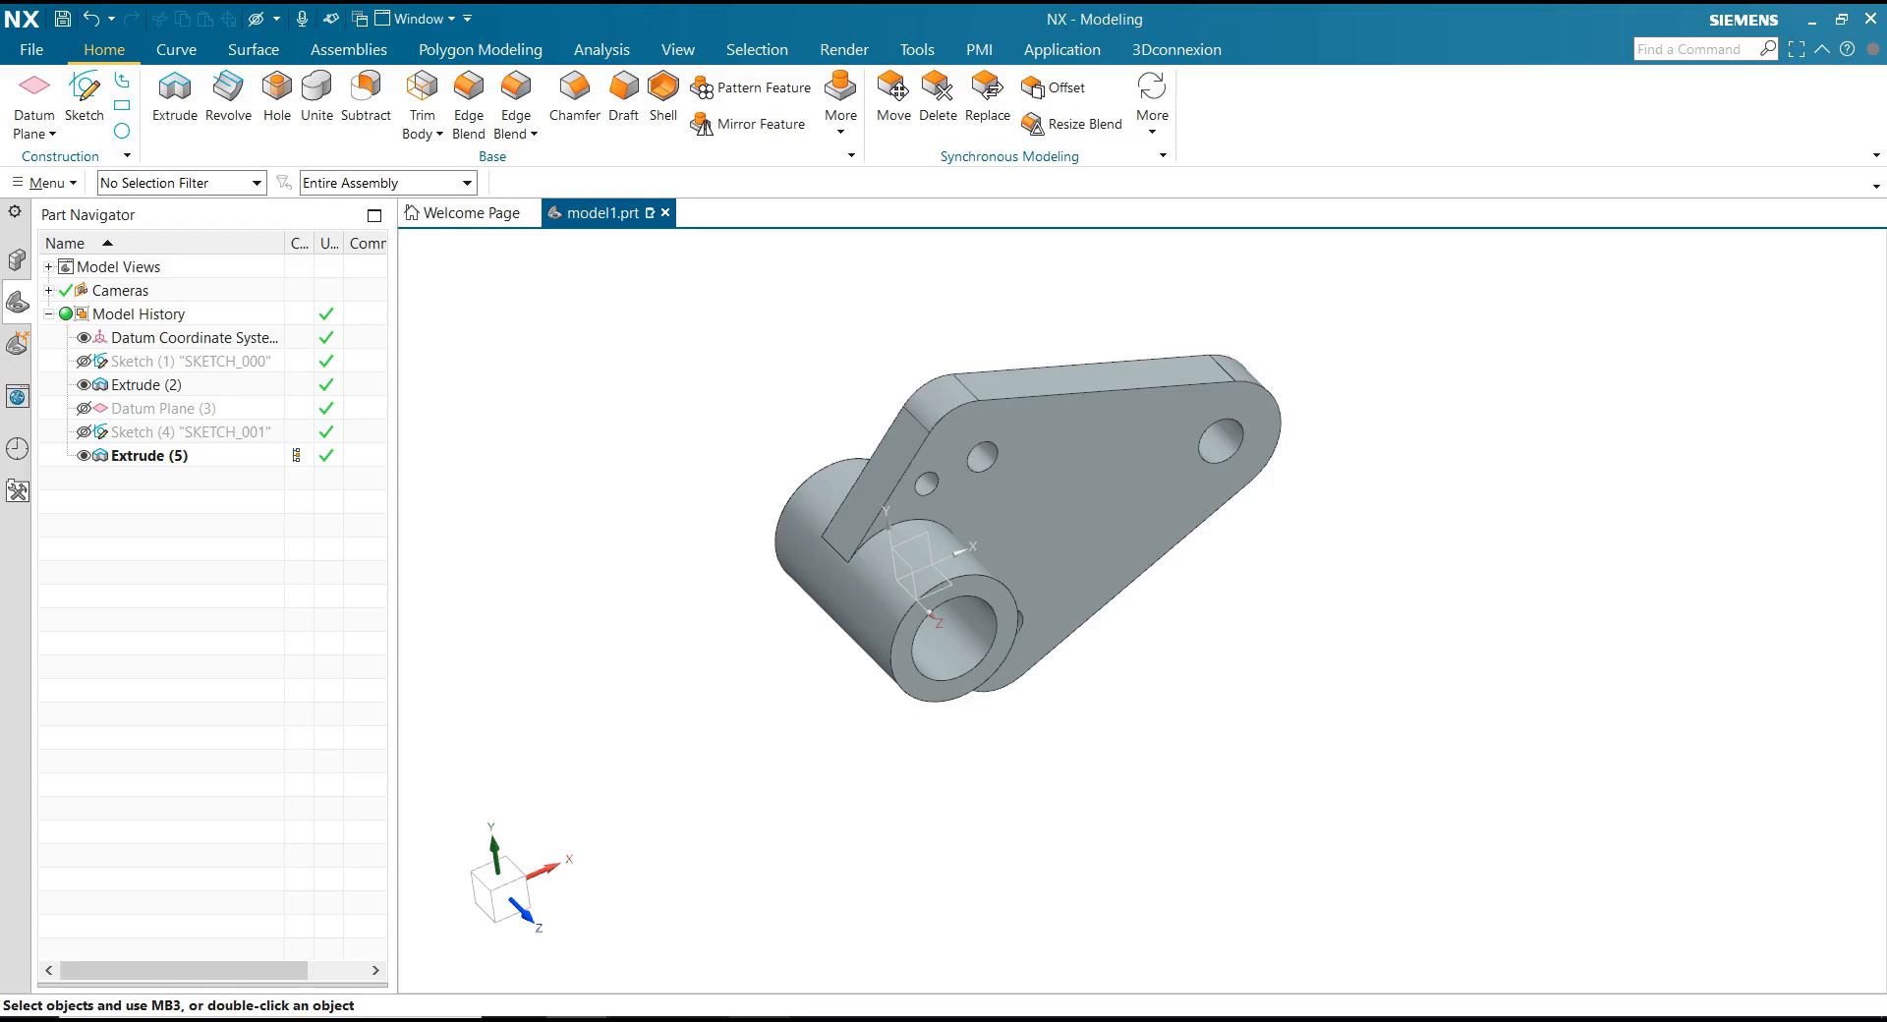
{"action": "left_click", "coordinate": [47, 133]}
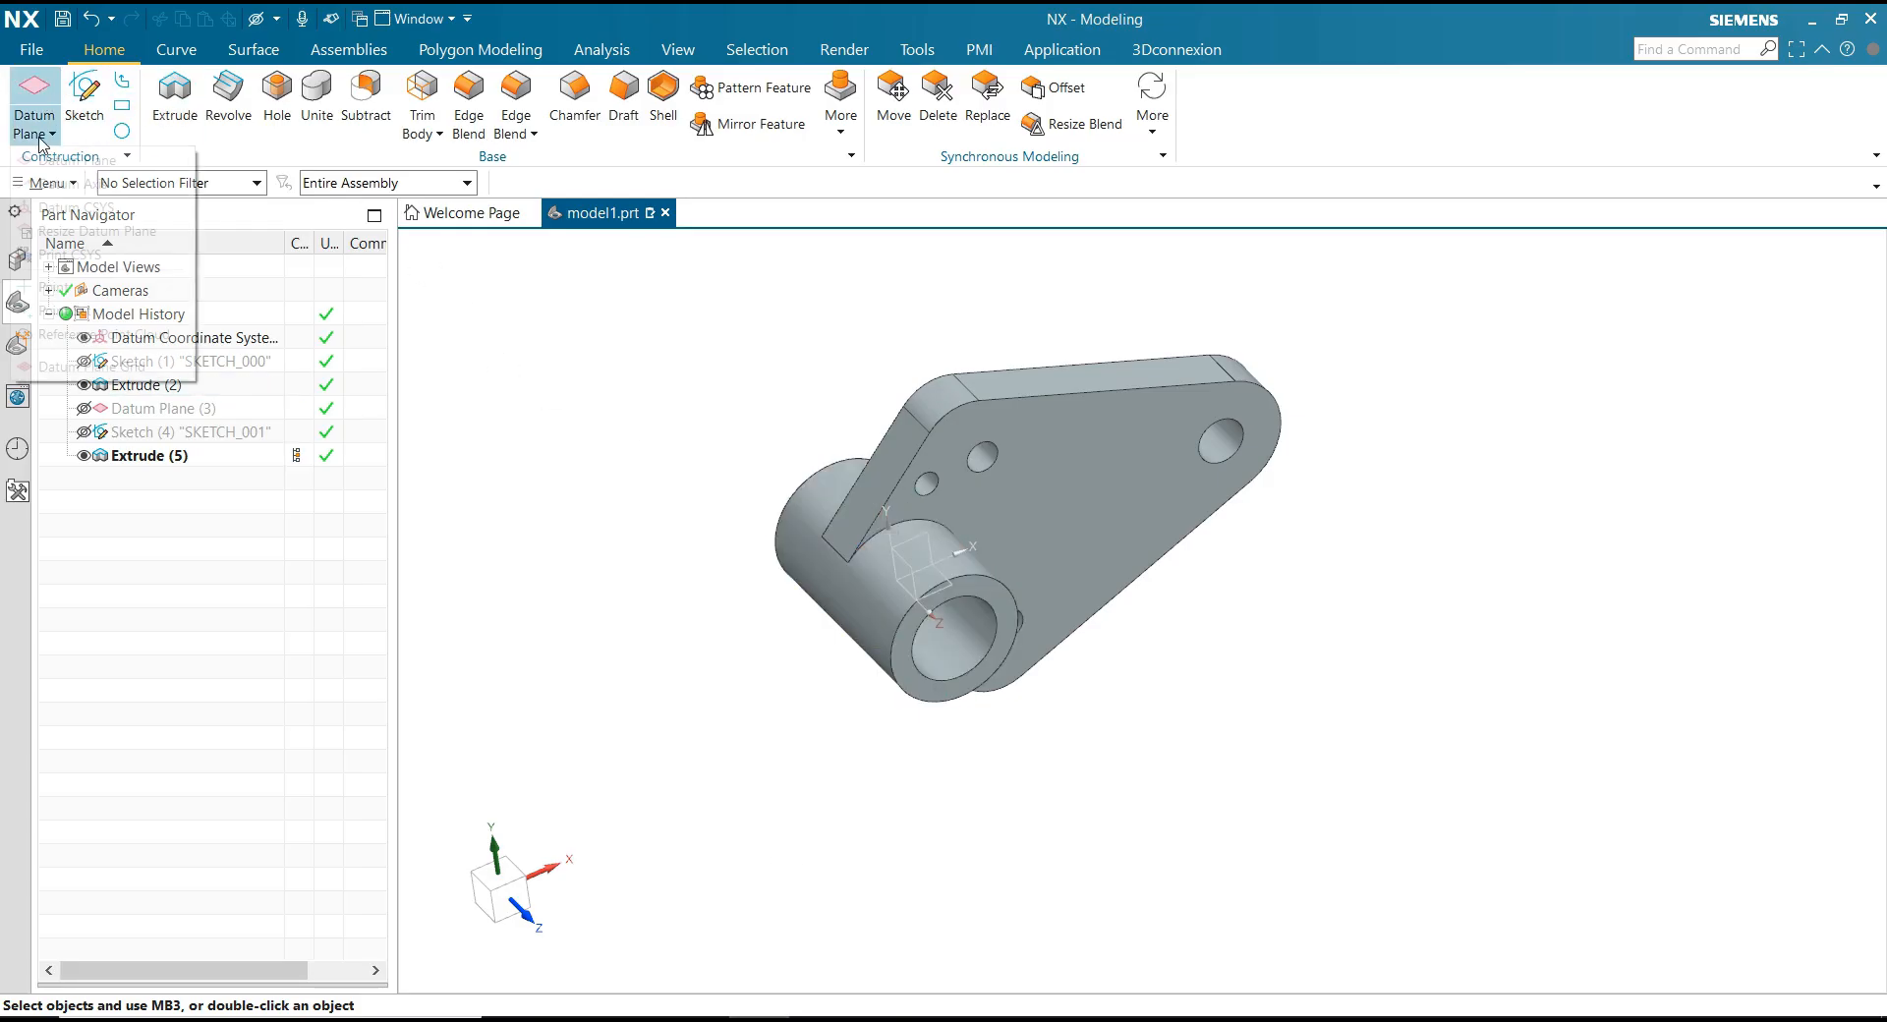
{"action": "left_click", "coordinate": [47, 160]}
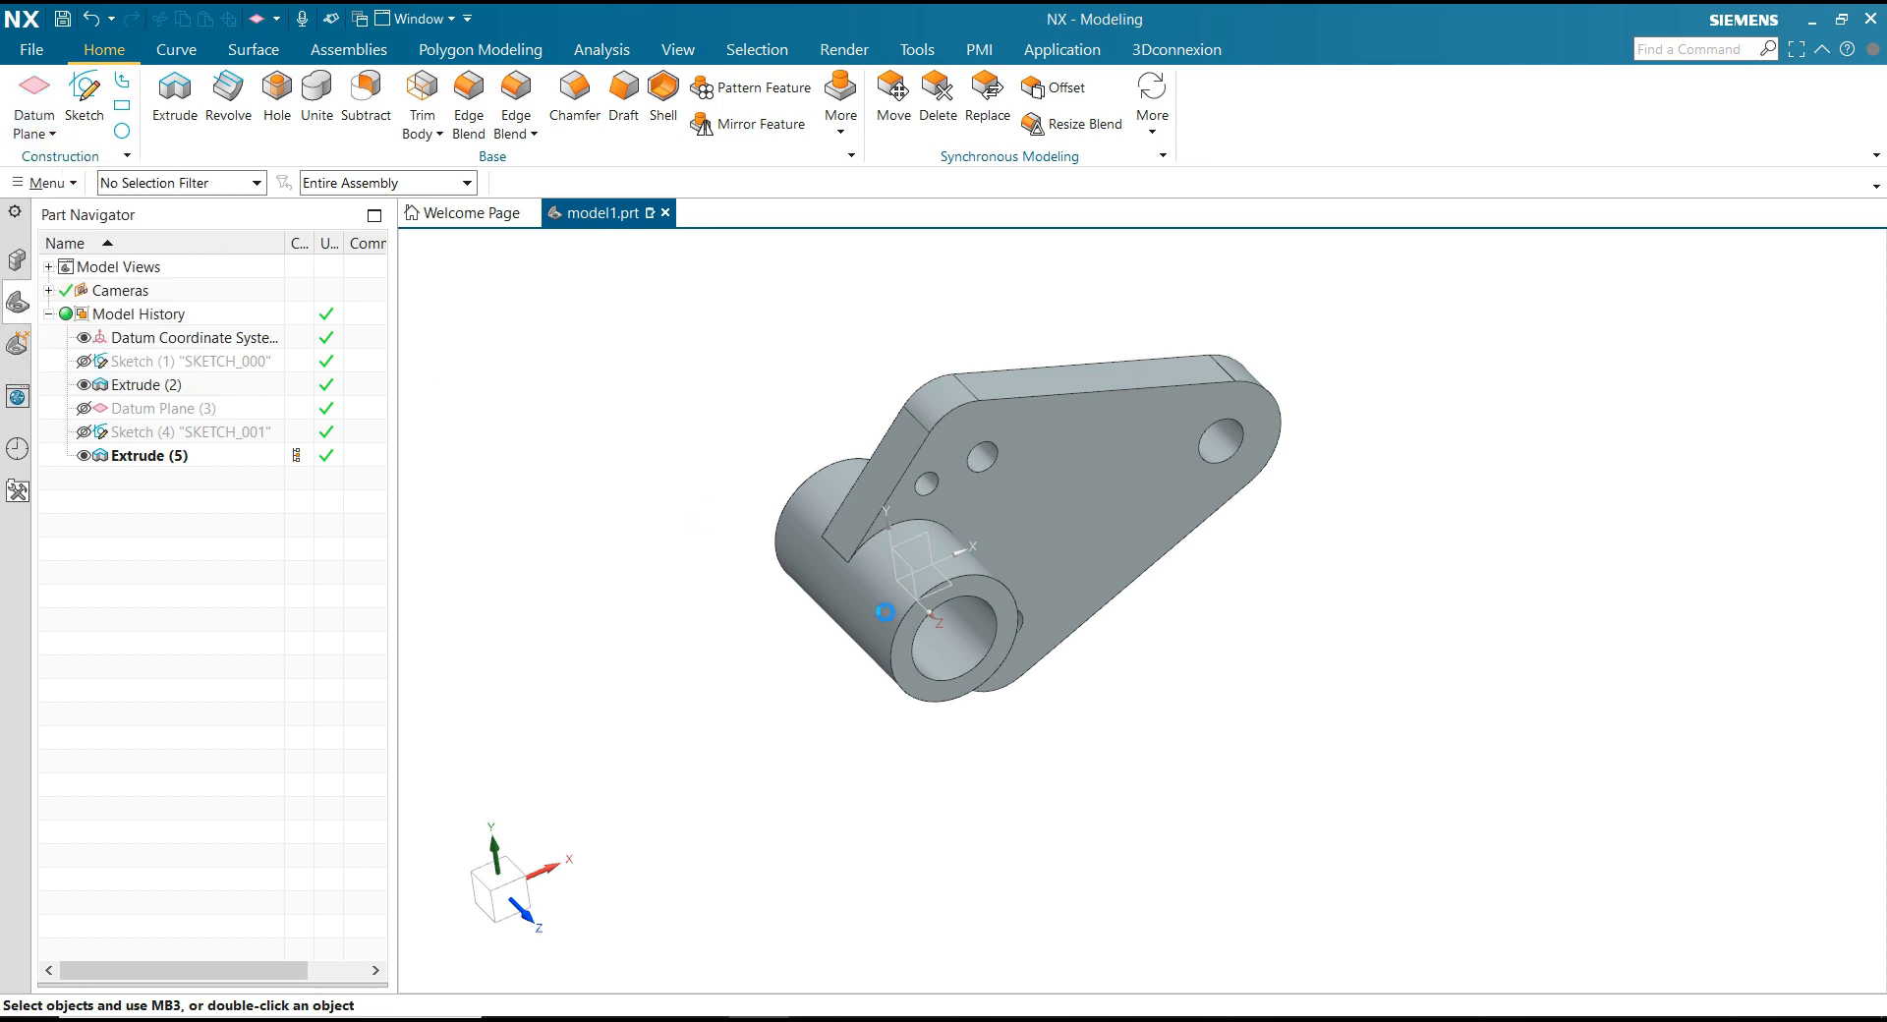
{"action": "left_click", "coordinate": [980, 586]}
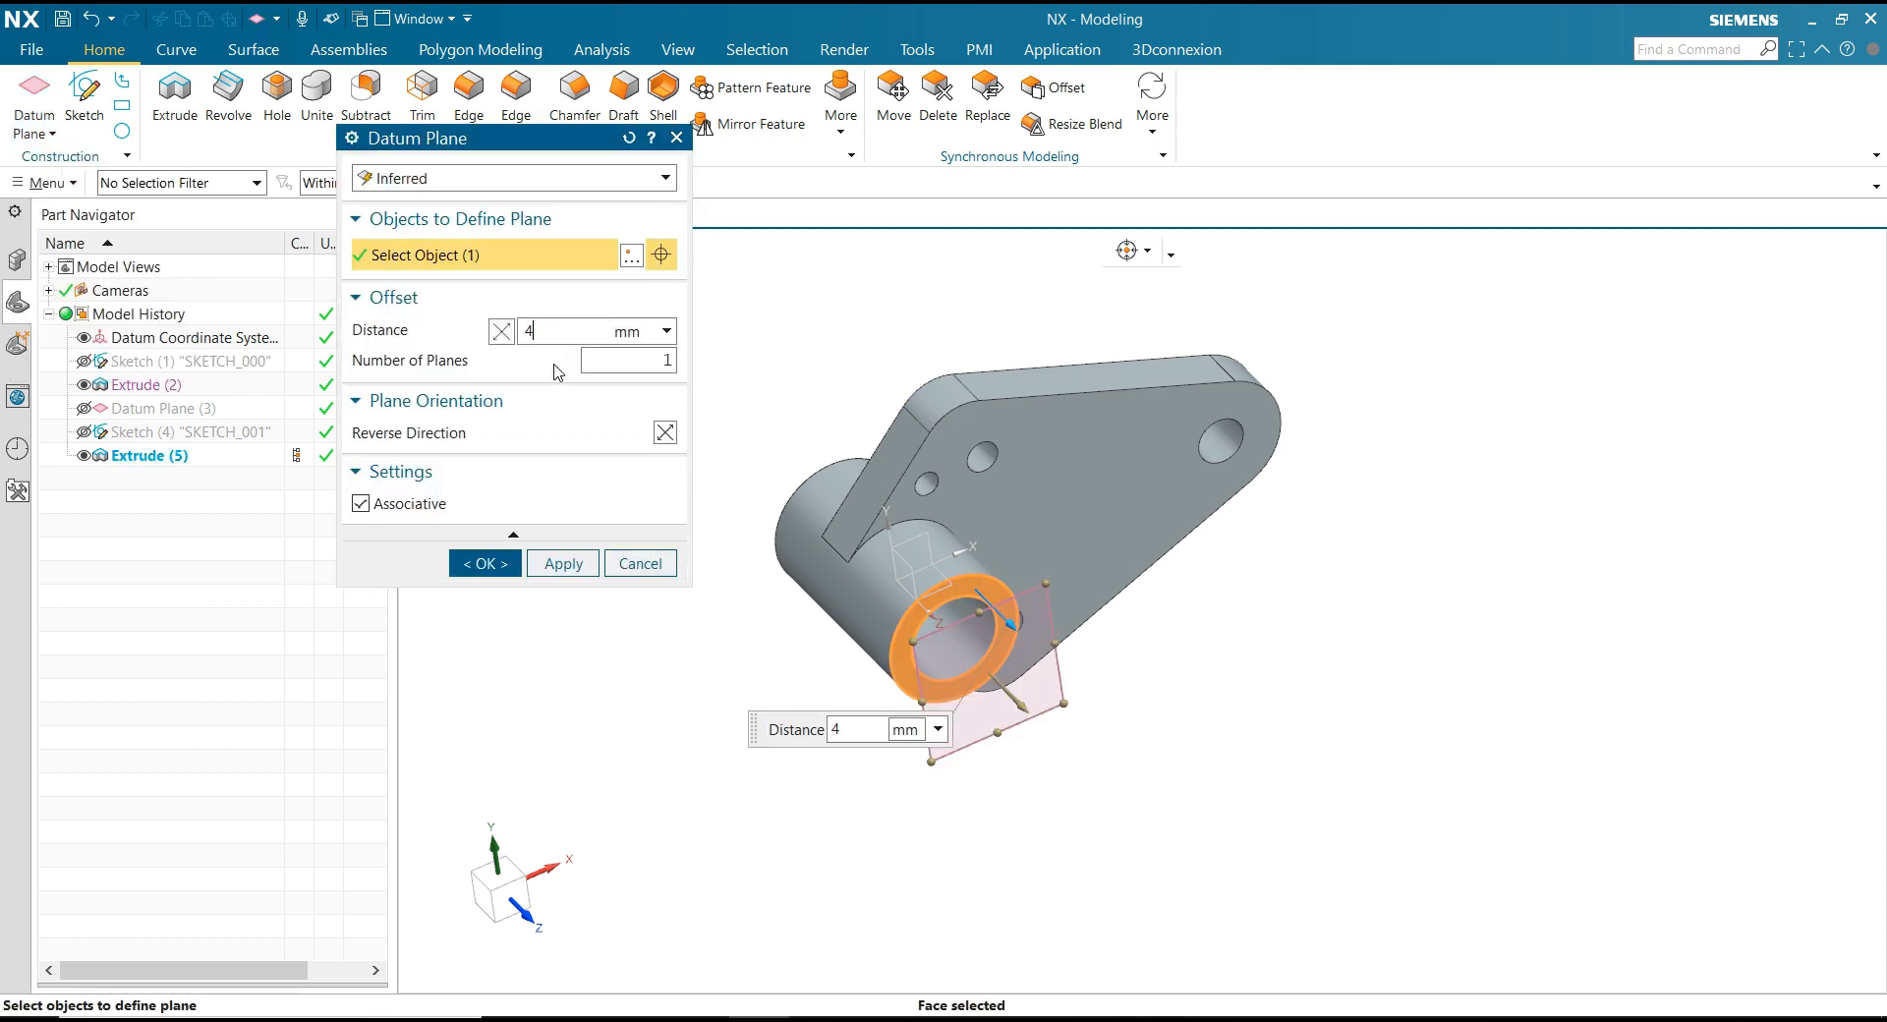
{"action": "left_click", "coordinate": [501, 332]}
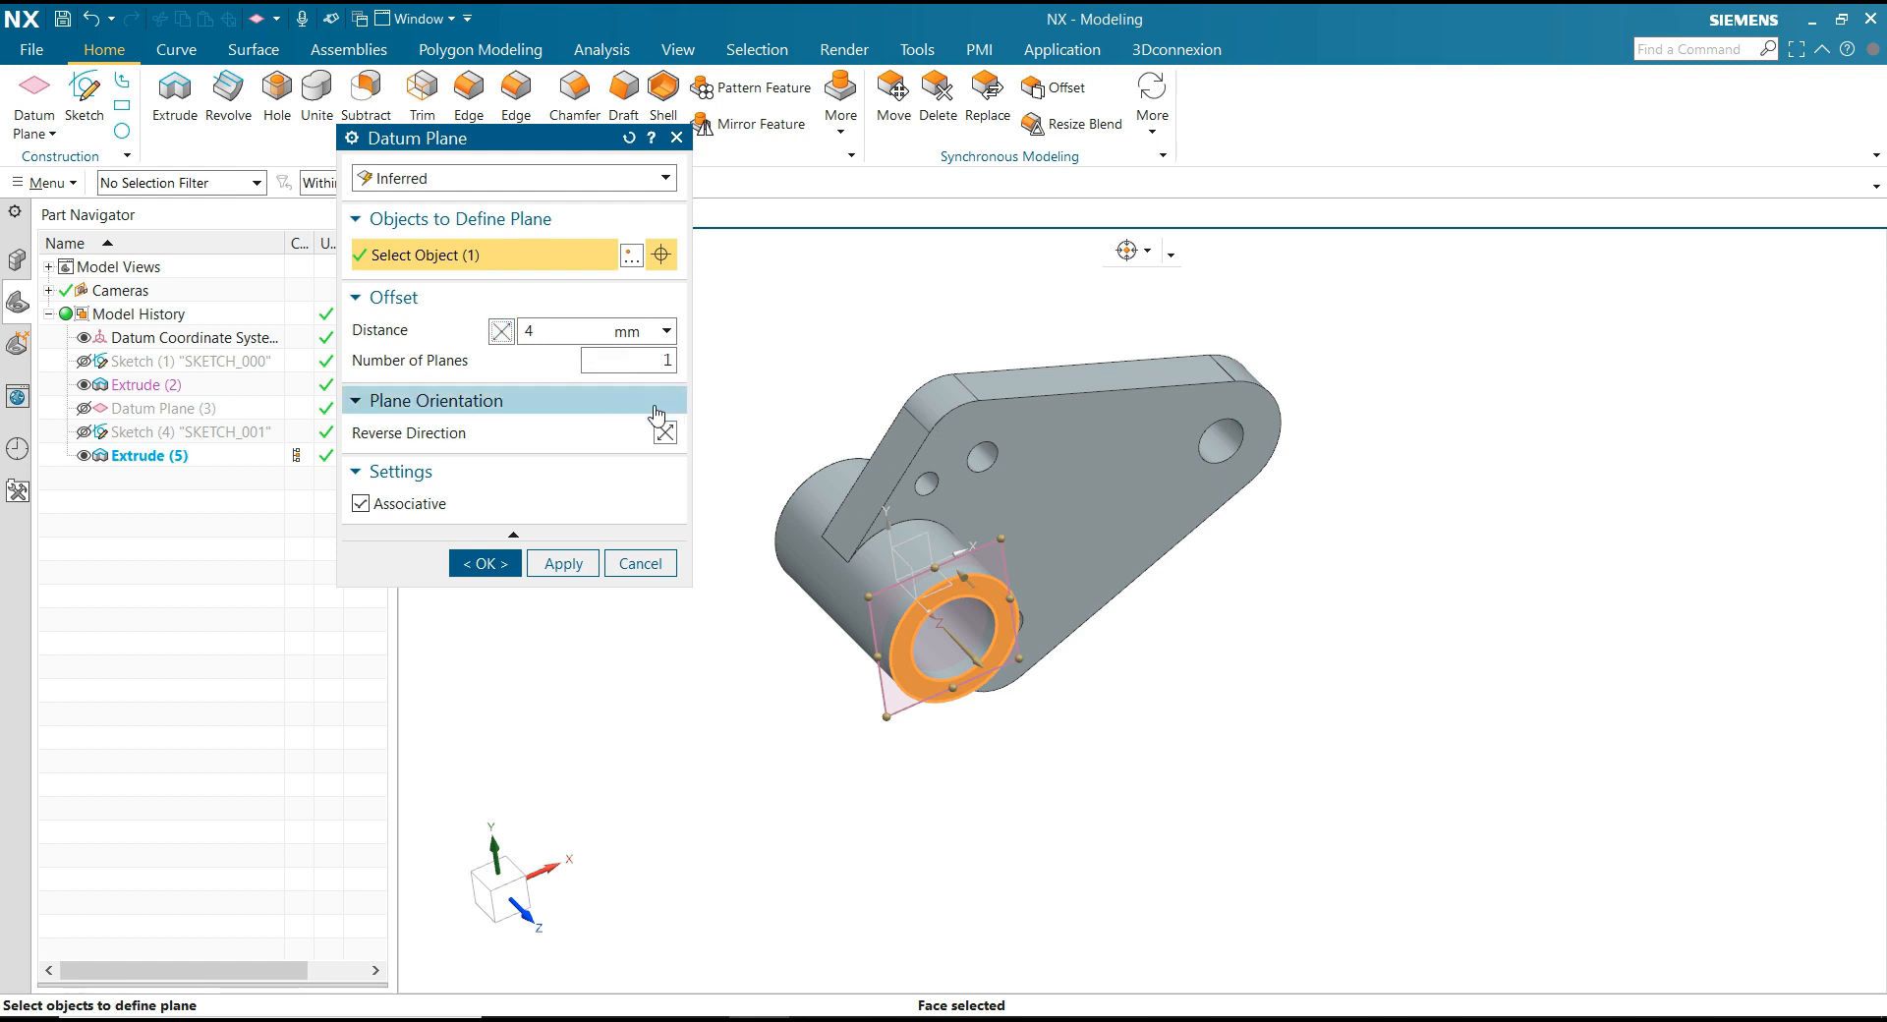
{"action": "left_click", "coordinate": [665, 433]}
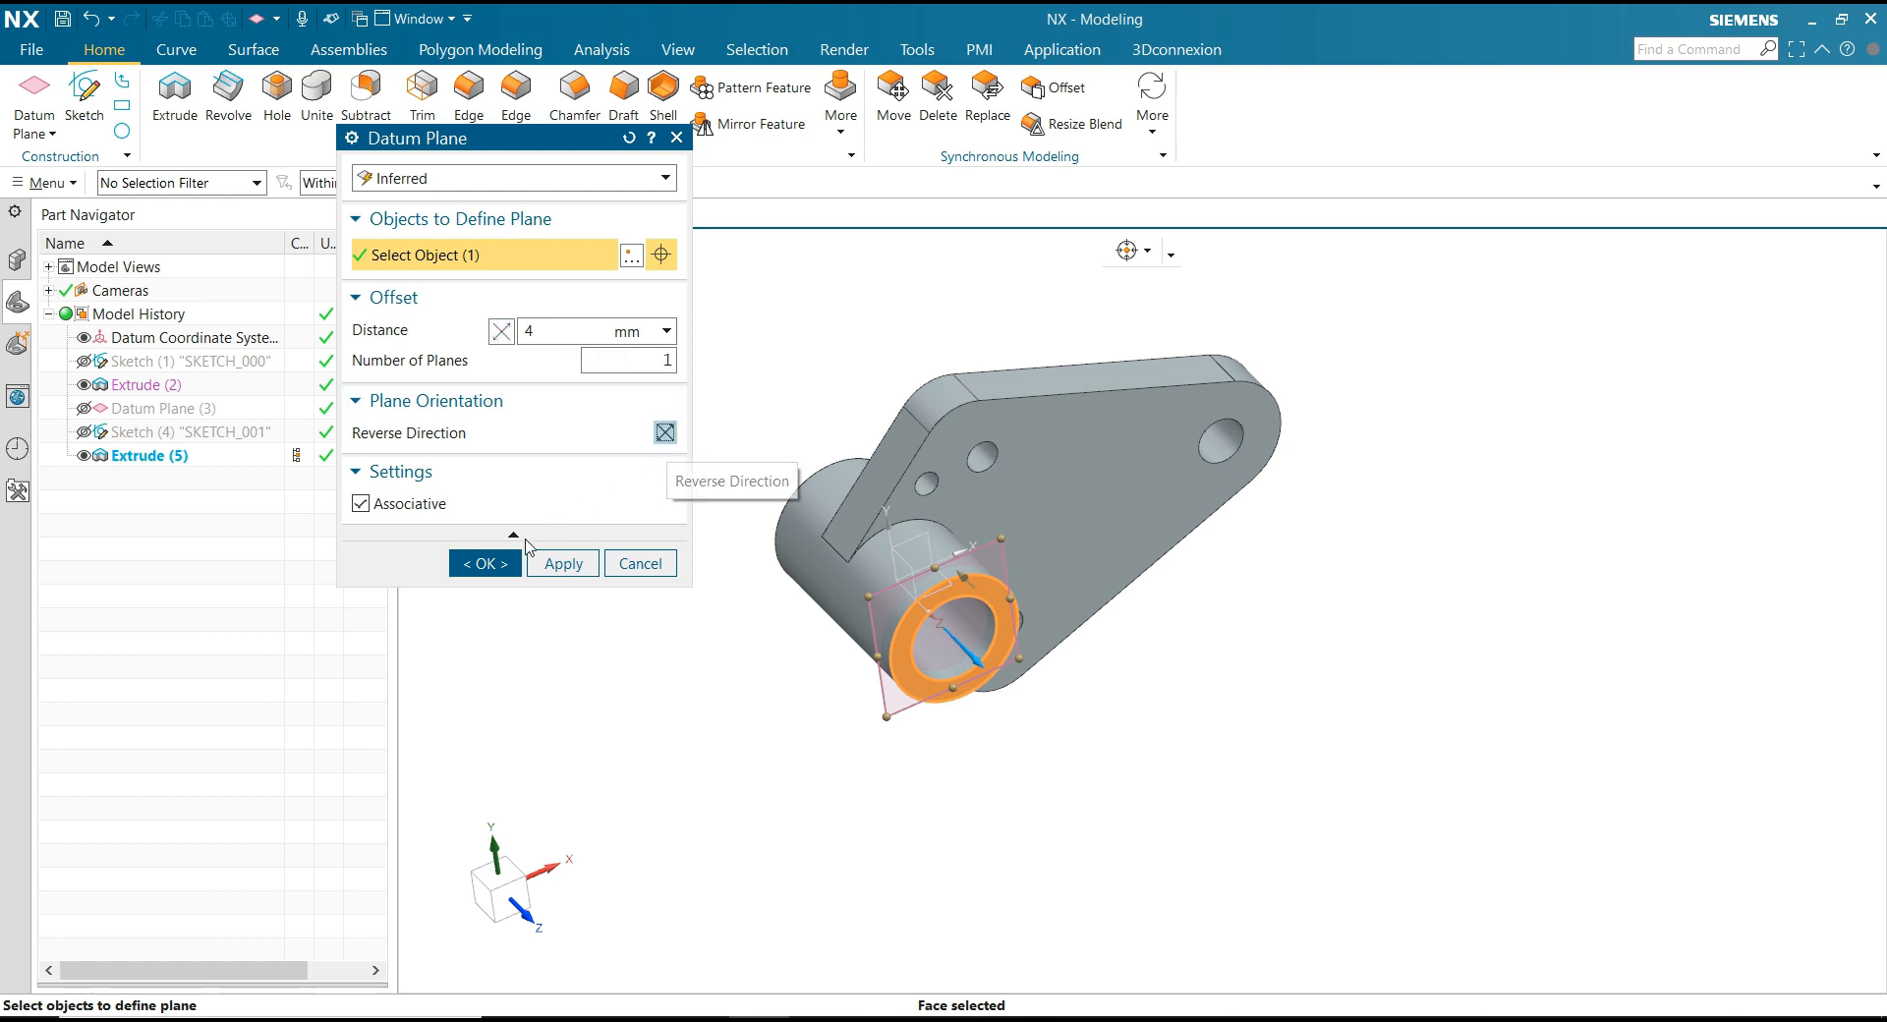
{"action": "left_click", "coordinate": [516, 563]}
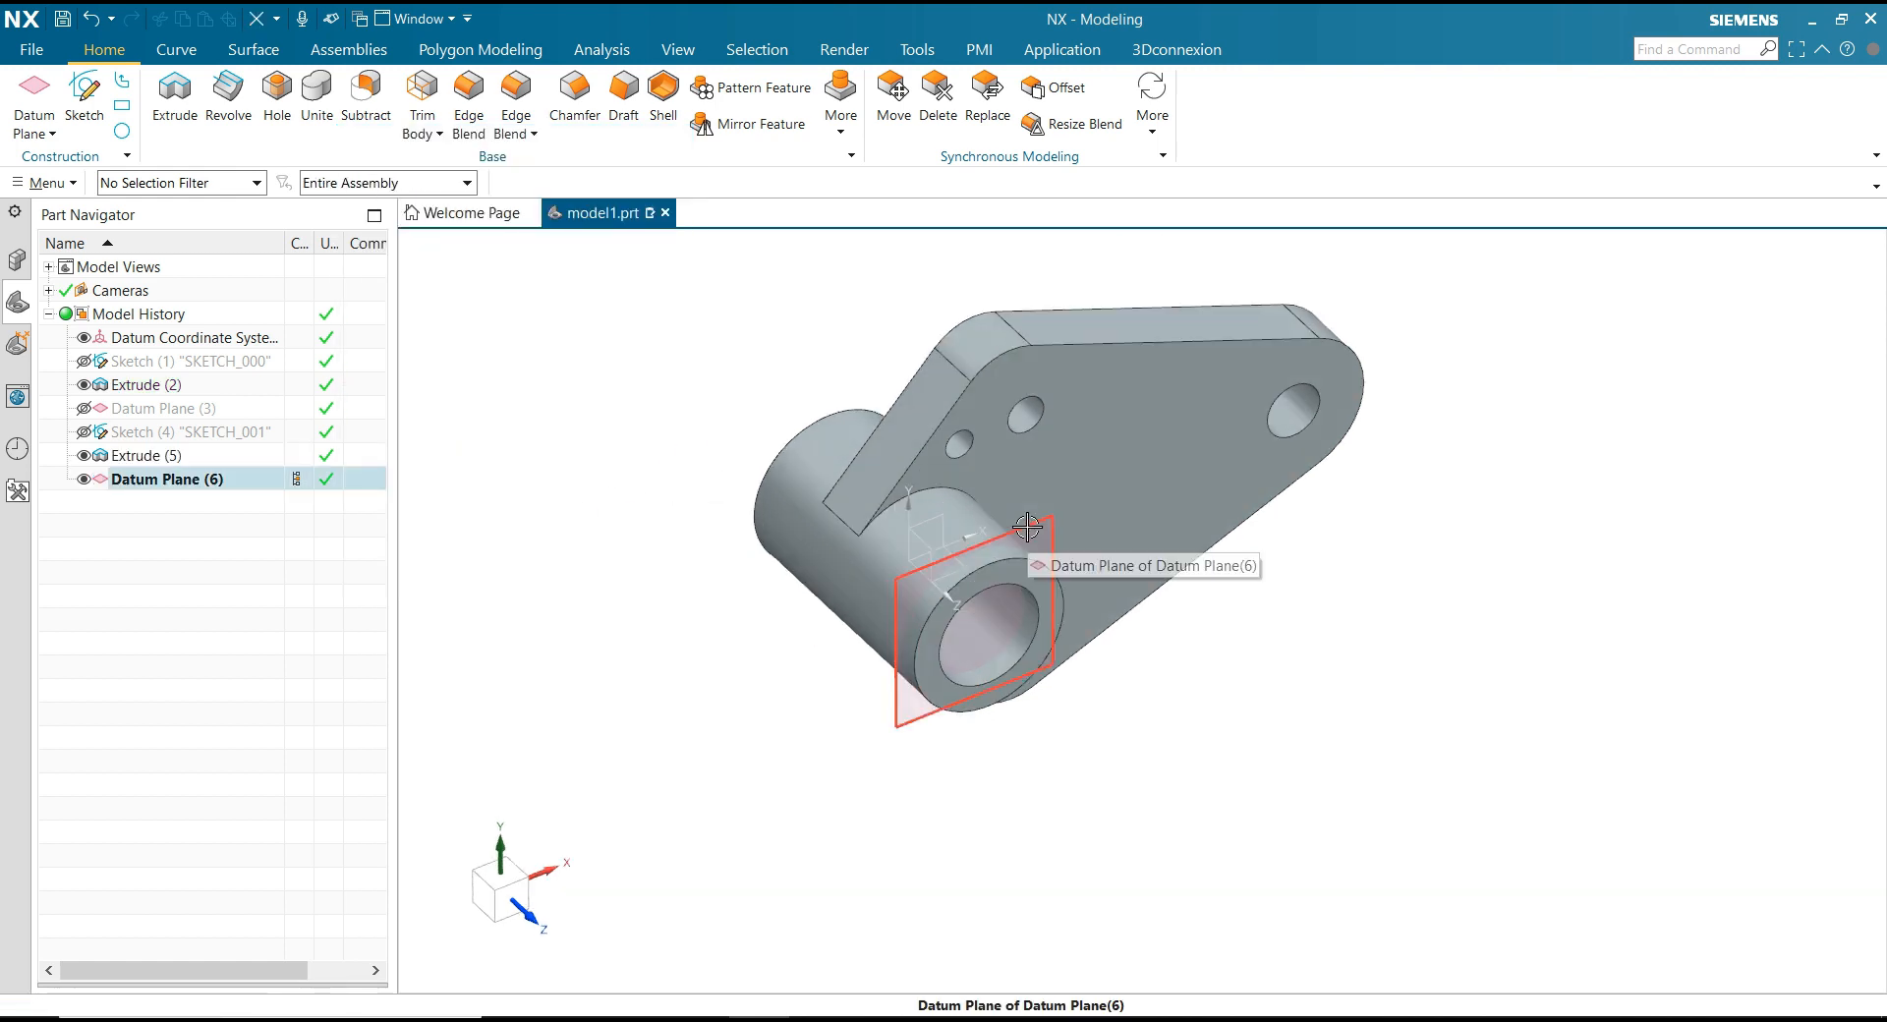
Step: Start a sketch on the new datum plane and project the hollow cylinder's outer circular edge into it
{"action": "left_click", "coordinate": [1032, 541]}
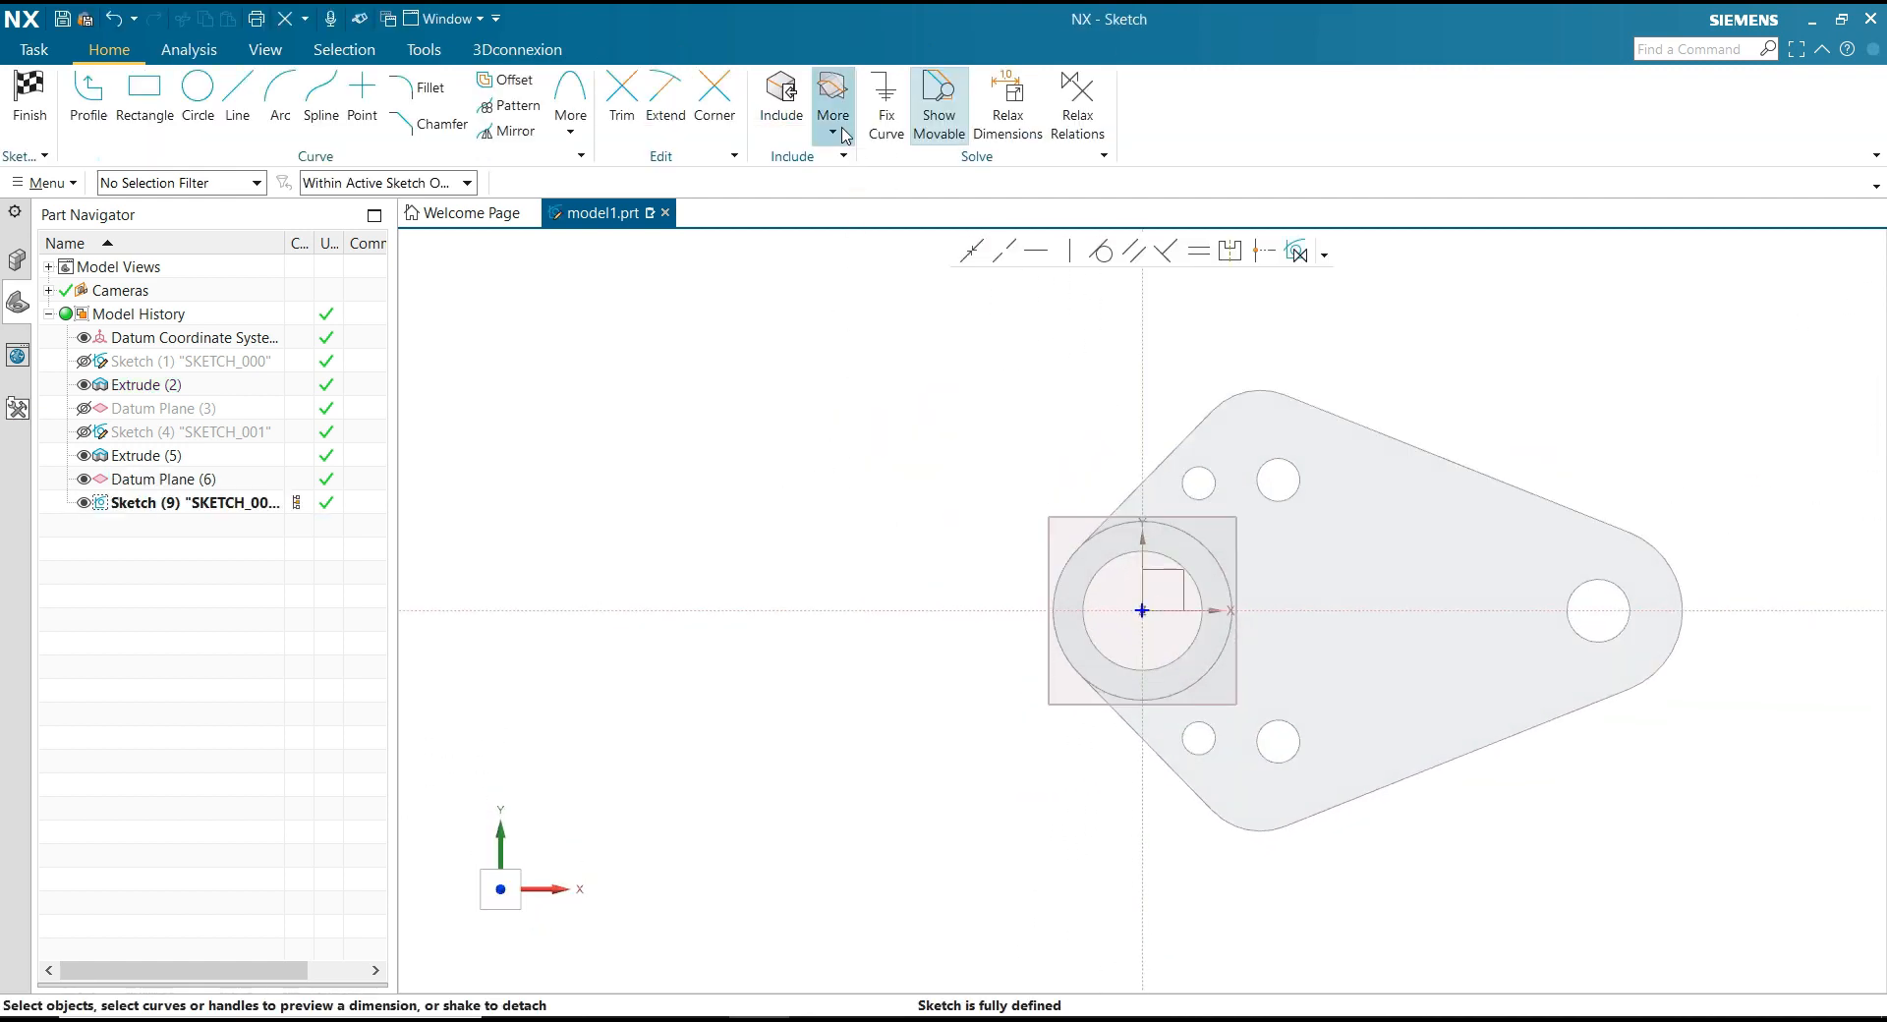
{"action": "left_click", "coordinate": [842, 142]}
{"action": "left_click", "coordinate": [875, 186]}
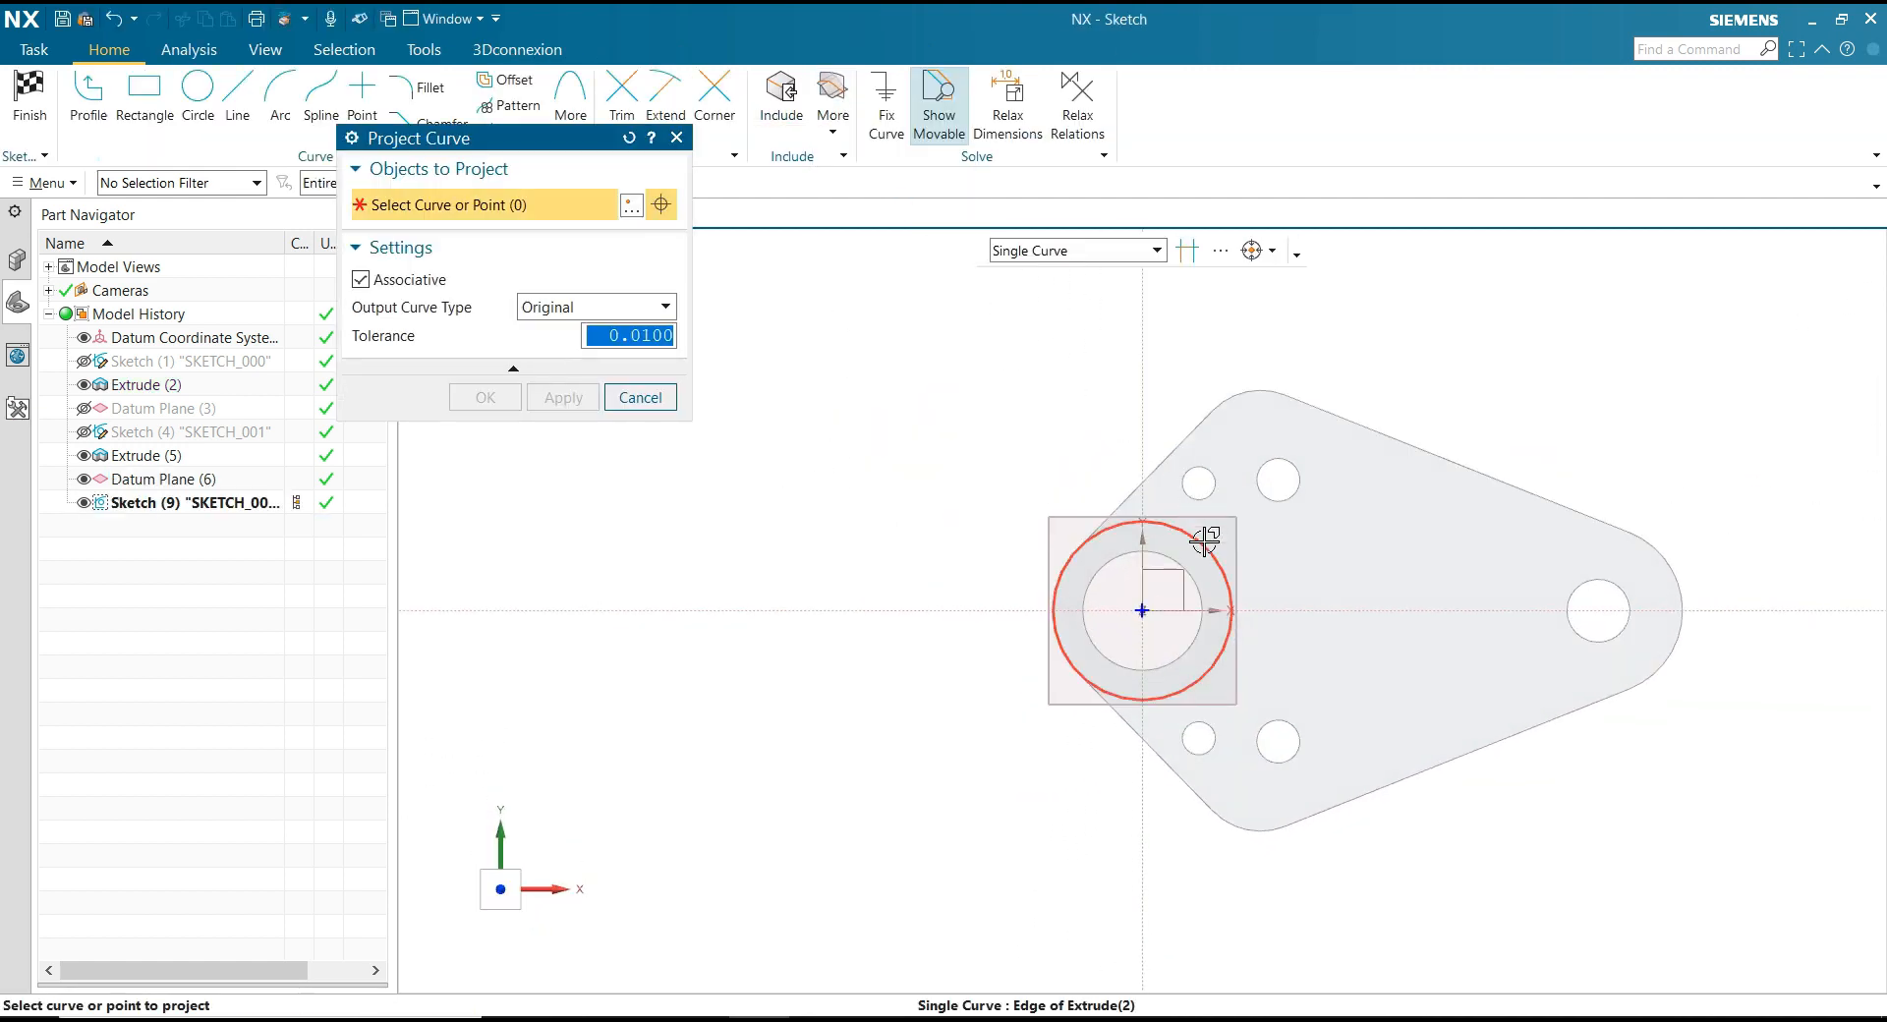
{"action": "left_click", "coordinate": [1205, 547]}
{"action": "left_click", "coordinate": [488, 402]}
{"action": "scroll", "coordinate": [893, 489], "scroll_direction": "down", "scroll_amount": 2}
{"action": "scroll", "coordinate": [969, 488], "scroll_direction": "up", "scroll_amount": 3}
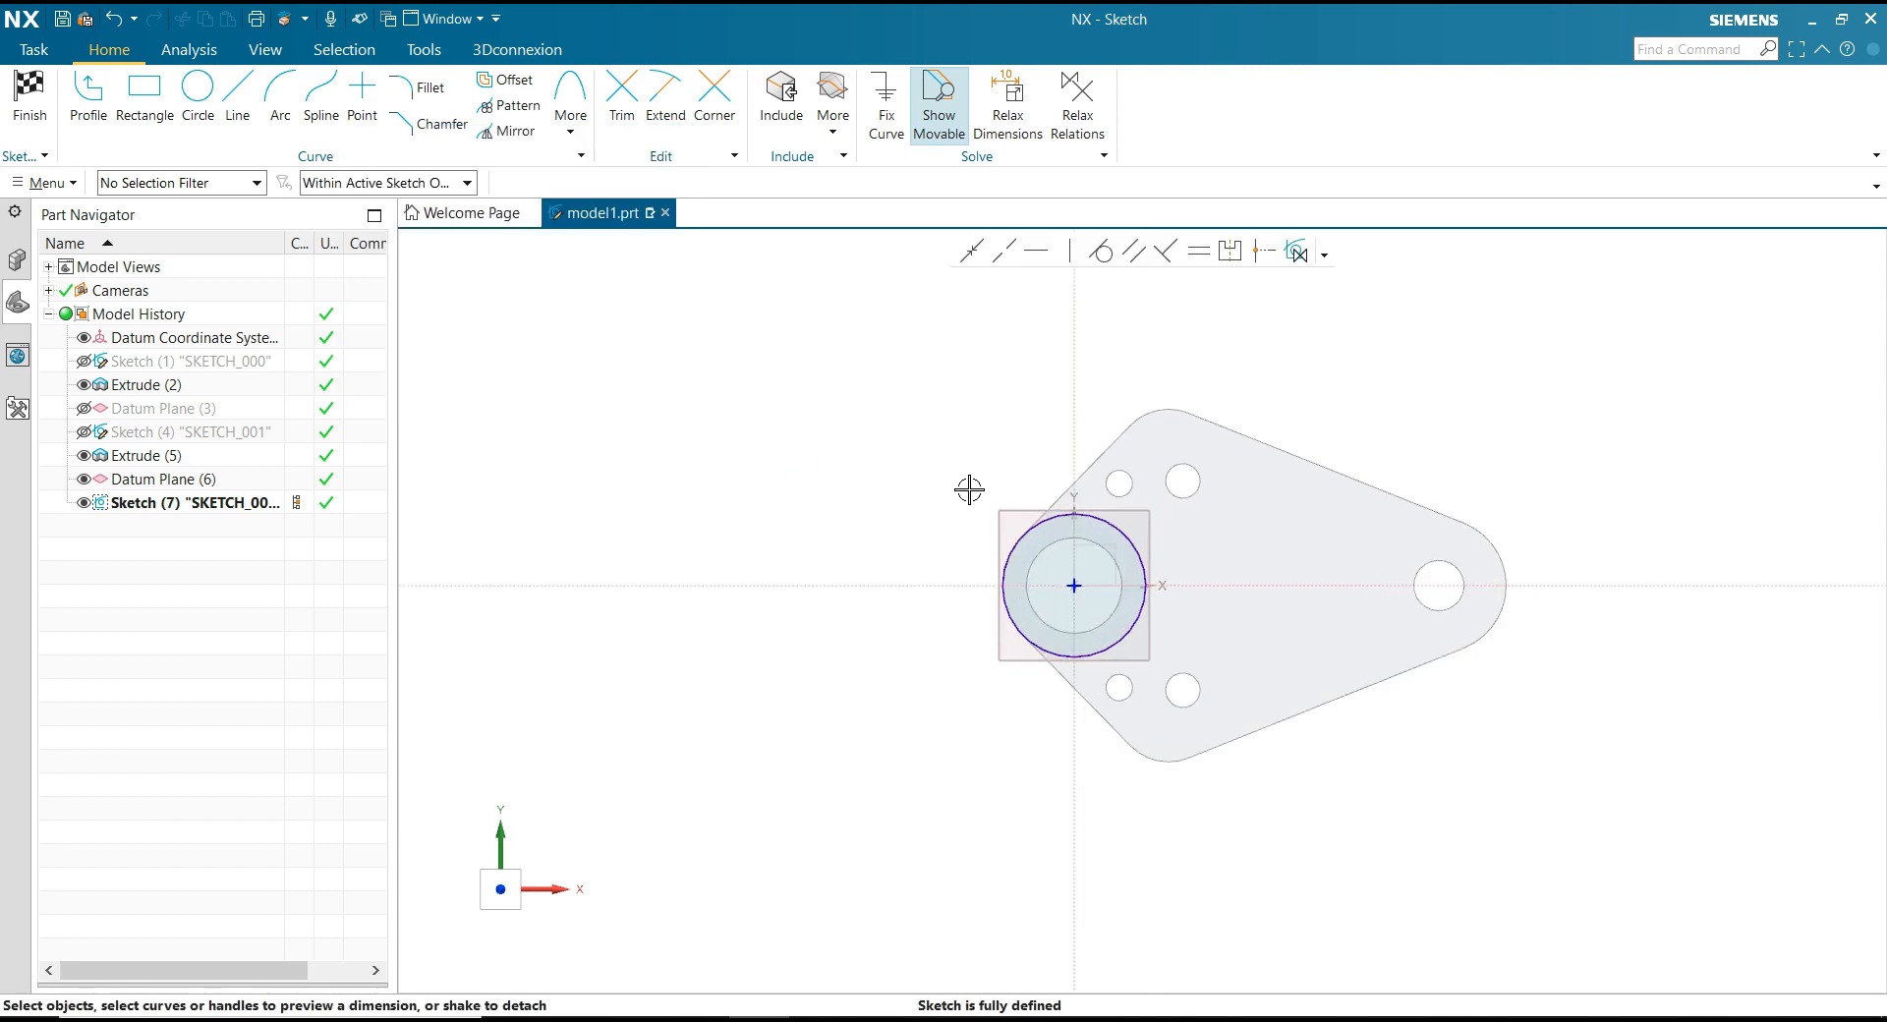
Step: Check the reference drawing, and start a profile with an about 22 mm line tangent to the projected circle followed by two opposing arcs
{"action": "key", "text": "alt+Tab"}
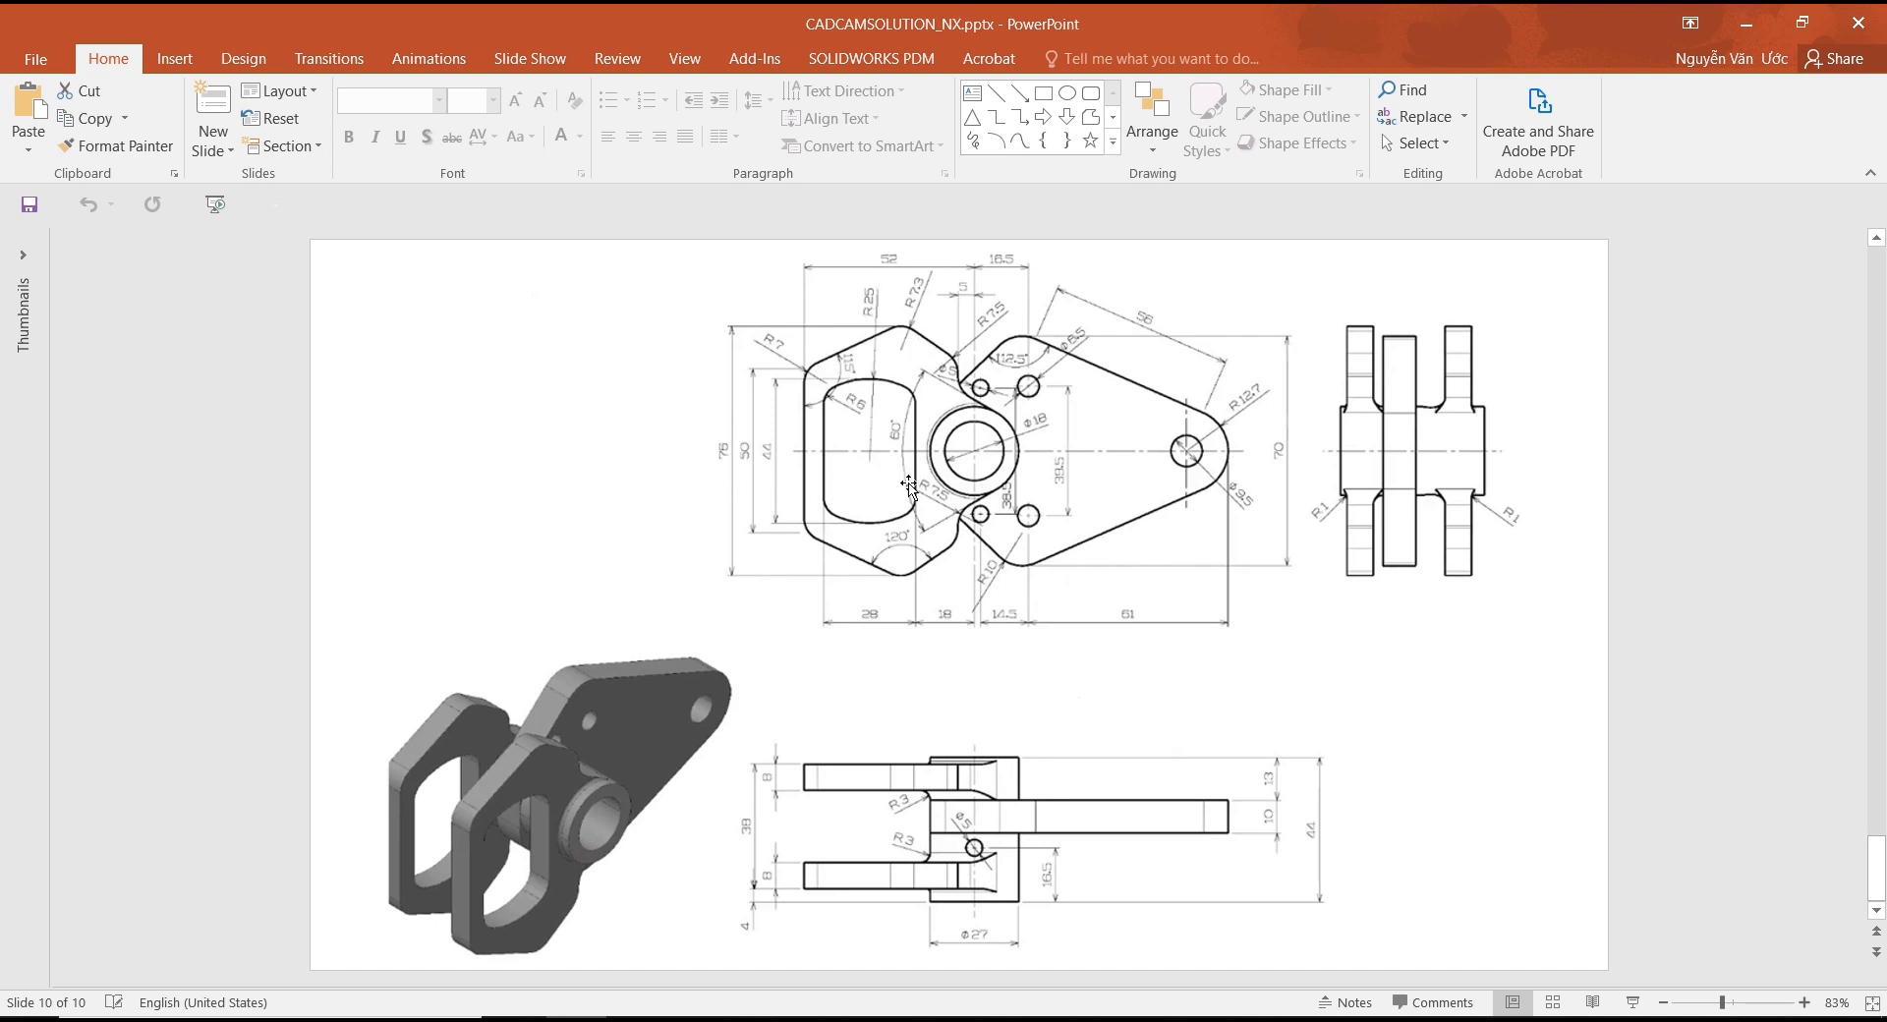
{"action": "left_click", "coordinate": [760, 1019]}
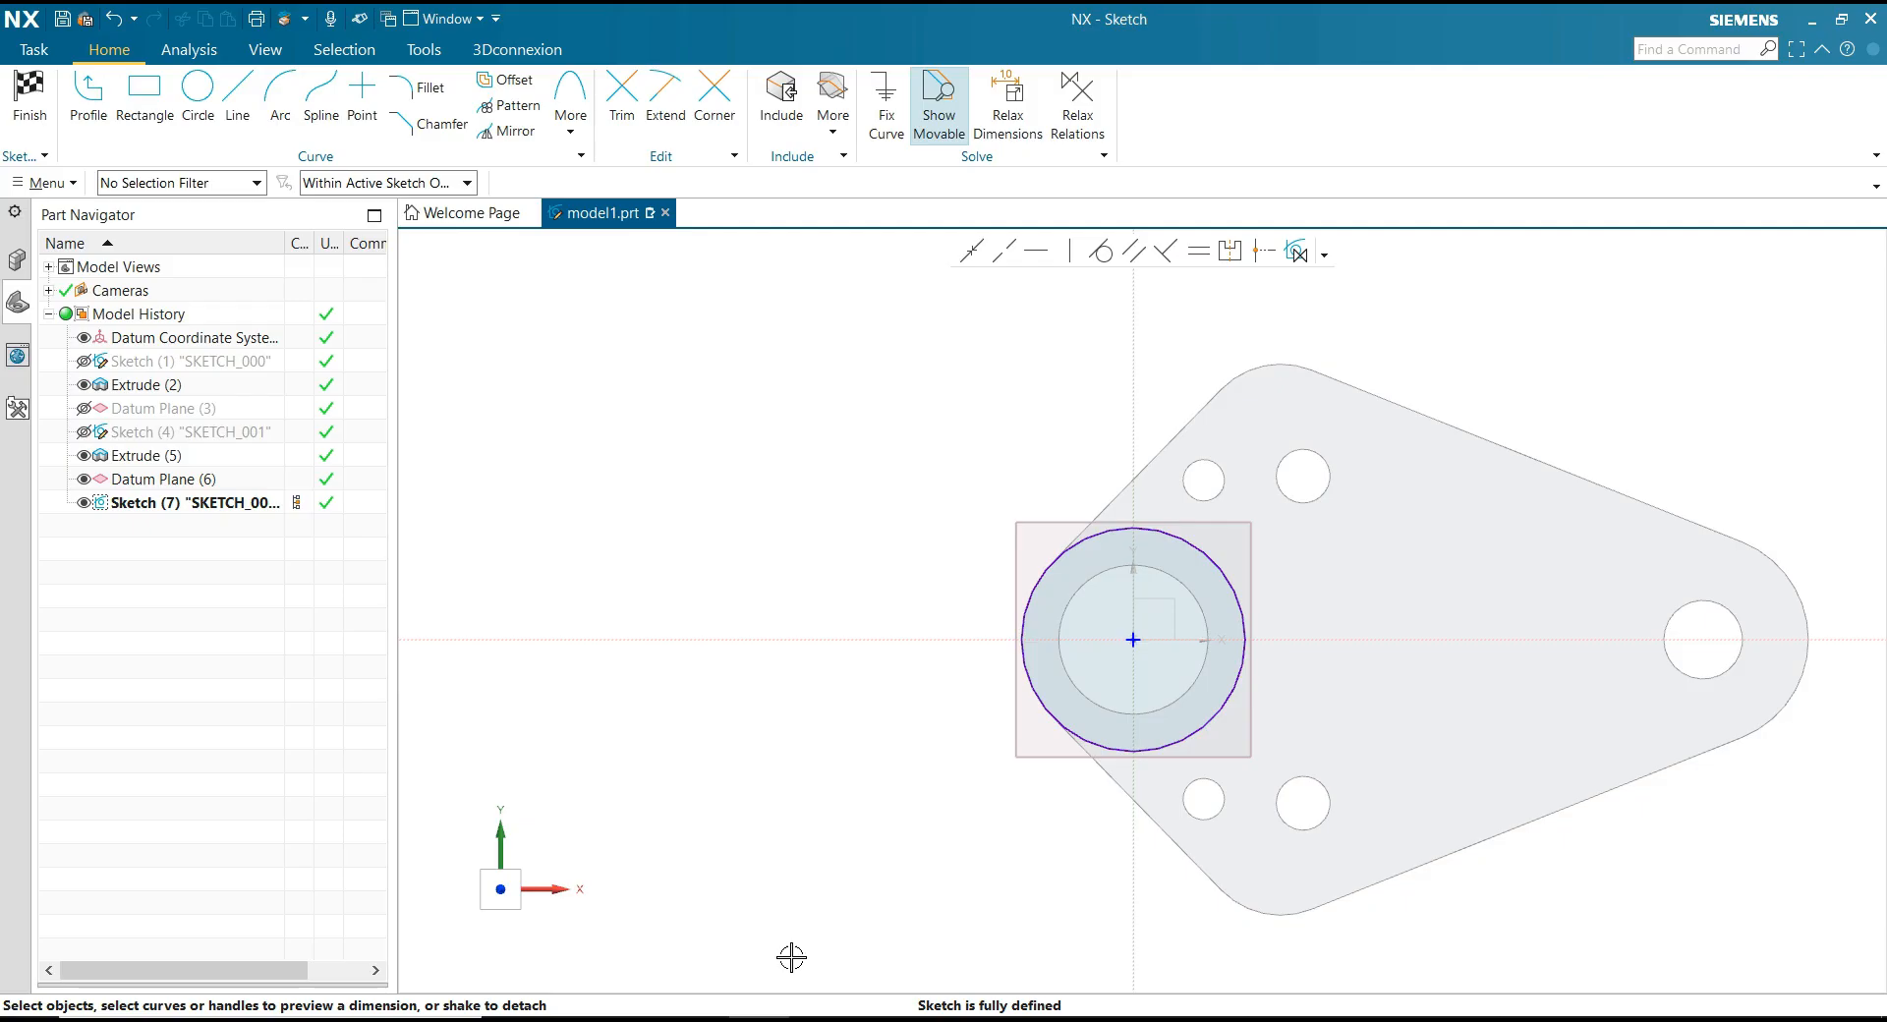
{"action": "left_click", "coordinate": [88, 98]}
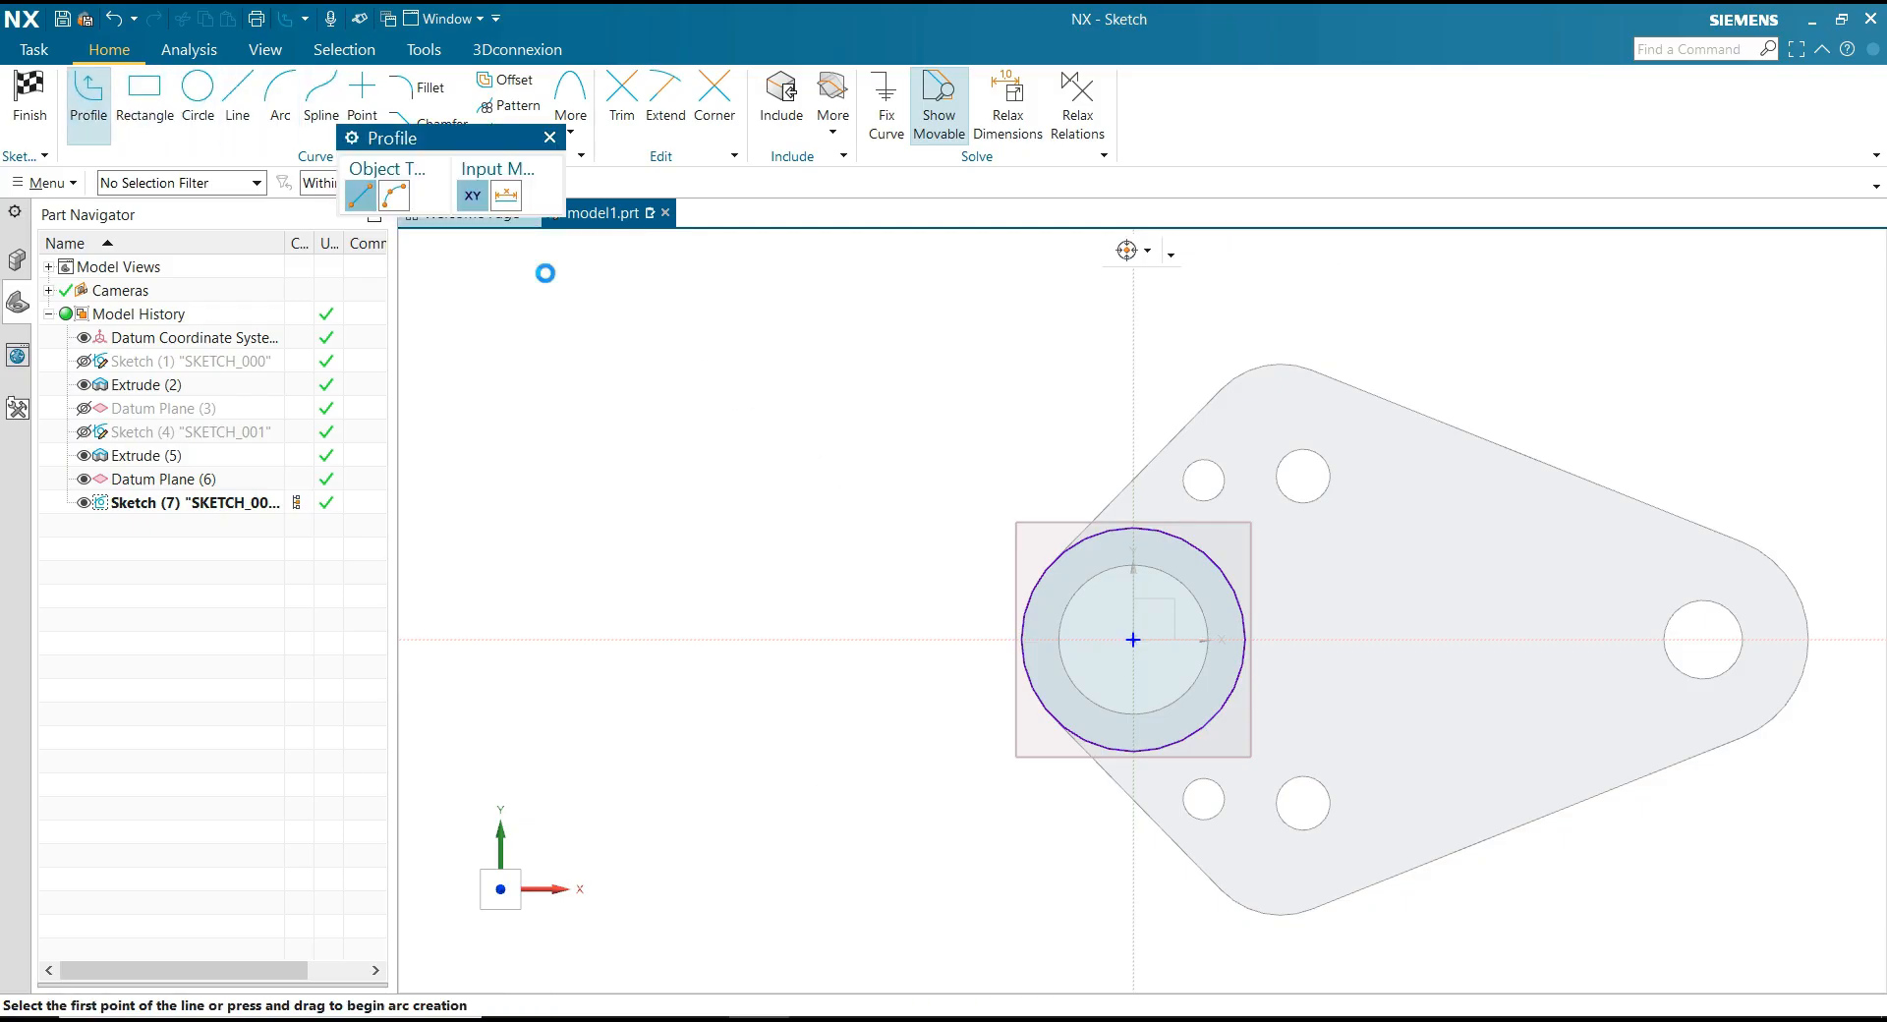
{"action": "left_click", "coordinate": [1196, 543]}
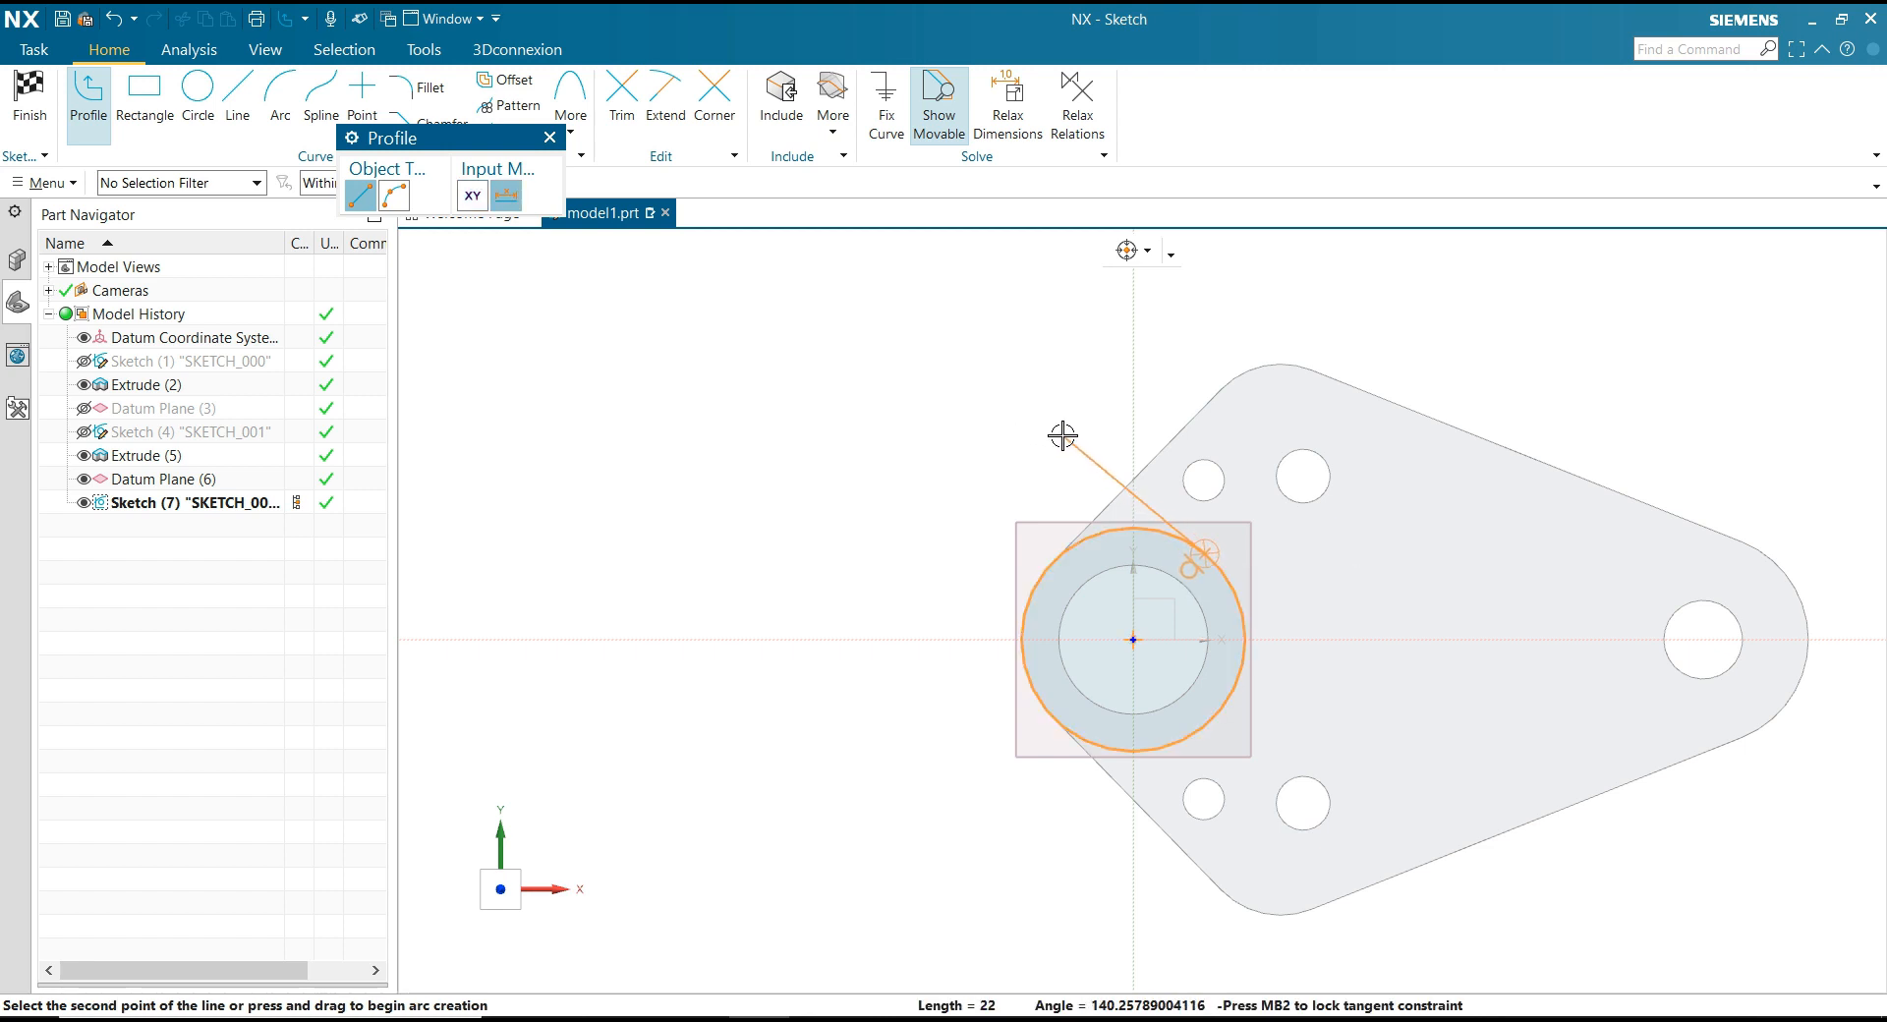
{"action": "left_click", "coordinate": [394, 195]}
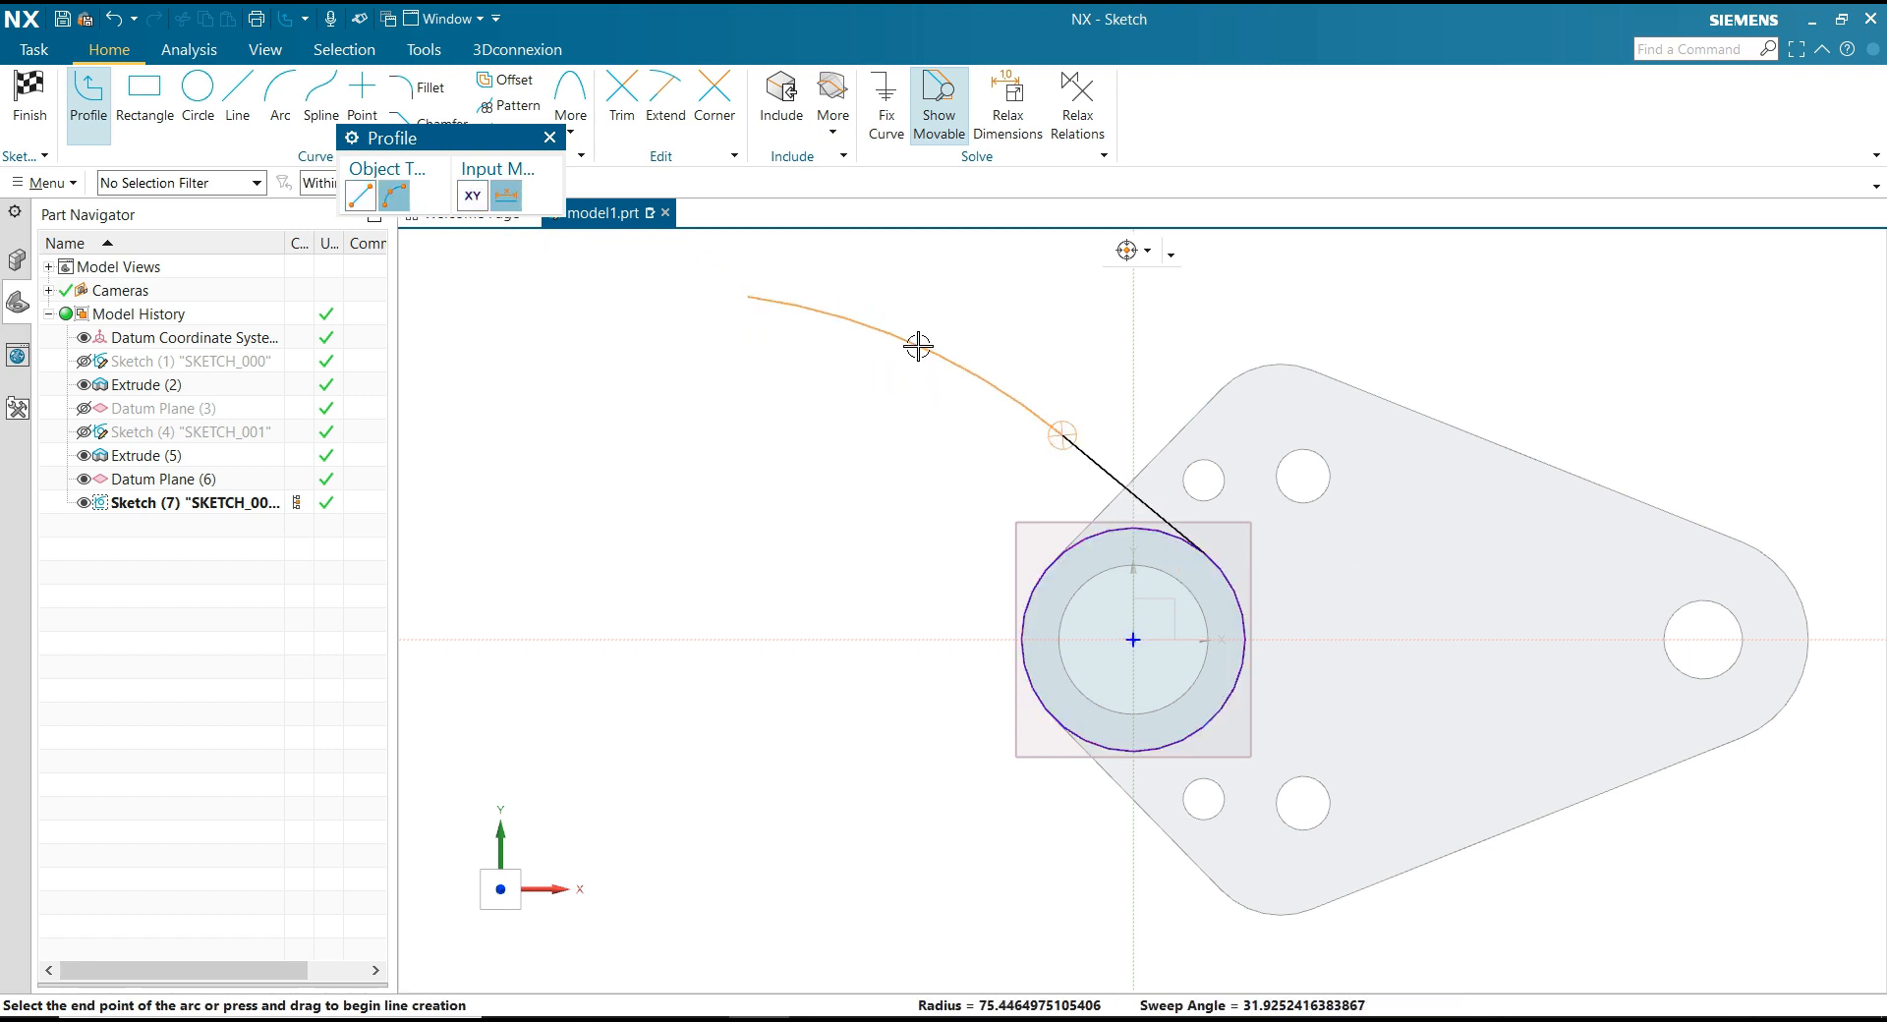
{"action": "left_click", "coordinate": [1029, 364]}
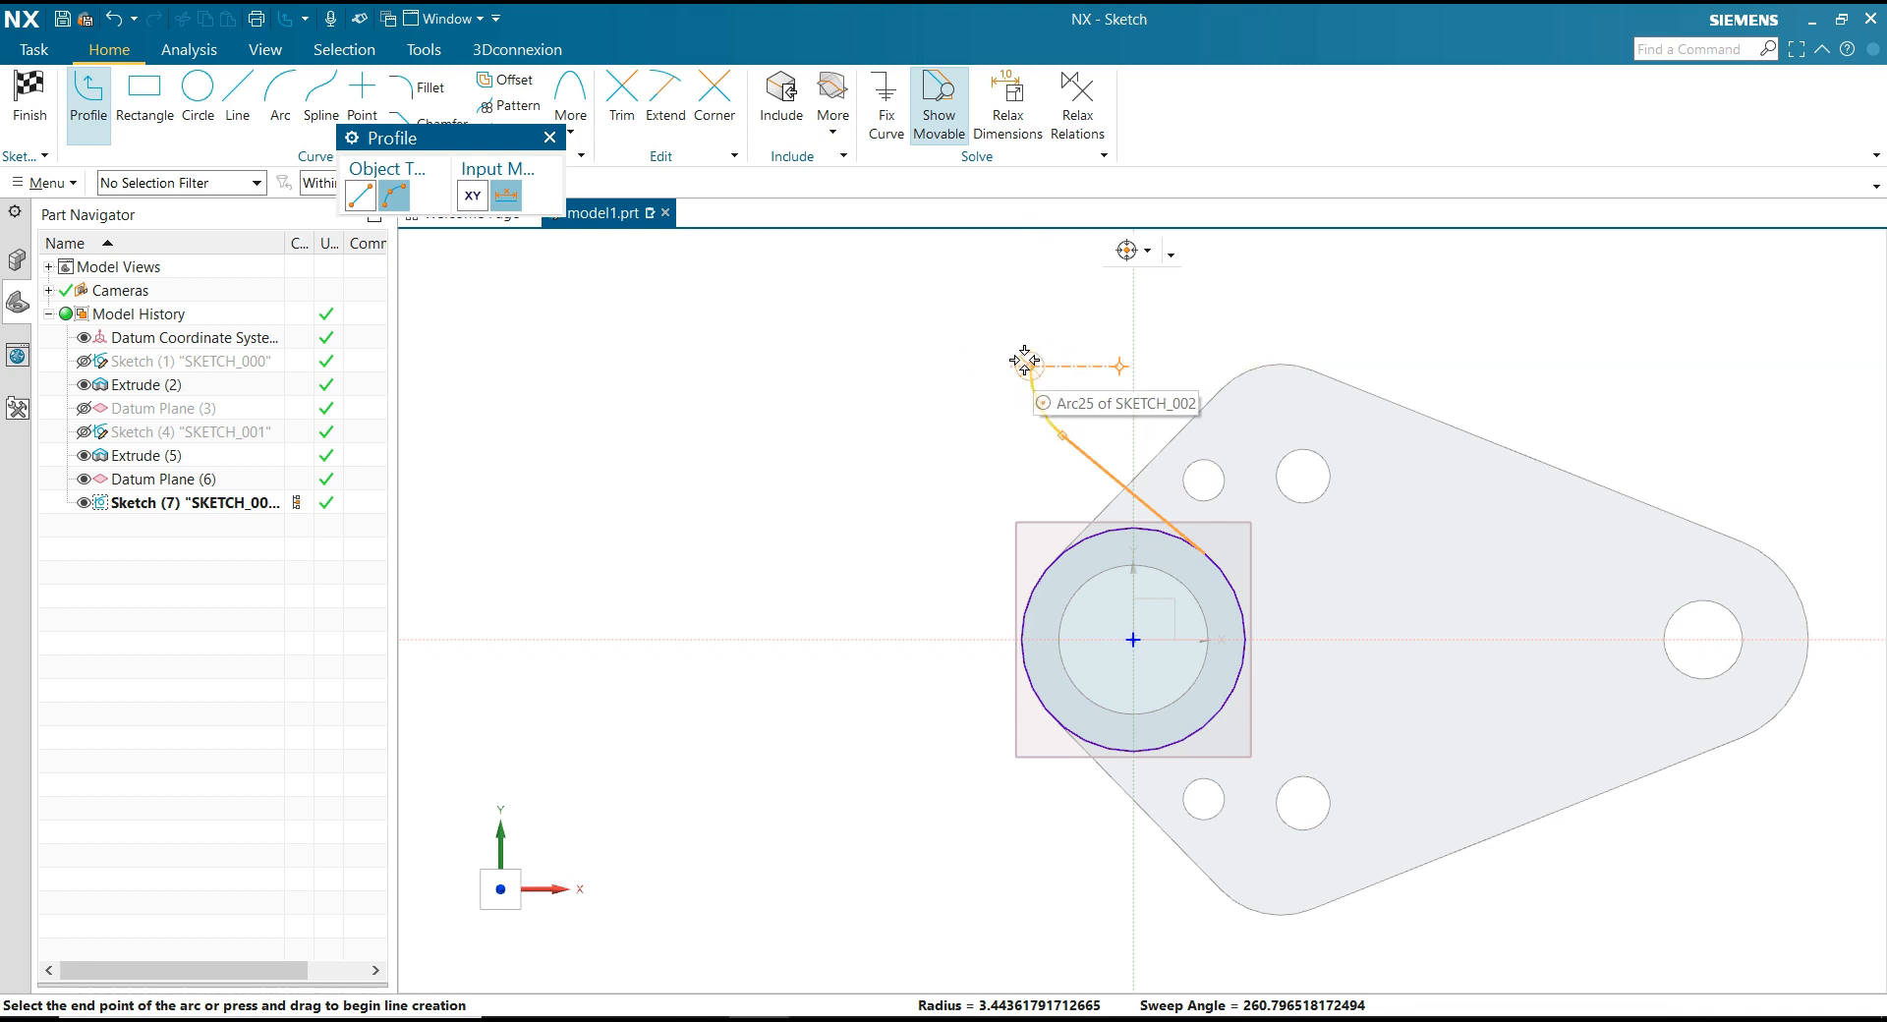
{"action": "scroll", "coordinate": [1019, 329], "scroll_direction": "up", "scroll_amount": 3}
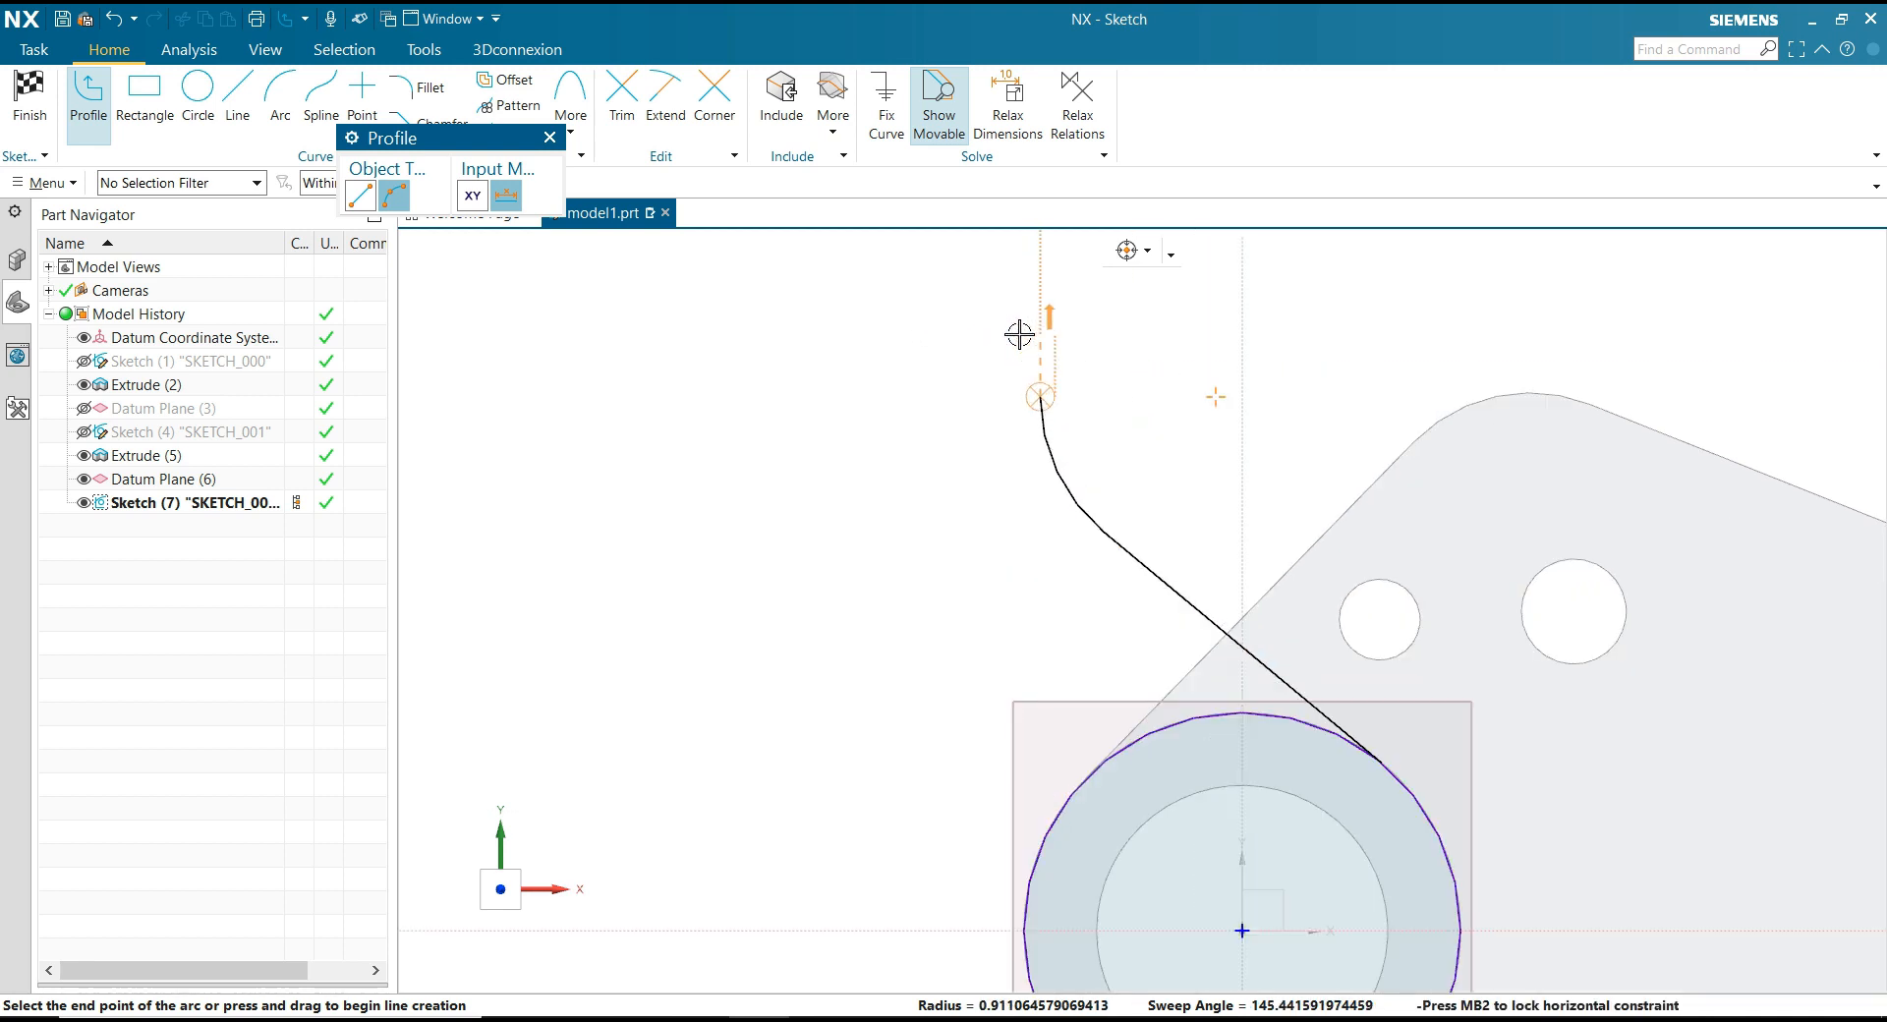
{"action": "left_click", "coordinate": [952, 299]}
{"action": "scroll", "coordinate": [956, 400], "scroll_direction": "down", "scroll_amount": 5}
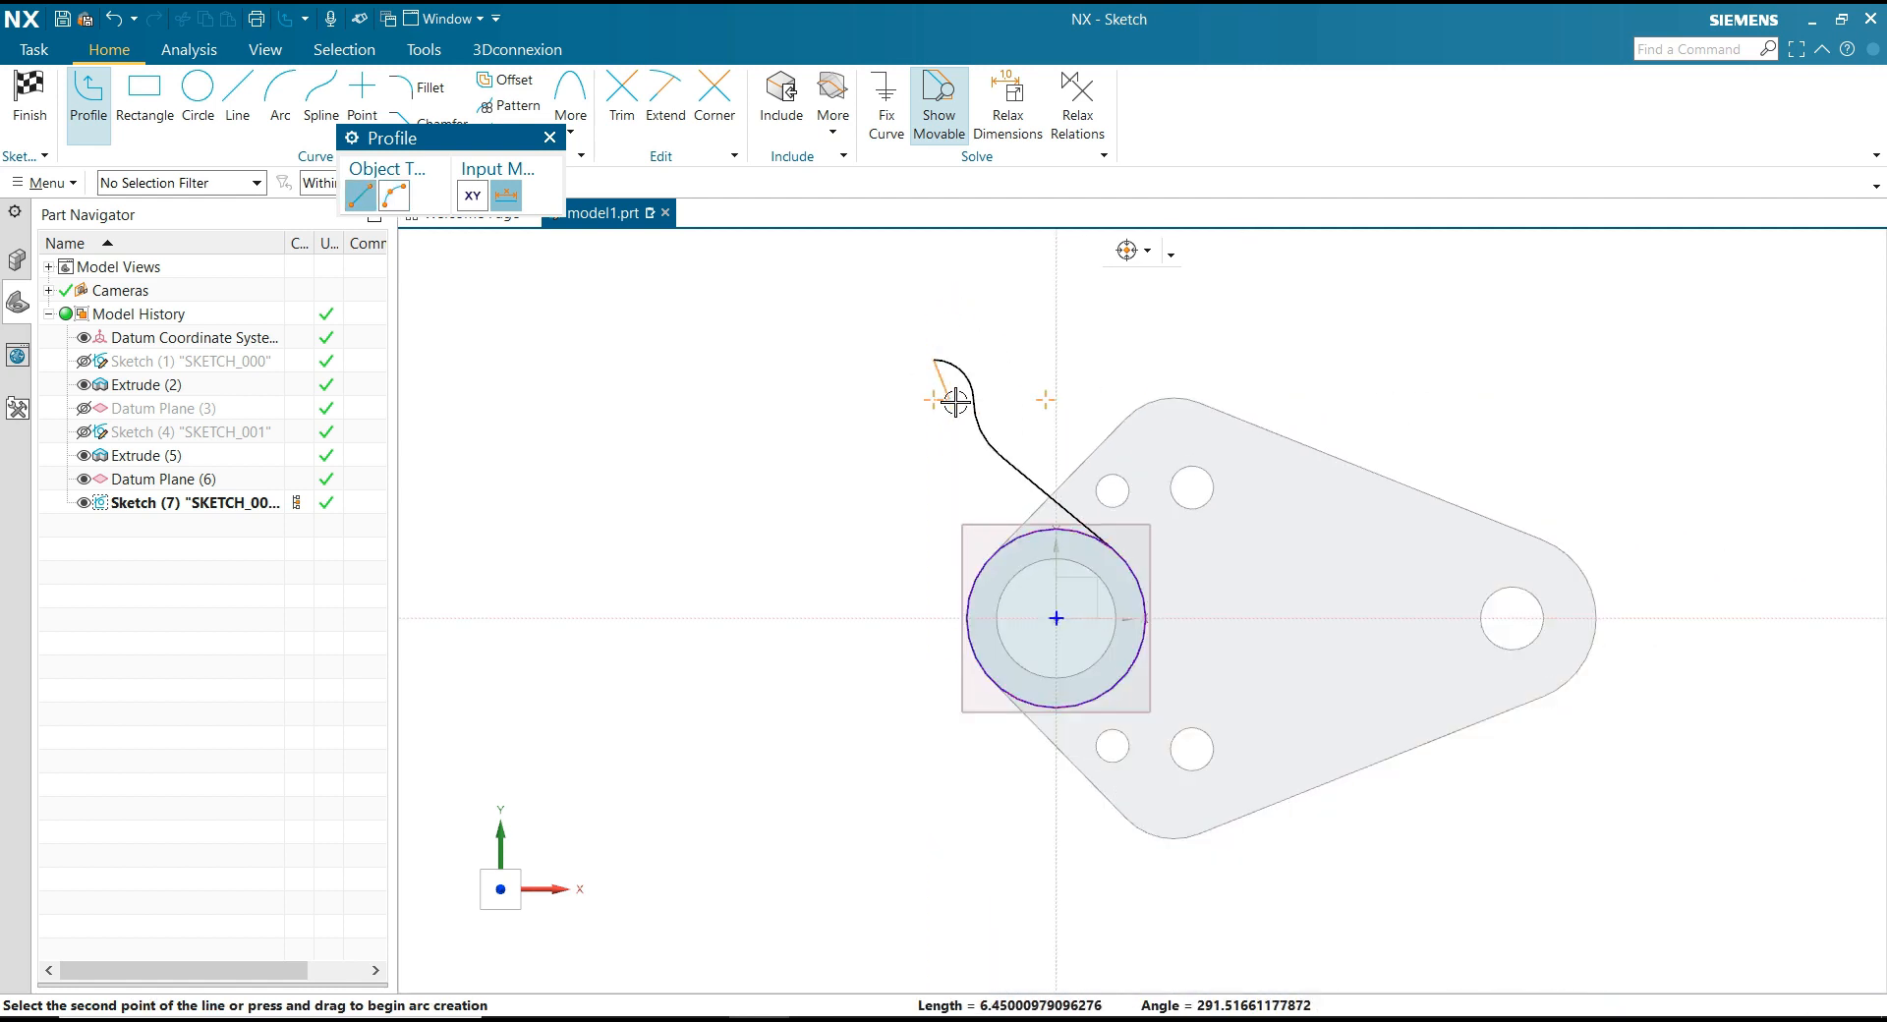
Step: Continue the profile from the upper arc with two sloping lines meeting at a peak and a vertical line down the far side
{"action": "left_click", "coordinate": [856, 345]}
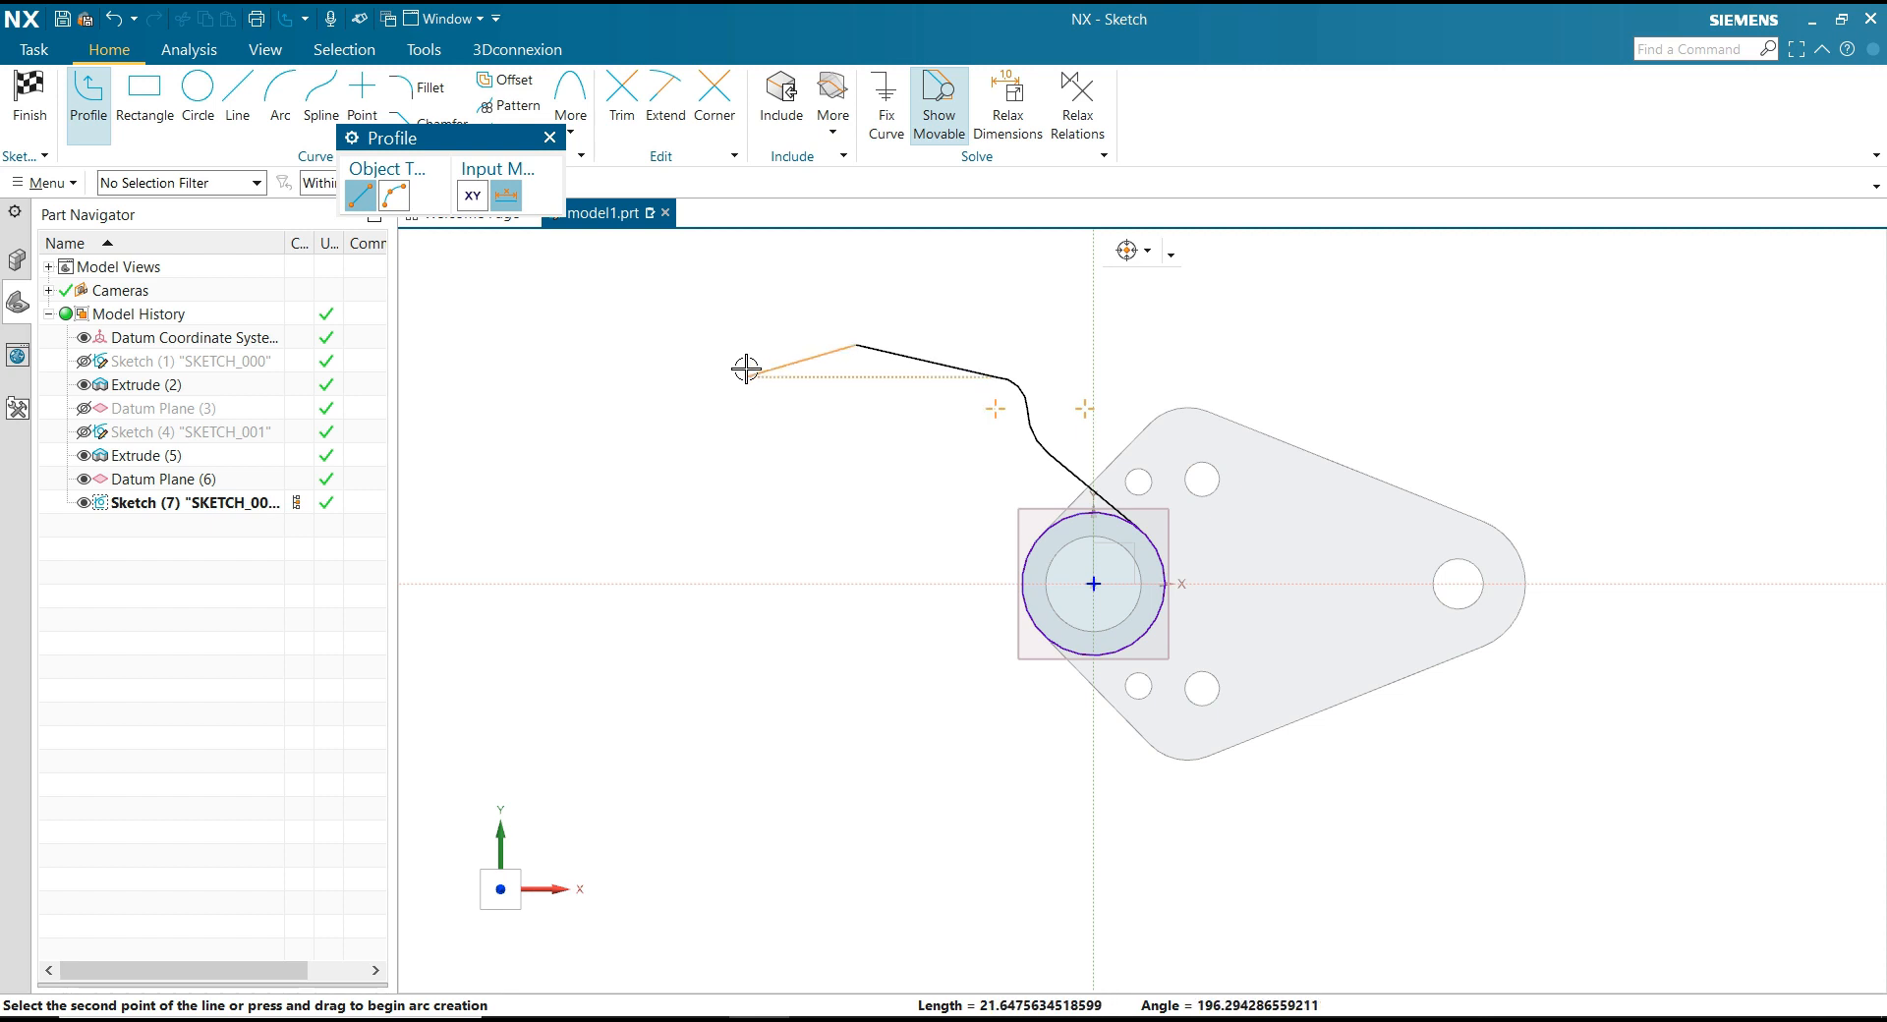
{"action": "scroll", "coordinate": [715, 421], "scroll_direction": "up", "scroll_amount": 3}
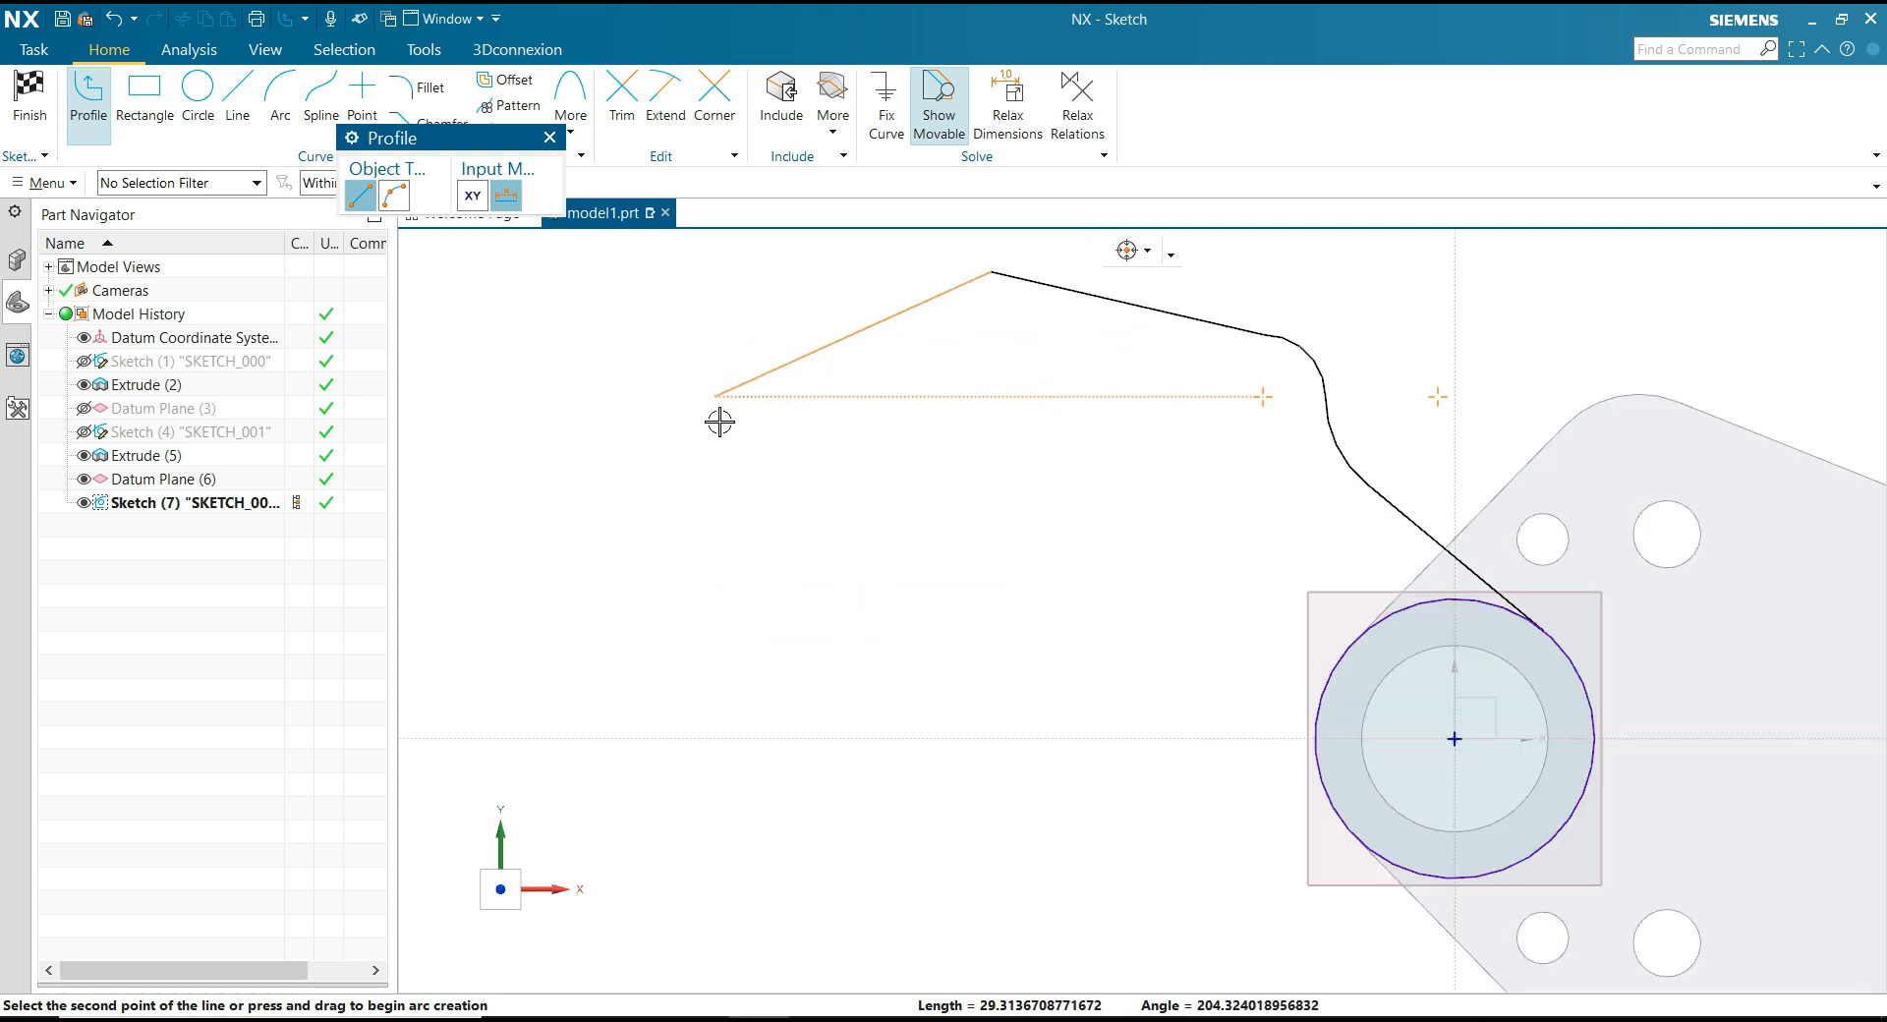
{"action": "left_click", "coordinate": [737, 398]}
{"action": "scroll", "coordinate": [739, 404], "scroll_direction": "down", "scroll_amount": 2}
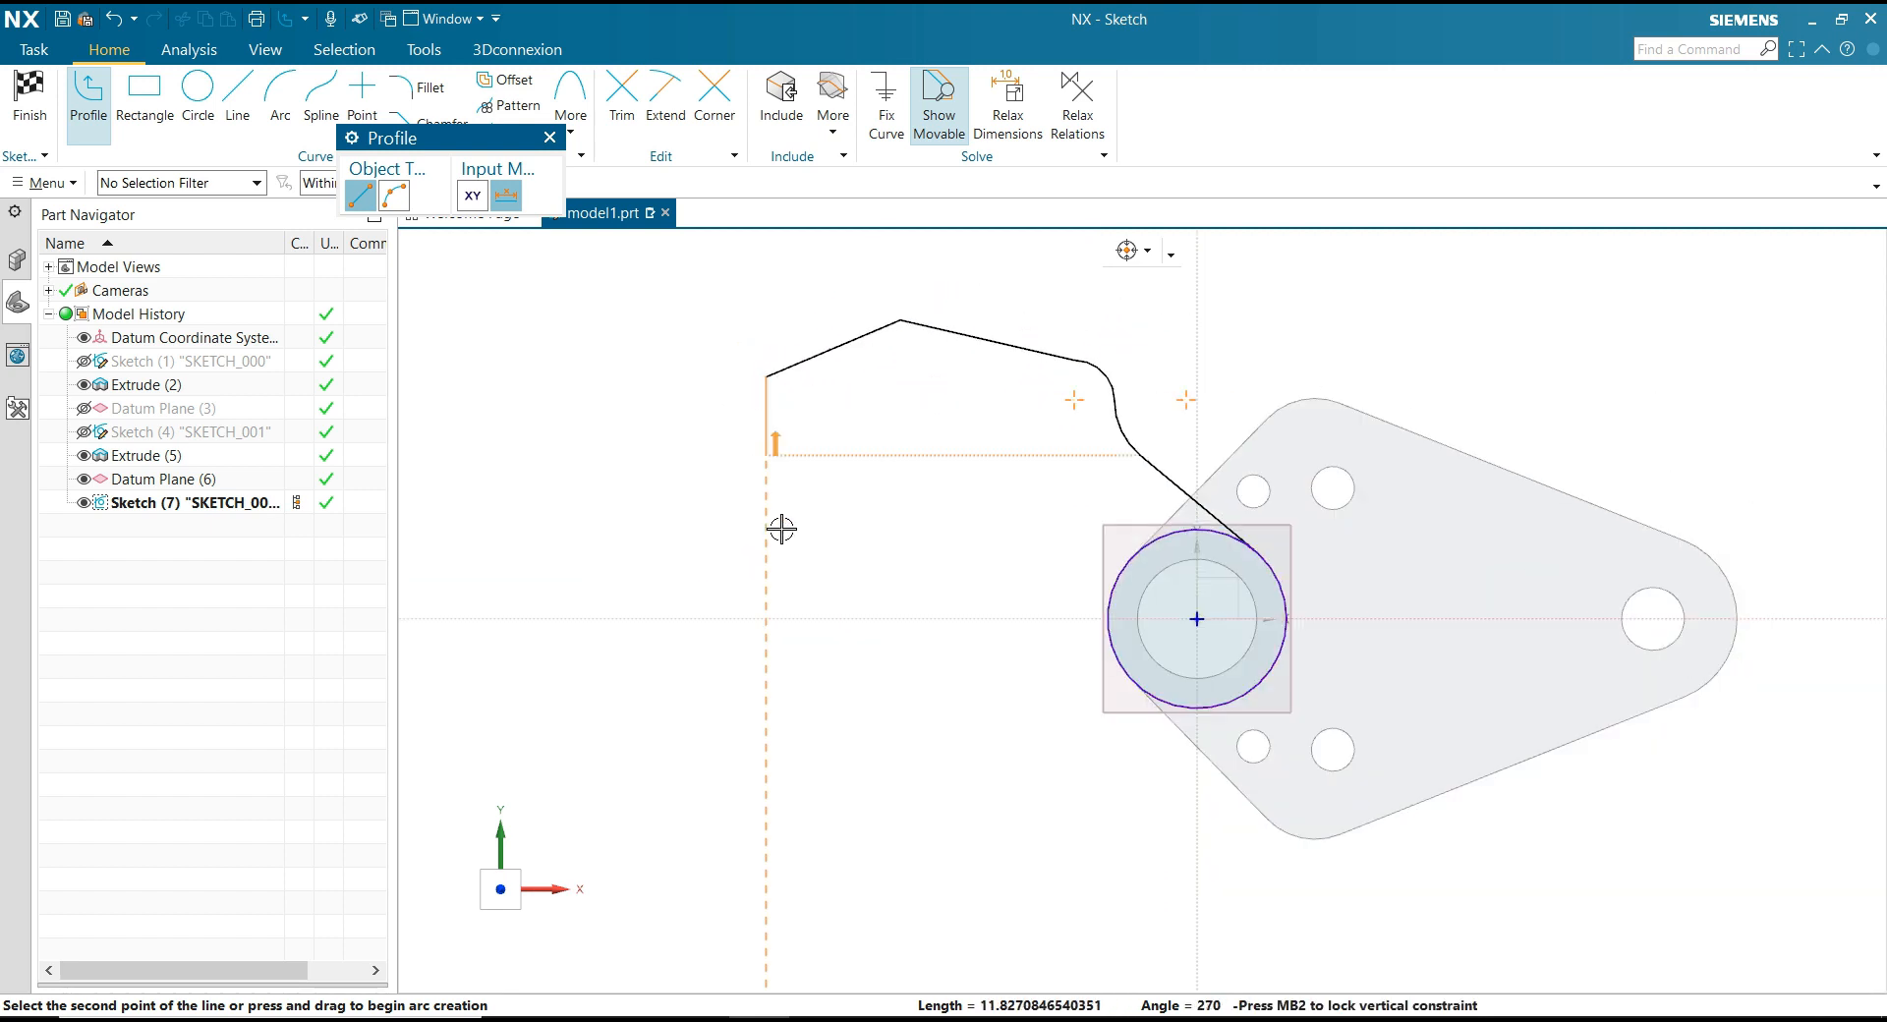
{"action": "left_click", "coordinate": [763, 700]}
{"action": "key", "text": "Escape"}
{"action": "key", "text": "Escape"}
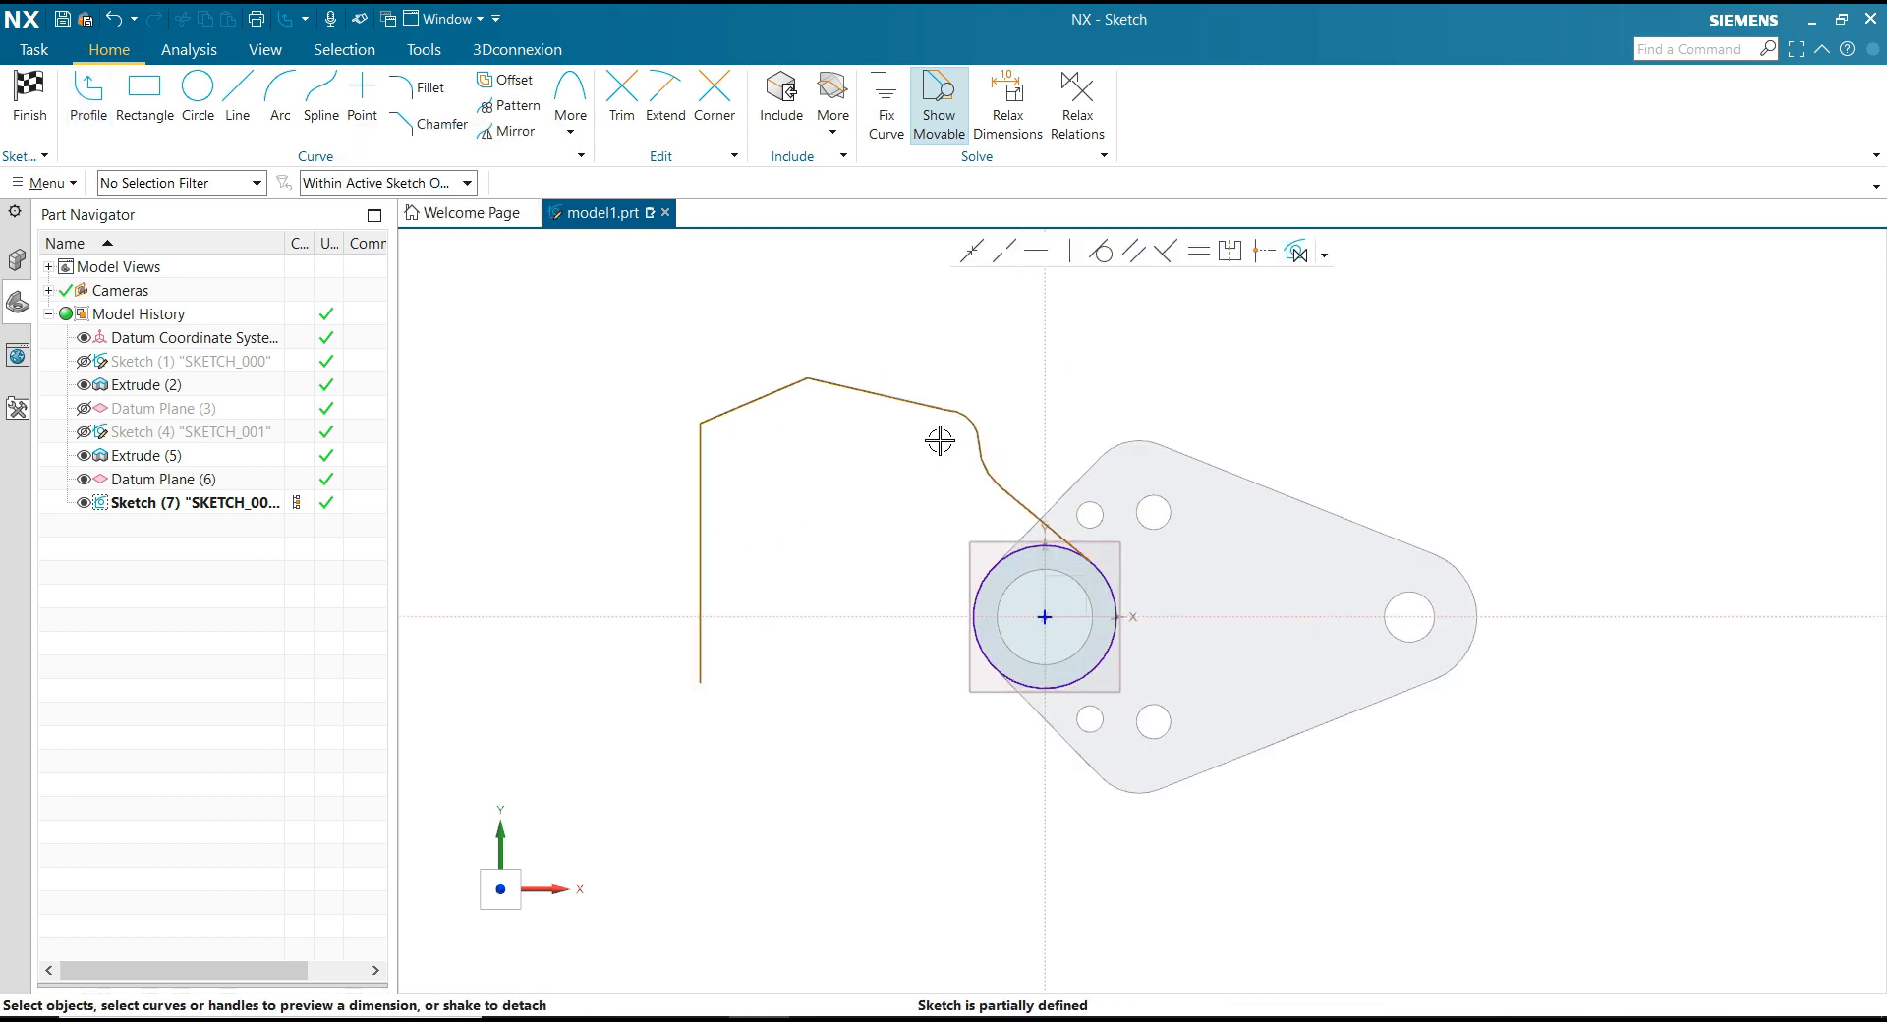
Step: Make the upper arc tangent to the adjoining sloping line
{"action": "scroll", "coordinate": [940, 438], "scroll_direction": "up", "scroll_amount": 3}
{"action": "left_click", "coordinate": [1100, 252]}
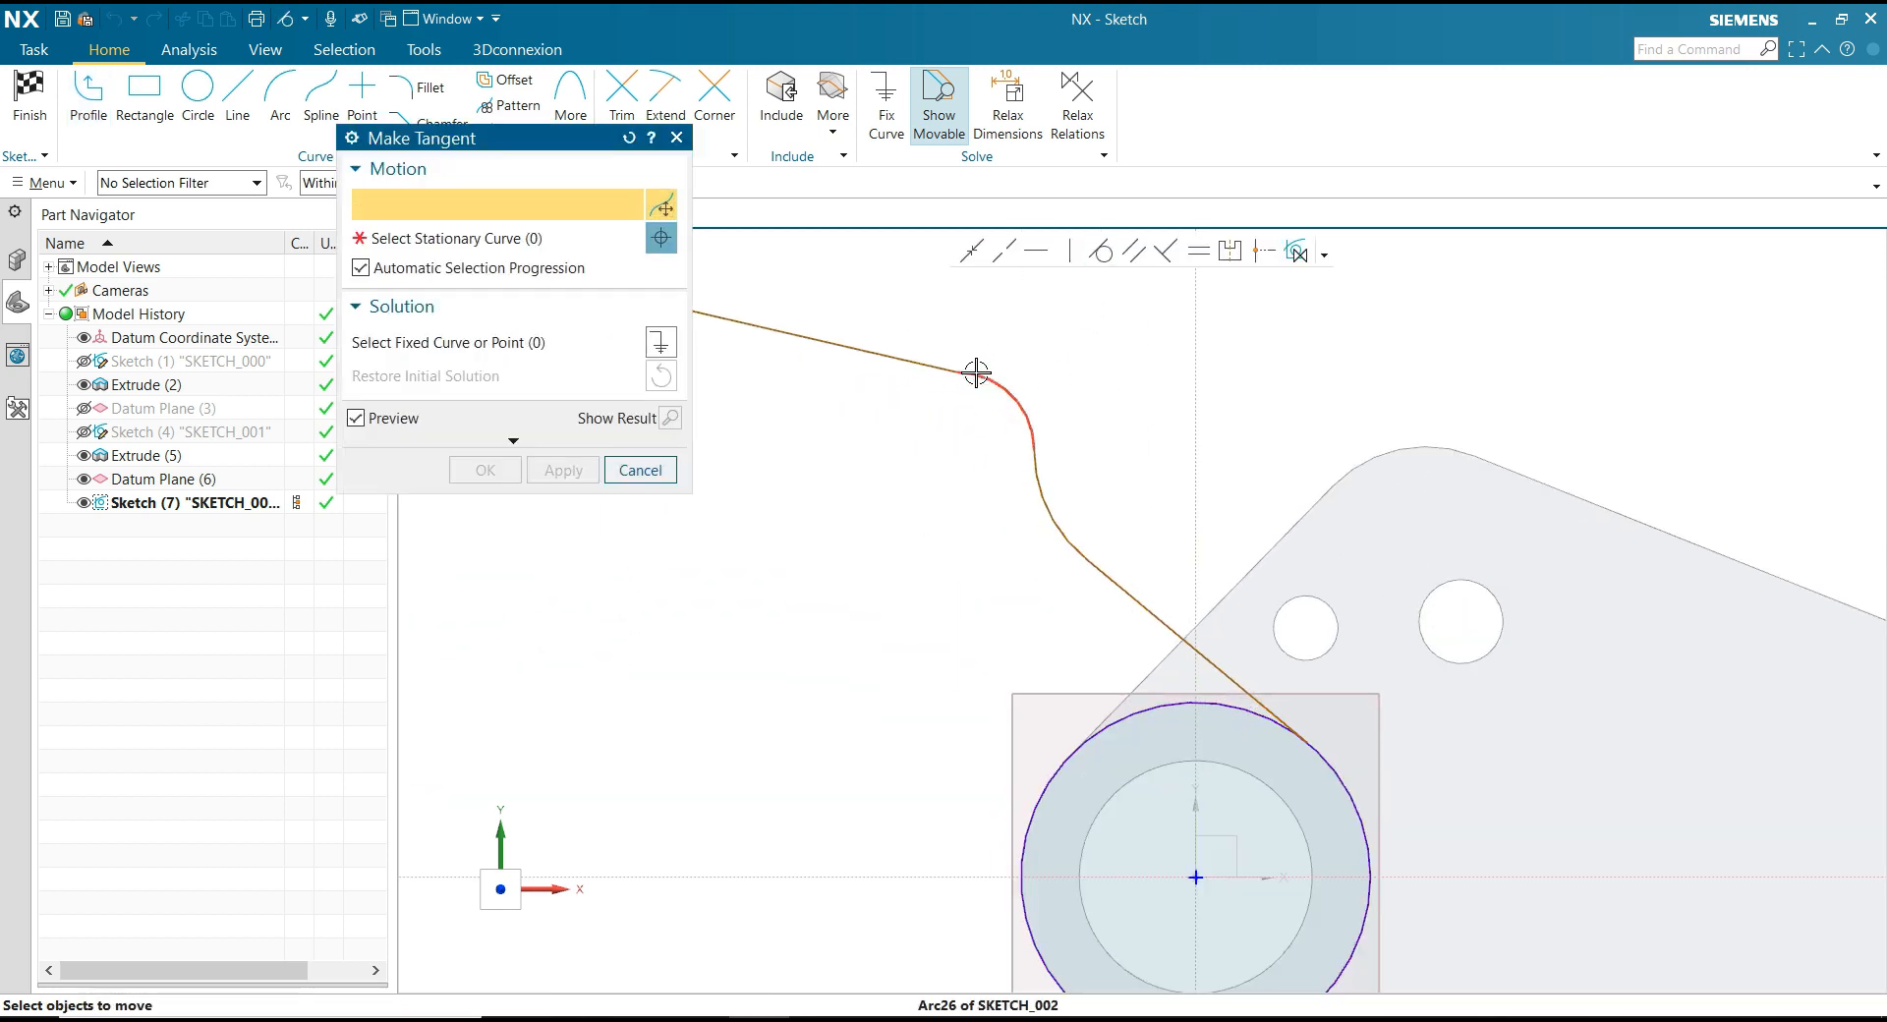
{"action": "left_click", "coordinate": [975, 373]}
{"action": "left_click", "coordinate": [927, 369]}
{"action": "left_click", "coordinate": [513, 477]}
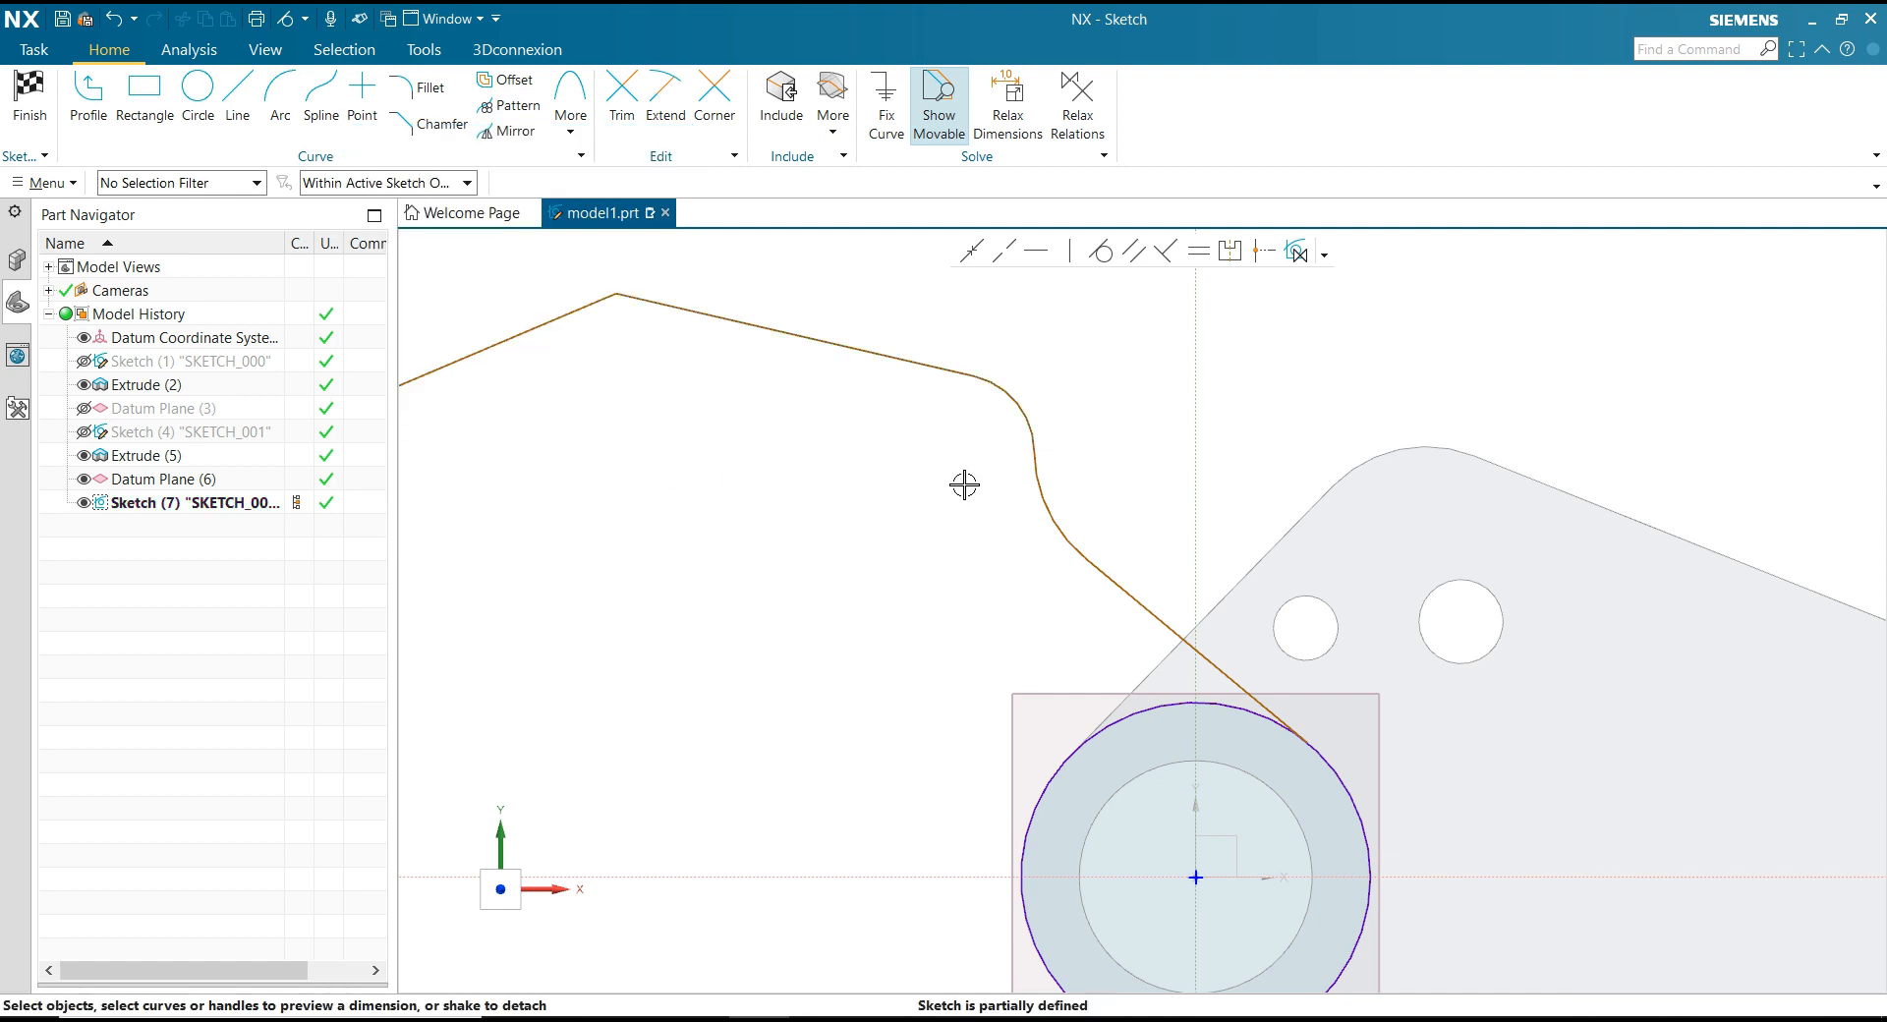
Step: Align the midpoint of the profile's vertical line horizontally with the sketch origin
{"action": "scroll", "coordinate": [965, 477], "scroll_direction": "down", "scroll_amount": 3}
{"action": "scroll", "coordinate": [800, 463], "scroll_direction": "up", "scroll_amount": 1}
{"action": "scroll", "coordinate": [852, 438], "scroll_direction": "down", "scroll_amount": 2}
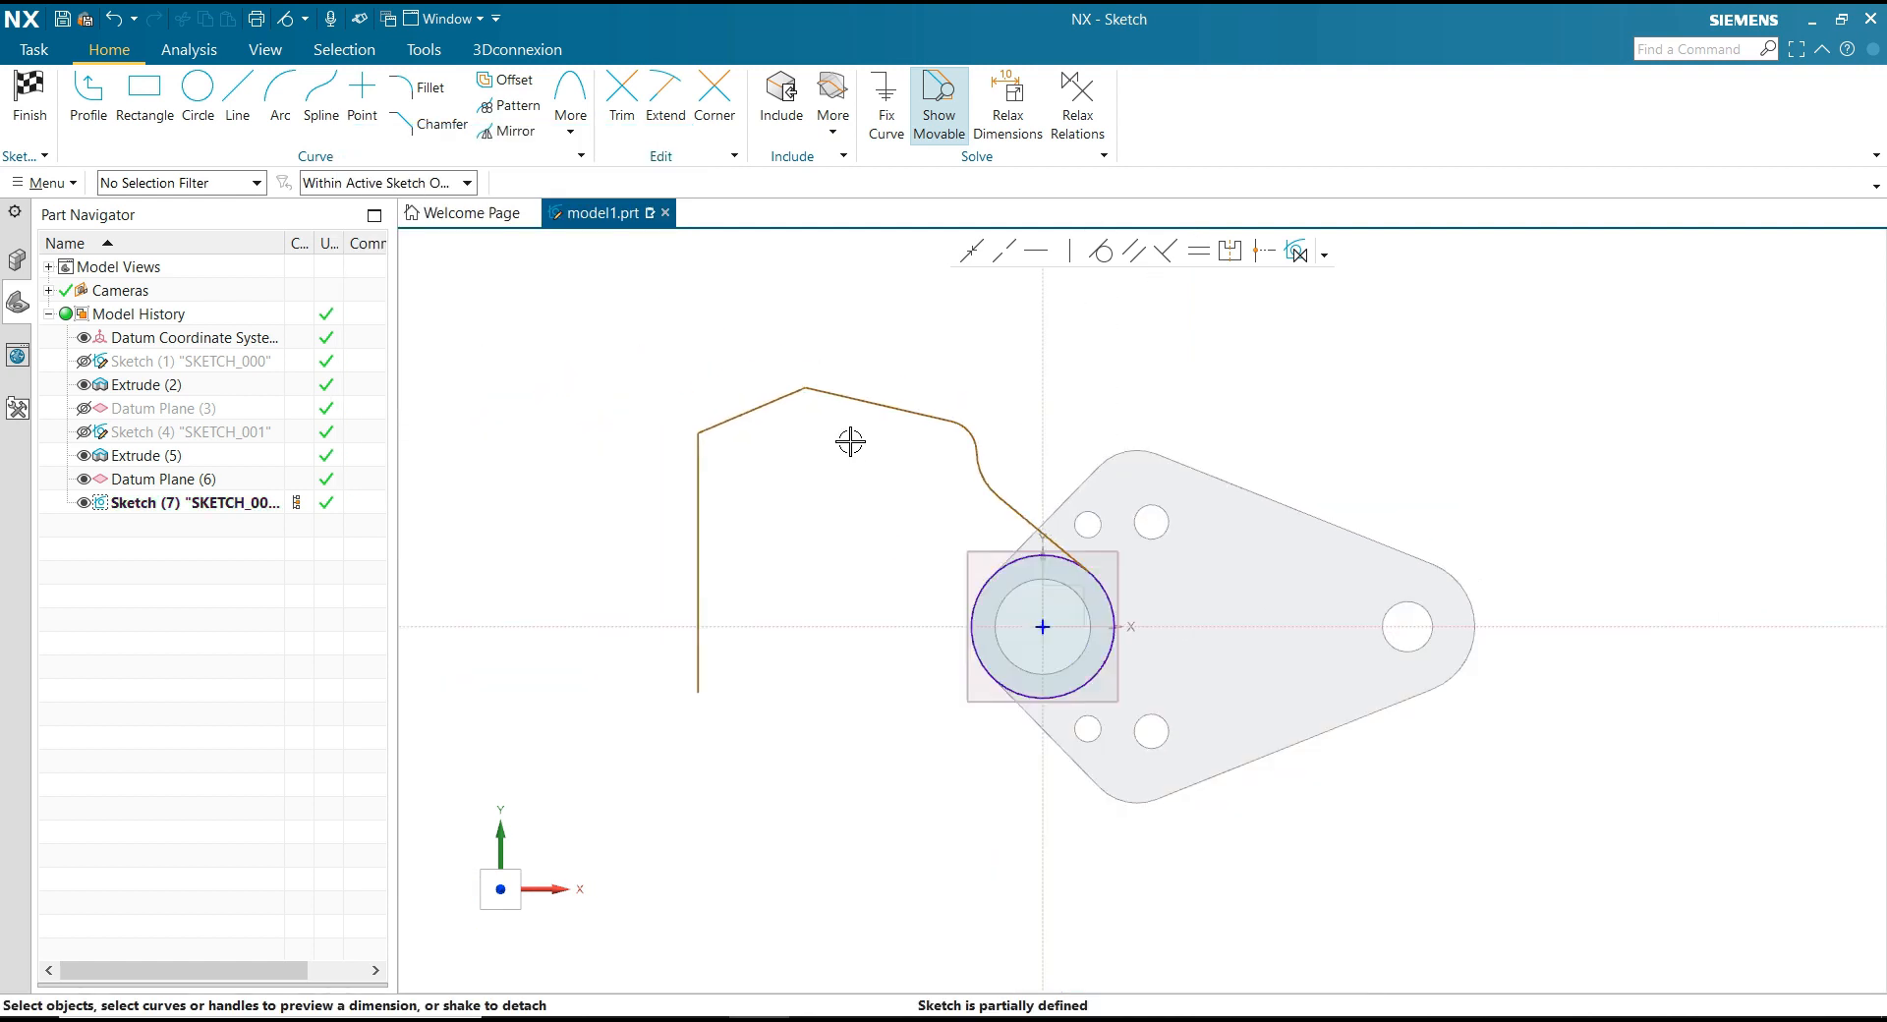
{"action": "scroll", "coordinate": [867, 513], "scroll_direction": "up", "scroll_amount": 1}
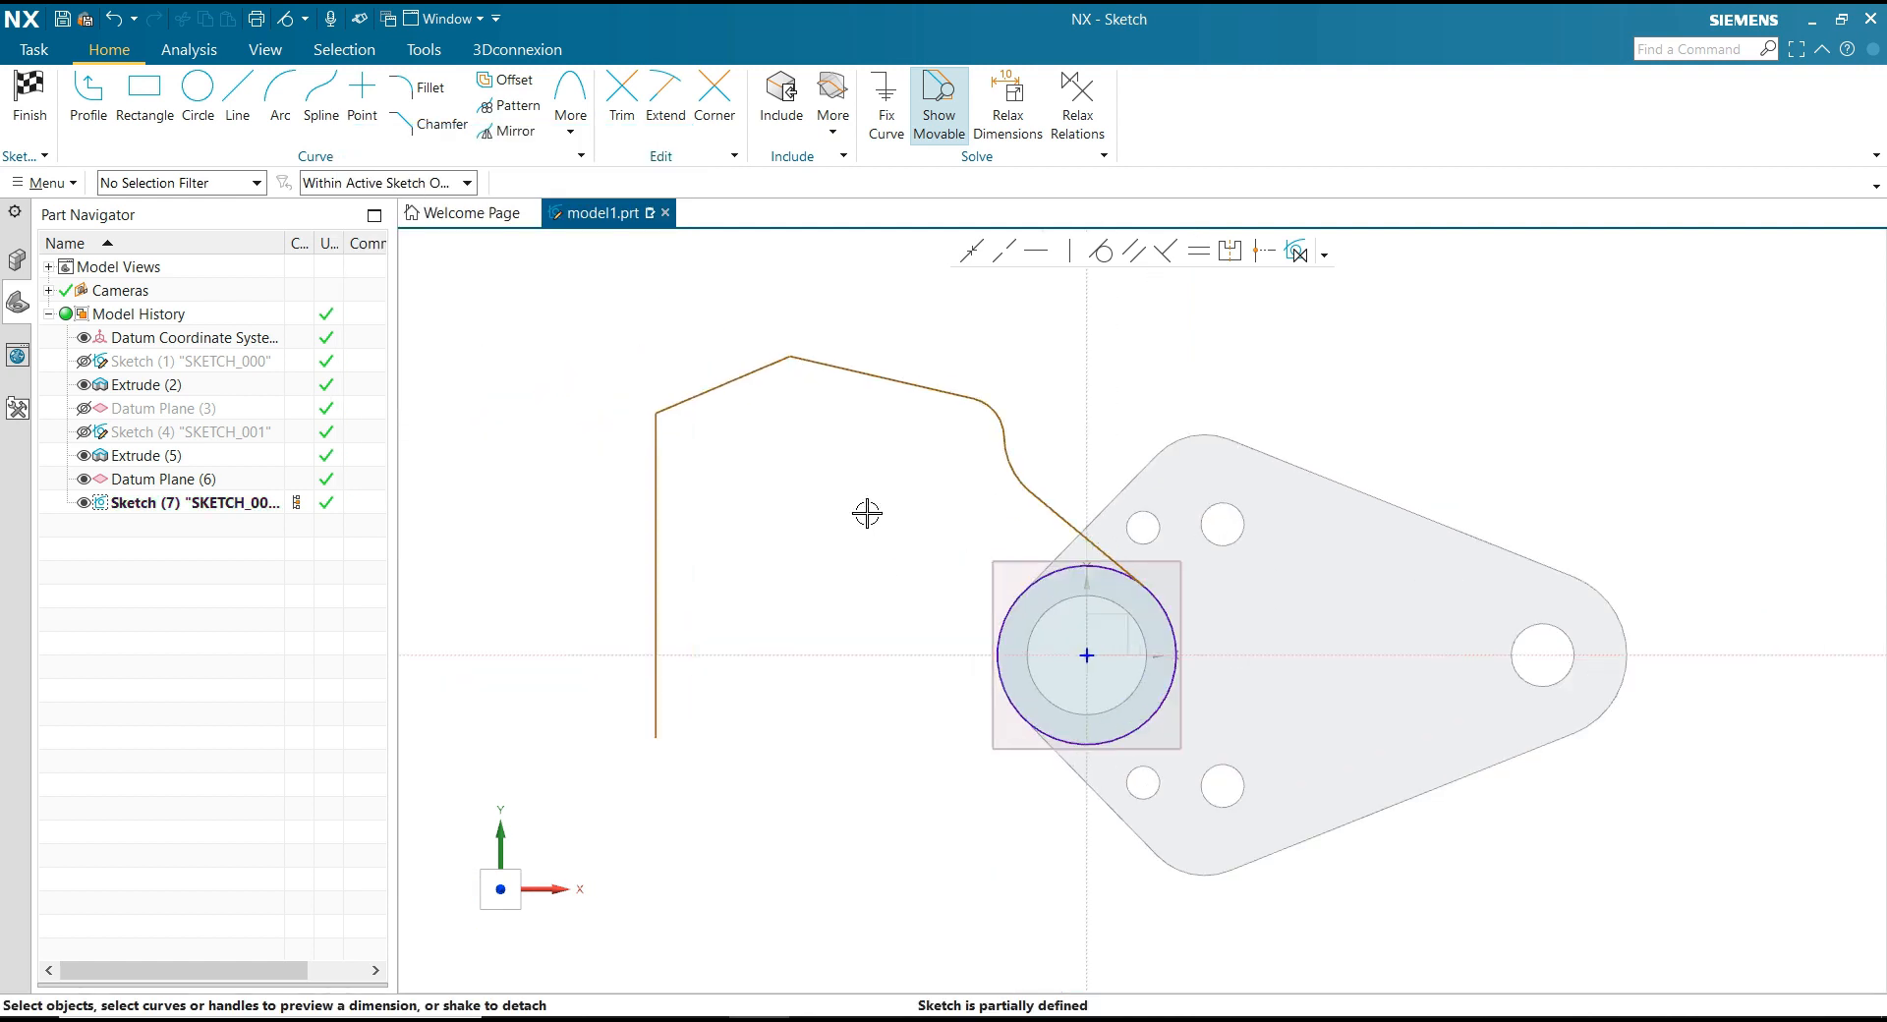
{"action": "left_click", "coordinate": [1047, 260]}
{"action": "left_click", "coordinate": [654, 583]}
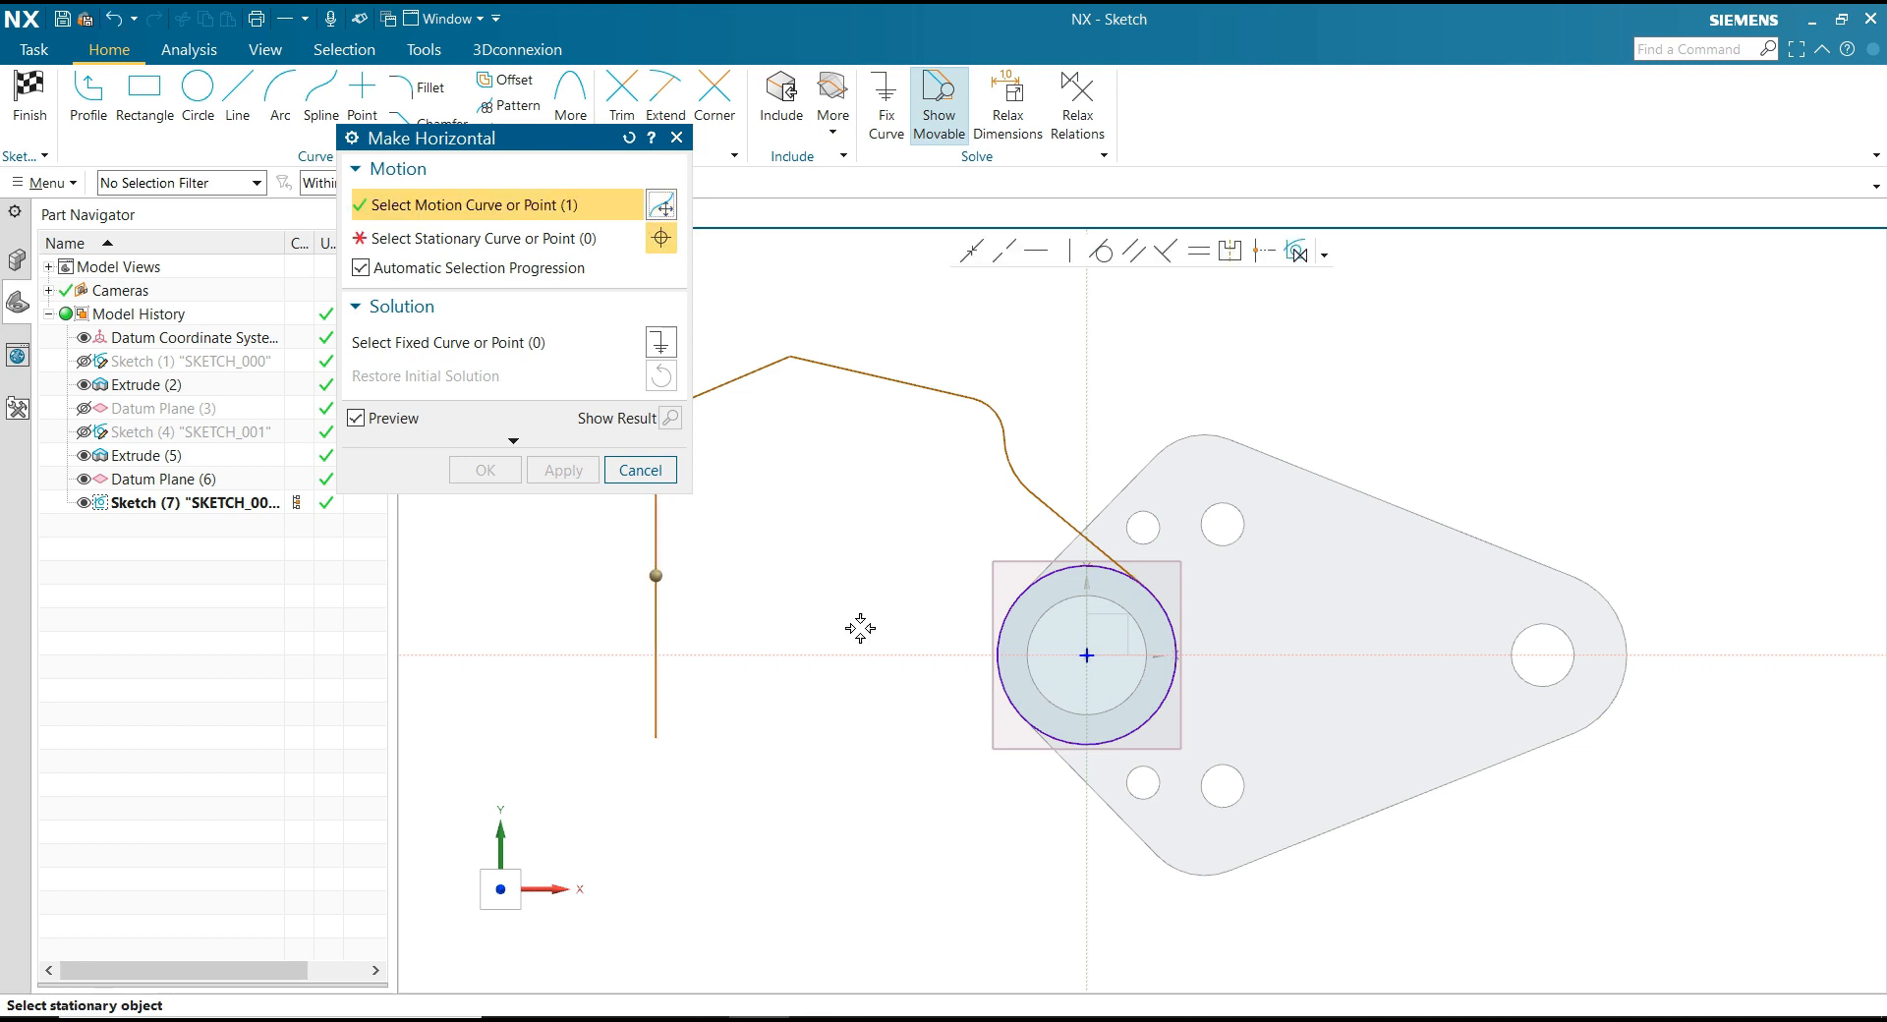
{"action": "left_click", "coordinate": [1086, 655]}
{"action": "left_click", "coordinate": [484, 471]}
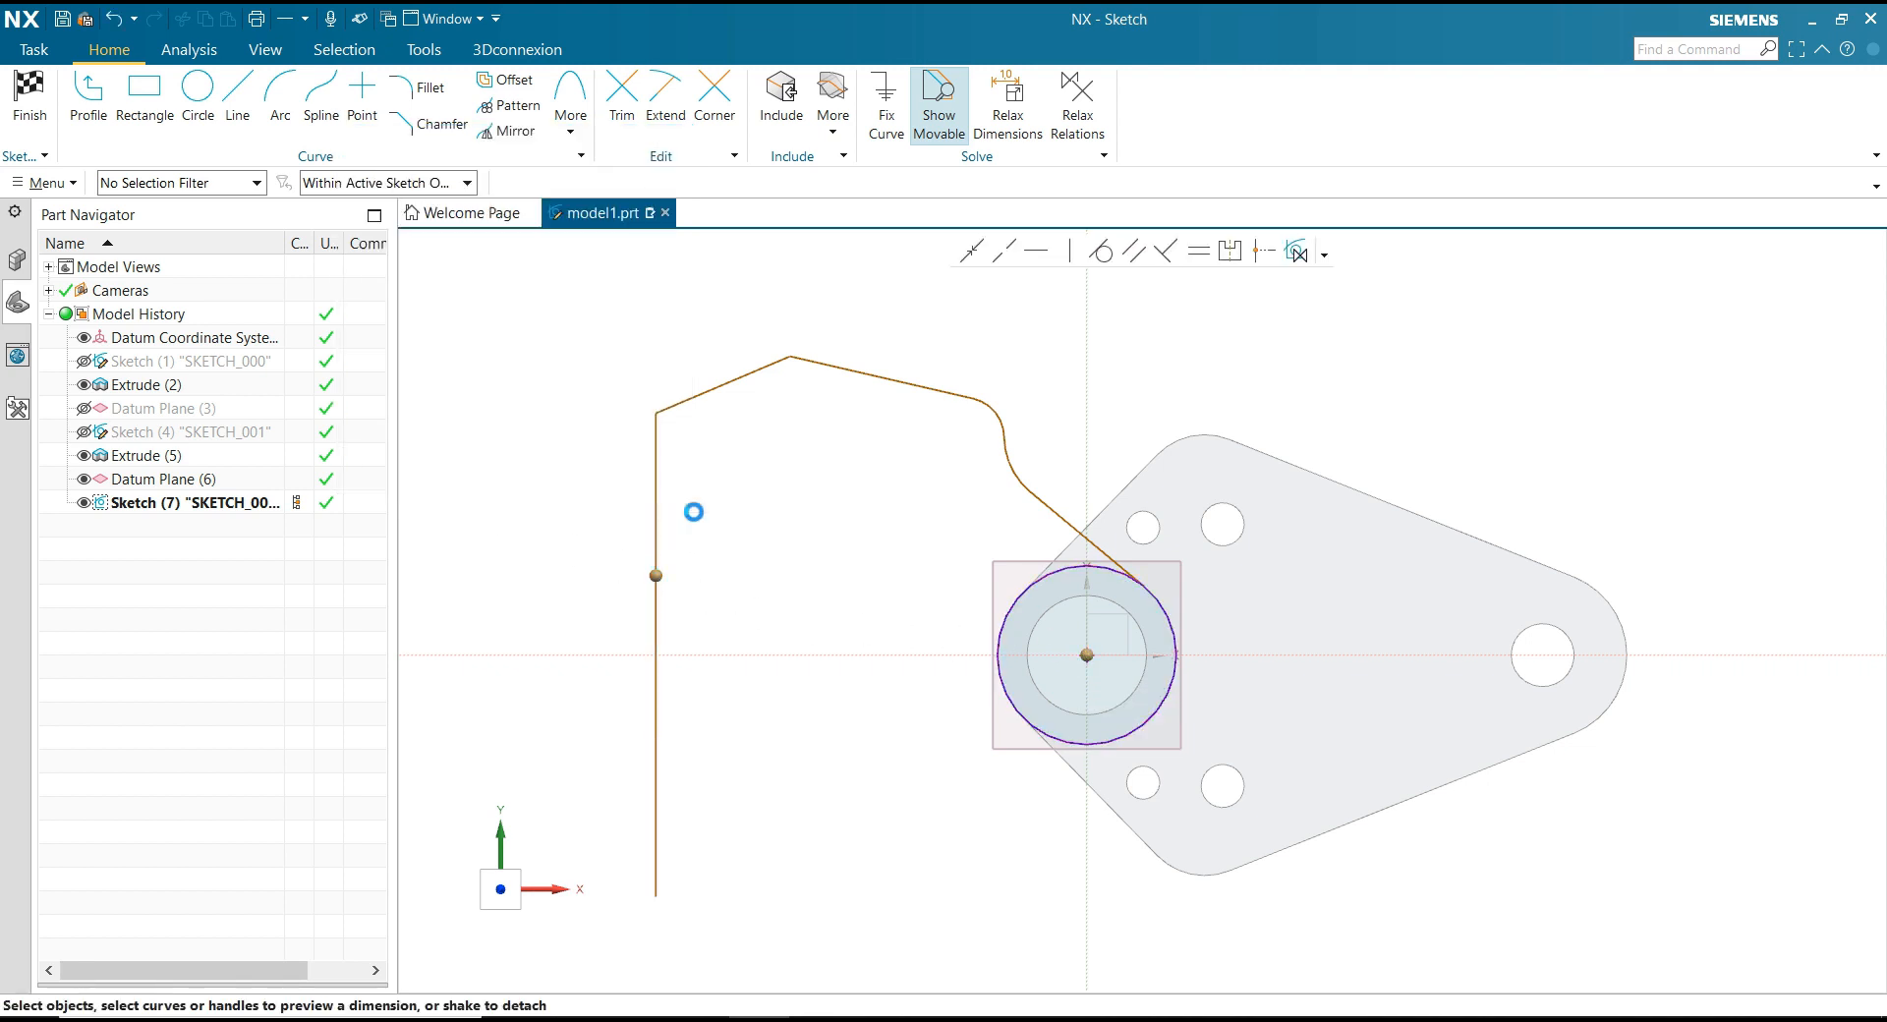
Step: Set the radius of the lower profile arc, next to the circle-tangent line, to 7.5 mm
{"action": "scroll", "coordinate": [910, 540], "scroll_direction": "down", "scroll_amount": 1}
{"action": "scroll", "coordinate": [875, 521], "scroll_direction": "up", "scroll_amount": 1}
{"action": "scroll", "coordinate": [1057, 454], "scroll_direction": "up", "scroll_amount": 1}
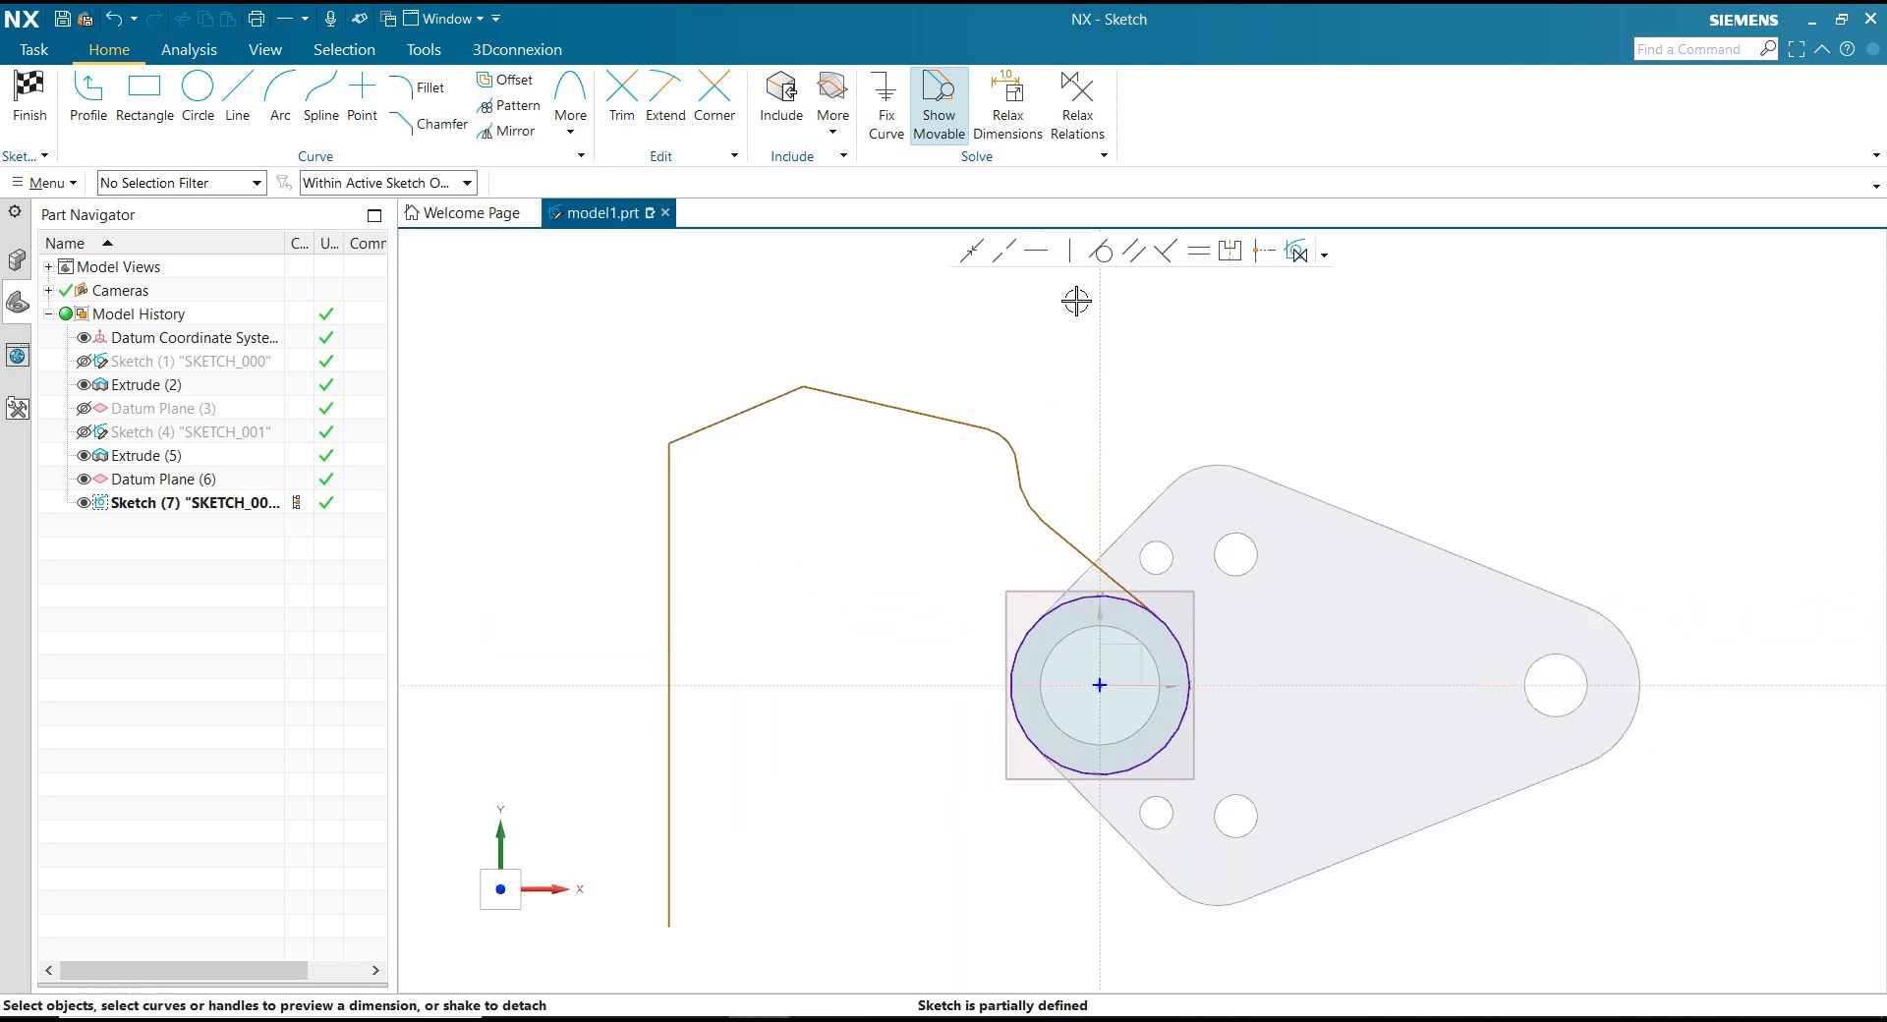
{"action": "scroll", "coordinate": [1078, 360], "scroll_direction": "up", "scroll_amount": 1}
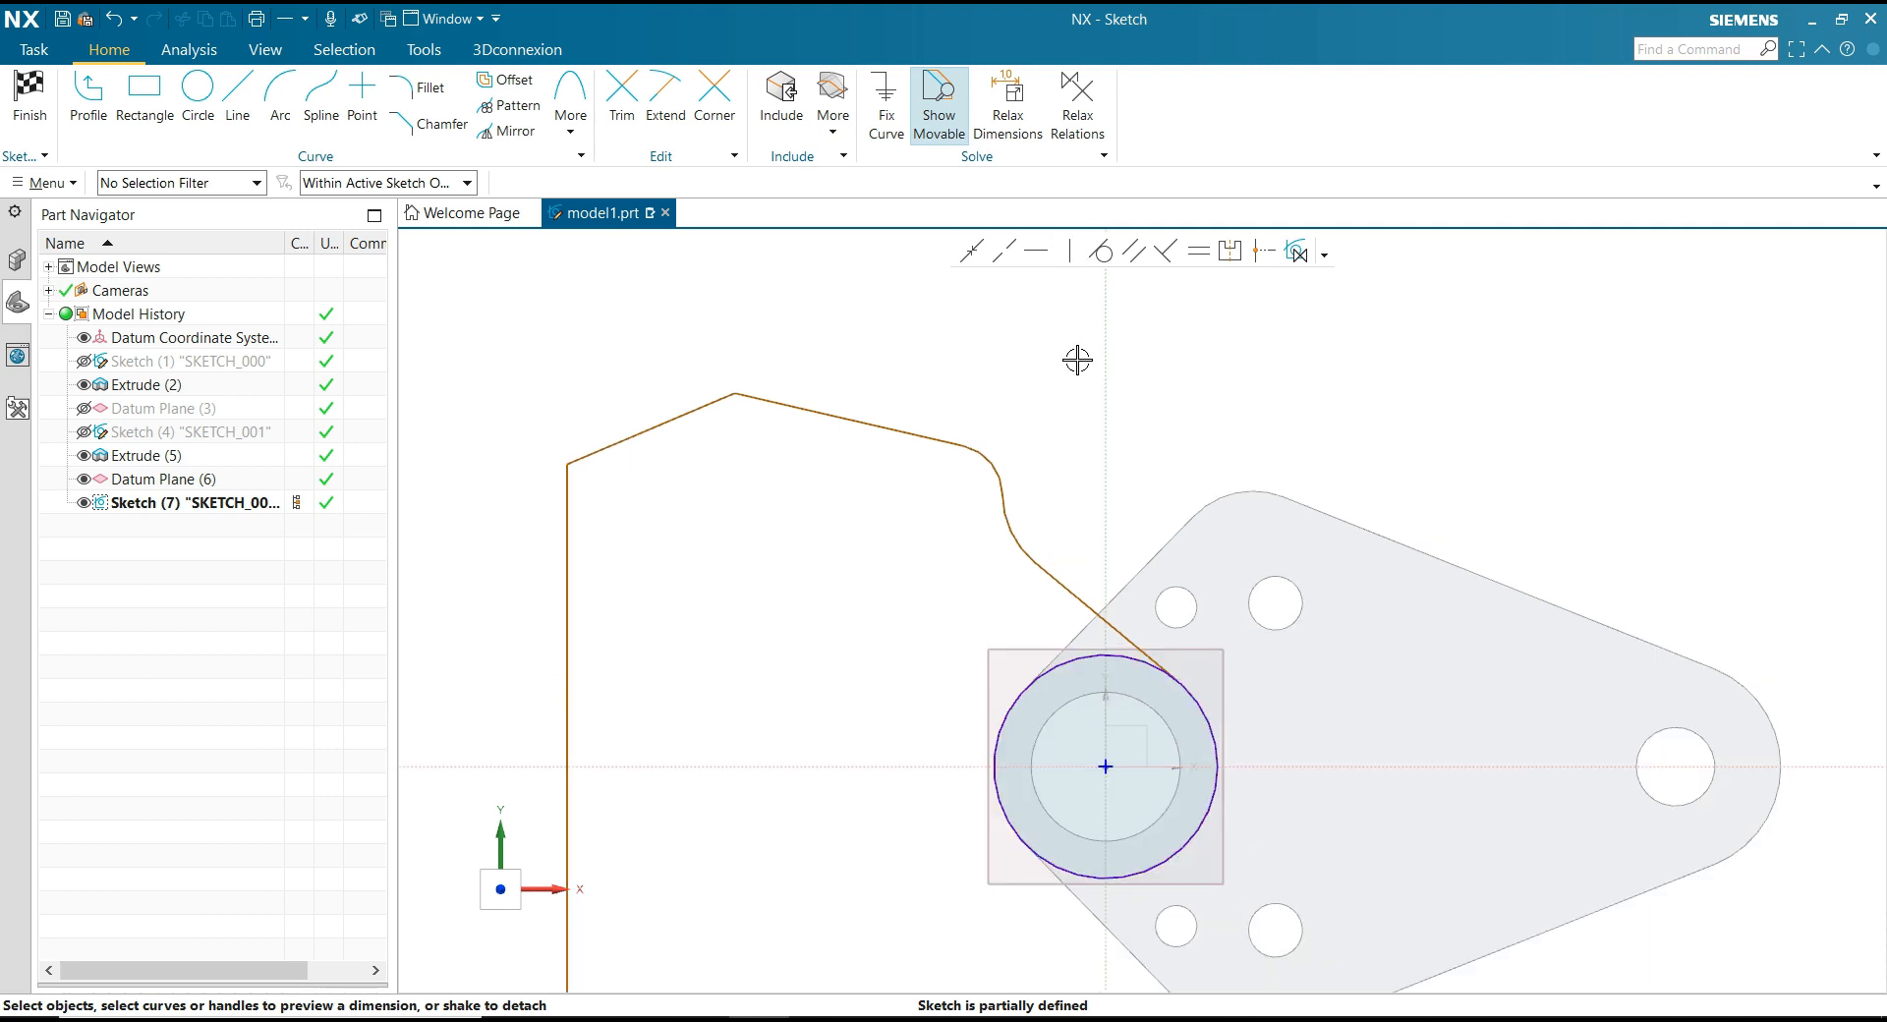
{"action": "left_click", "coordinate": [1019, 541]}
{"action": "left_click", "coordinate": [1027, 531]}
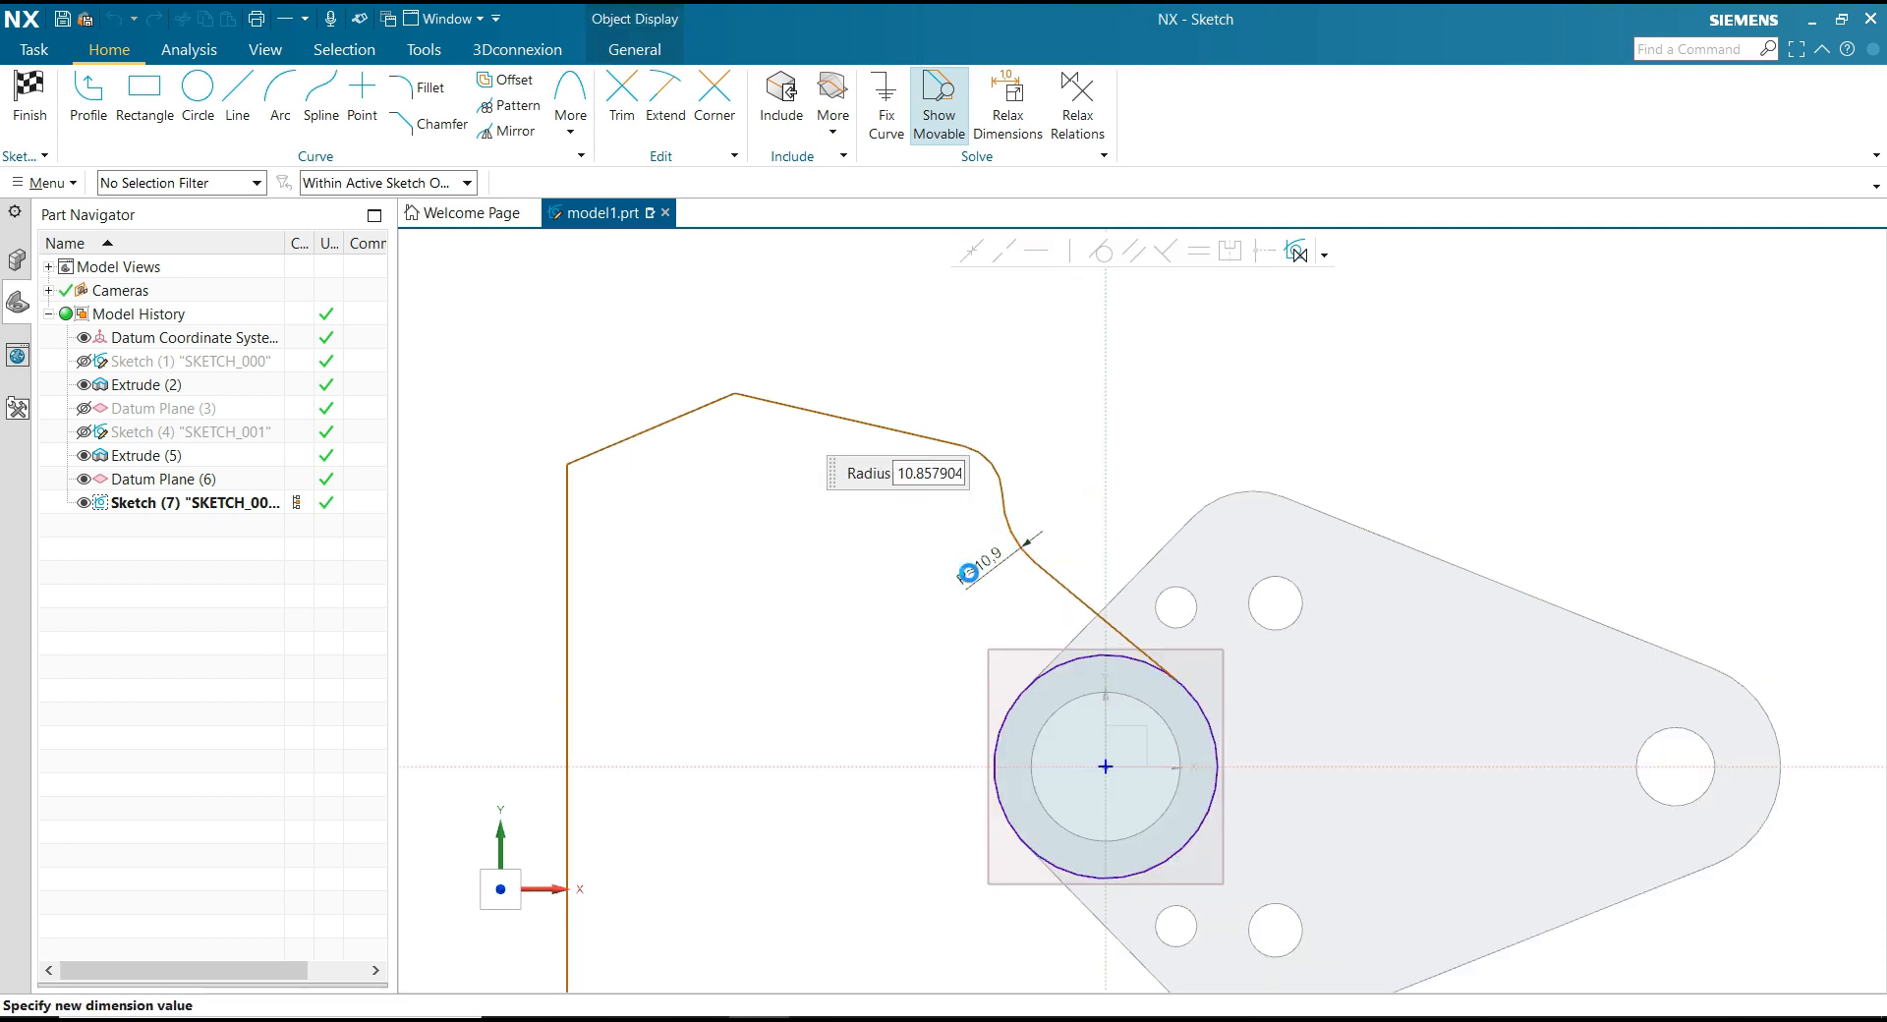
{"action": "type", "text": "7.5"}
{"action": "key", "text": "Return"}
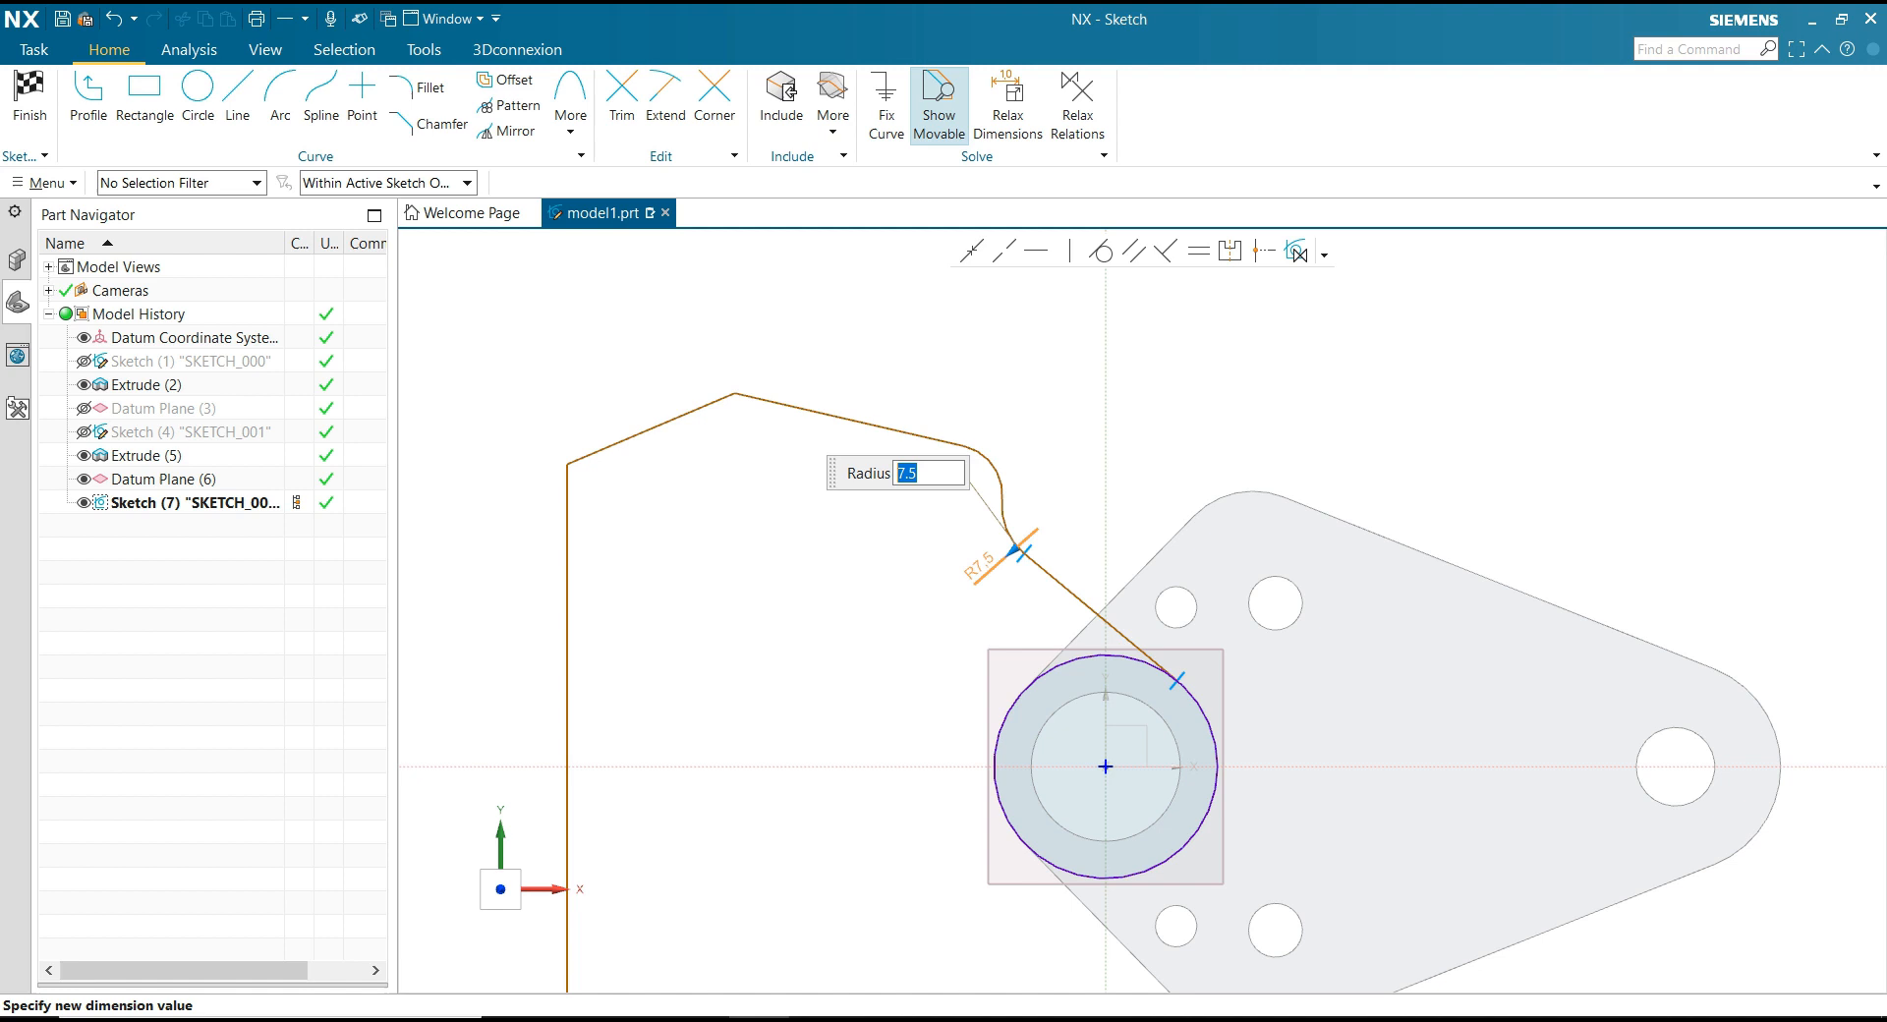
Step: Set the radius of the upper profile arc to 7.5 mm
{"action": "left_click", "coordinate": [995, 459]}
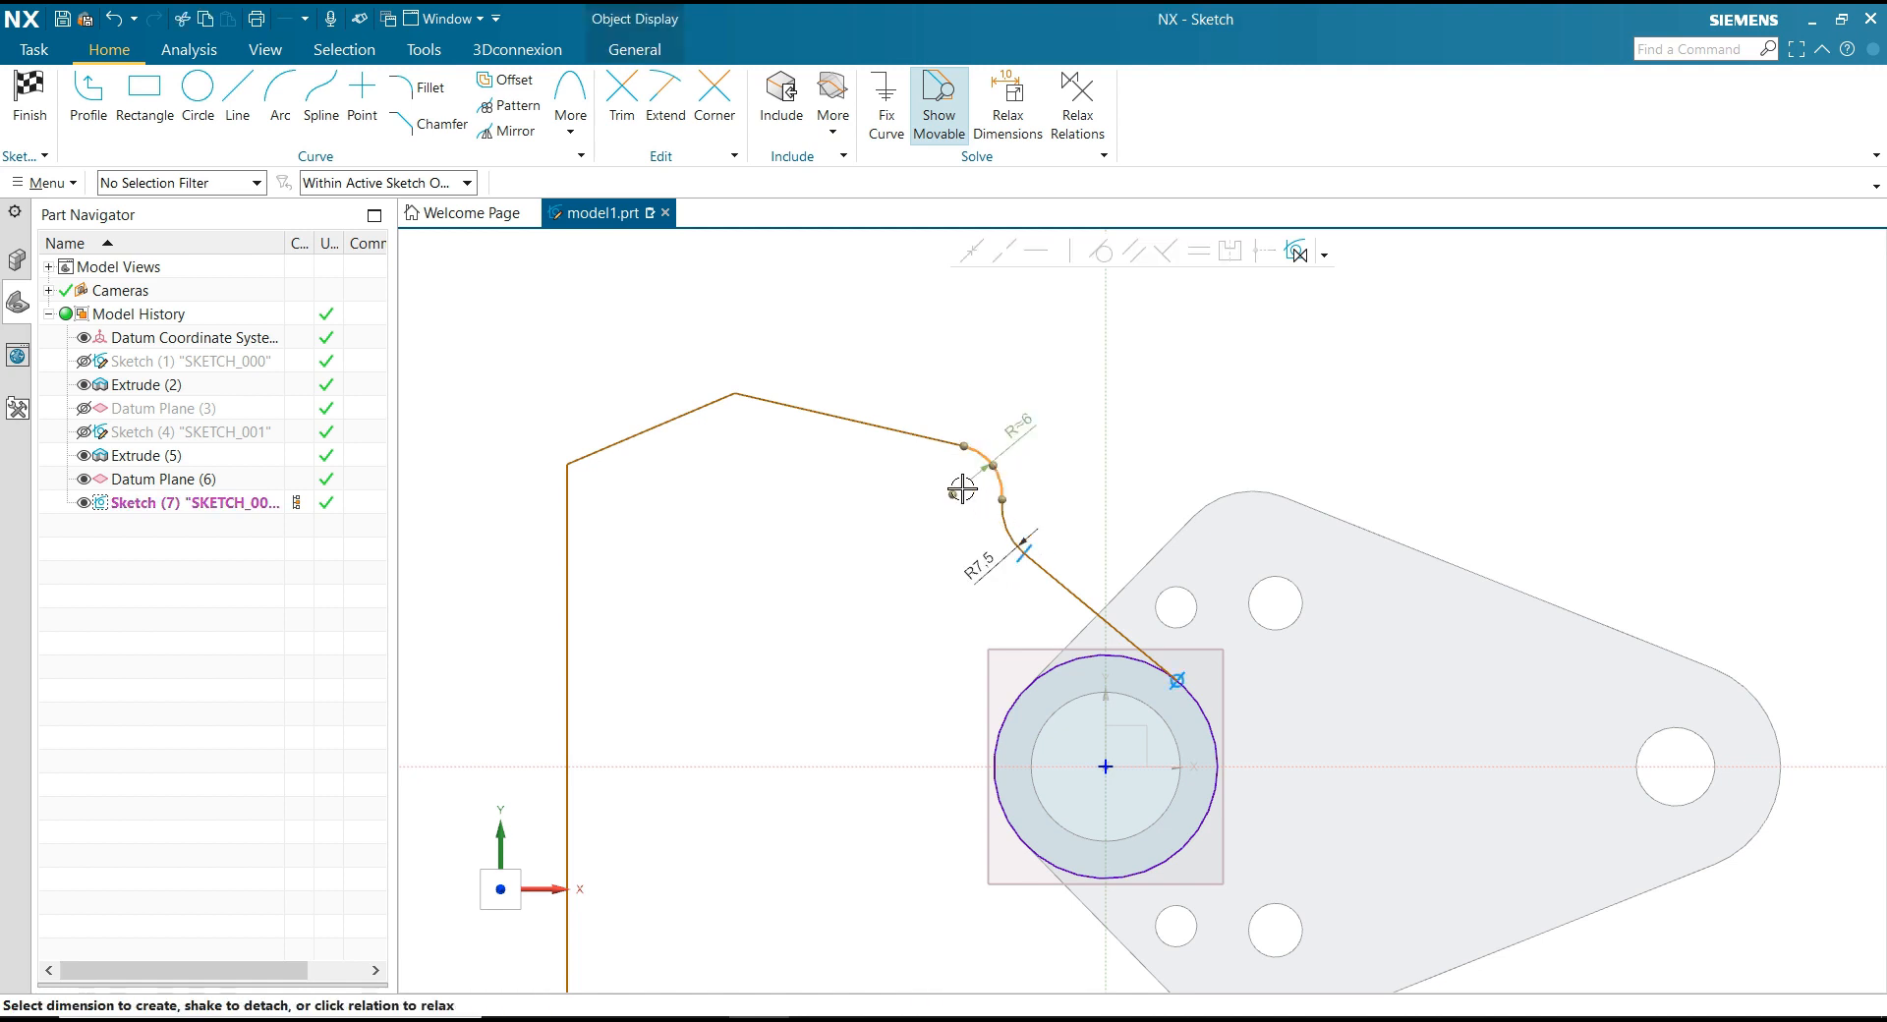
{"action": "double_click", "coordinate": [1032, 411]}
{"action": "type", "text": "7.5"}
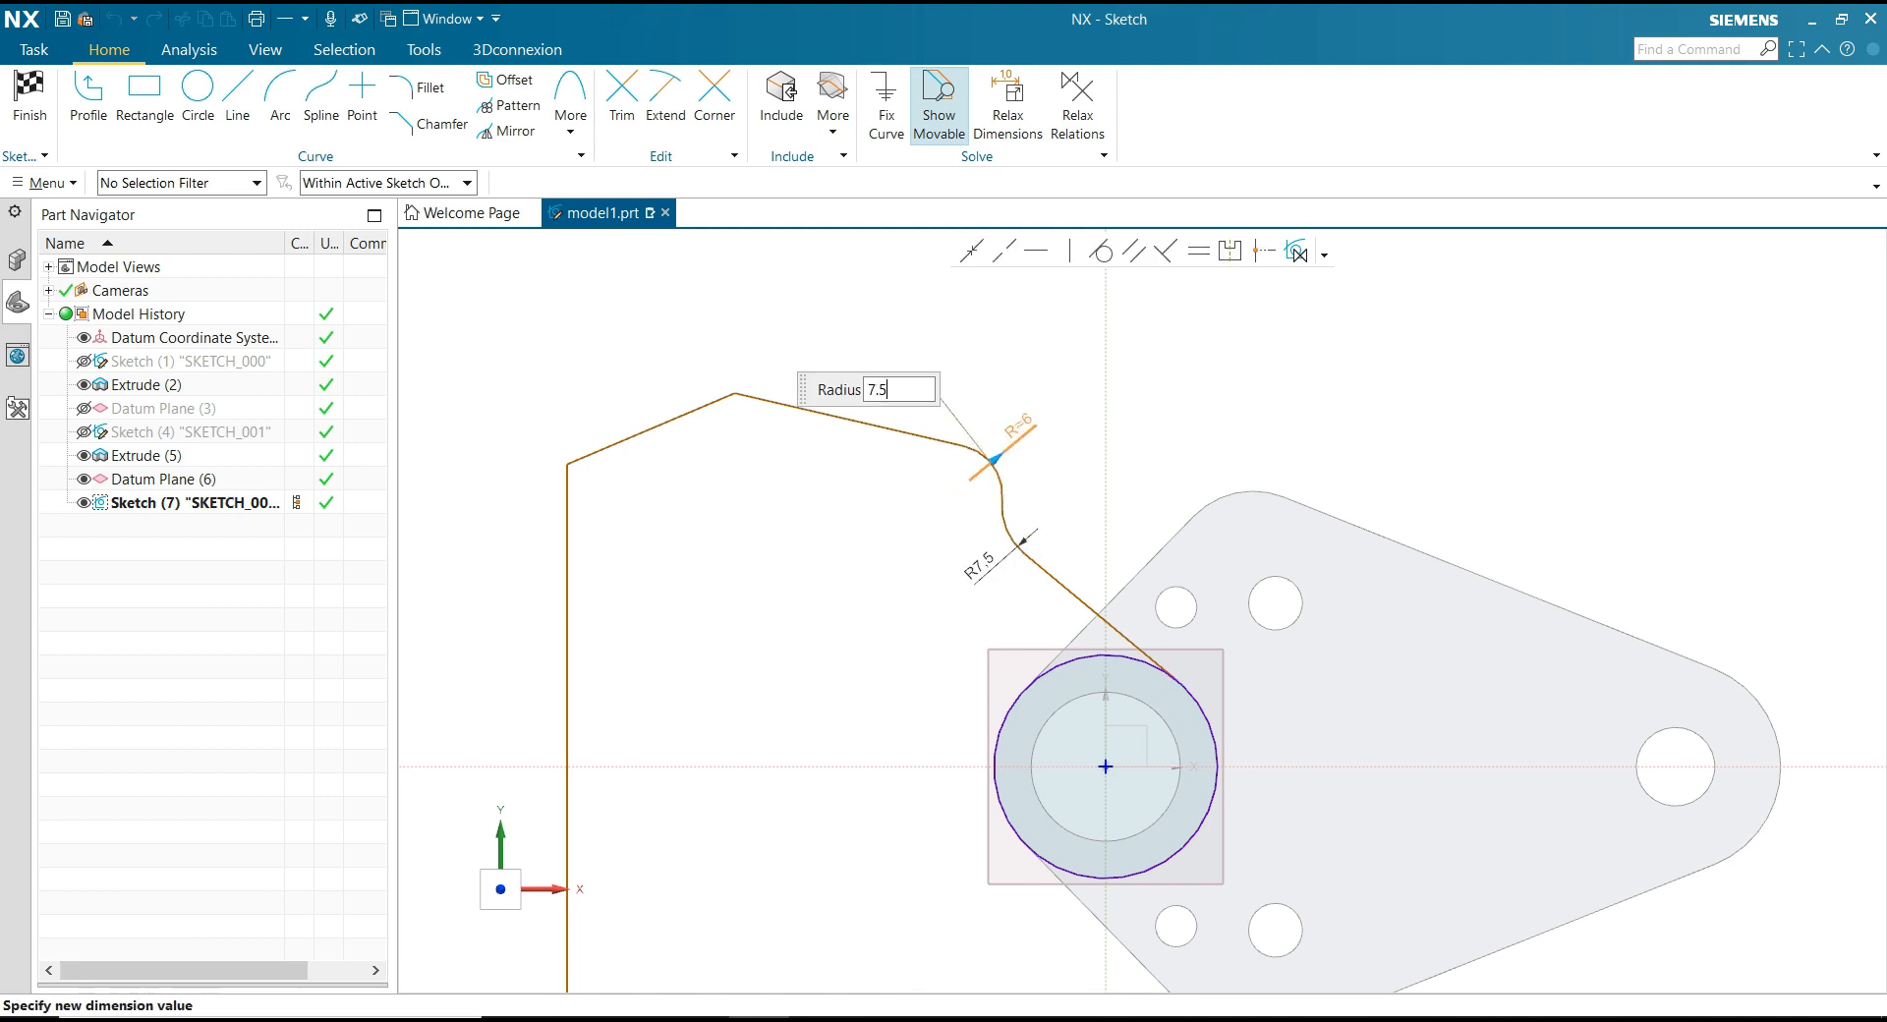
{"action": "key", "text": "Return"}
{"action": "left_click", "coordinate": [1058, 487]}
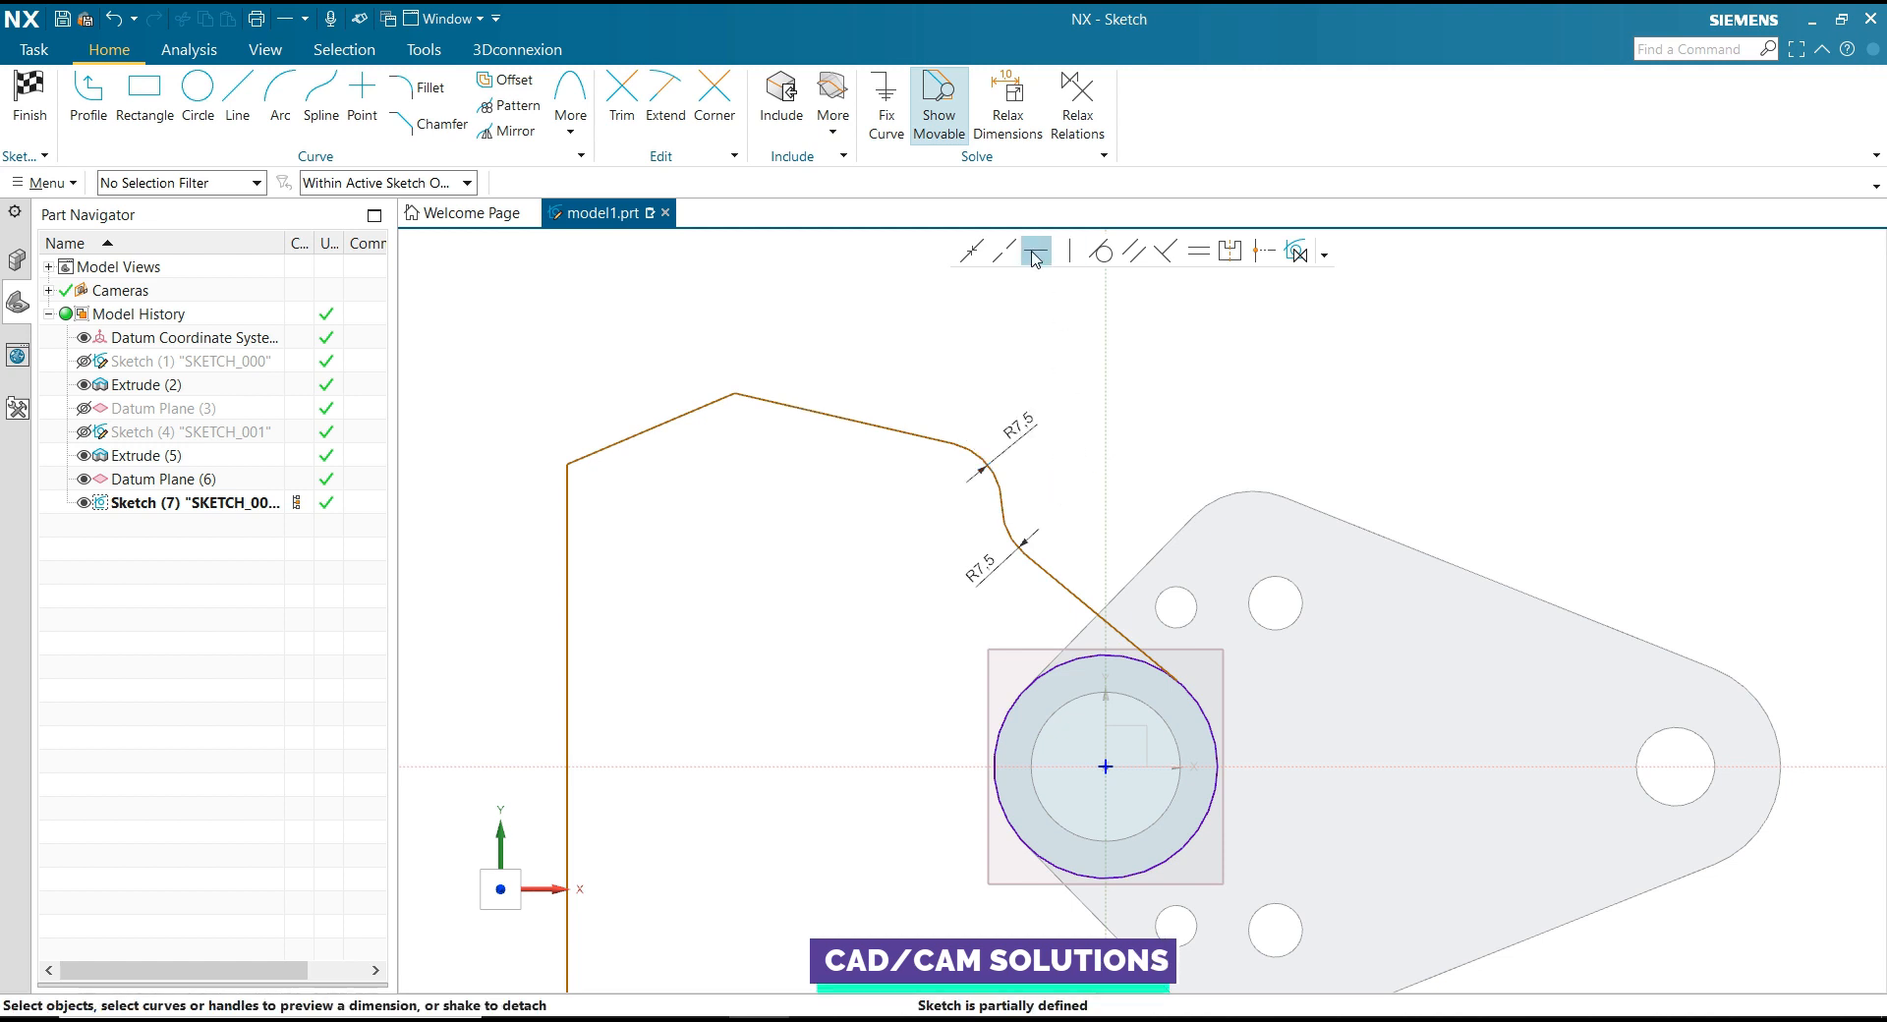
Step: Dimension the horizontal distance from the junction of the two profile arcs to the vertical sketch axis as 5 mm
{"action": "left_click", "coordinate": [1002, 505]}
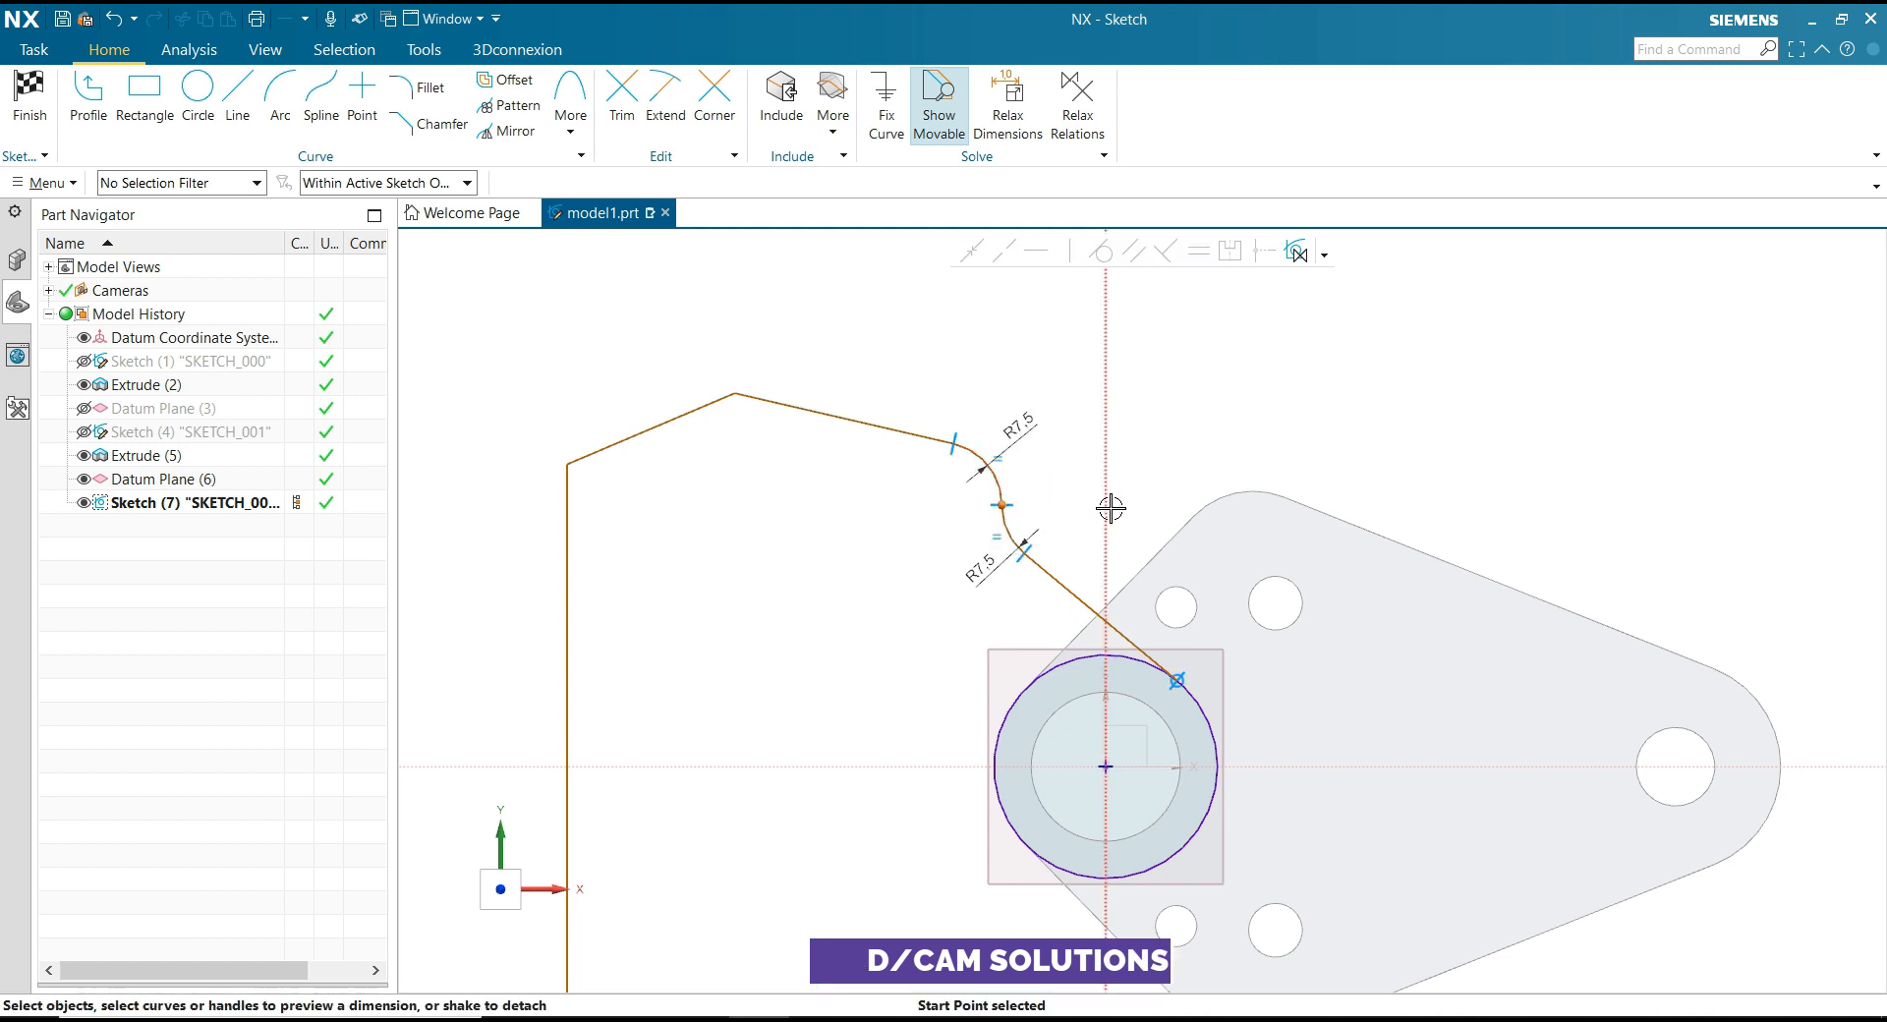
{"action": "left_click", "coordinate": [1106, 508]}
{"action": "left_click", "coordinate": [1071, 352]}
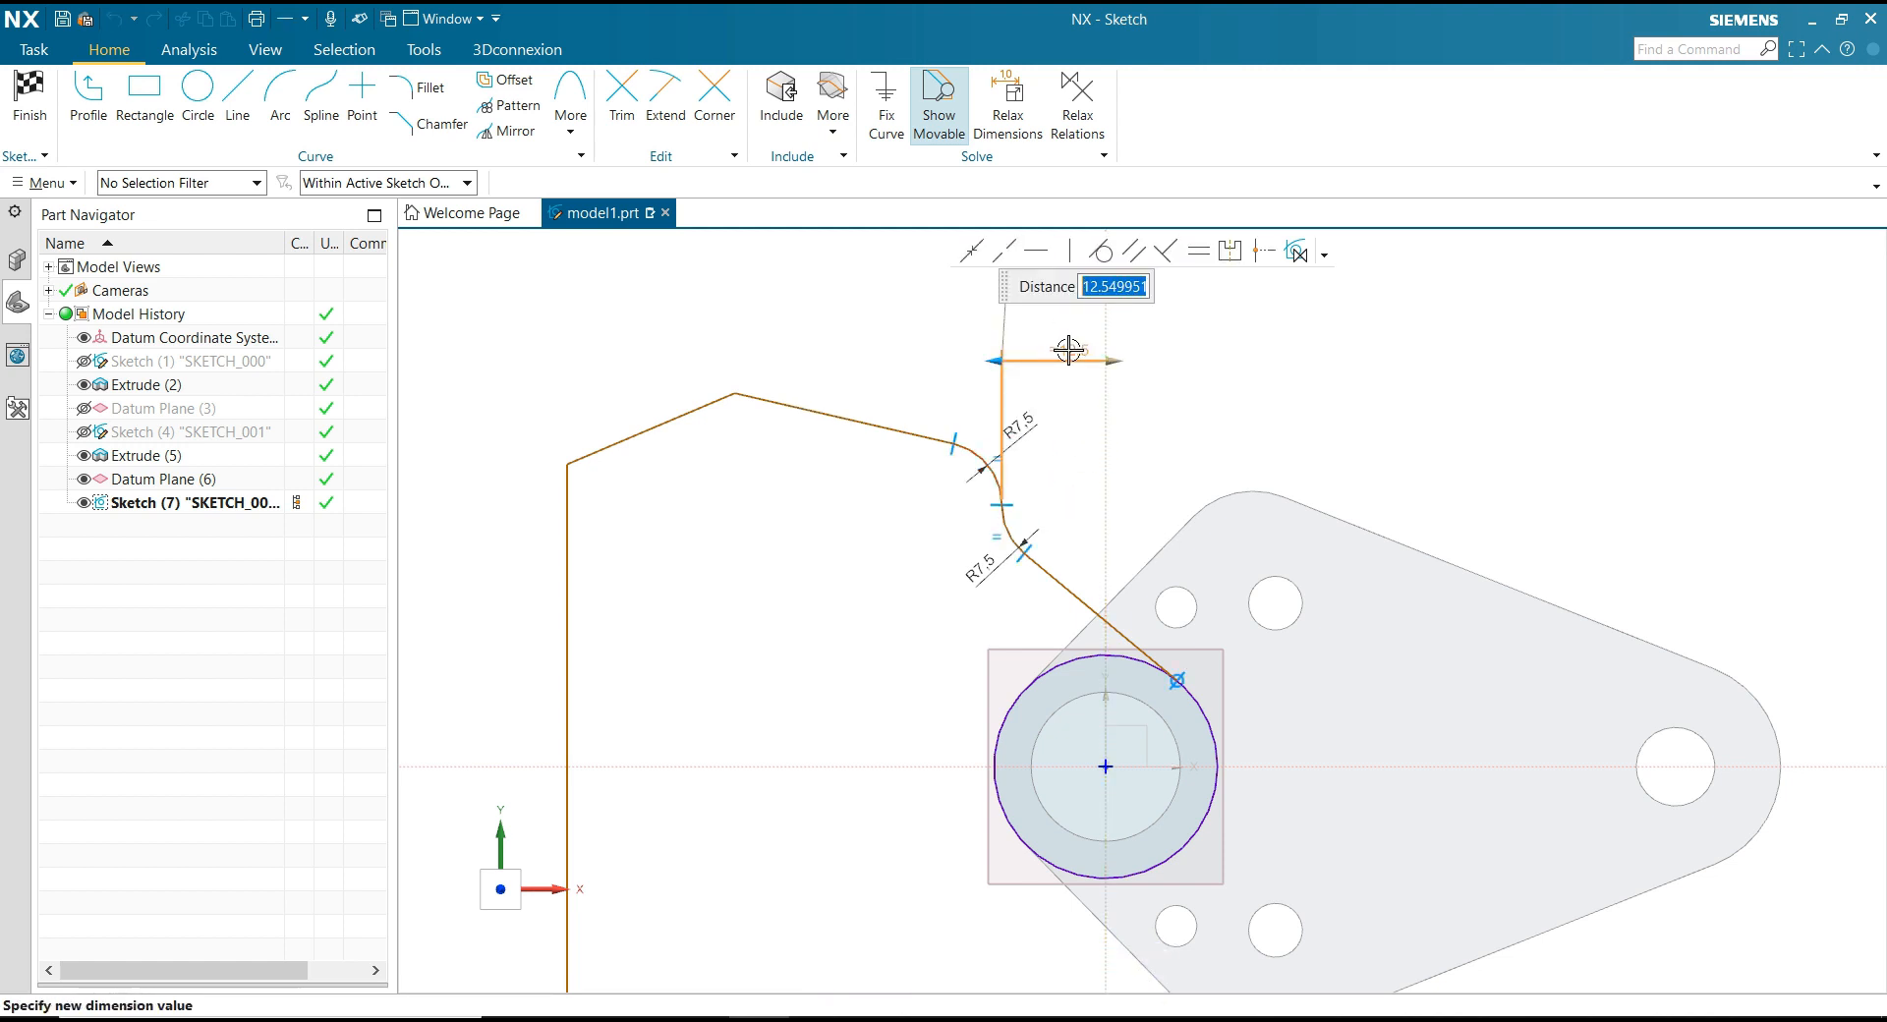
{"action": "type", "text": "5"}
{"action": "key", "text": "Return"}
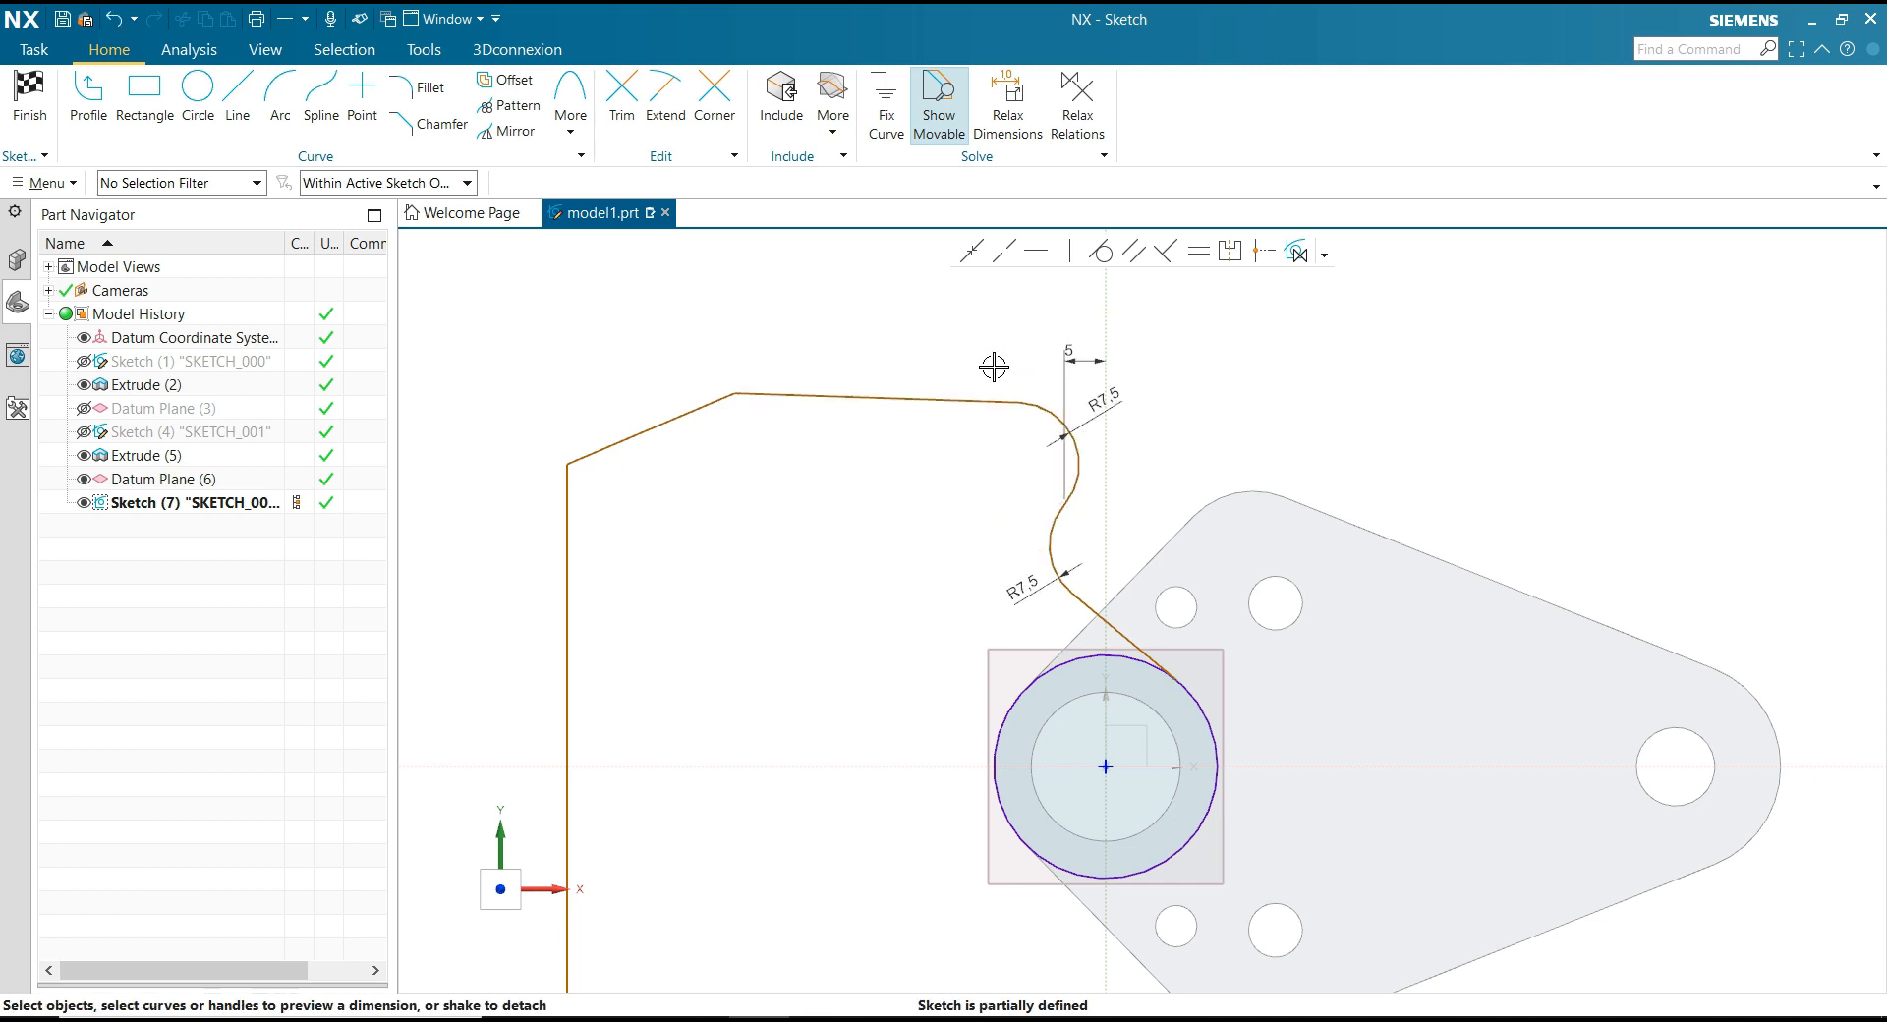
Step: Set the angle between the circle-tangent line and the horizontal sketch axis to 30°
{"action": "scroll", "coordinate": [872, 463], "scroll_direction": "up", "scroll_amount": 3}
{"action": "scroll", "coordinate": [870, 464], "scroll_direction": "down", "scroll_amount": 1}
{"action": "scroll", "coordinate": [900, 507], "scroll_direction": "down", "scroll_amount": 1}
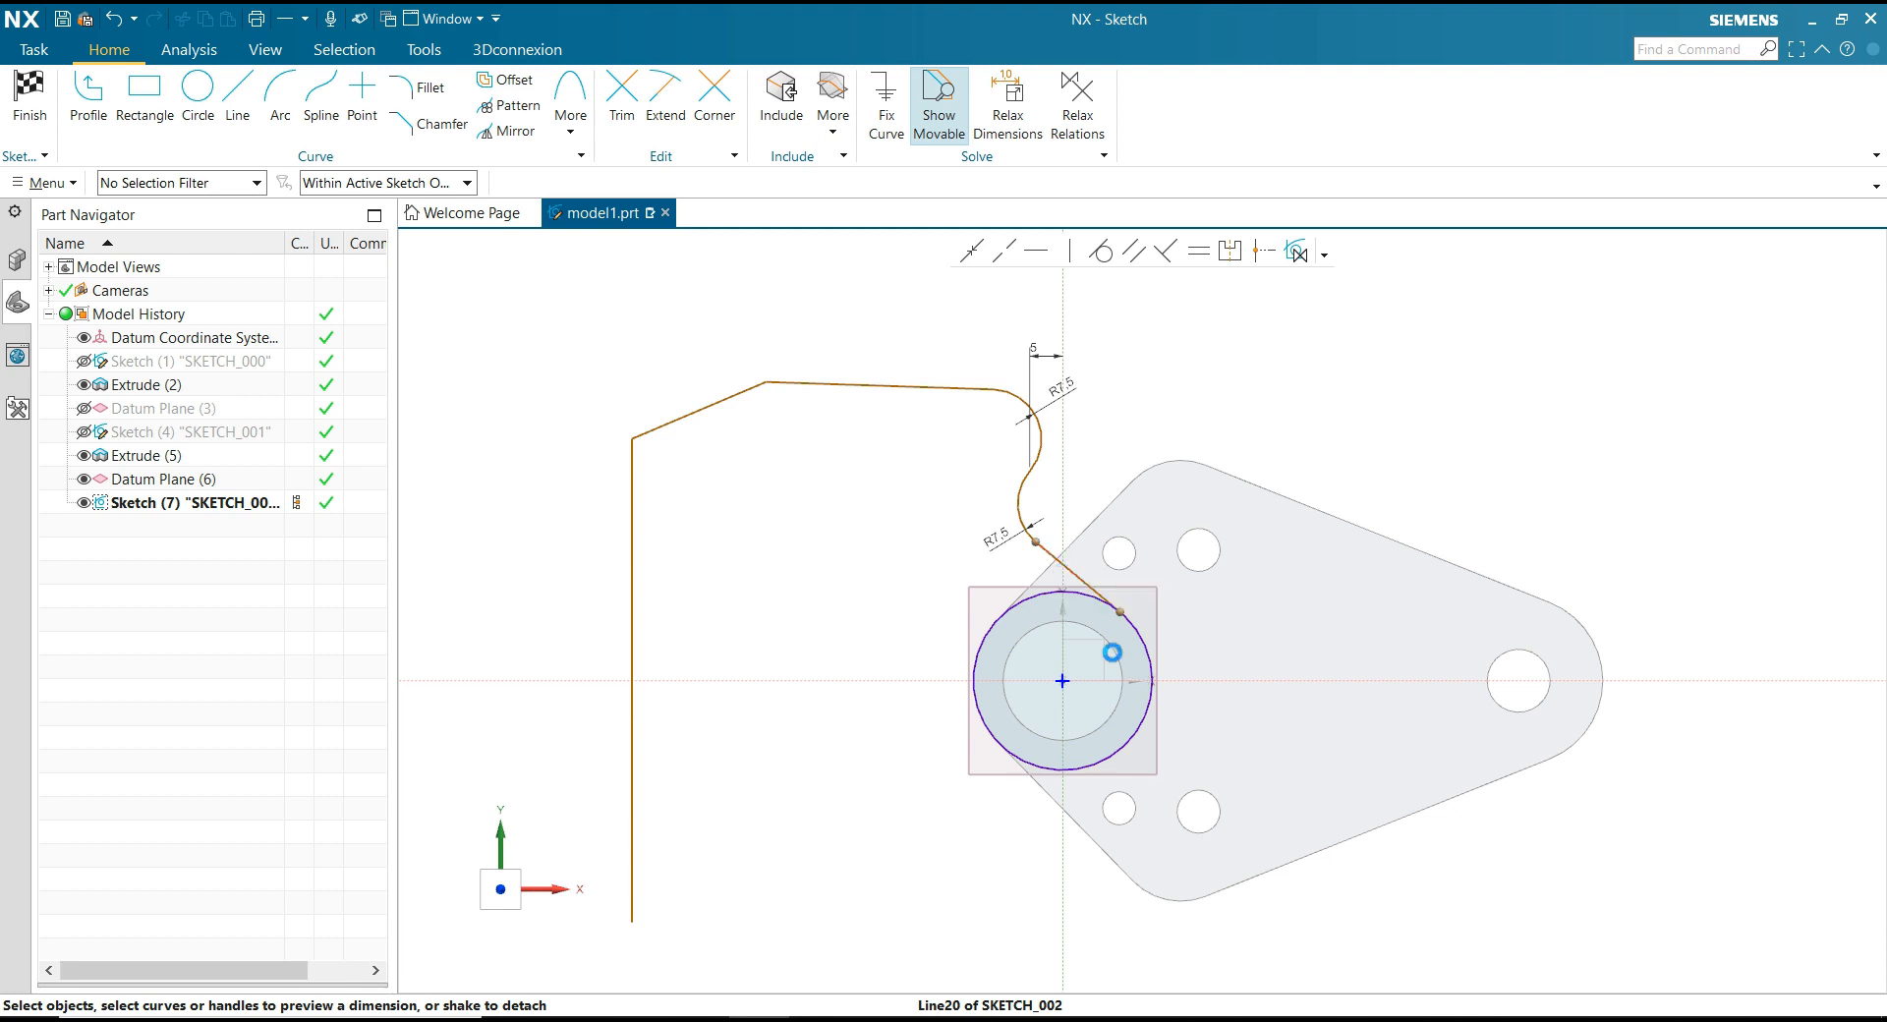
{"action": "left_click", "coordinate": [1079, 577]}
{"action": "left_click", "coordinate": [947, 678]}
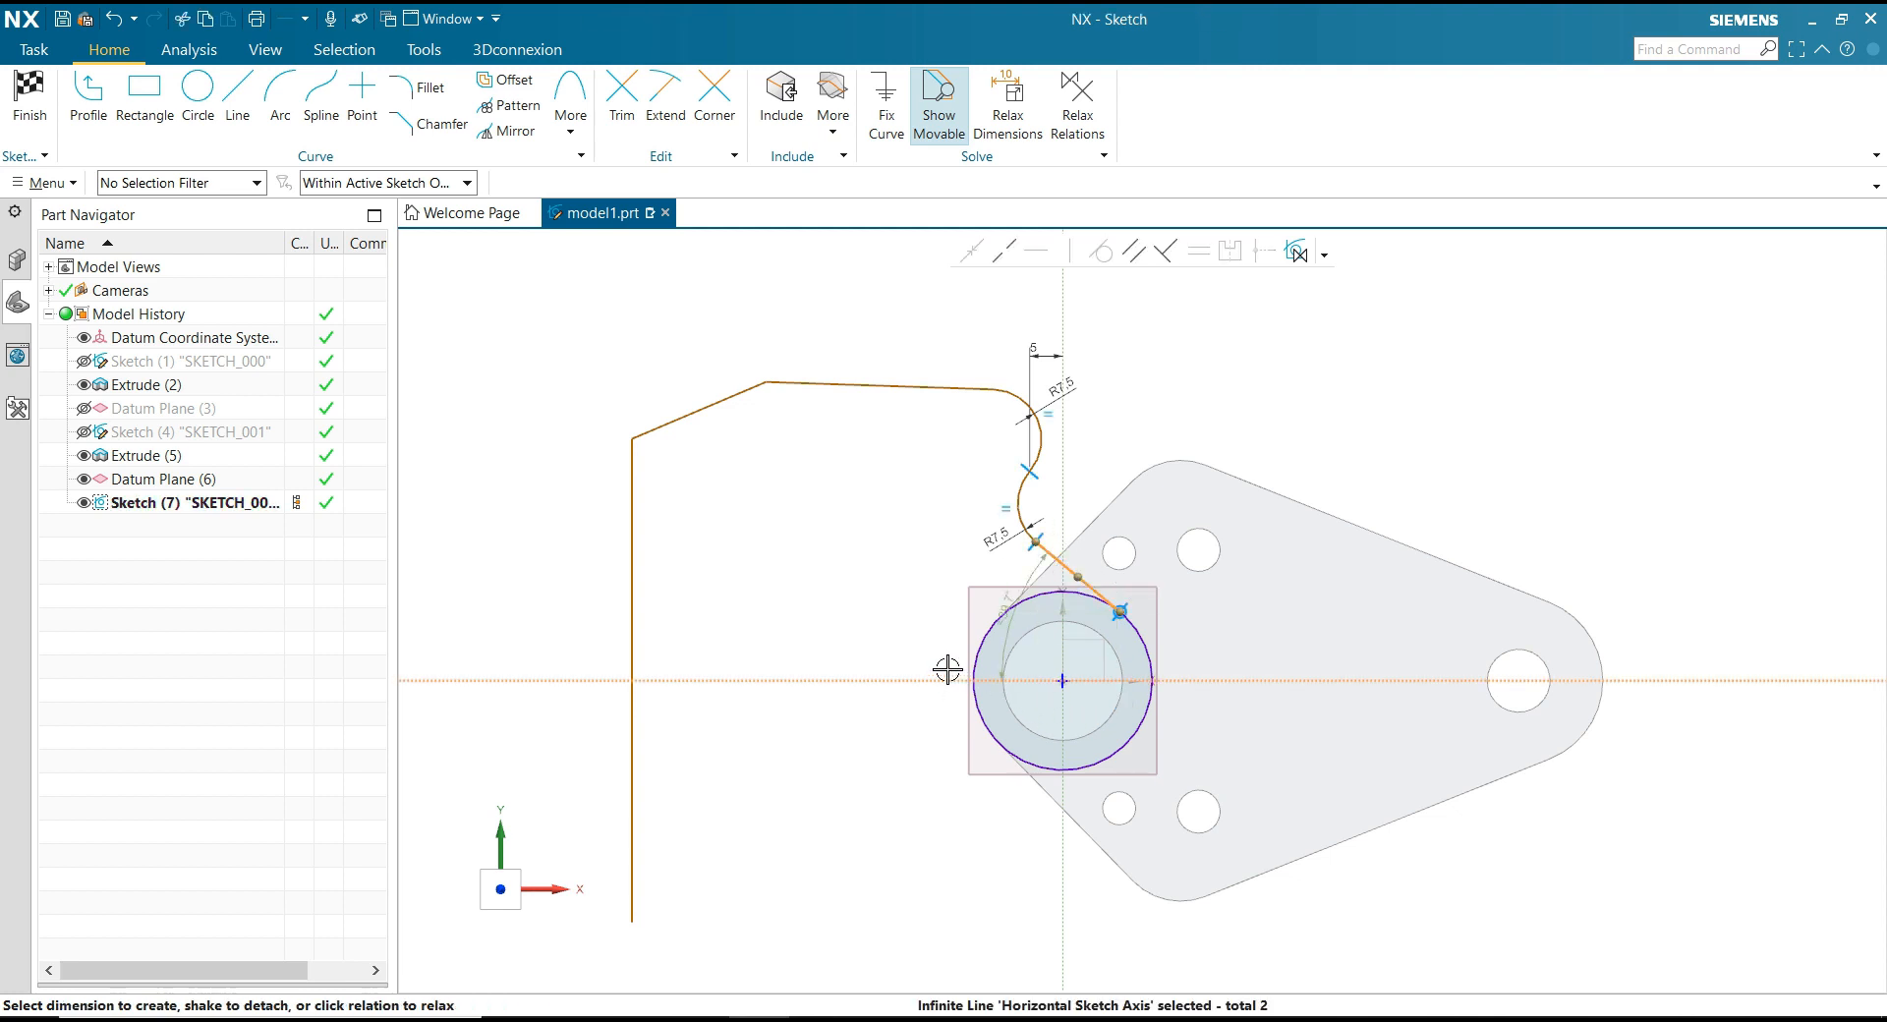
{"action": "left_click", "coordinate": [1012, 612]}
{"action": "type", "text": "30"}
{"action": "key", "text": "Return"}
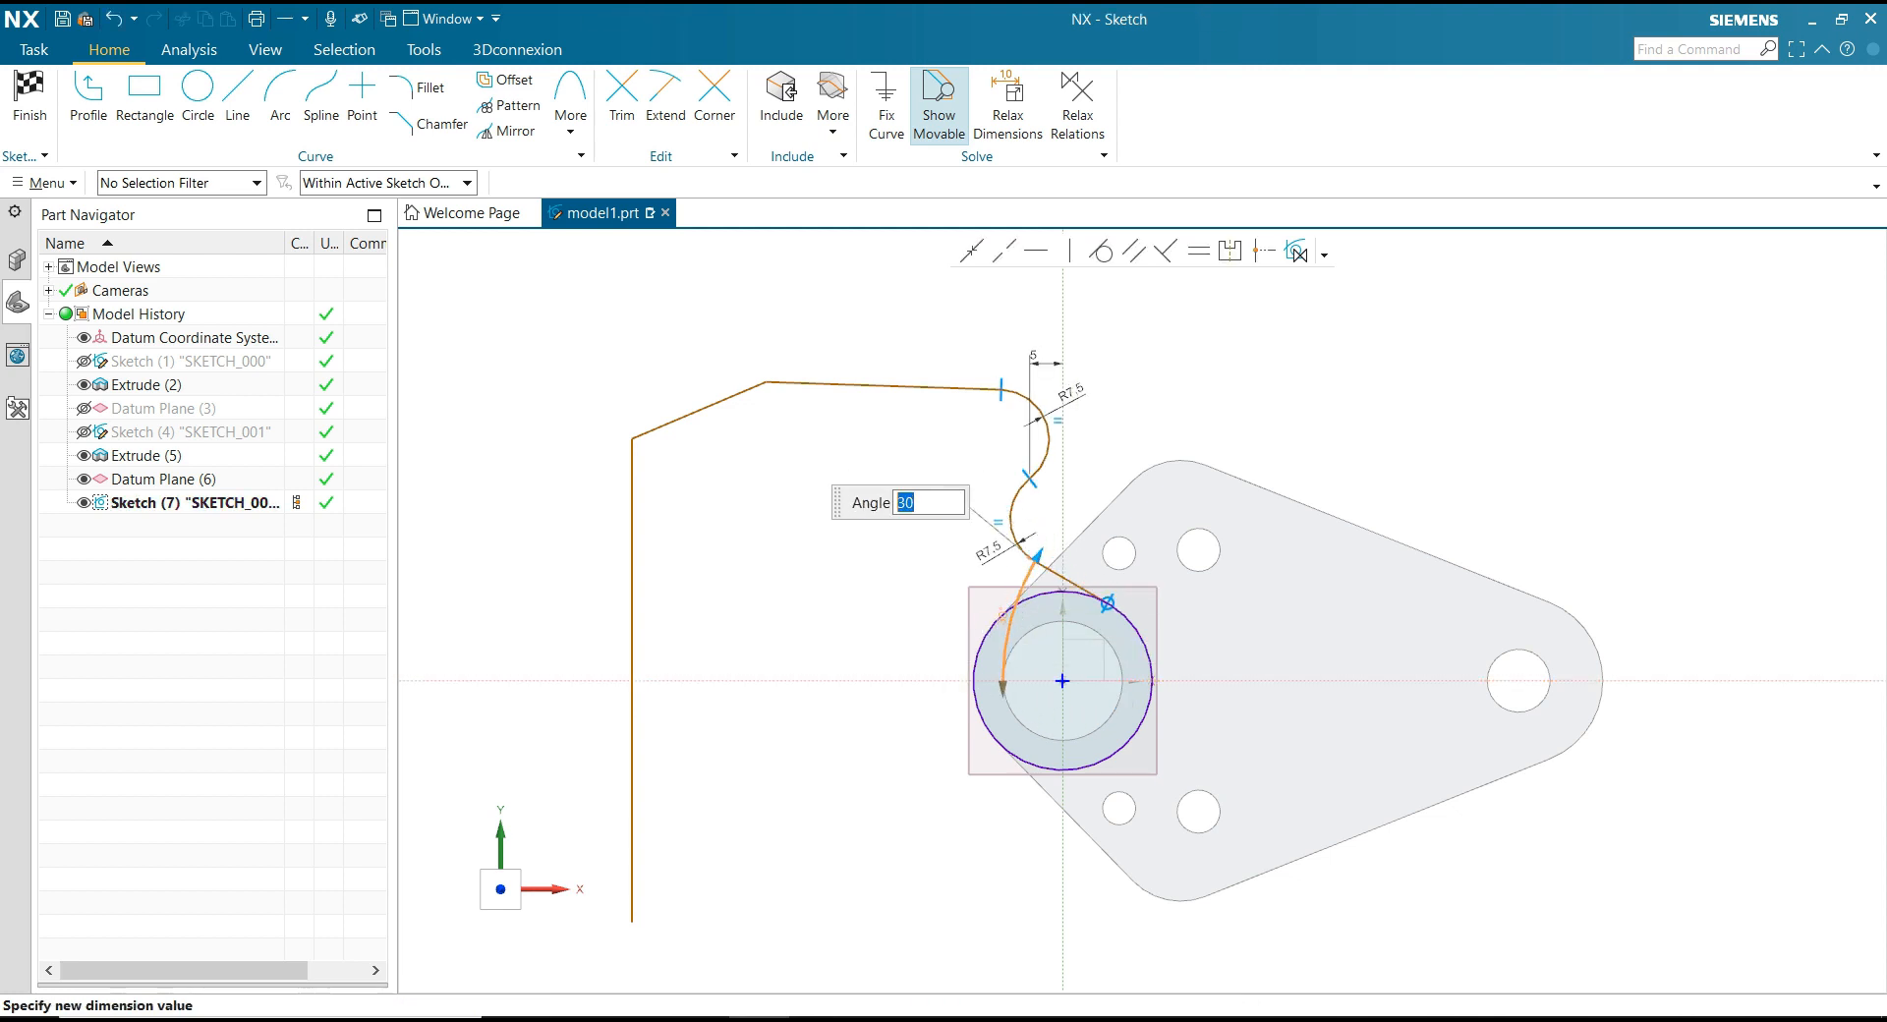
{"action": "left_click", "coordinate": [1142, 392]}
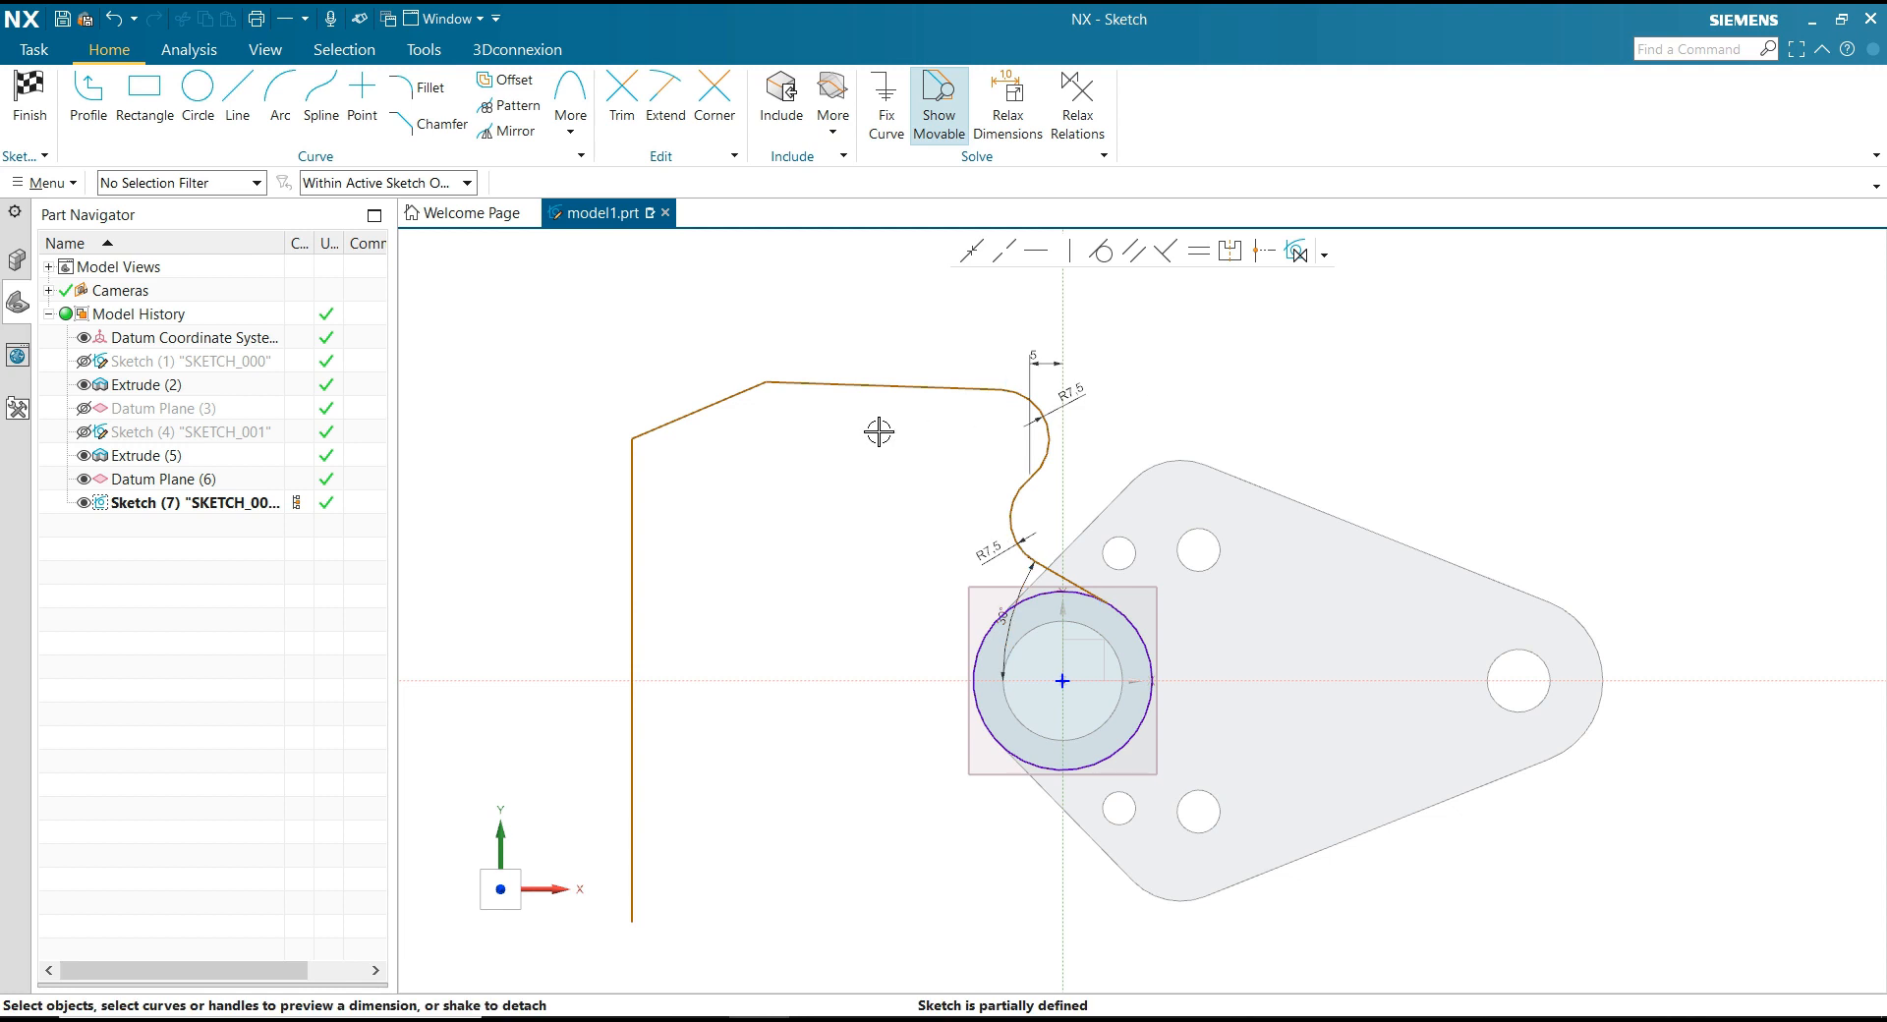
Step: Set the distance from the profile's vertical line to the vertical sketch axis to 52 mm
{"action": "scroll", "coordinate": [847, 432], "scroll_direction": "down", "scroll_amount": 3}
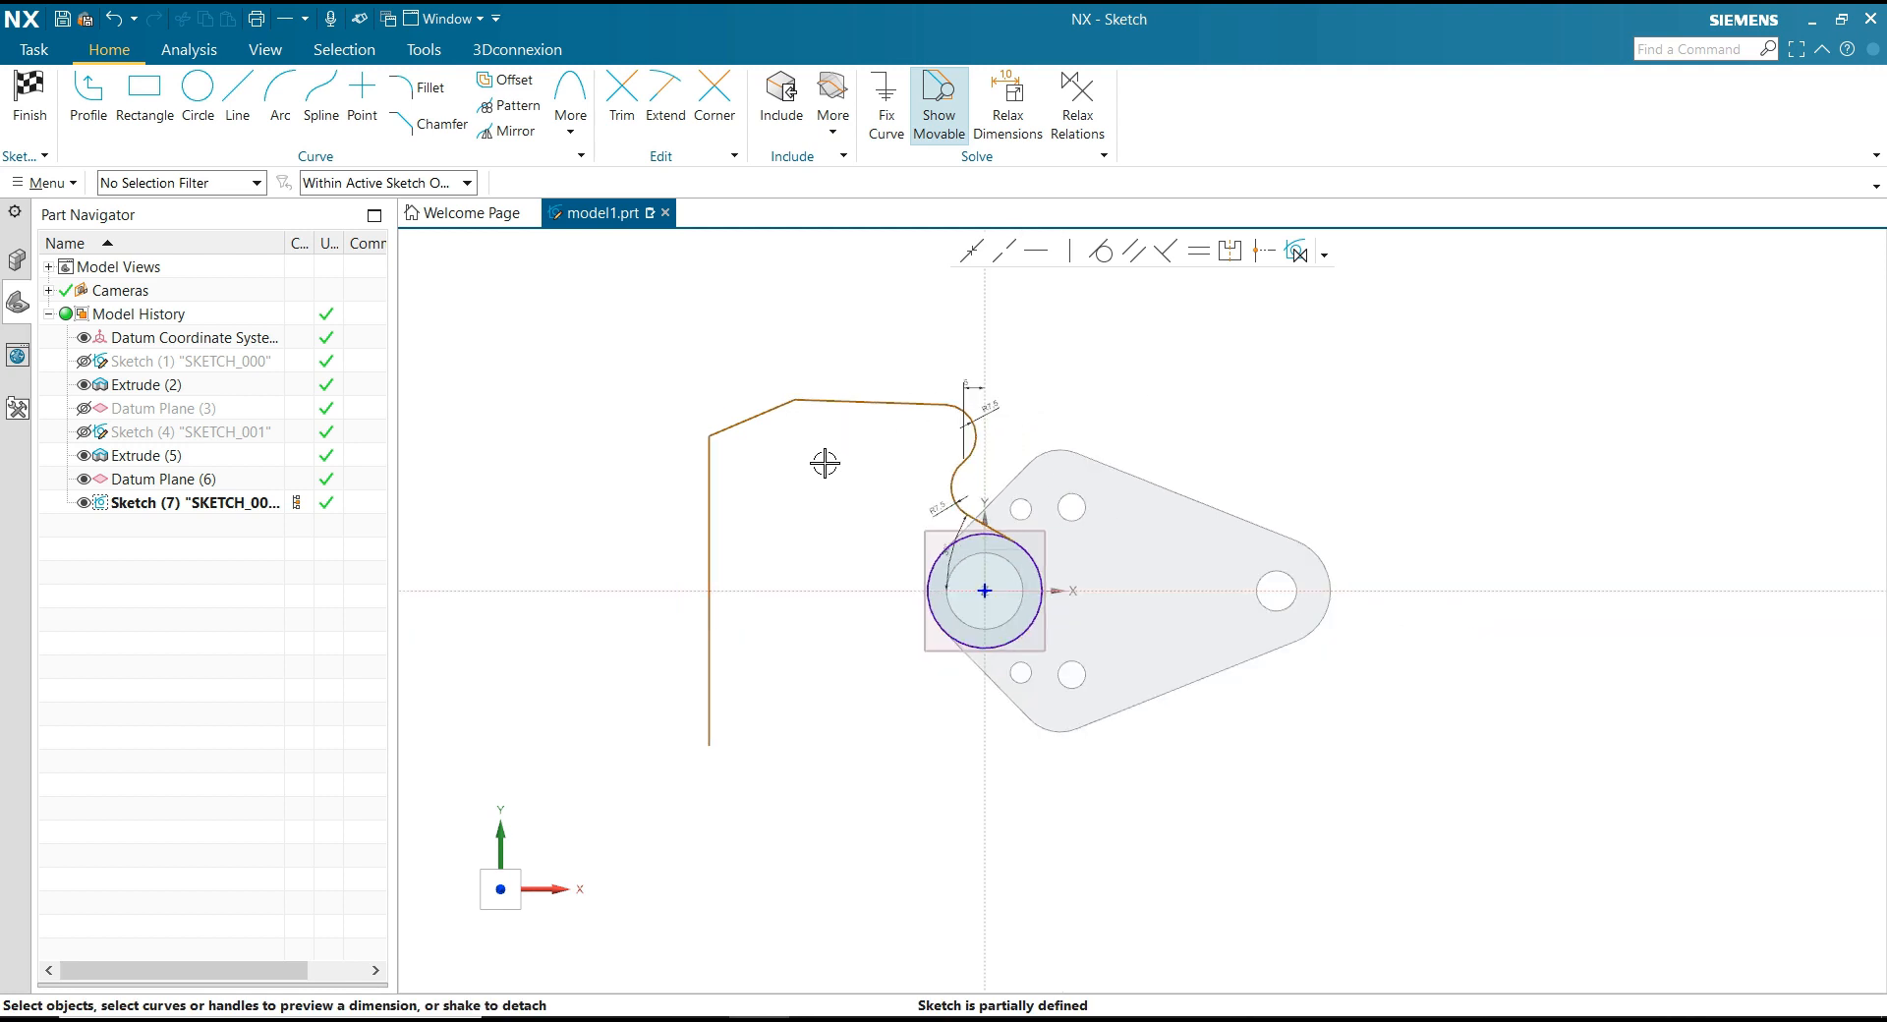
{"action": "scroll", "coordinate": [826, 463], "scroll_direction": "up", "scroll_amount": 2}
{"action": "left_click", "coordinate": [680, 498]}
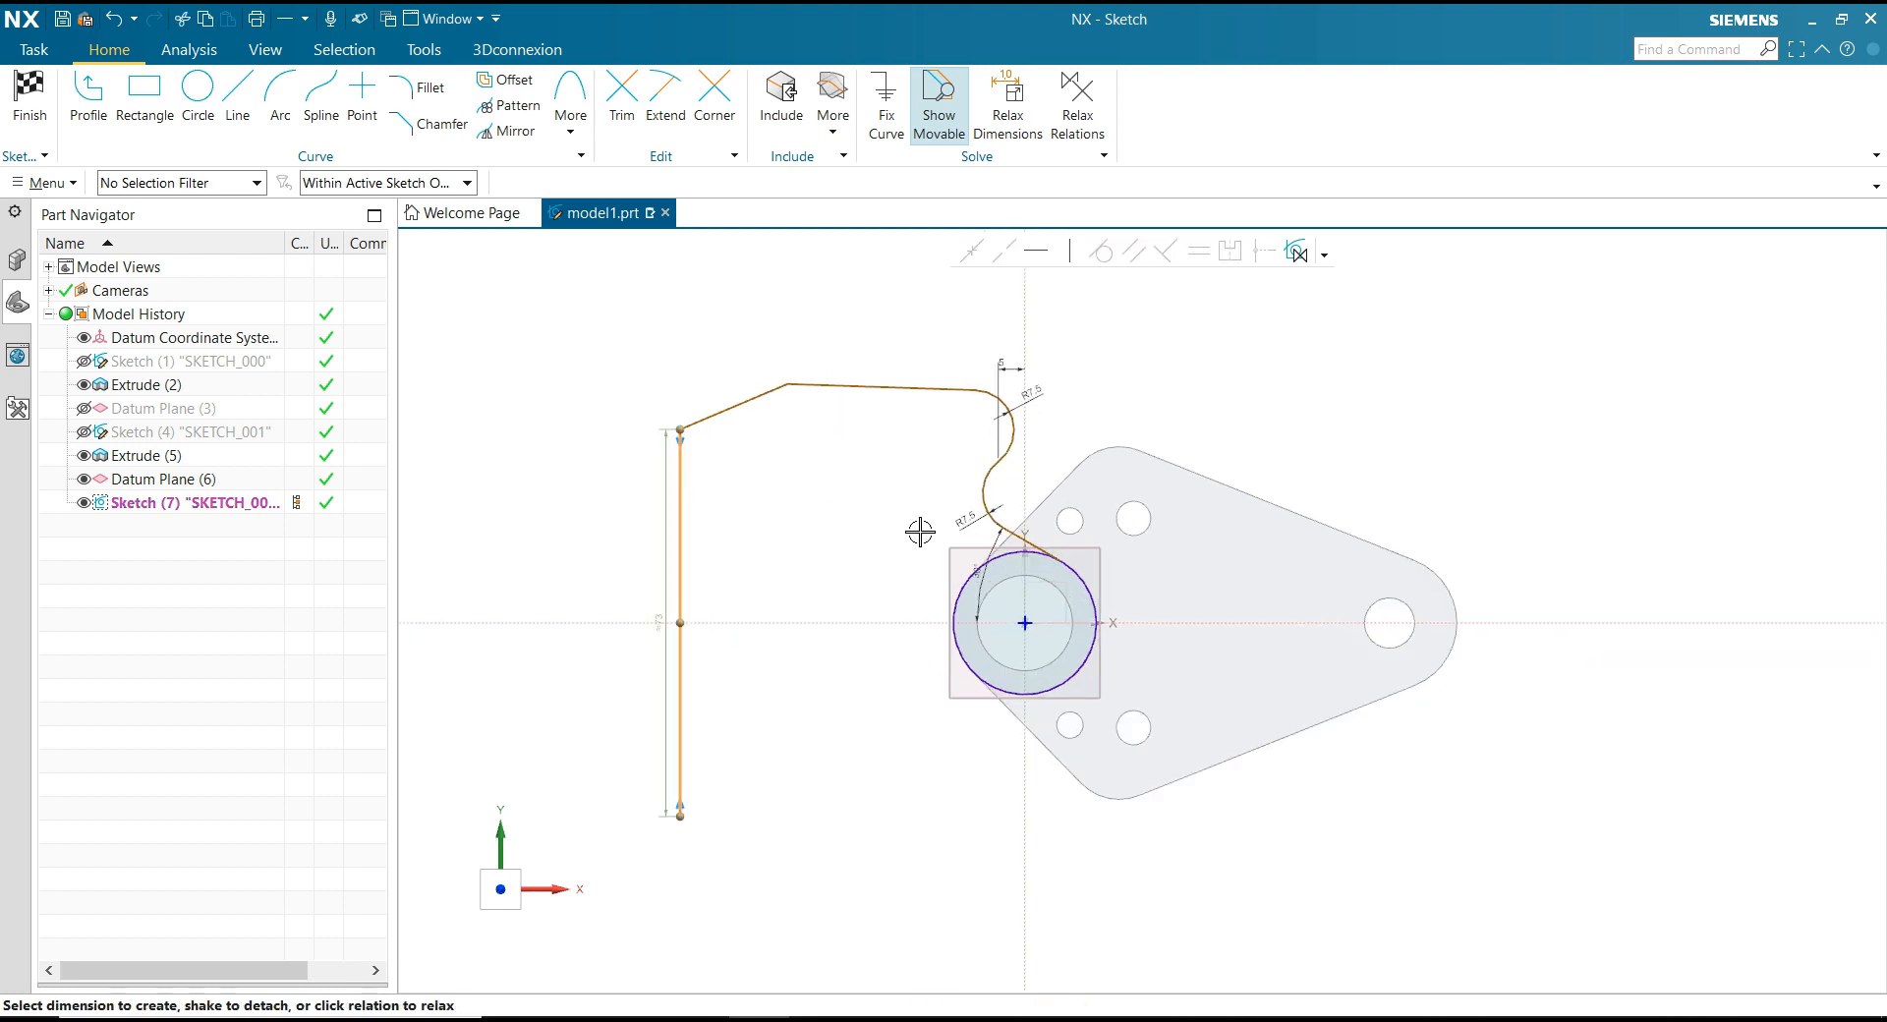
{"action": "left_click", "coordinate": [1025, 489]}
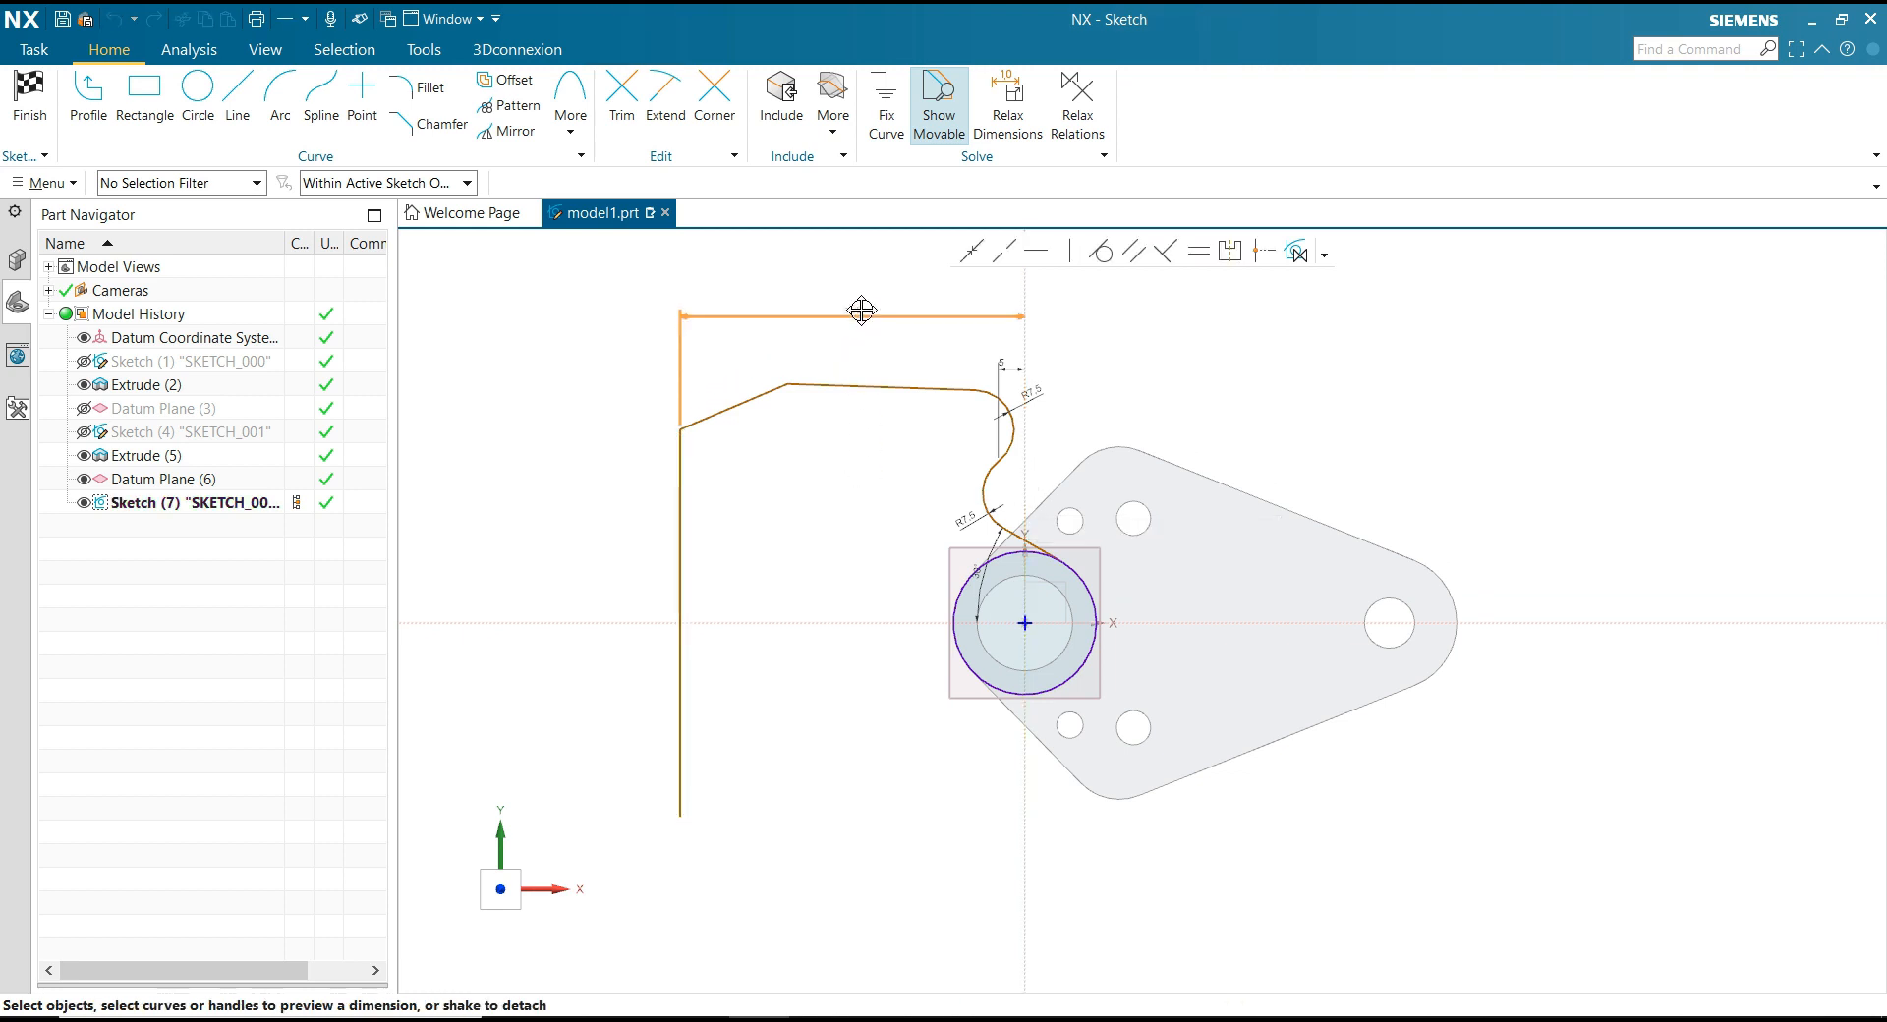
{"action": "left_click", "coordinate": [861, 310]}
{"action": "type", "text": "52"}
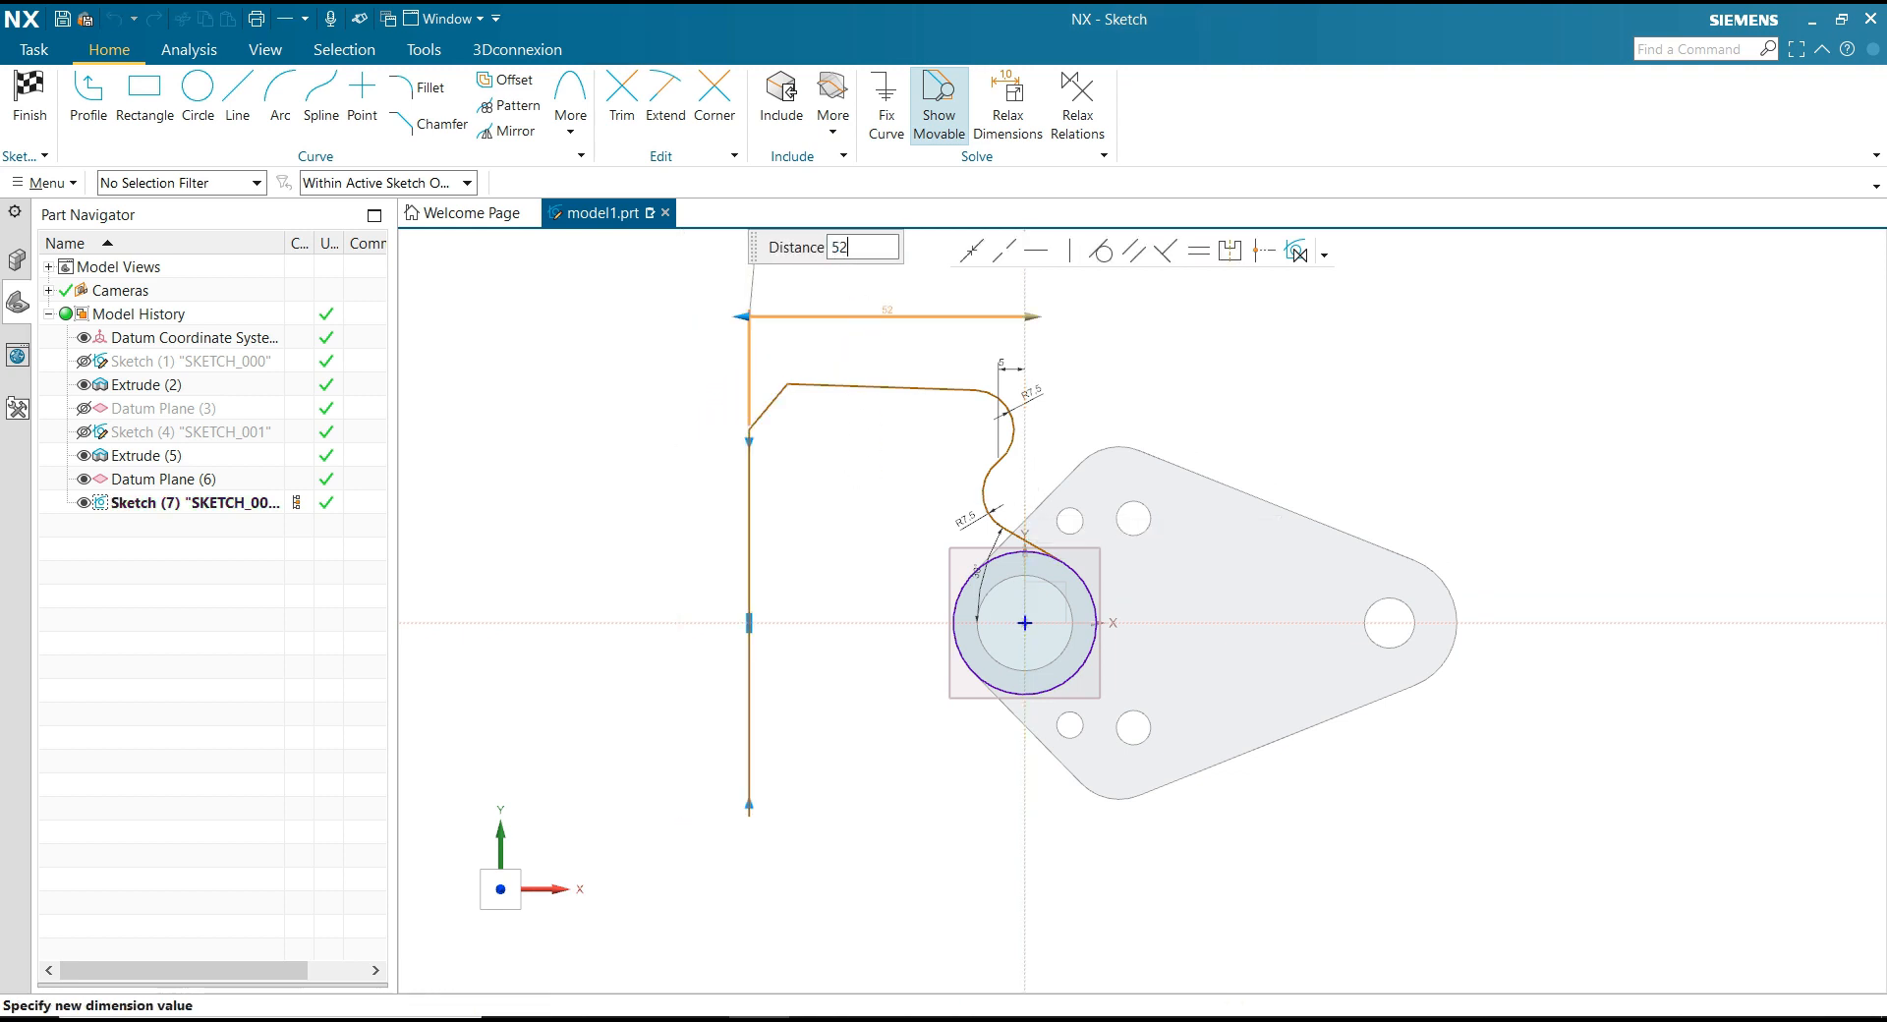
{"action": "key", "text": "Return"}
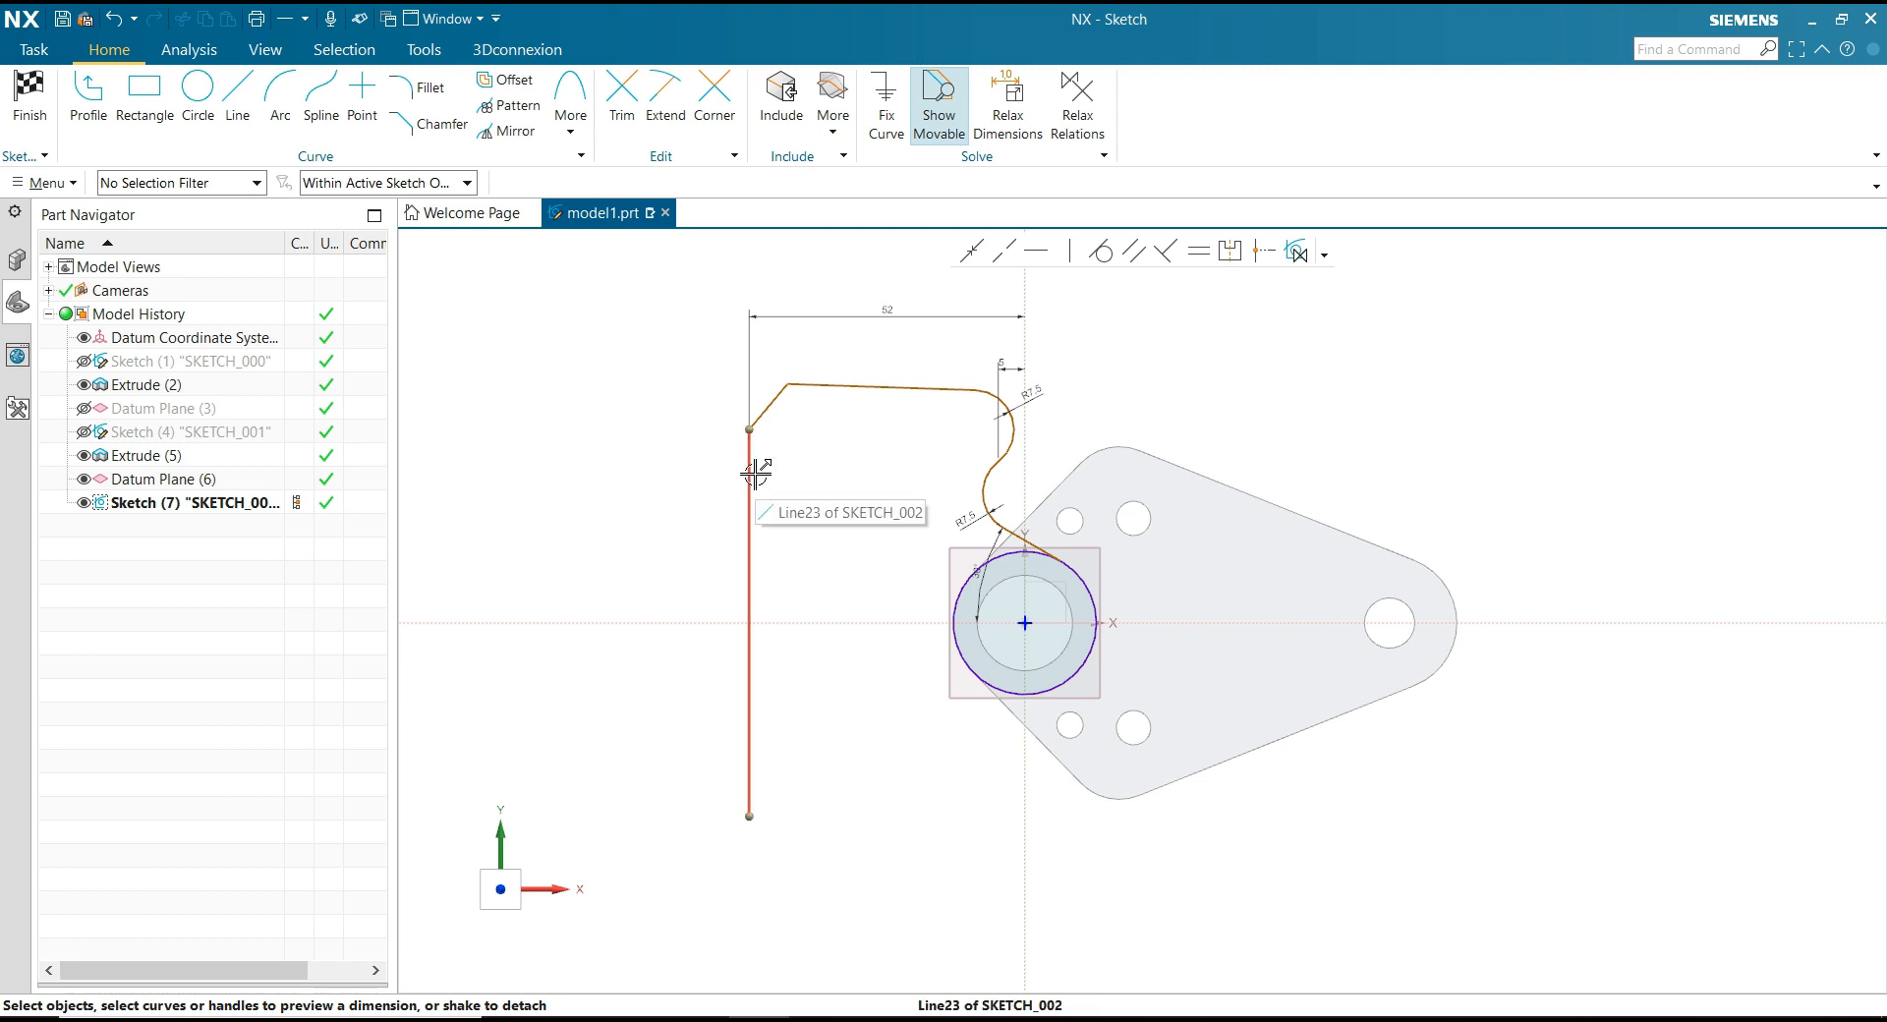
Step: Set the length of the profile's vertical line to 50 mm
{"action": "left_click_drag", "start_coordinate": [725, 616], "coordinate": [648, 588]}
{"action": "type", "text": "50"}
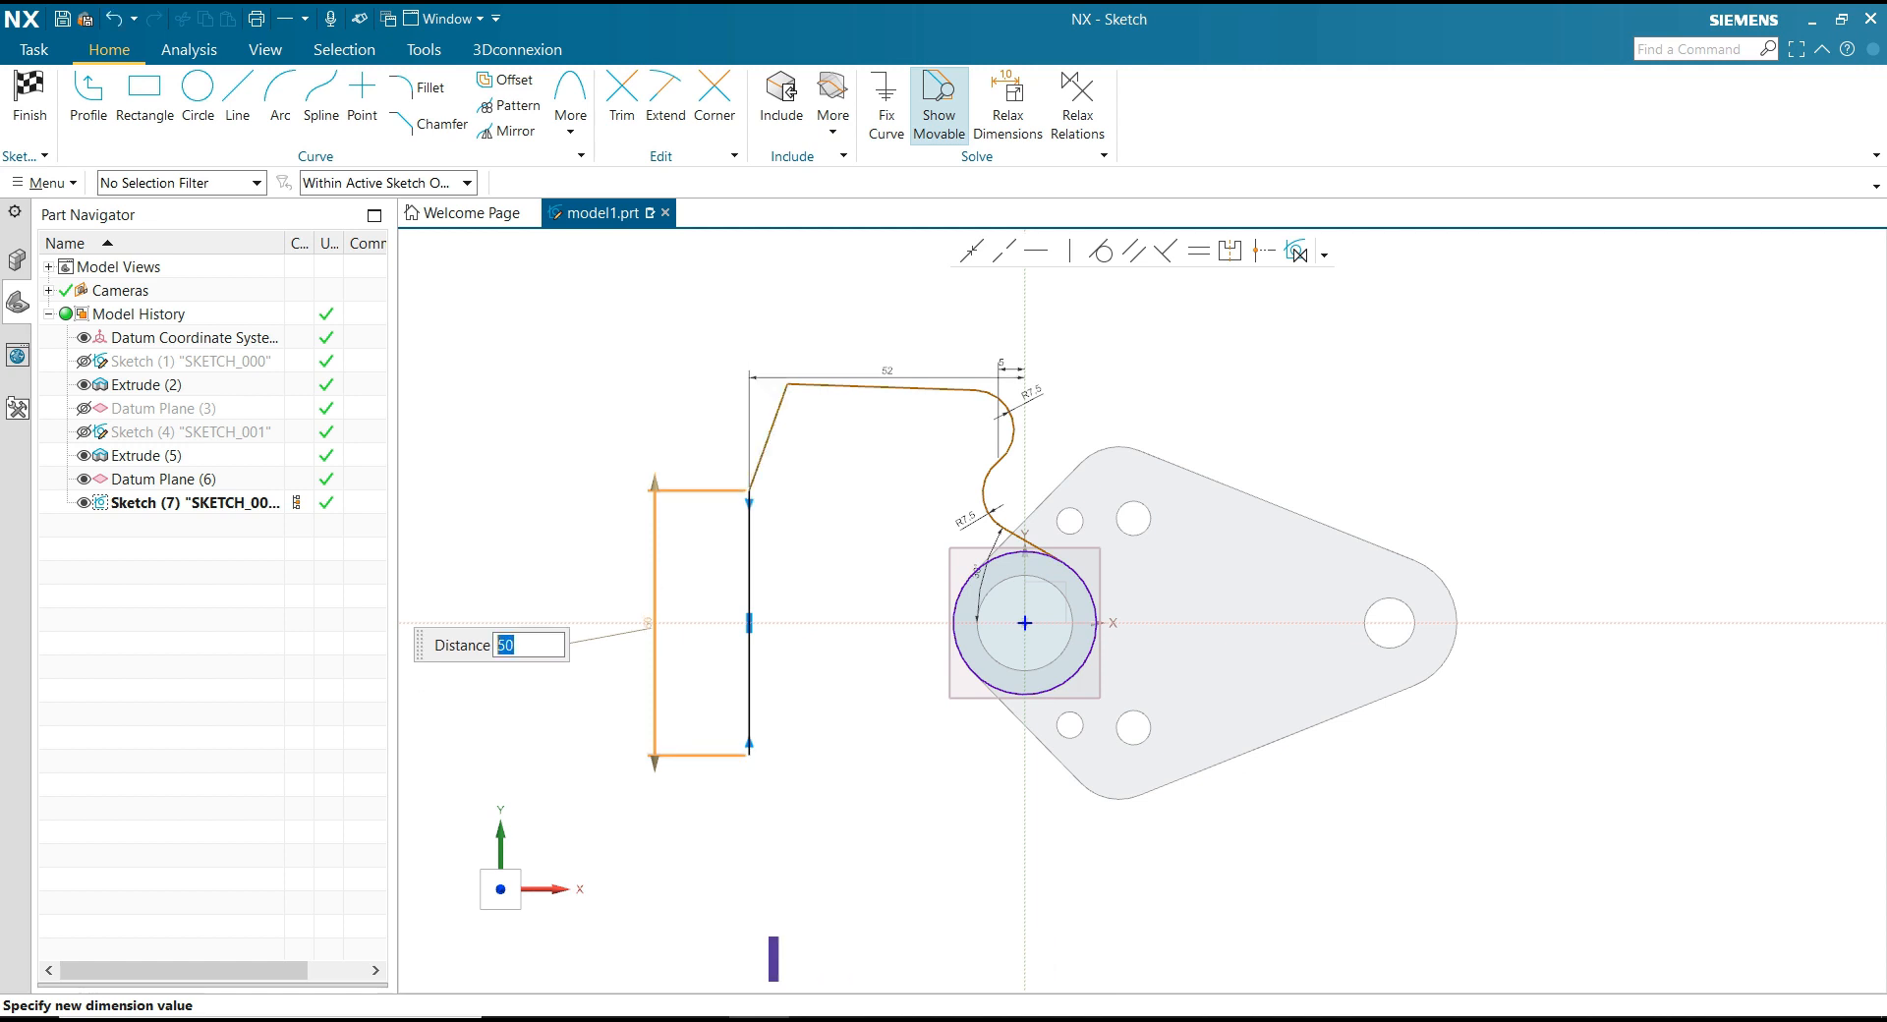
{"action": "key", "text": "Return"}
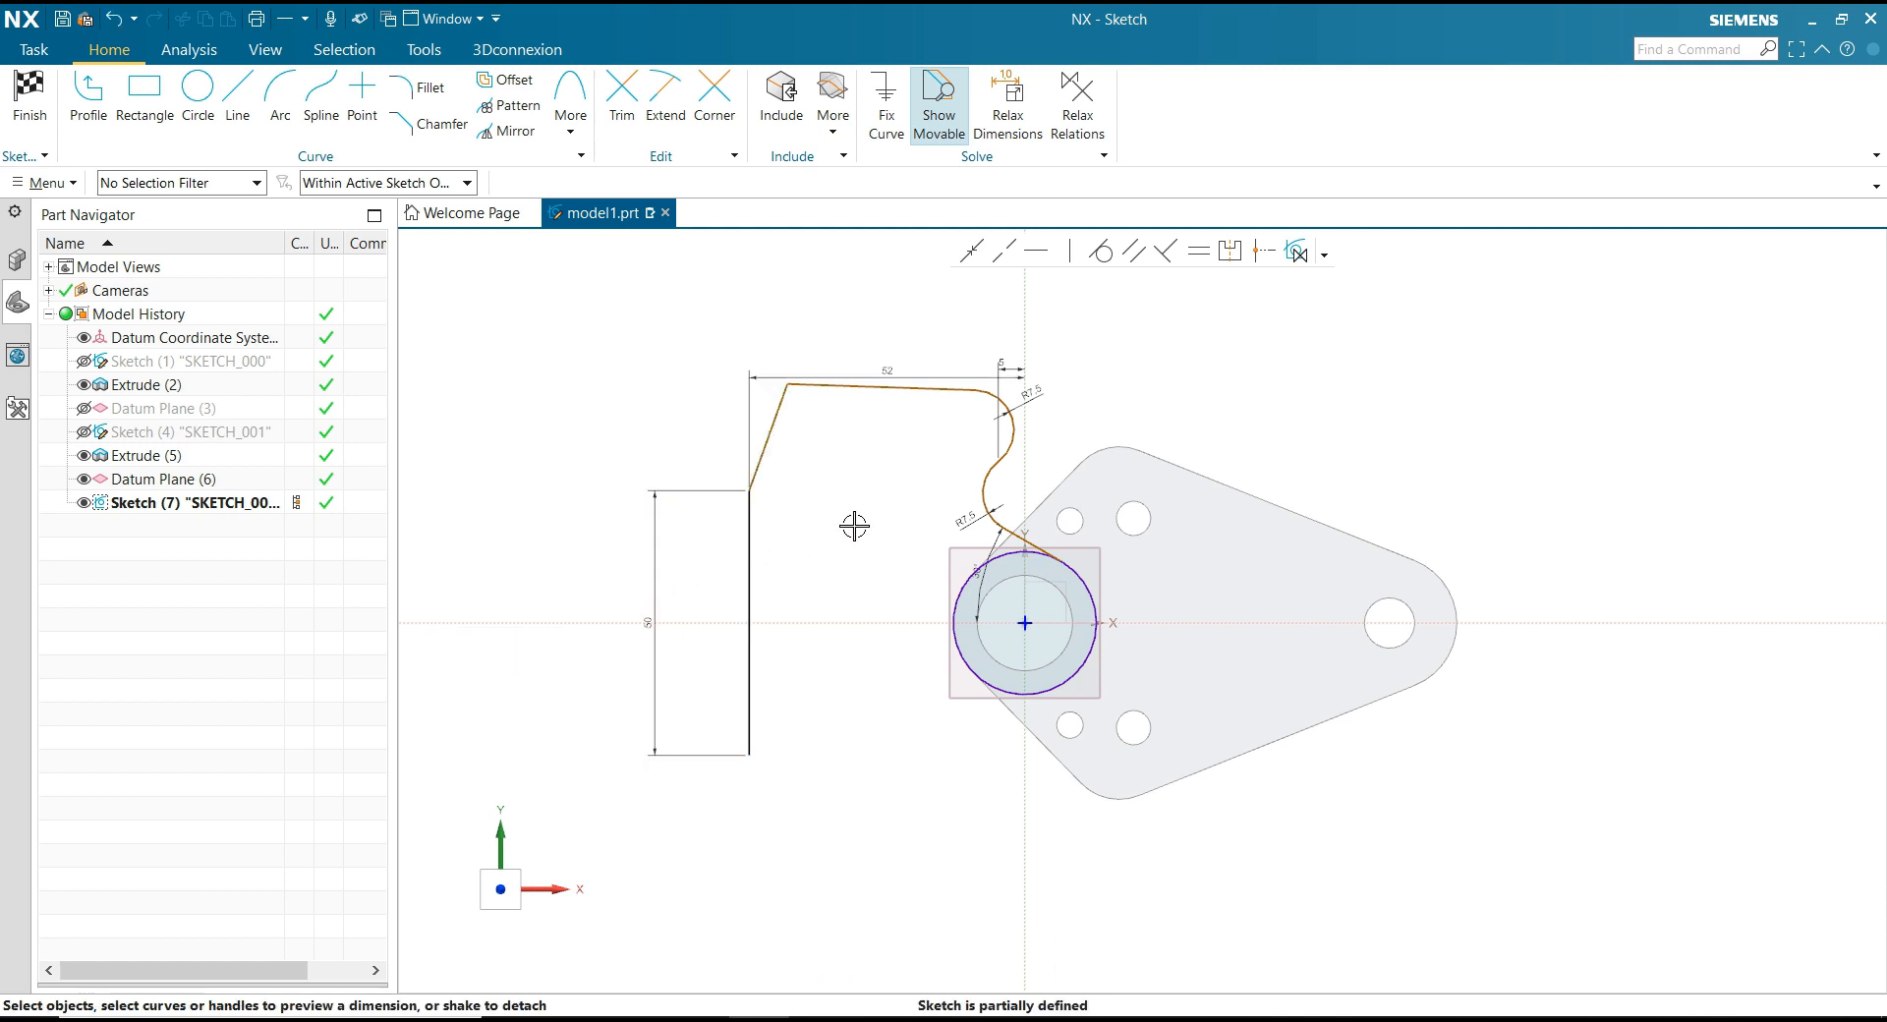
Step: Dimension the height of the profile's top corner above the horizontal sketch axis with the expression 76/2
{"action": "left_click", "coordinate": [787, 385]}
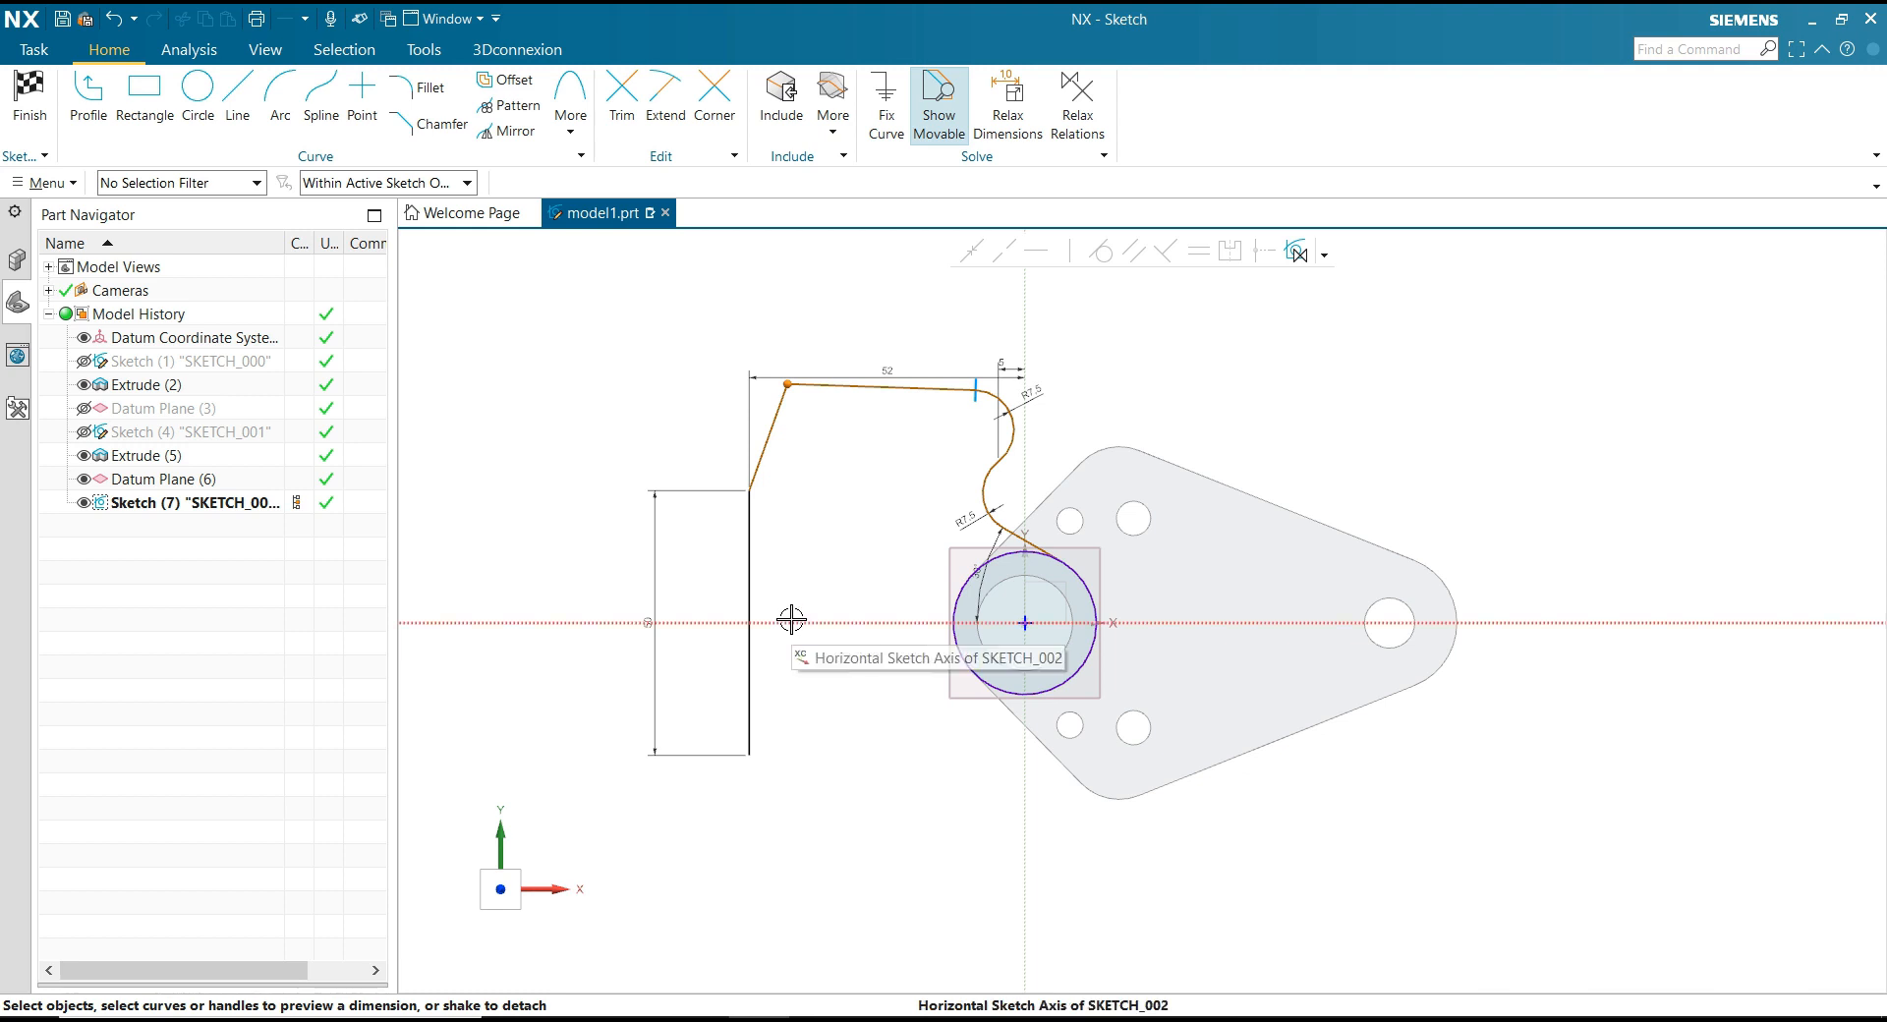
{"action": "left_click", "coordinate": [791, 621]}
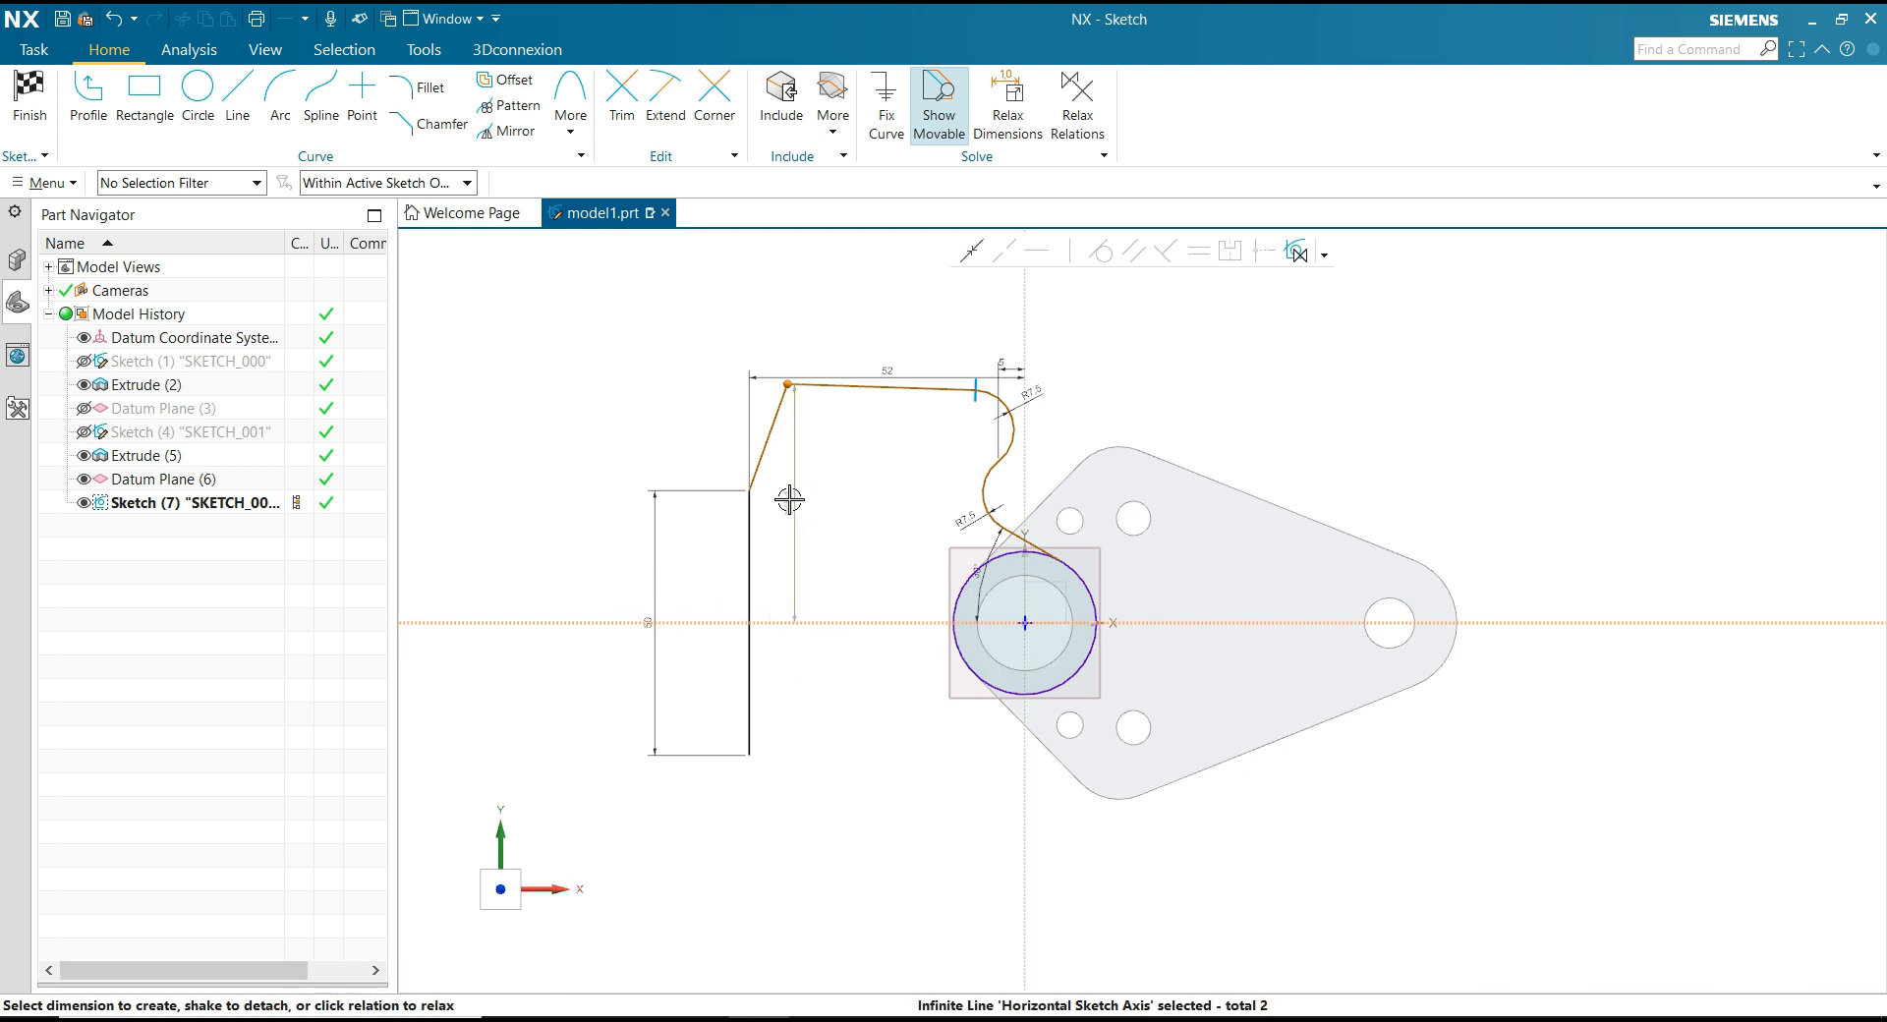
{"action": "left_click", "coordinate": [549, 526]}
{"action": "type", "text": "76"}
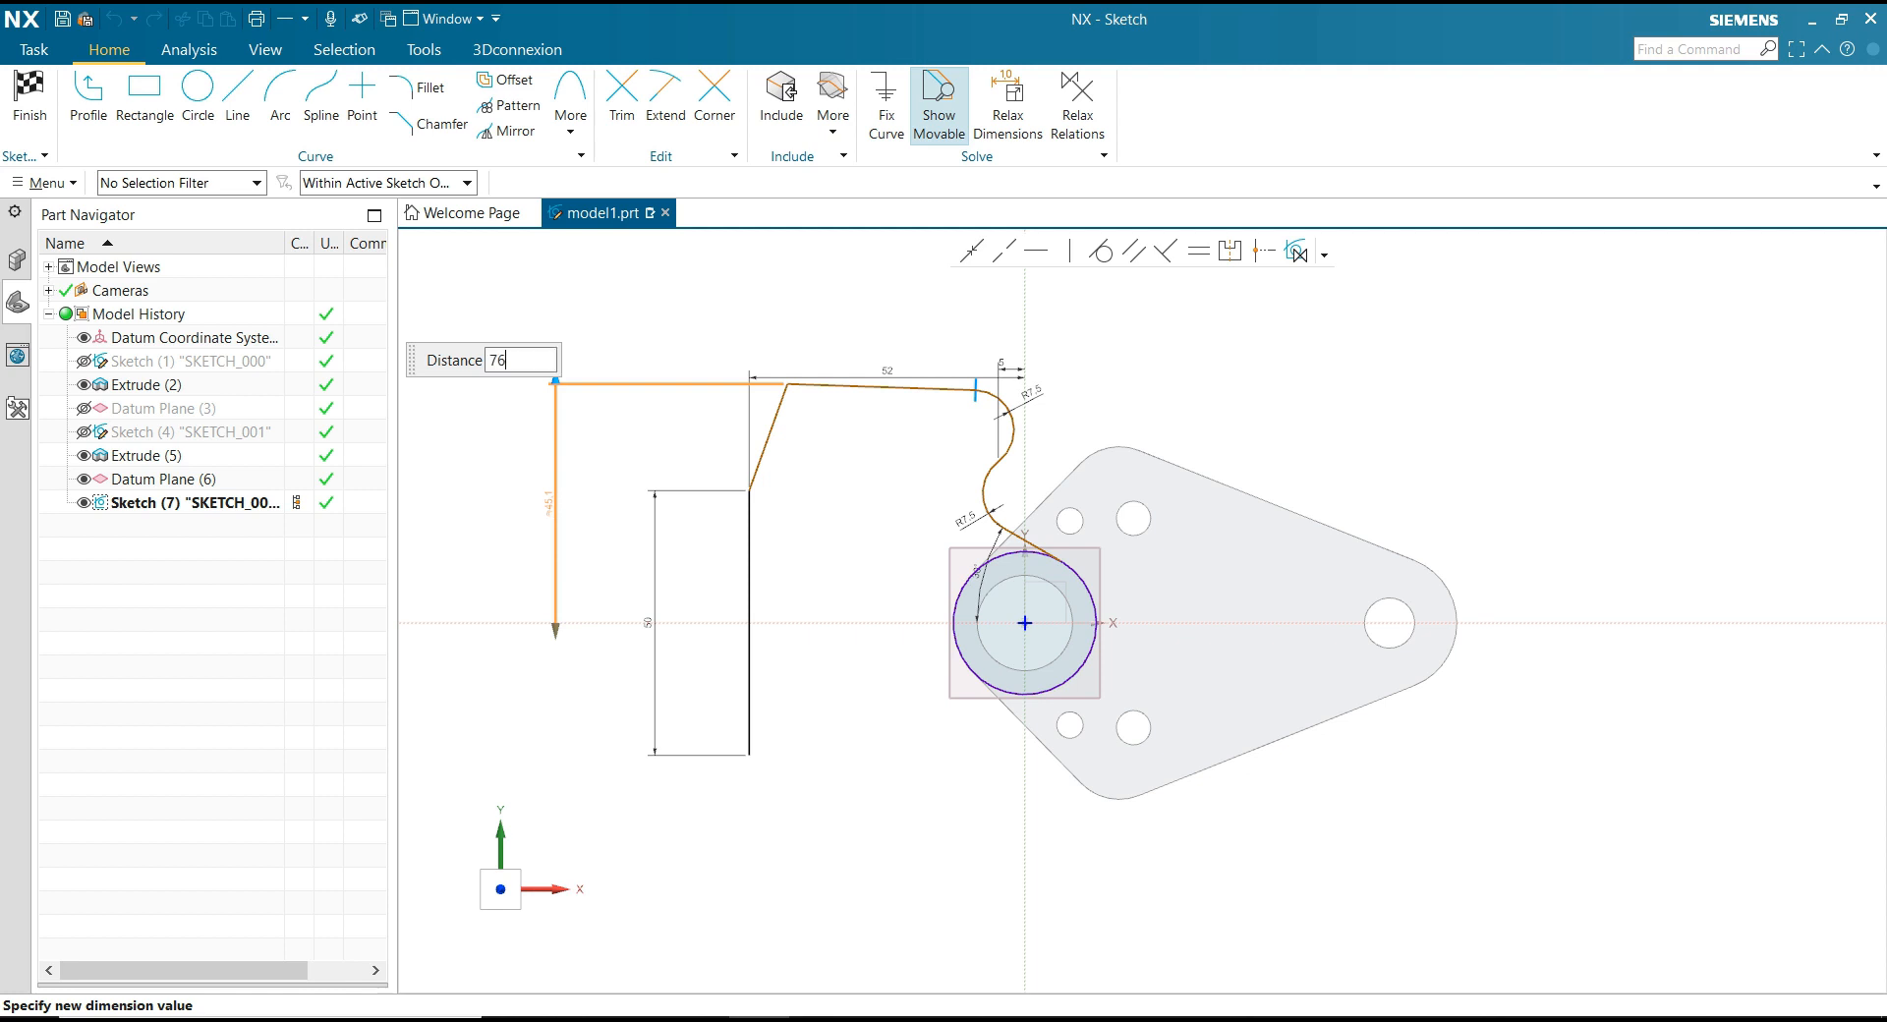
{"action": "type", "text": "/2"}
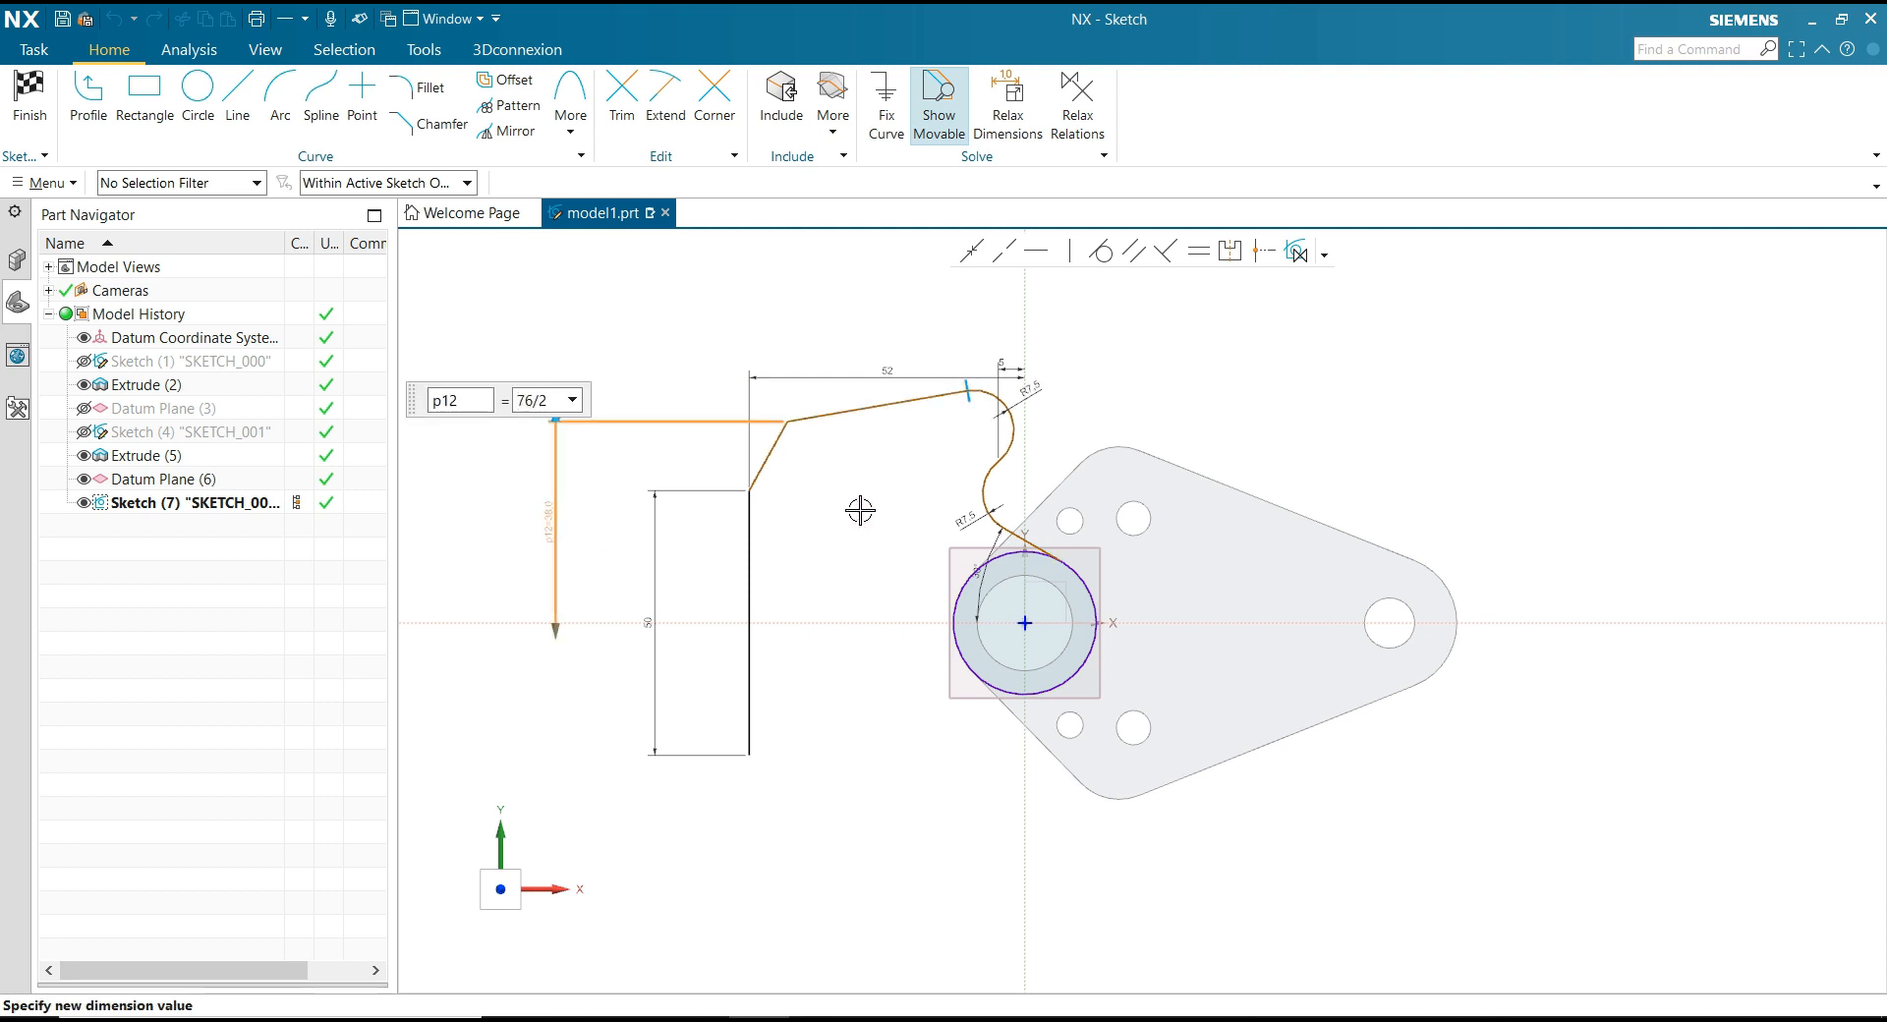
{"action": "key", "text": "Return"}
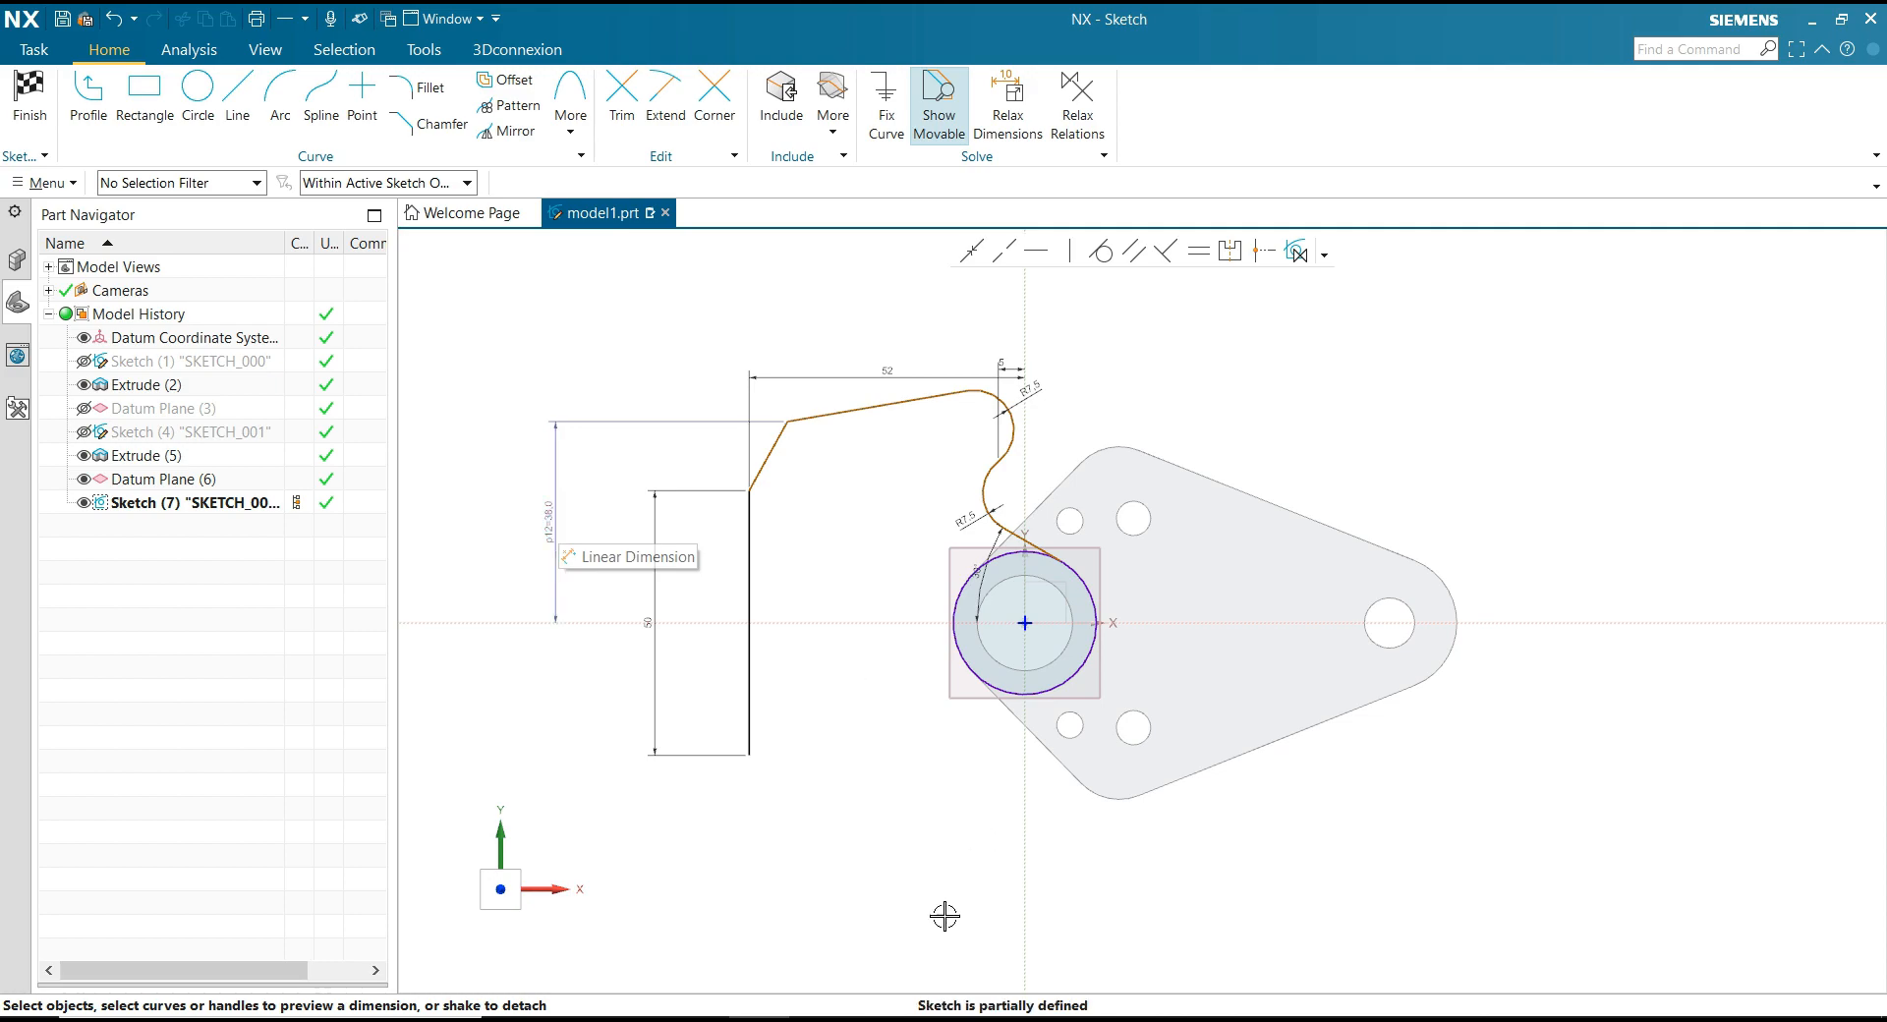
Step: Reshape the unconstrained part of the profile by lowering the upper arc and shifting the top corner away from the vertical line
{"action": "left_click", "coordinate": [577, 1019]}
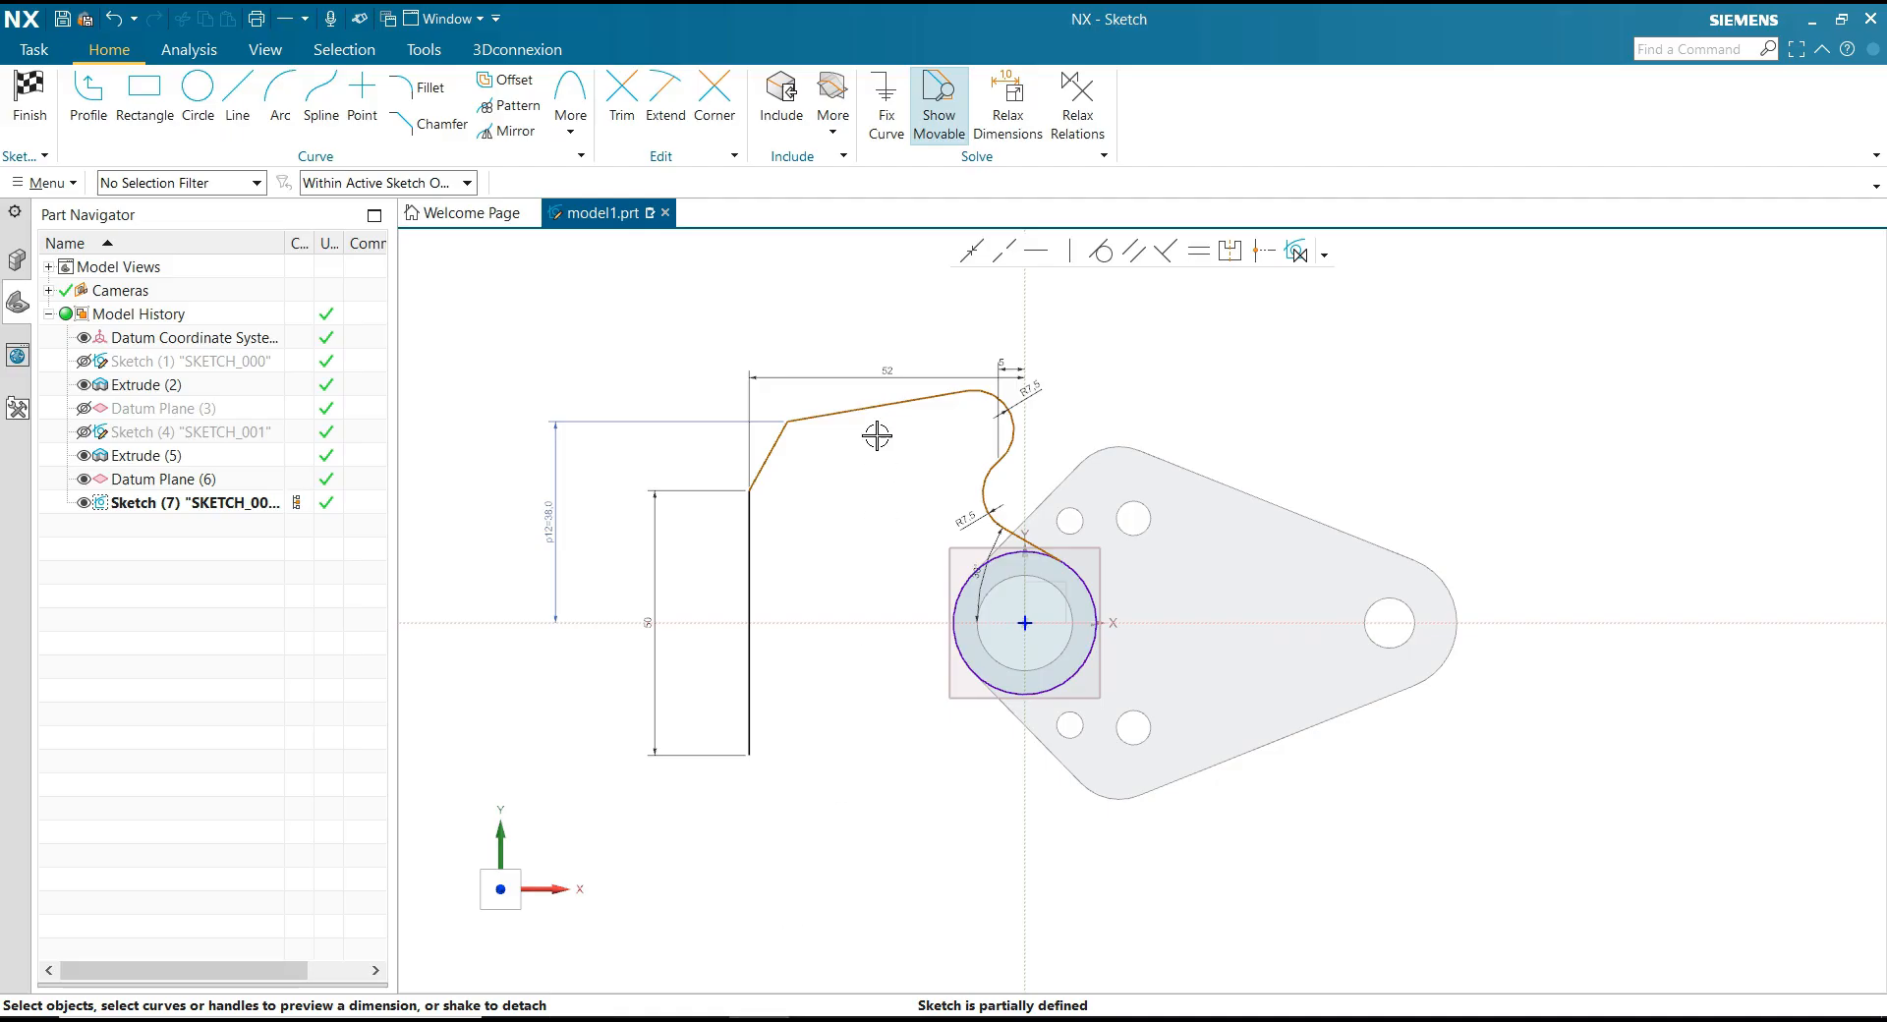
{"action": "scroll", "coordinate": [876, 444], "scroll_direction": "up", "scroll_amount": 1}
{"action": "scroll", "coordinate": [930, 463], "scroll_direction": "up", "scroll_amount": 1}
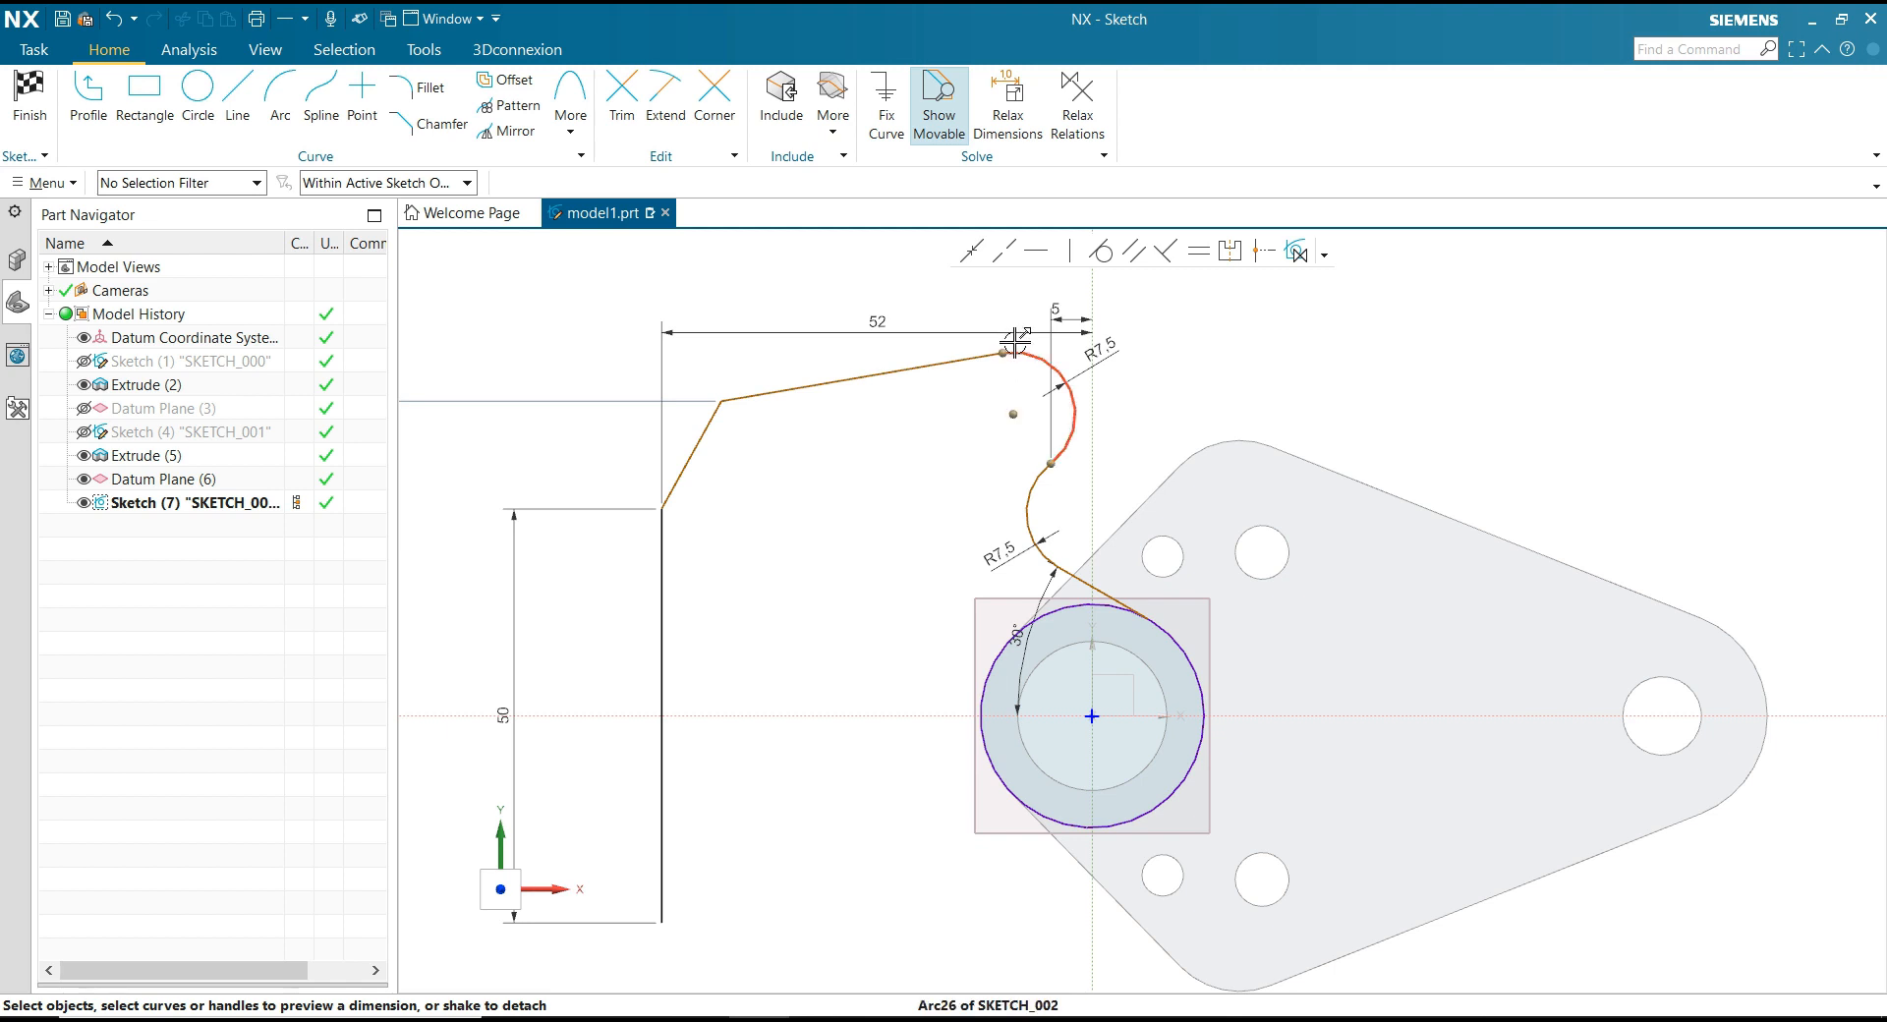
{"action": "mouse_move", "coordinate": [999, 352]}
{"action": "left_mouse_down"}
{"action": "mouse_move", "coordinate": [1000, 395]}
{"action": "mouse_move", "coordinate": [935, 436]}
{"action": "mouse_move", "coordinate": [787, 398]}
{"action": "mouse_move", "coordinate": [935, 396]}
{"action": "mouse_move", "coordinate": [1003, 363]}
{"action": "mouse_move", "coordinate": [963, 403]}
{"action": "mouse_move", "coordinate": [992, 405]}
{"action": "mouse_move", "coordinate": [935, 422]}
{"action": "mouse_move", "coordinate": [873, 489]}
{"action": "mouse_move", "coordinate": [981, 394]}
{"action": "left_mouse_up"}
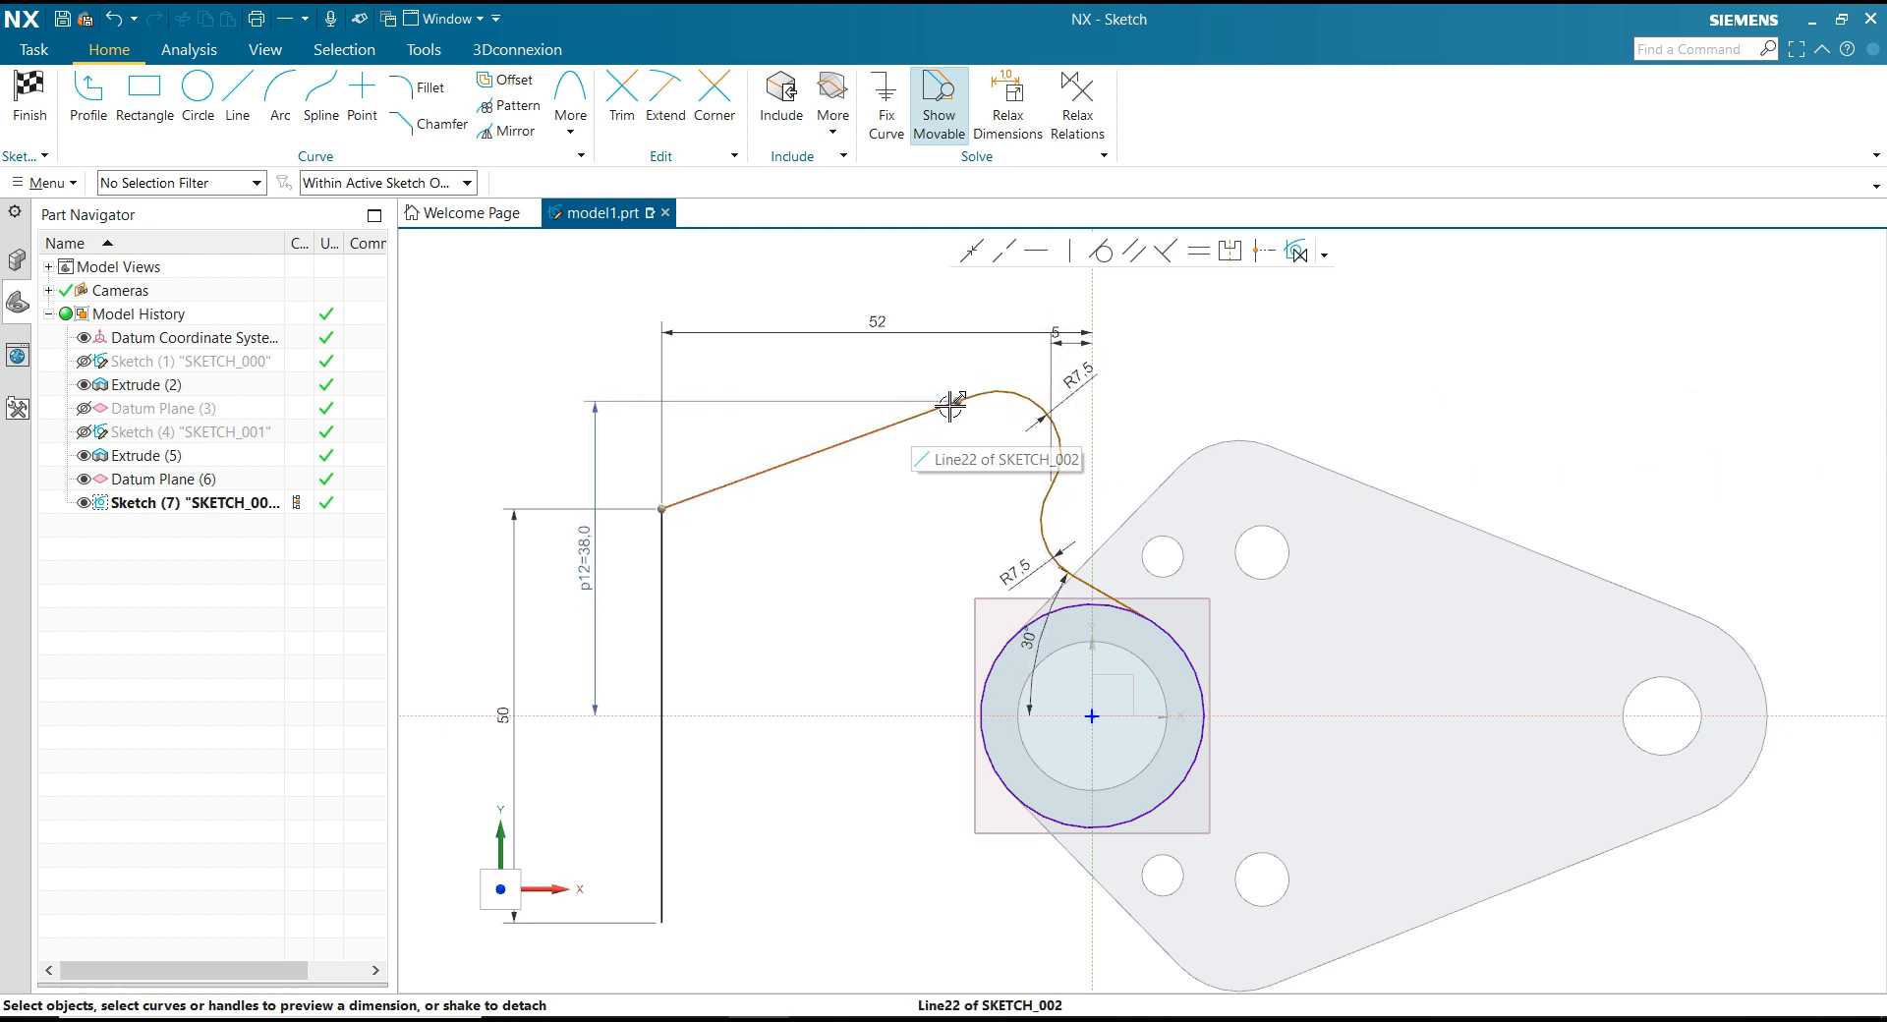
{"action": "left_click_drag", "start_coordinate": [934, 404], "coordinate": [792, 419]}
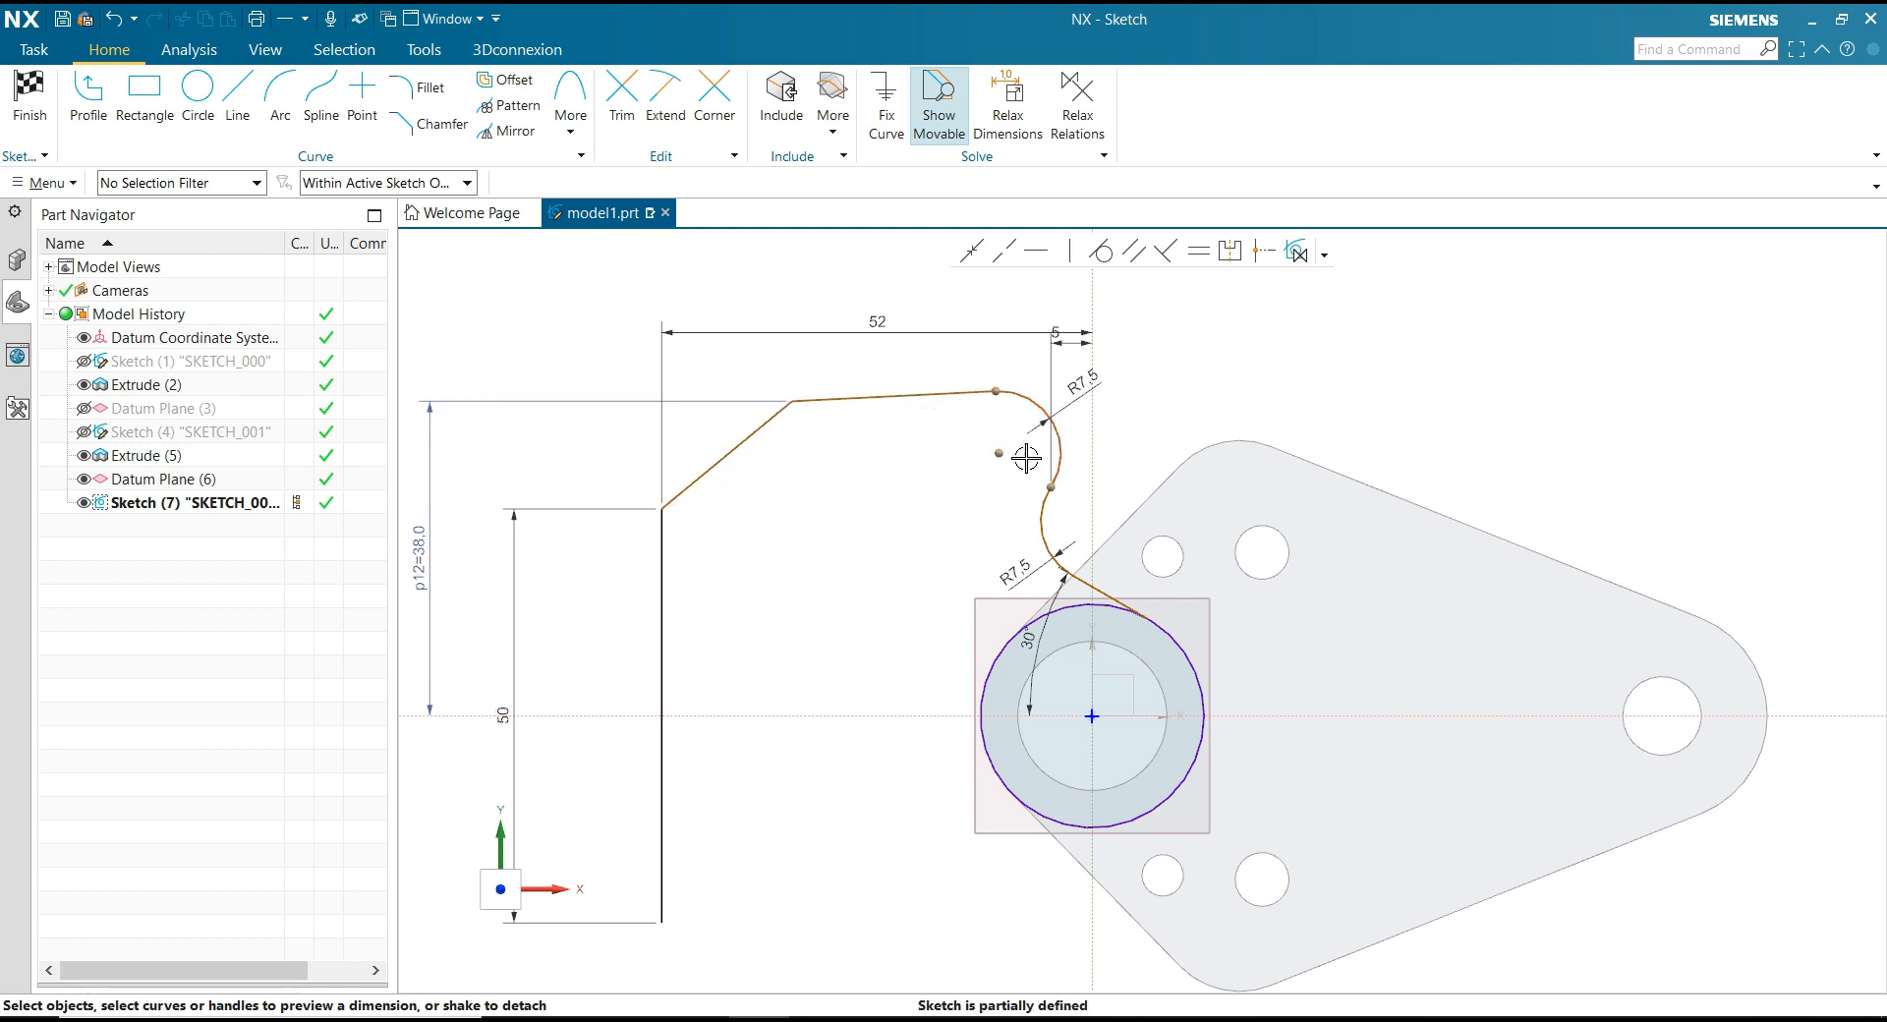
{"action": "left_click_drag", "start_coordinate": [1055, 493], "coordinate": [1053, 514]}
Step: Set the angle between the two sloping lines at the profile's top corner to 120°
{"action": "scroll", "coordinate": [897, 497], "scroll_direction": "down", "scroll_amount": 3}
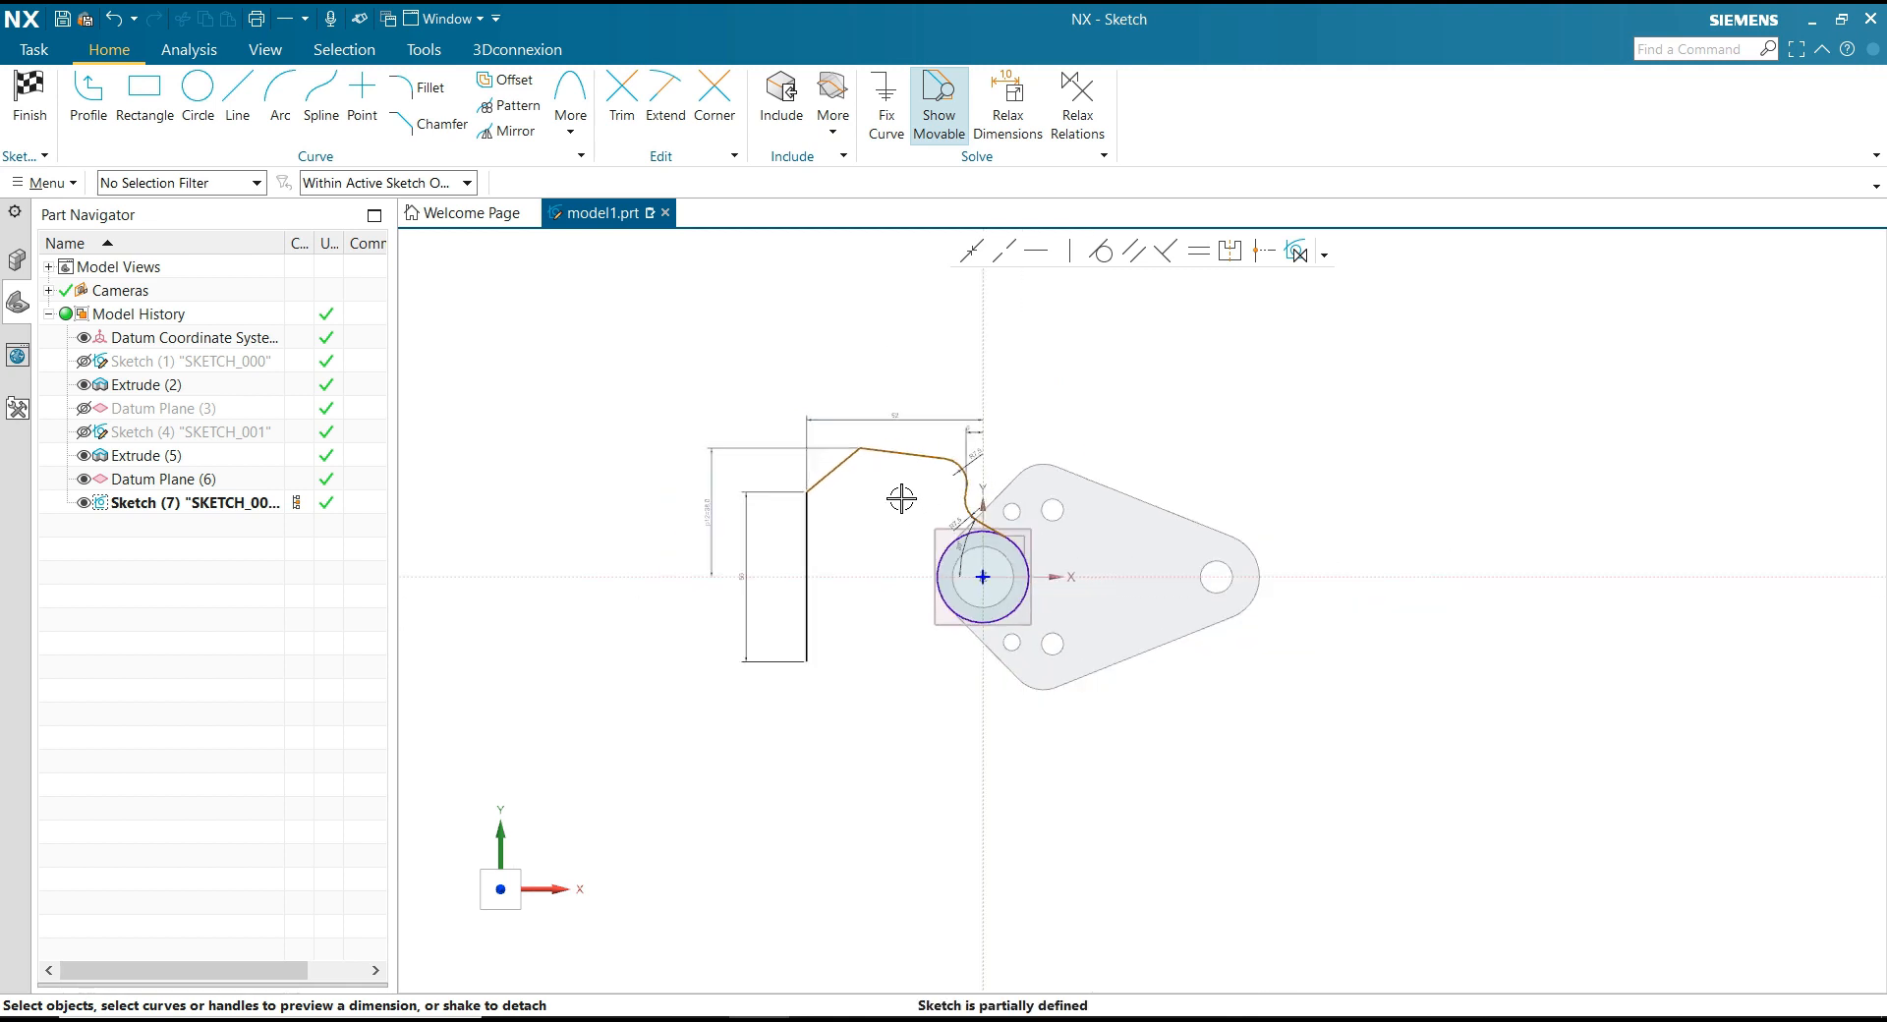
{"action": "scroll", "coordinate": [901, 500], "scroll_direction": "up", "scroll_amount": 2}
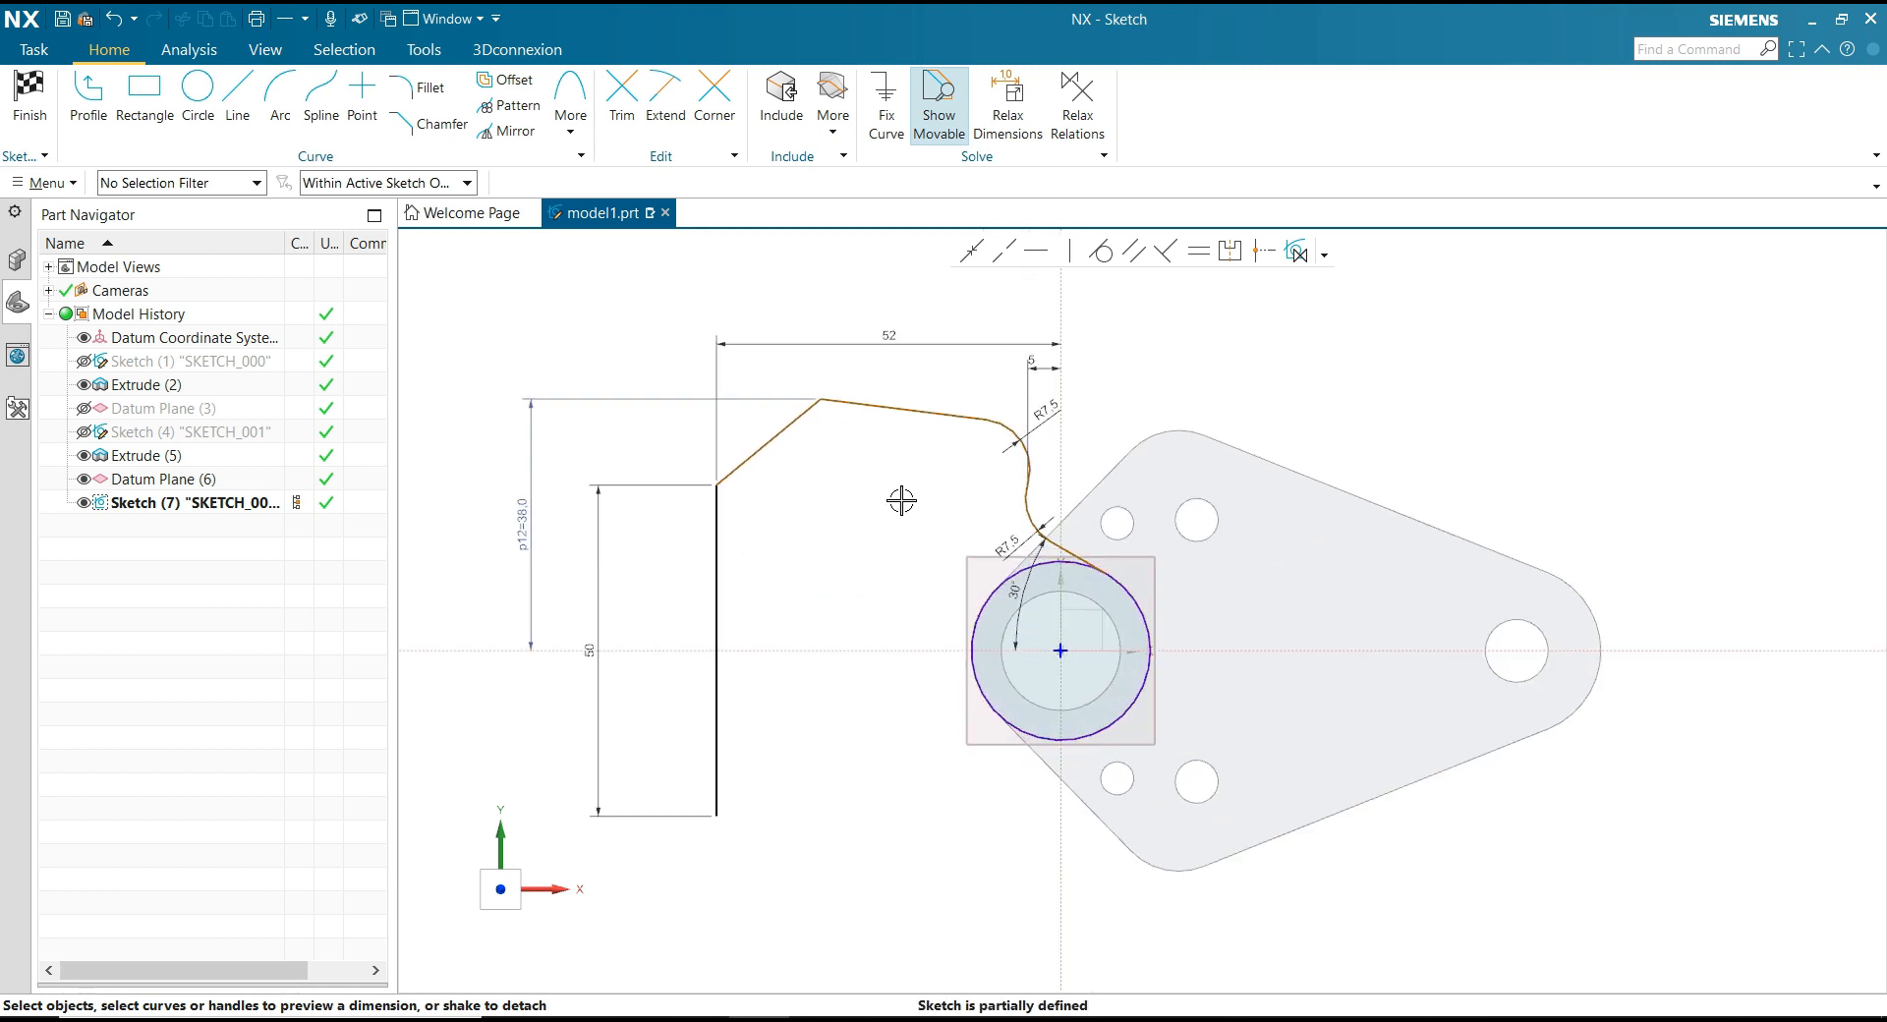
{"action": "left_click", "coordinate": [878, 406]}
{"action": "left_click", "coordinate": [838, 419]}
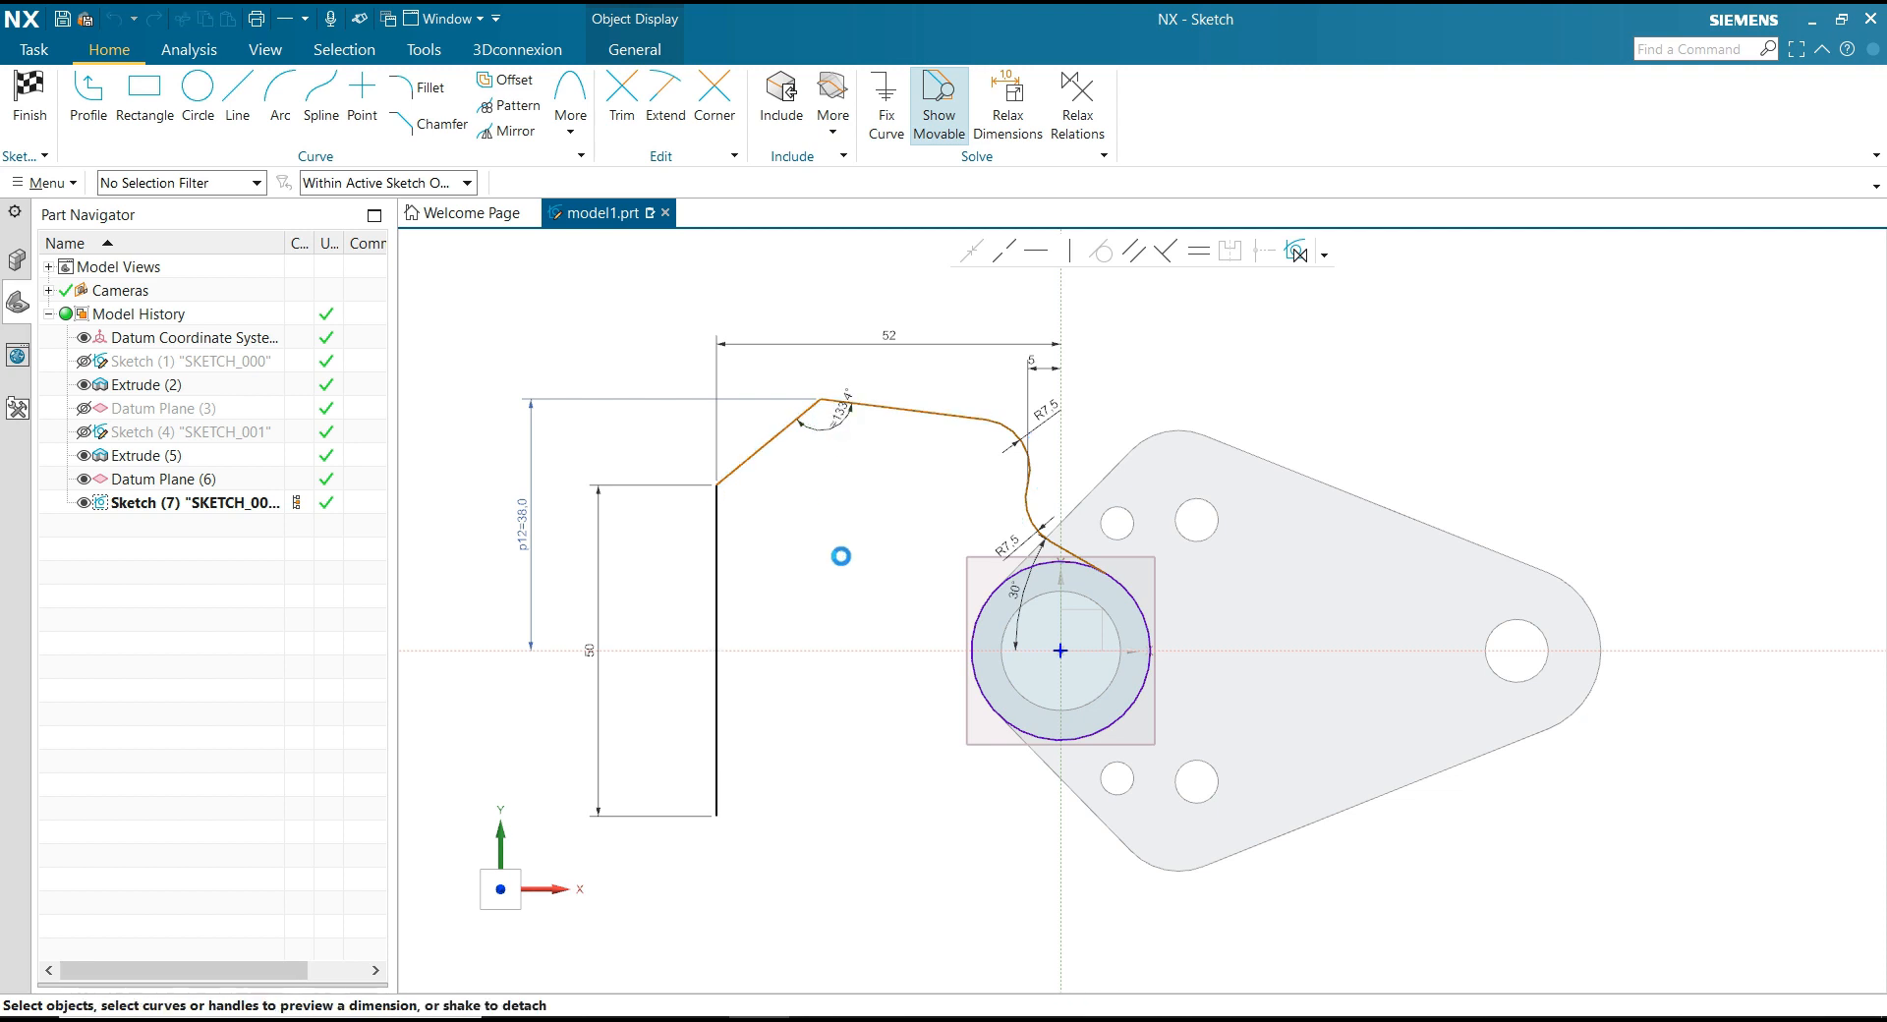
{"action": "key", "text": "Return"}
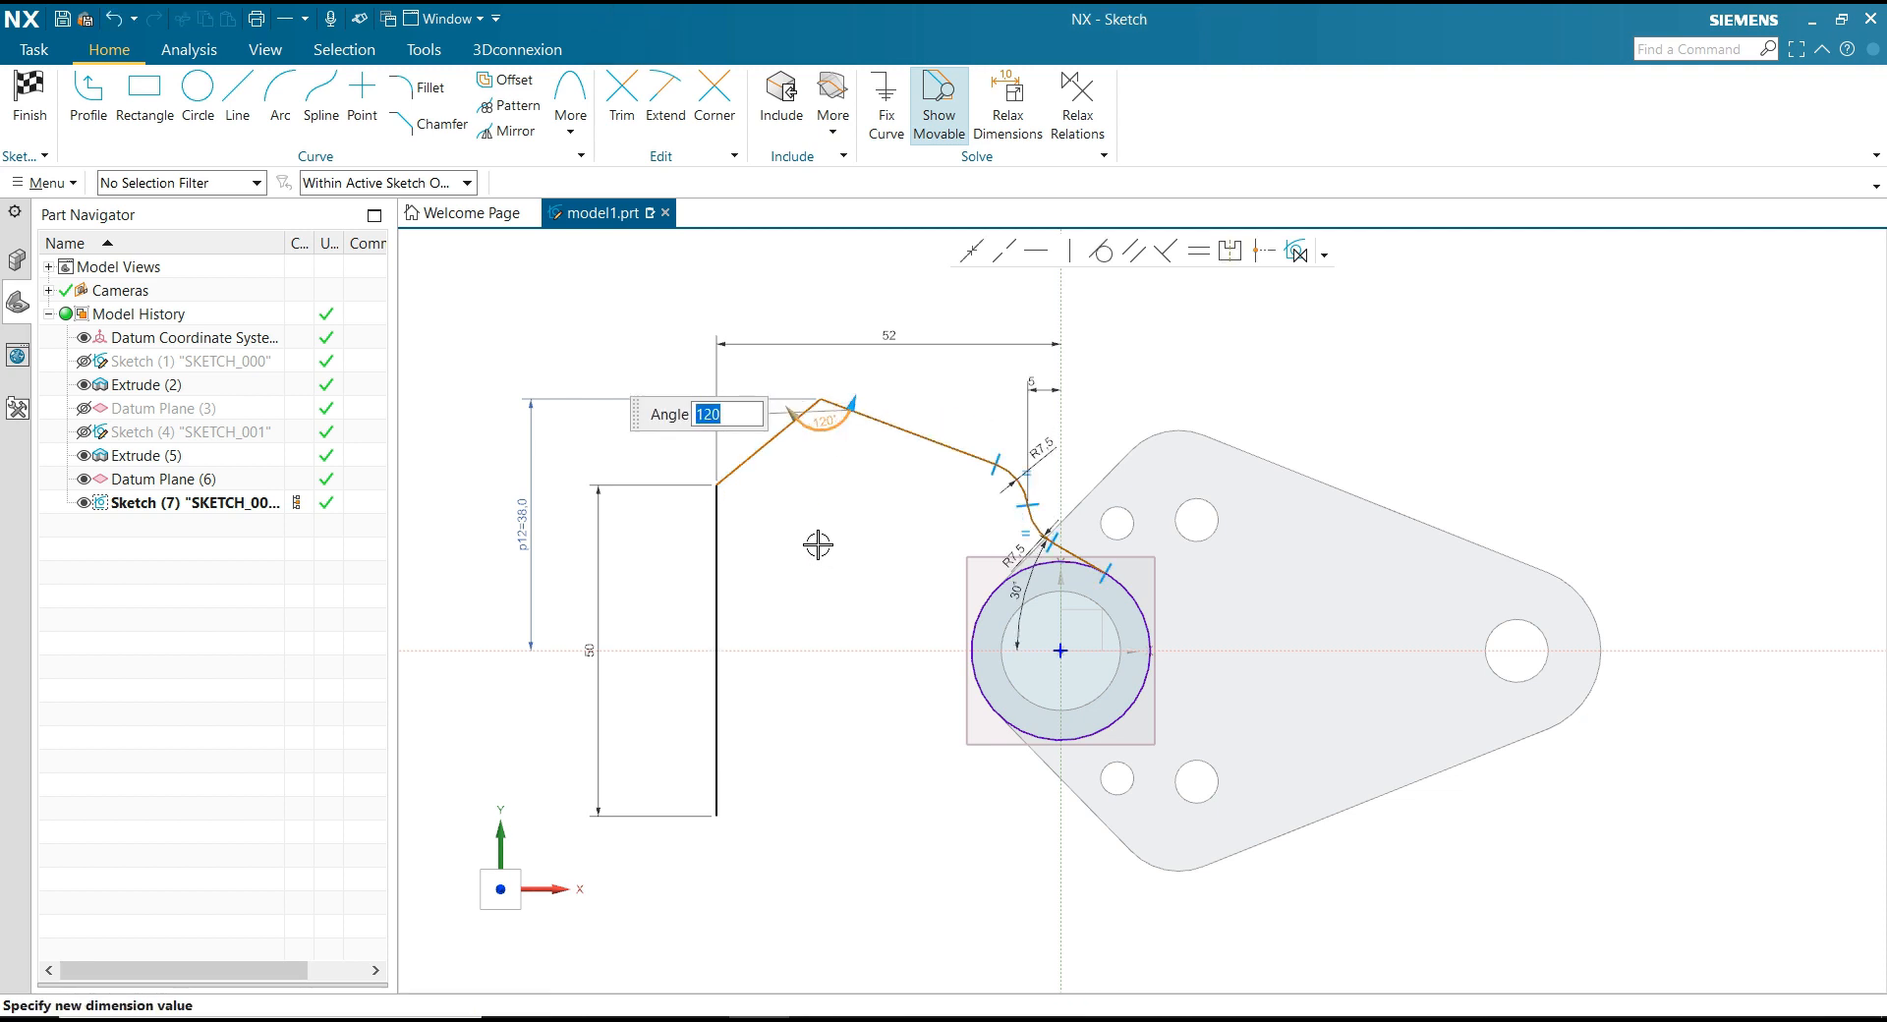
{"action": "left_click", "coordinate": [818, 545]}
Step: Set the angle between the vertical line and the adjoining sloping line to 115°
{"action": "left_click", "coordinate": [720, 529]}
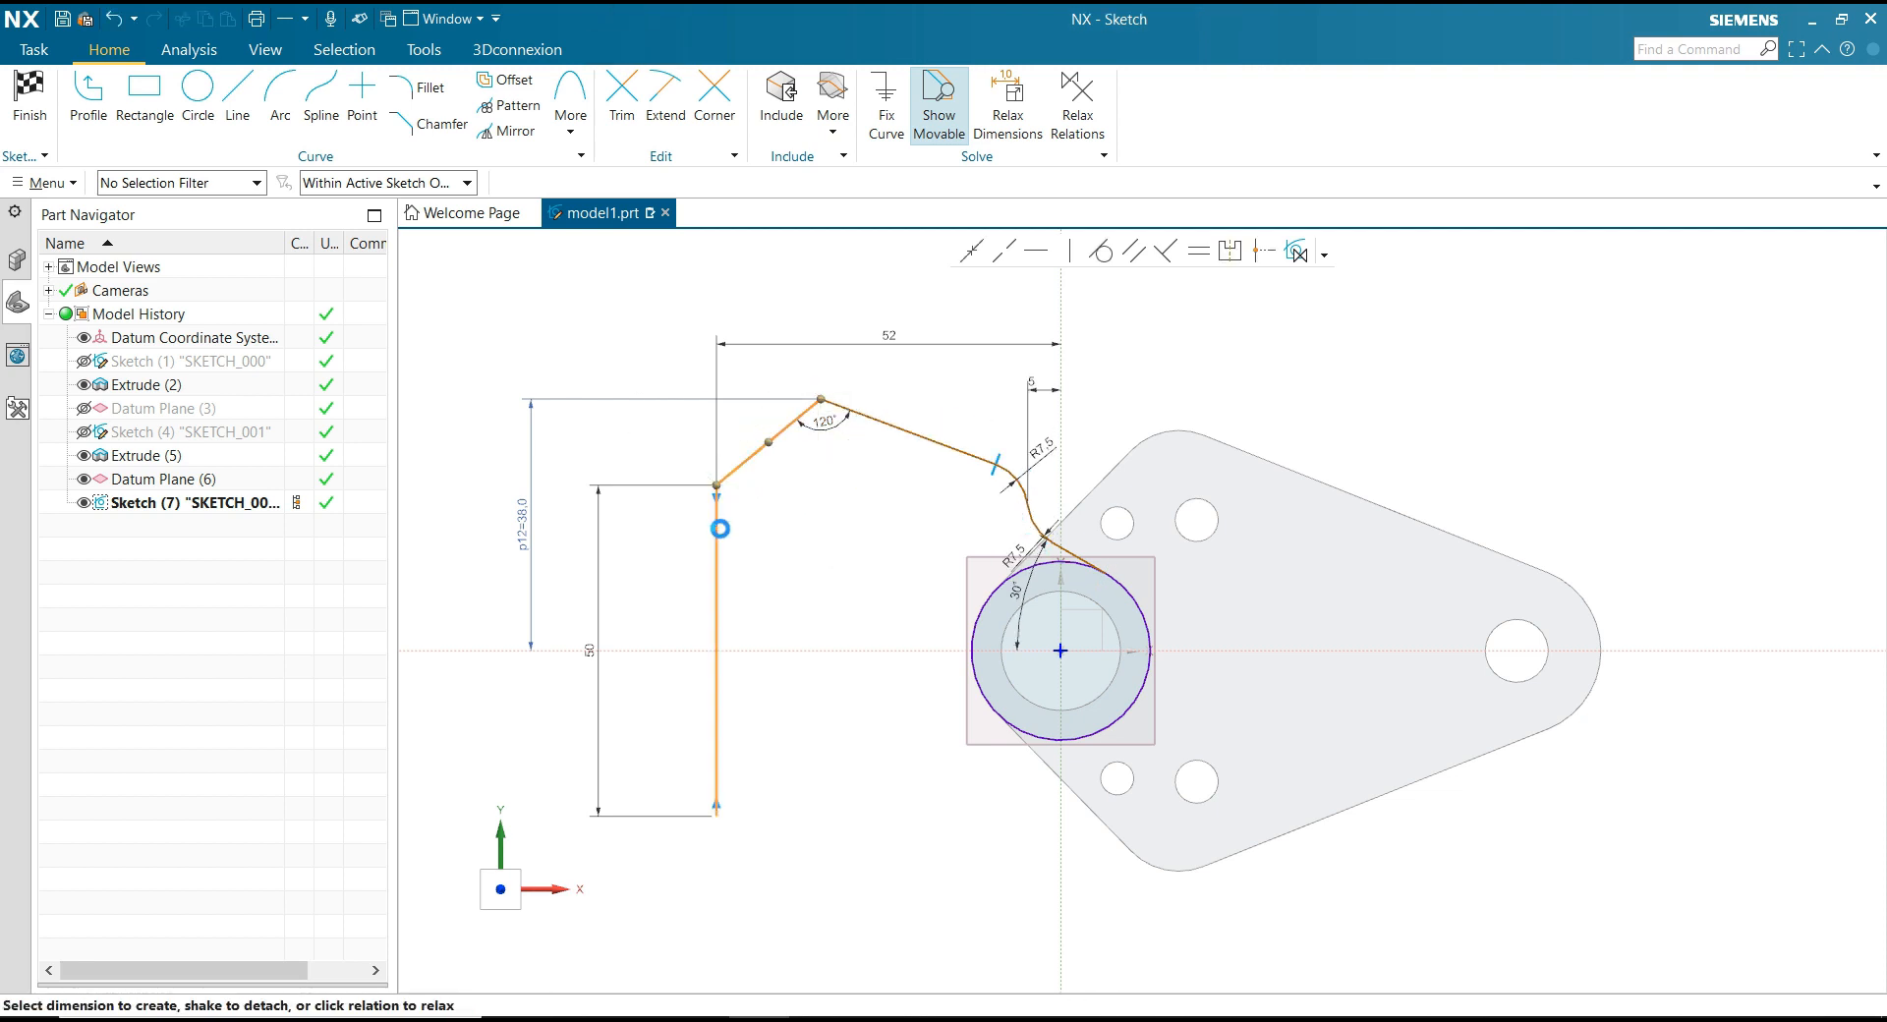
{"action": "left_click", "coordinate": [739, 502]}
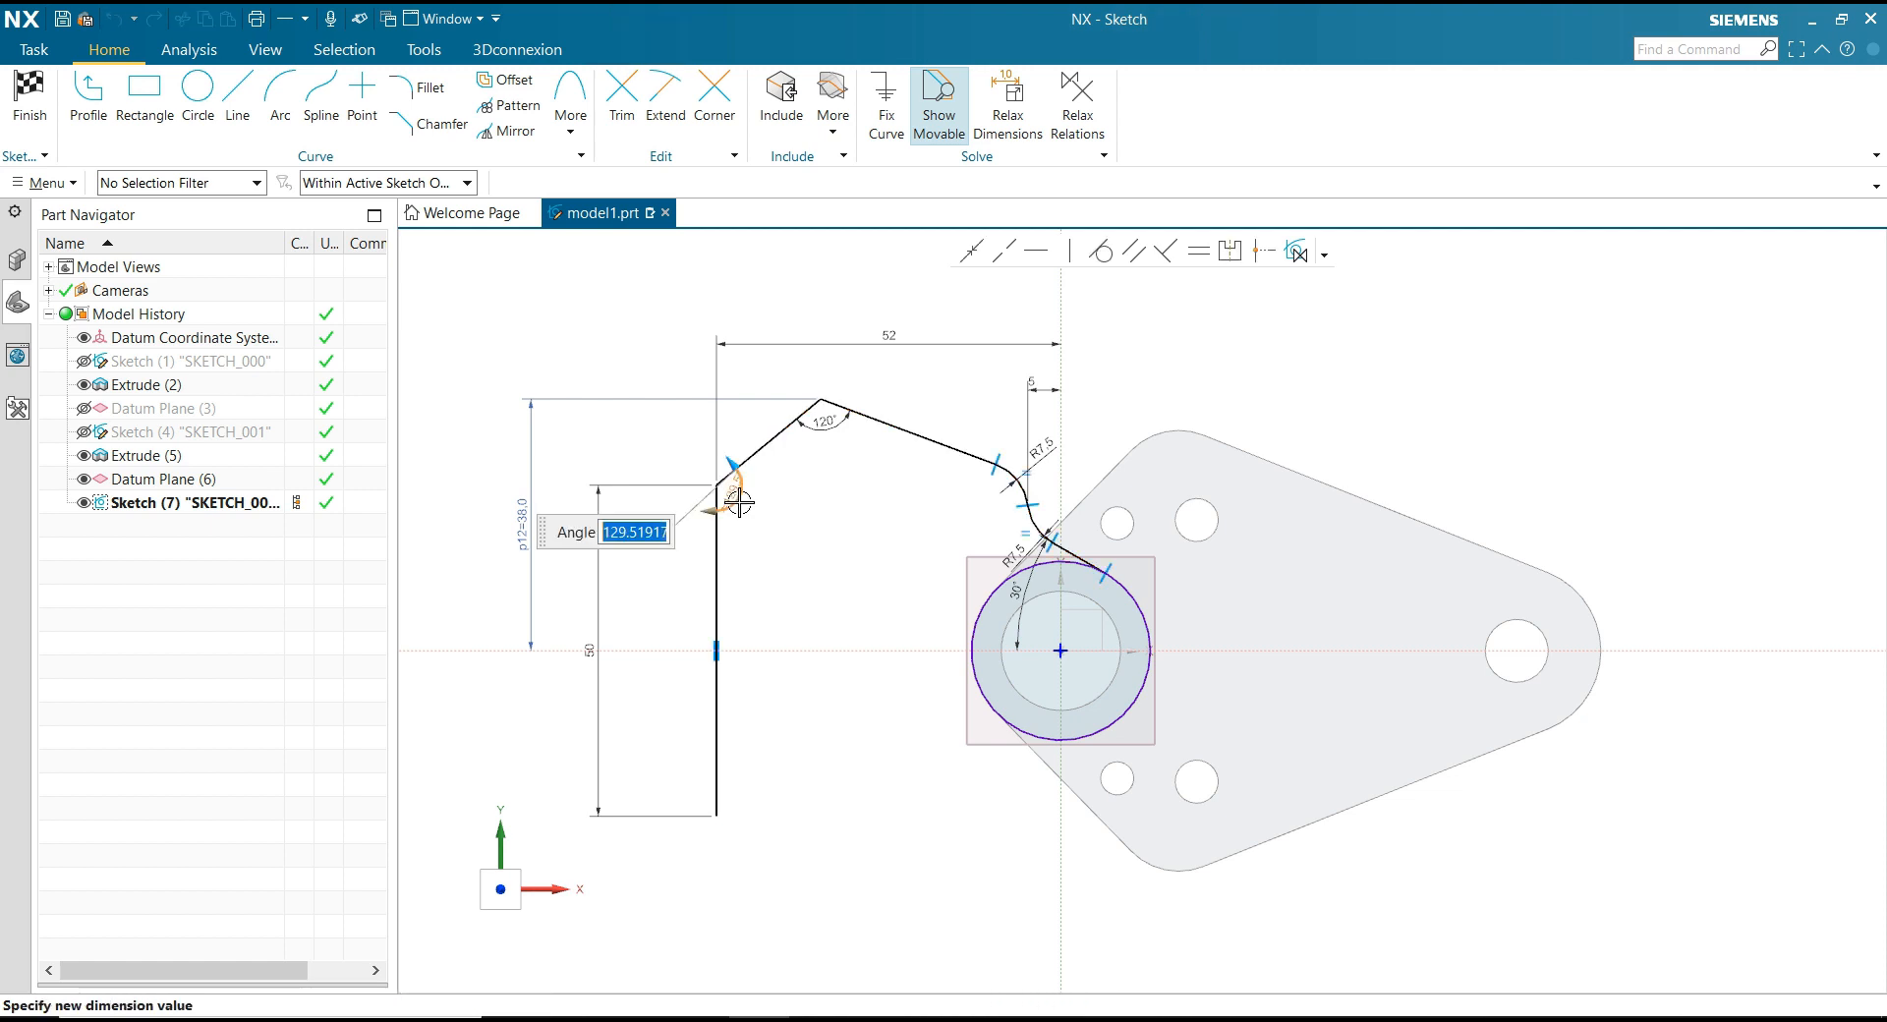
{"action": "key", "text": "Return"}
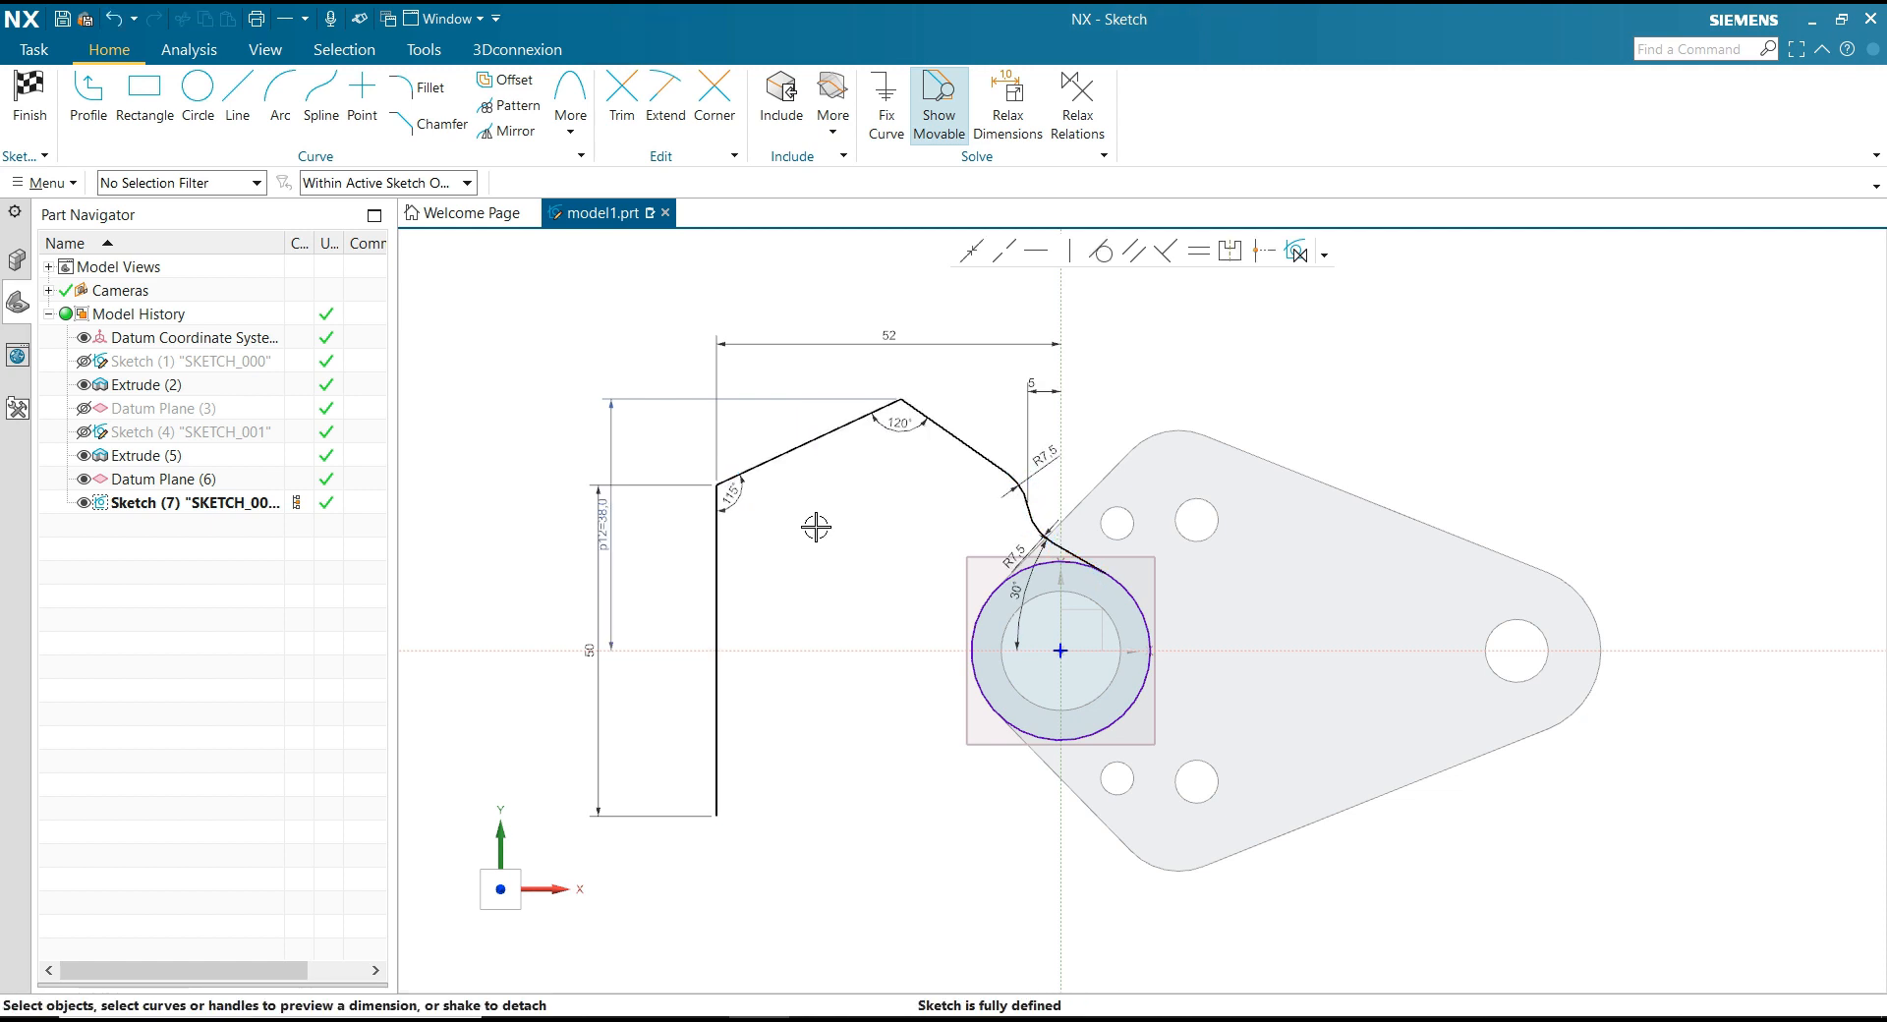
Step: Reposition the top corner's height dimension outside the 50 mm dimension so the two no longer overlap
{"action": "scroll", "coordinate": [818, 526], "scroll_direction": "up", "scroll_amount": 1}
{"action": "scroll", "coordinate": [991, 460], "scroll_direction": "down", "scroll_amount": 2}
{"action": "scroll", "coordinate": [902, 540], "scroll_direction": "up", "scroll_amount": 2}
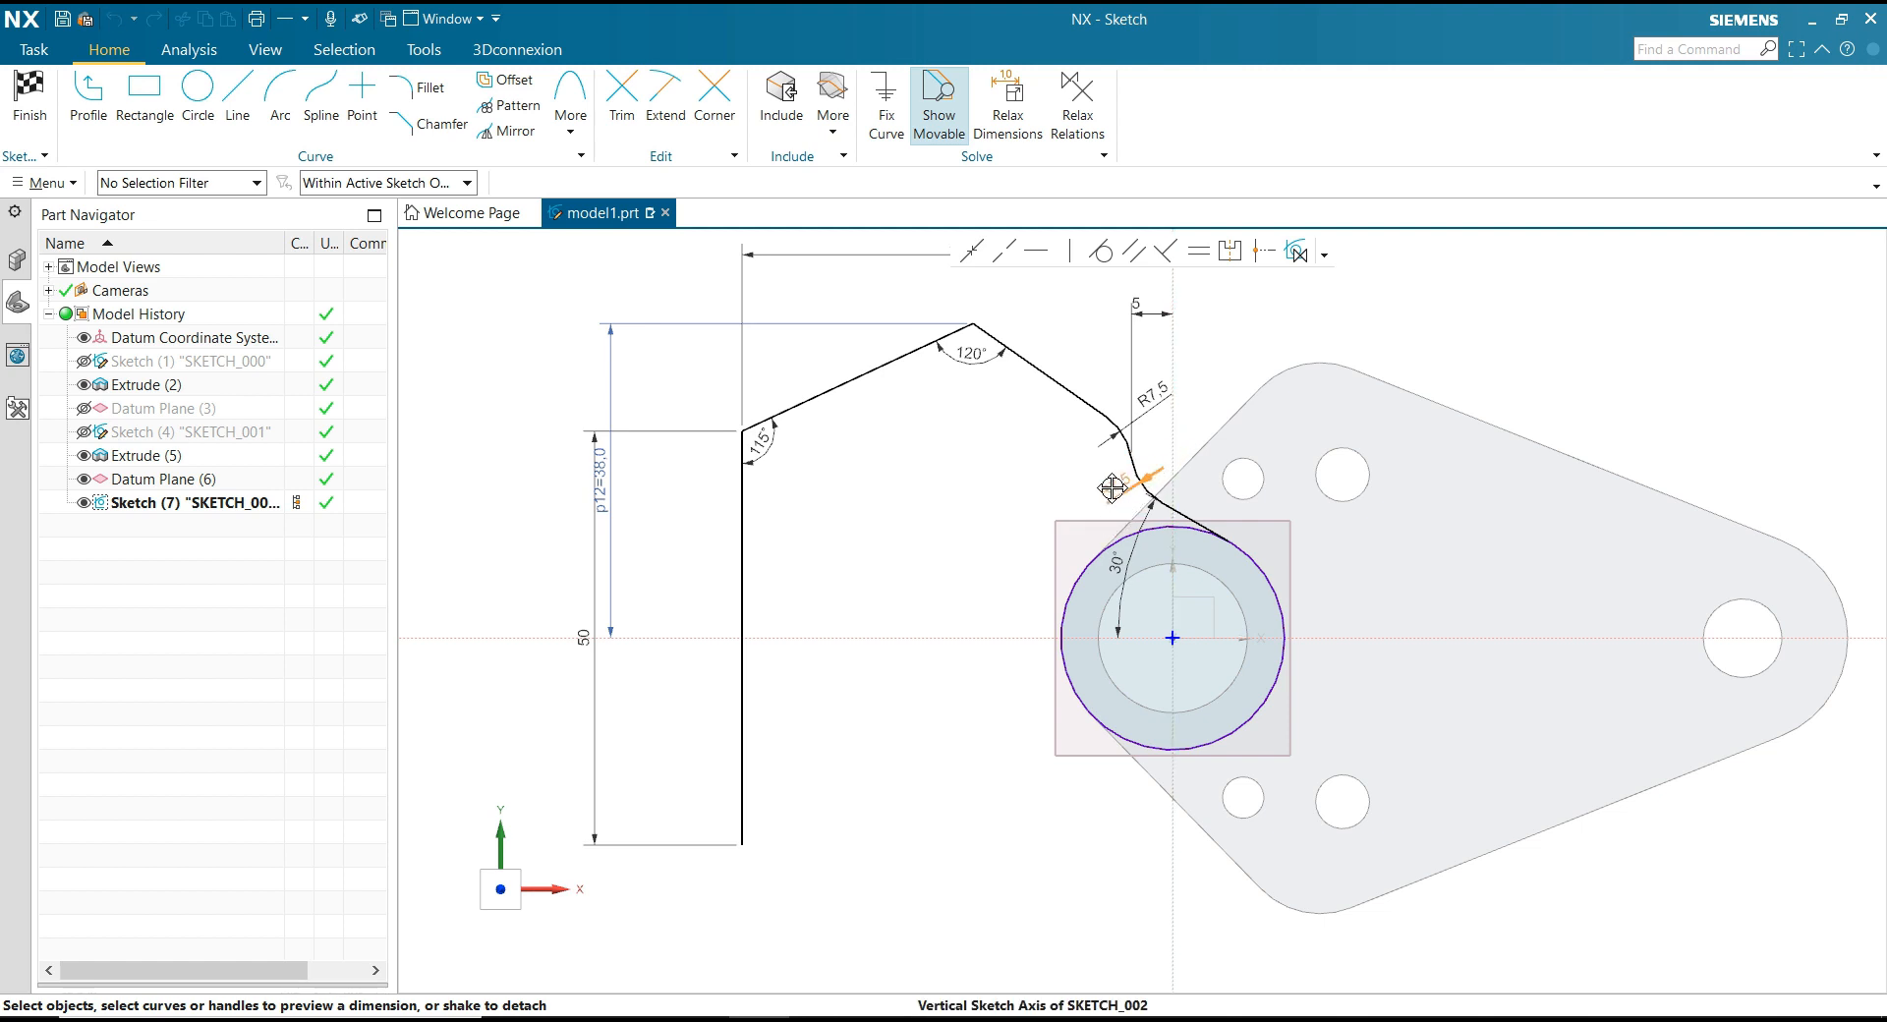
{"action": "scroll", "coordinate": [993, 561], "scroll_direction": "down", "scroll_amount": 2}
{"action": "scroll", "coordinate": [970, 425], "scroll_direction": "up", "scroll_amount": 1}
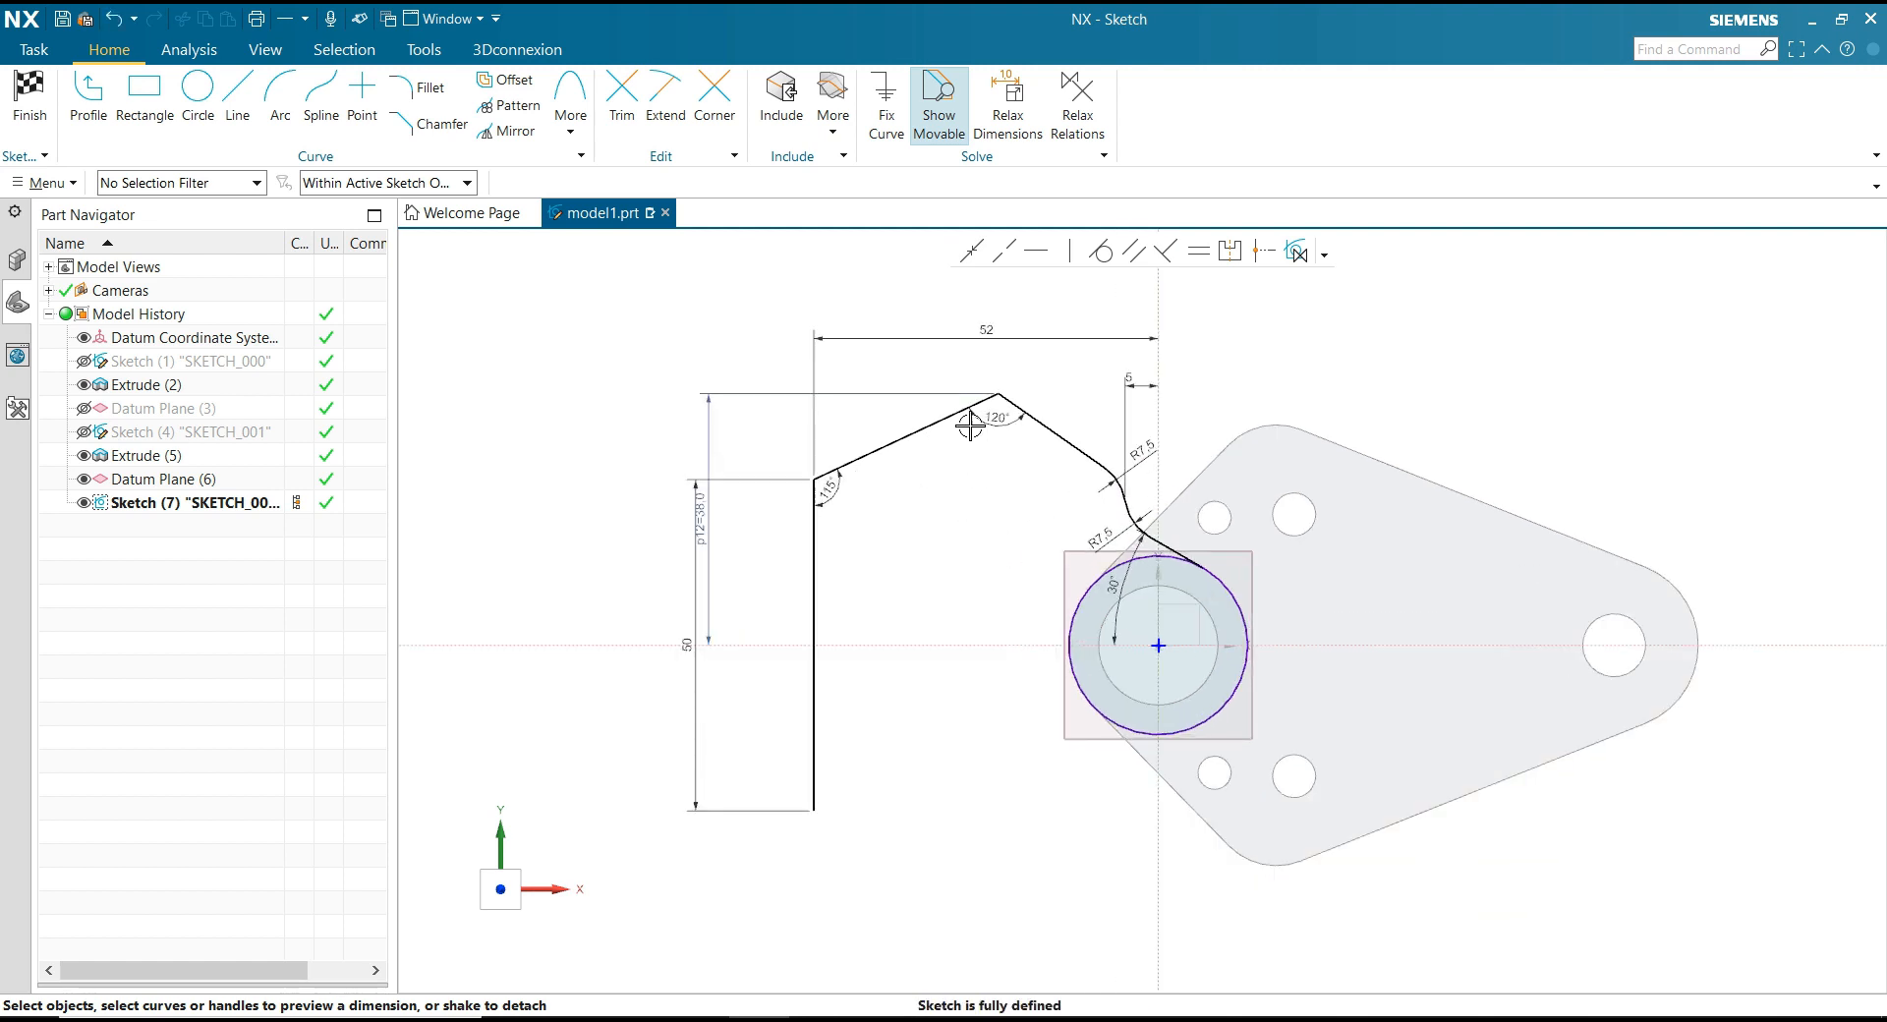
{"action": "scroll", "coordinate": [880, 460], "scroll_direction": "down", "scroll_amount": 1}
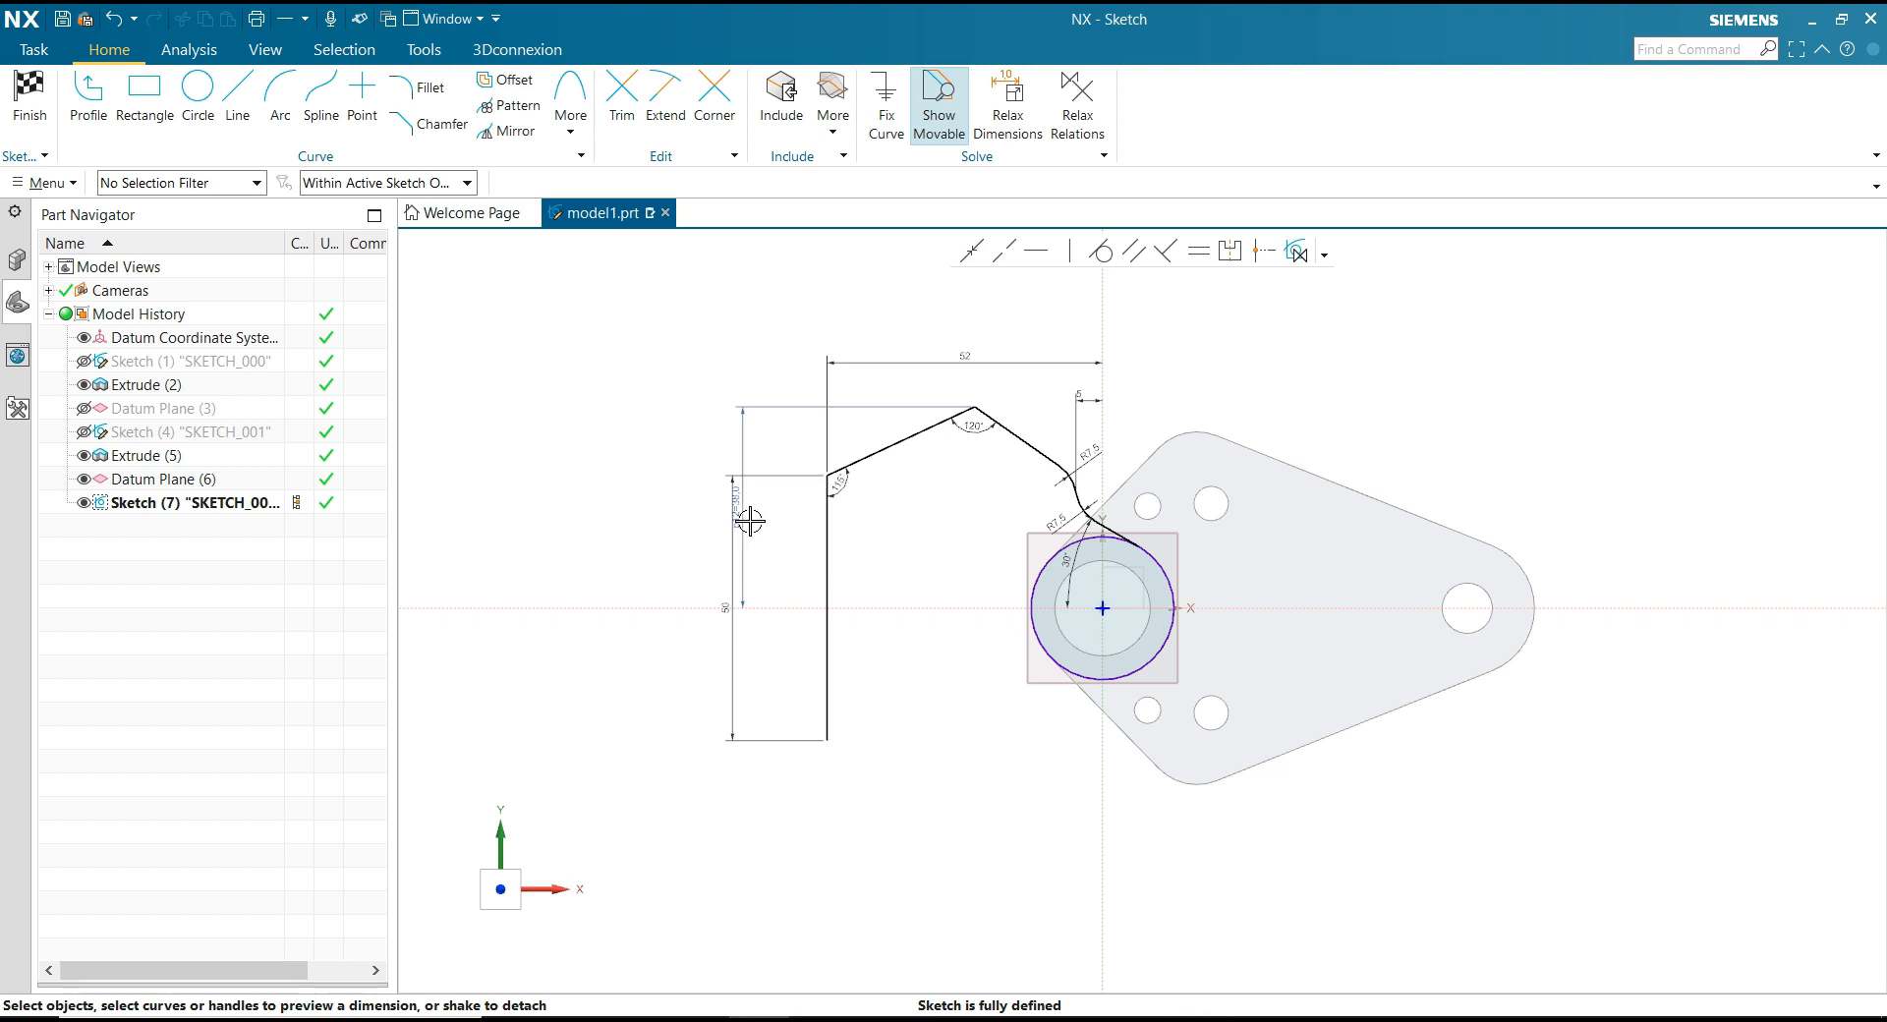
{"action": "left_click_drag", "start_coordinate": [750, 520], "coordinate": [687, 522]}
Step: Mirror the profile's five upper lines and arcs, excluding the vertical line, about the horizontal sketch axis to close the outline
{"action": "scroll", "coordinate": [930, 526], "scroll_direction": "up", "scroll_amount": 1}
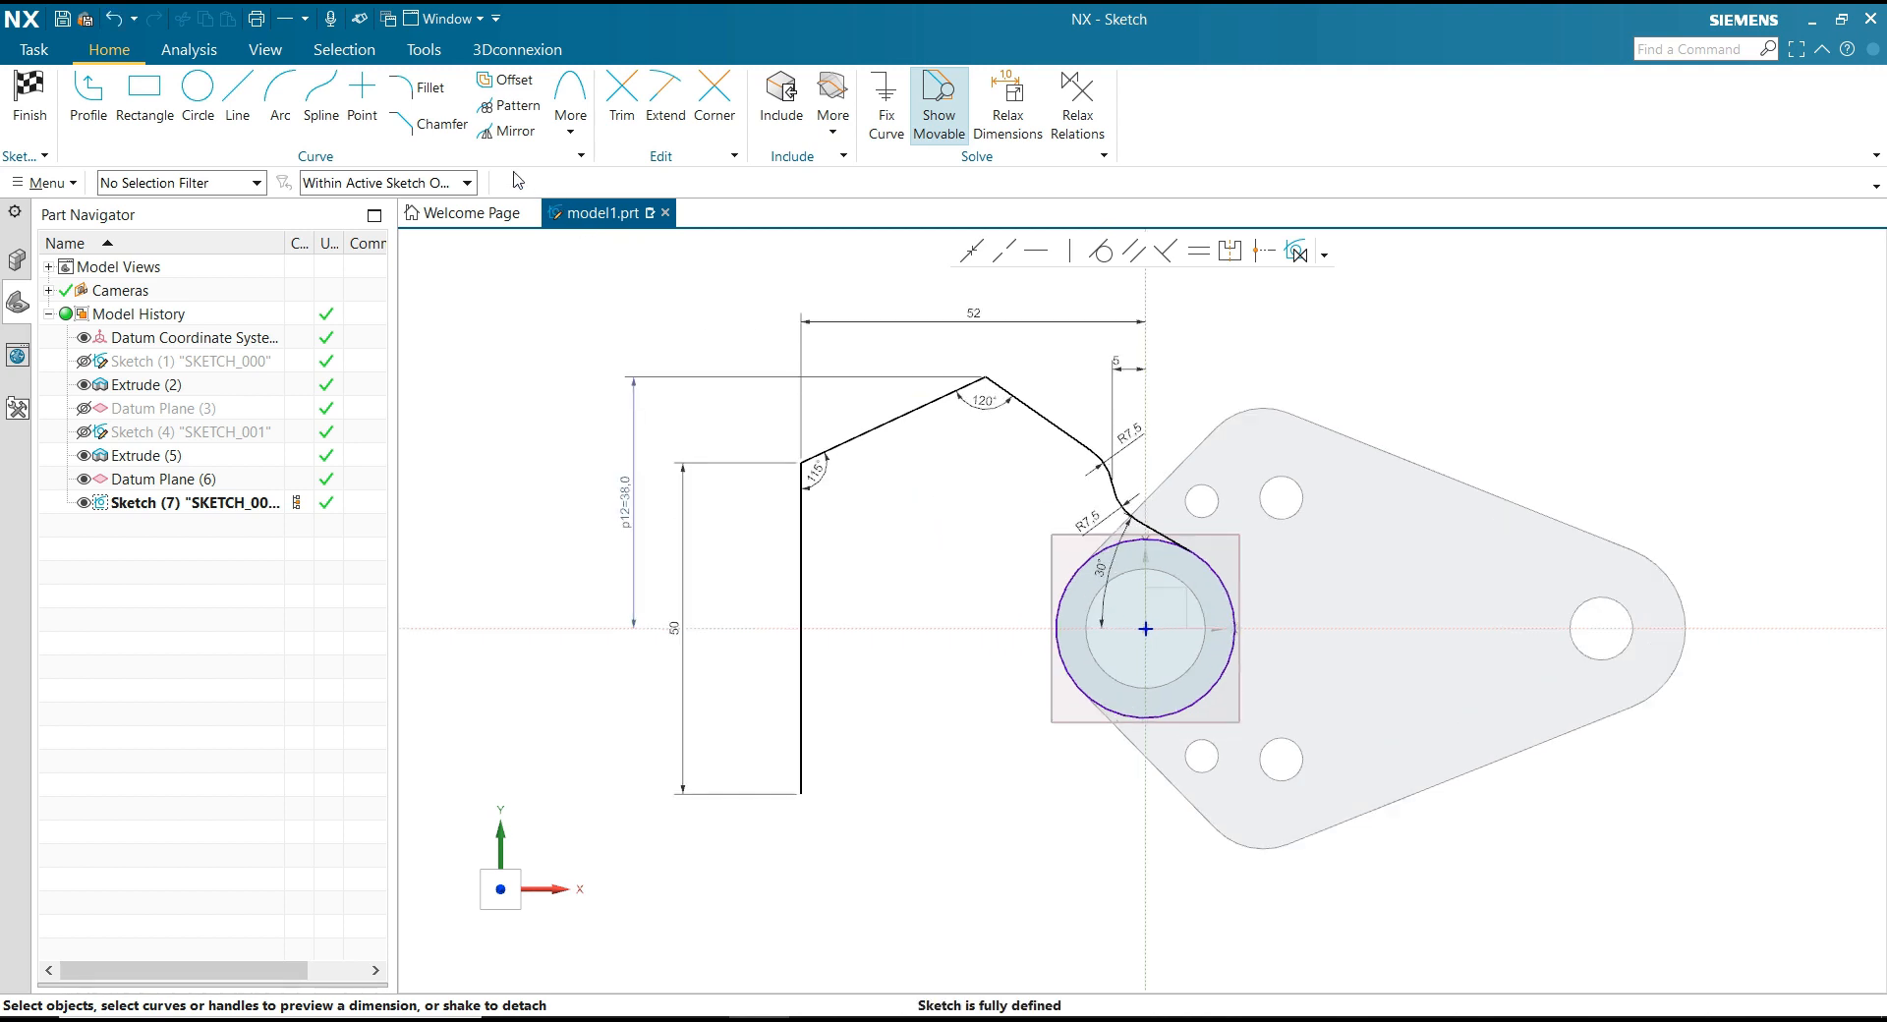
{"action": "left_click", "coordinate": [506, 134]}
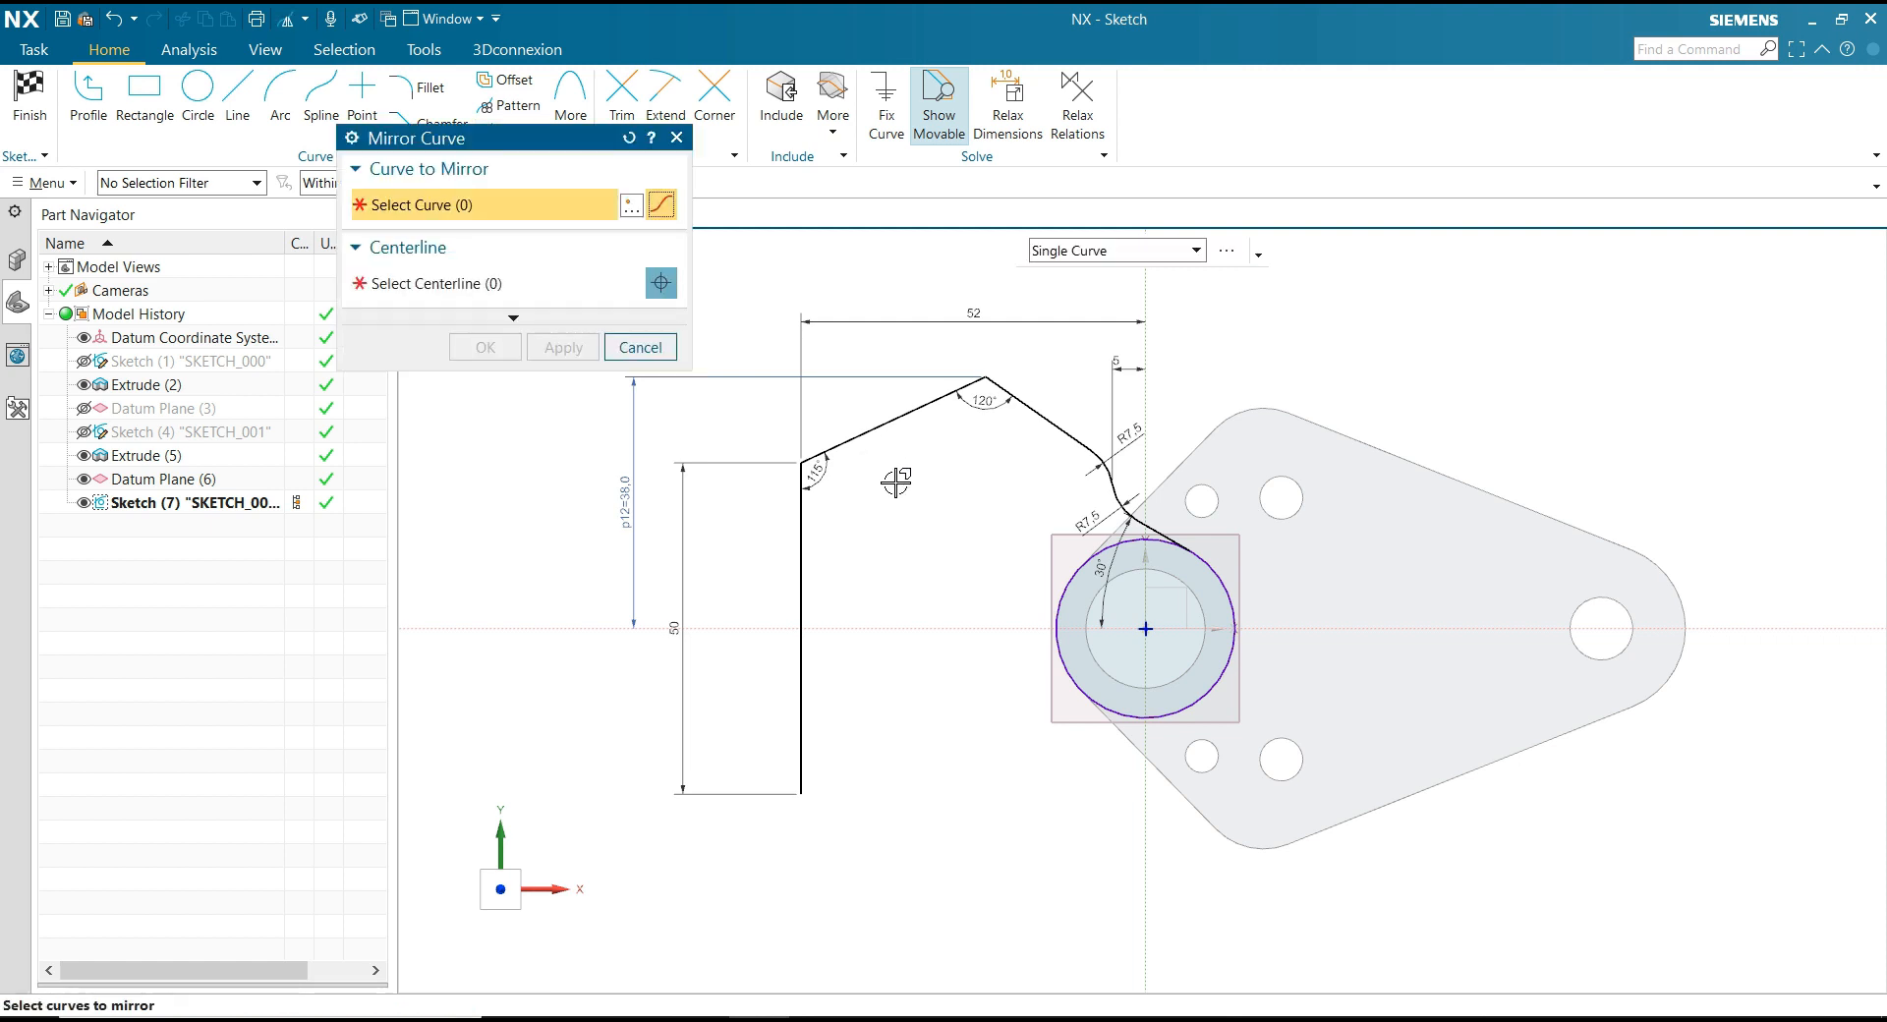
{"action": "left_click", "coordinate": [851, 441]}
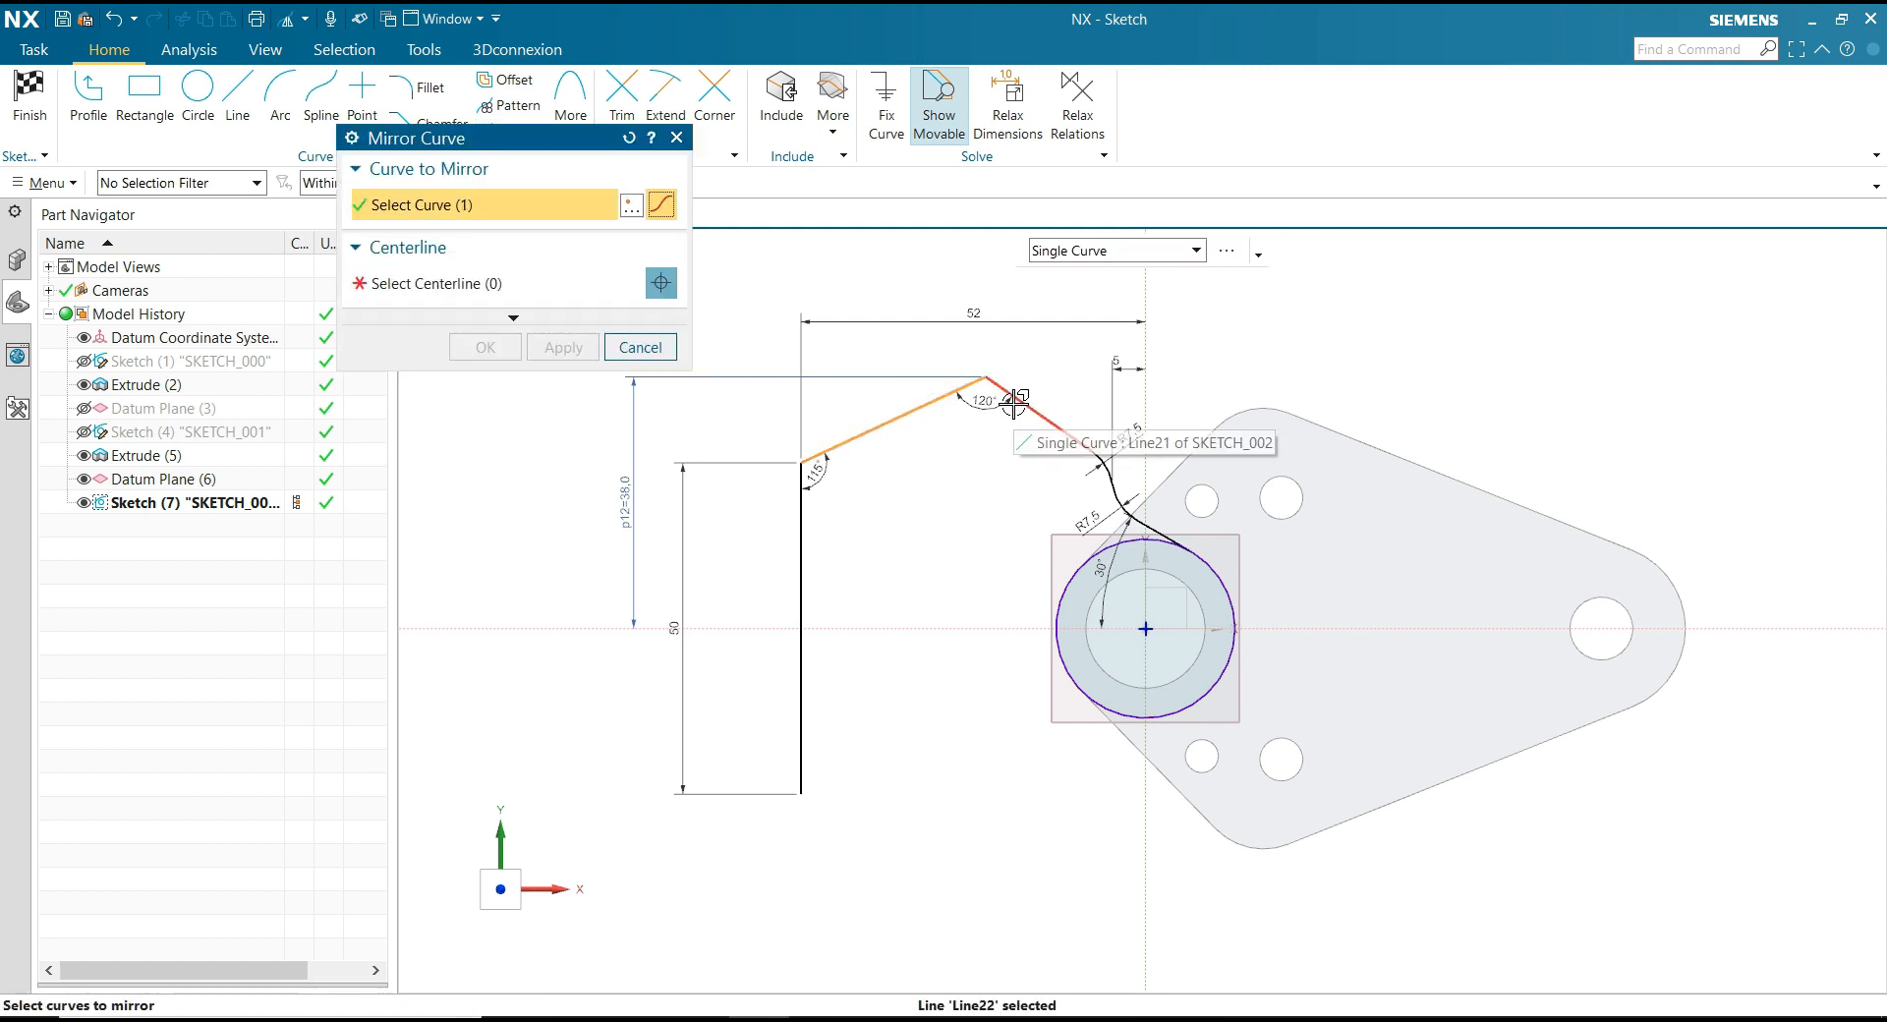
{"action": "left_click", "coordinate": [1077, 445]}
{"action": "scroll", "coordinate": [1086, 445], "scroll_direction": "up", "scroll_amount": 2}
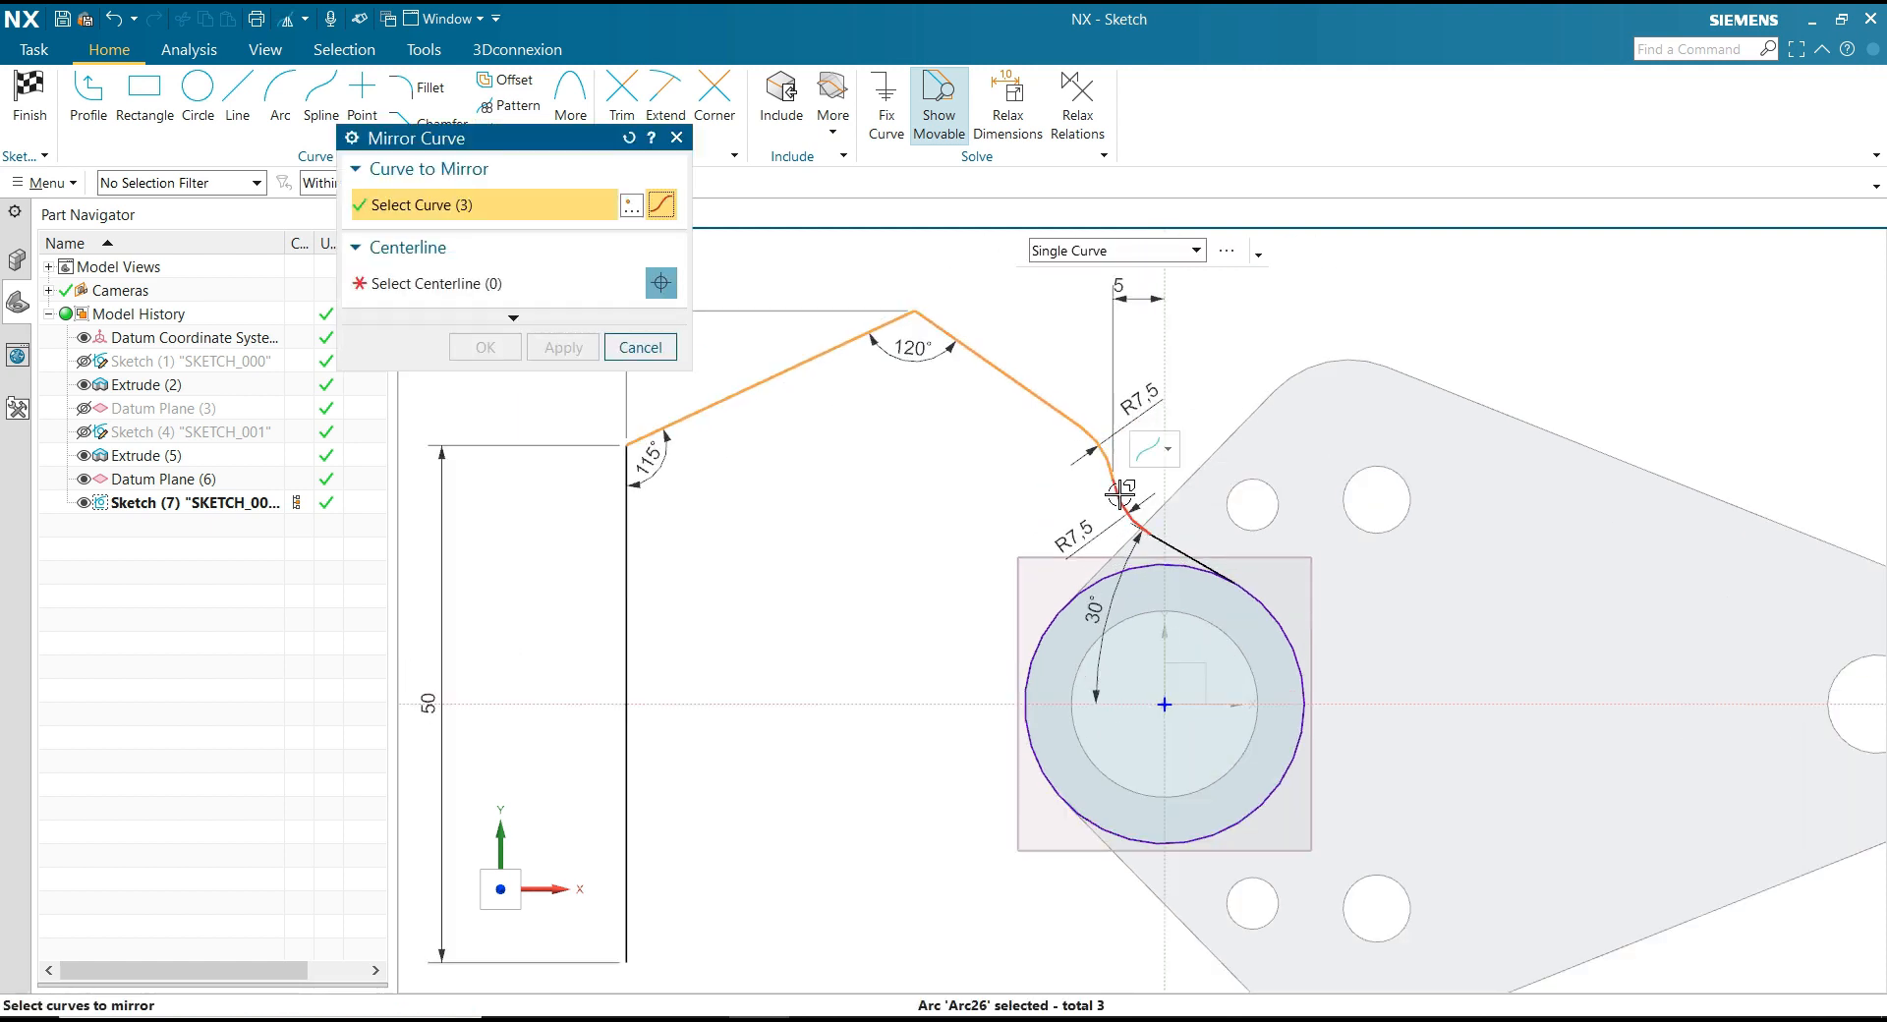
{"action": "left_click", "coordinate": [1120, 494]}
{"action": "left_click", "coordinate": [1188, 556]}
{"action": "scroll", "coordinate": [1056, 481], "scroll_direction": "down", "scroll_amount": 2}
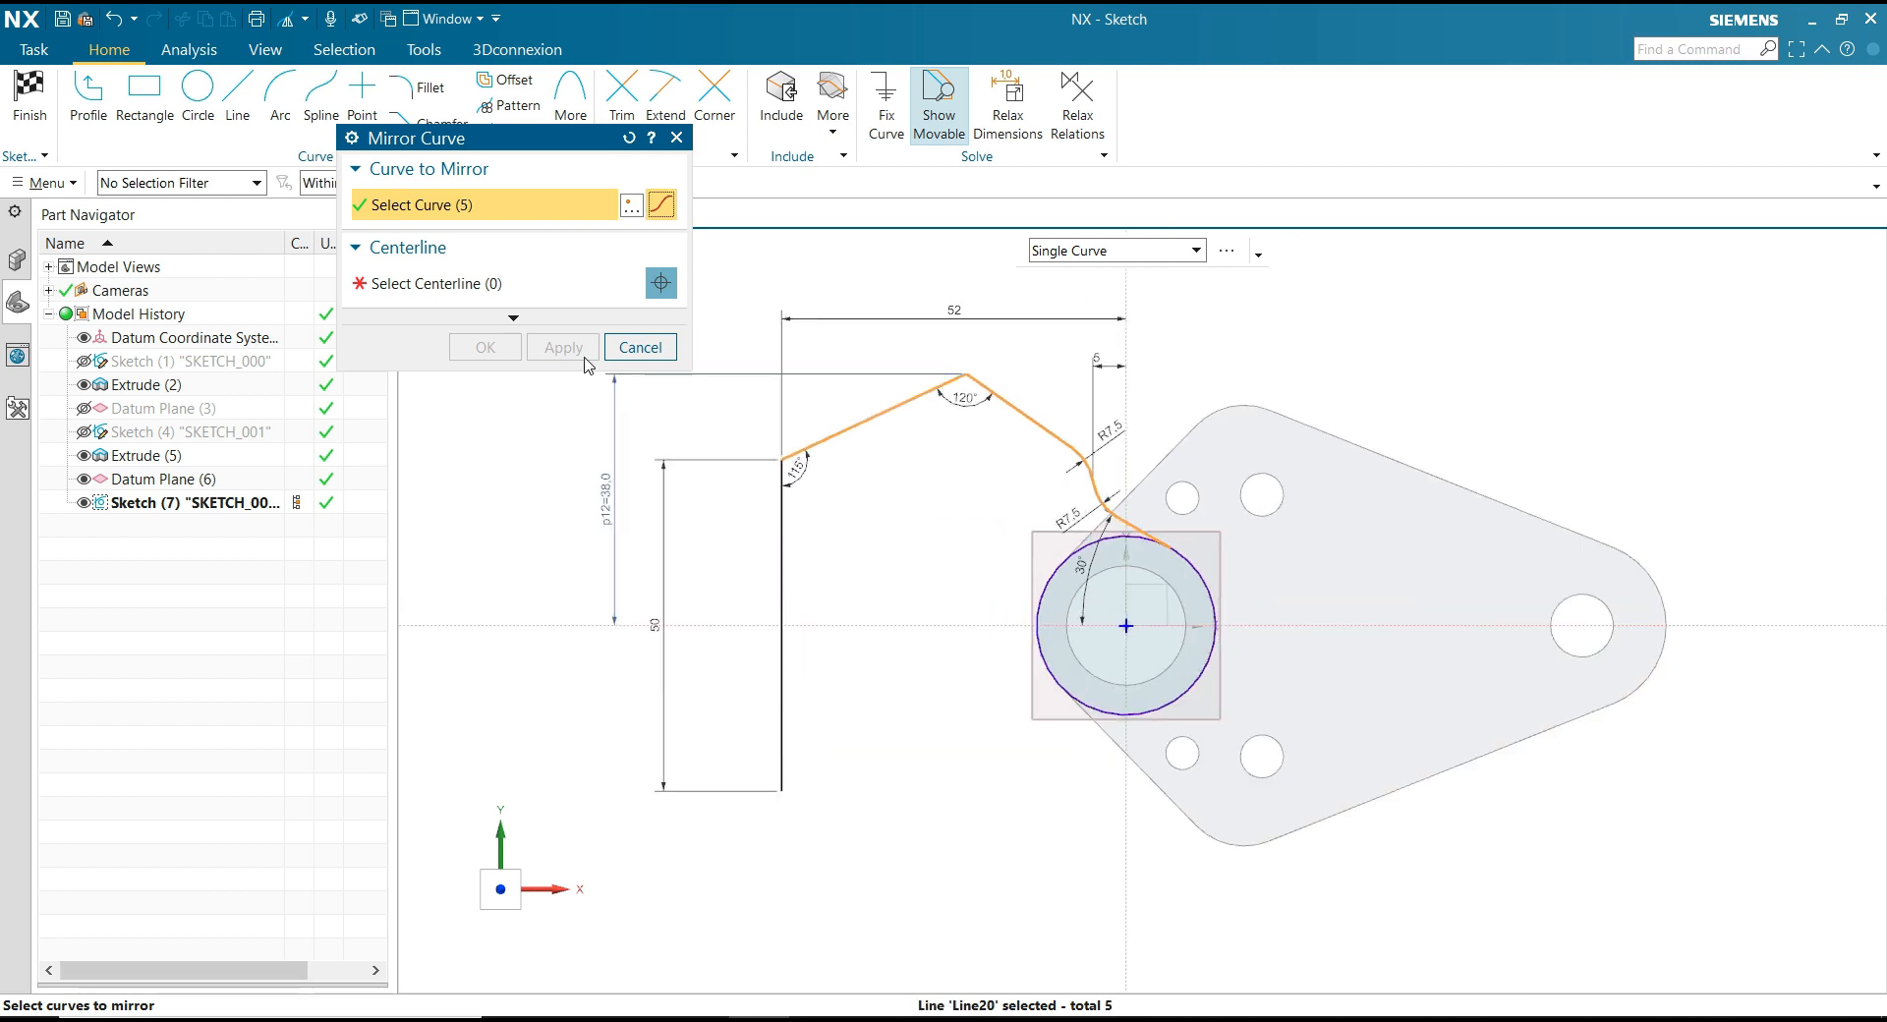
{"action": "left_click", "coordinate": [439, 291]}
{"action": "left_click", "coordinate": [948, 625]}
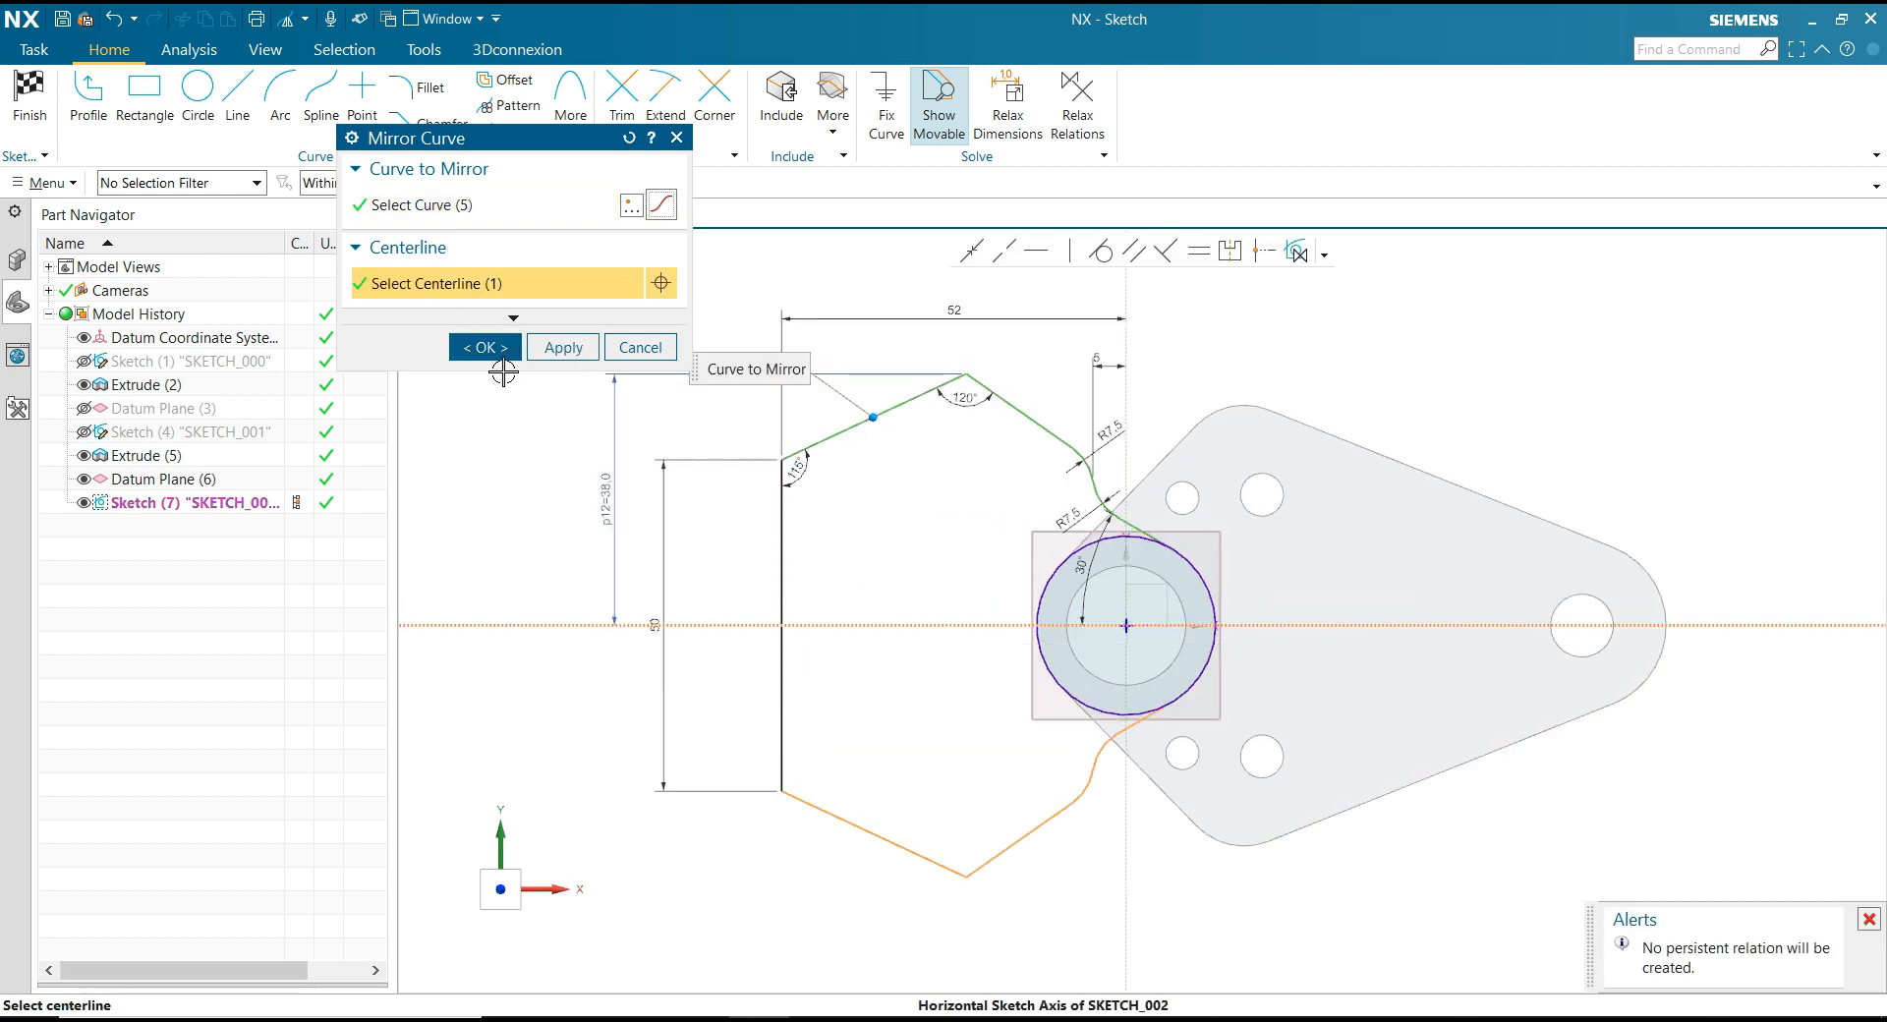
{"action": "left_click", "coordinate": [497, 352]}
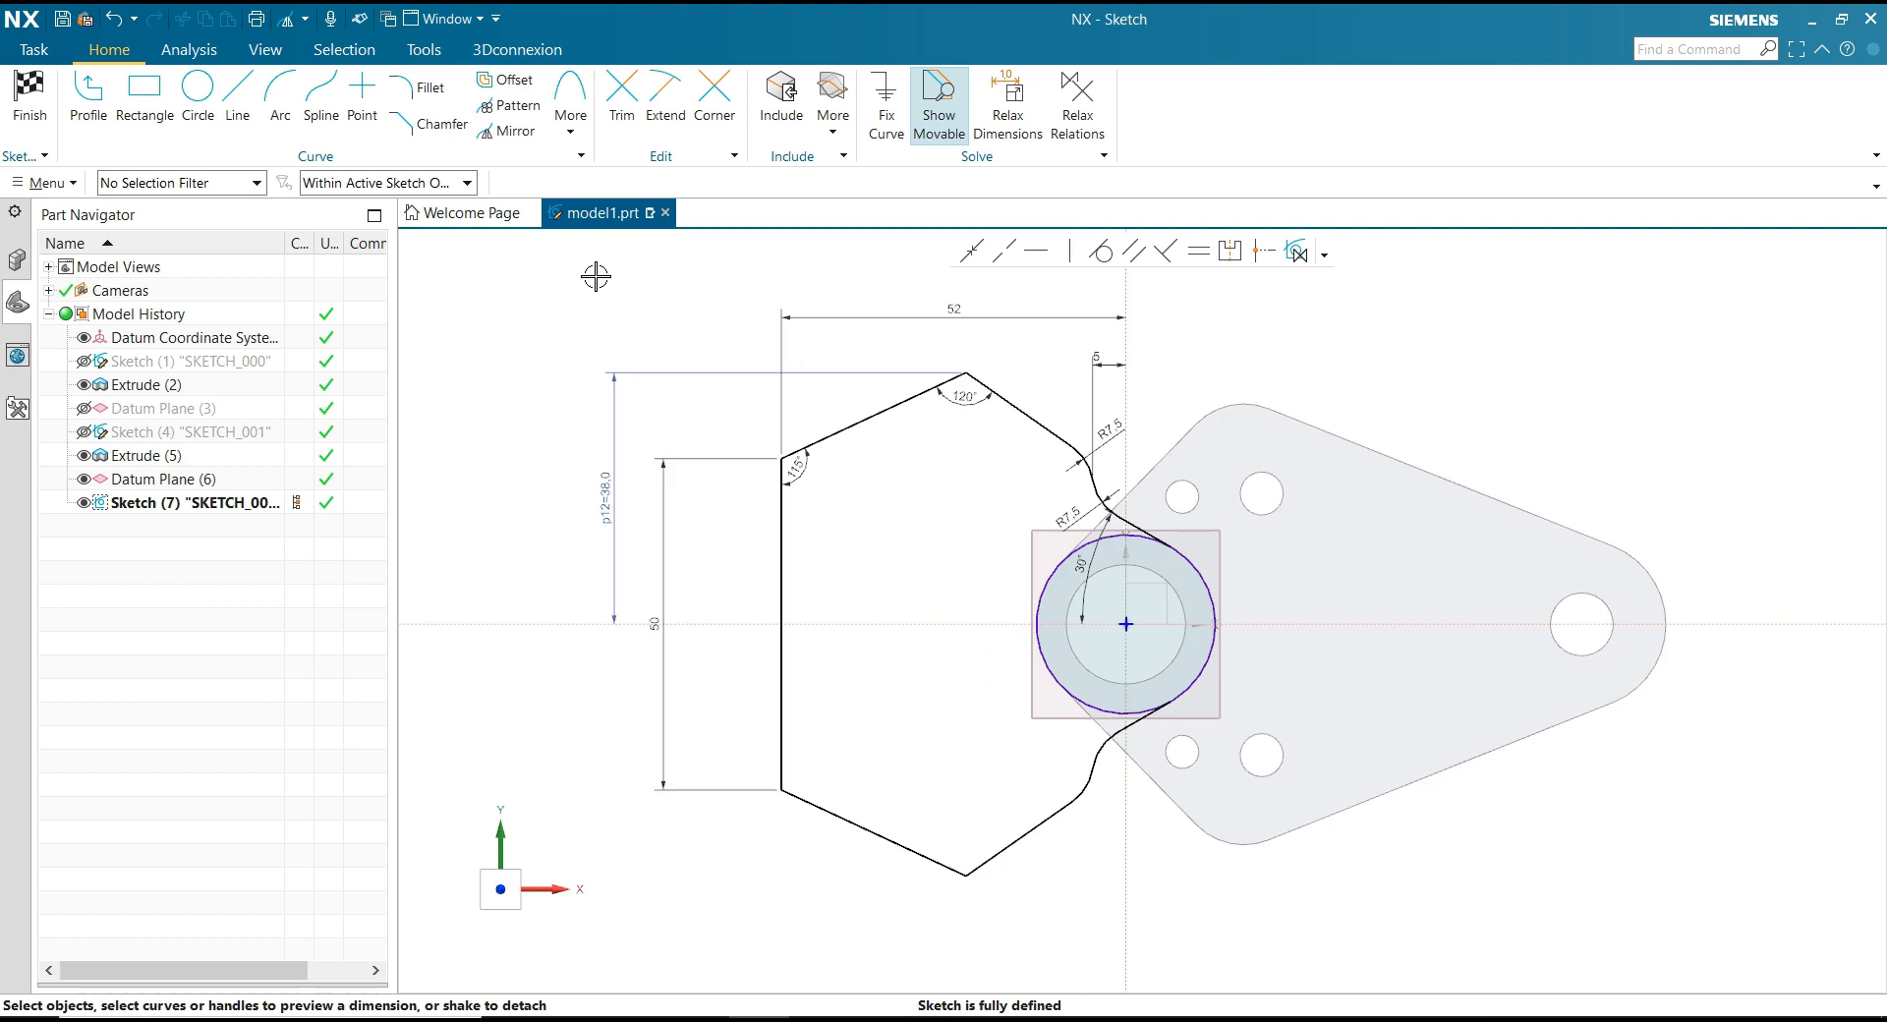
Step: Fillet the outline's top and bottom corners with radius 7.3 mm and both ends of the vertical line with radius 7 mm
{"action": "left_click", "coordinate": [417, 88]}
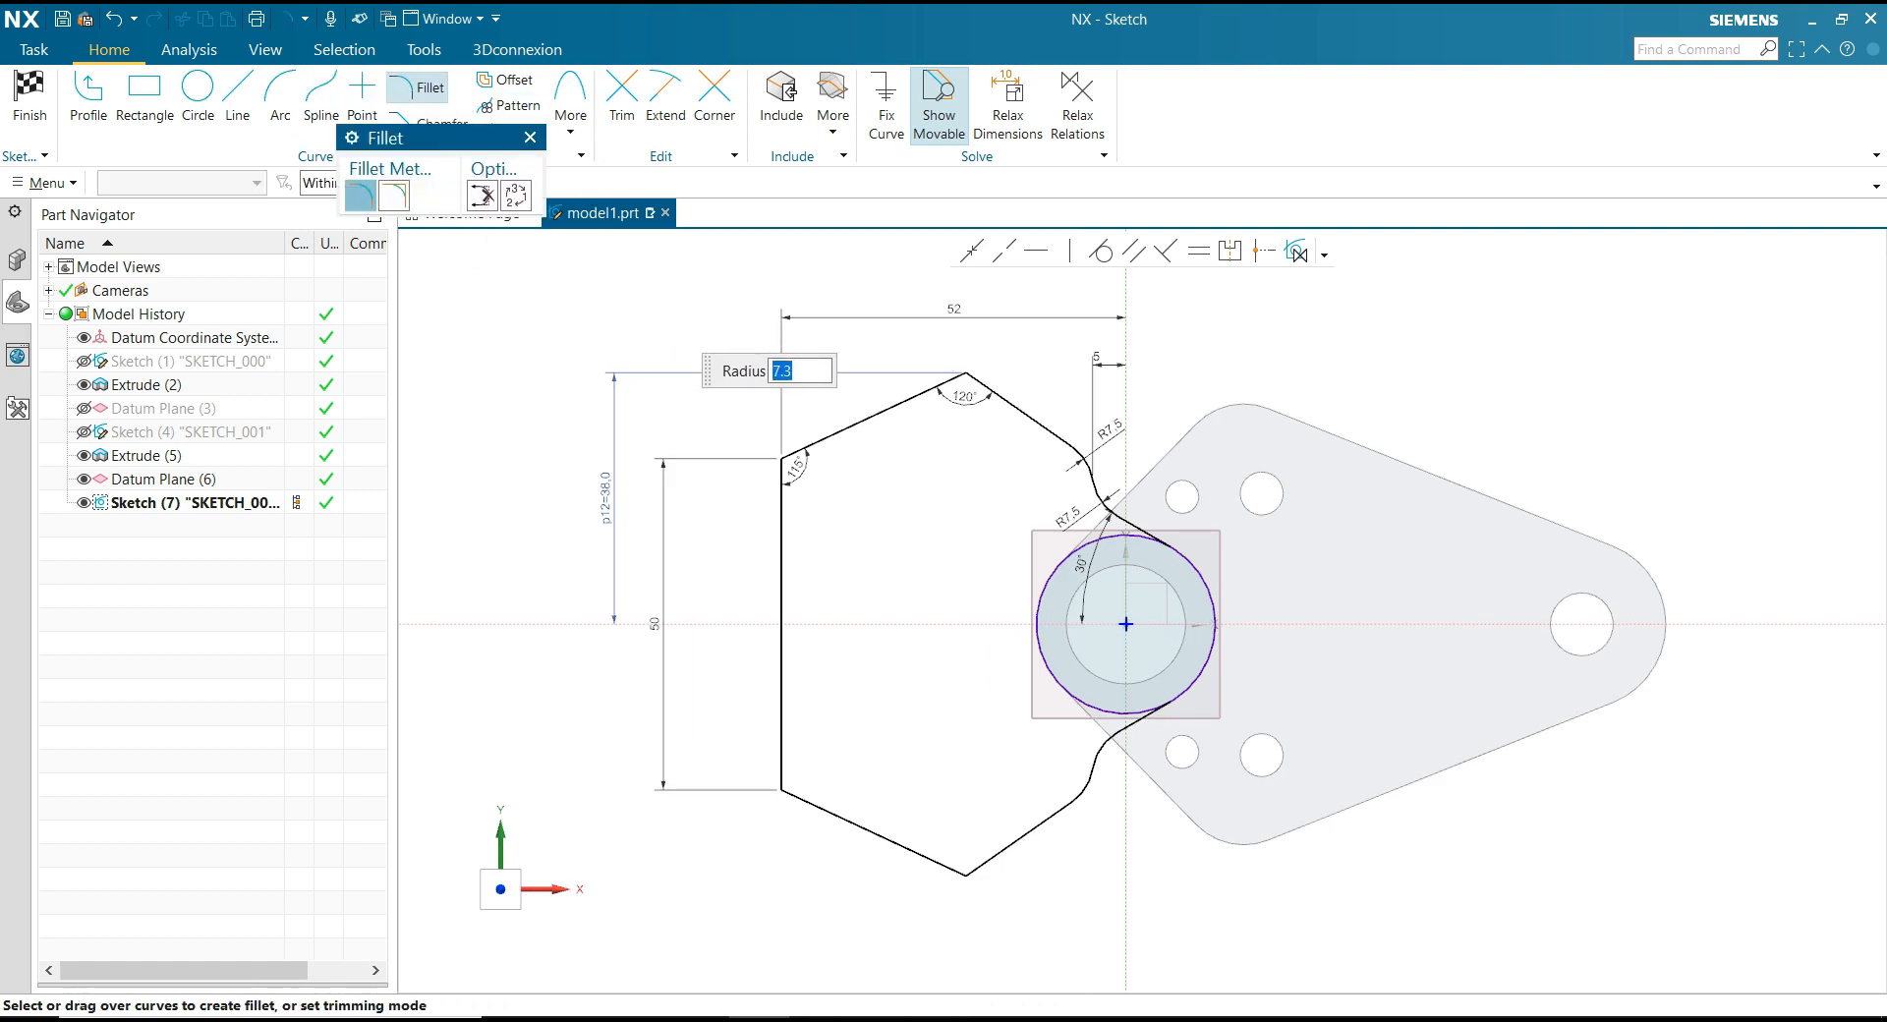
{"action": "left_click", "coordinate": [958, 393]}
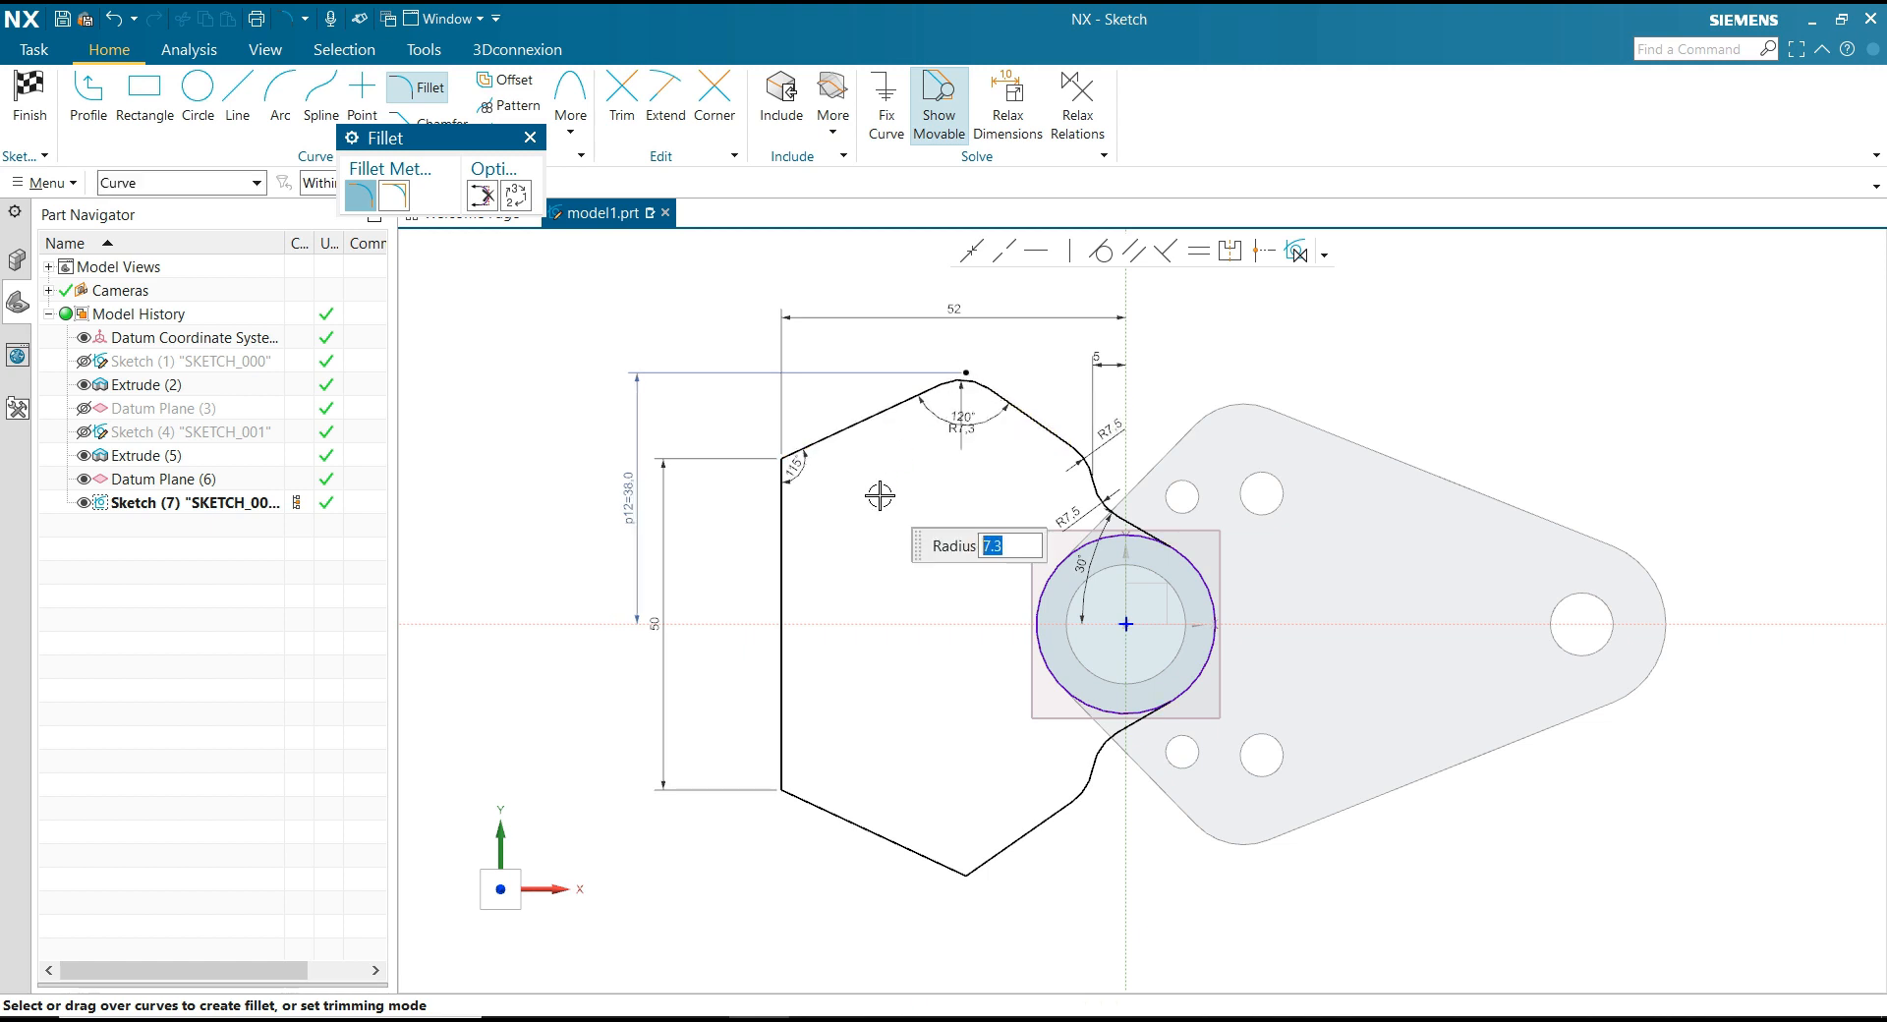
{"action": "left_click", "coordinate": [786, 457]}
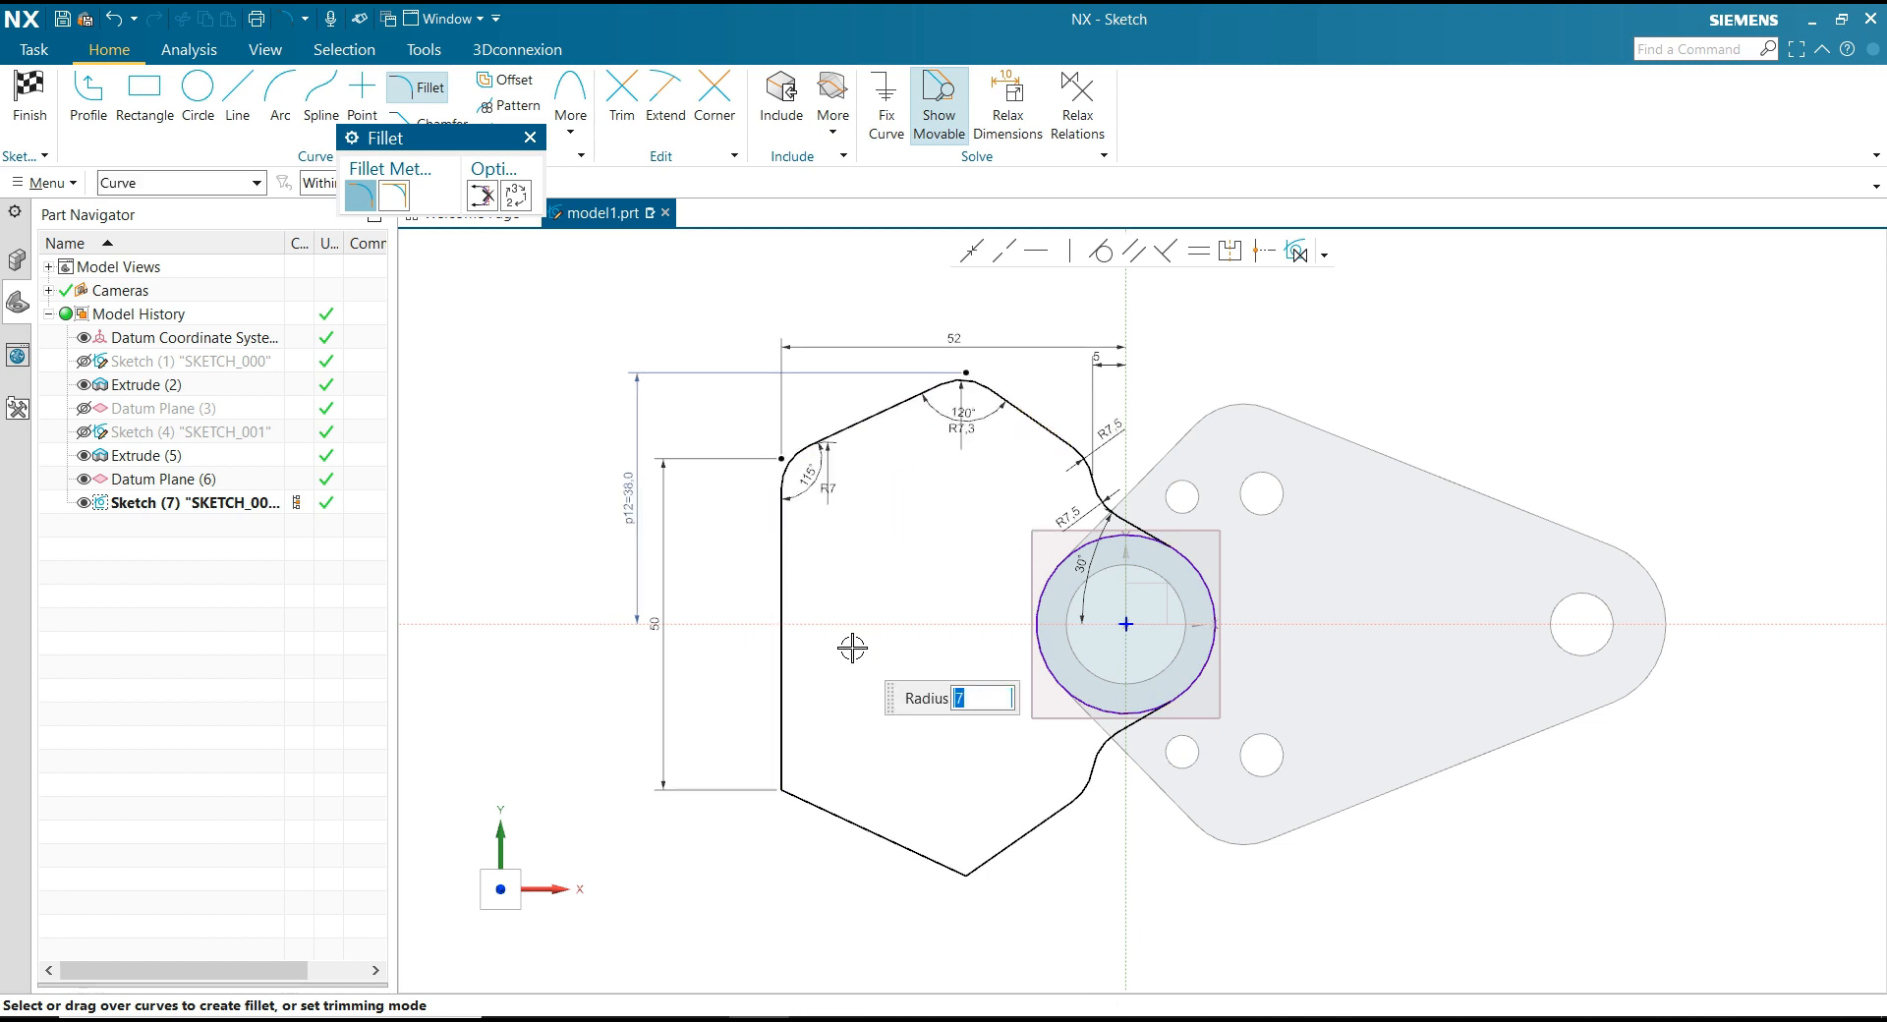
{"action": "left_click", "coordinate": [785, 789]}
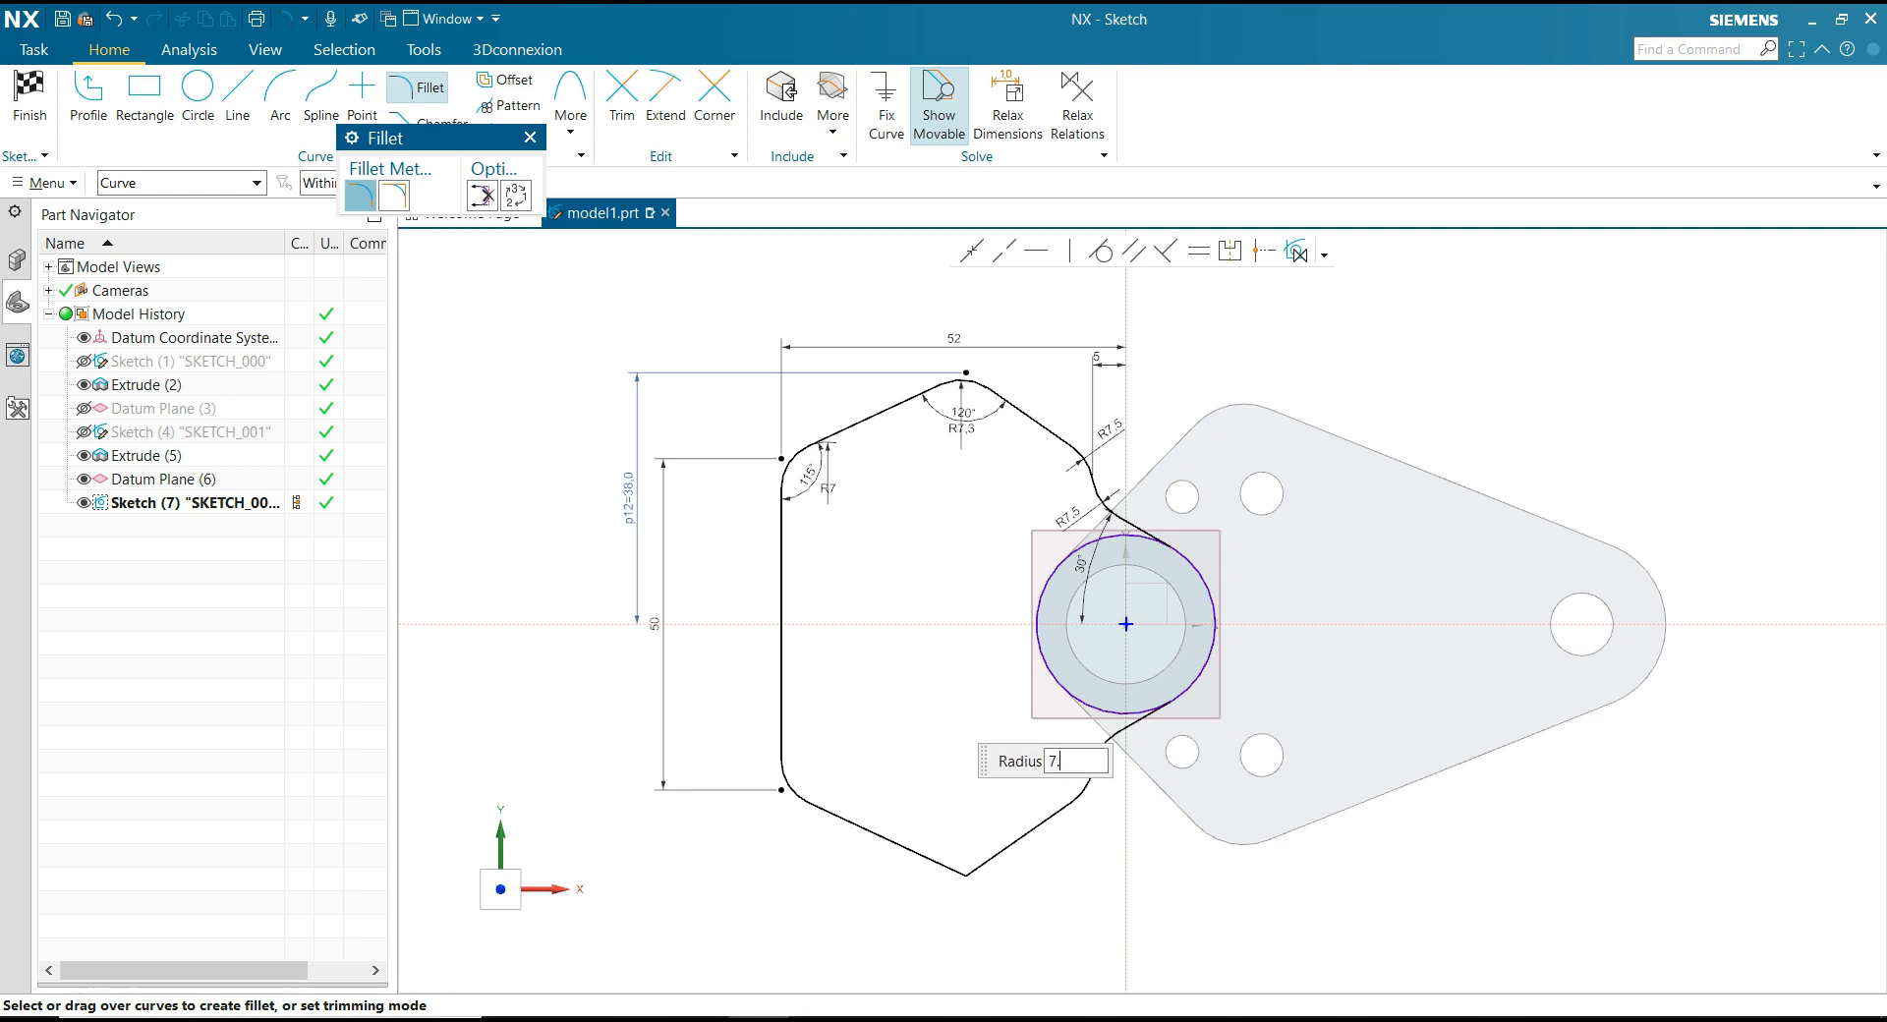
{"action": "left_click", "coordinate": [964, 867]}
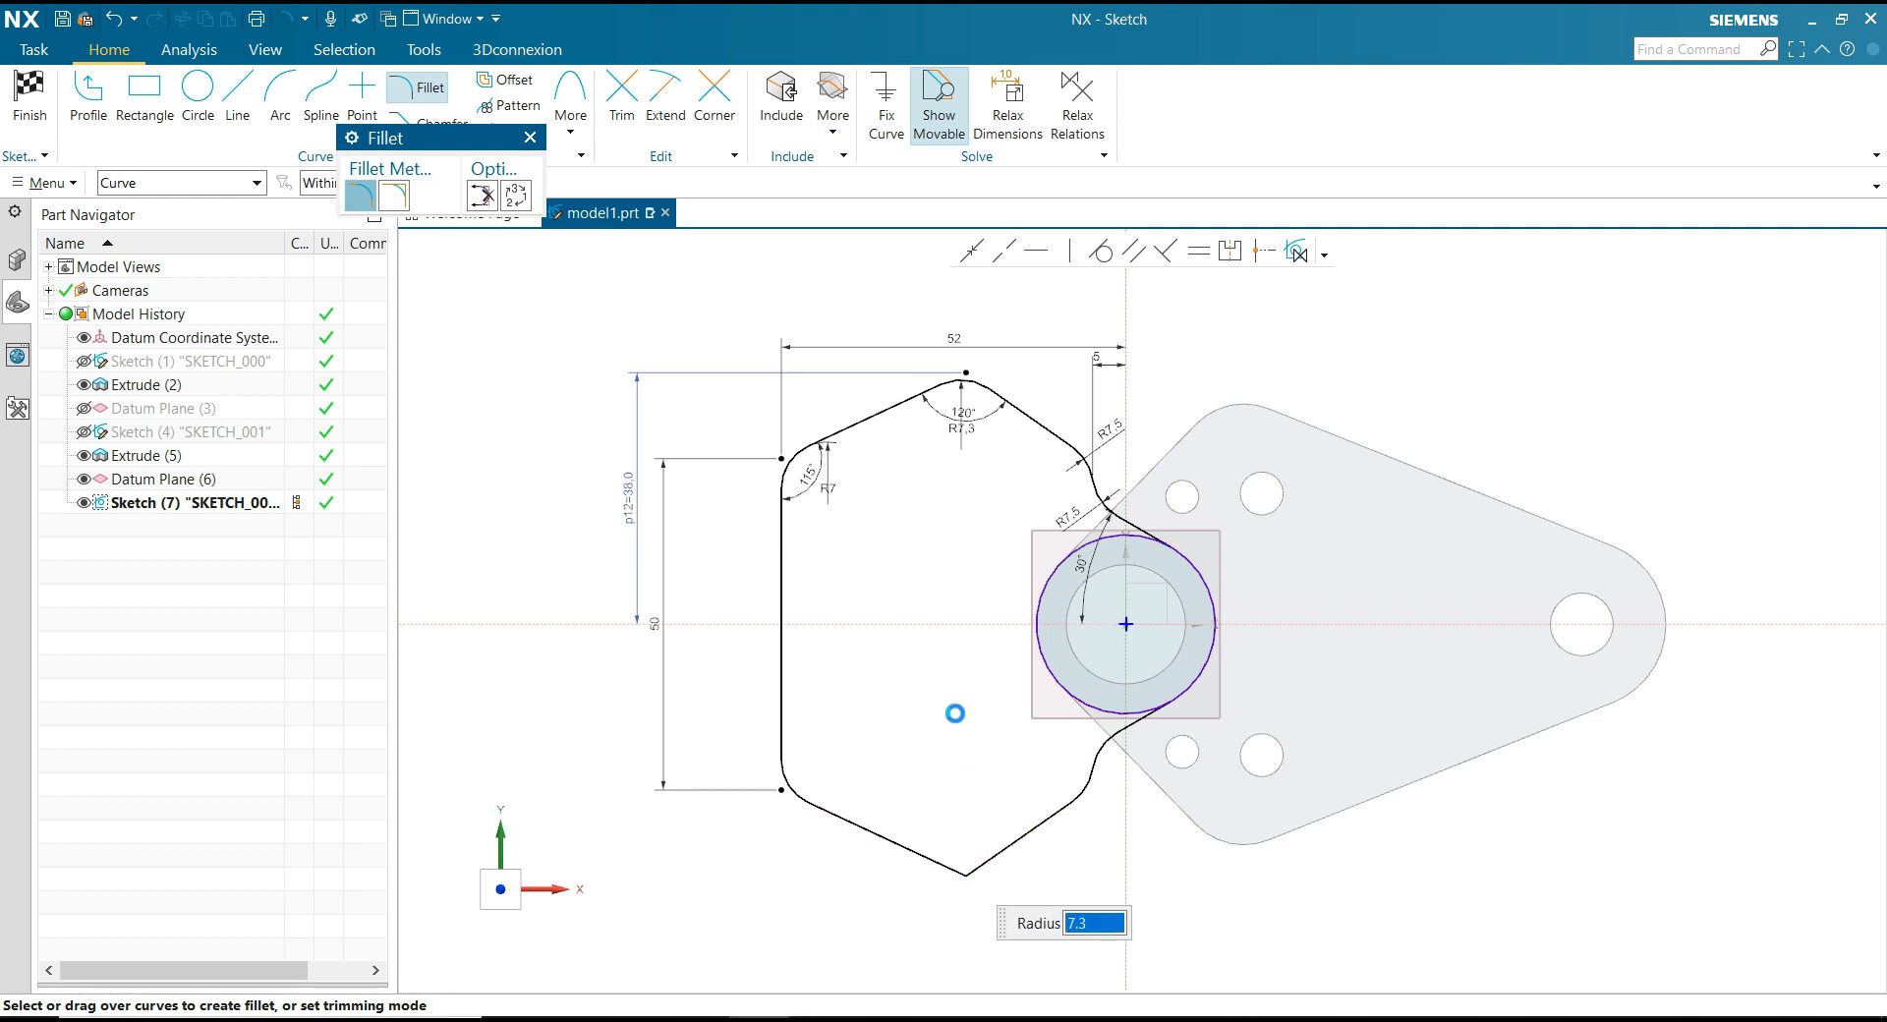
{"action": "key", "text": "Escape"}
{"action": "scroll", "coordinate": [948, 503], "scroll_direction": "down", "scroll_amount": 2}
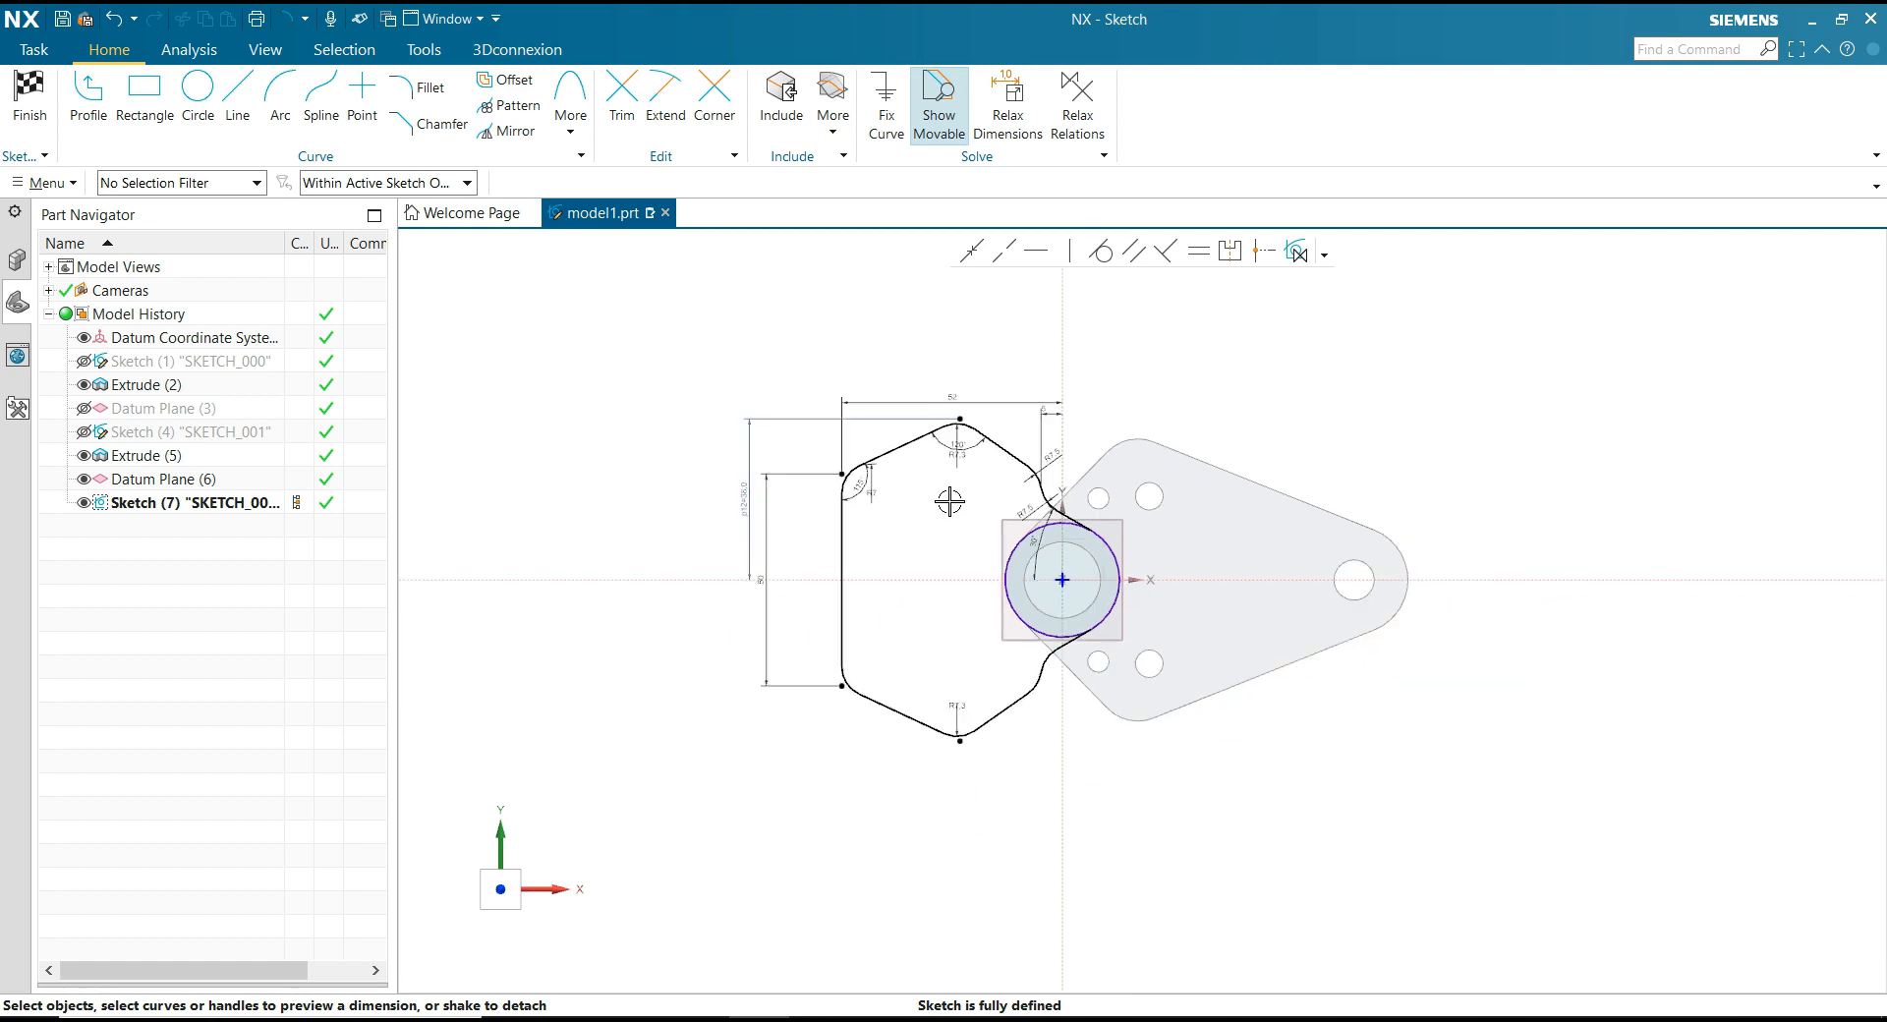
Step: Check the reference drawing in PowerPoint, return to the NX sketch, and draw a rectangle about 20 mm wide inside the six-sided outline
{"action": "scroll", "coordinate": [907, 515], "scroll_direction": "up", "scroll_amount": 2}
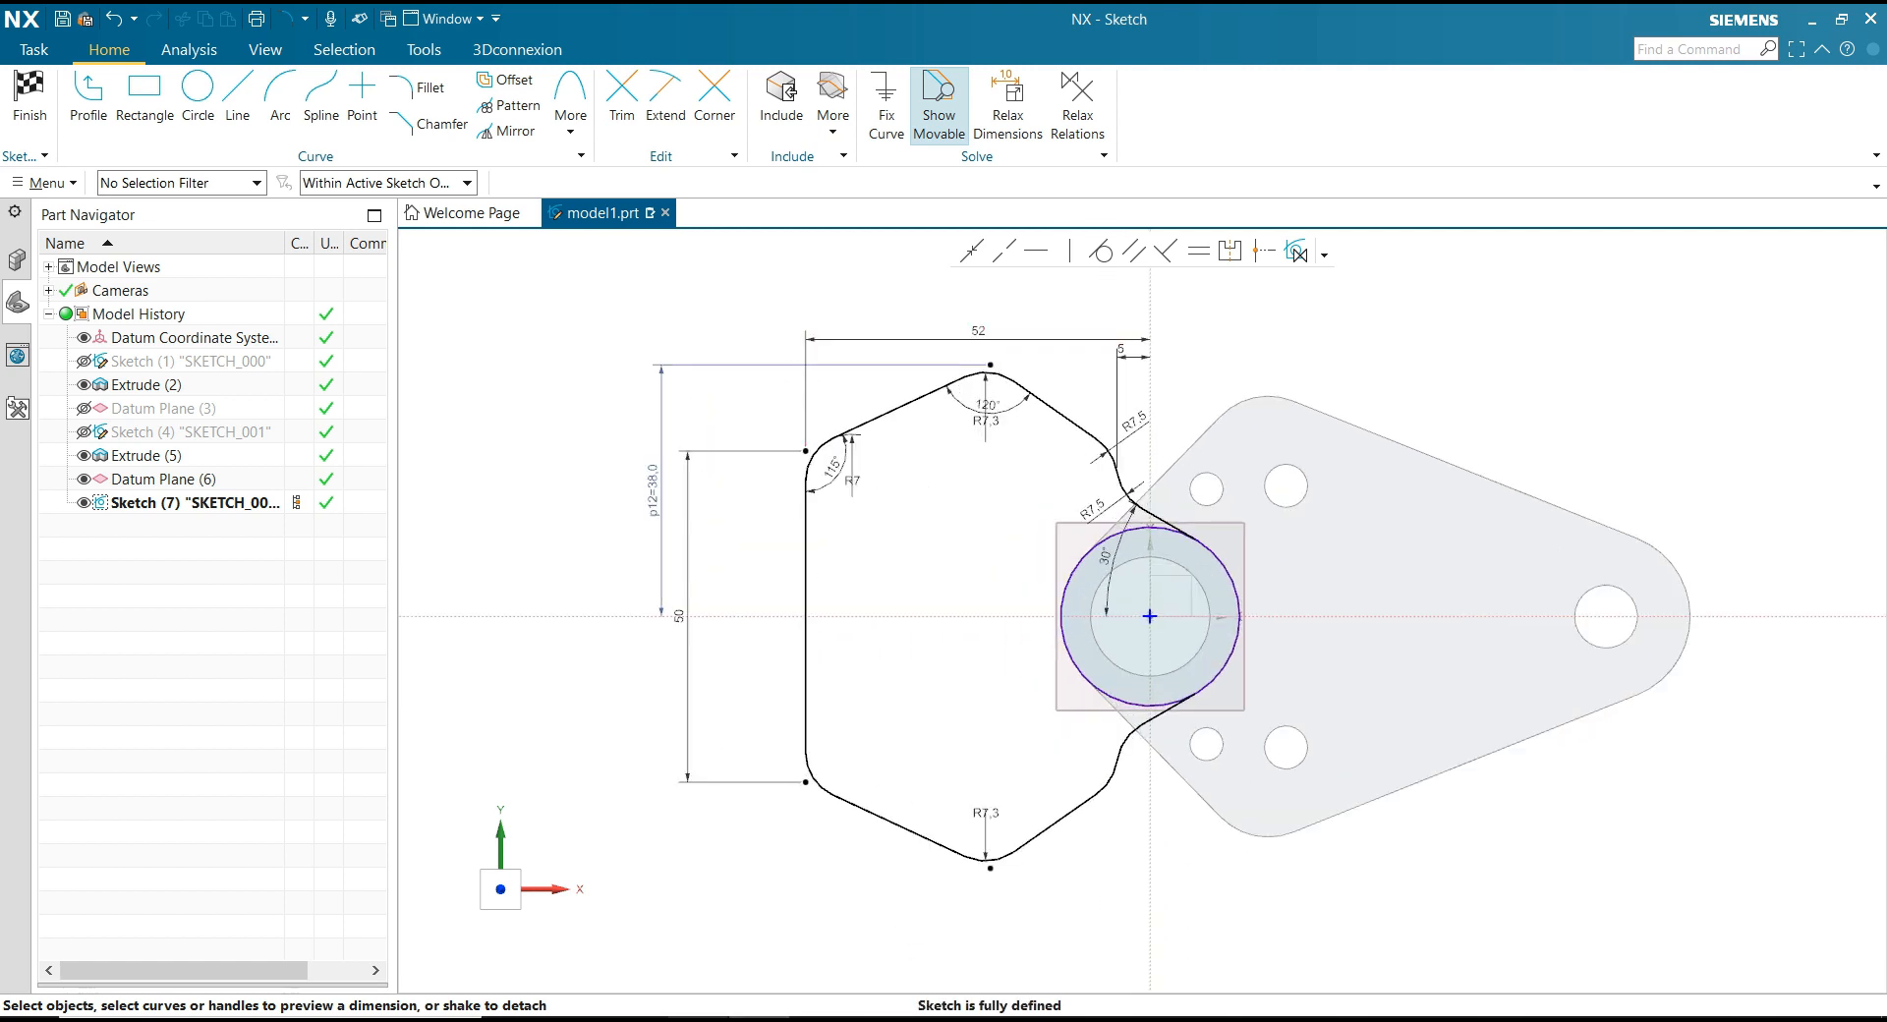
{"action": "key", "text": "alt+Tab"}
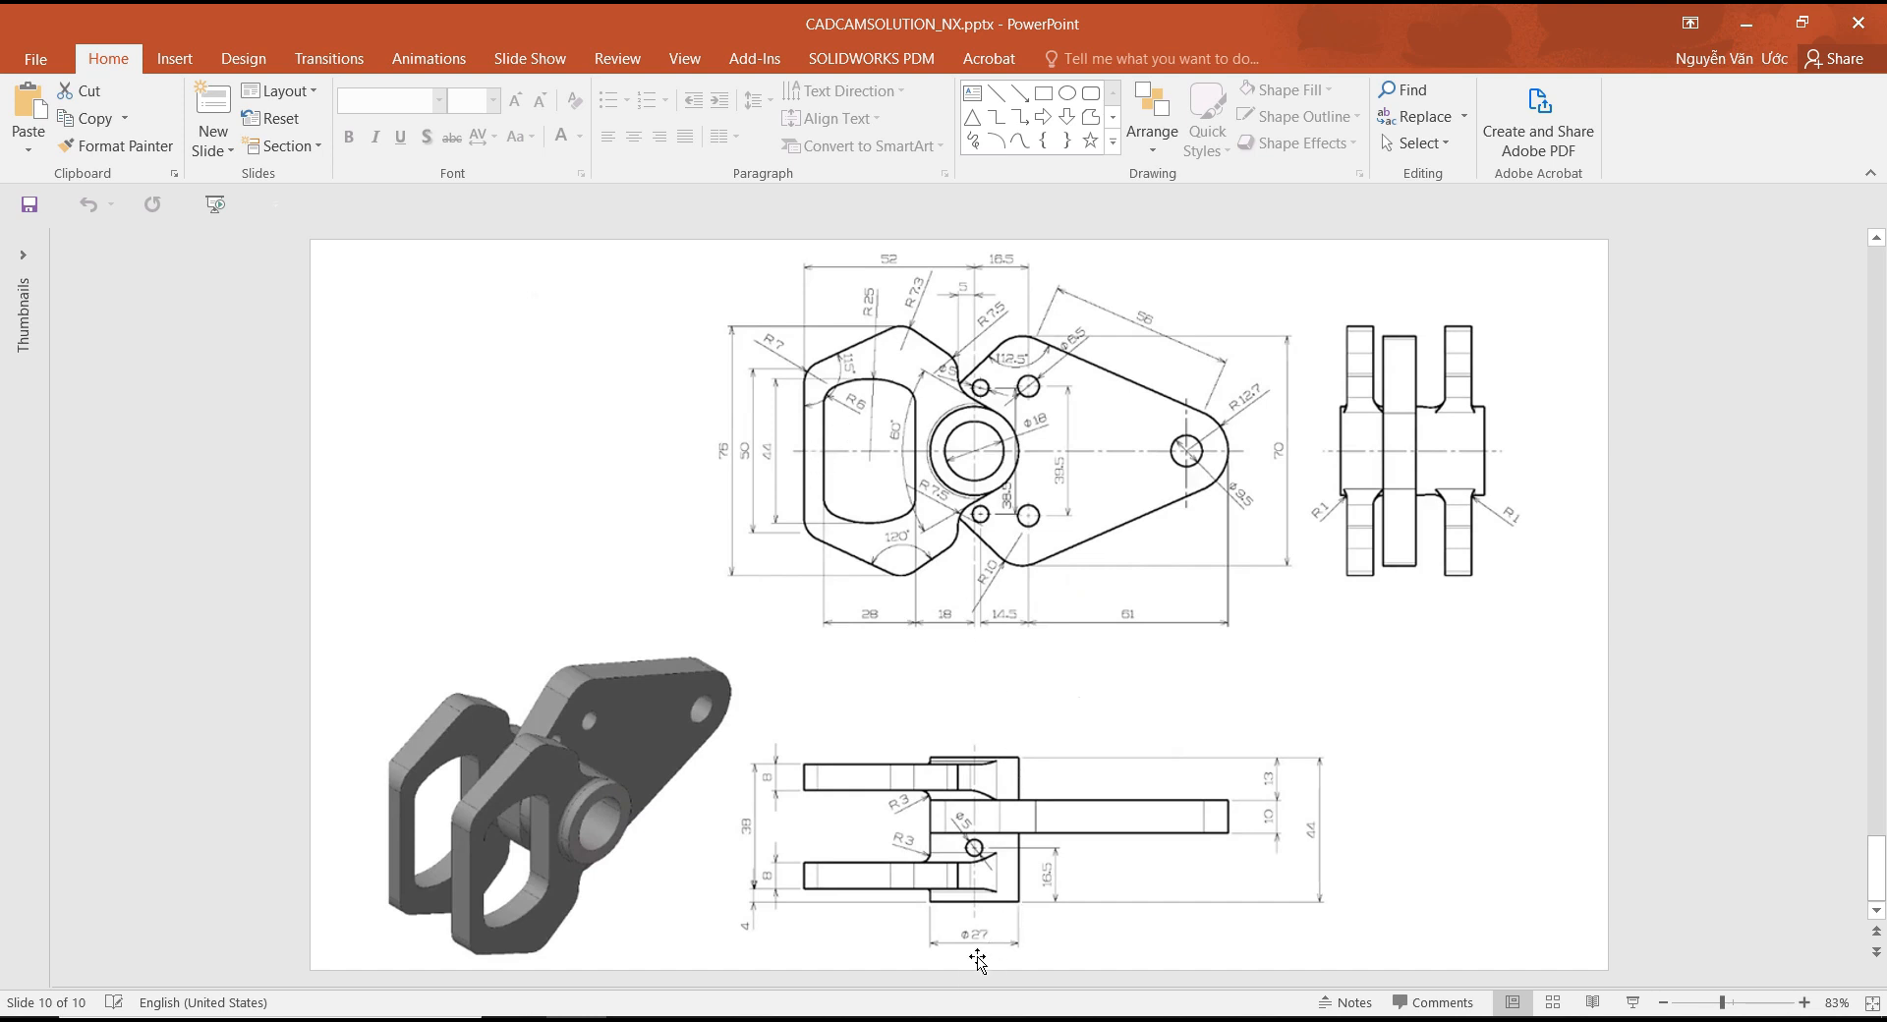
{"action": "left_click", "coordinate": [774, 1020]}
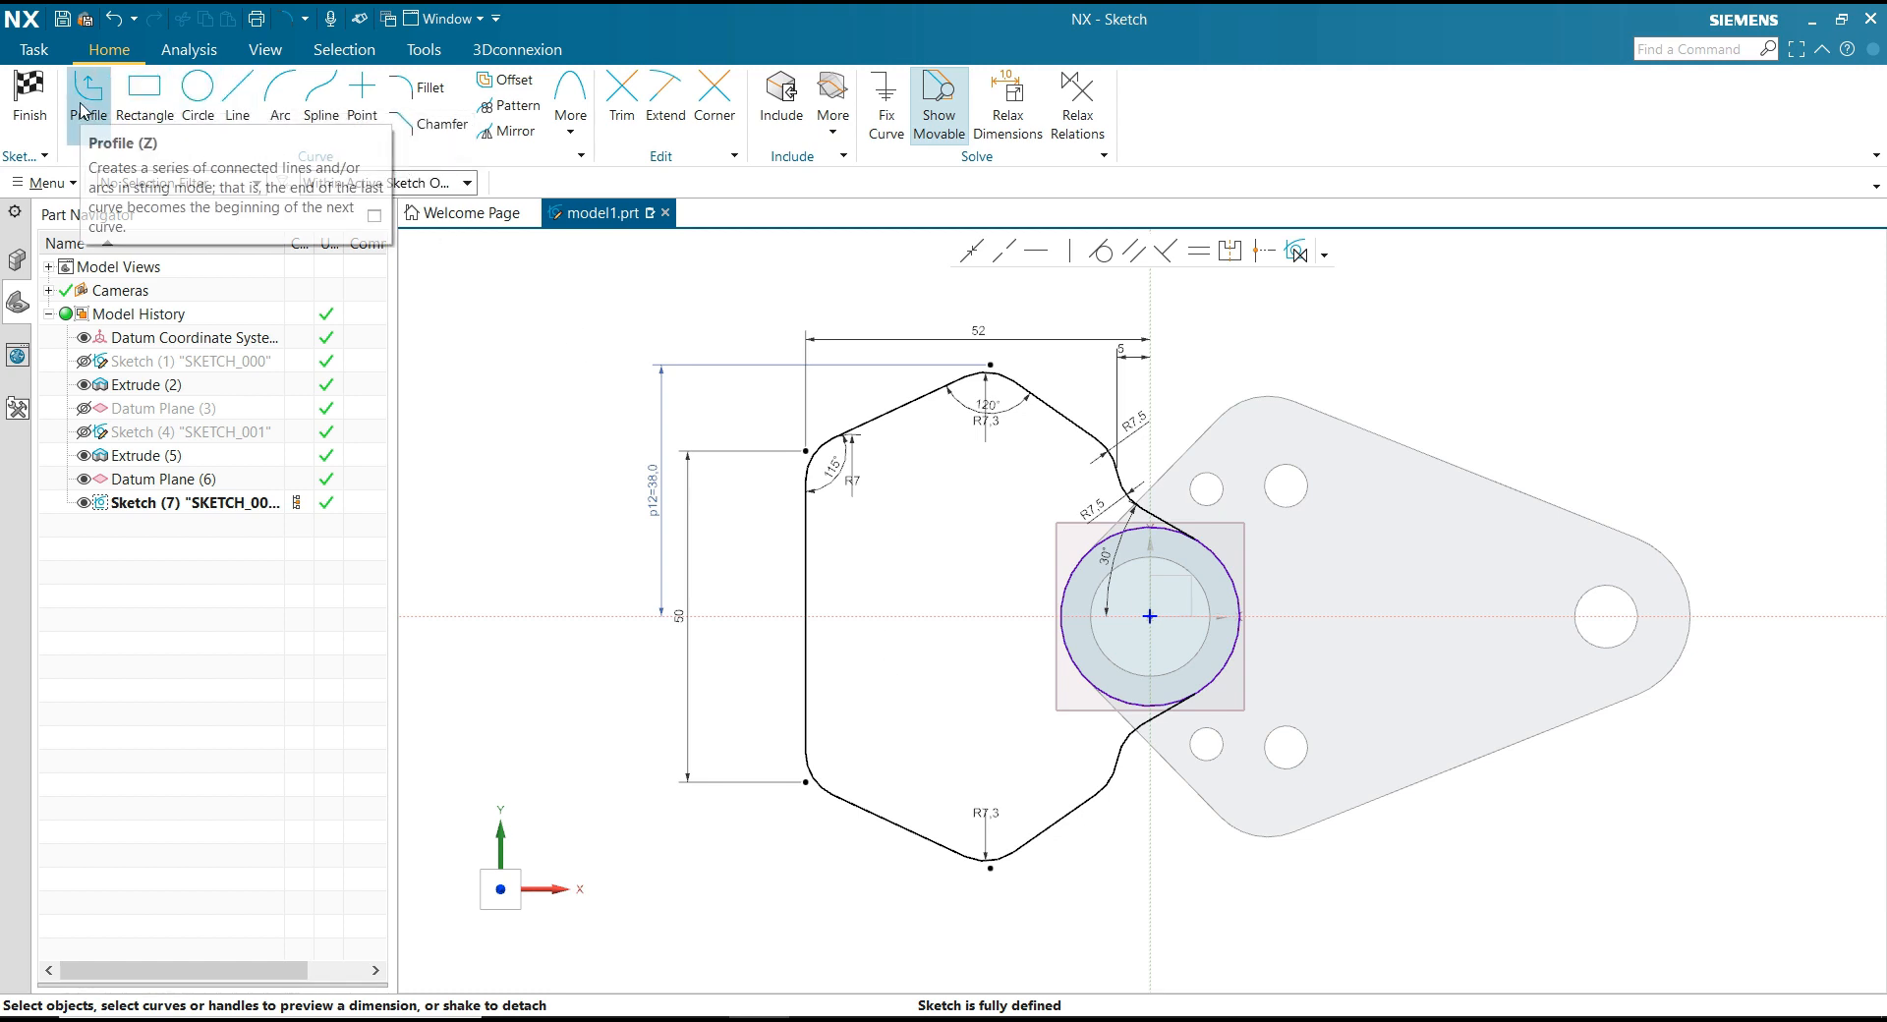
{"action": "left_click", "coordinate": [145, 94]}
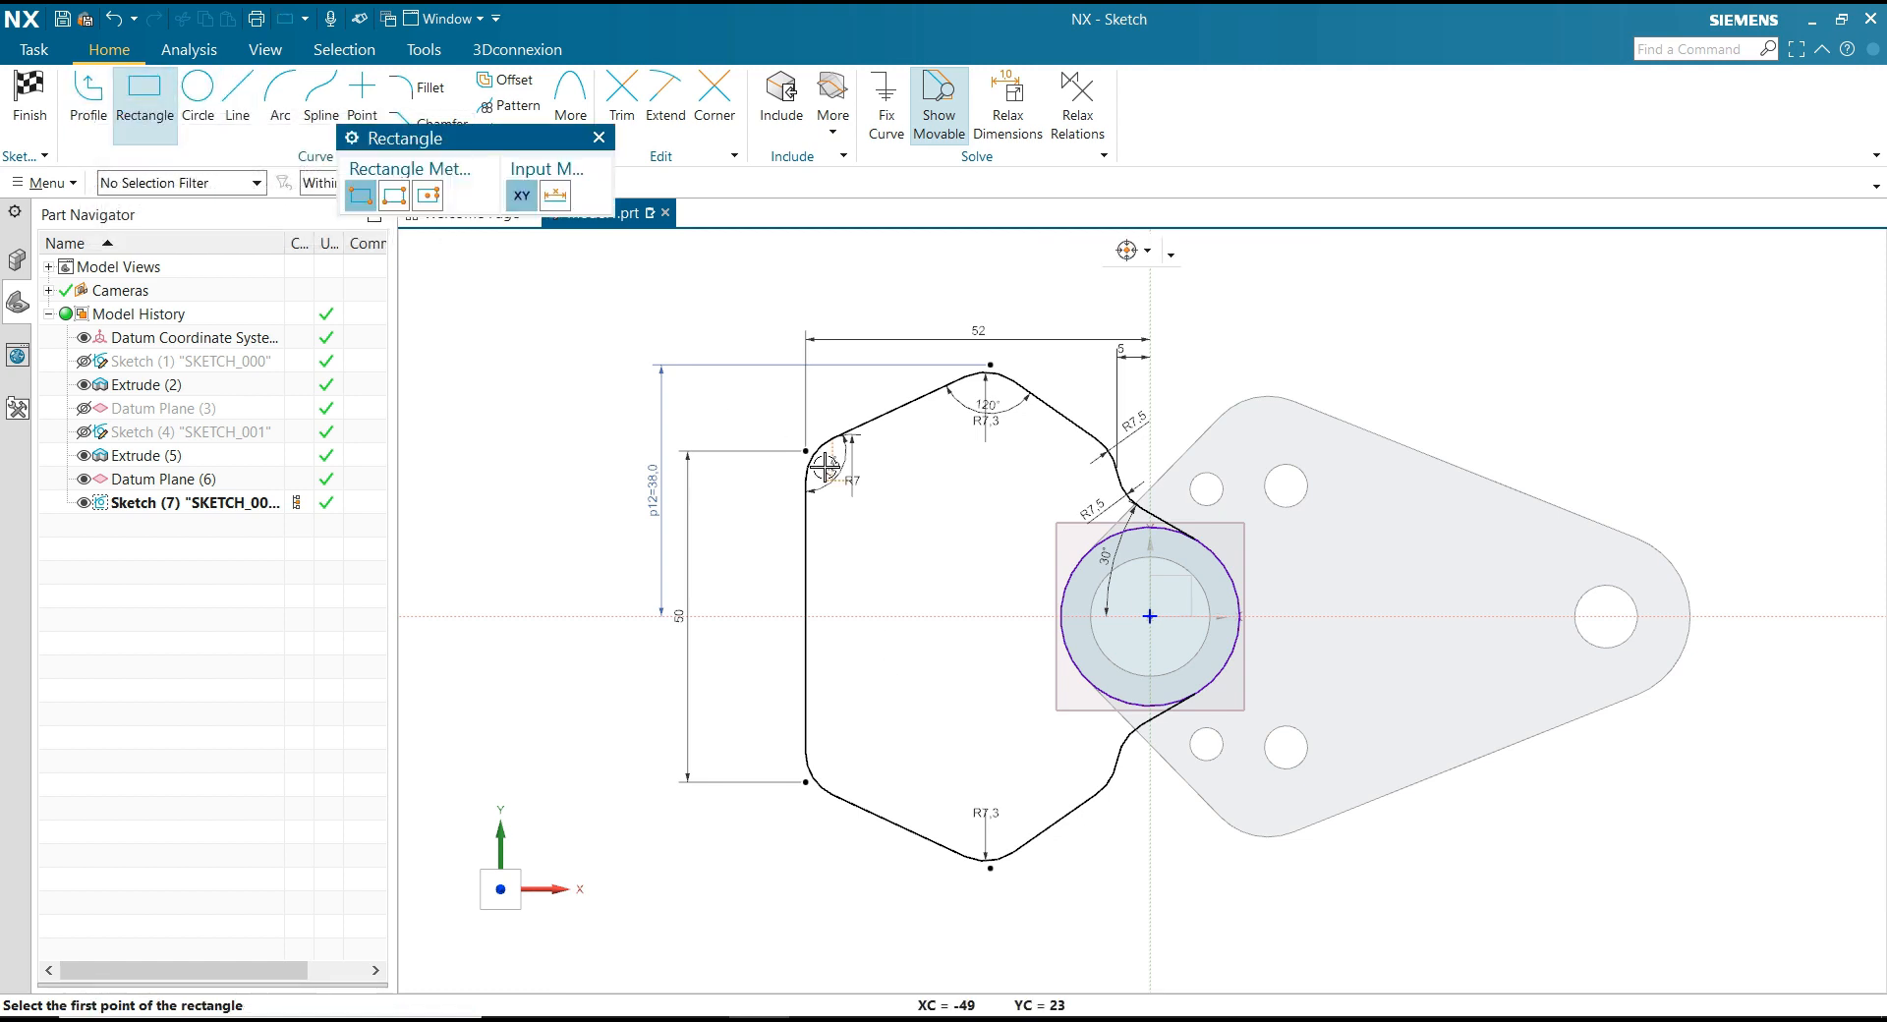
{"action": "scroll", "coordinate": [914, 632], "scroll_direction": "up", "scroll_amount": 1}
{"action": "left_click", "coordinate": [870, 485]}
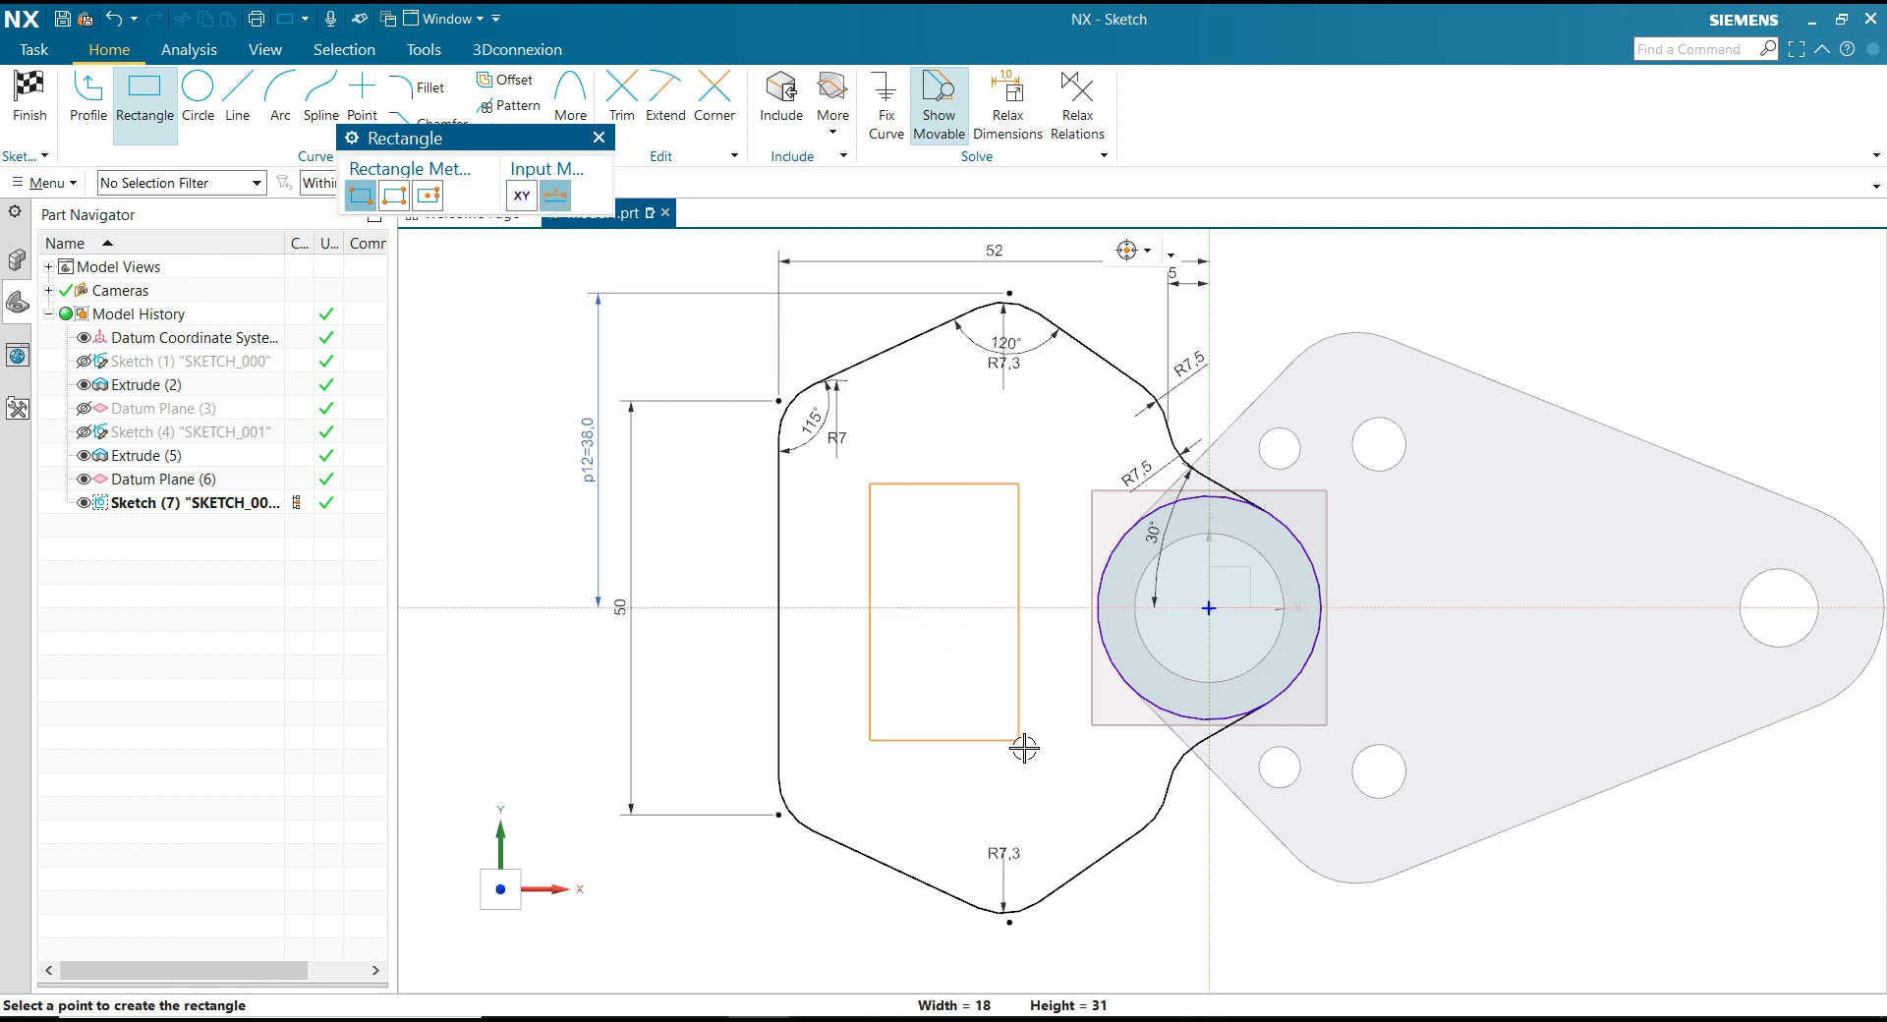
{"action": "left_click", "coordinate": [1035, 765]}
{"action": "scroll", "coordinate": [962, 428], "scroll_direction": "down", "scroll_amount": 2}
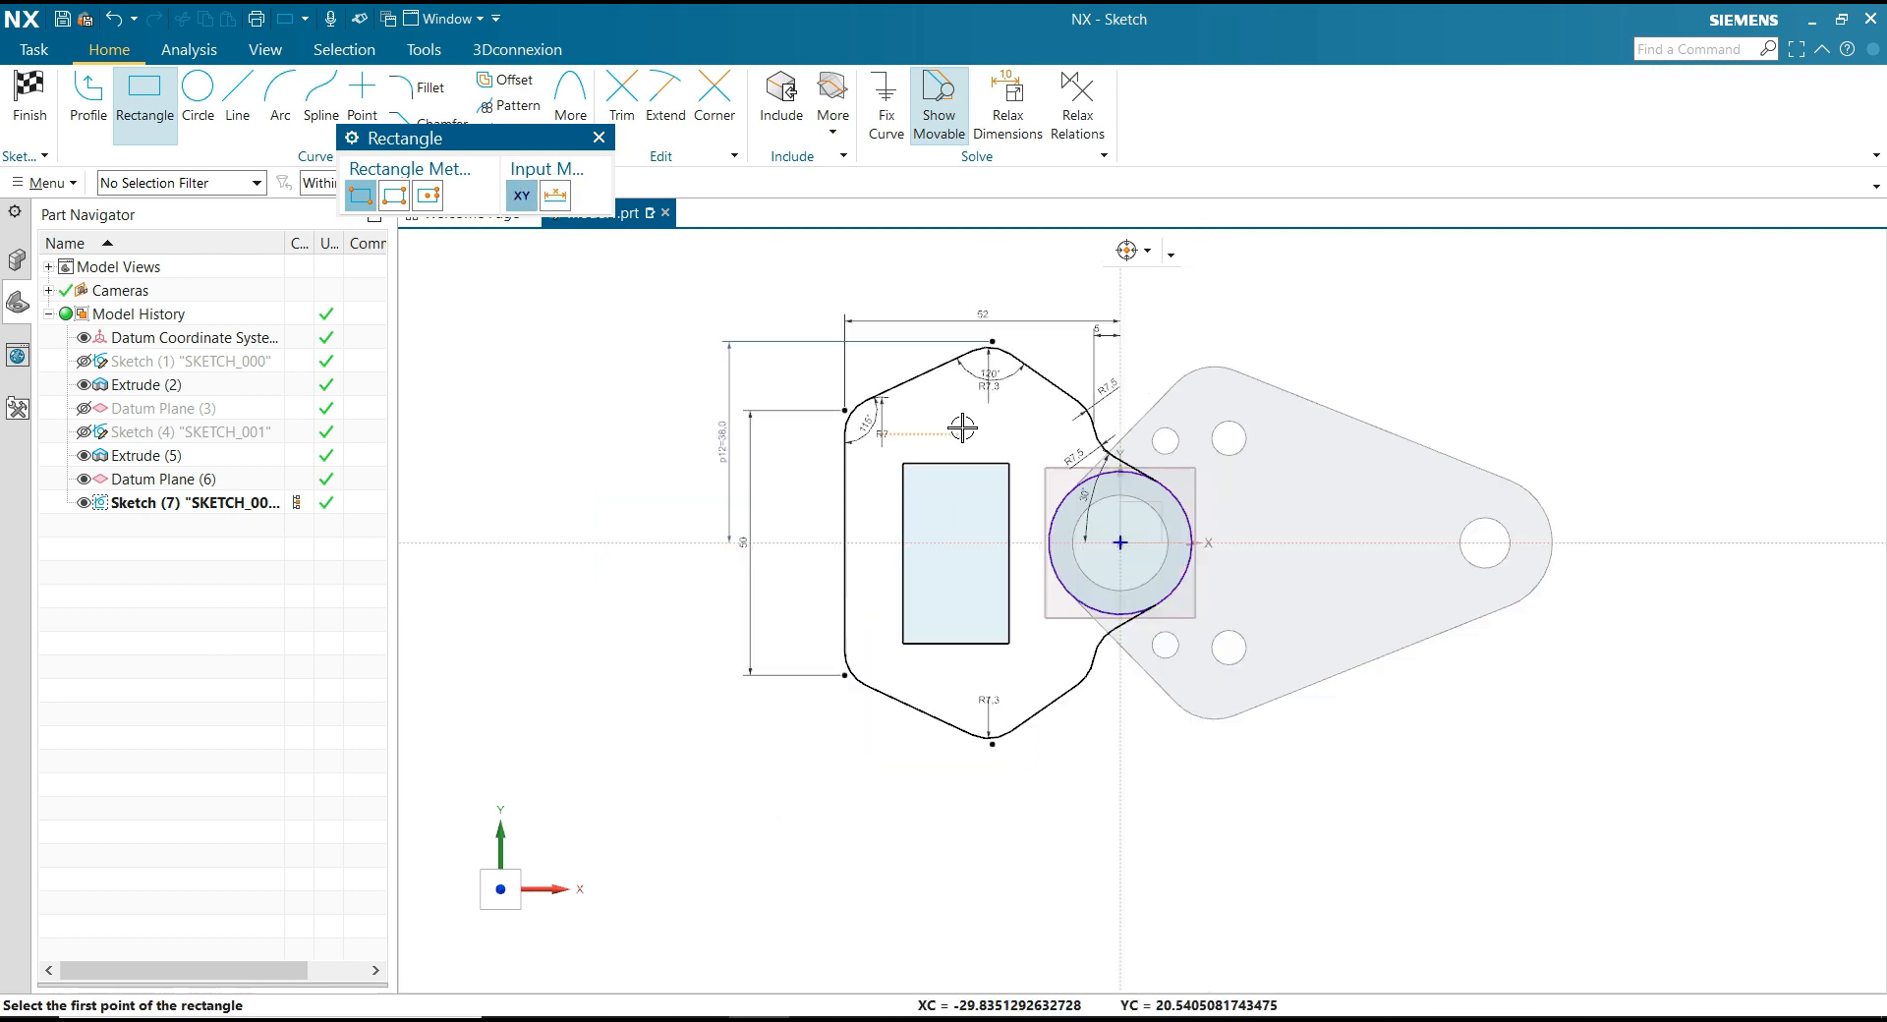
{"action": "key", "text": "Escape"}
Step: Align the midpoint of the rectangle's left side horizontally with the sketch origin
{"action": "scroll", "coordinate": [971, 528], "scroll_direction": "down", "scroll_amount": 2}
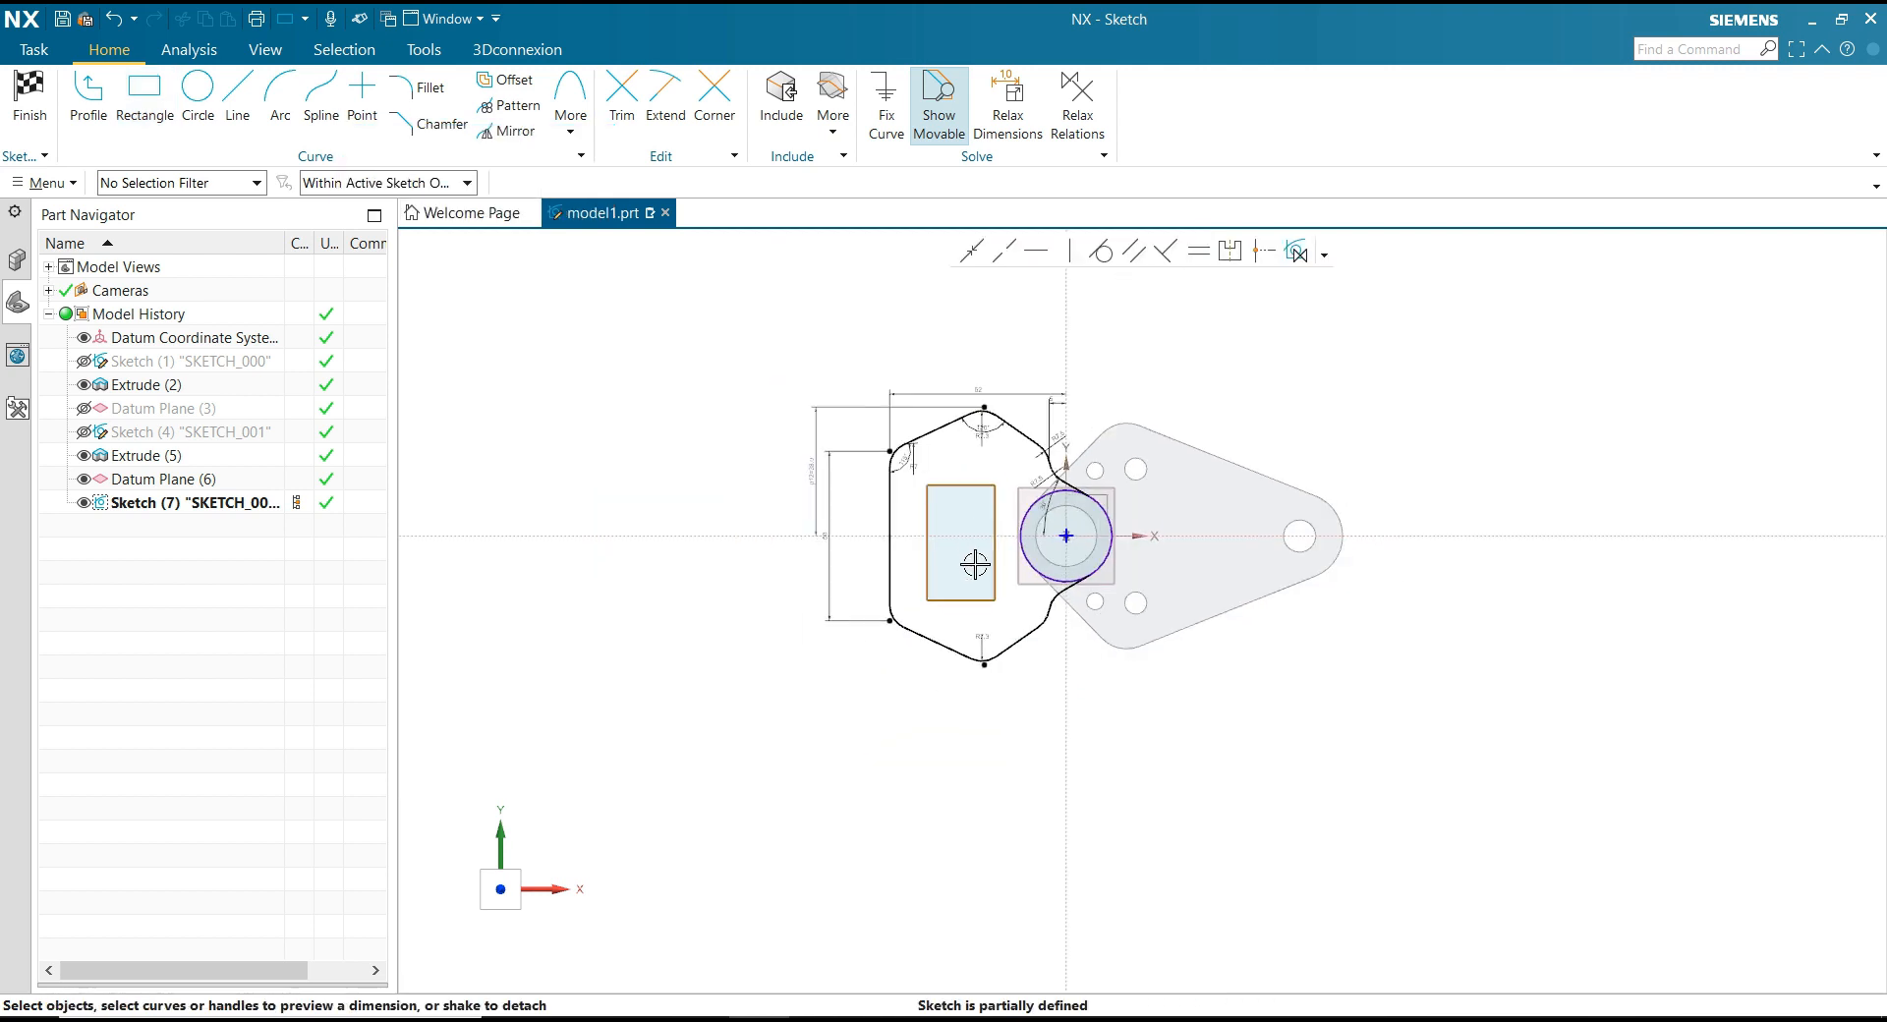
{"action": "scroll", "coordinate": [975, 567], "scroll_direction": "up", "scroll_amount": 2}
{"action": "scroll", "coordinate": [975, 567], "scroll_direction": "up", "scroll_amount": 1}
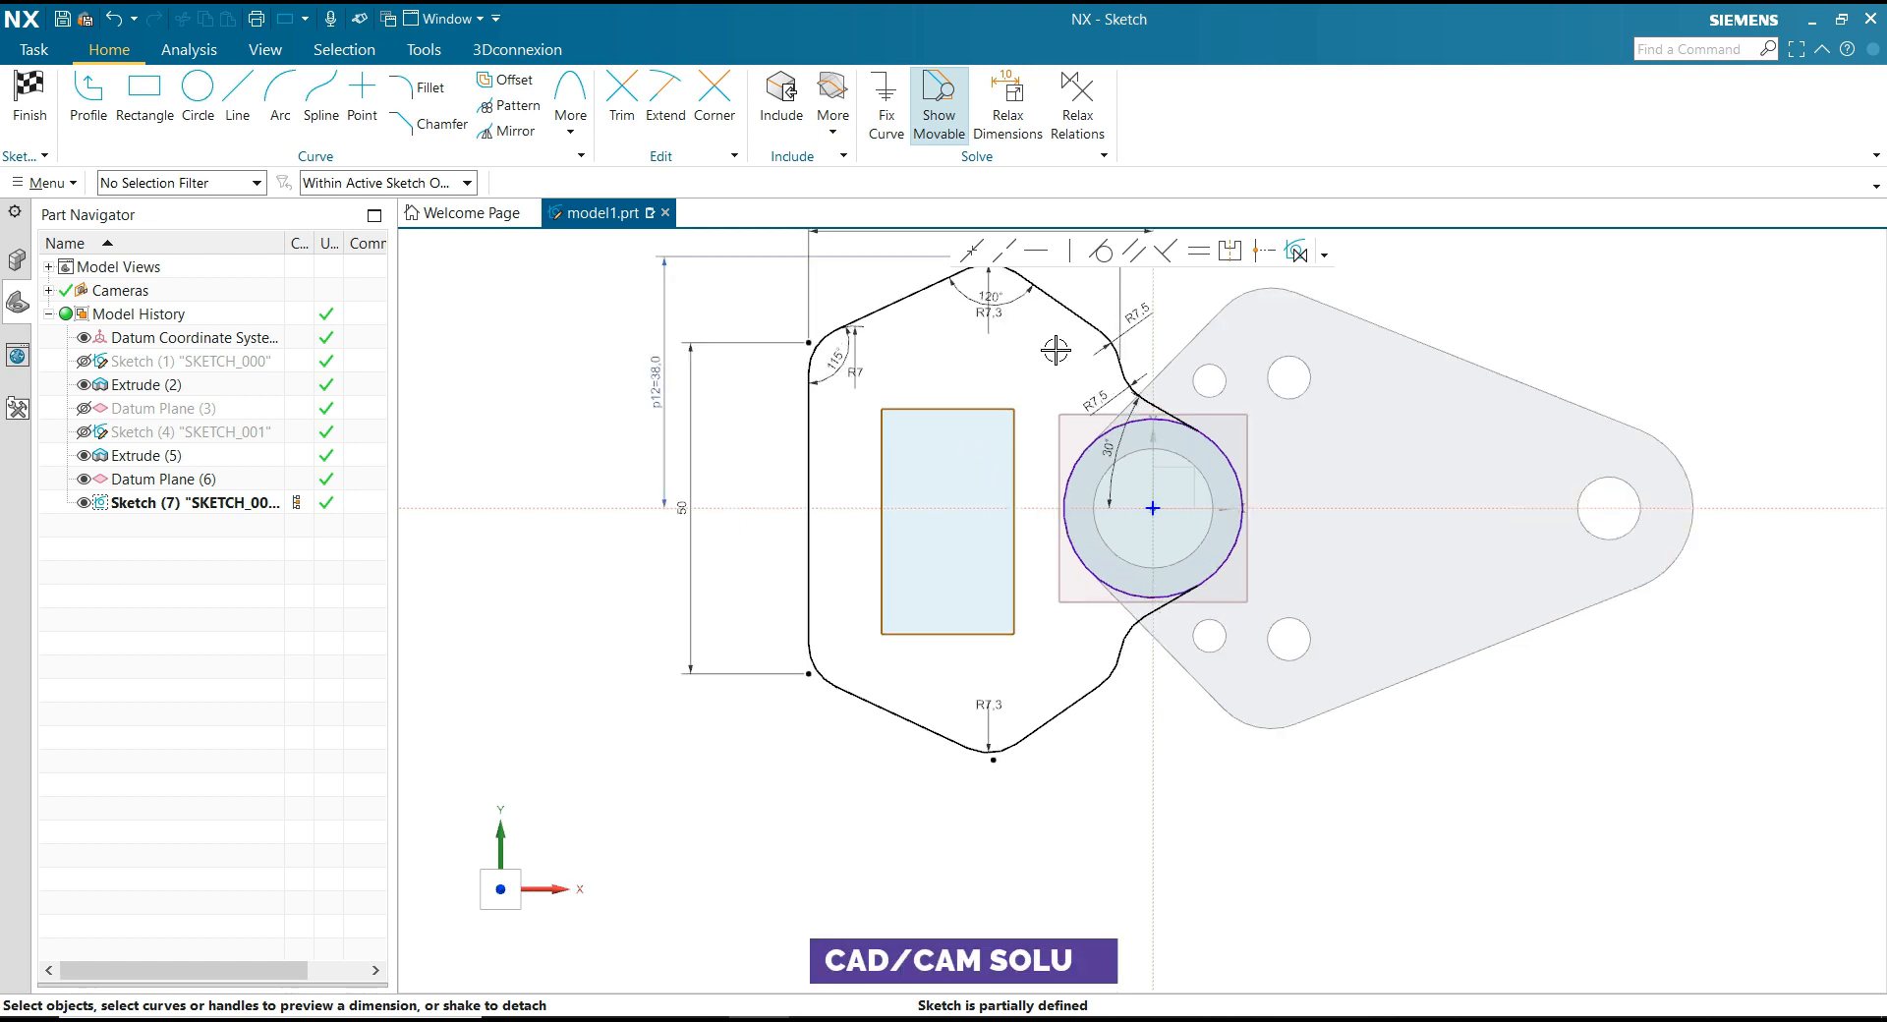
{"action": "left_click", "coordinate": [1037, 251]}
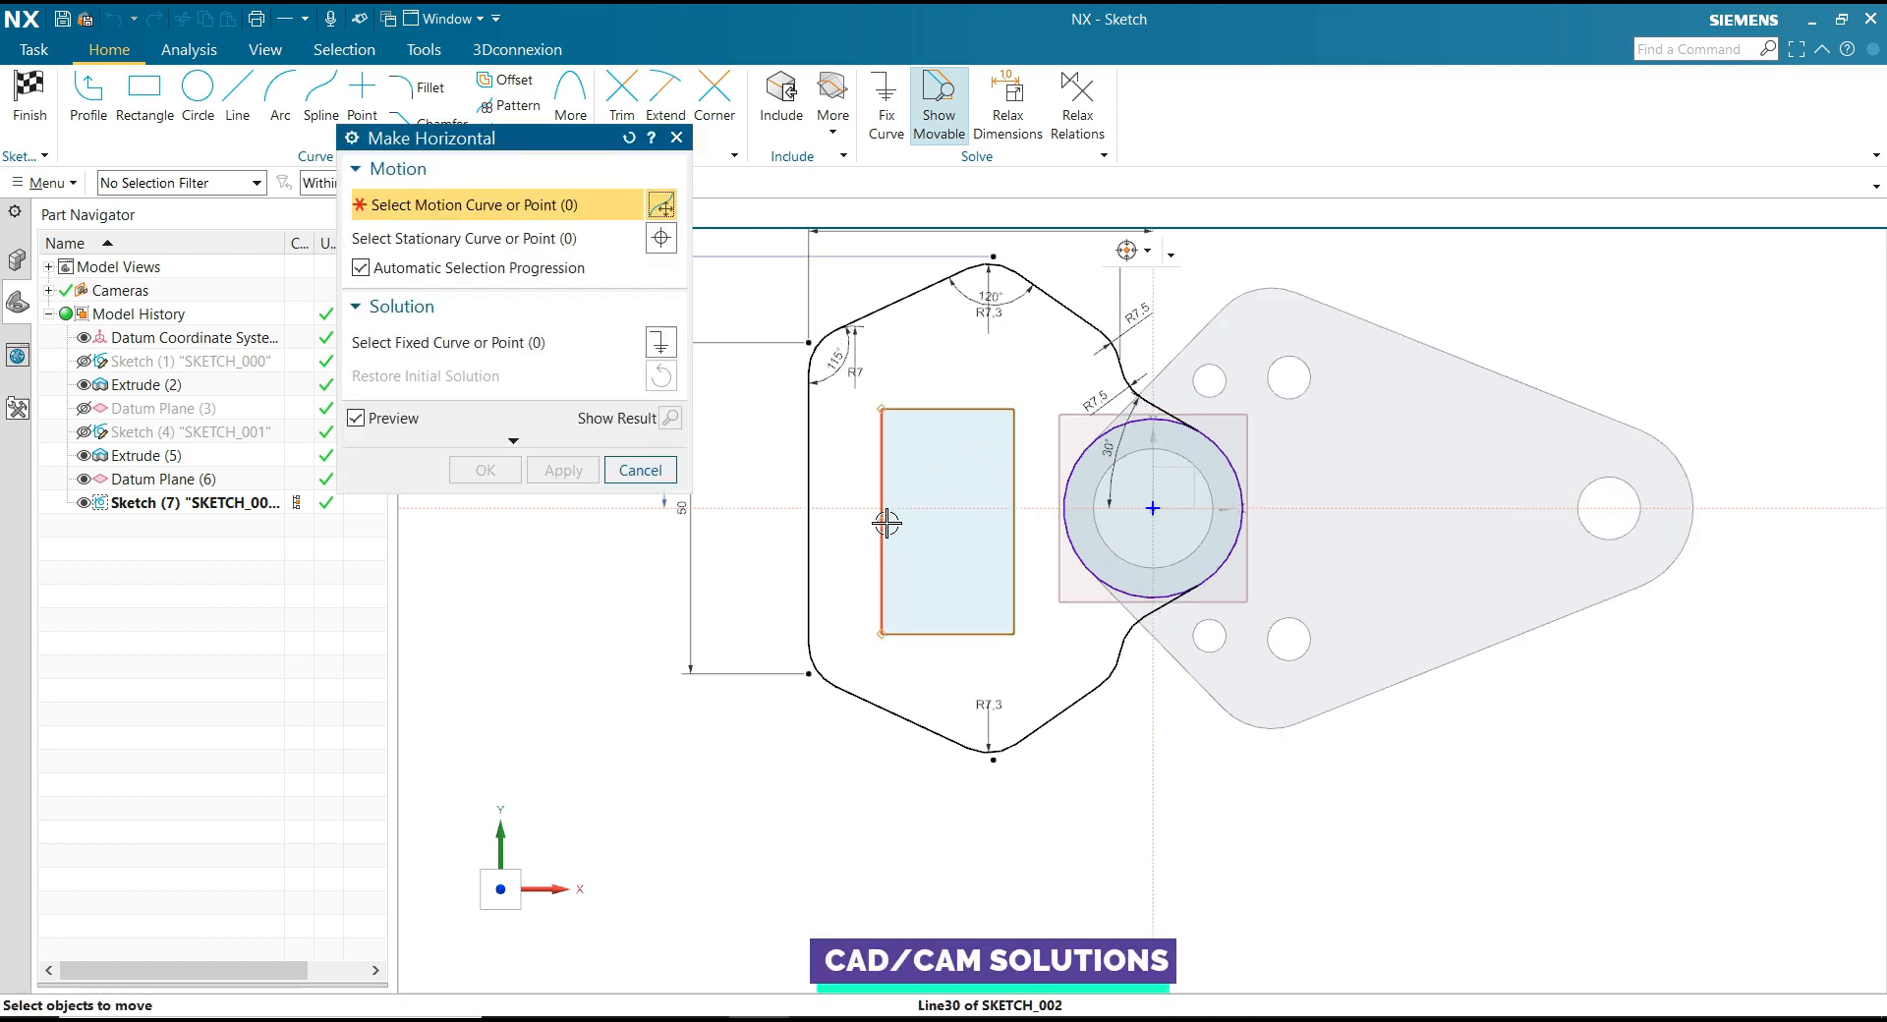
{"action": "left_click", "coordinate": [881, 521]}
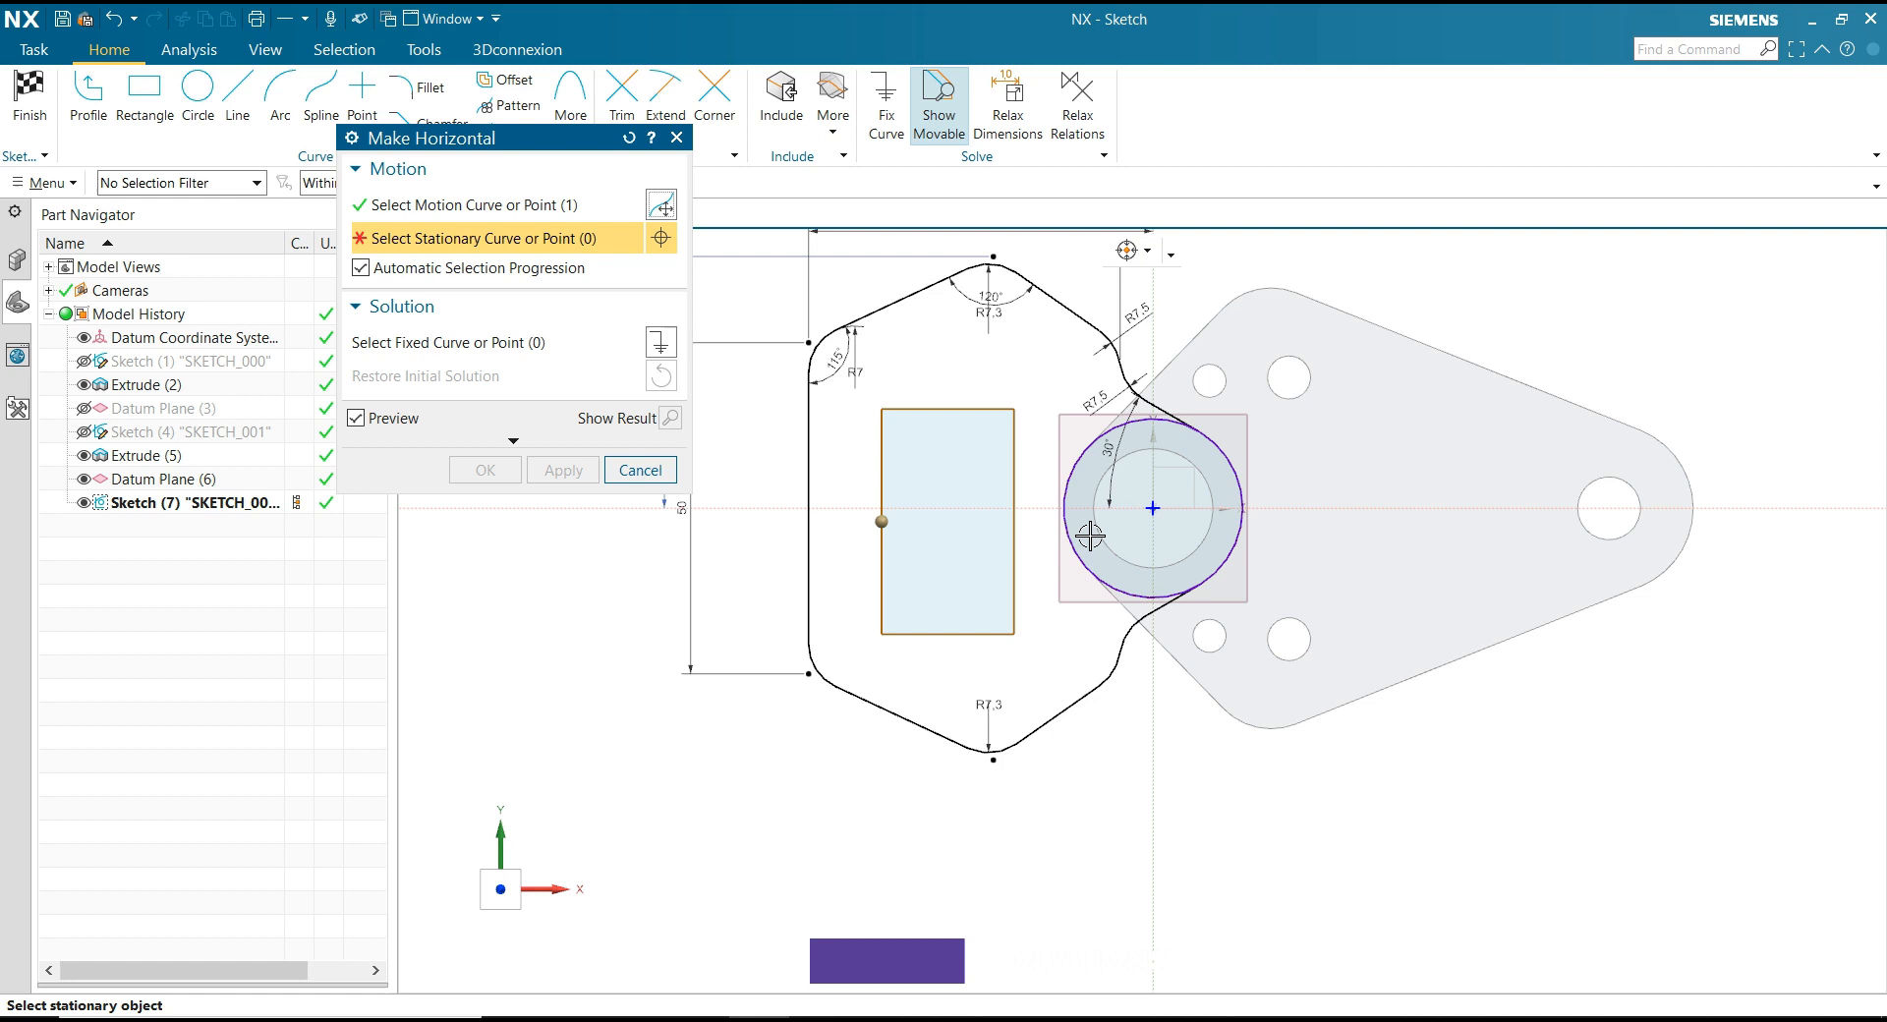
{"action": "left_click", "coordinate": [1148, 512]}
{"action": "left_click", "coordinate": [485, 469]}
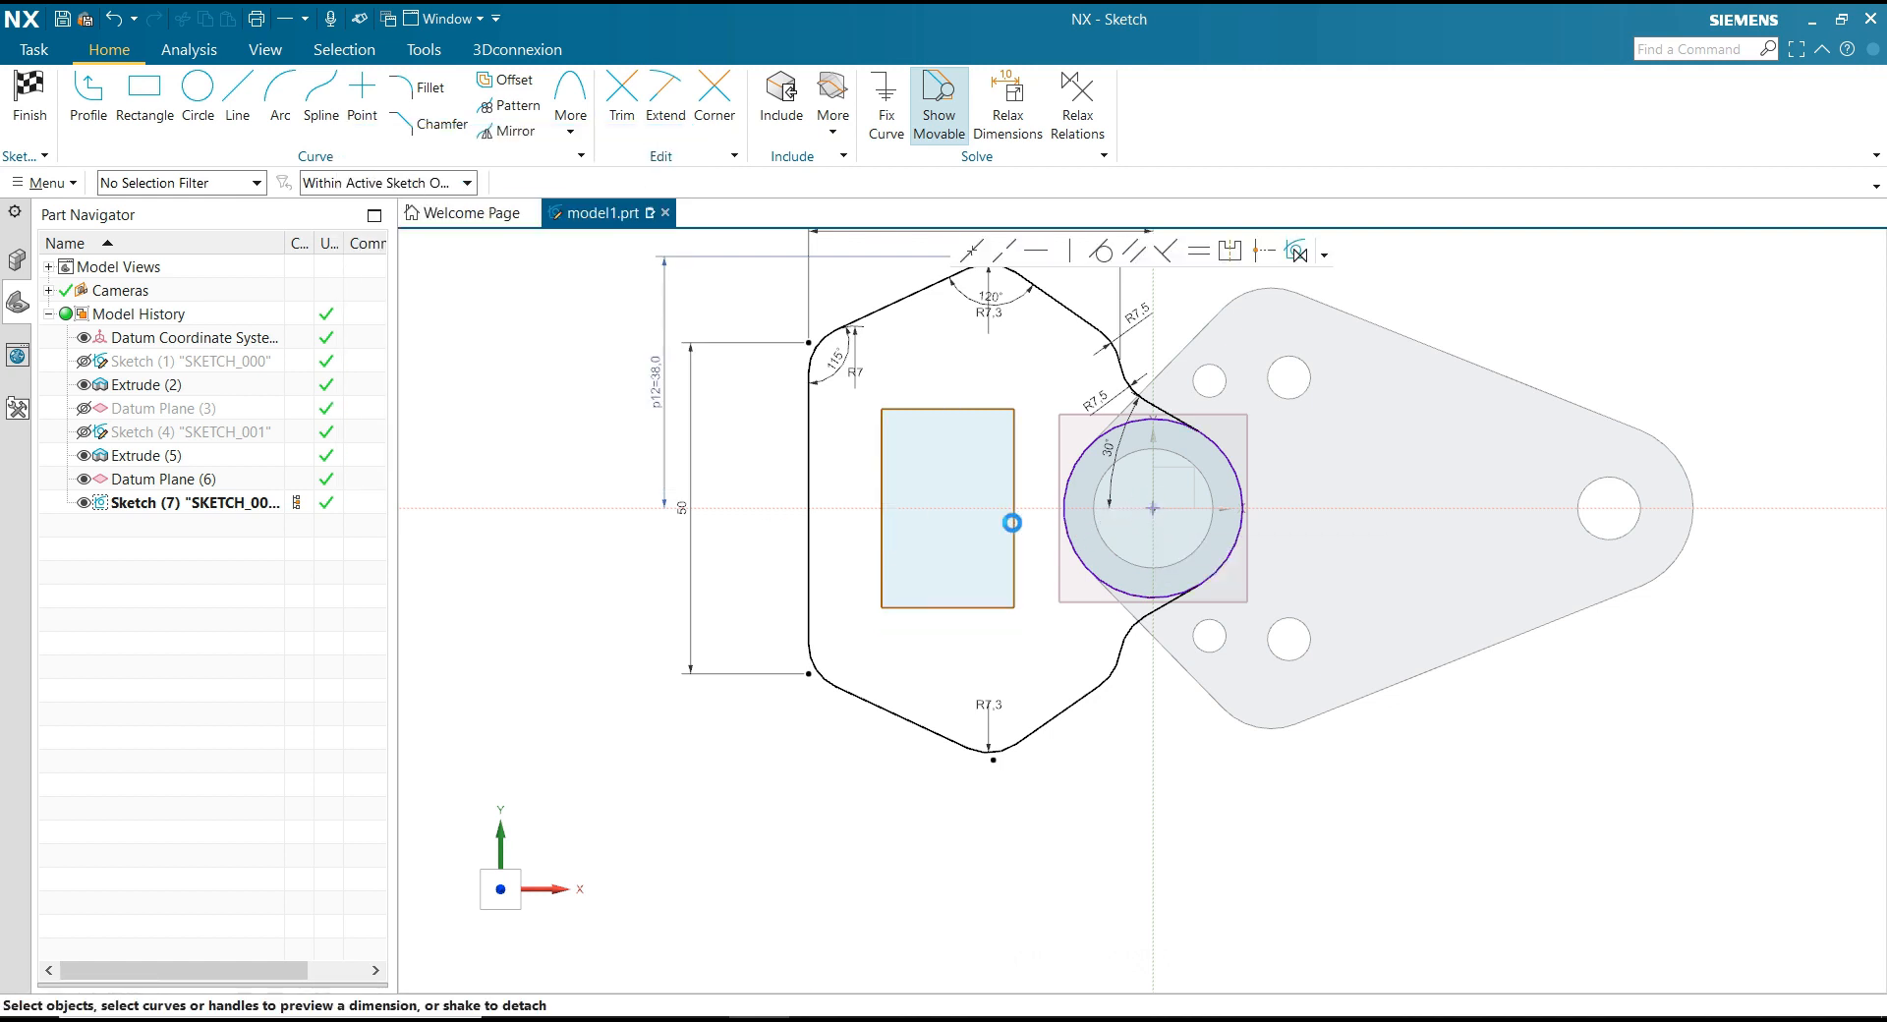
Step: Dimension the distance from the rectangle's right side to the vertical sketch axis as 18 mm
{"action": "scroll", "coordinate": [985, 539], "scroll_direction": "down", "scroll_amount": 1}
{"action": "left_click", "coordinate": [1021, 557]}
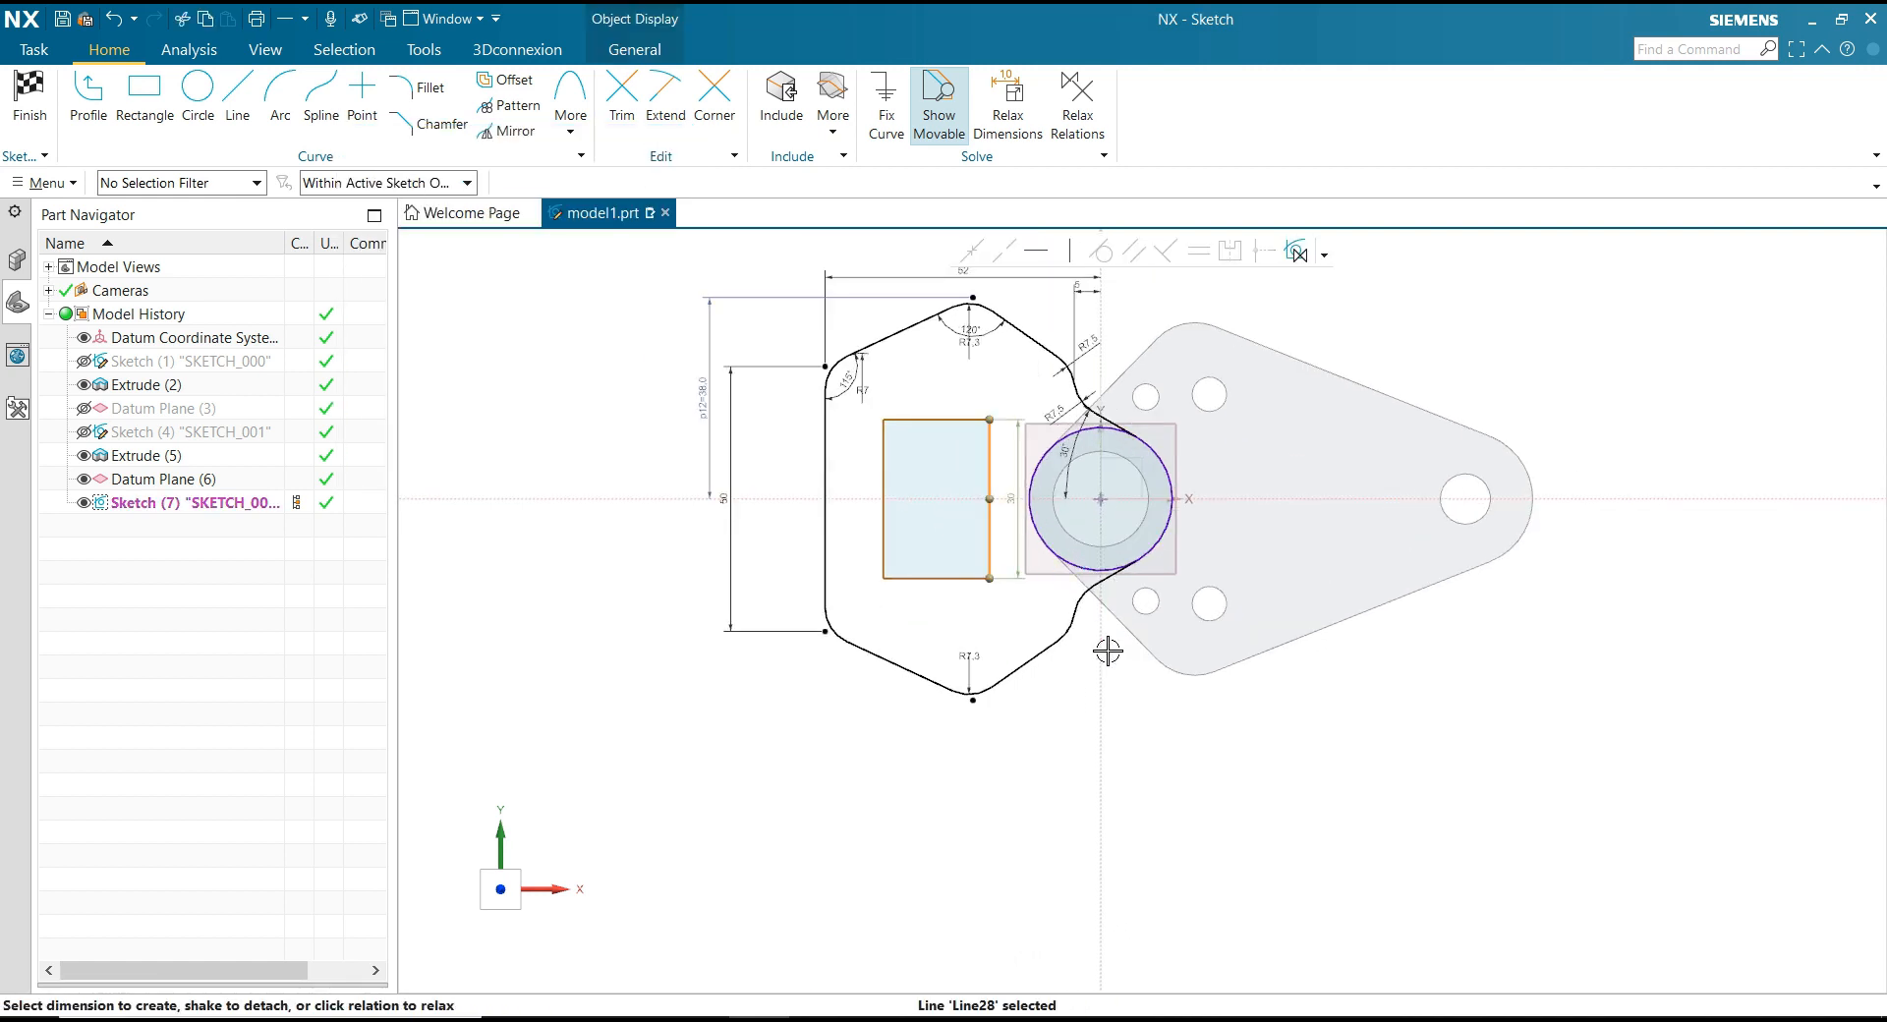
{"action": "left_click", "coordinate": [1100, 652]}
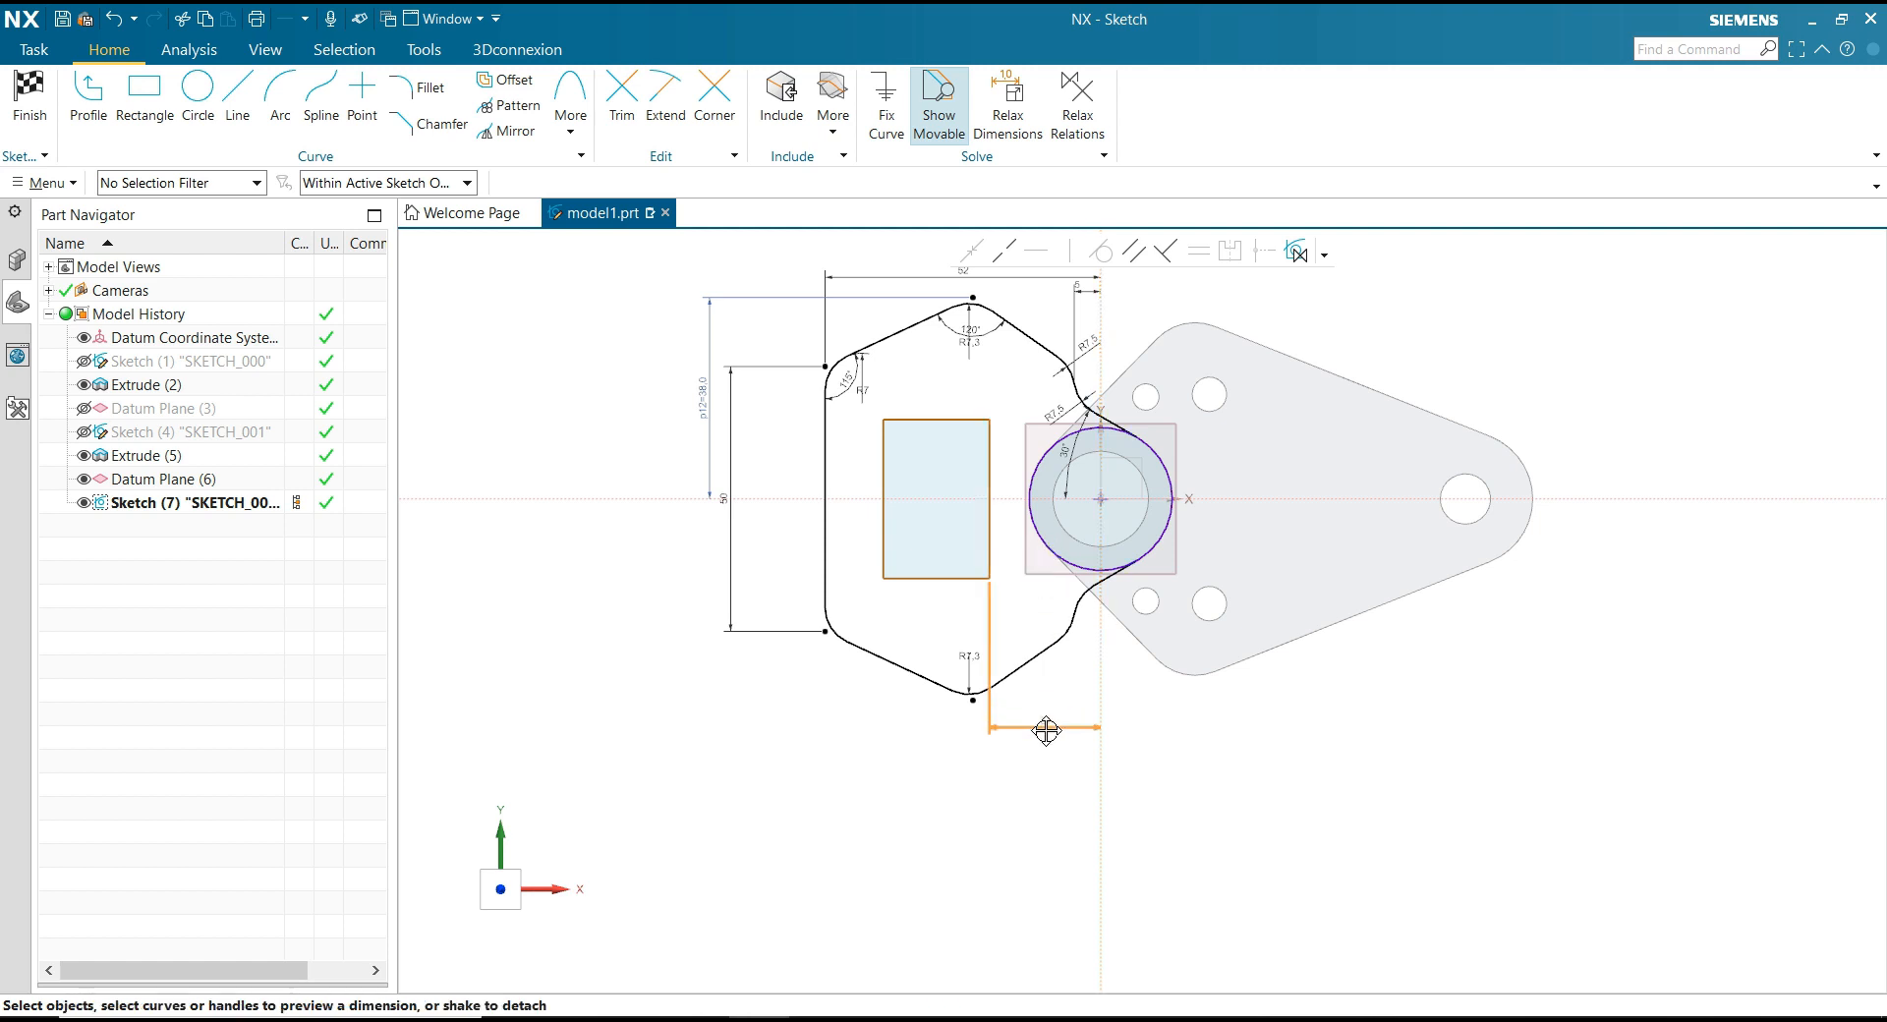
{"action": "left_click", "coordinate": [1046, 762]}
{"action": "type", "text": "18"}
{"action": "key", "text": "Return"}
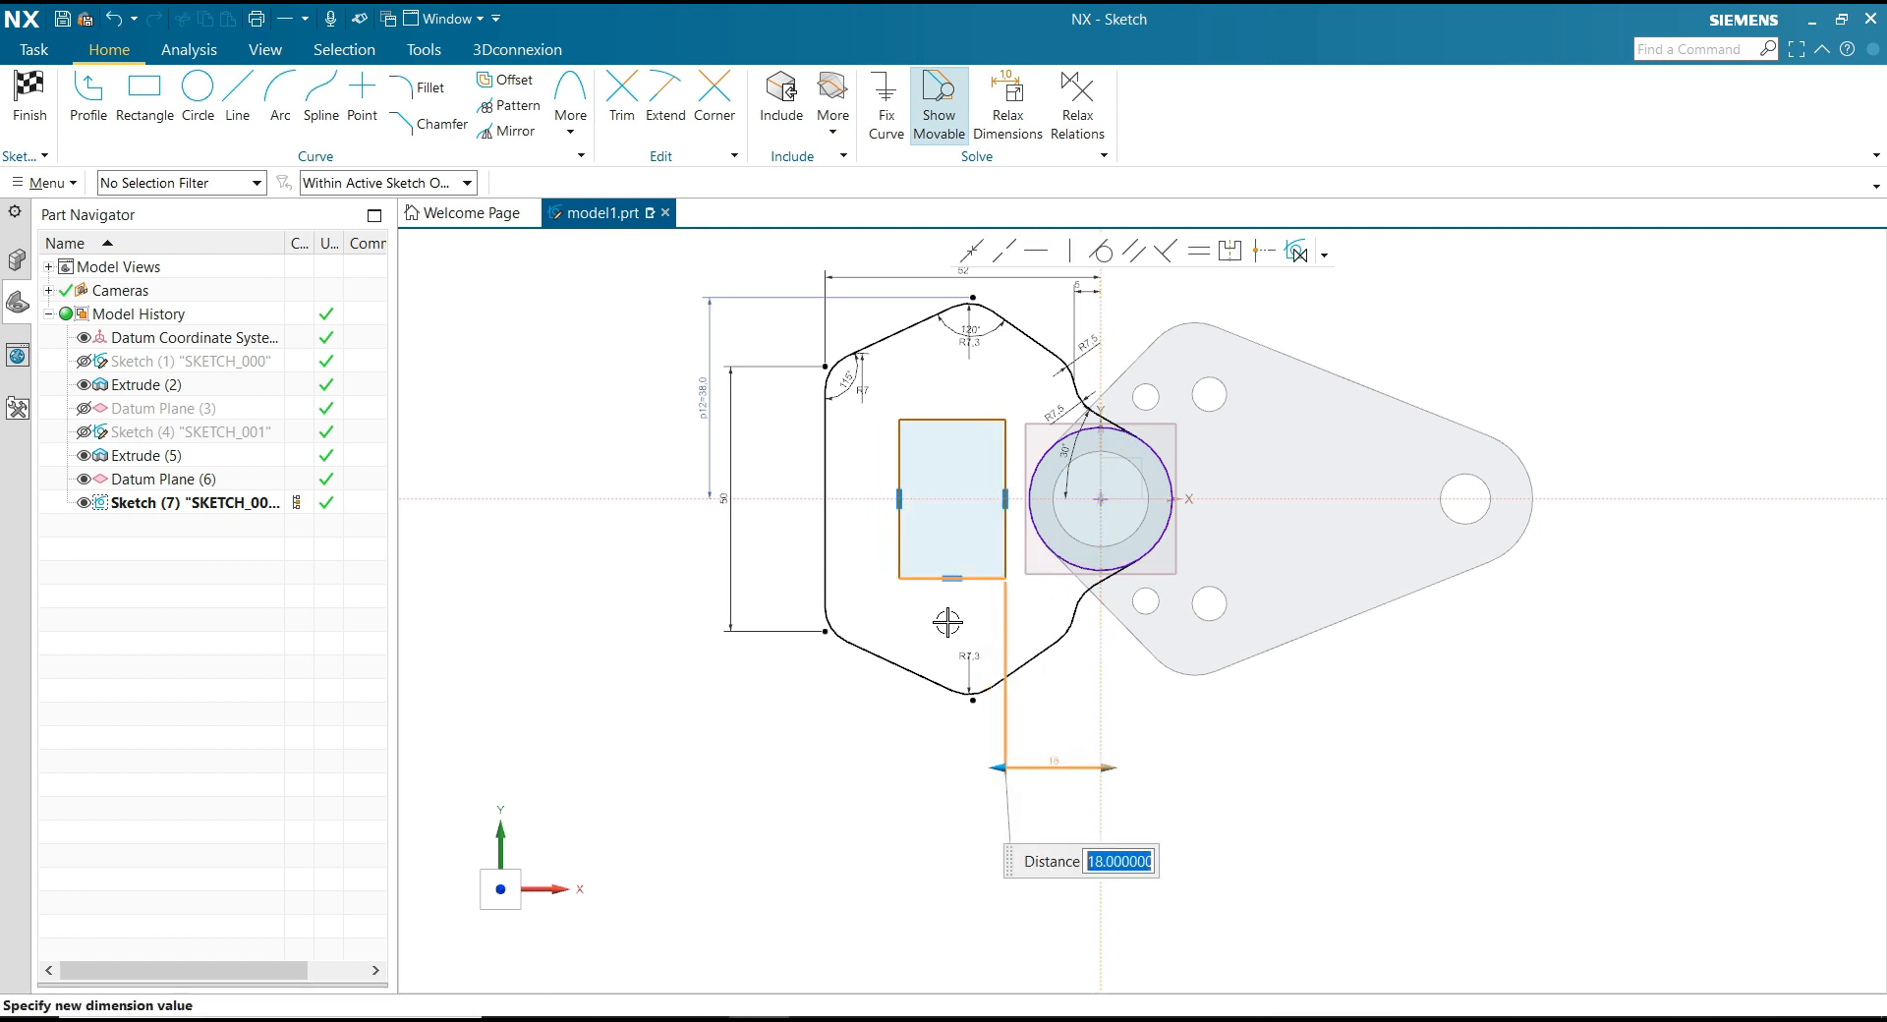
{"action": "left_click", "coordinate": [1090, 686]}
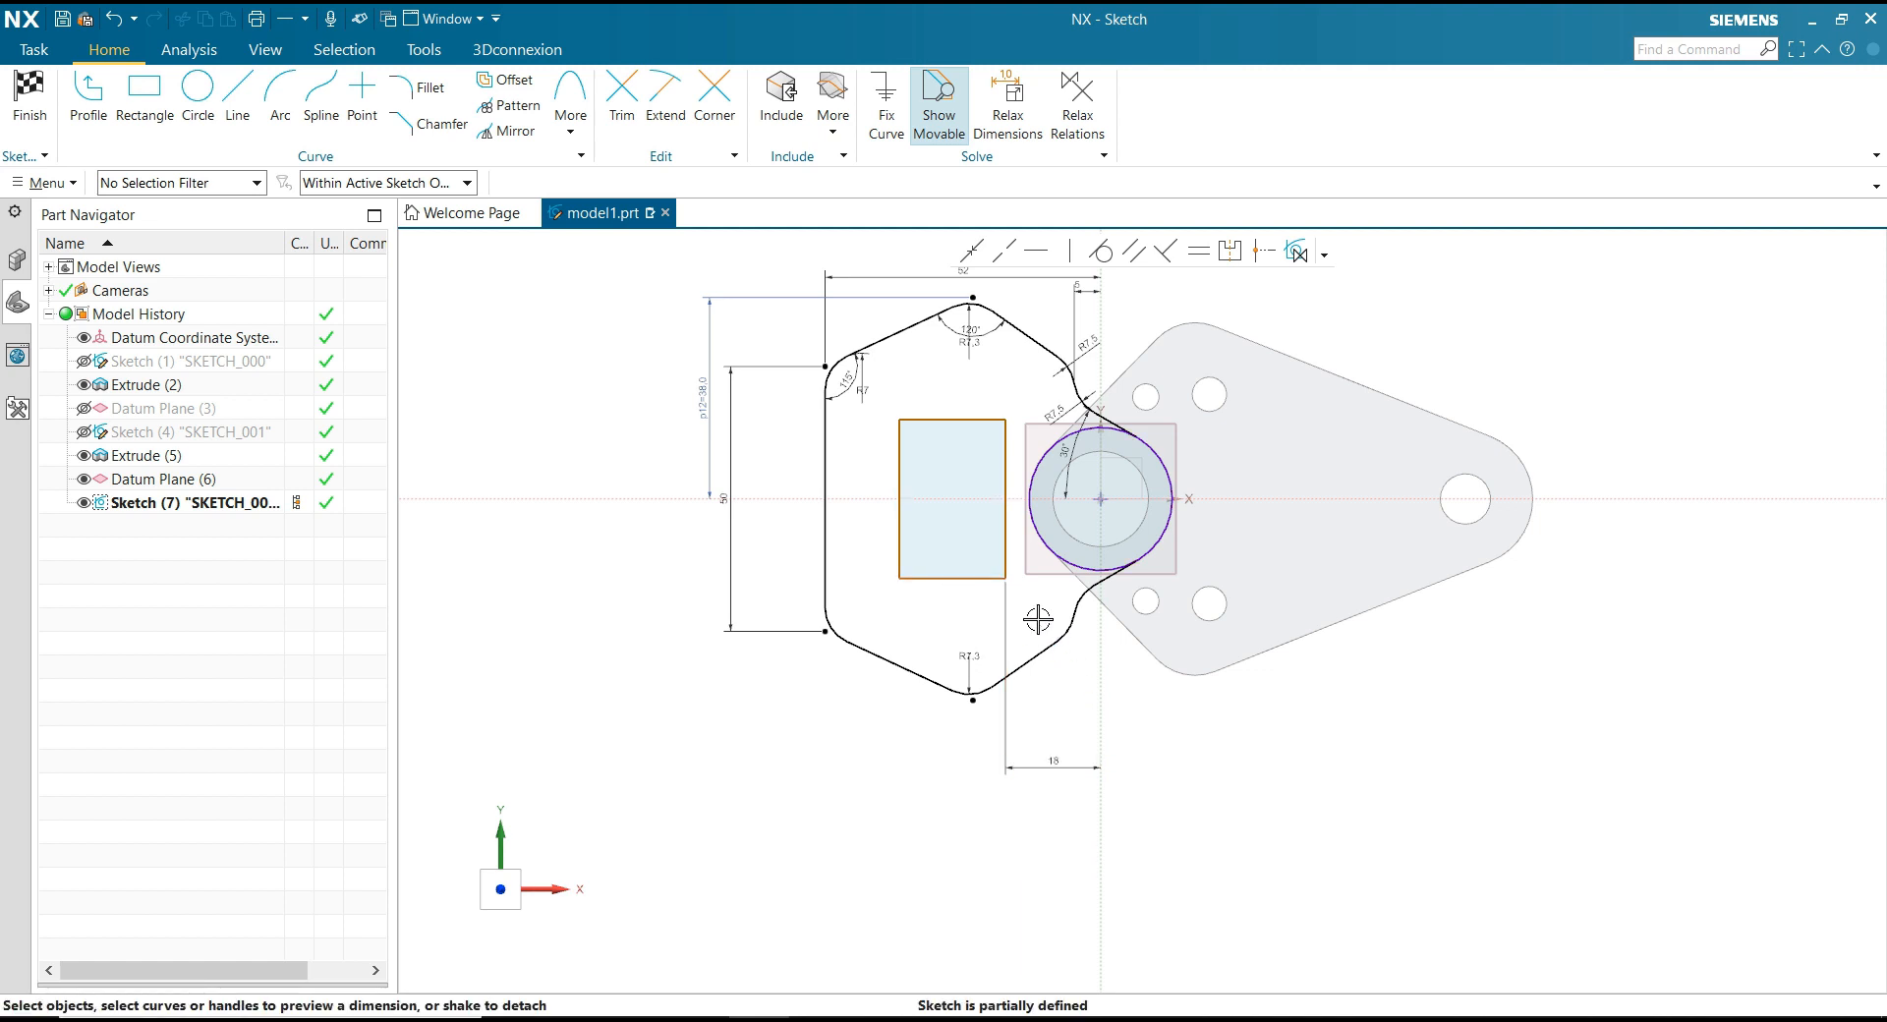
Step: Dimension the rectangle's width between its two vertical sides as 28 mm
{"action": "scroll", "coordinate": [1037, 620], "scroll_direction": "up", "scroll_amount": 1}
{"action": "left_click", "coordinate": [998, 534]}
{"action": "left_click", "coordinate": [866, 520]}
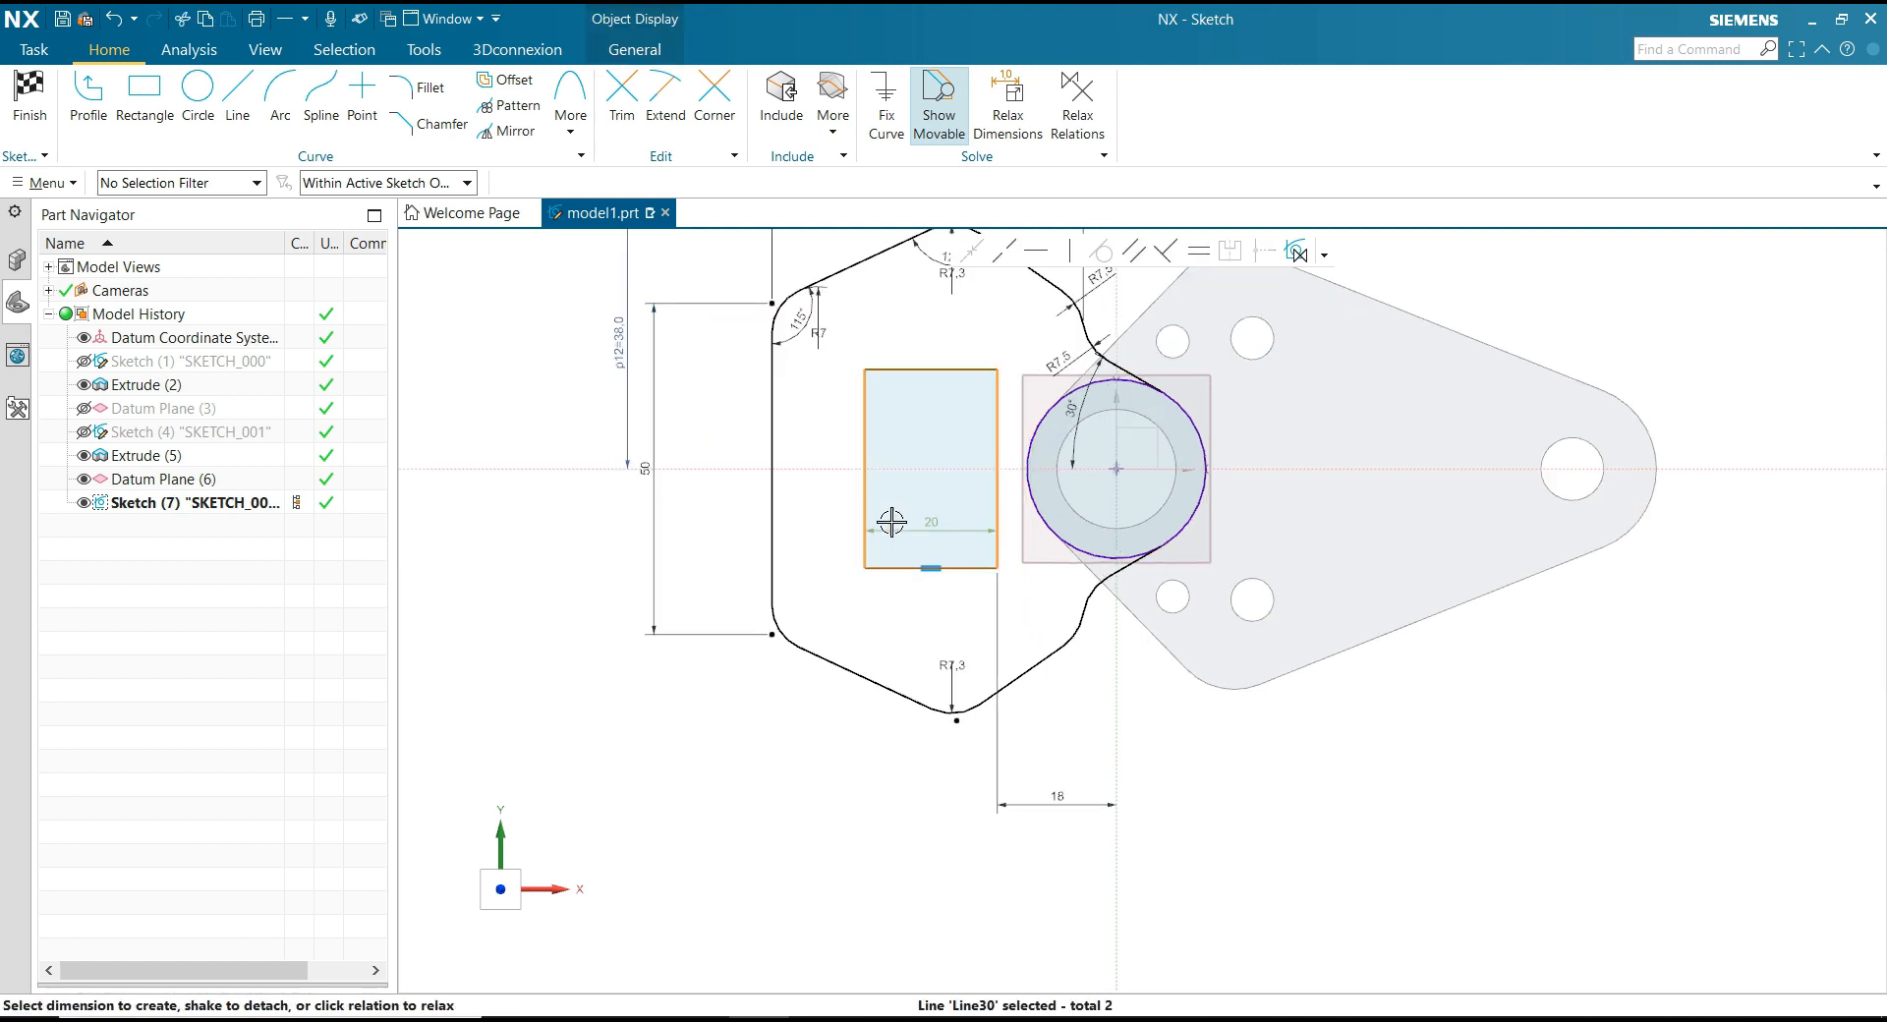
{"action": "left_click", "coordinate": [934, 794]}
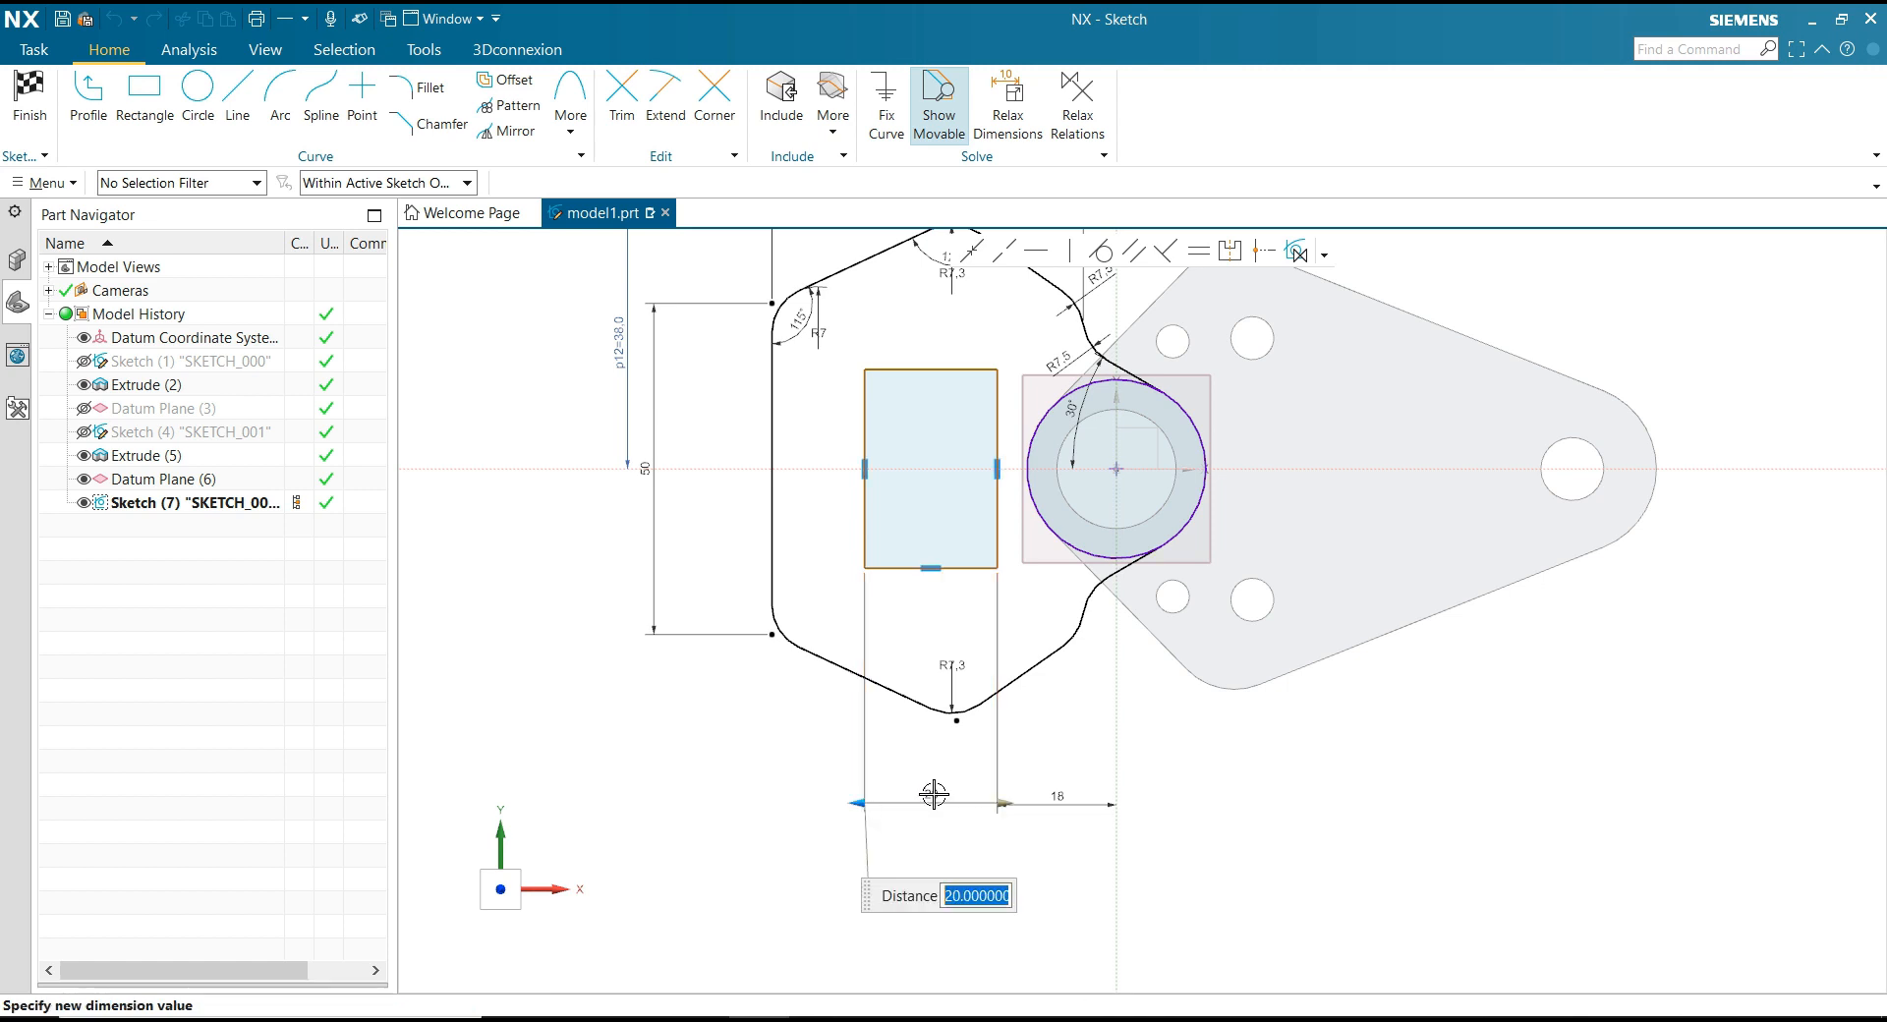
{"action": "type", "text": "2"}
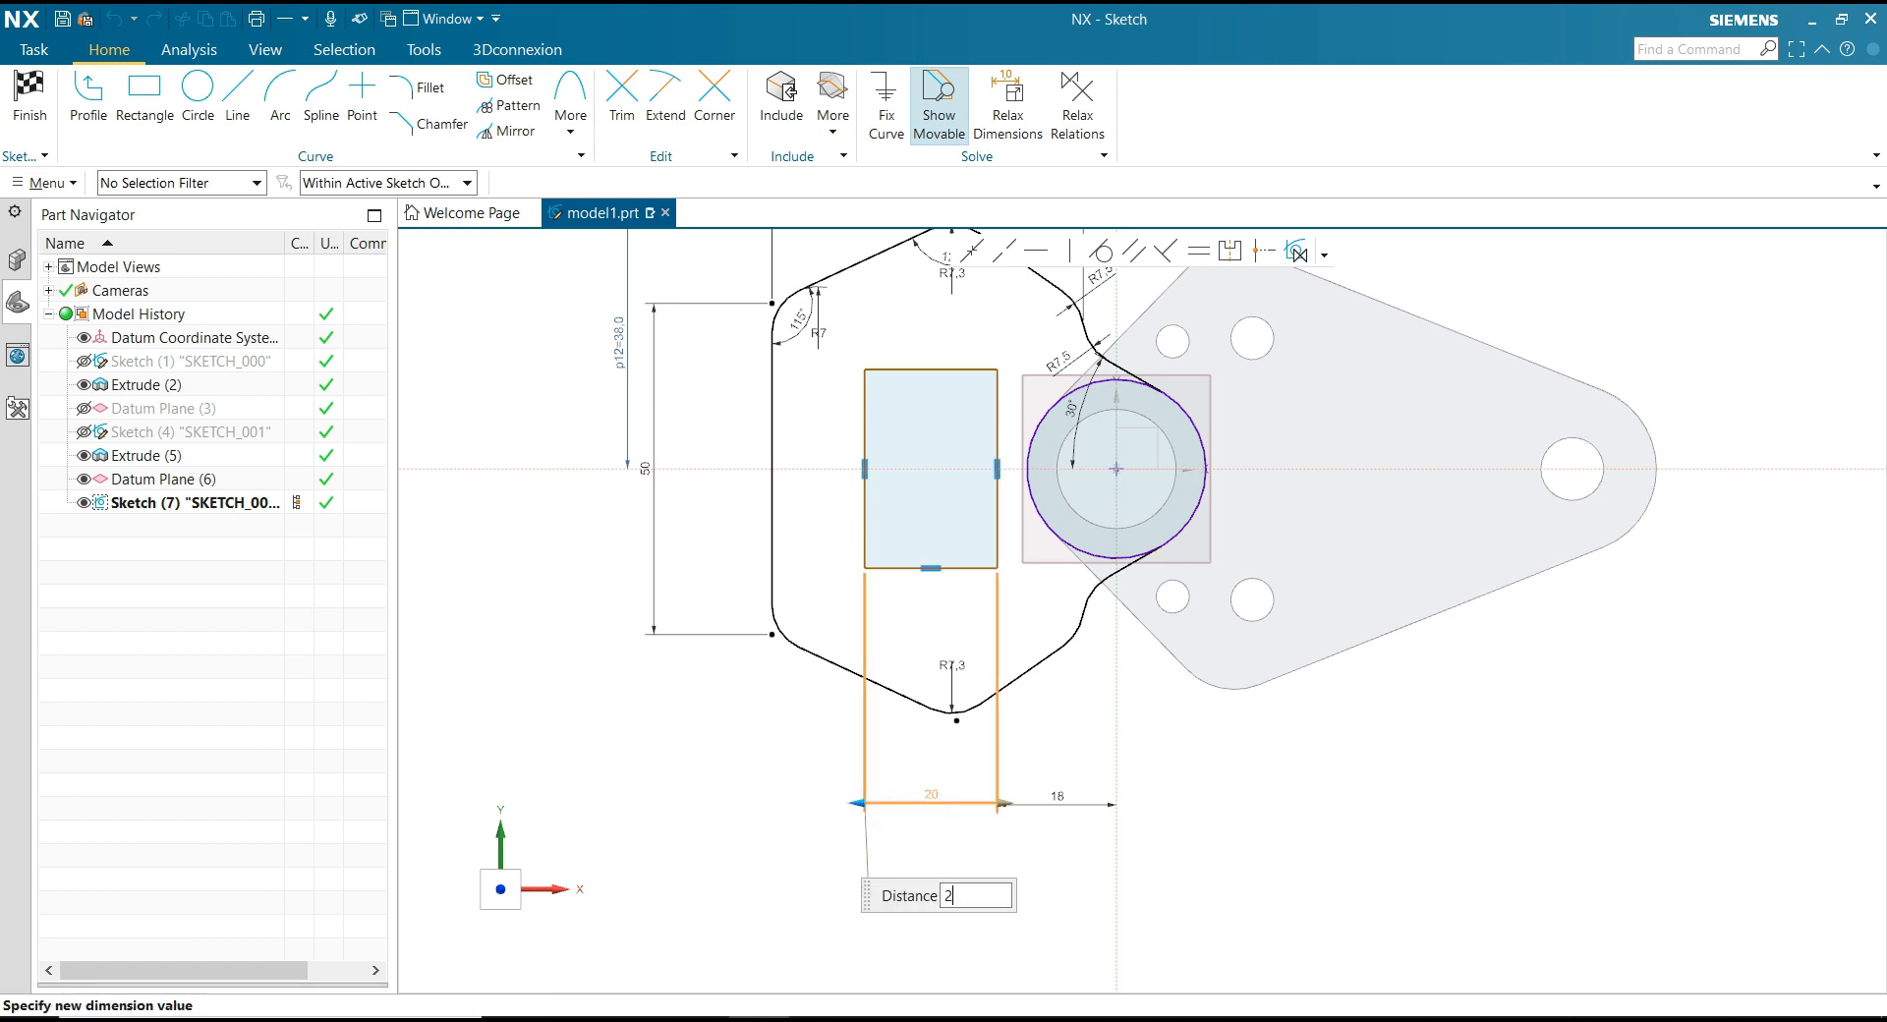
{"action": "type", "text": "8"}
{"action": "key", "text": "Return"}
{"action": "left_click", "coordinate": [1078, 707]}
Step: Convert the inner rectangle's upper and lower sides to reference lines
{"action": "scroll", "coordinate": [1002, 698], "scroll_direction": "down", "scroll_amount": 2}
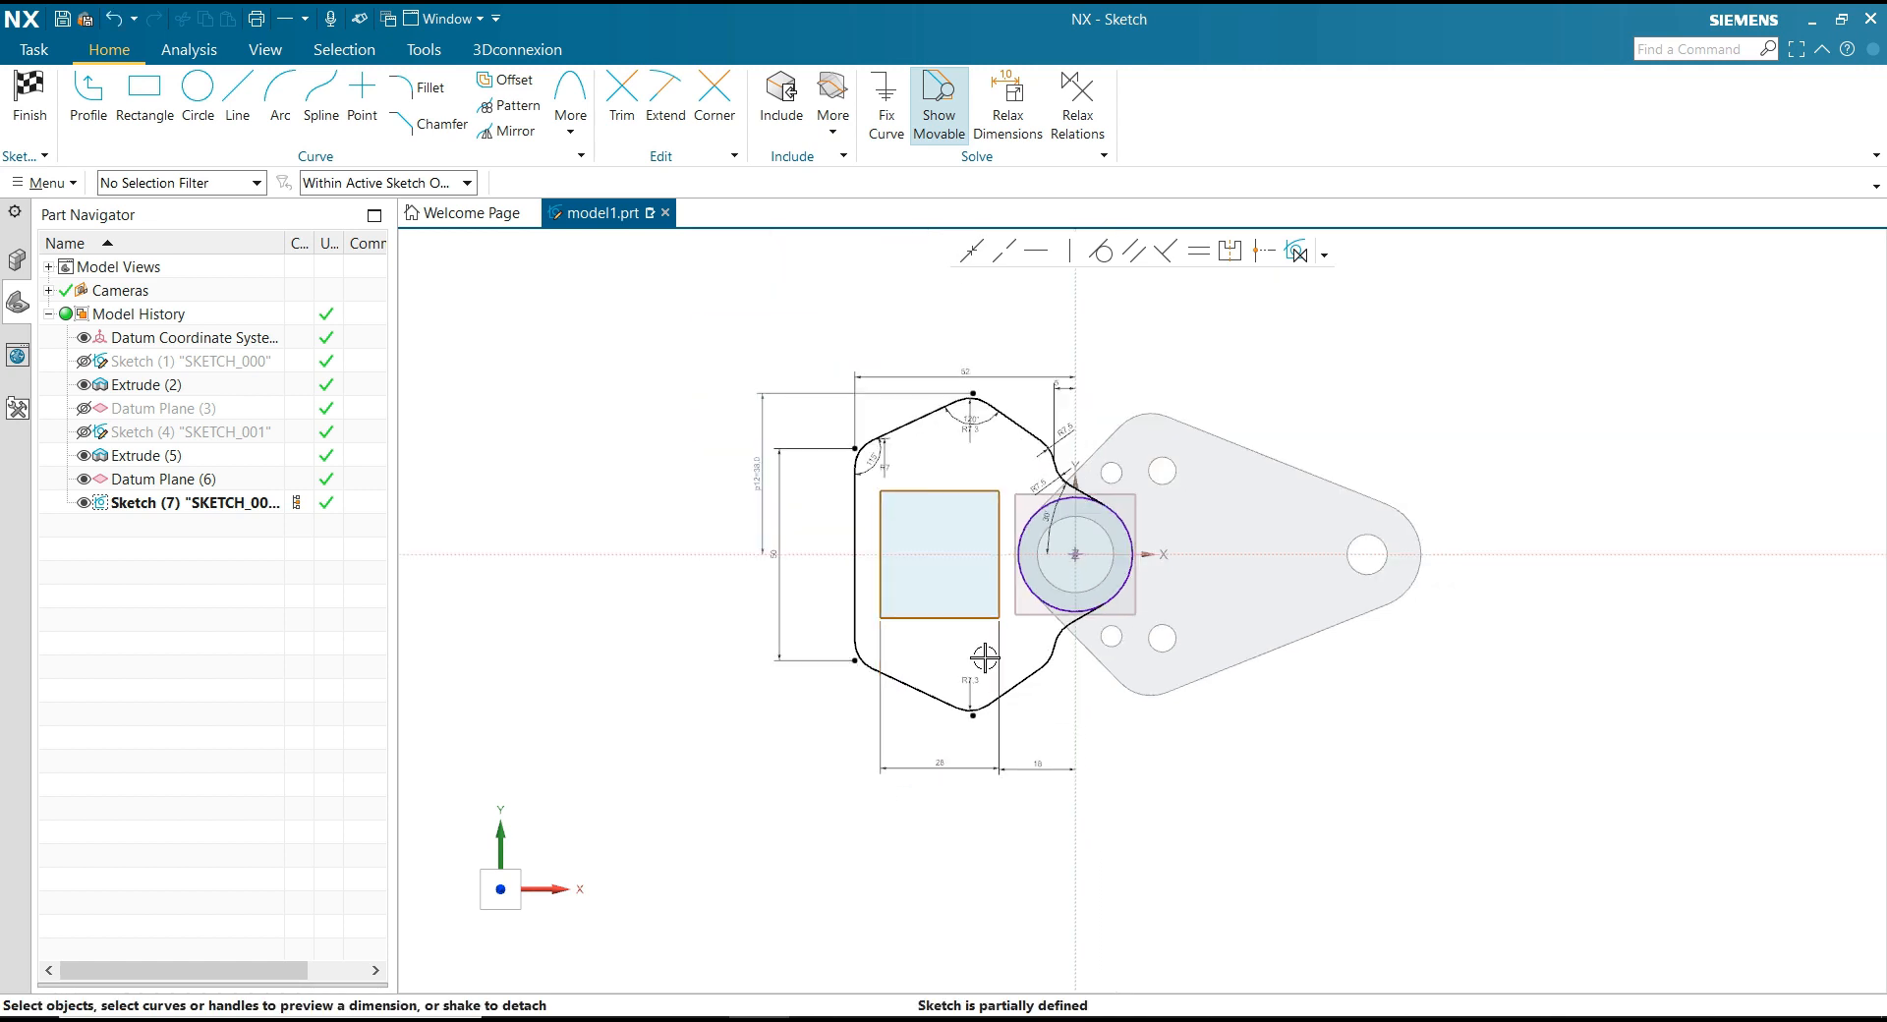
{"action": "scroll", "coordinate": [900, 524], "scroll_direction": "up", "scroll_amount": 3}
{"action": "scroll", "coordinate": [913, 524], "scroll_direction": "up", "scroll_amount": 1}
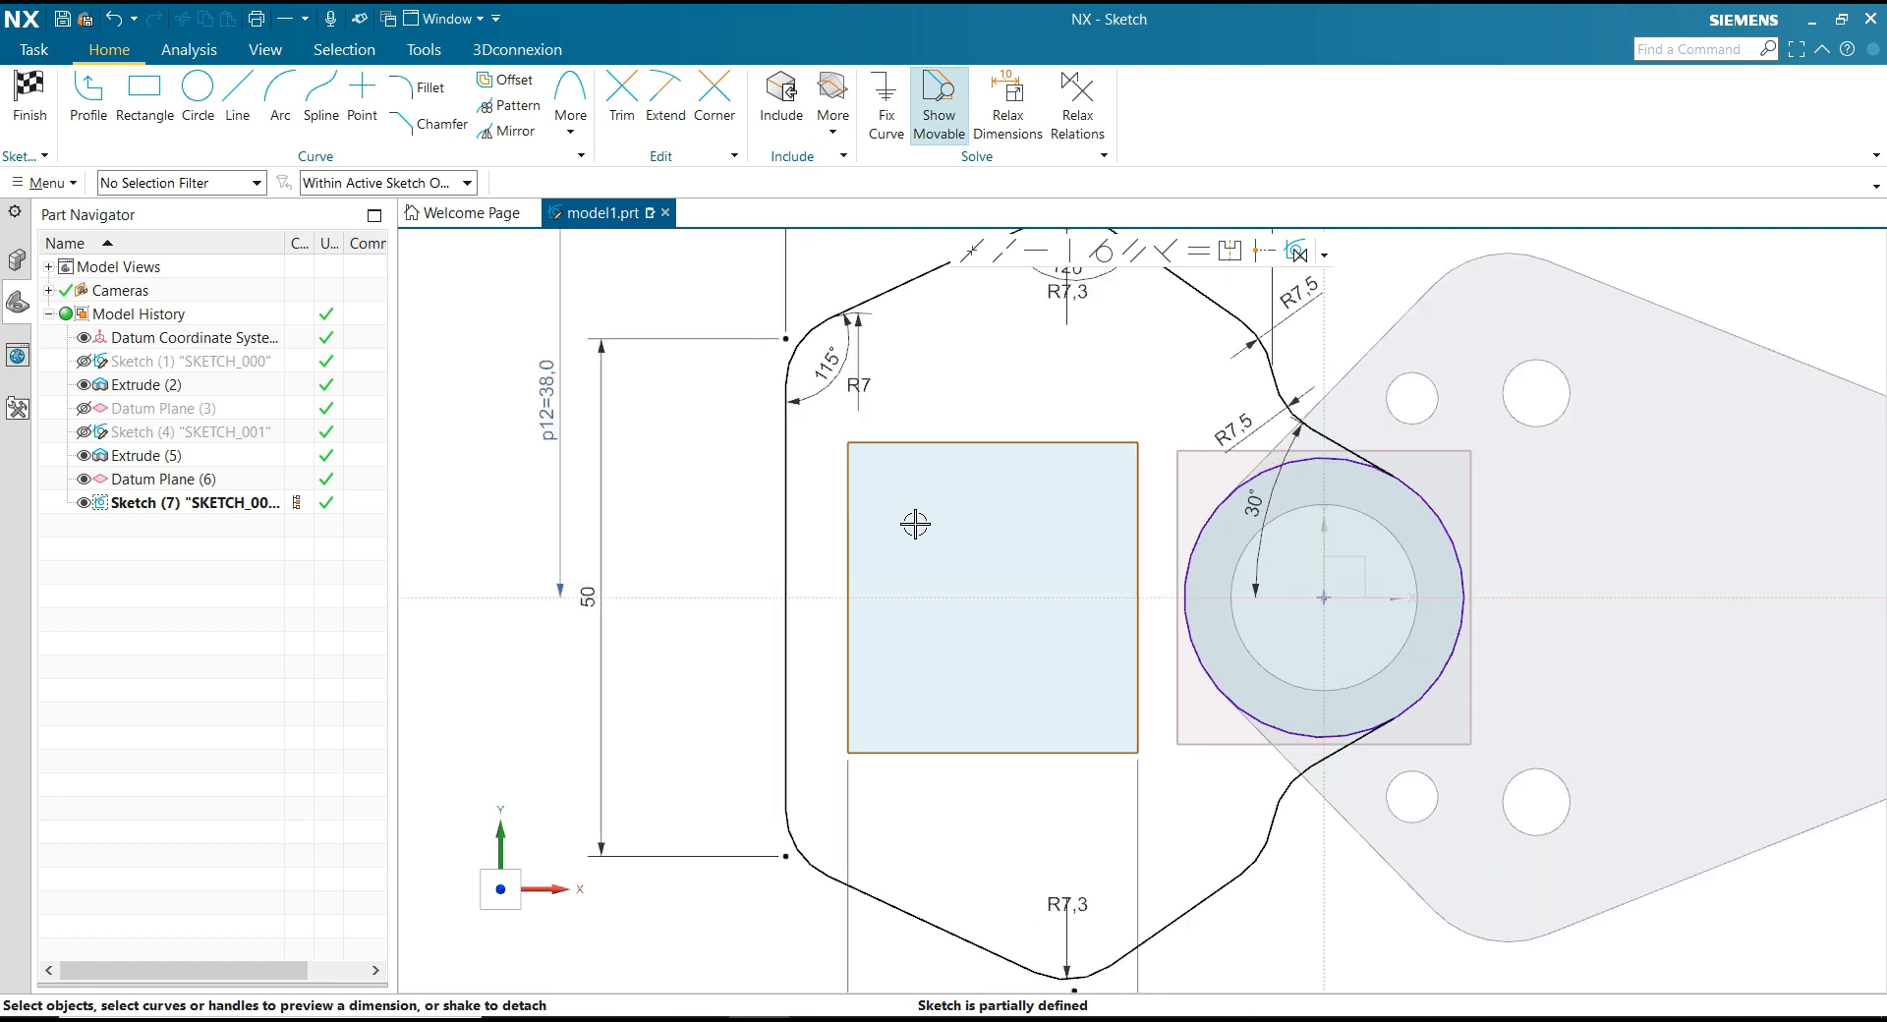
{"action": "left_click", "coordinate": [941, 442]}
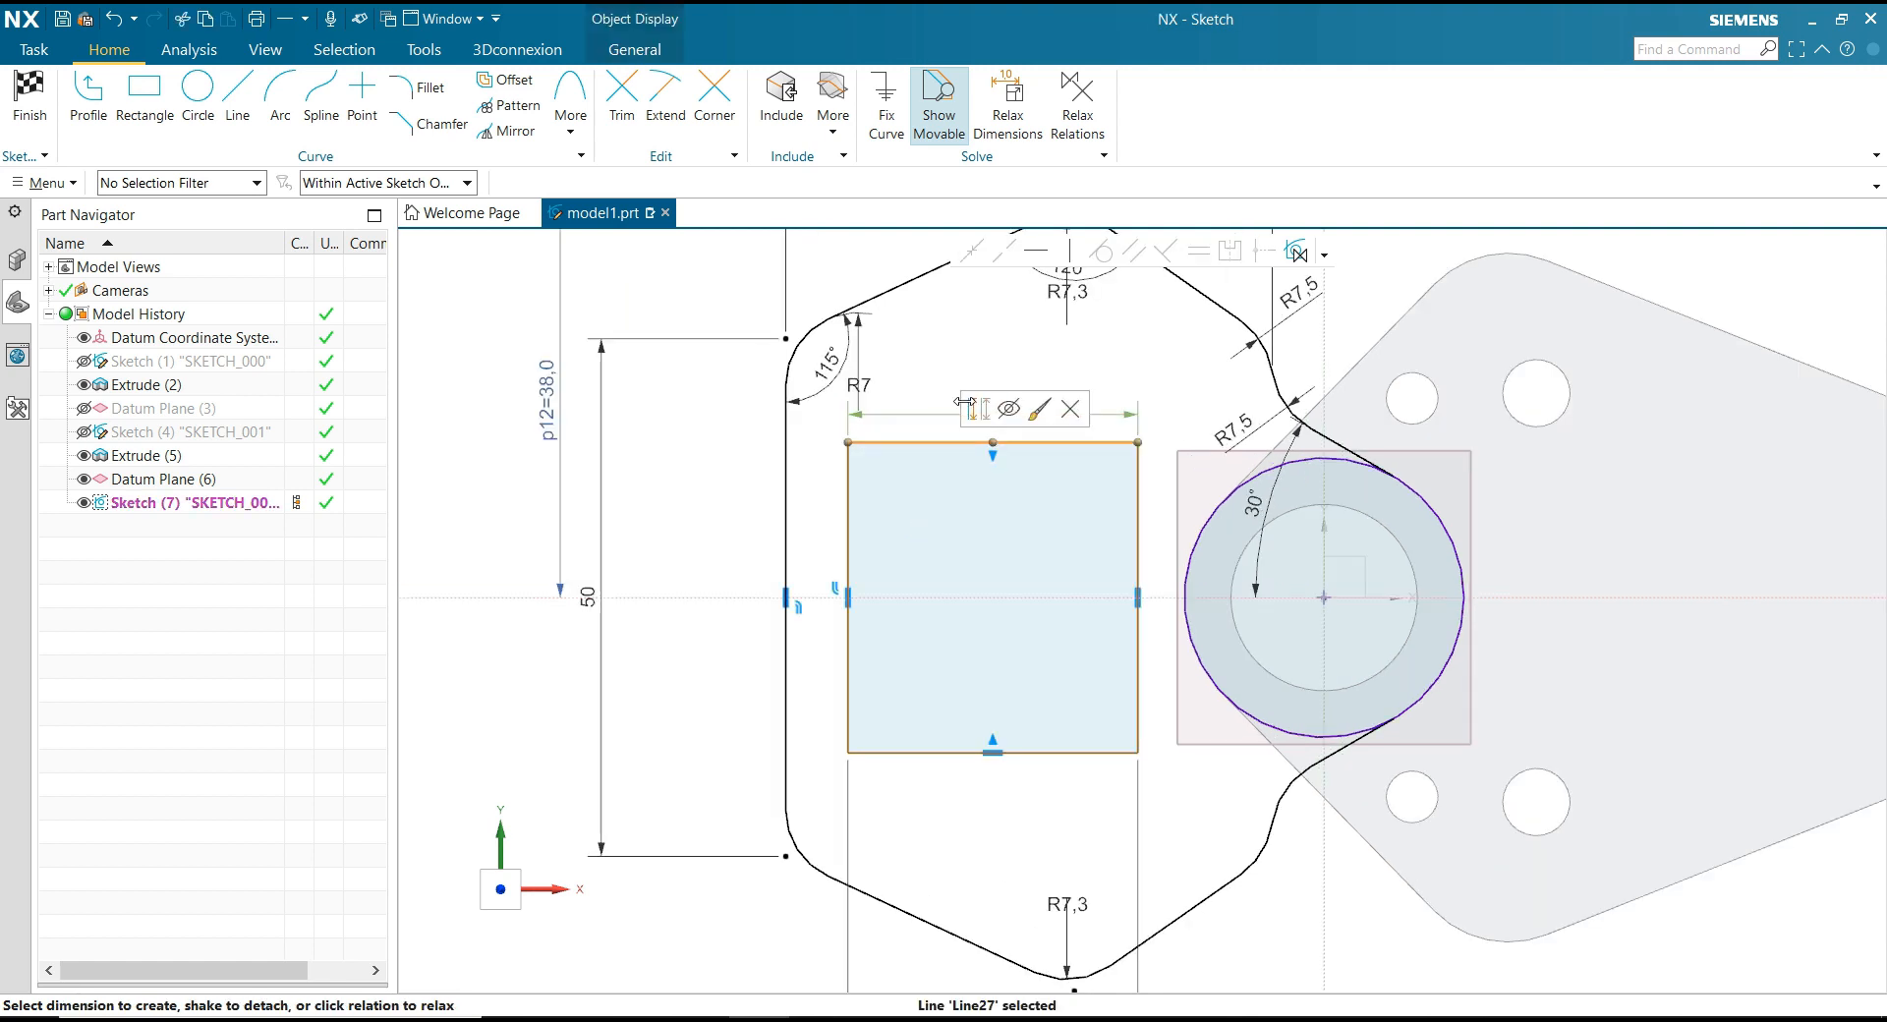
{"action": "left_click", "coordinate": [978, 411]}
{"action": "left_click", "coordinate": [987, 752]}
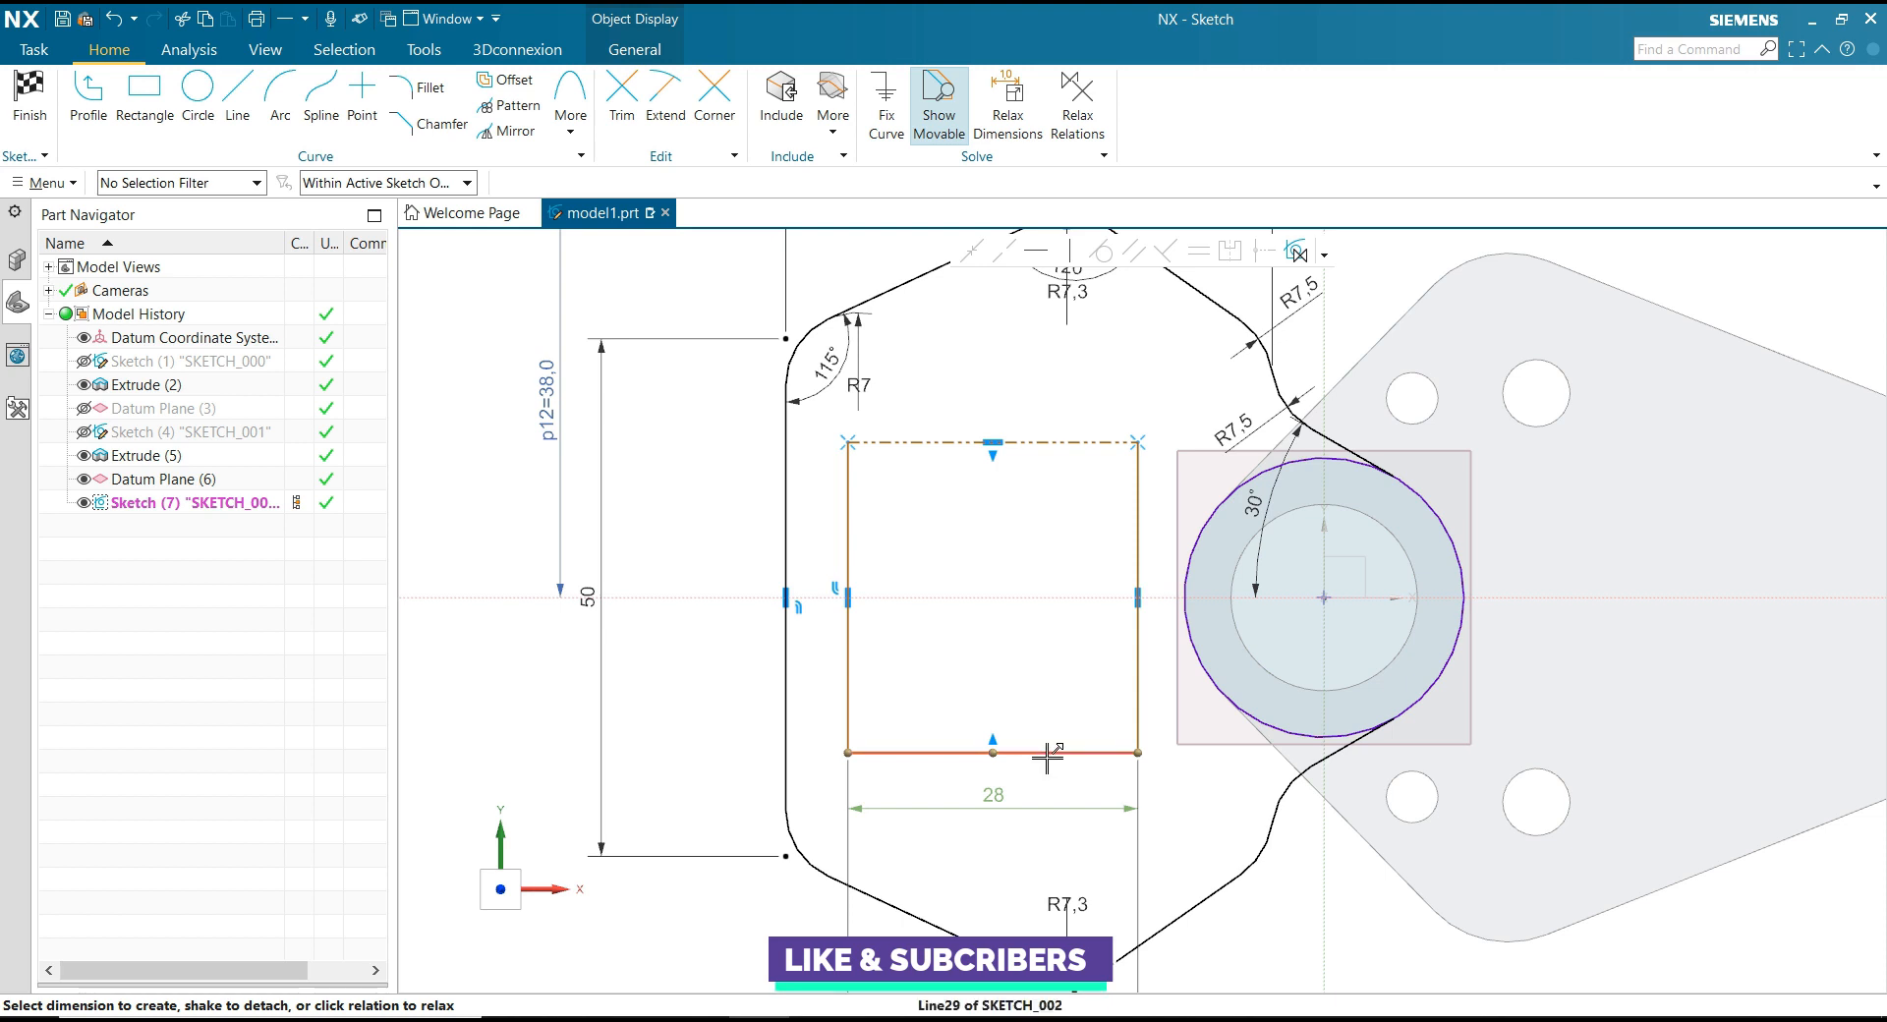
{"action": "left_click", "coordinate": [1041, 751]}
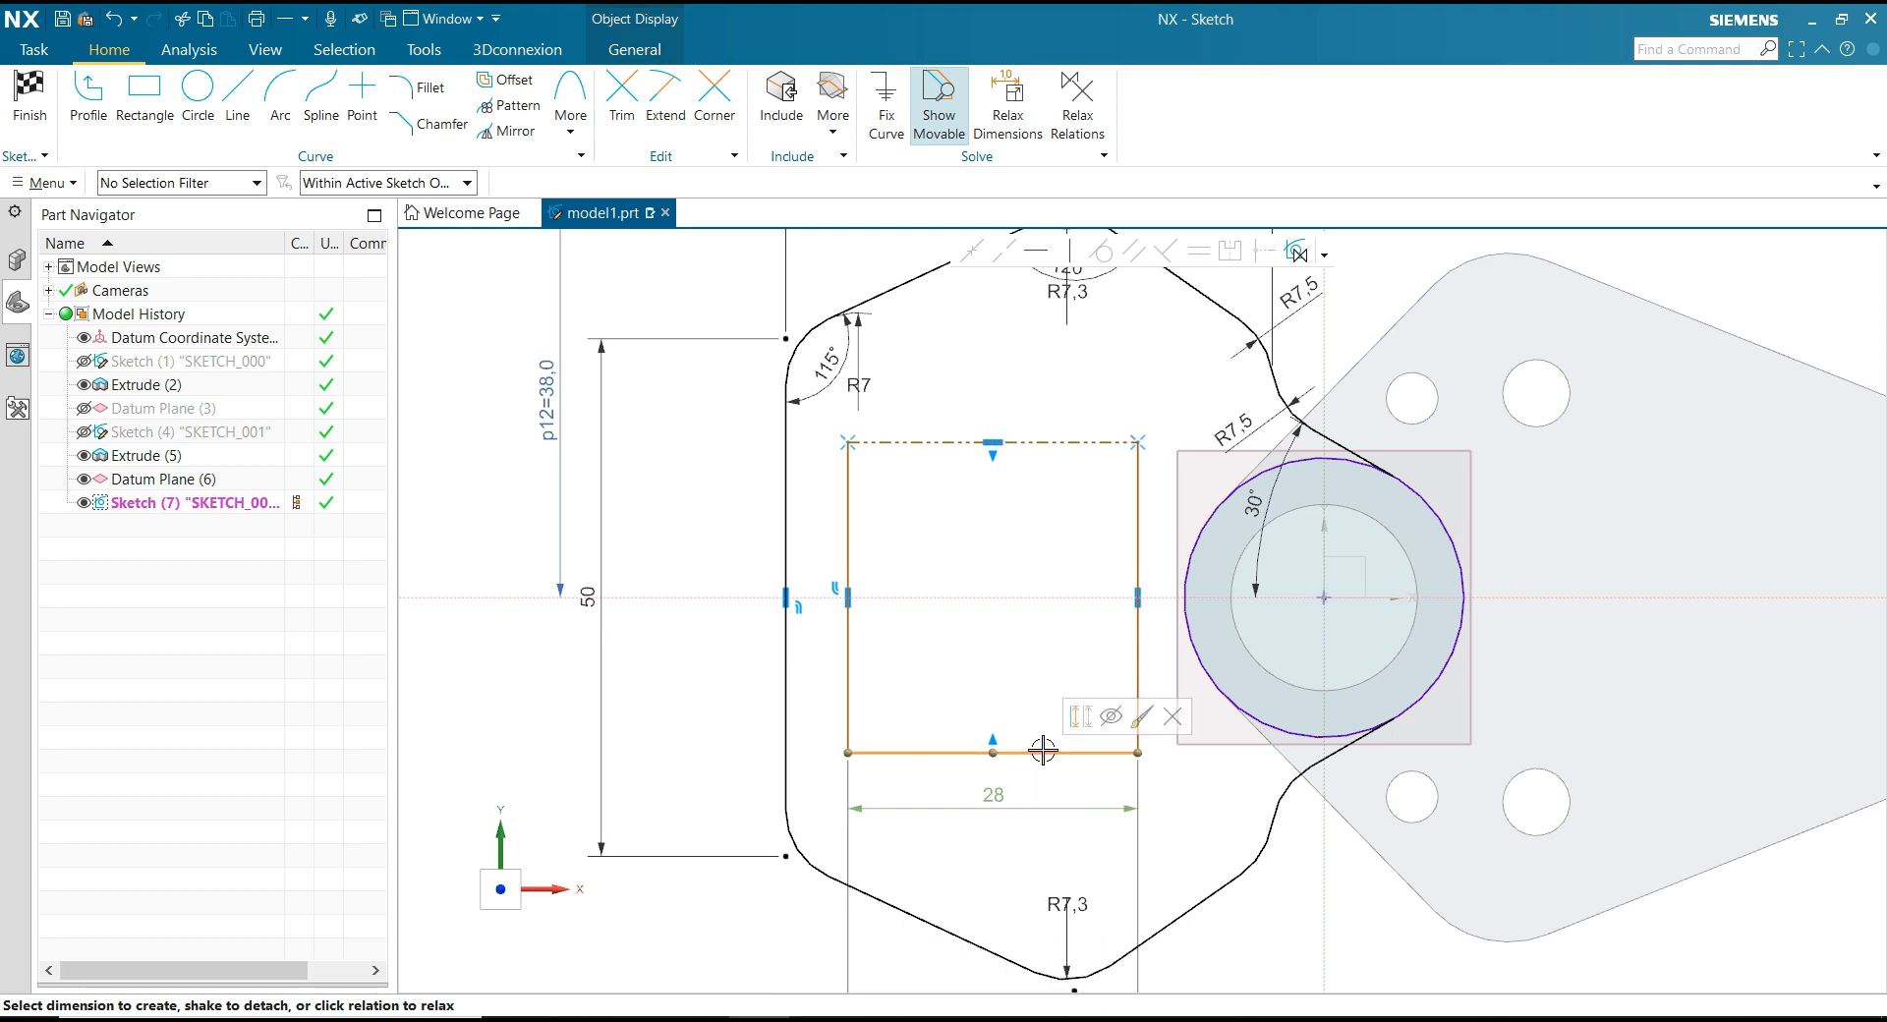
{"action": "left_click", "coordinate": [1080, 715]}
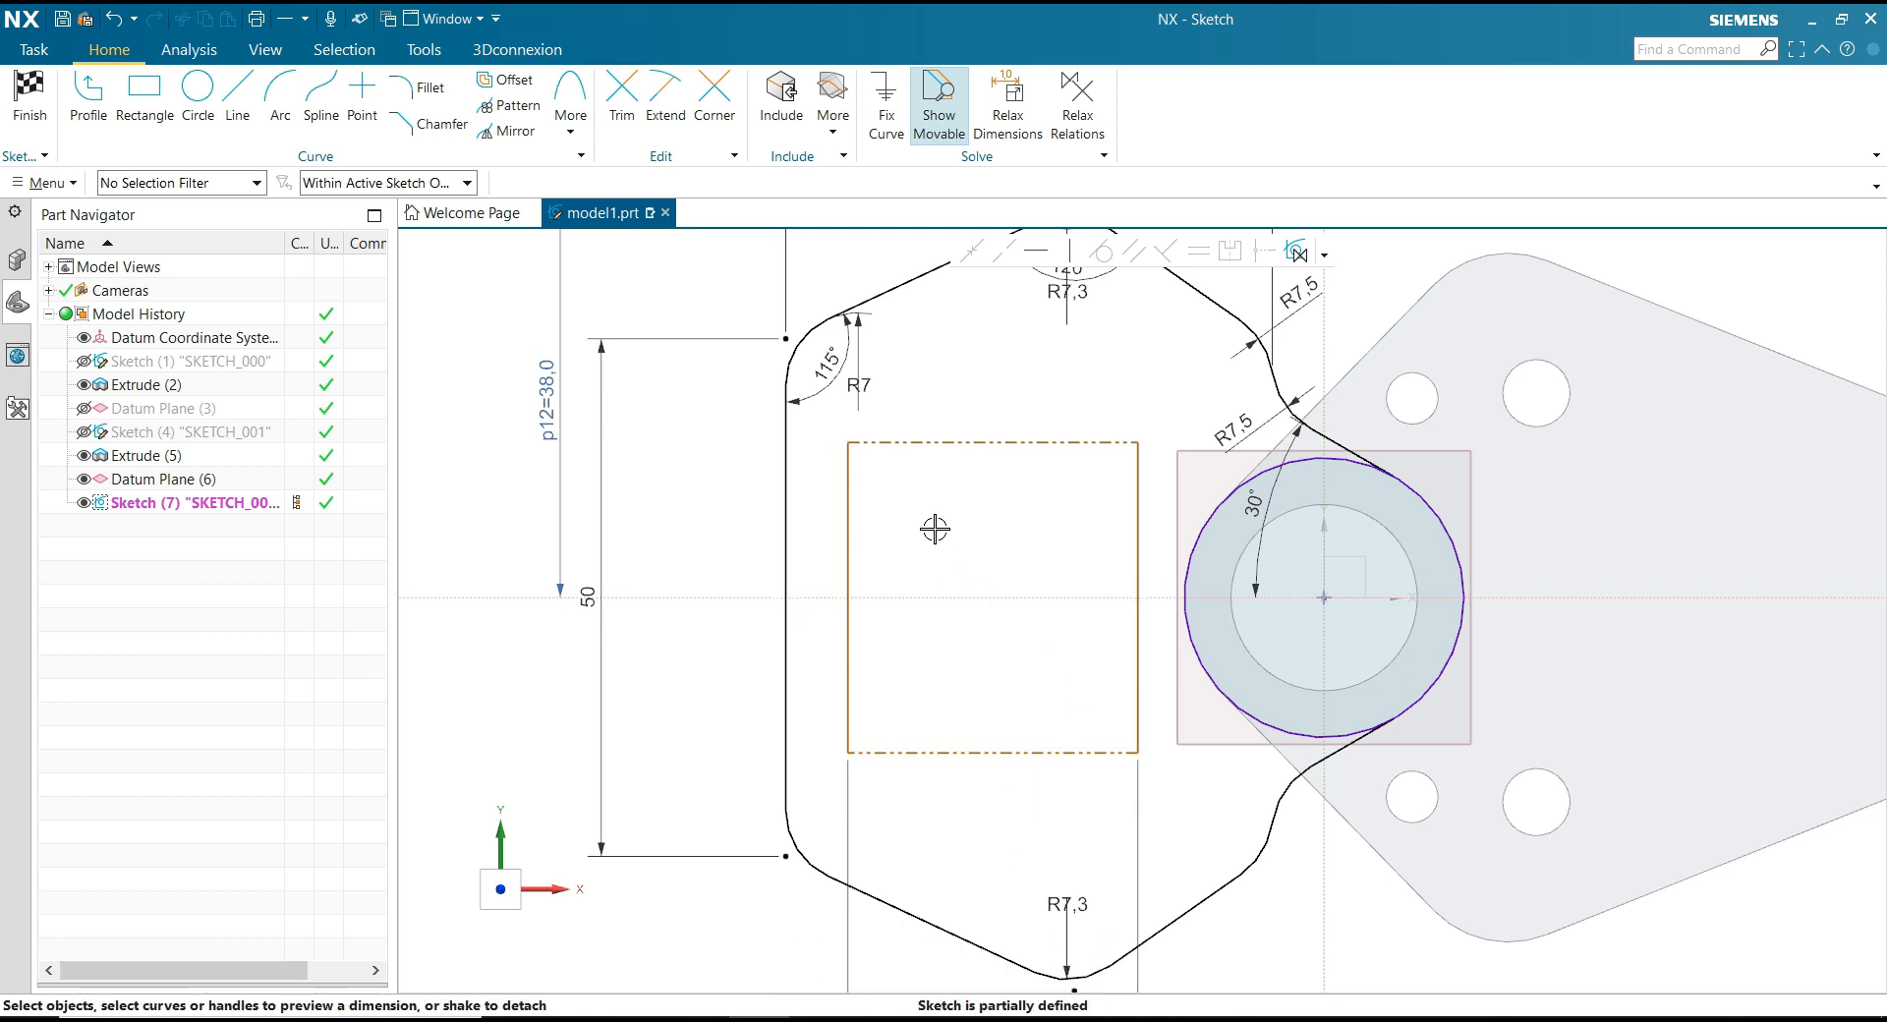
Step: Draw outward-bulging three-point arcs across the rectangle's upper and lower ends, with radii of about 20.8 and 20.5 mm
{"action": "left_click", "coordinate": [277, 104]}
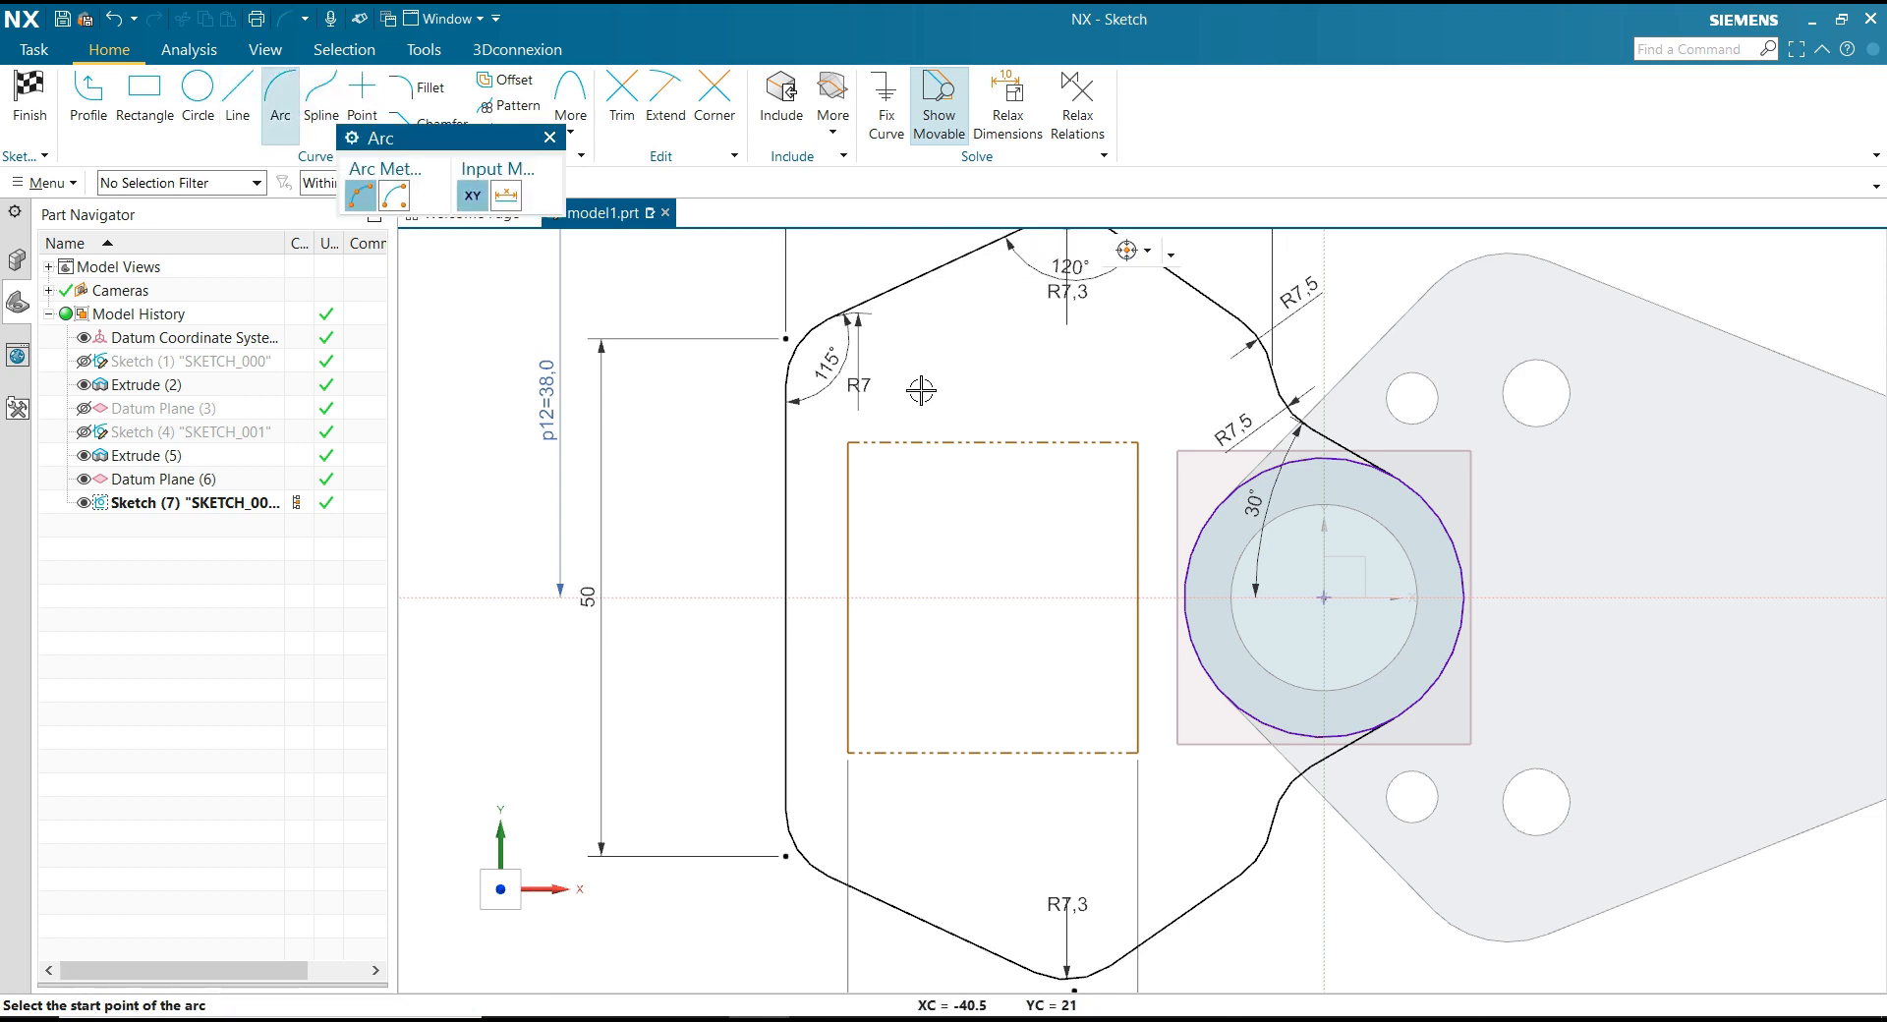
{"action": "left_click", "coordinate": [849, 443]}
{"action": "left_click", "coordinate": [1138, 442]}
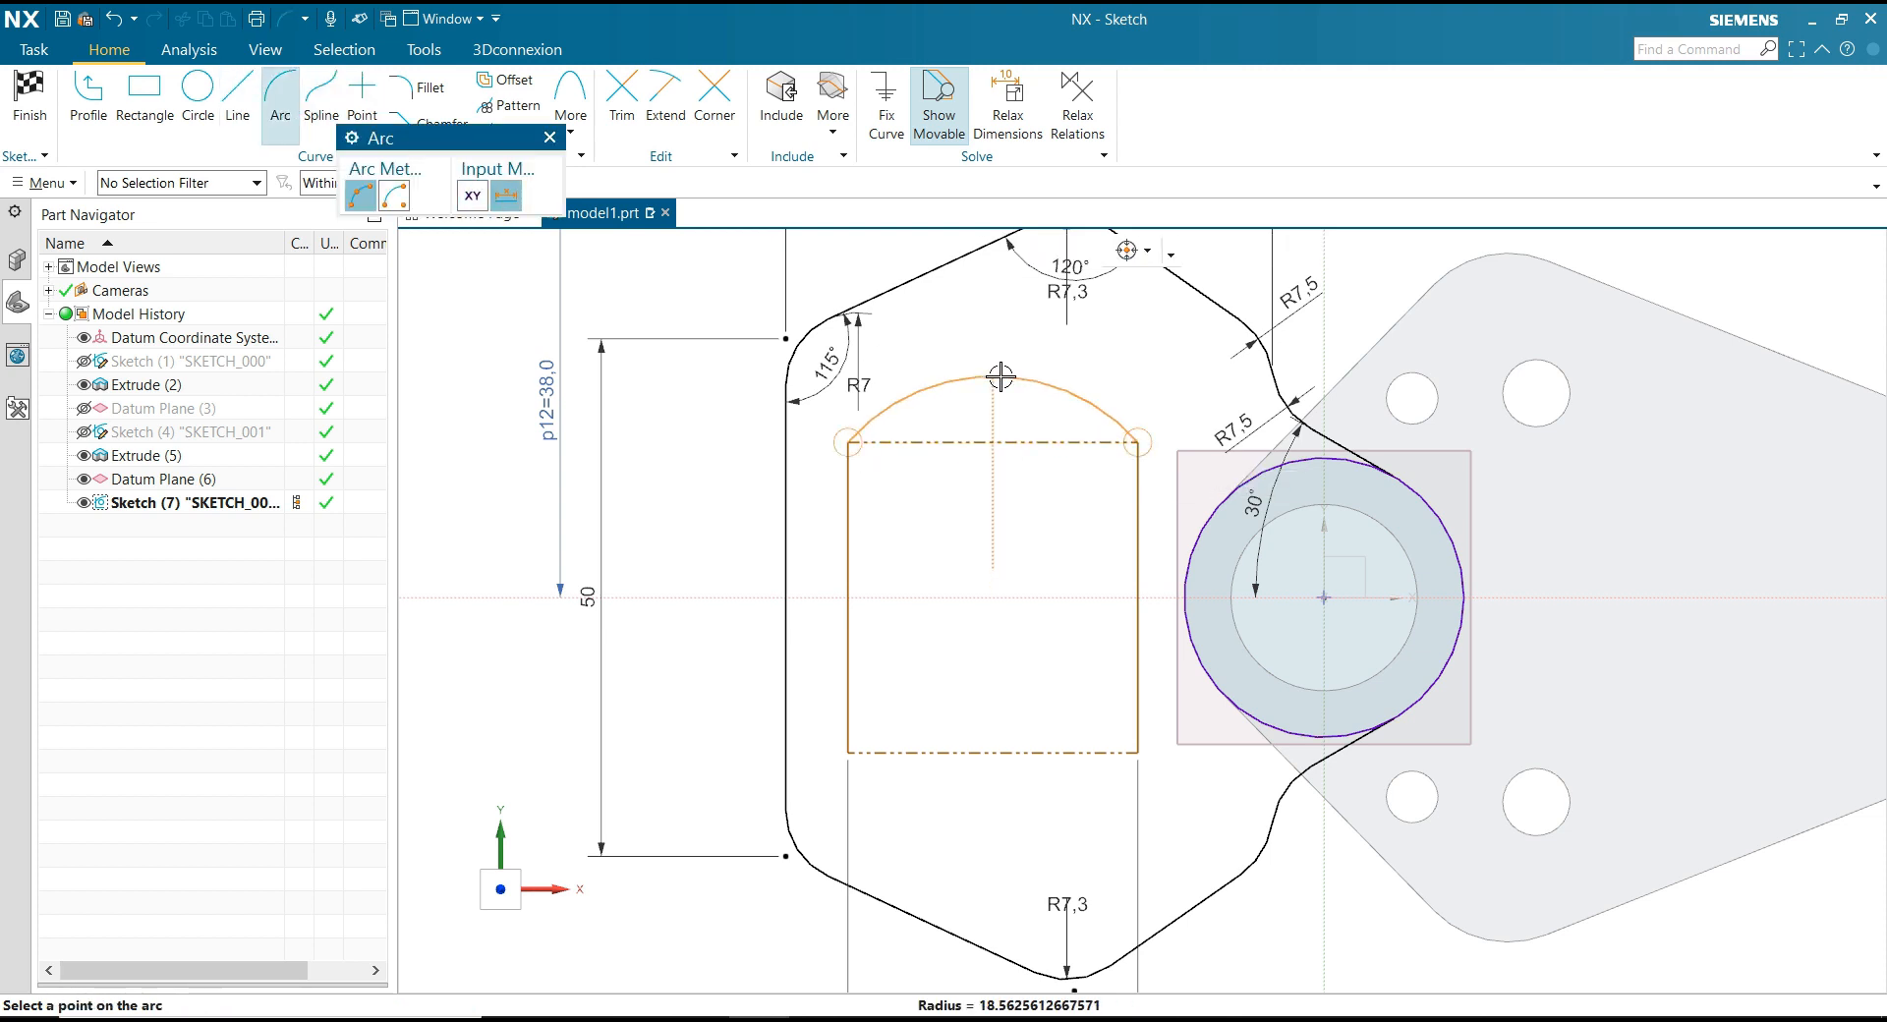
{"action": "left_click", "coordinate": [1000, 377]}
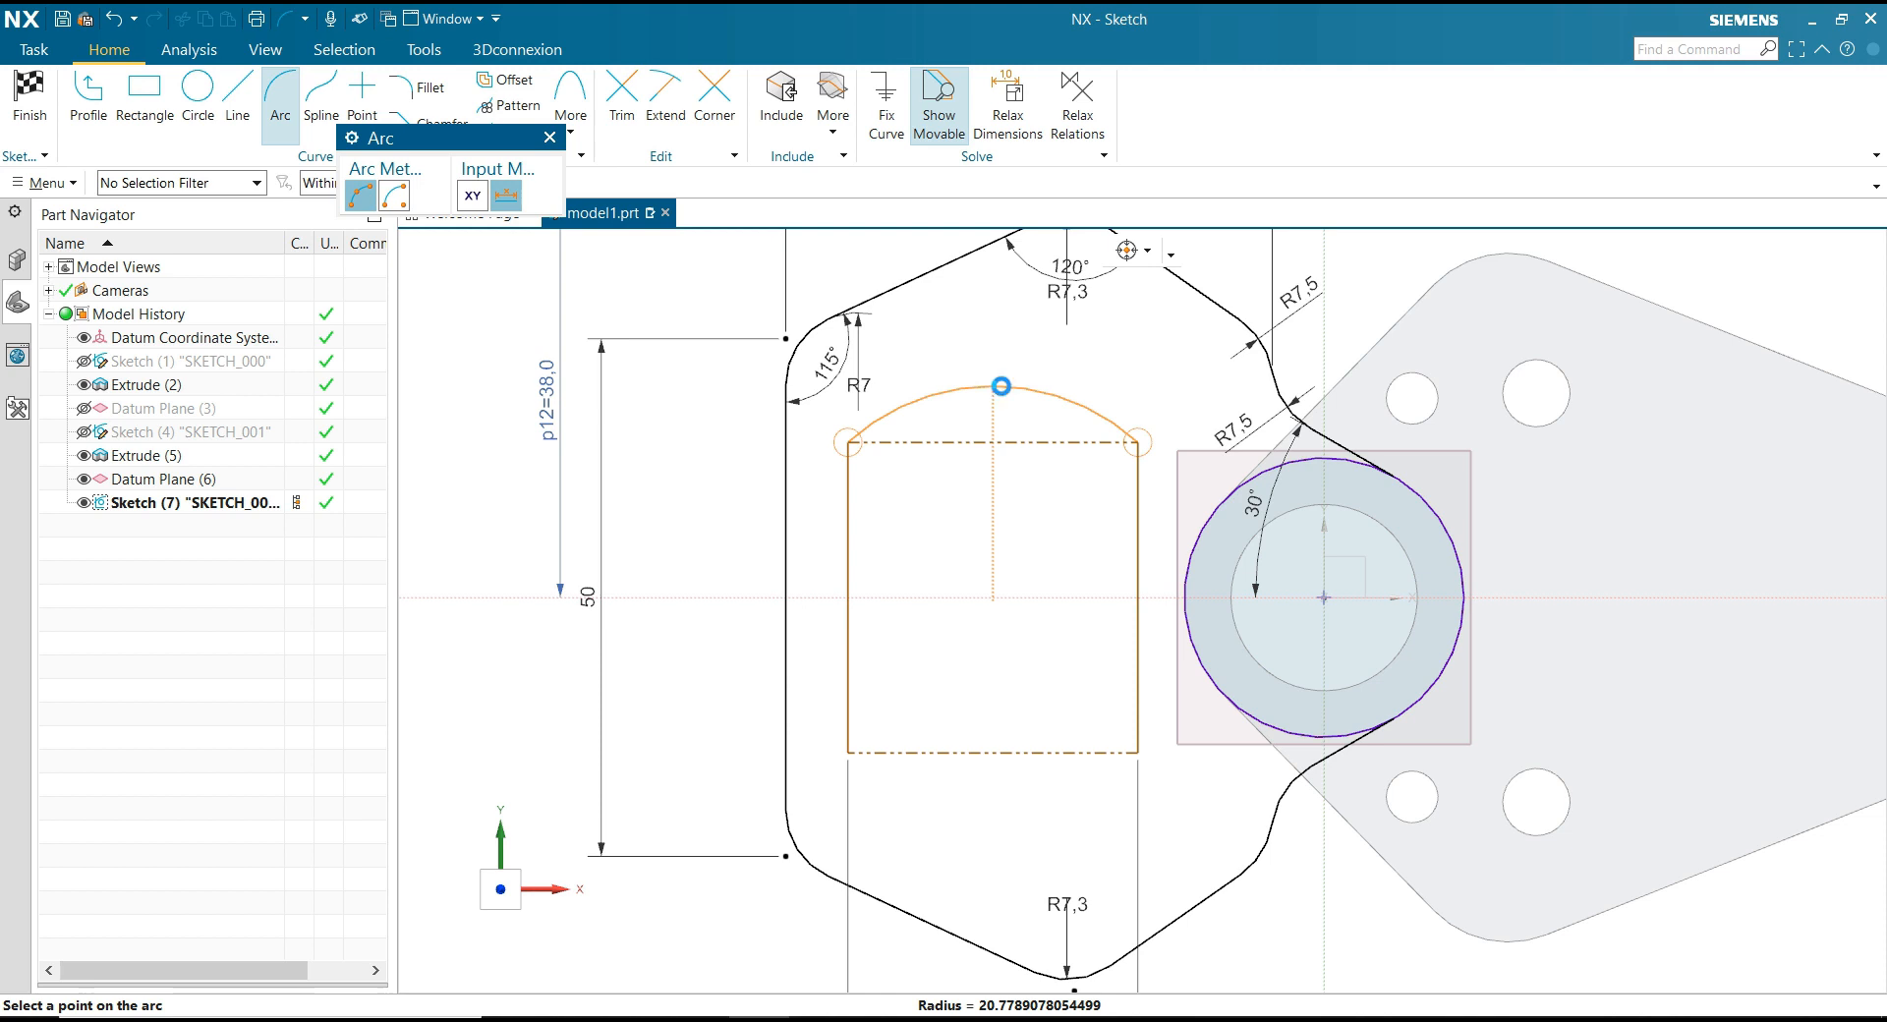
{"action": "left_click", "coordinate": [849, 753]}
{"action": "left_click", "coordinate": [1138, 753]}
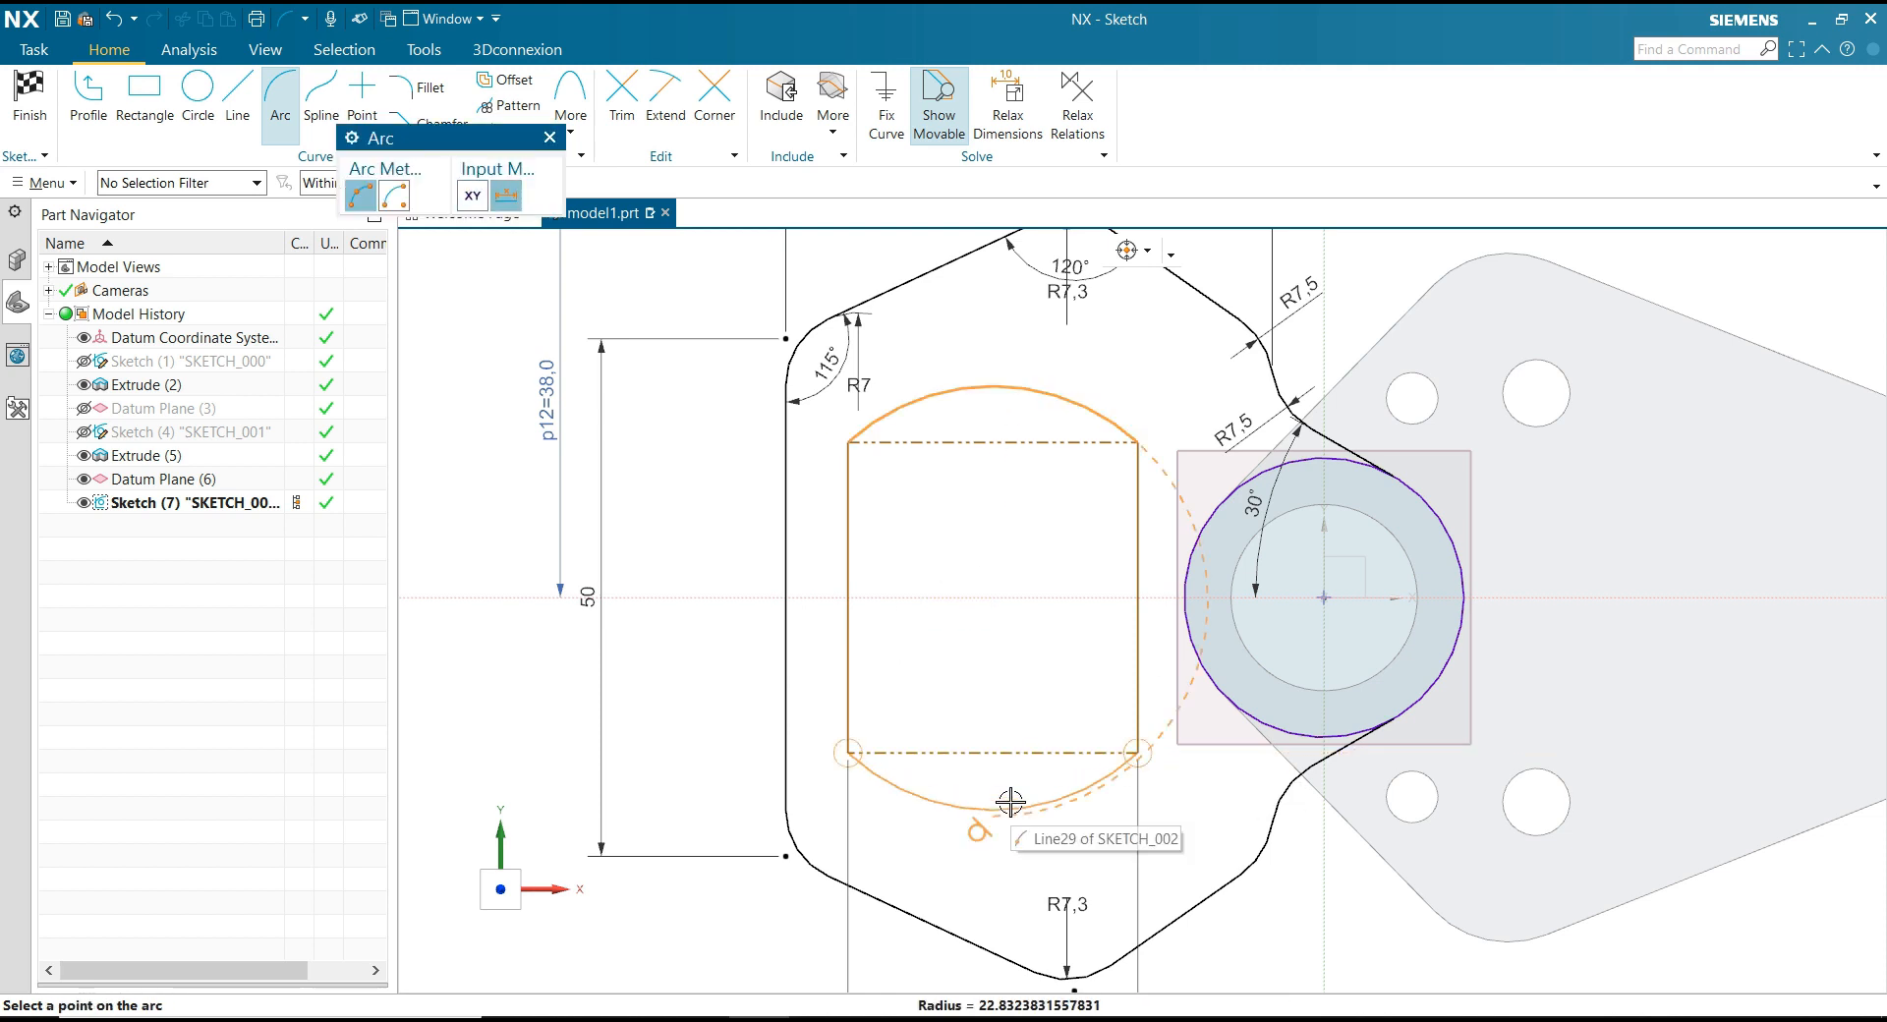
{"action": "left_click", "coordinate": [1008, 807]}
{"action": "key", "text": "Escape"}
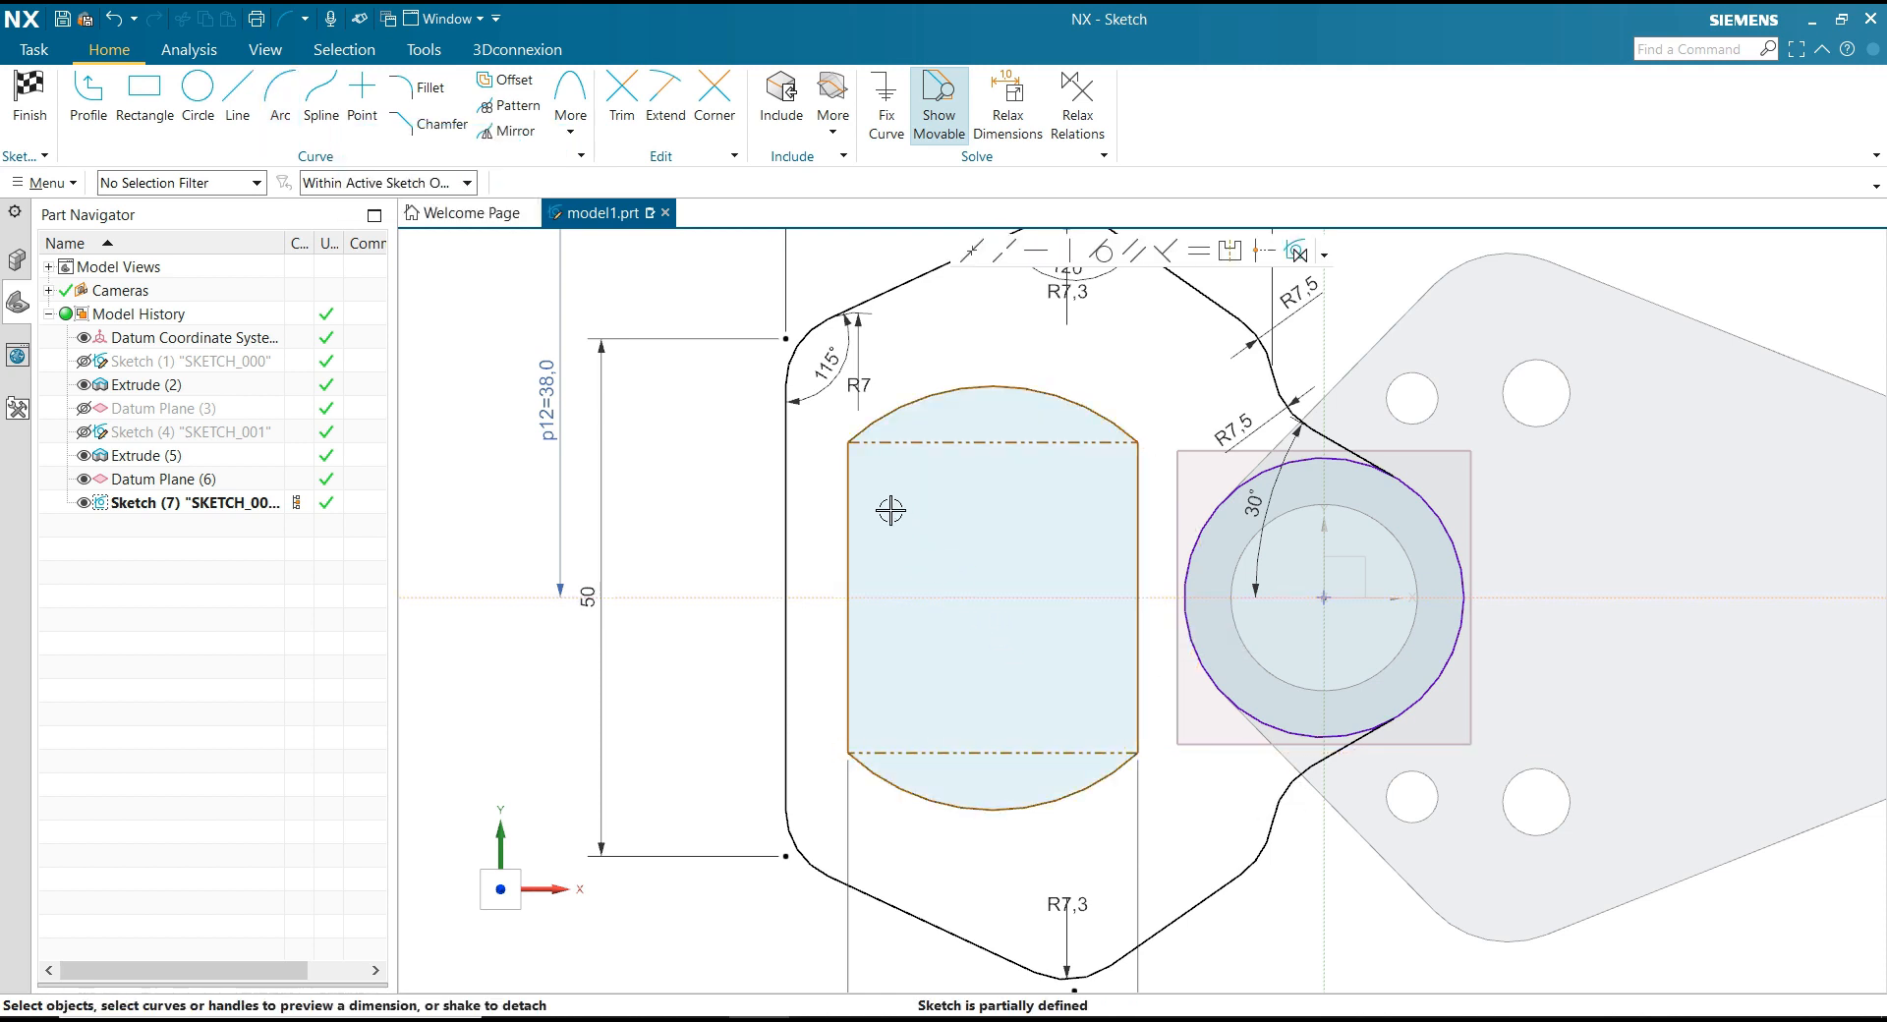
Step: Dimension the radii of the window's lower and upper arcs as 25 mm each
{"action": "scroll", "coordinate": [909, 518], "scroll_direction": "down", "scroll_amount": 1}
{"action": "left_click", "coordinate": [971, 739]}
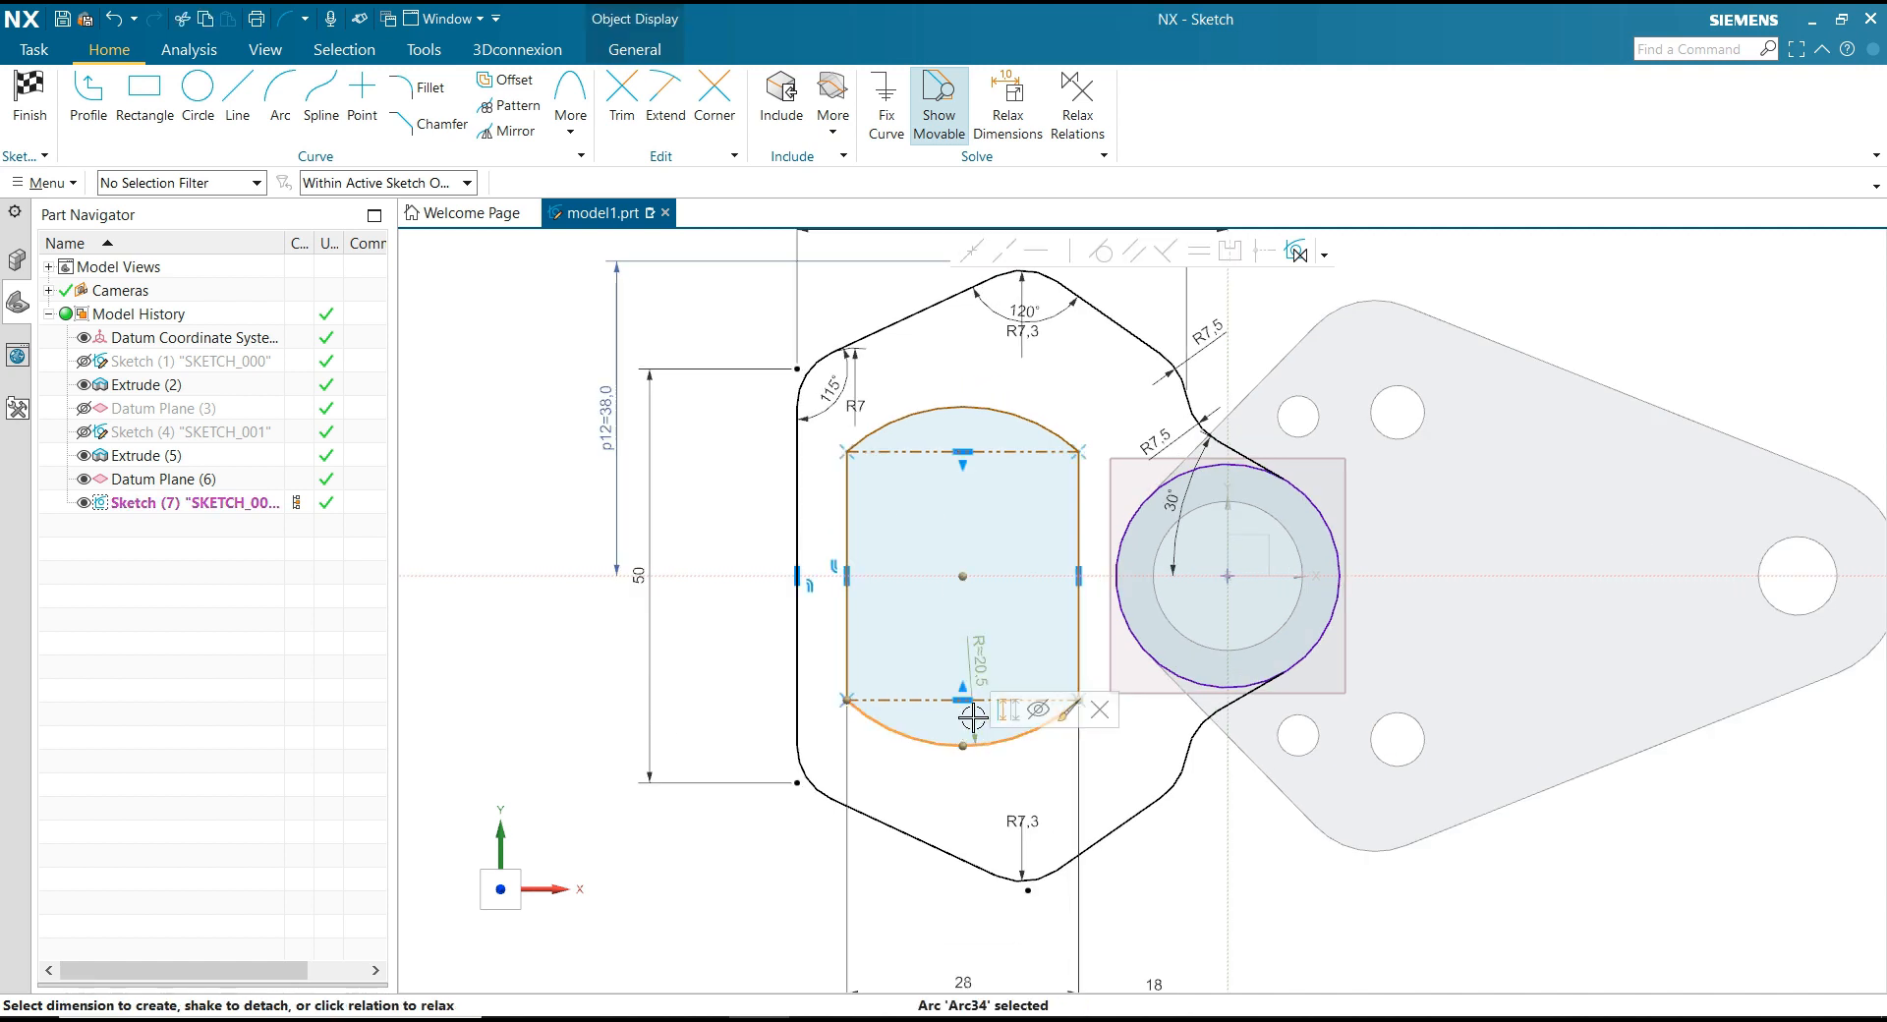
{"action": "left_click", "coordinate": [981, 660]}
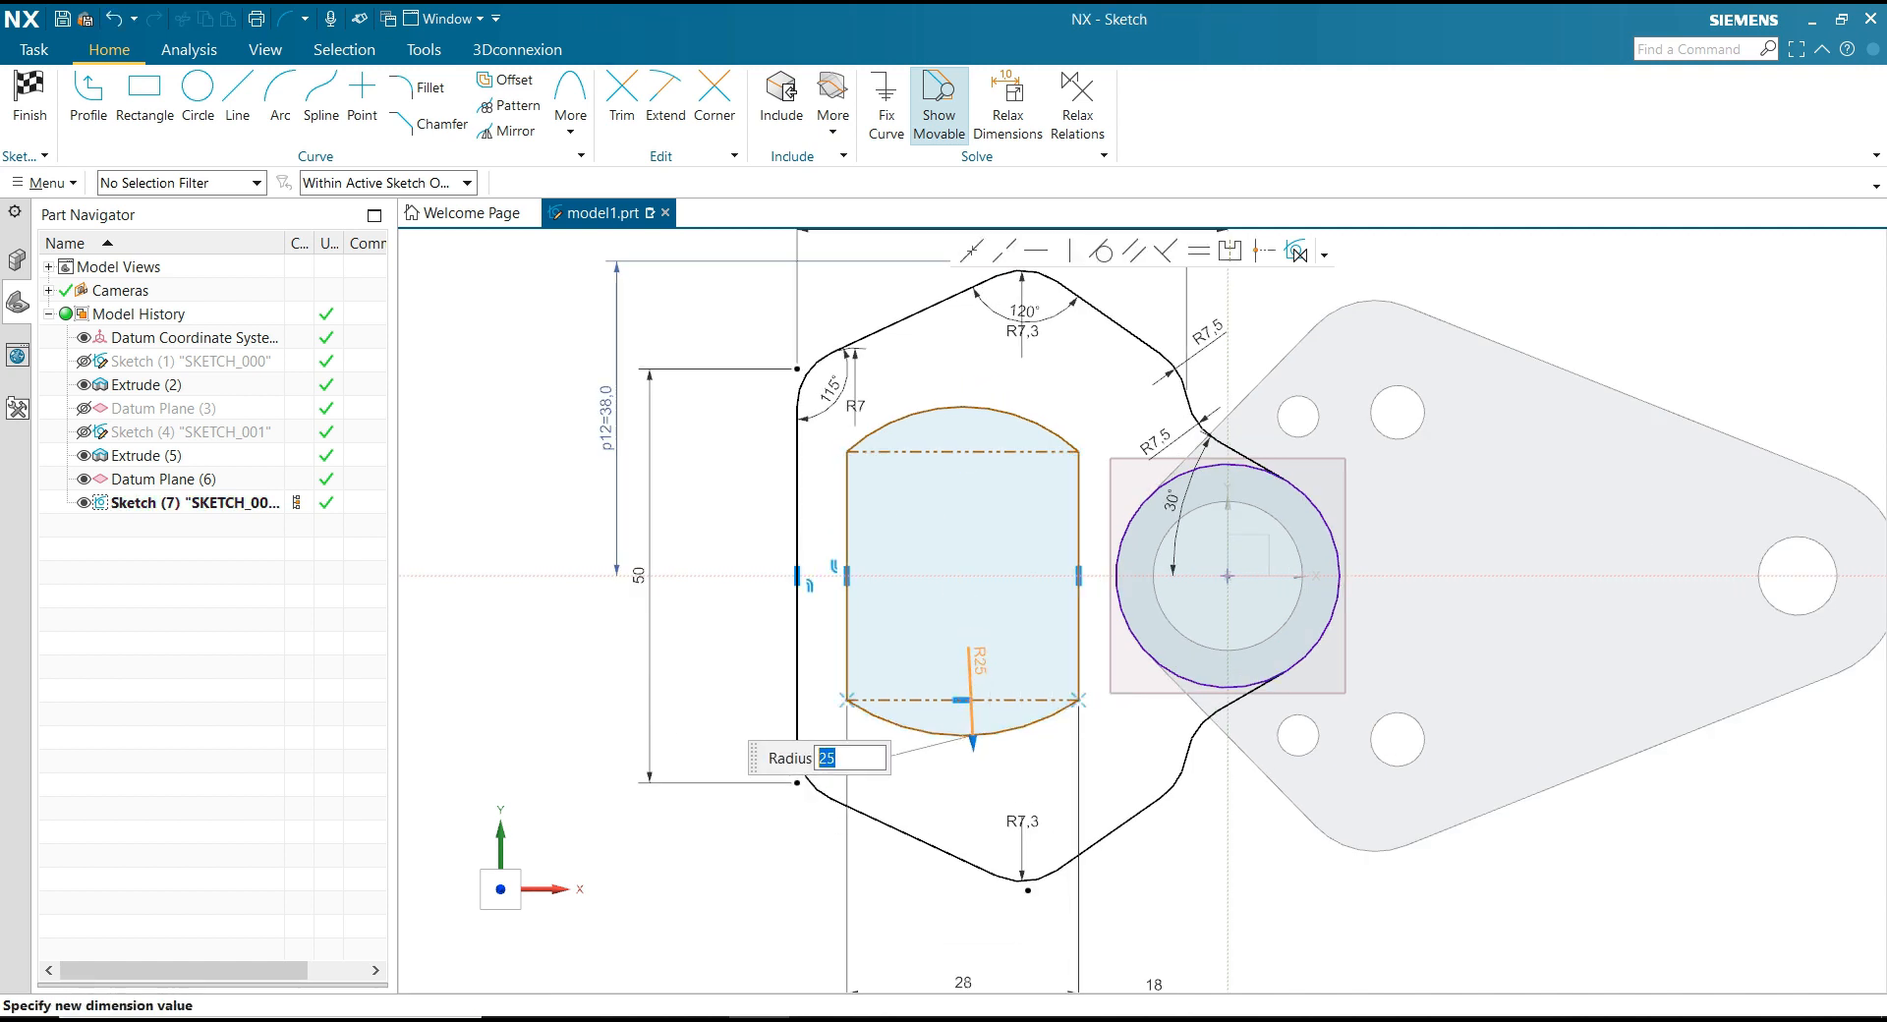
{"action": "key", "text": "Return"}
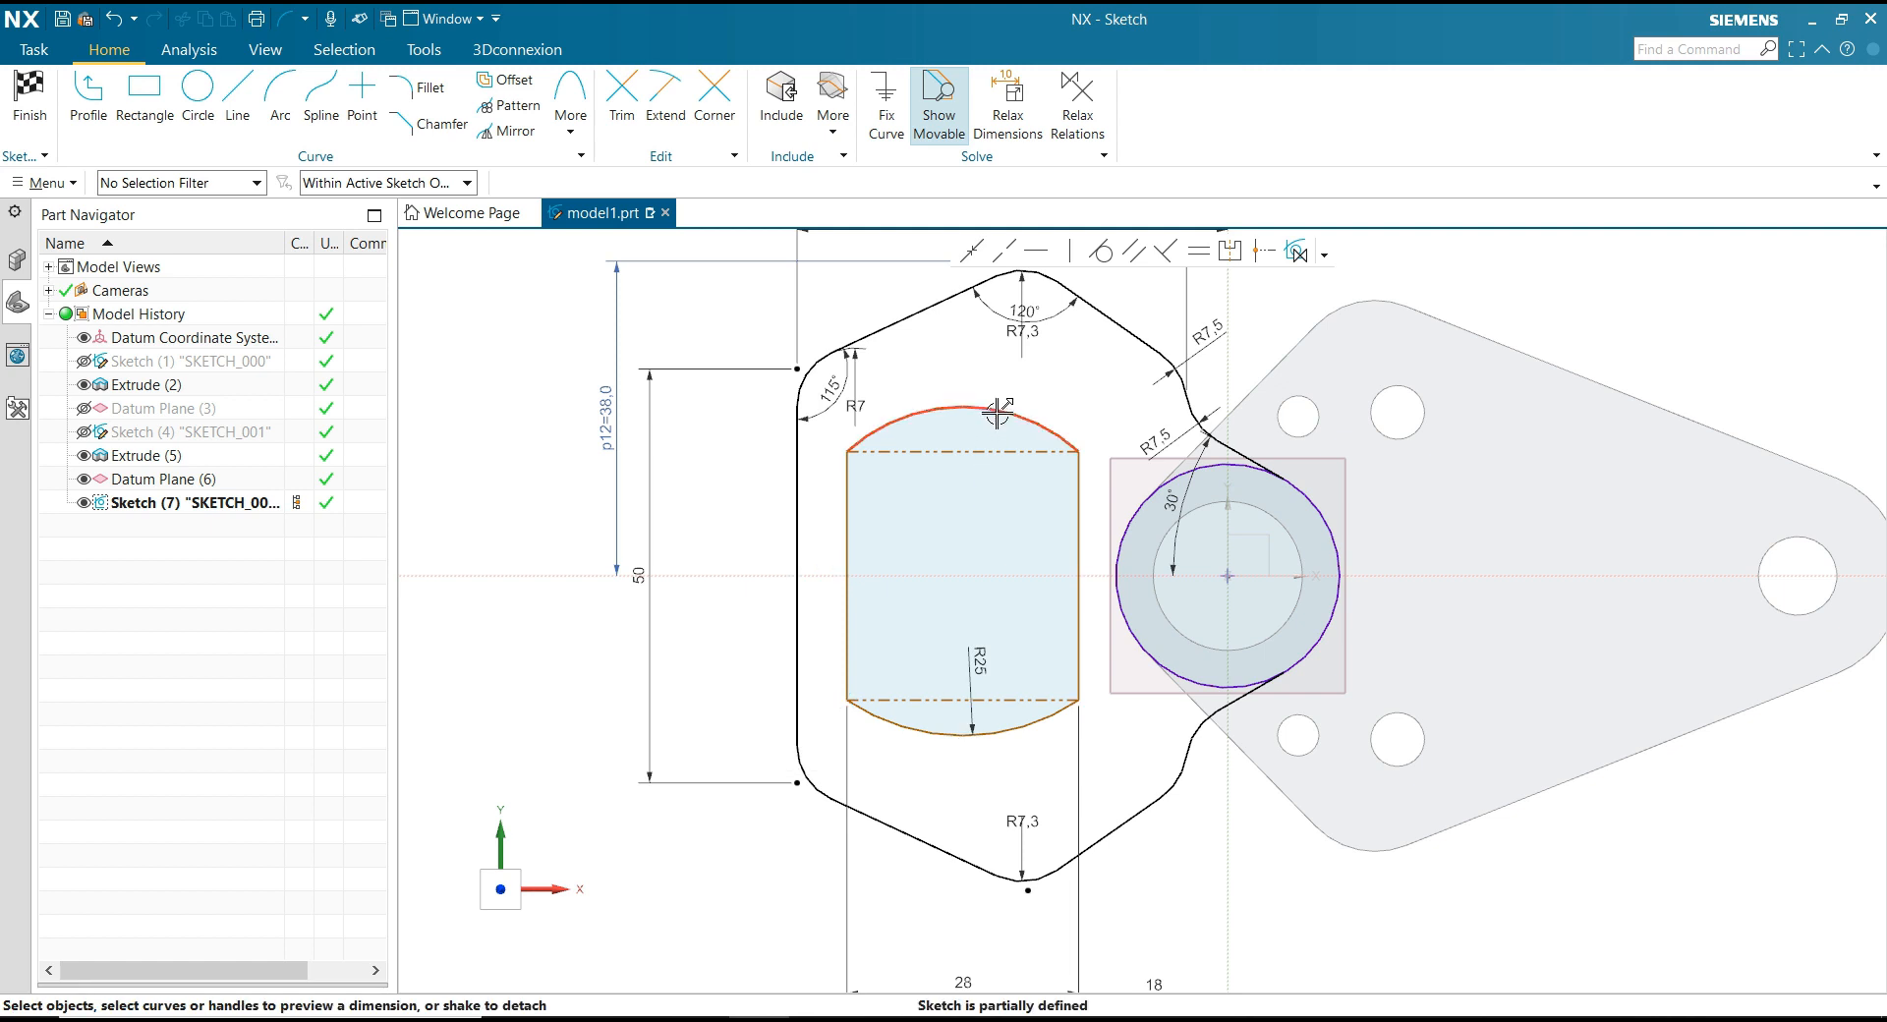
{"action": "left_click", "coordinate": [996, 411]}
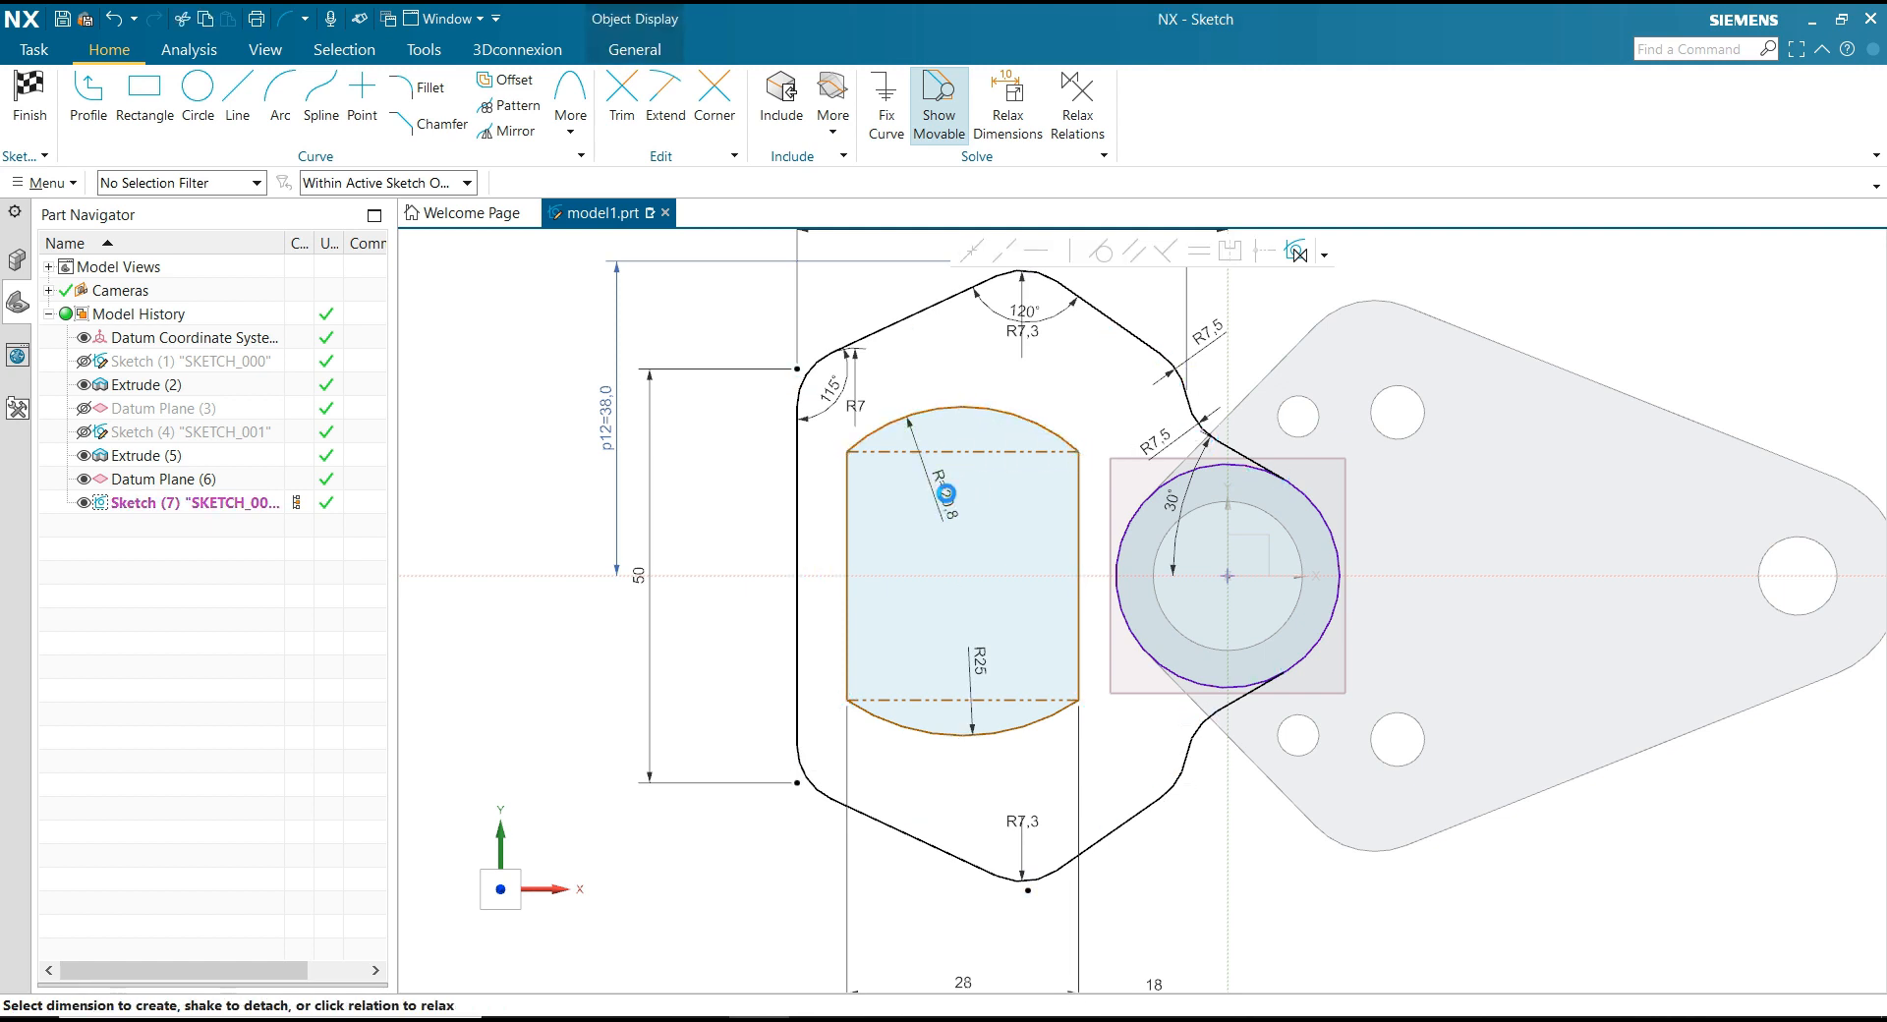
{"action": "left_click", "coordinate": [946, 493]}
{"action": "type", "text": "25"}
{"action": "key", "text": "Return"}
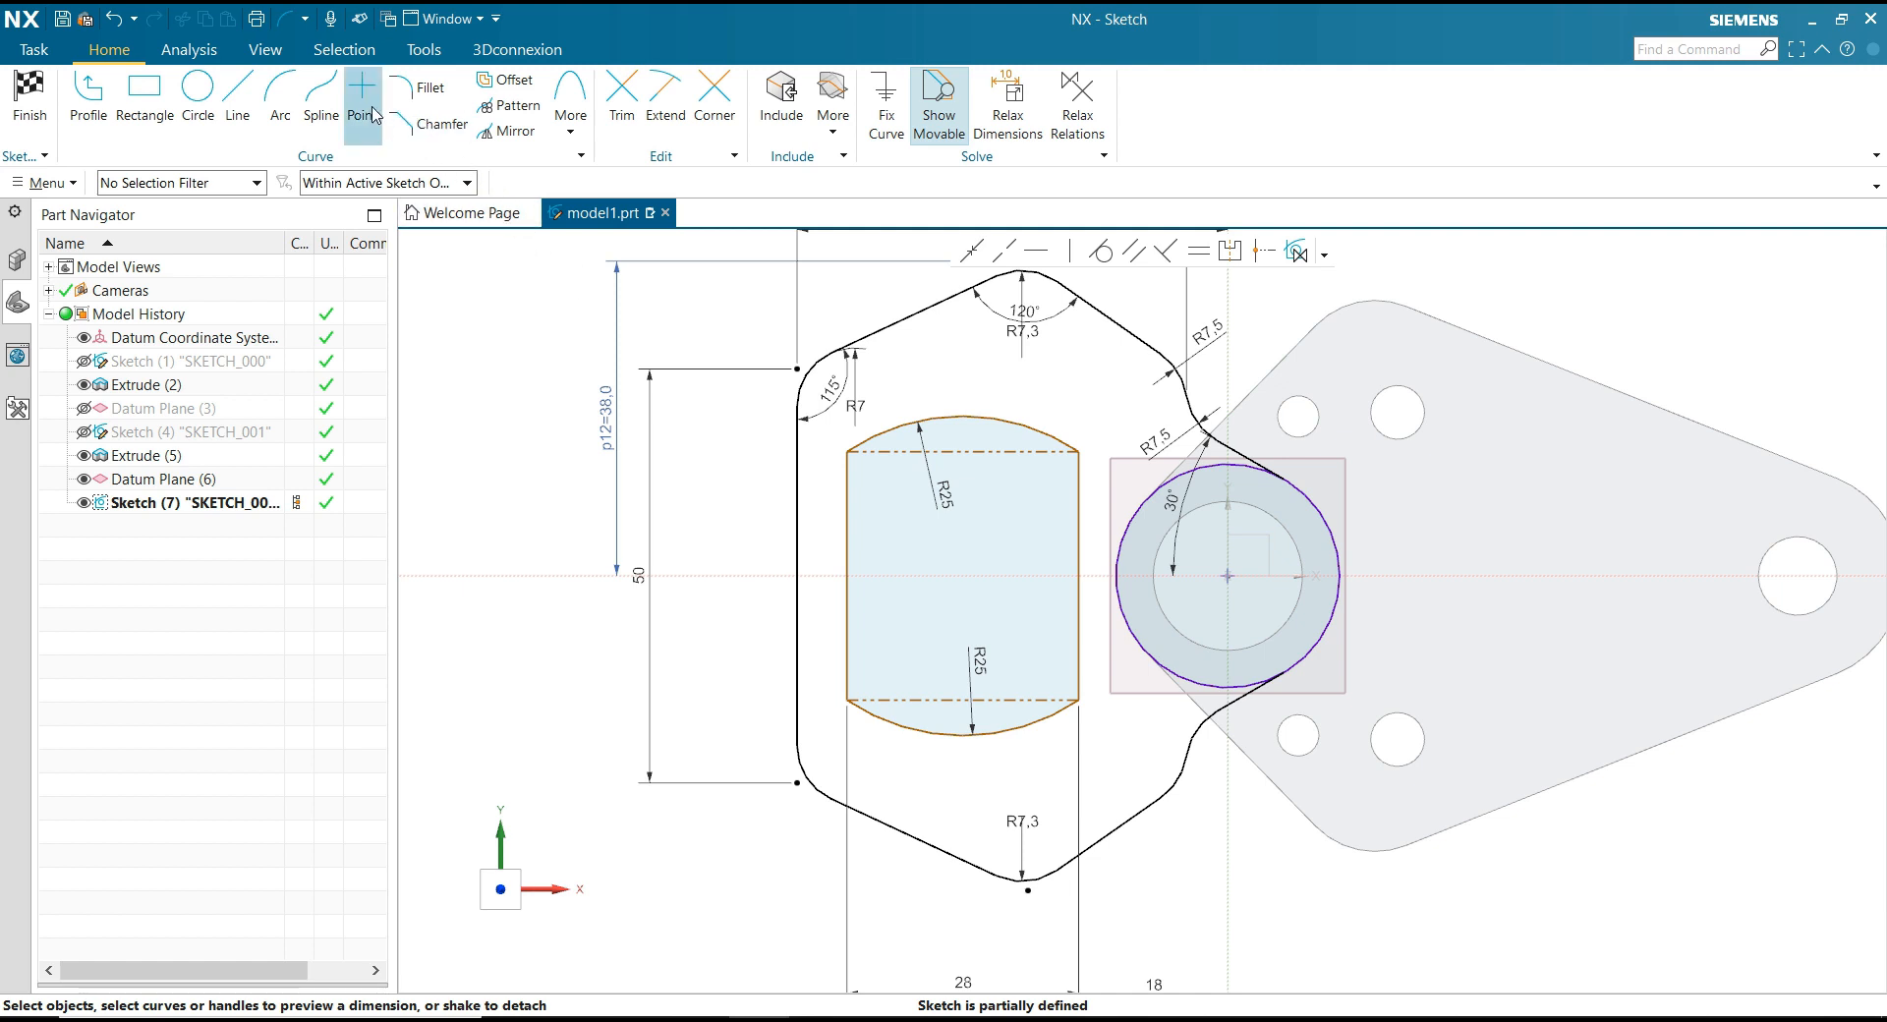
Step: Fillet the window's four corners between the arcs and vertical sides with a 6 mm radius
{"action": "left_click", "coordinate": [417, 88]}
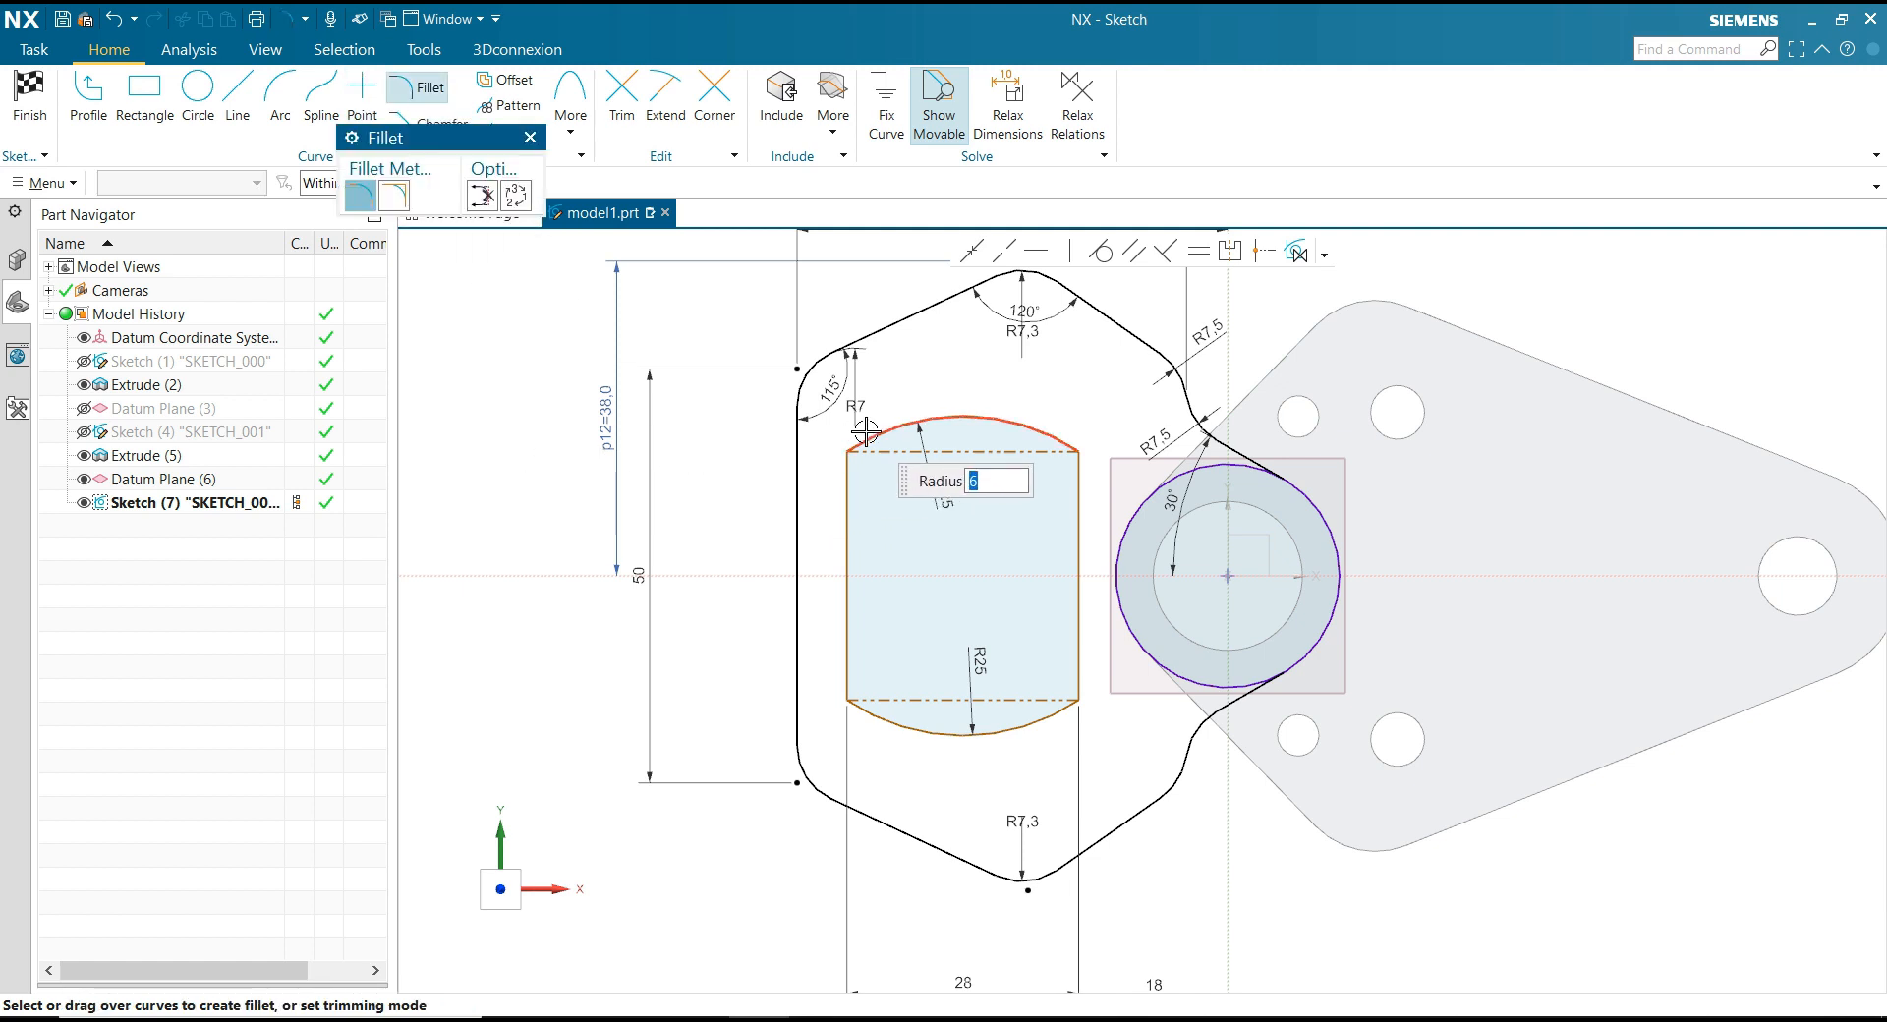
{"action": "left_click", "coordinate": [1028, 435]}
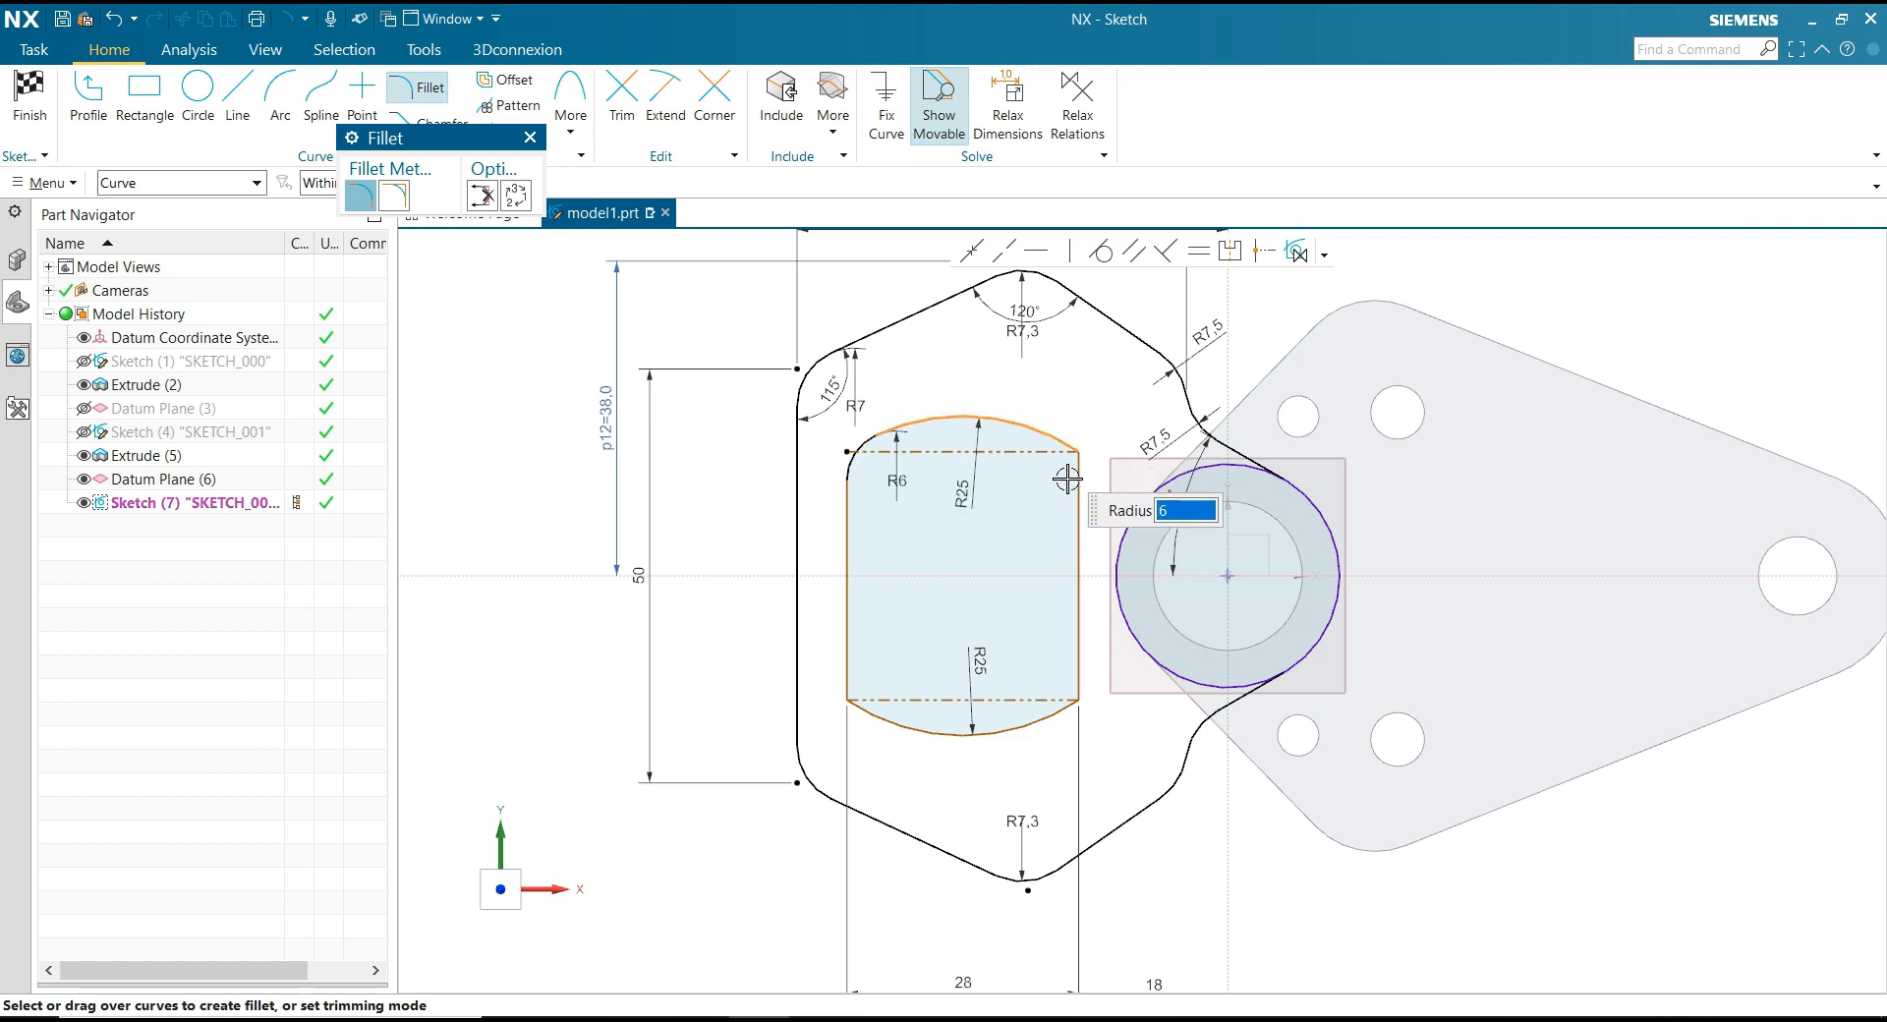
{"action": "left_click", "coordinate": [1082, 506]}
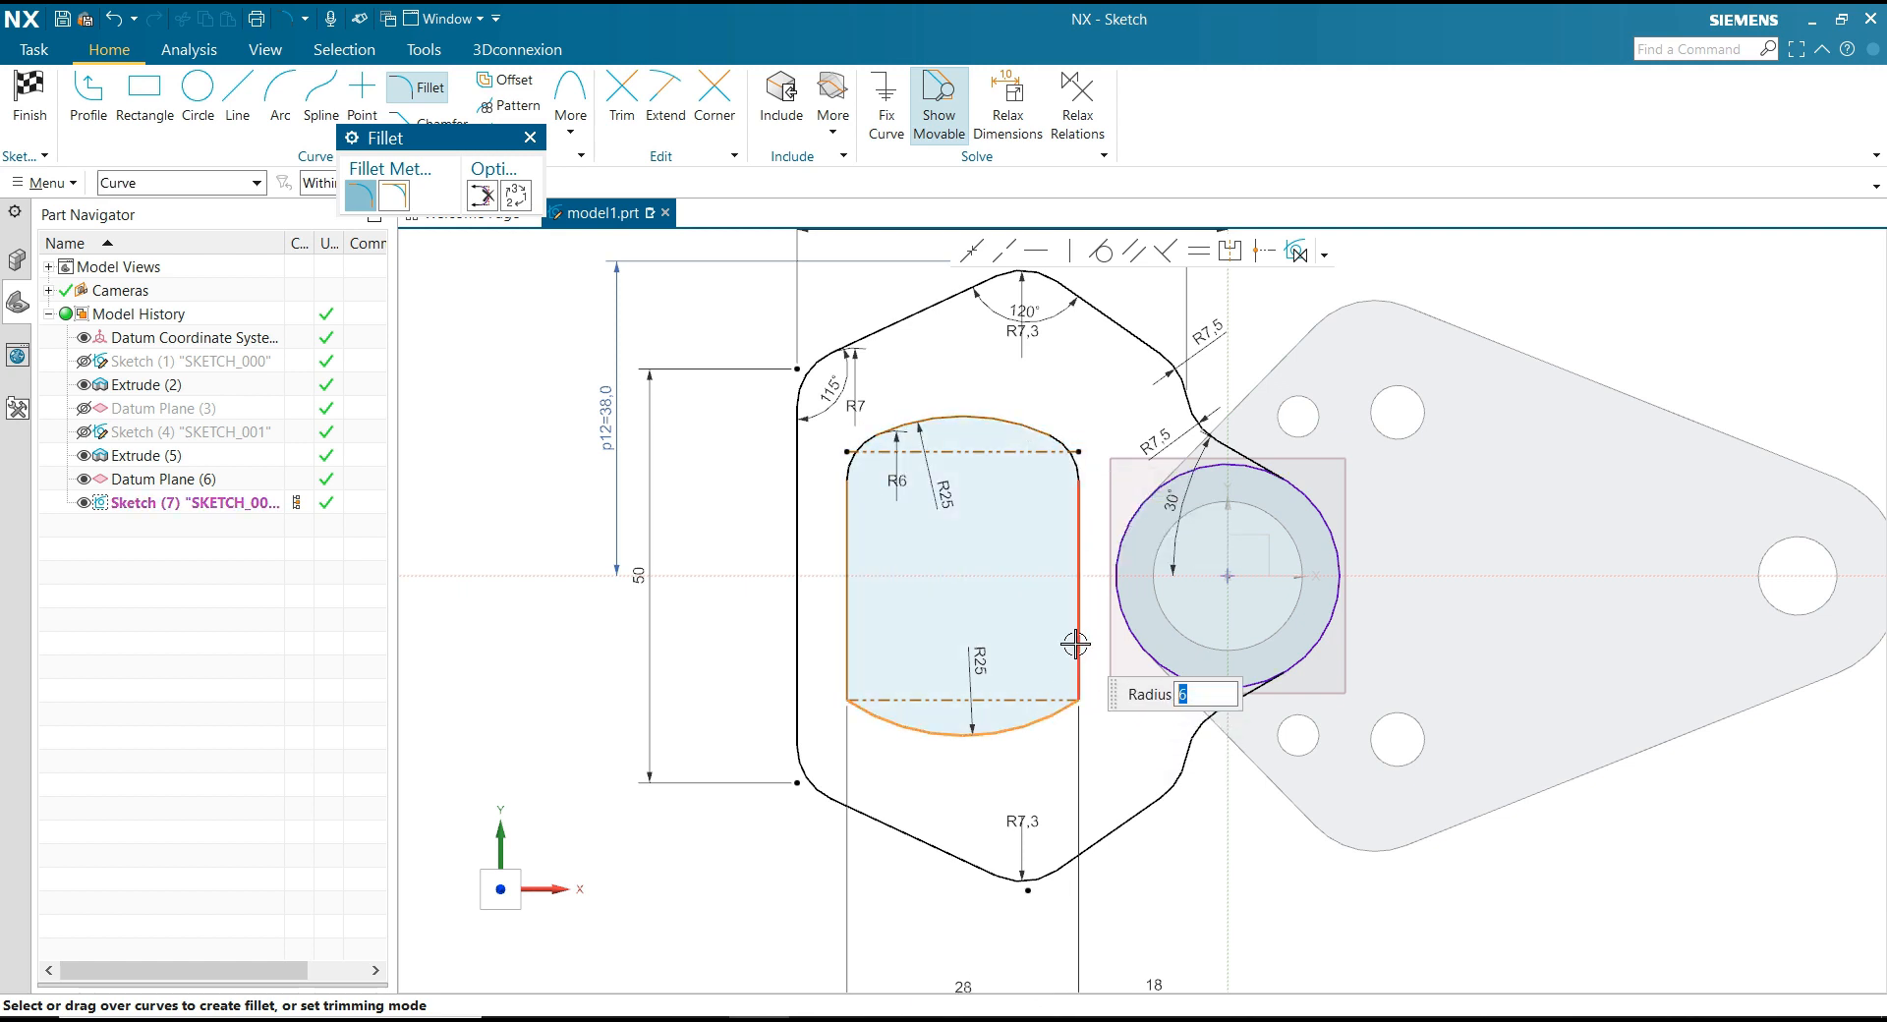
{"action": "left_click", "coordinate": [845, 635]}
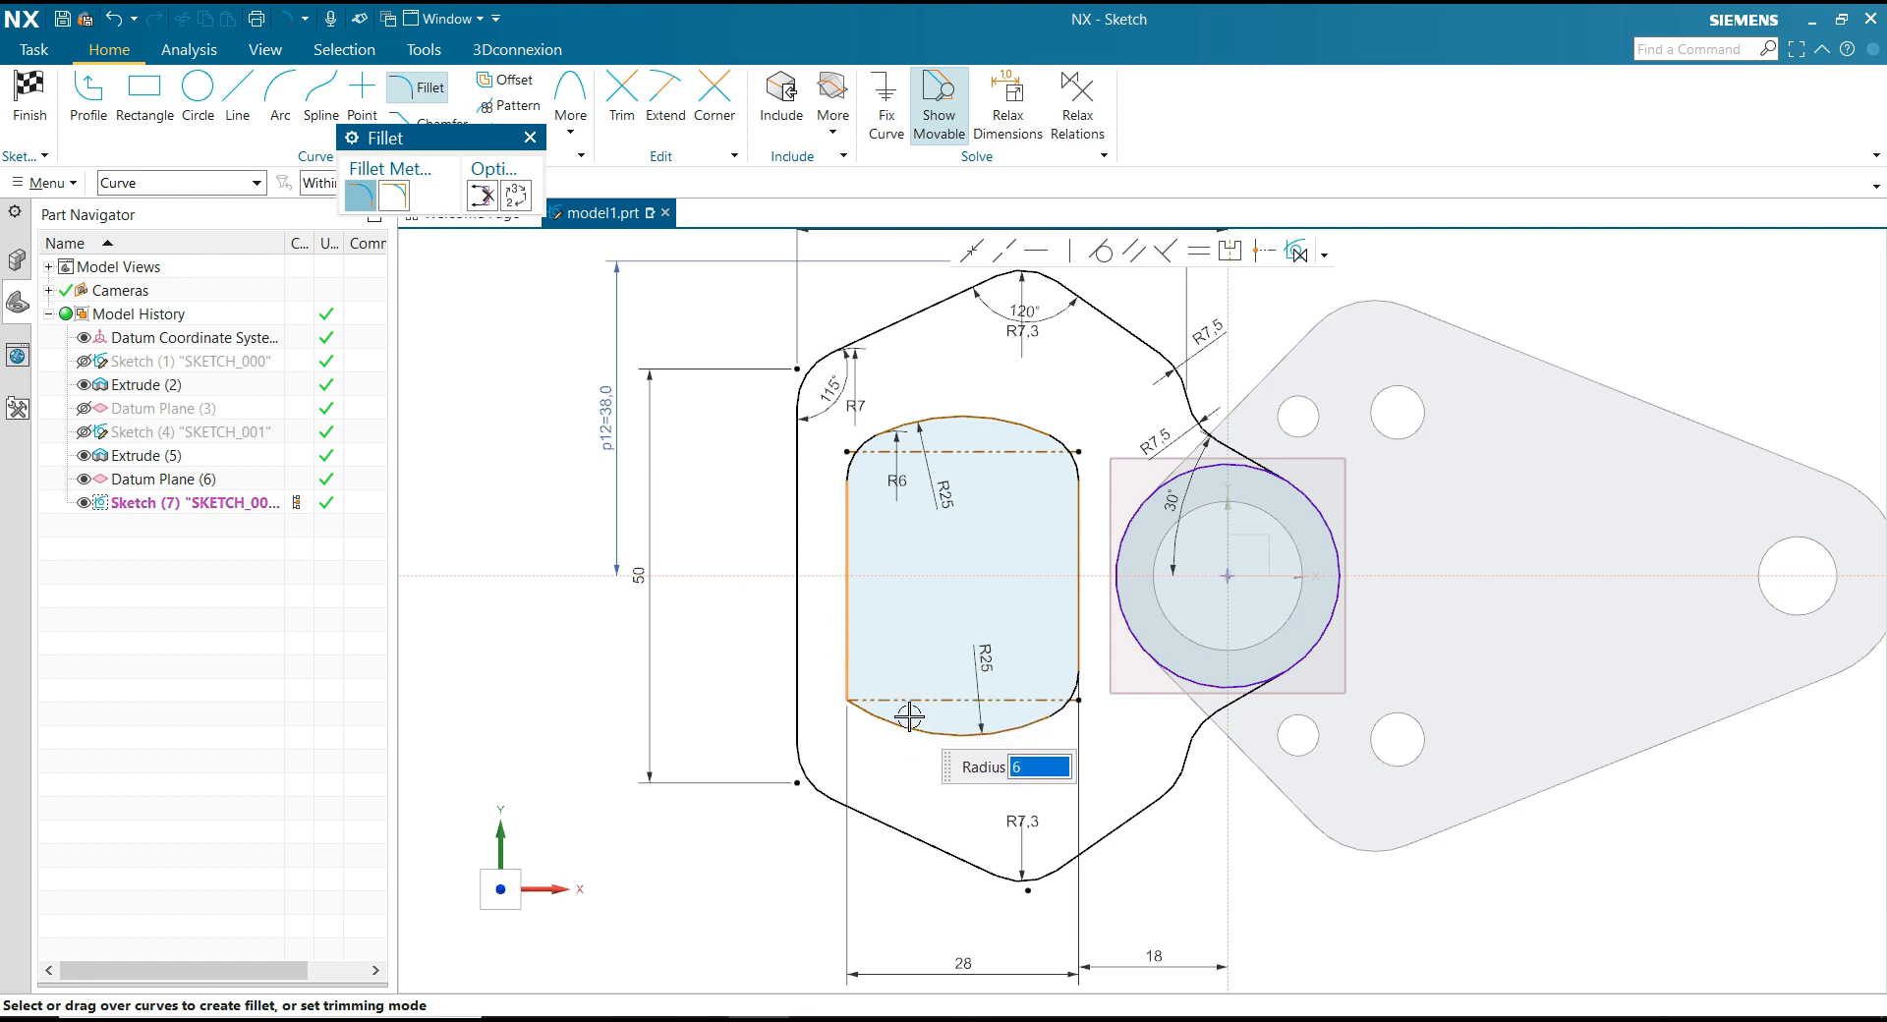
{"action": "left_click", "coordinate": [907, 718]}
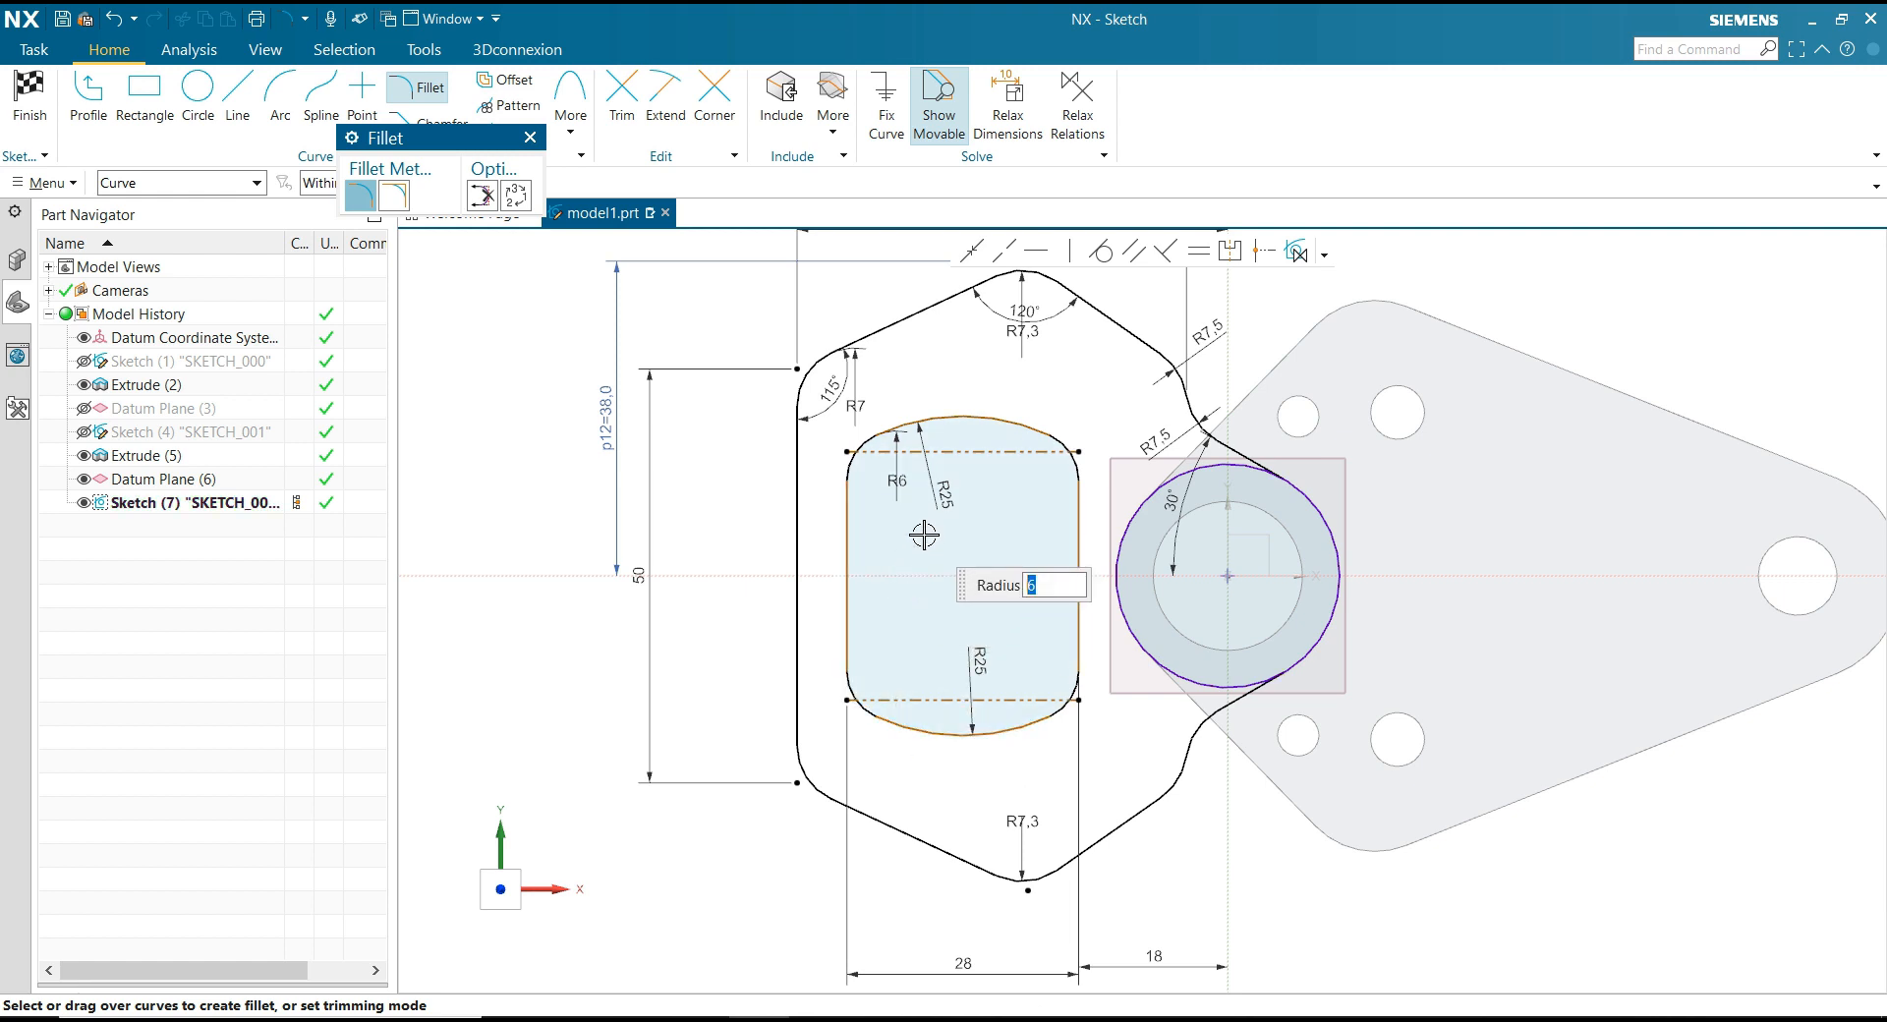
{"action": "key", "text": "Escape"}
Step: Dimension the vertical distance from the centre of the window's upper-right fillet to the horizontal sketch axis
{"action": "scroll", "coordinate": [977, 468], "scroll_direction": "down", "scroll_amount": 2}
{"action": "scroll", "coordinate": [964, 518], "scroll_direction": "up", "scroll_amount": 2}
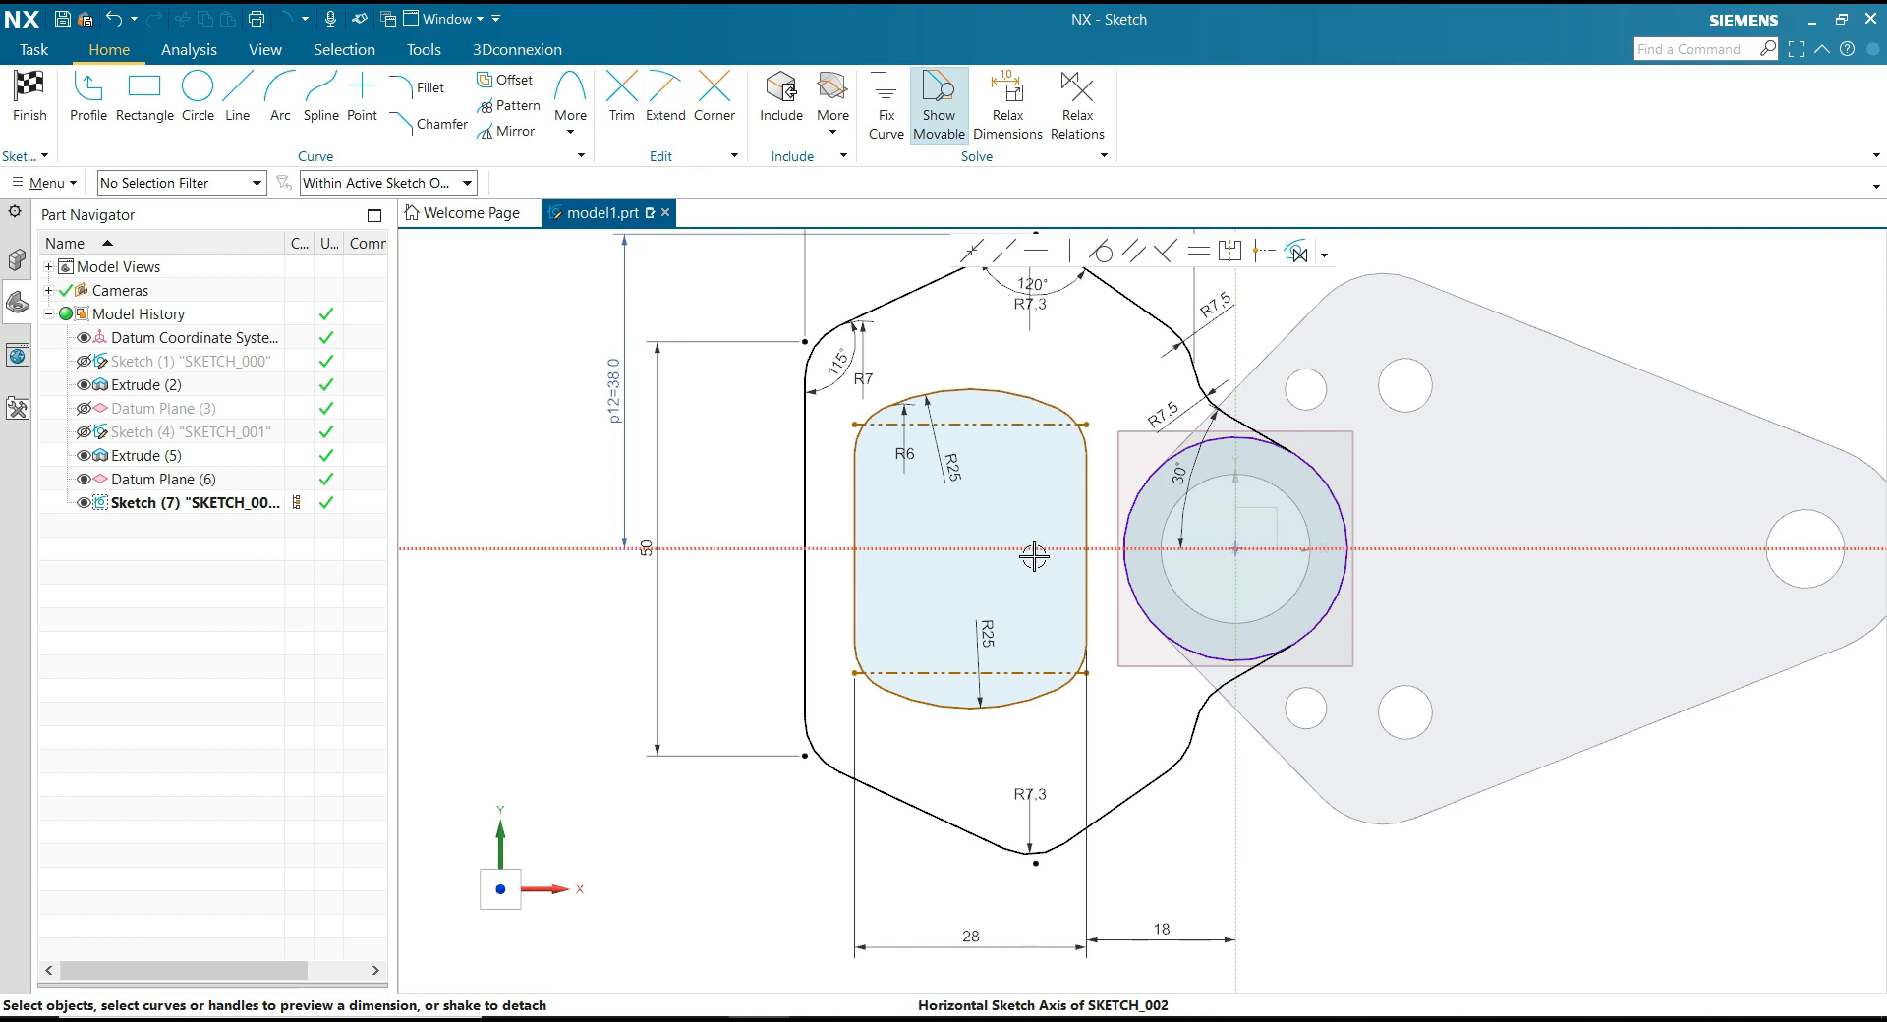
{"action": "scroll", "coordinate": [1032, 552], "scroll_direction": "down", "scroll_amount": 1}
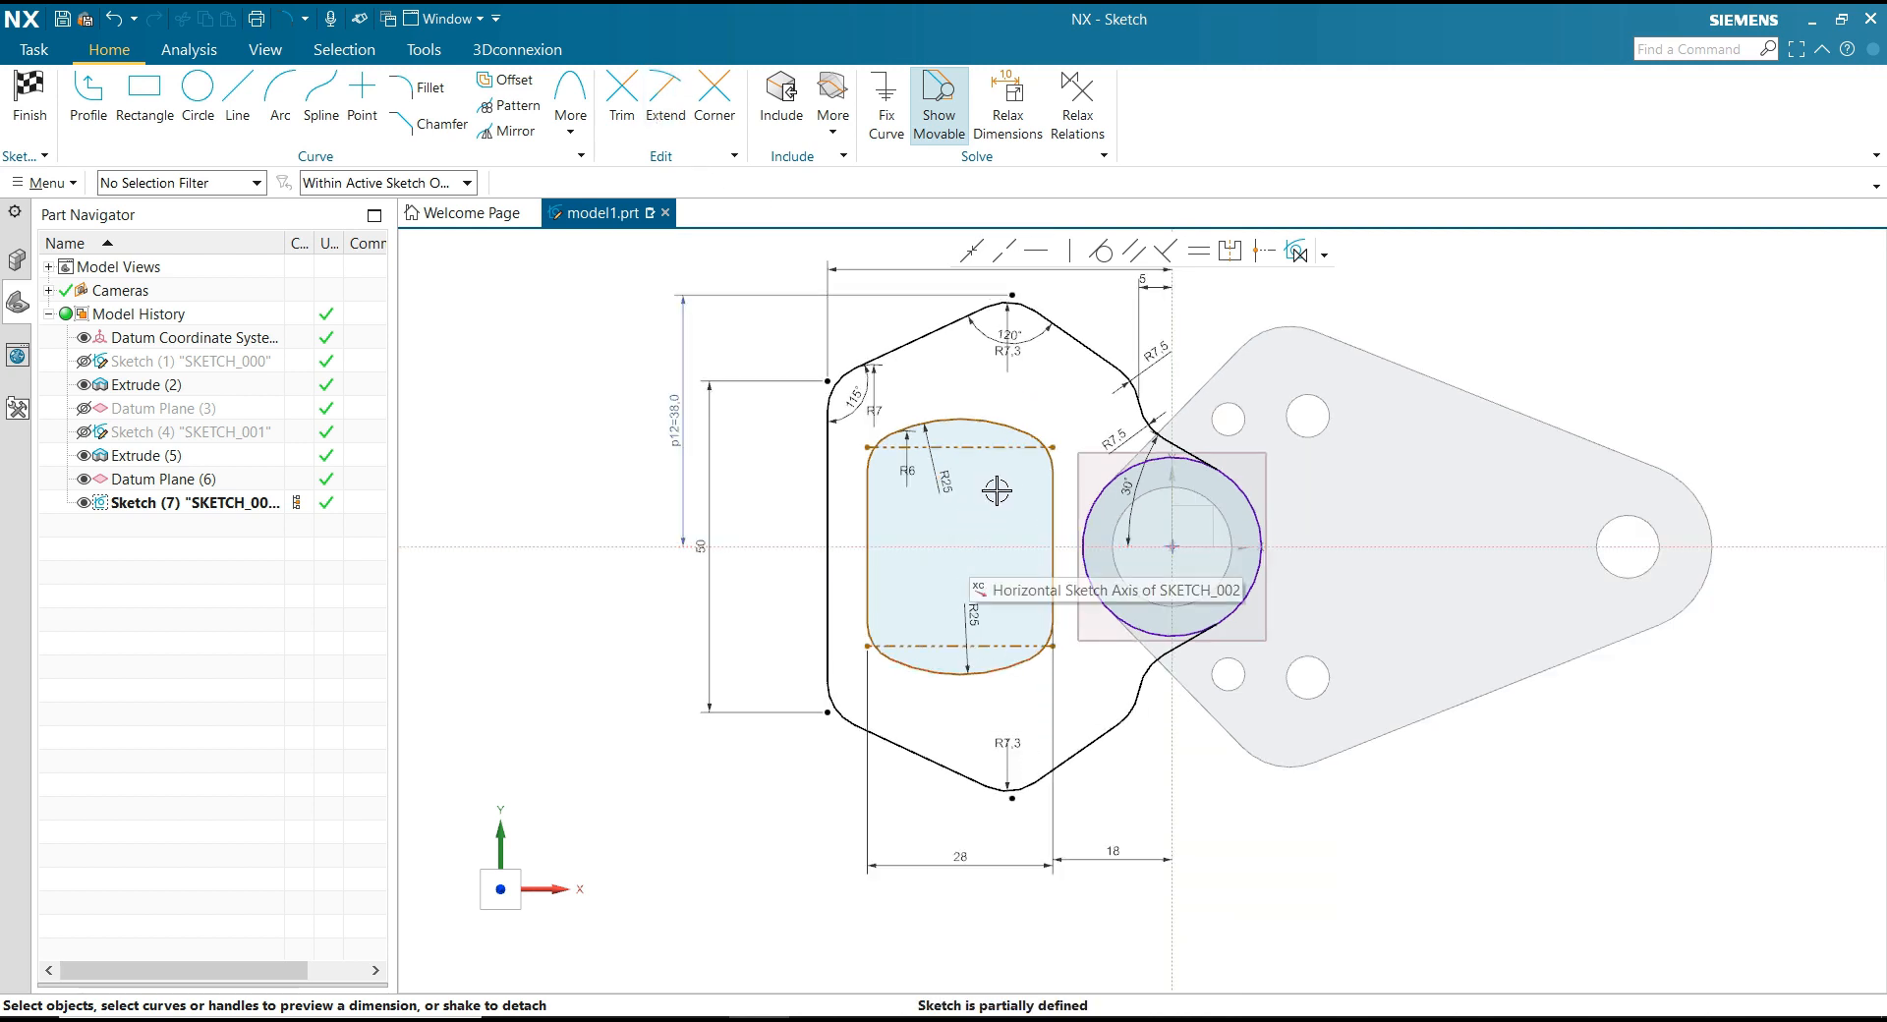
{"action": "scroll", "coordinate": [999, 481], "scroll_direction": "up", "scroll_amount": 1}
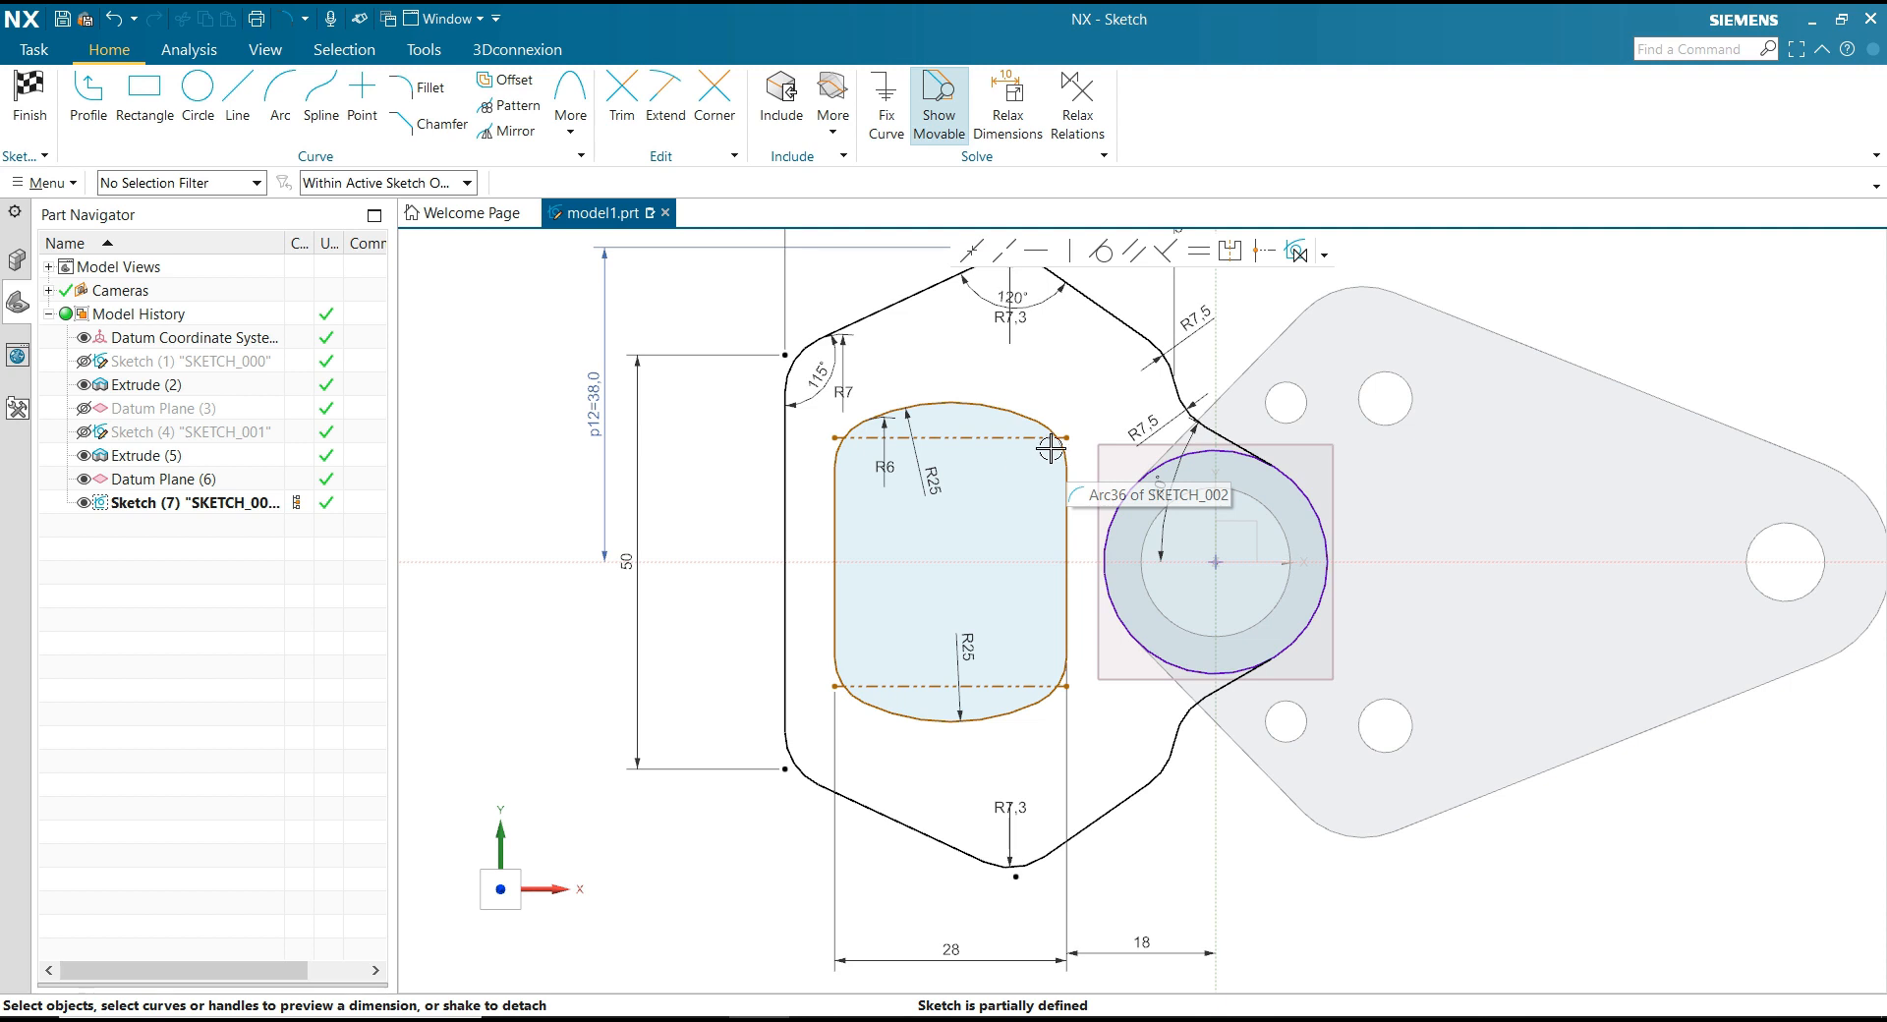
{"action": "scroll", "coordinate": [1029, 478], "scroll_direction": "up", "scroll_amount": 2}
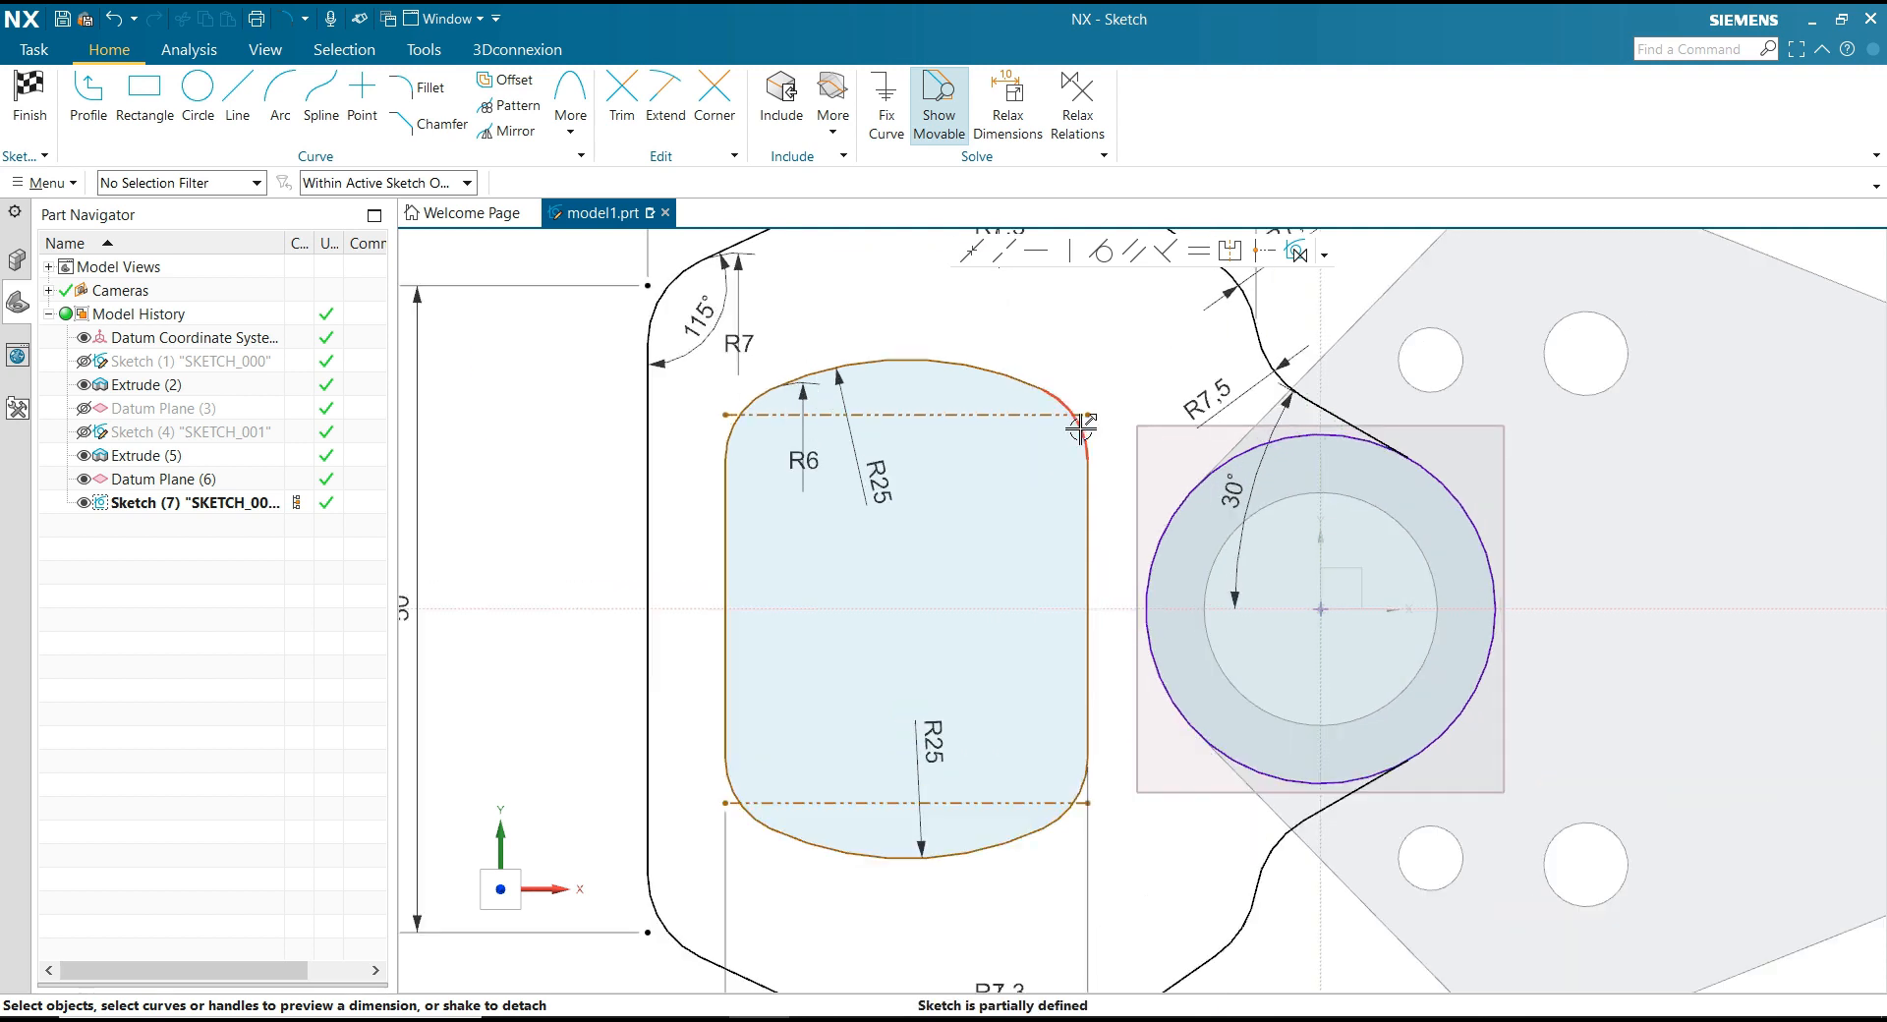
{"action": "left_click", "coordinate": [1047, 448]}
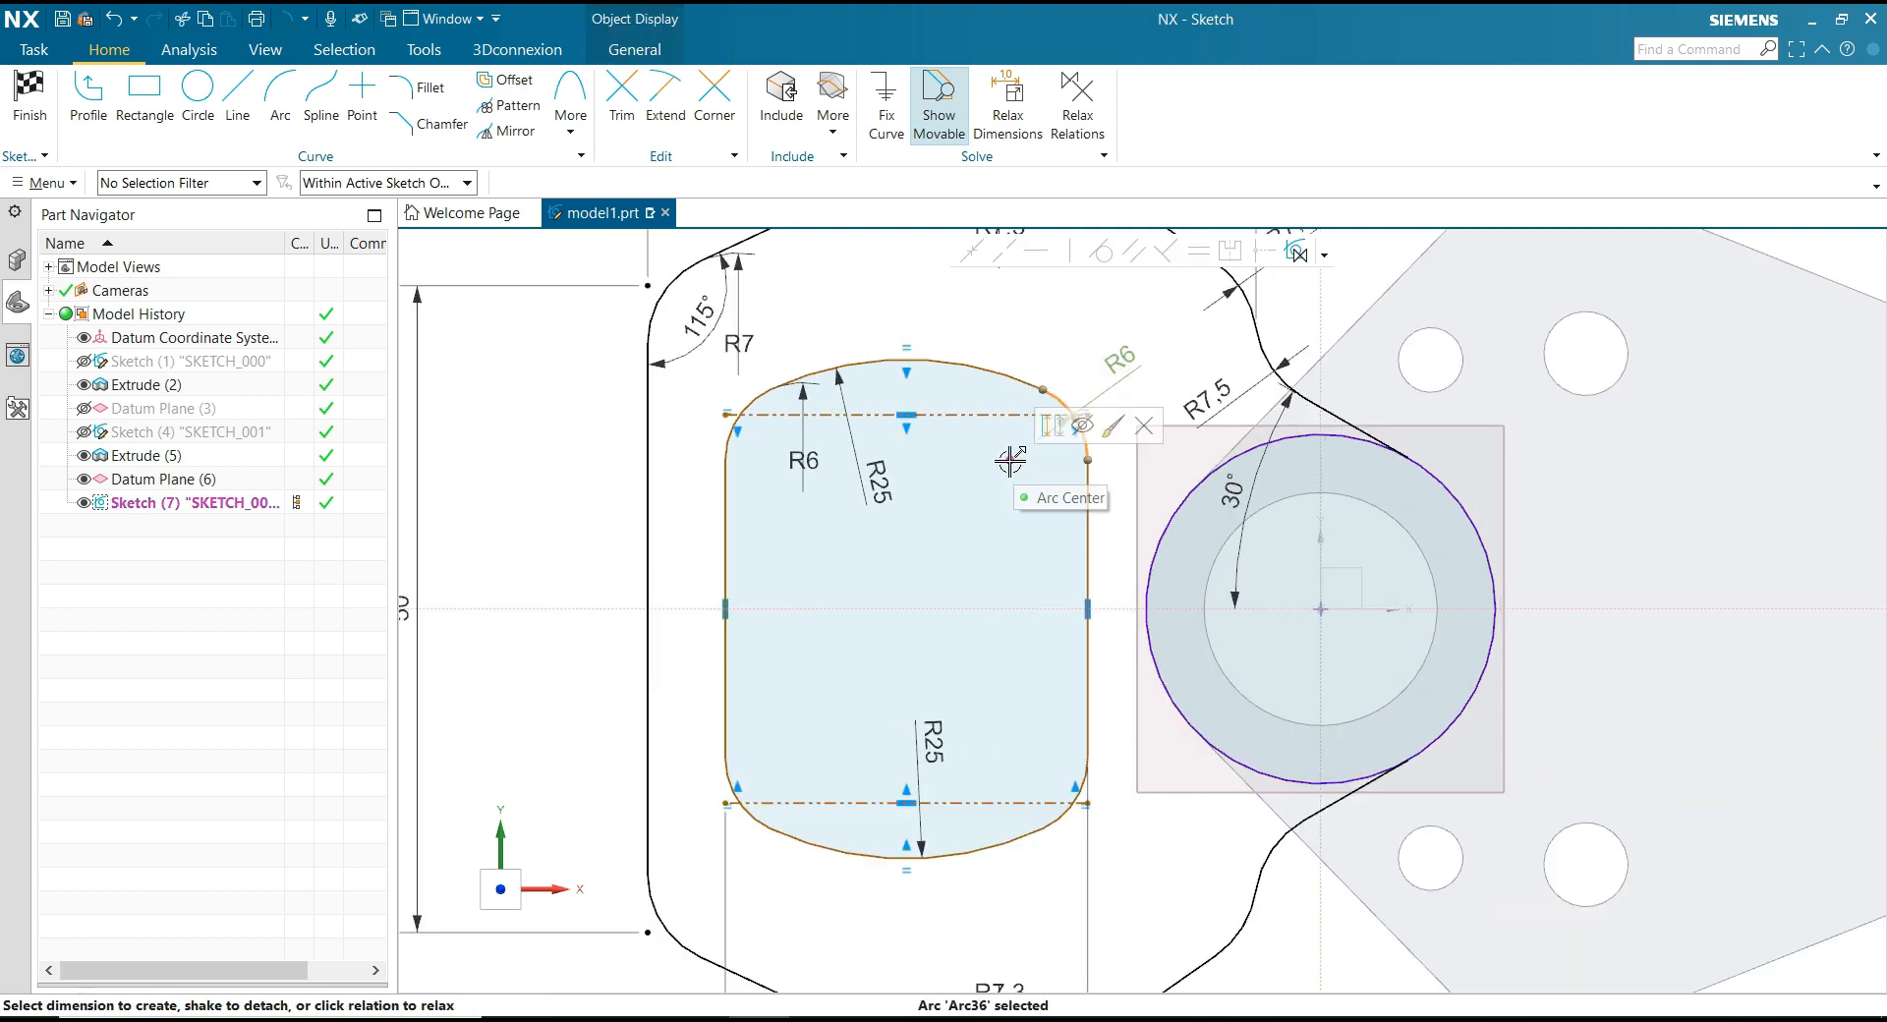
{"action": "left_click", "coordinate": [1010, 460]}
{"action": "left_click", "coordinate": [1011, 607]}
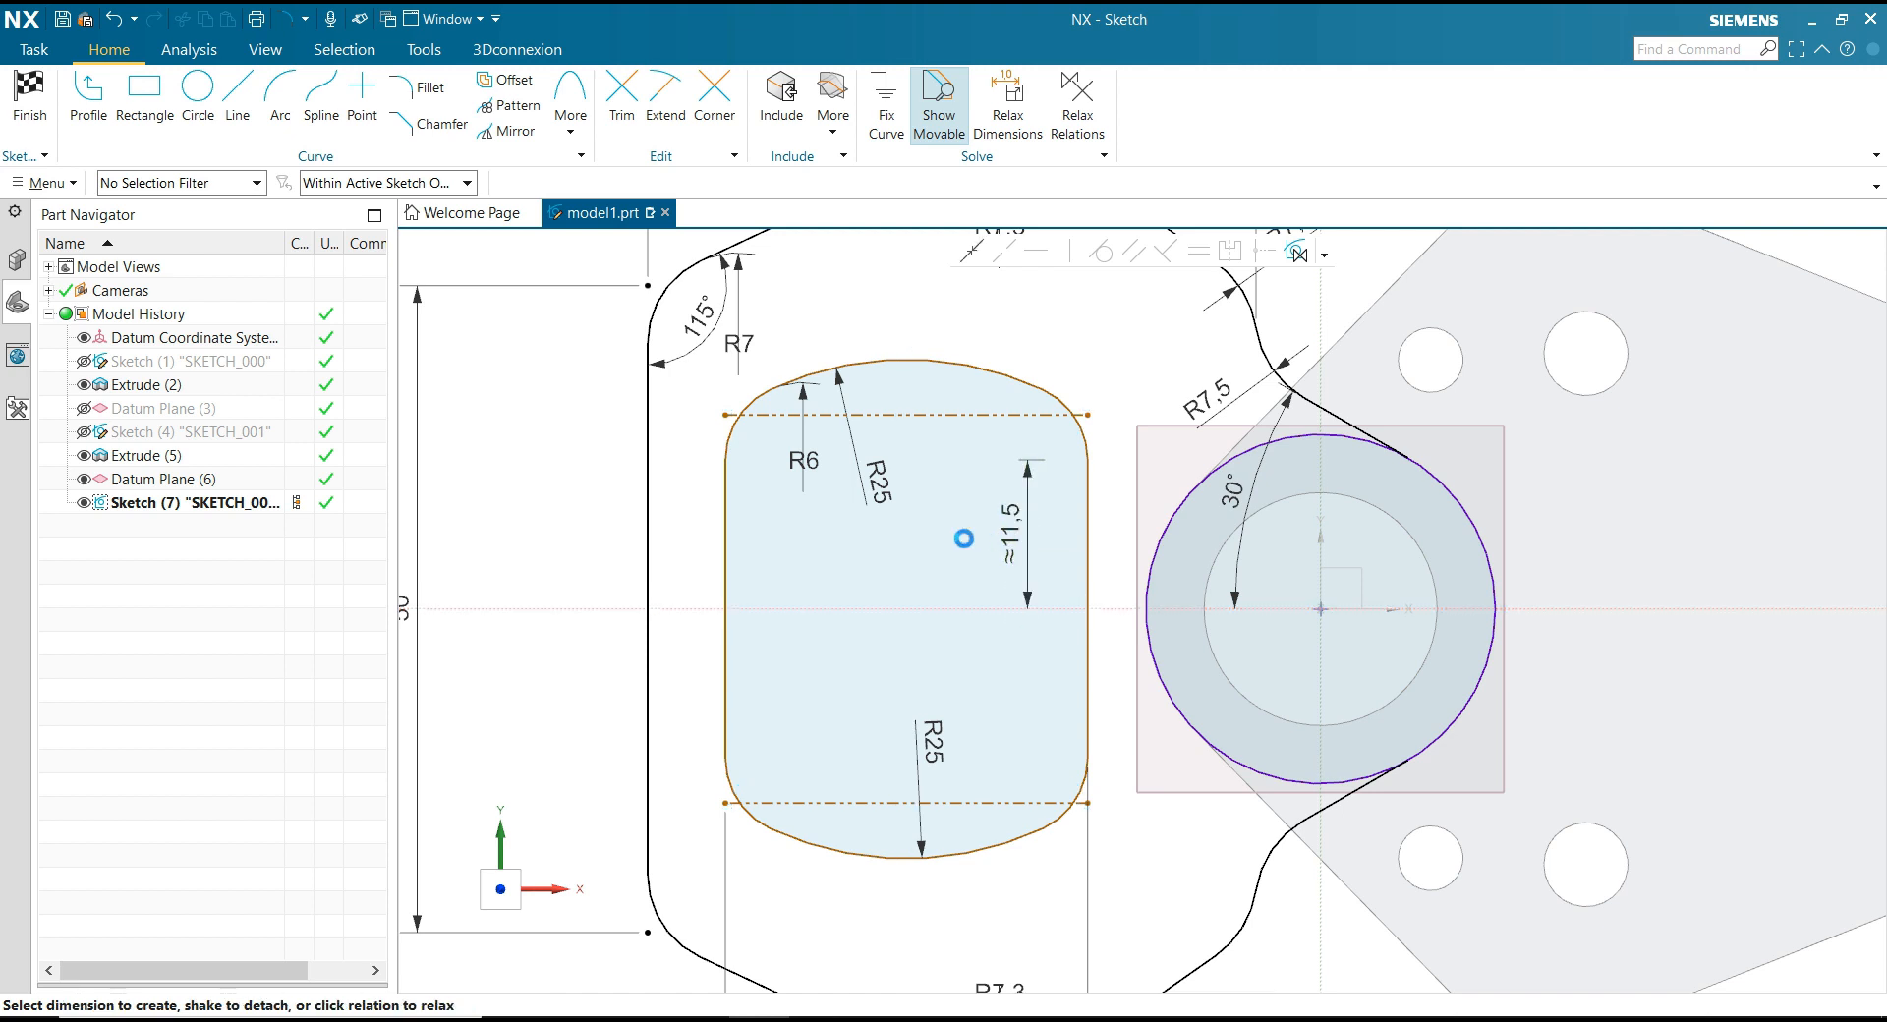
{"action": "left_click", "coordinate": [964, 539]}
{"action": "middle_click", "coordinate": [1088, 334]}
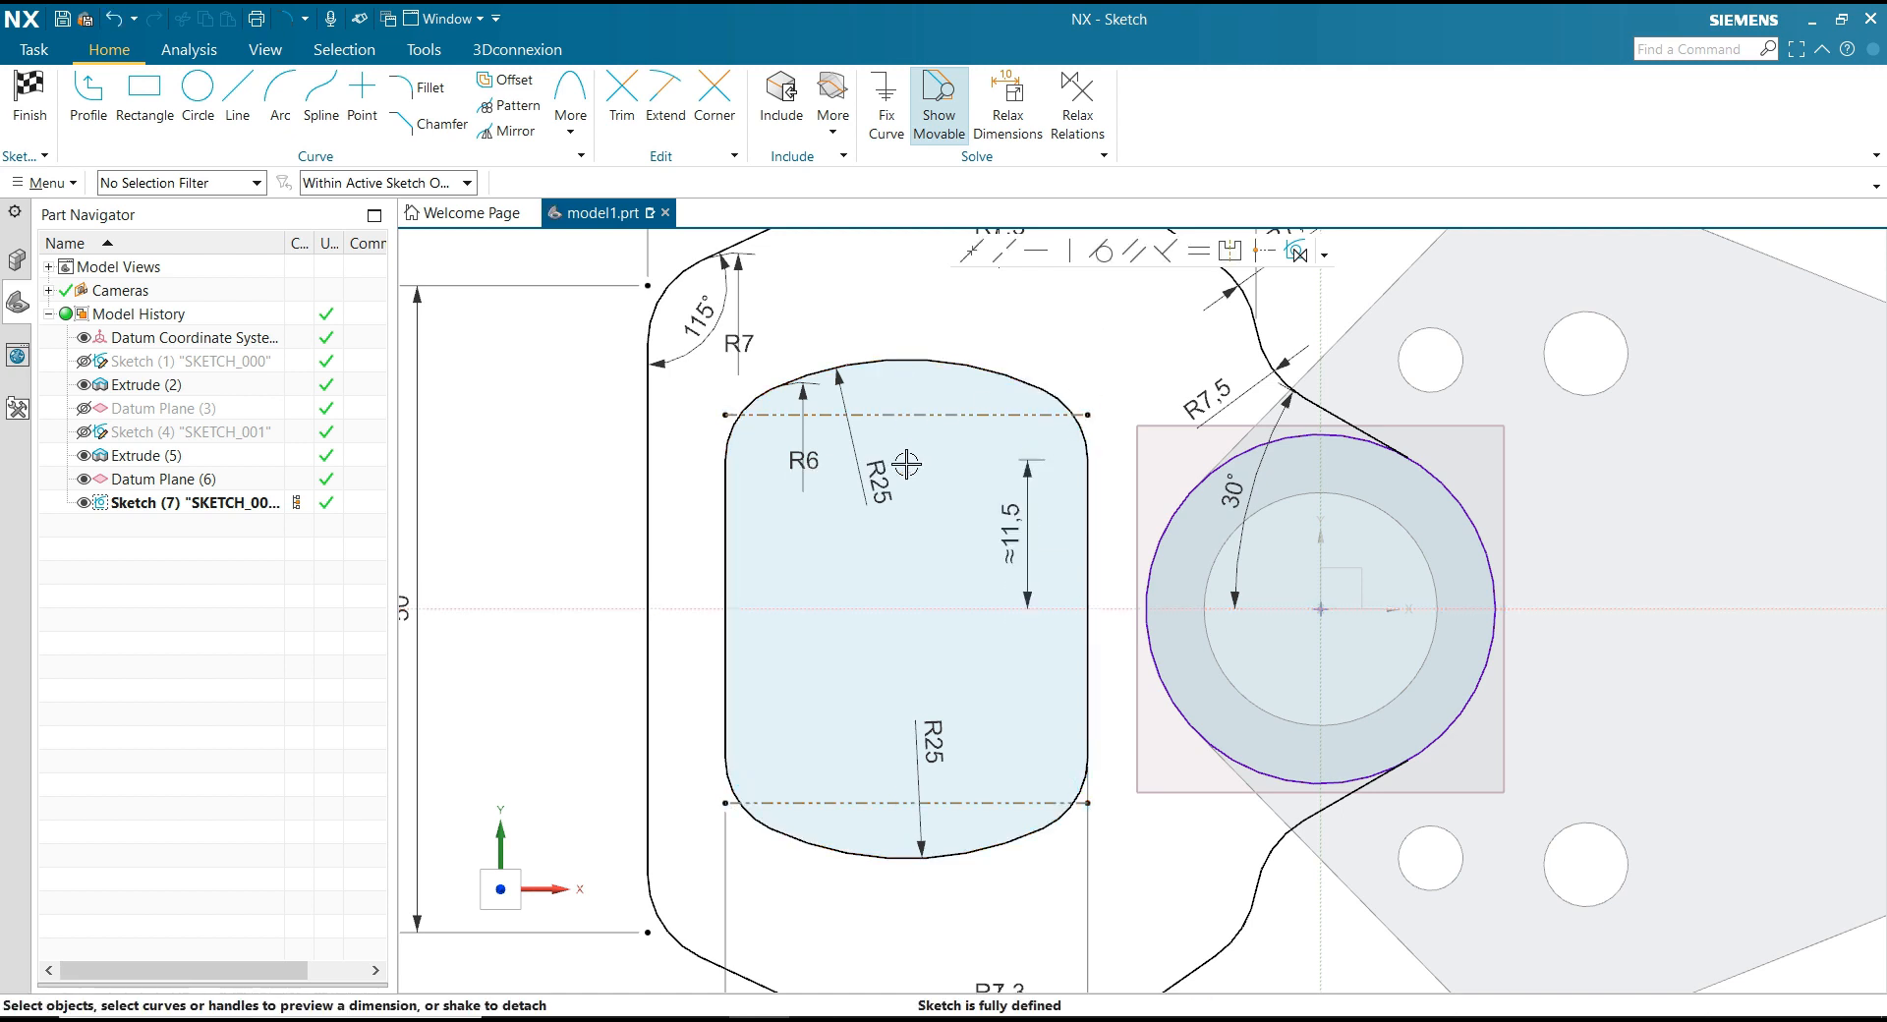
Step: Check the plate thickness on the reference drawing in PowerPoint, then return to NX and finish the sketch
{"action": "scroll", "coordinate": [901, 465], "scroll_direction": "down", "scroll_amount": 6}
{"action": "scroll", "coordinate": [899, 423], "scroll_direction": "up", "scroll_amount": 2}
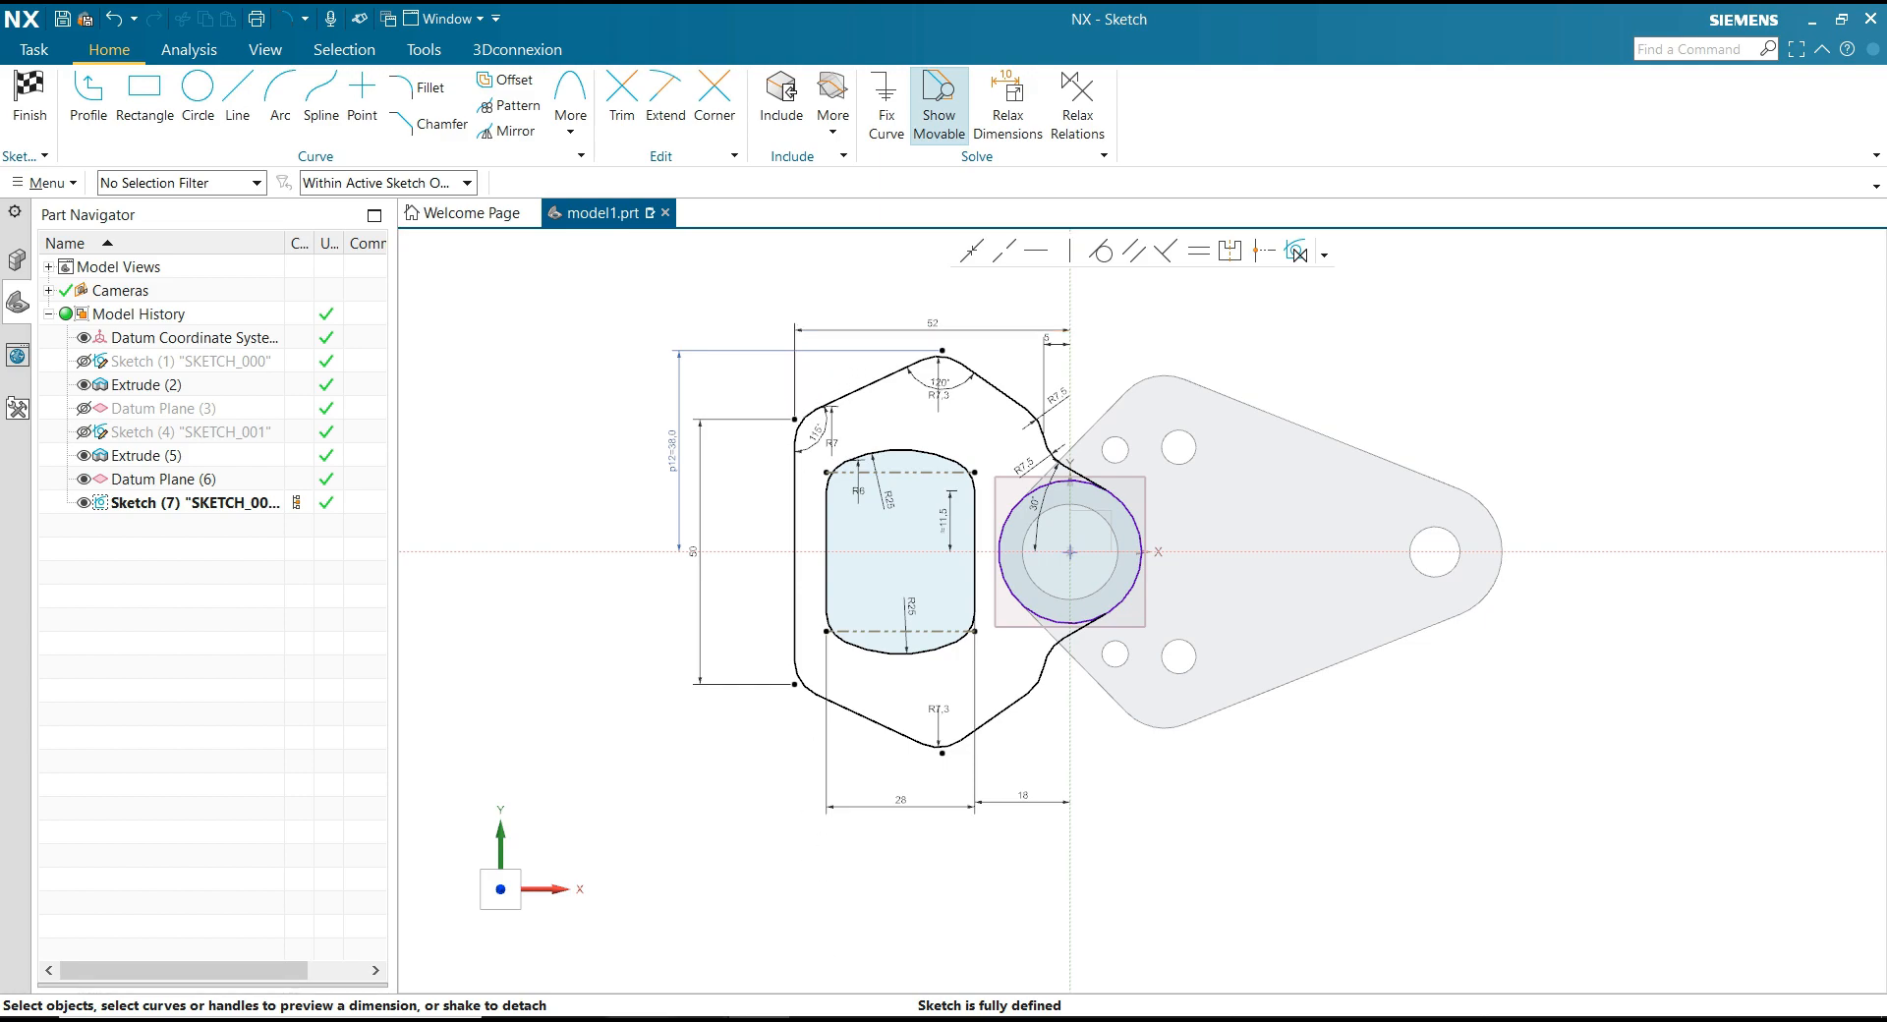
{"action": "left_click", "coordinate": [576, 1020]}
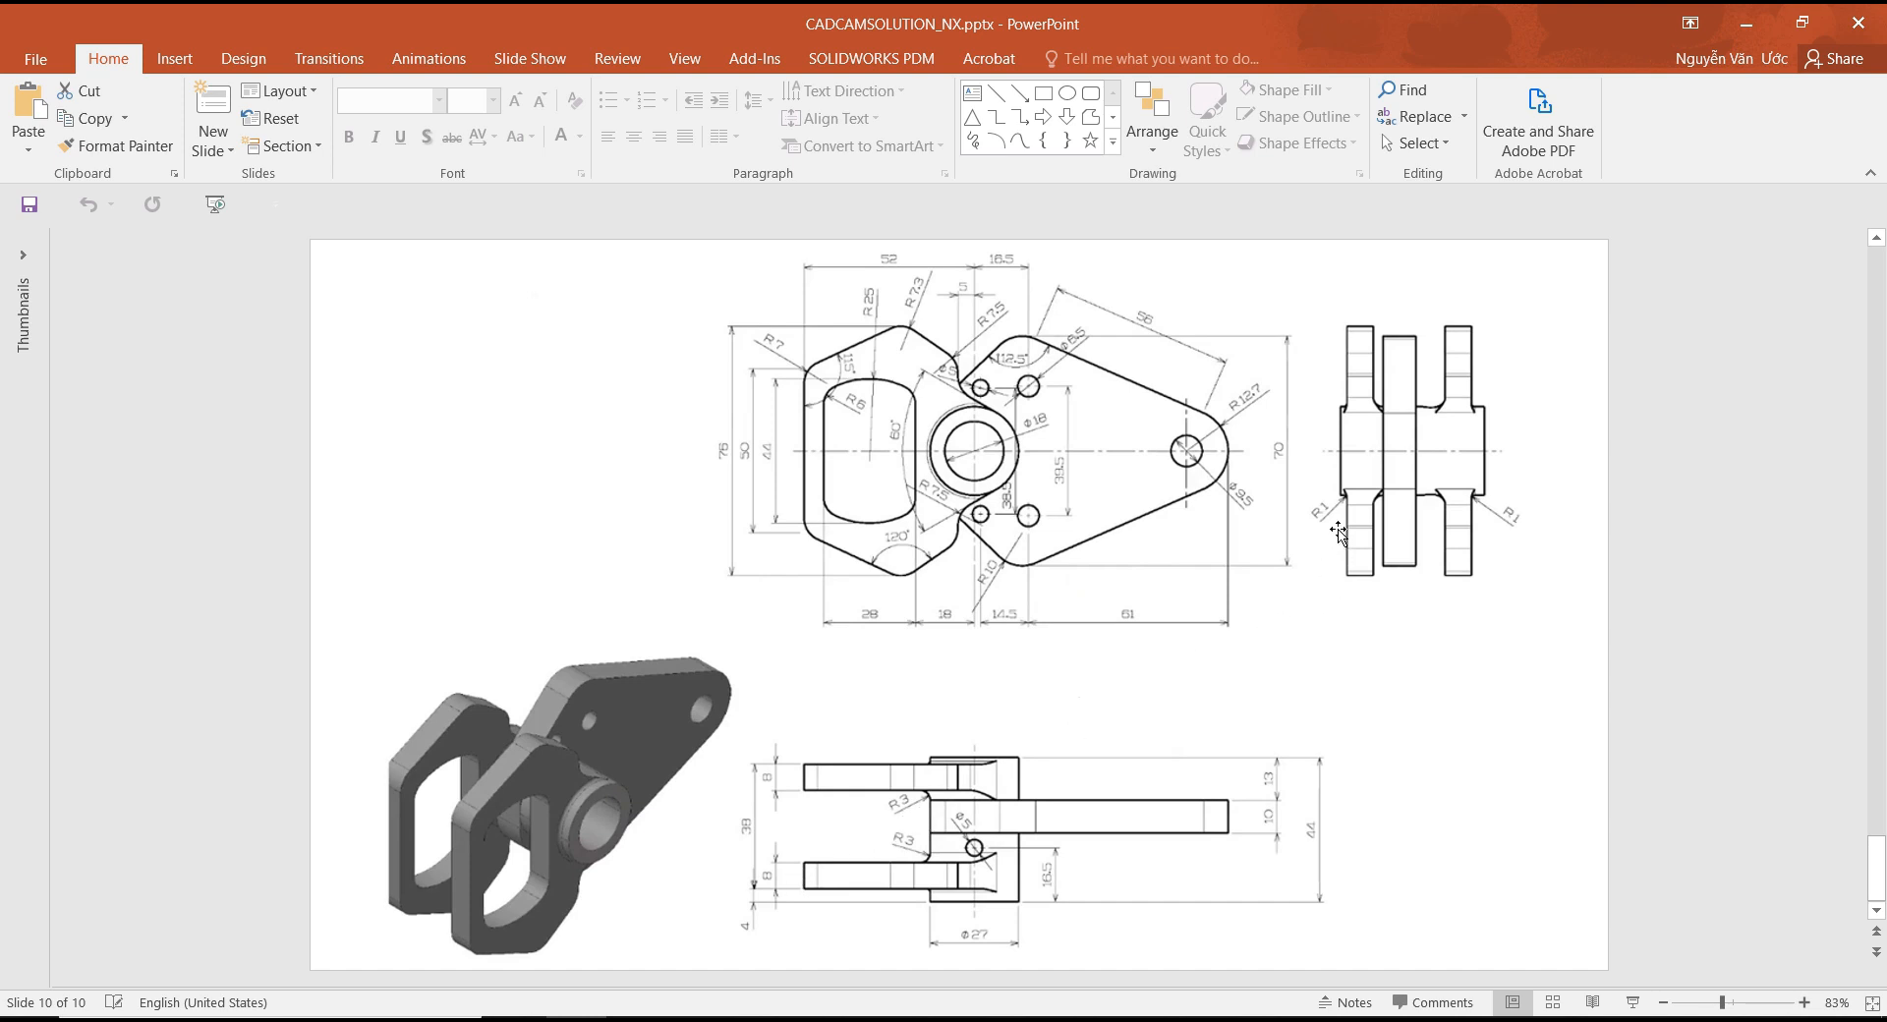
{"action": "left_click", "coordinate": [759, 1020]}
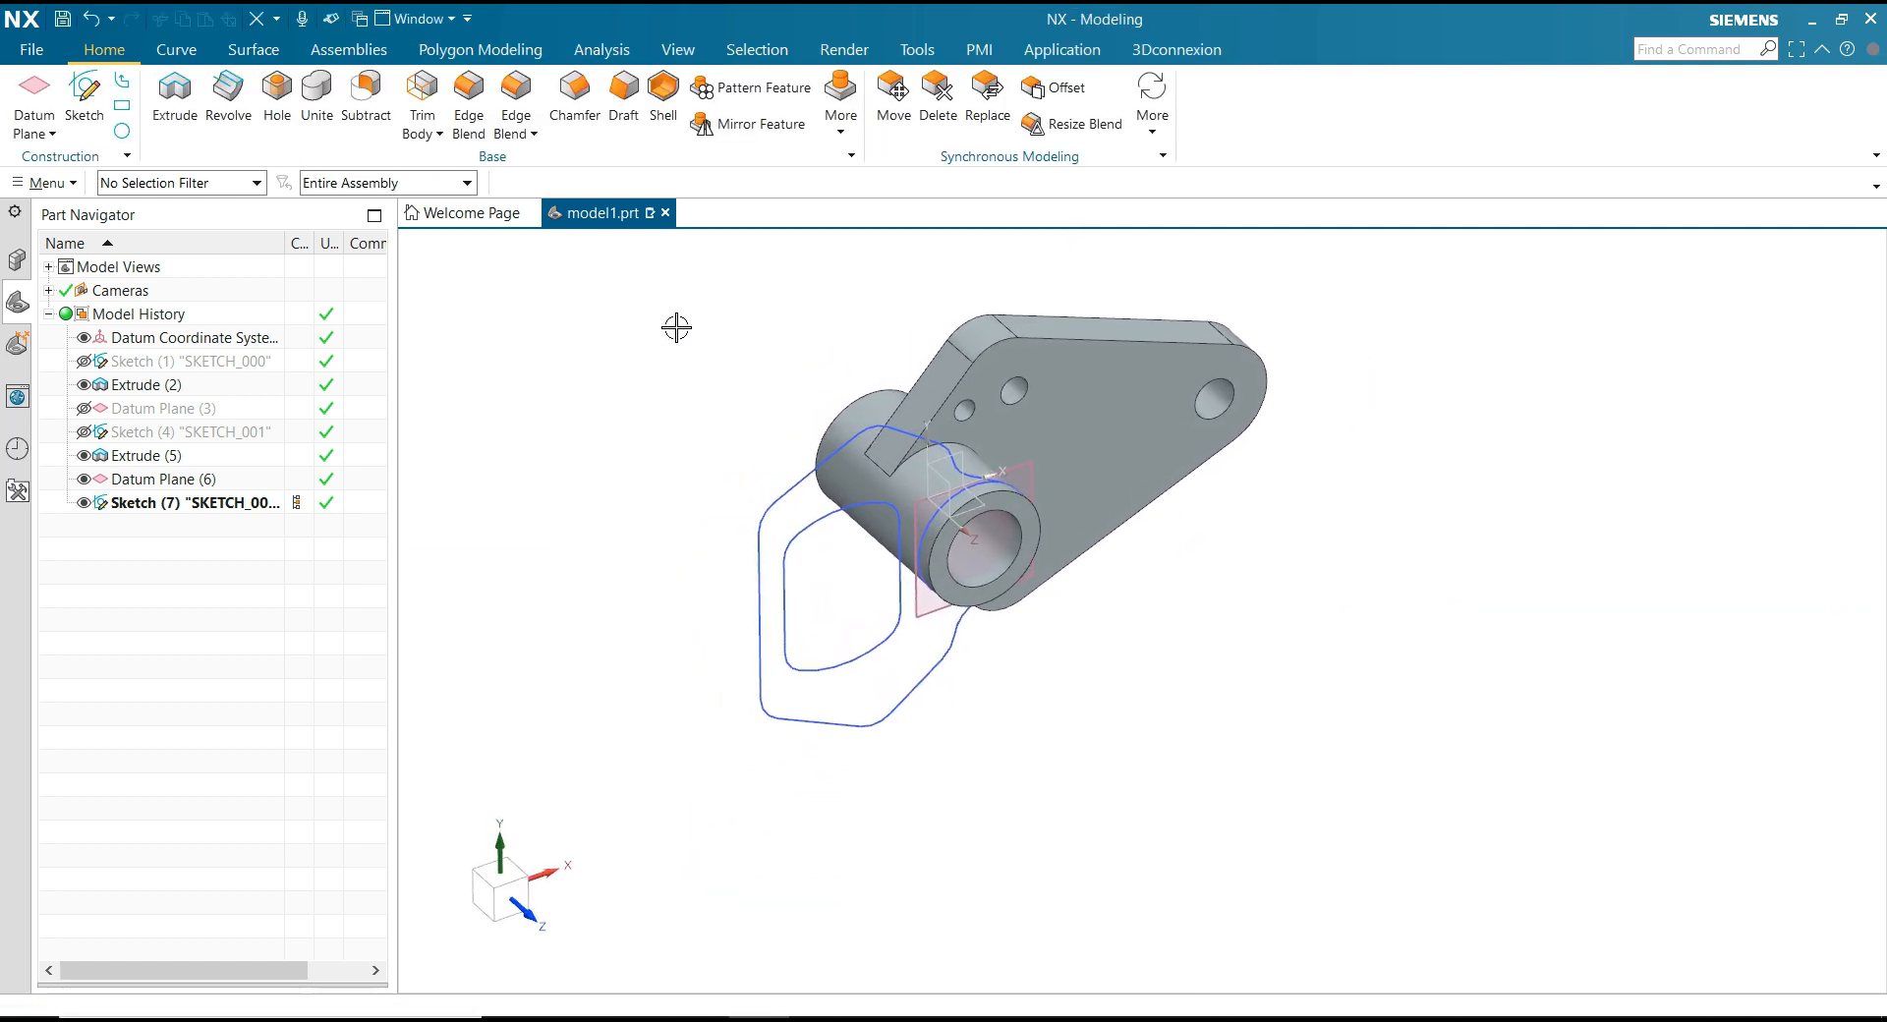
Step: Extrude the fork plate sketch 8 mm in the reversed direction and unite it with the hub body
{"action": "left_click", "coordinate": [175, 94]}
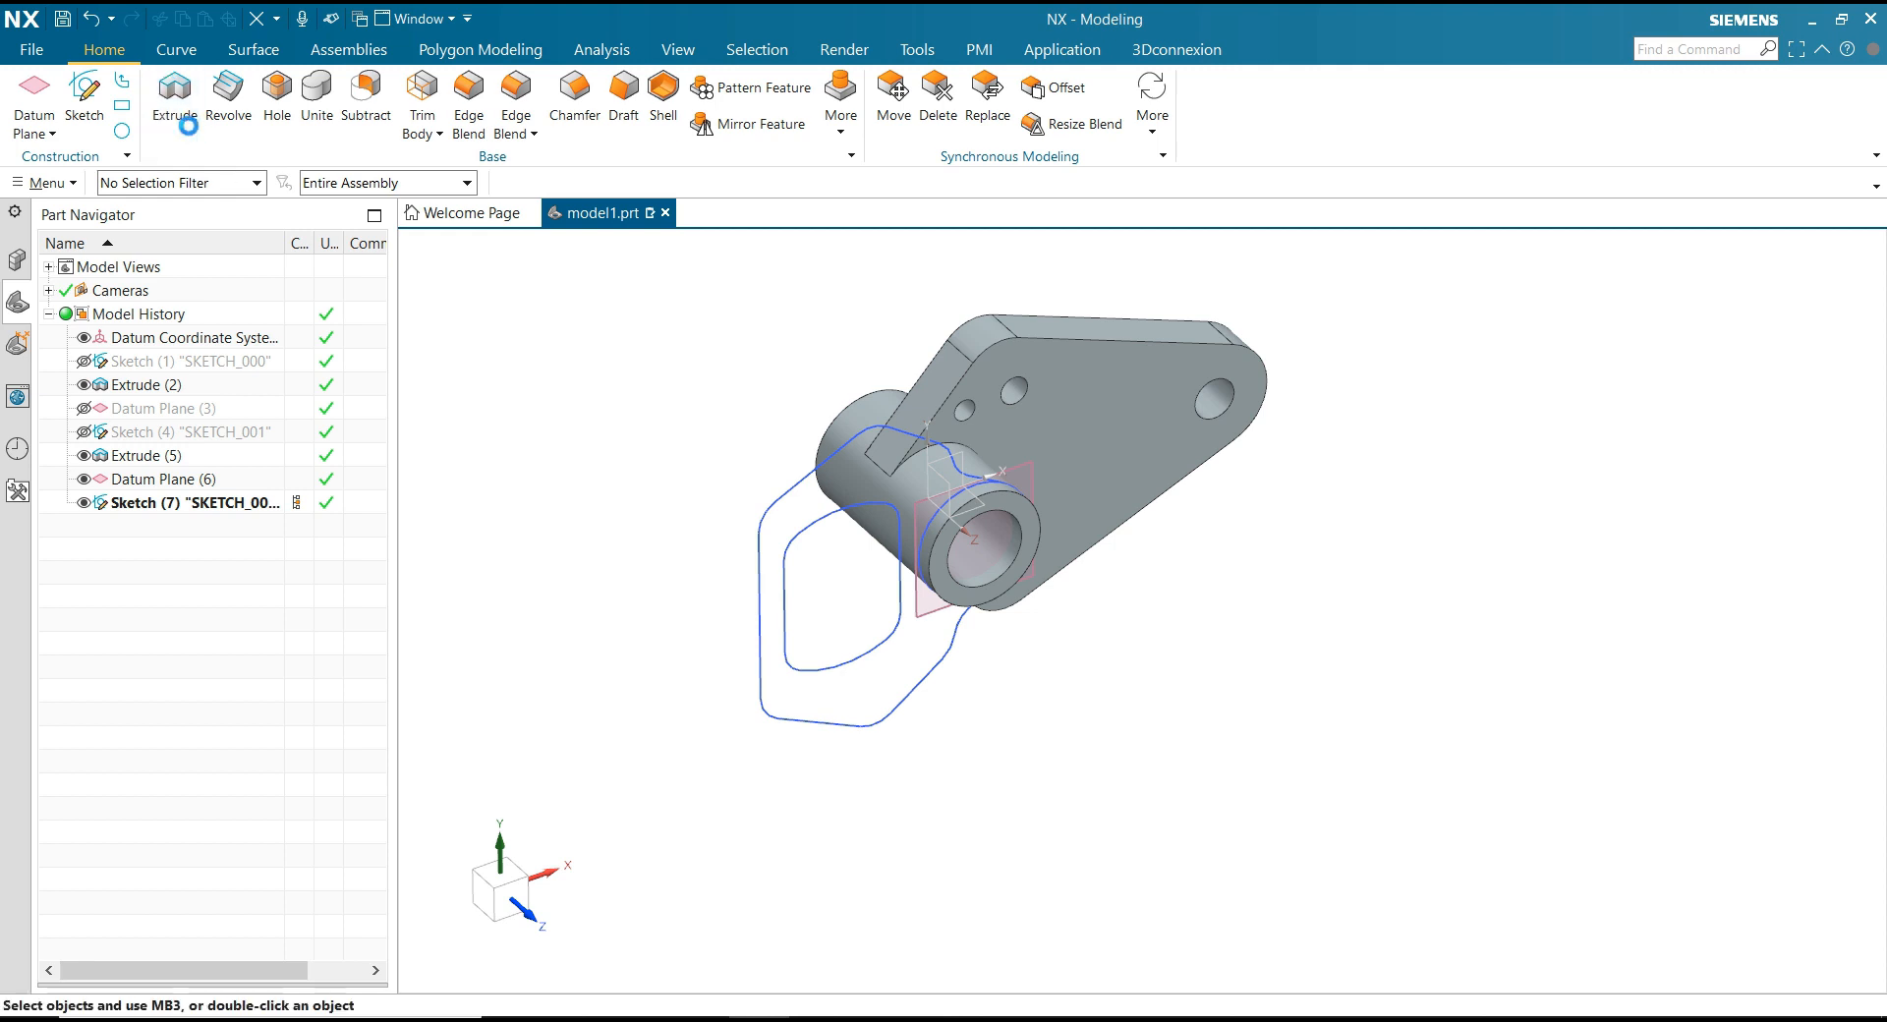
{"action": "left_click", "coordinate": [826, 493]}
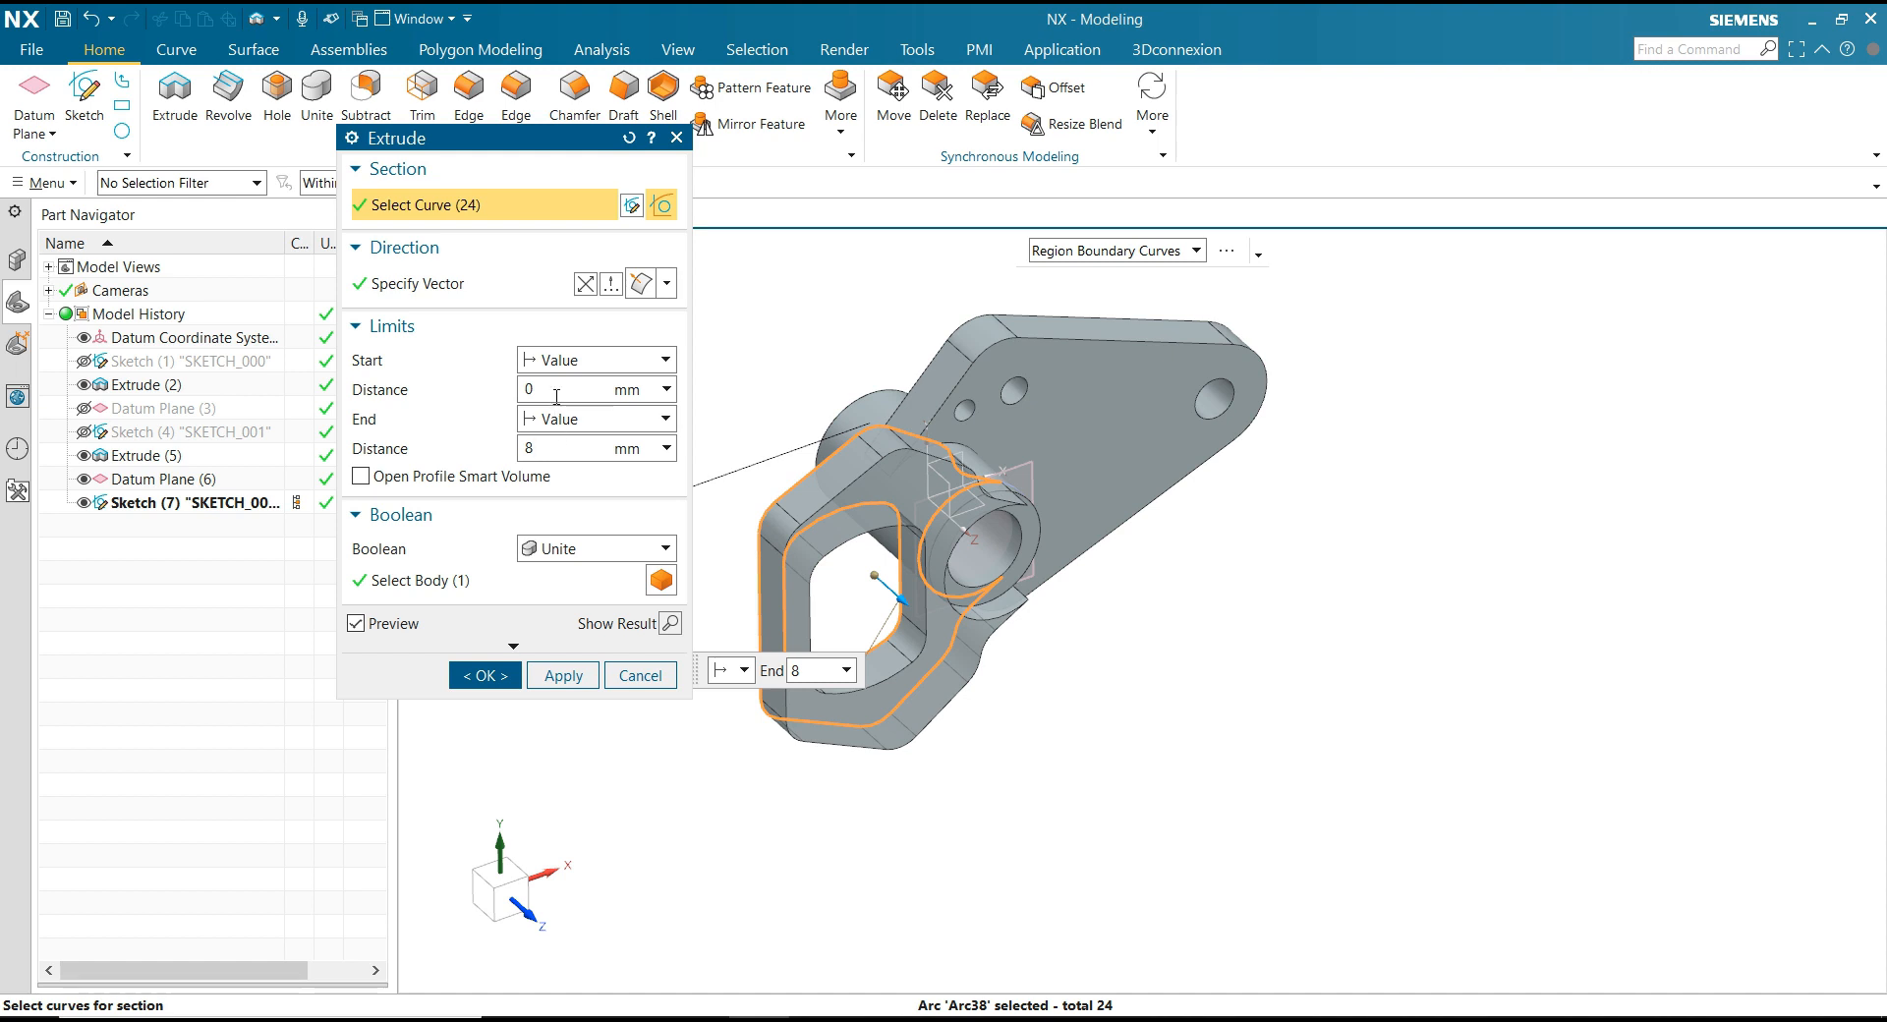
{"action": "left_click", "coordinate": [585, 284]}
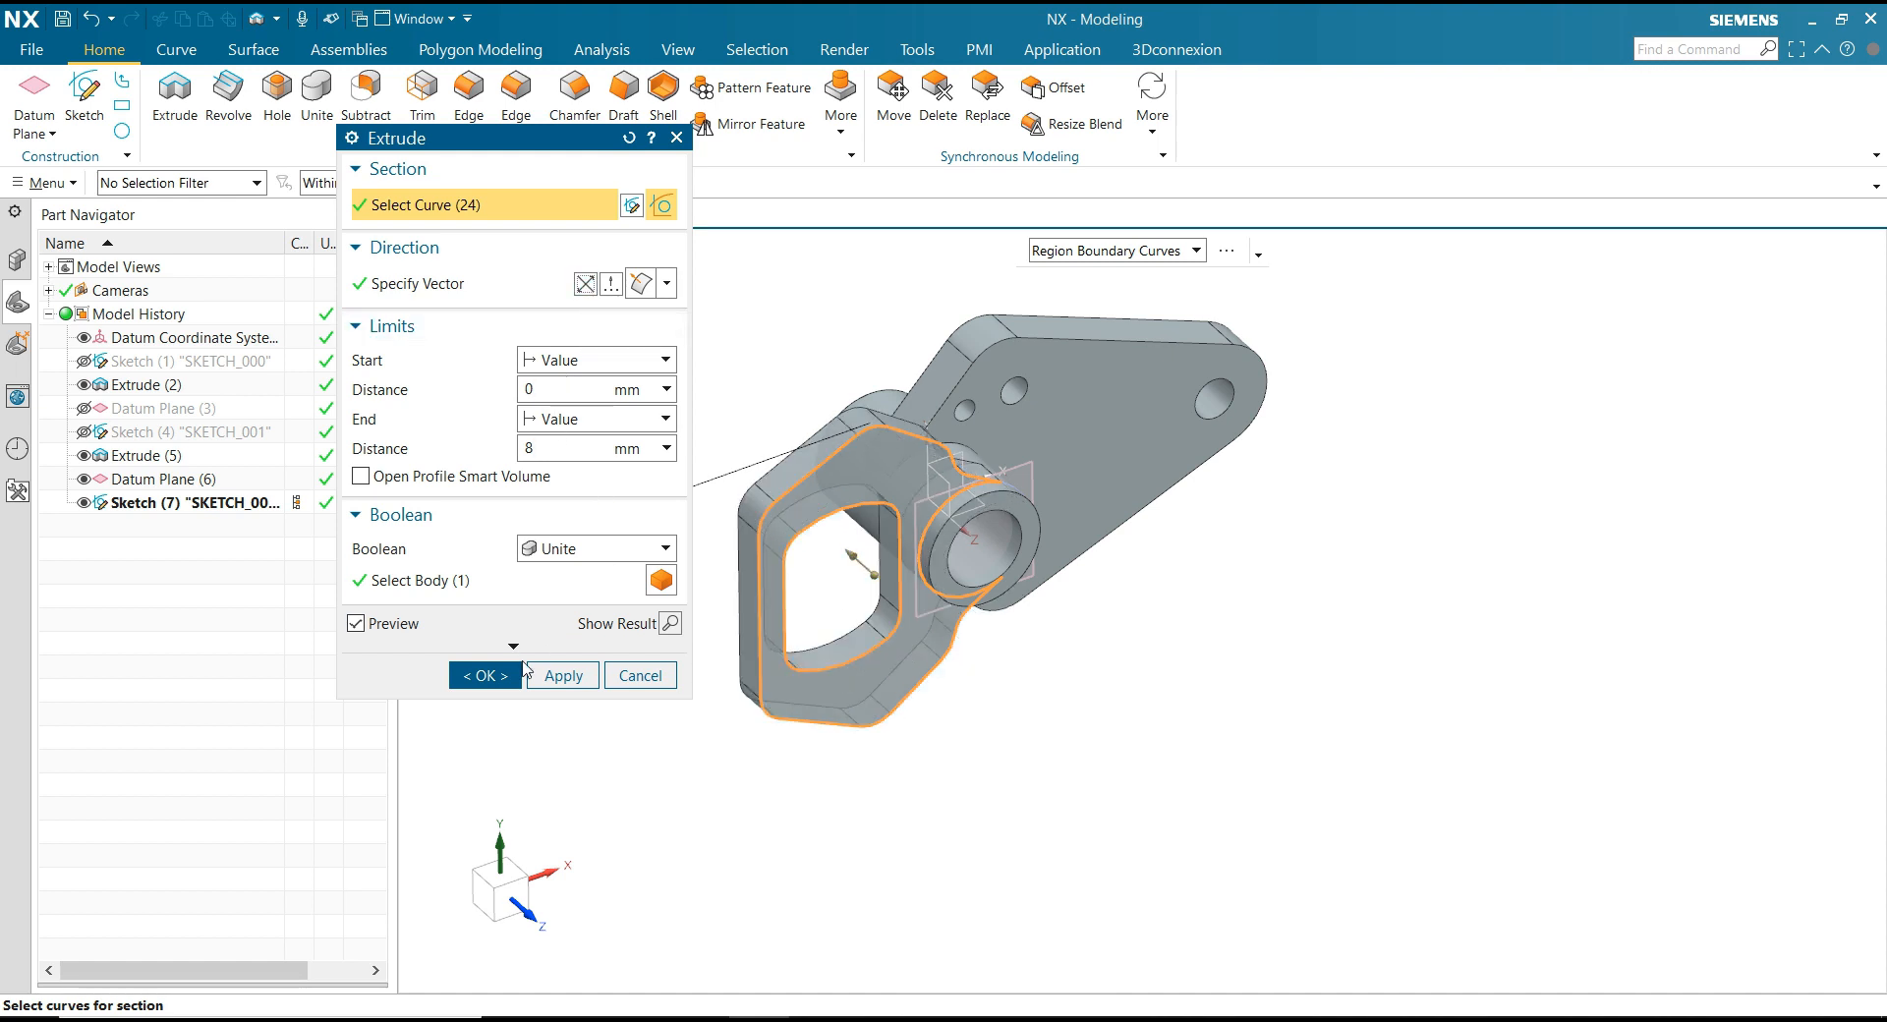
{"action": "middle_click_drag", "start_coordinate": [830, 703], "coordinate": [597, 735]}
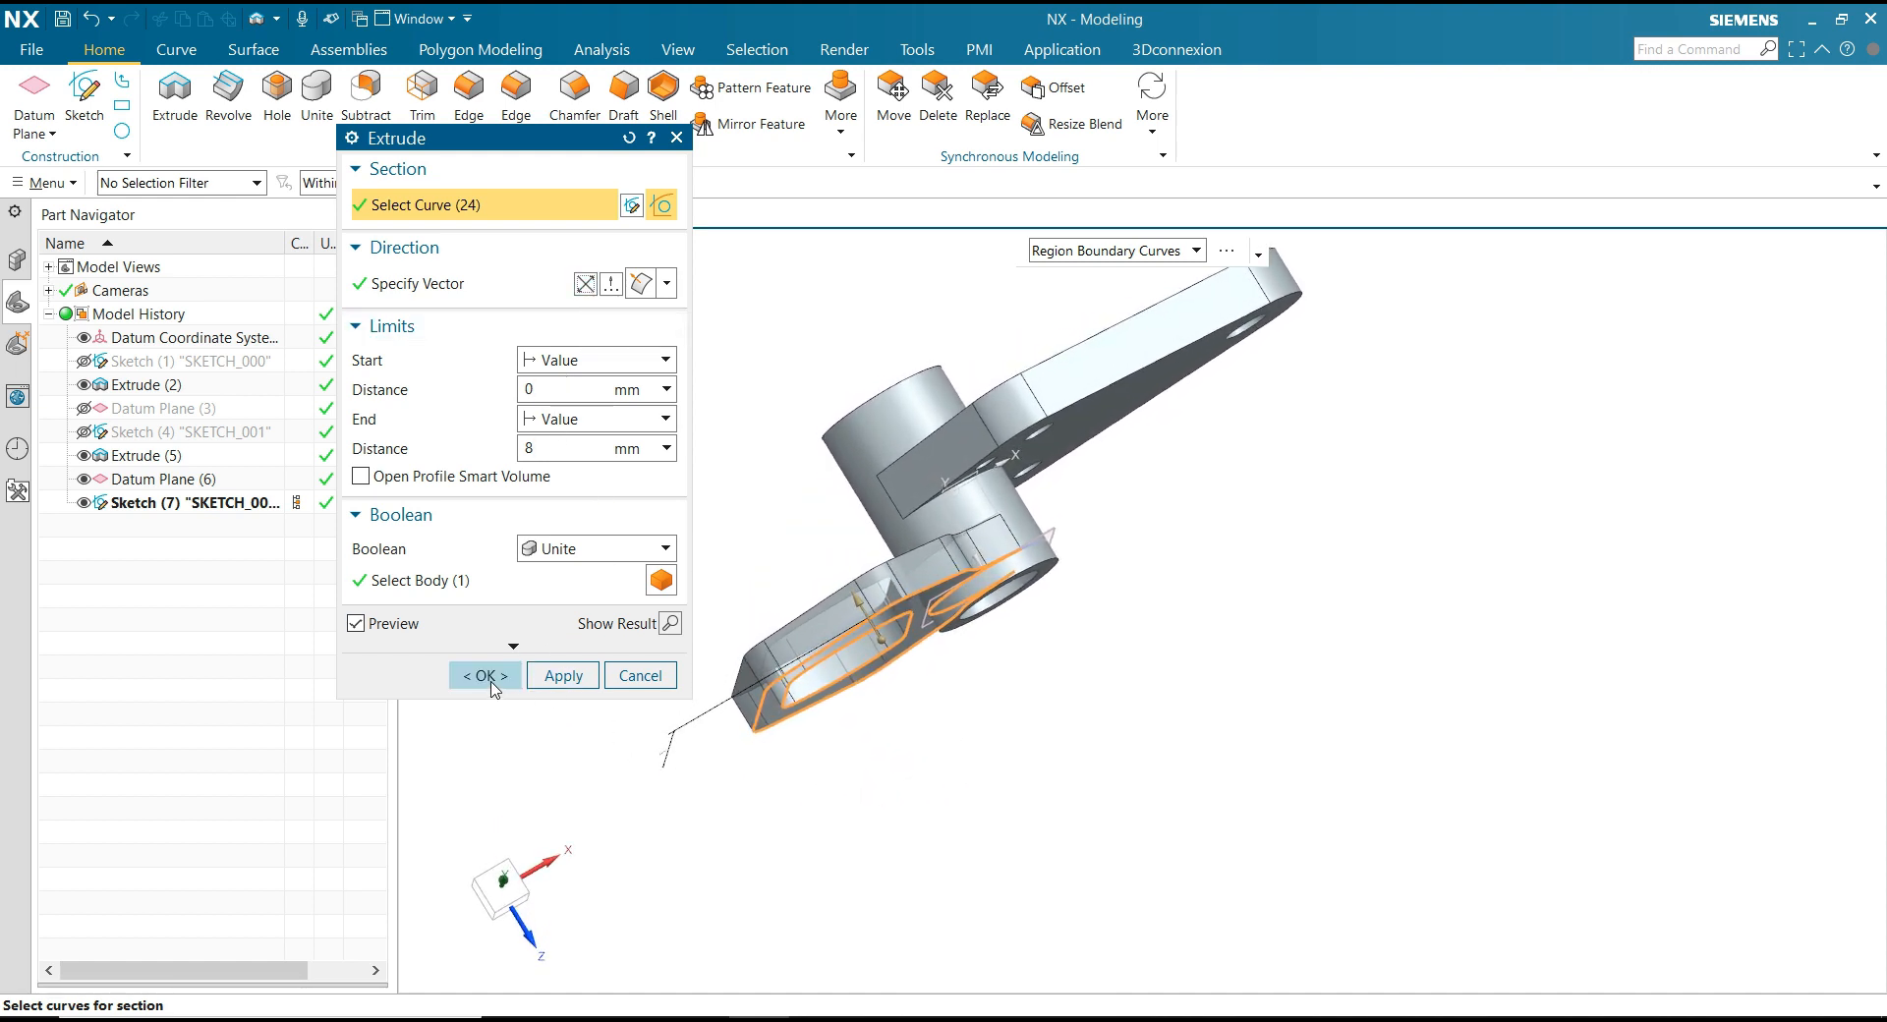
{"action": "left_click", "coordinate": [488, 676]}
Step: Hide the fork plate's datum plane and its sketch
{"action": "left_click", "coordinate": [1057, 541]}
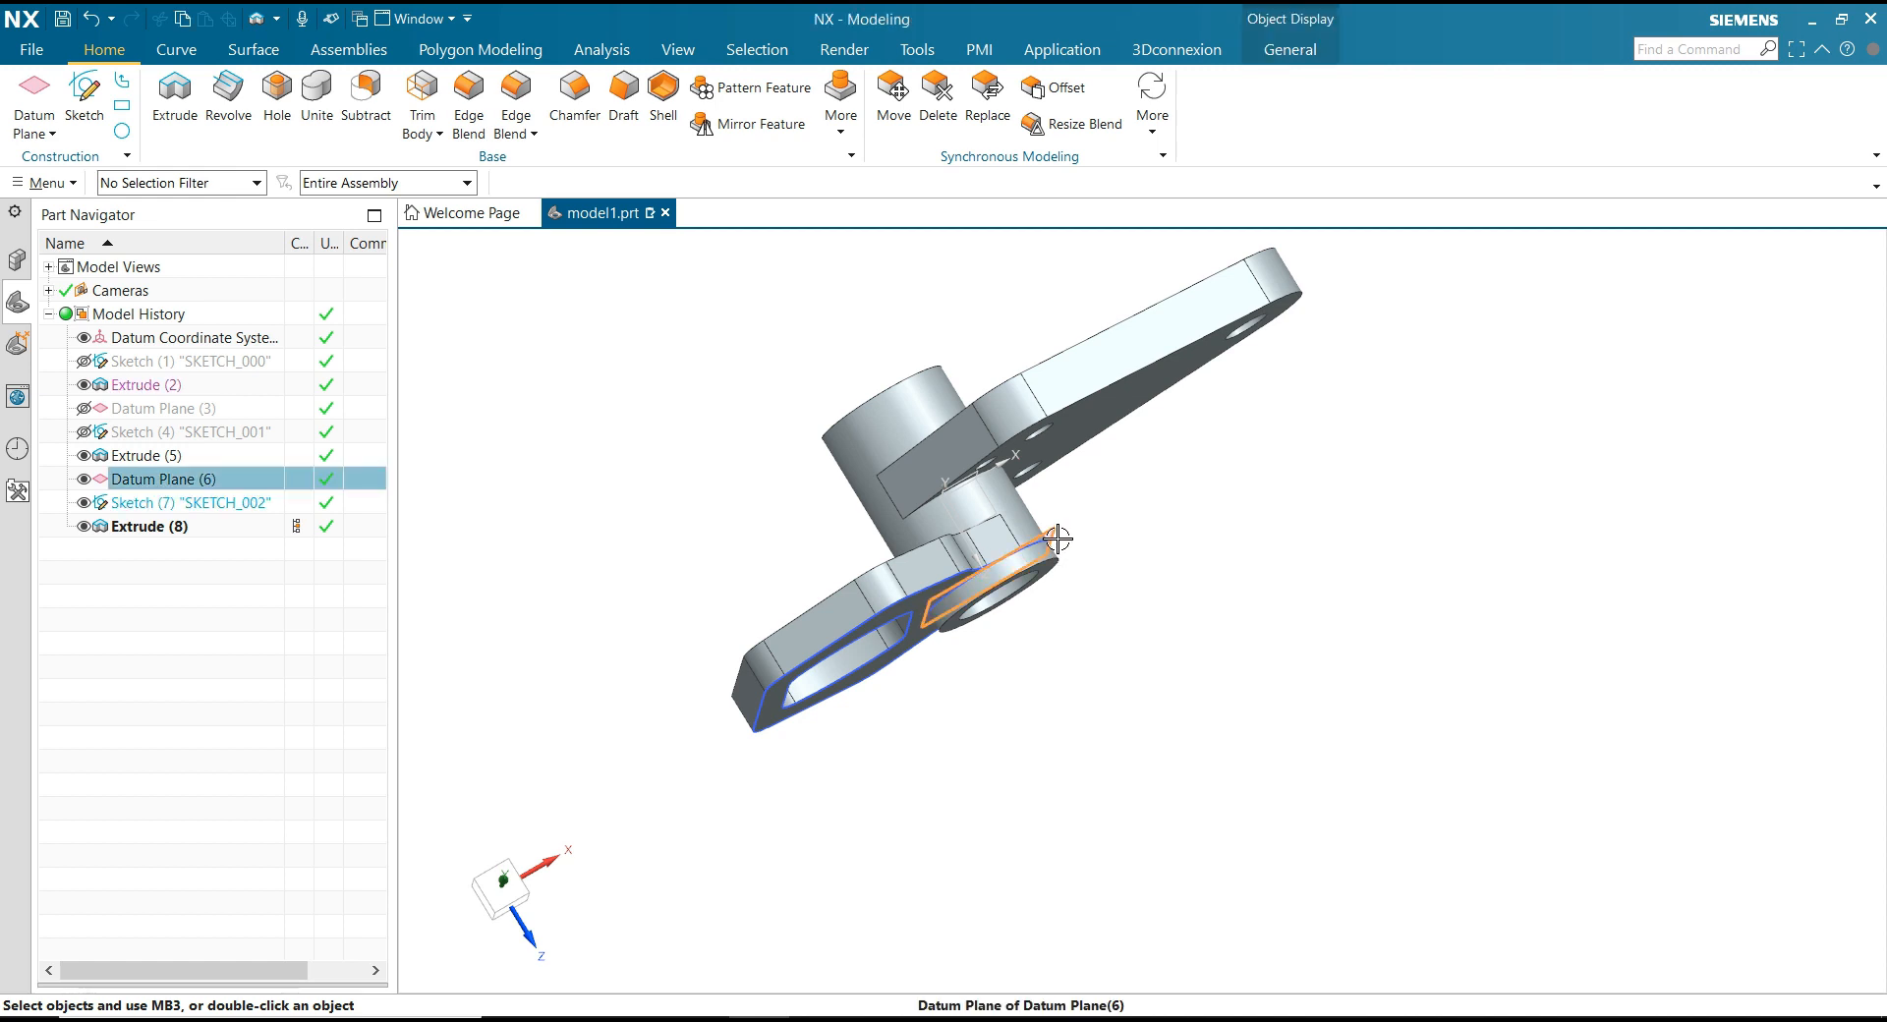
{"action": "key", "text": "Escape"}
{"action": "left_click", "coordinate": [1070, 541]}
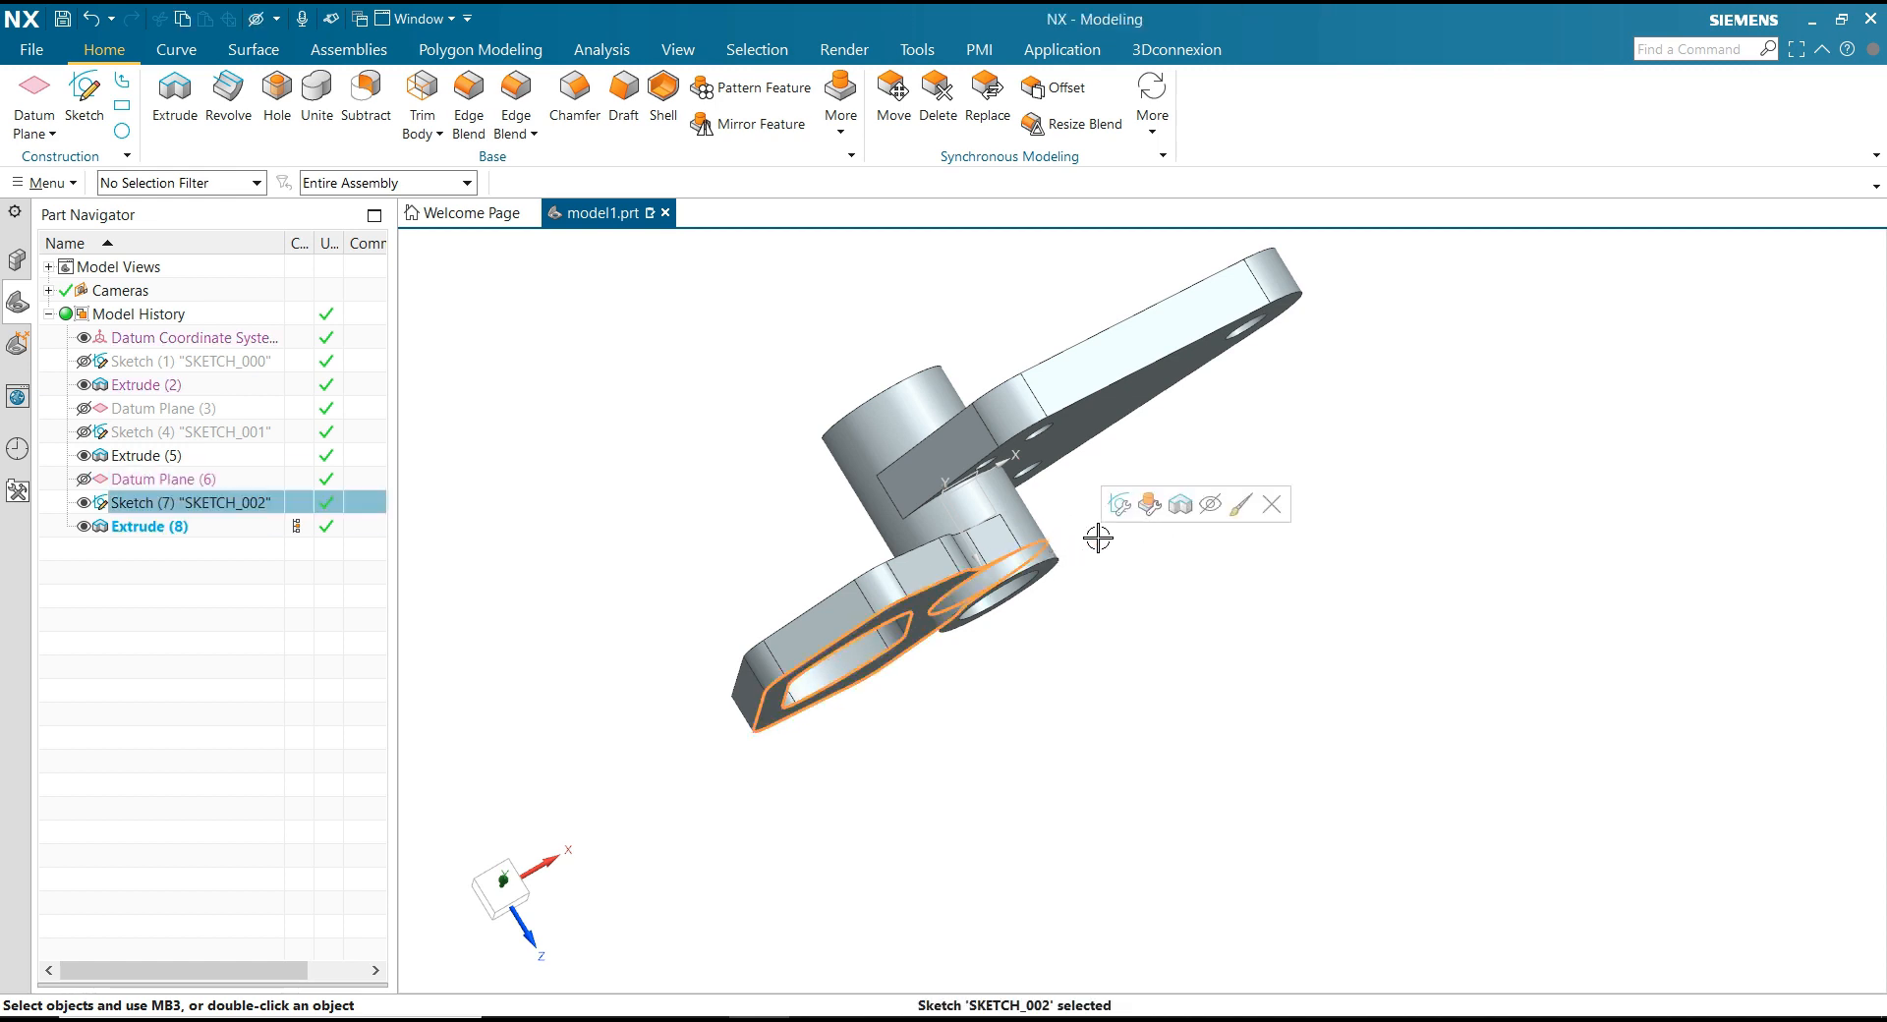
{"action": "left_click", "coordinate": [1198, 519]}
Step: Mirror the extruded fork plate about the XY plane of the datum coordinate system
{"action": "mouse_move", "coordinate": [1221, 534]}
{"action": "middle_mouse_down"}
{"action": "mouse_move", "coordinate": [1221, 623]}
{"action": "mouse_move", "coordinate": [884, 315]}
{"action": "middle_mouse_up"}
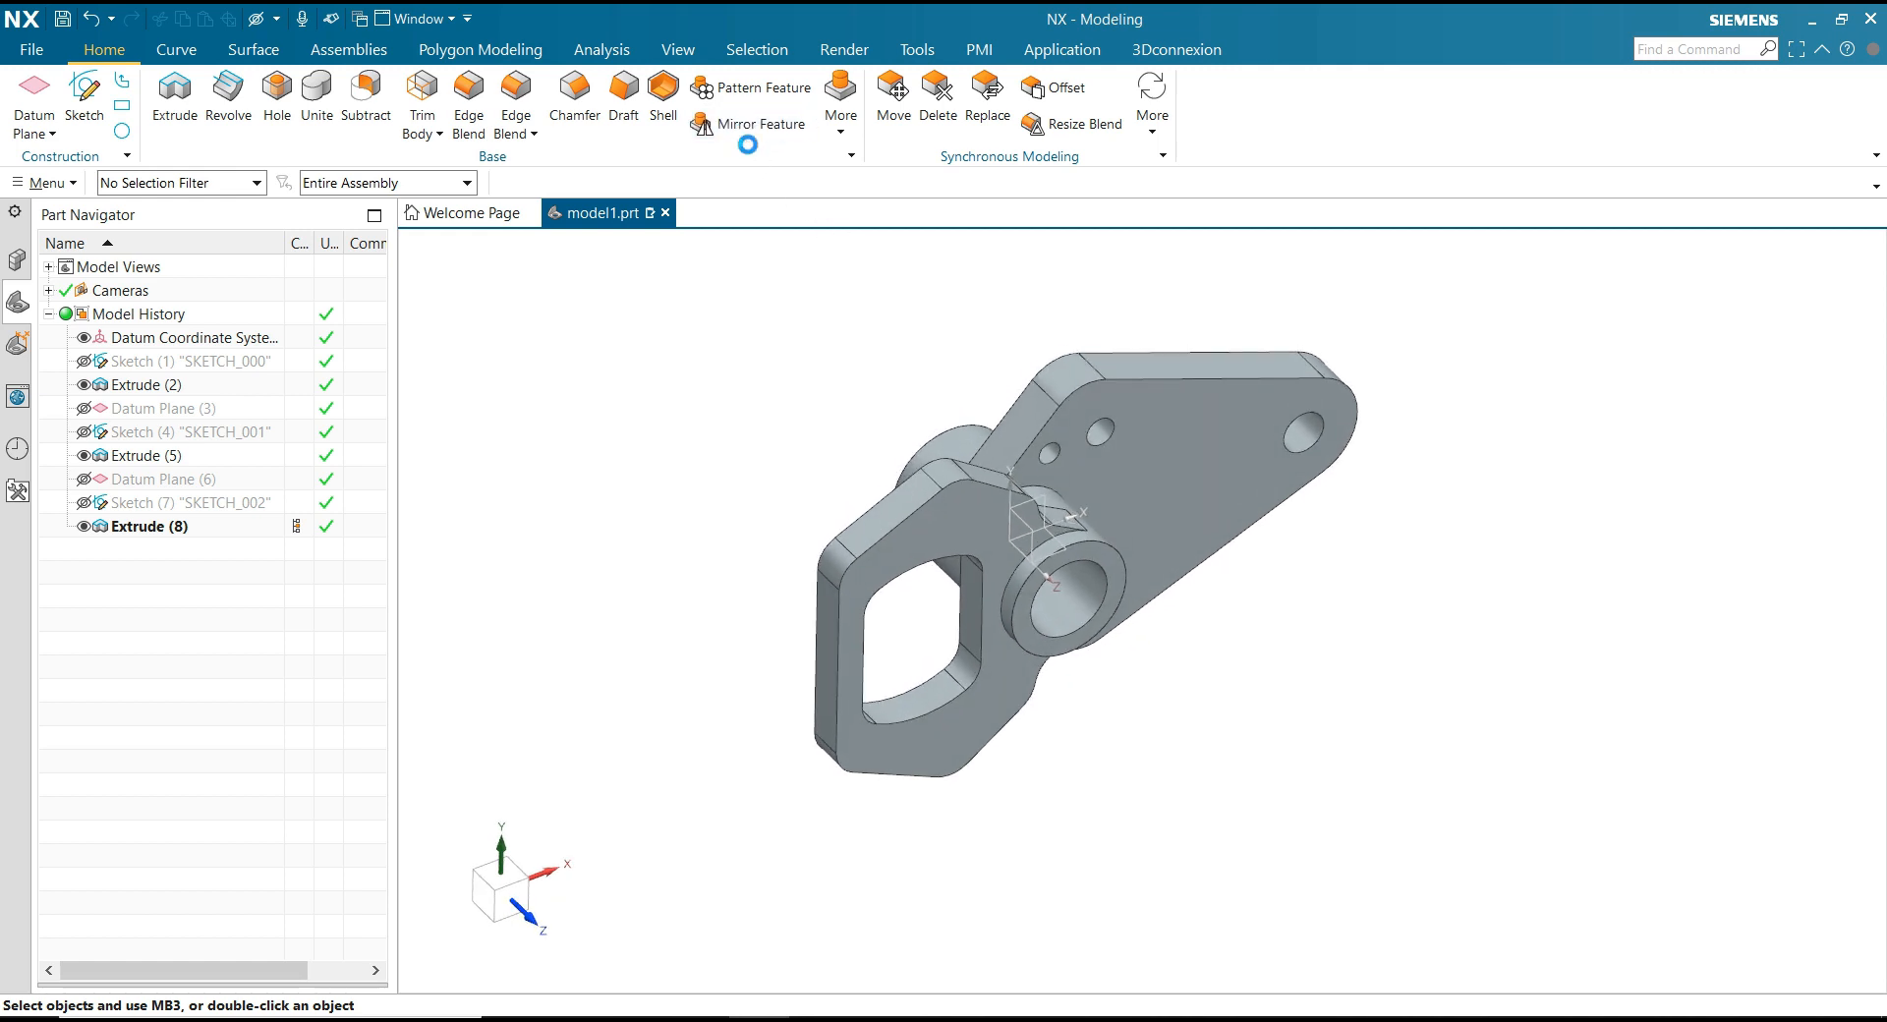
{"action": "left_click", "coordinate": [877, 489]}
{"action": "left_click", "coordinate": [394, 390]}
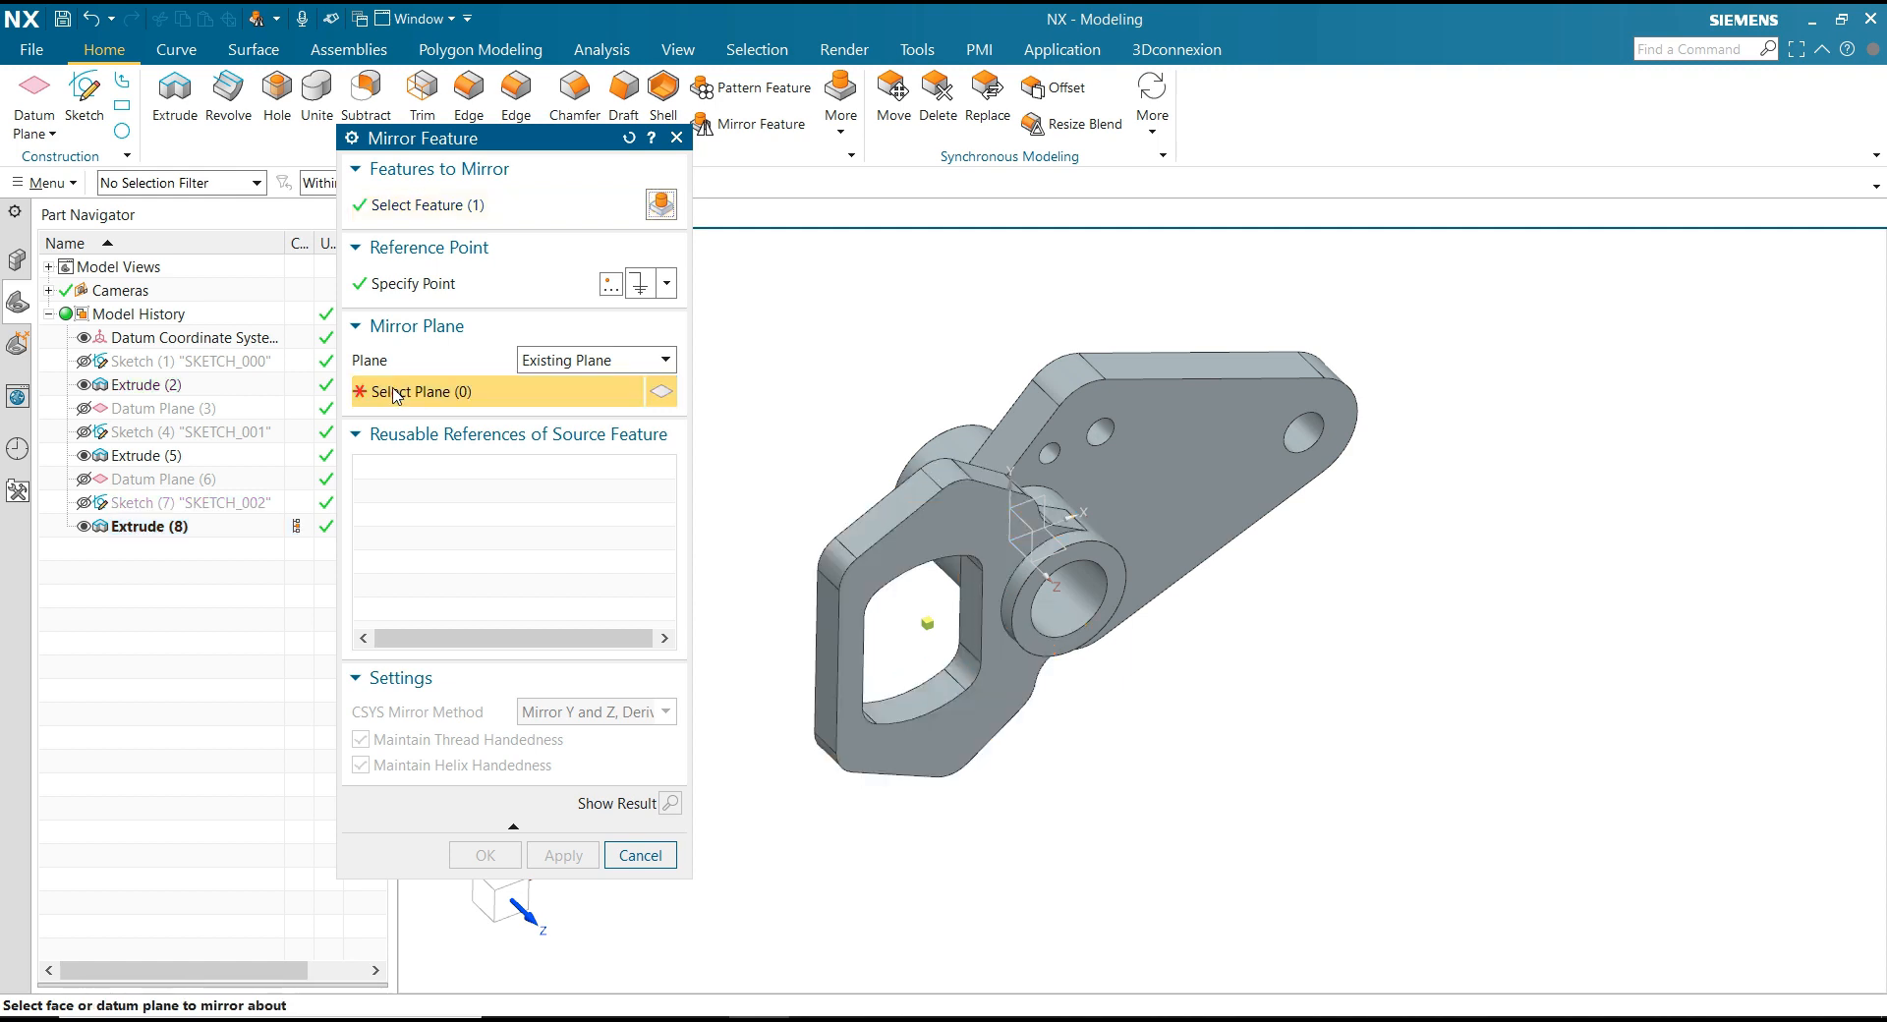
{"action": "middle_click_drag", "start_coordinate": [822, 367], "coordinate": [1032, 513]}
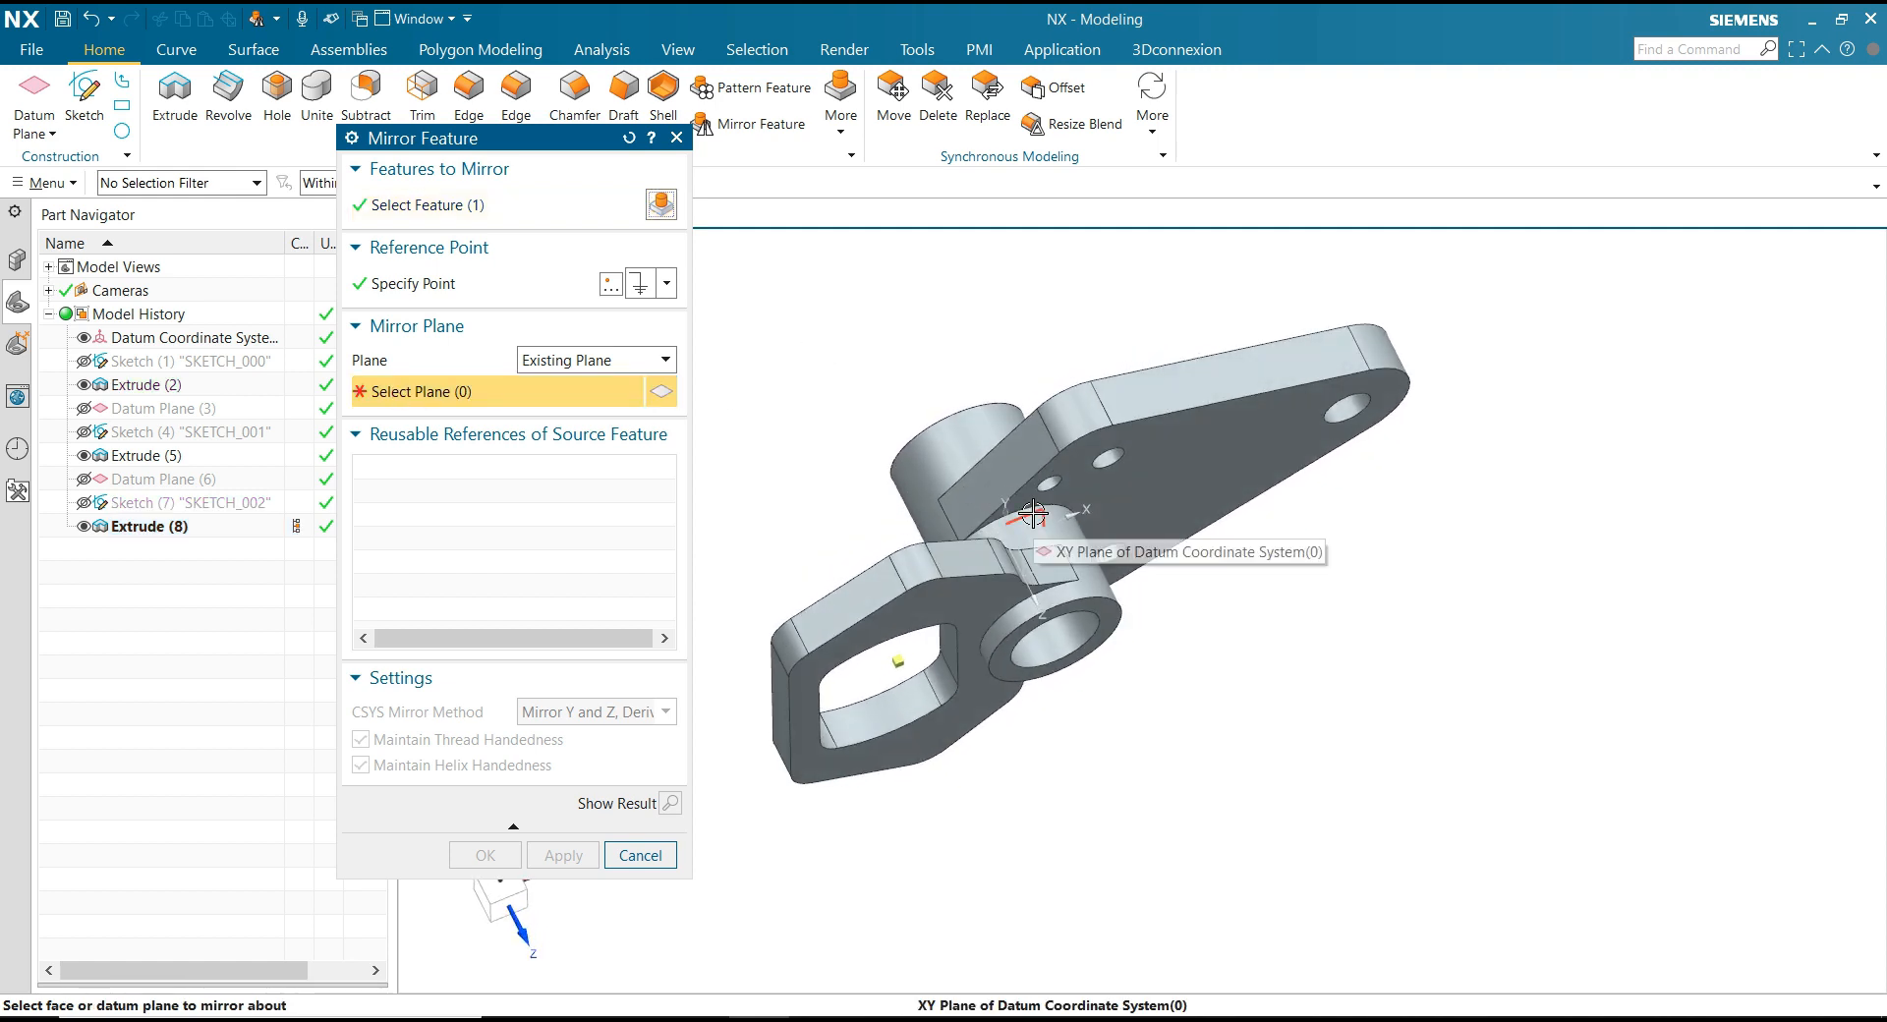
{"action": "left_click", "coordinate": [1032, 513]}
{"action": "middle_click_drag", "start_coordinate": [859, 371], "coordinate": [728, 740]}
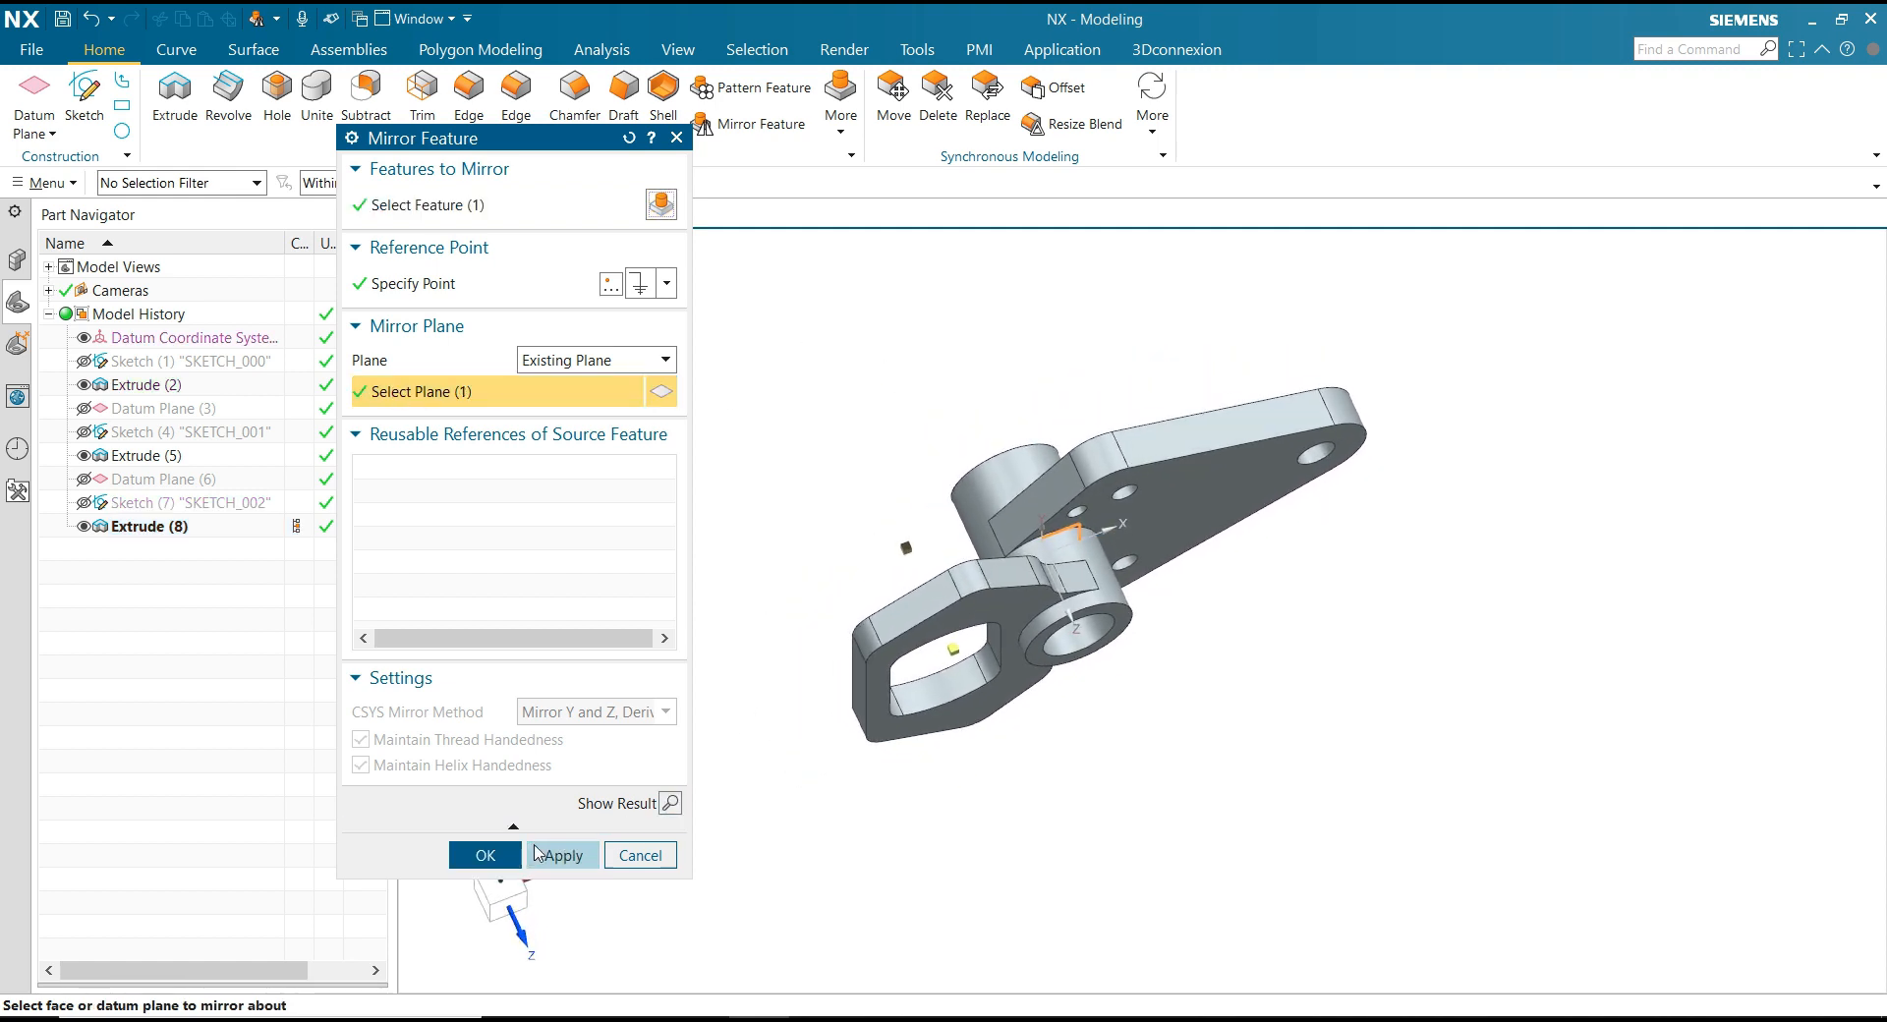
{"action": "left_click", "coordinate": [486, 855]}
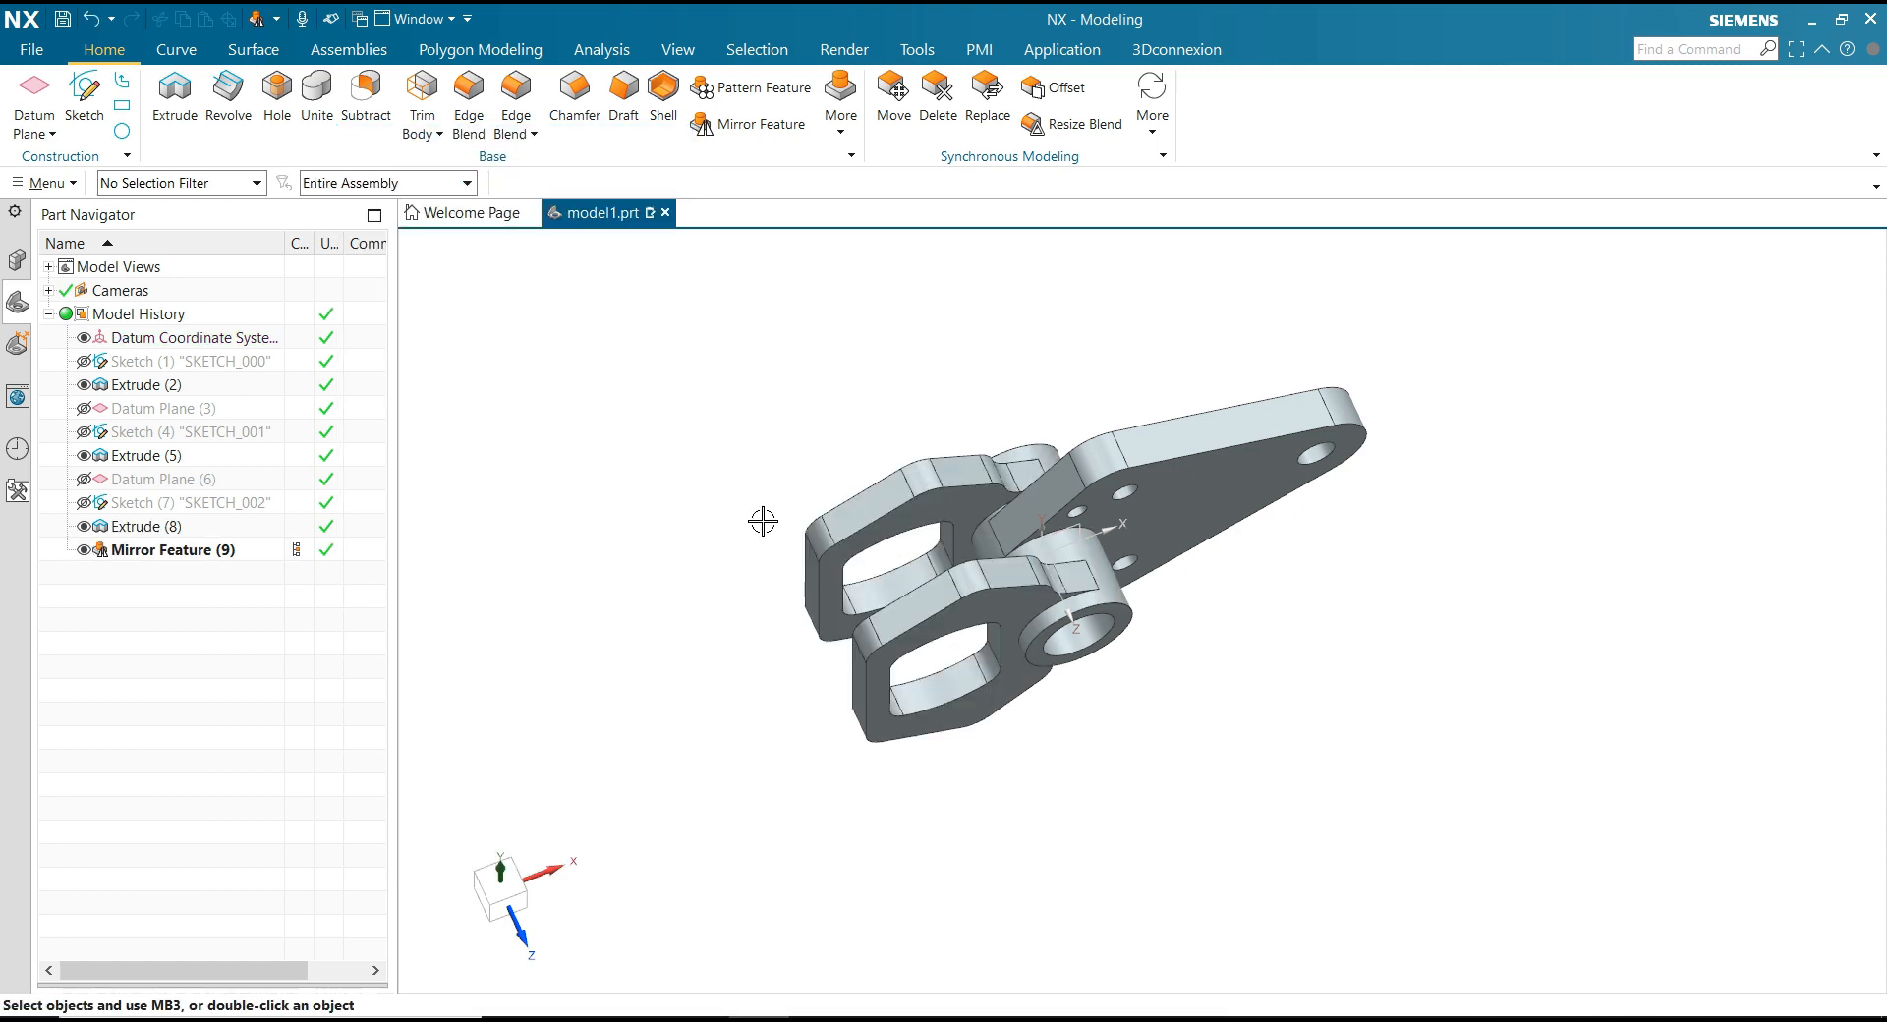
Step: Blend the edges where the outer faces of both fork plates meet the hub with a 1 mm radius
{"action": "middle_click_drag", "start_coordinate": [763, 521], "coordinate": [618, 233]}
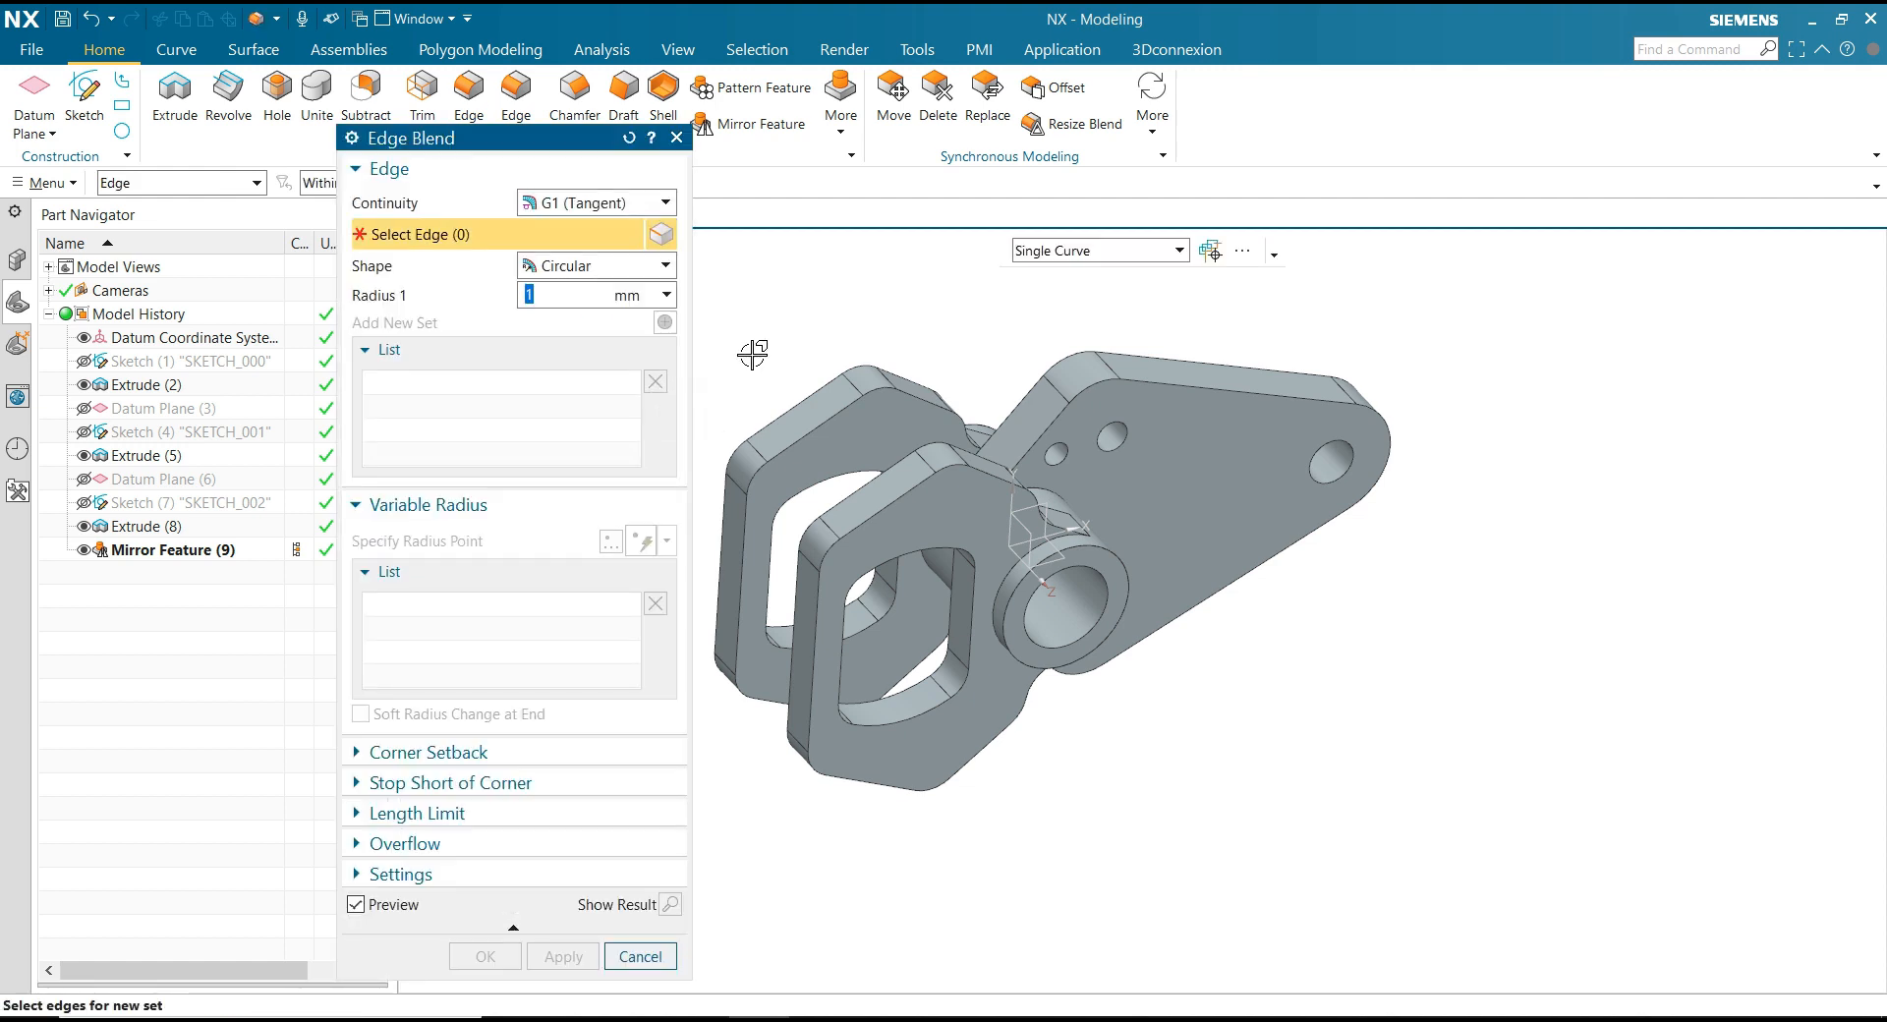
{"action": "left_click", "coordinate": [1015, 568]}
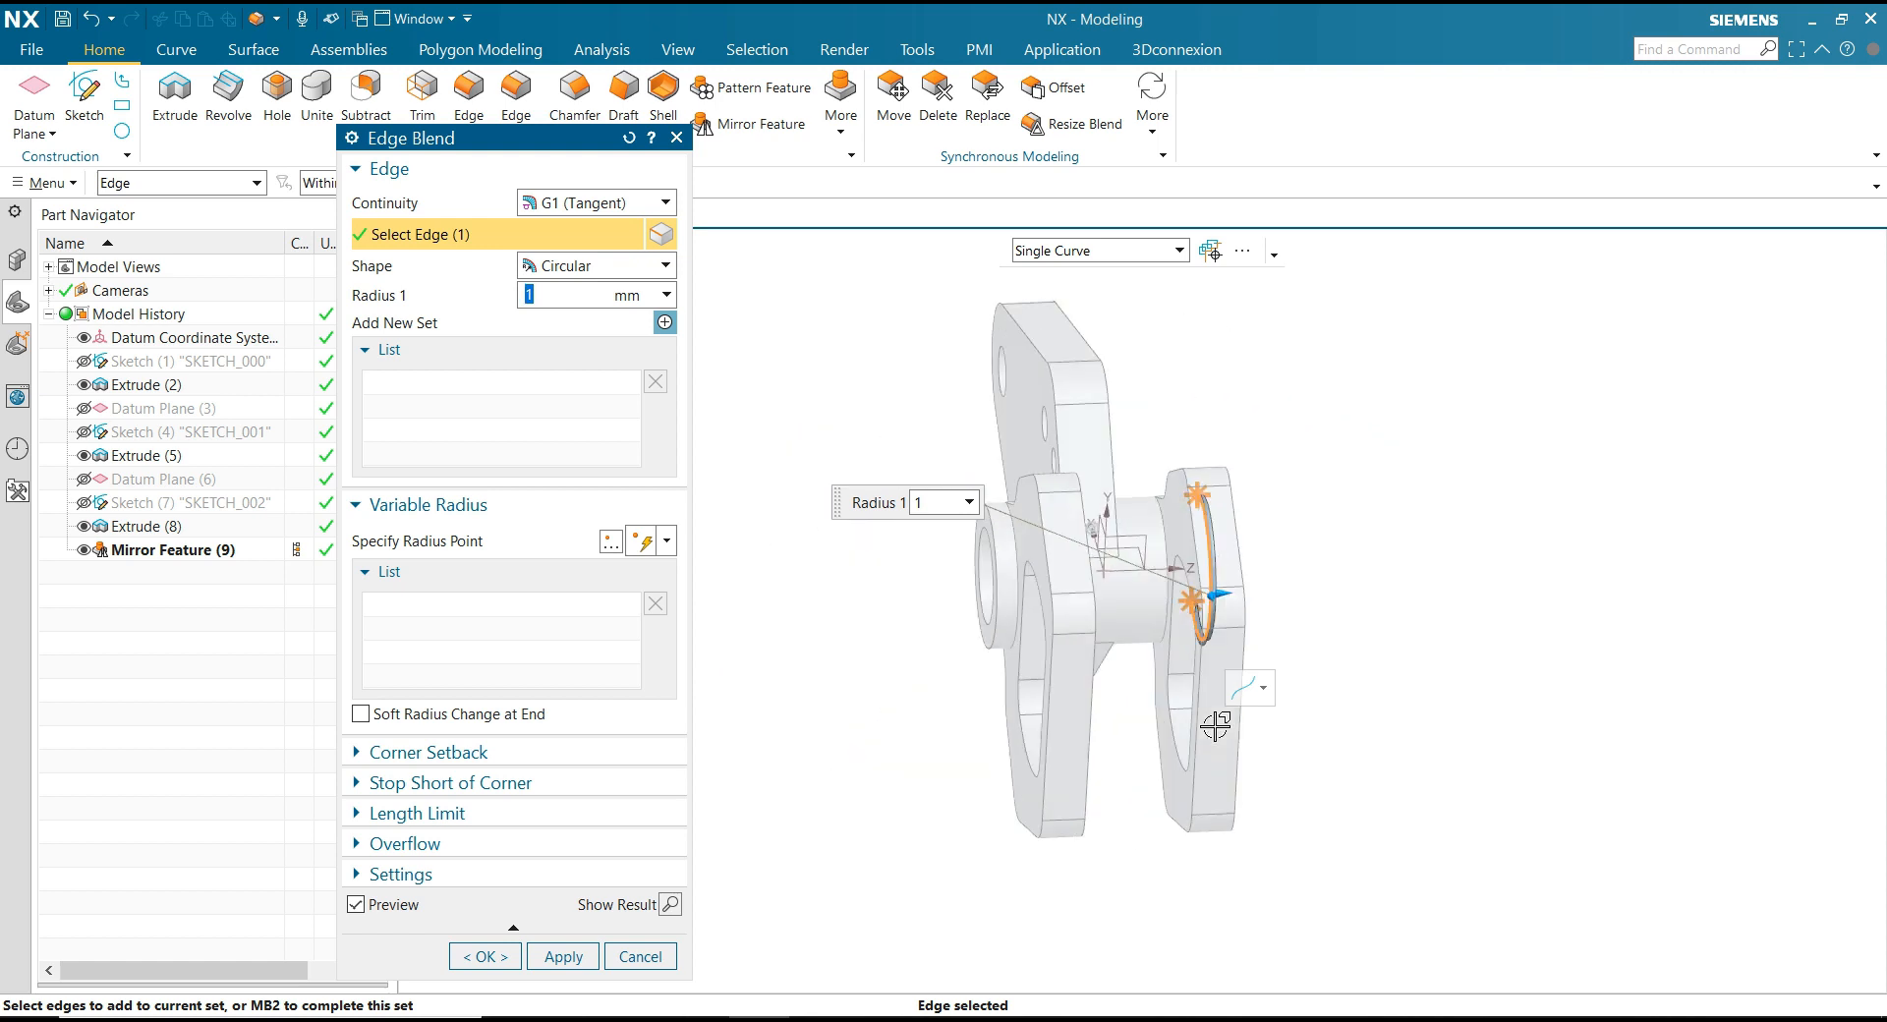
{"action": "left_click", "coordinate": [1056, 590]}
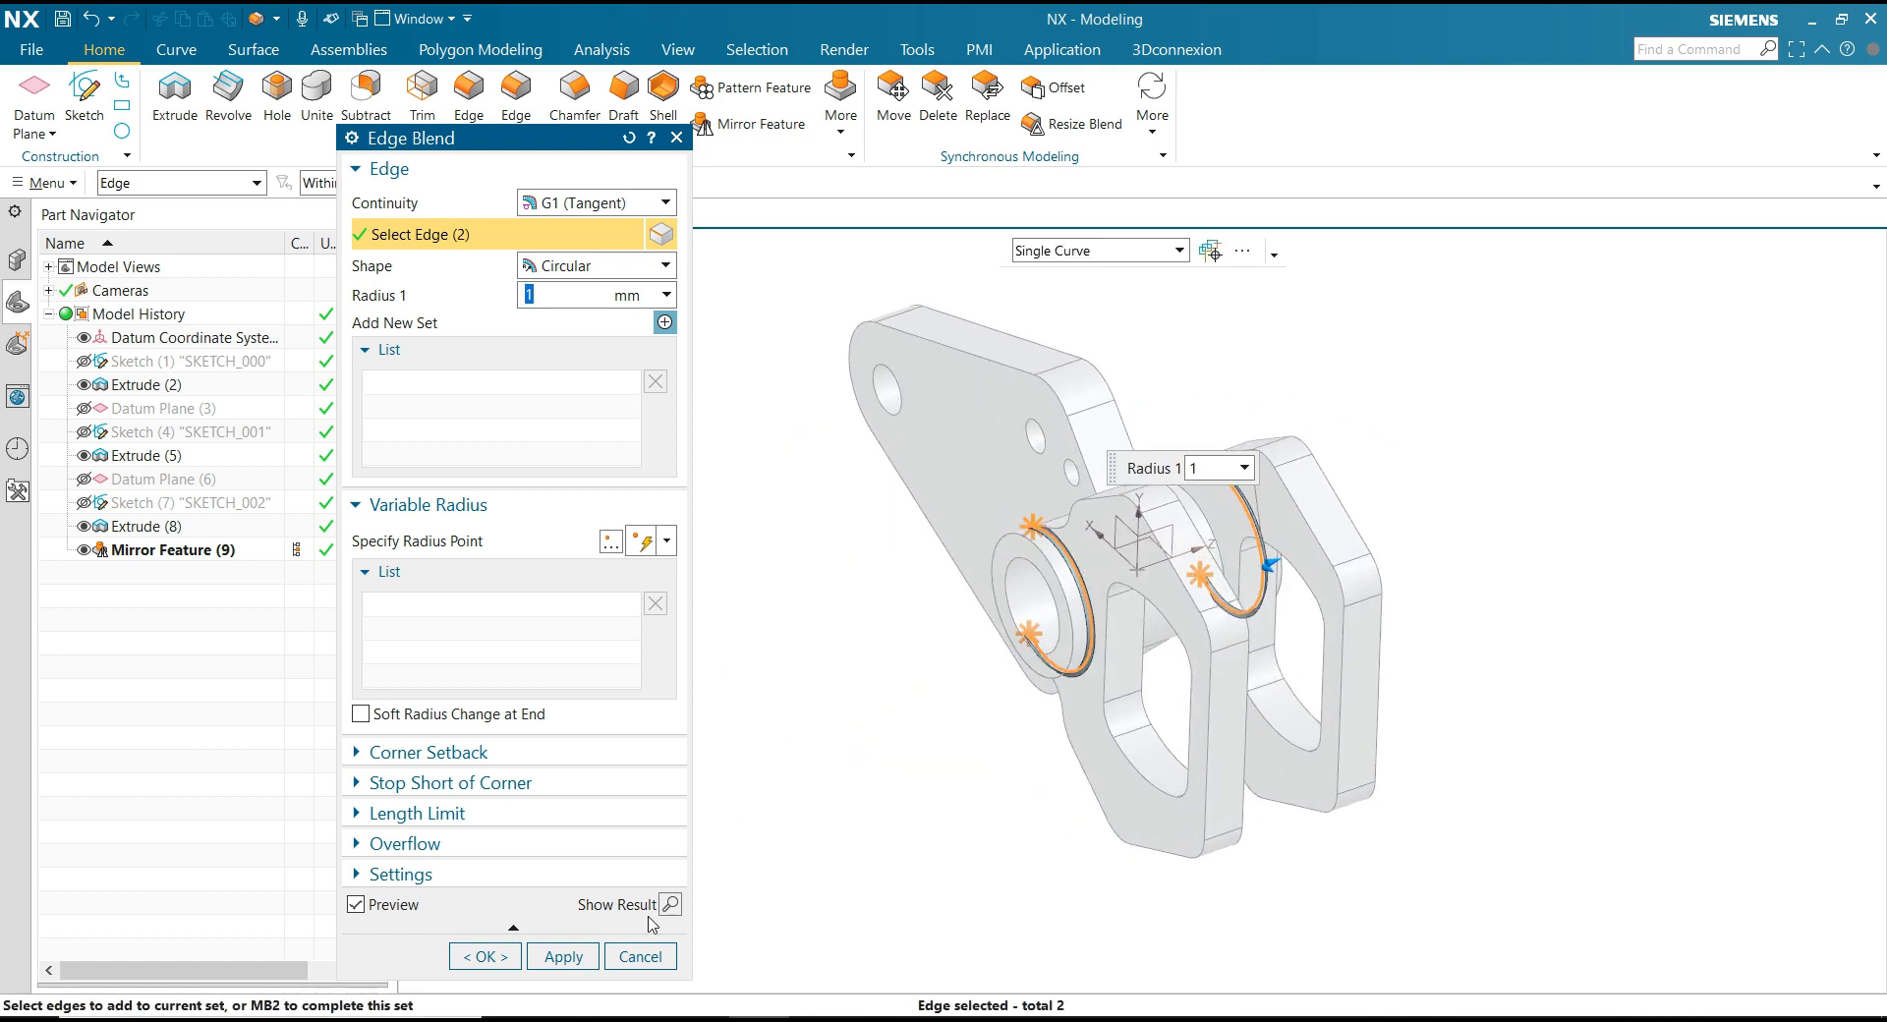
{"action": "left_click", "coordinate": [563, 956]}
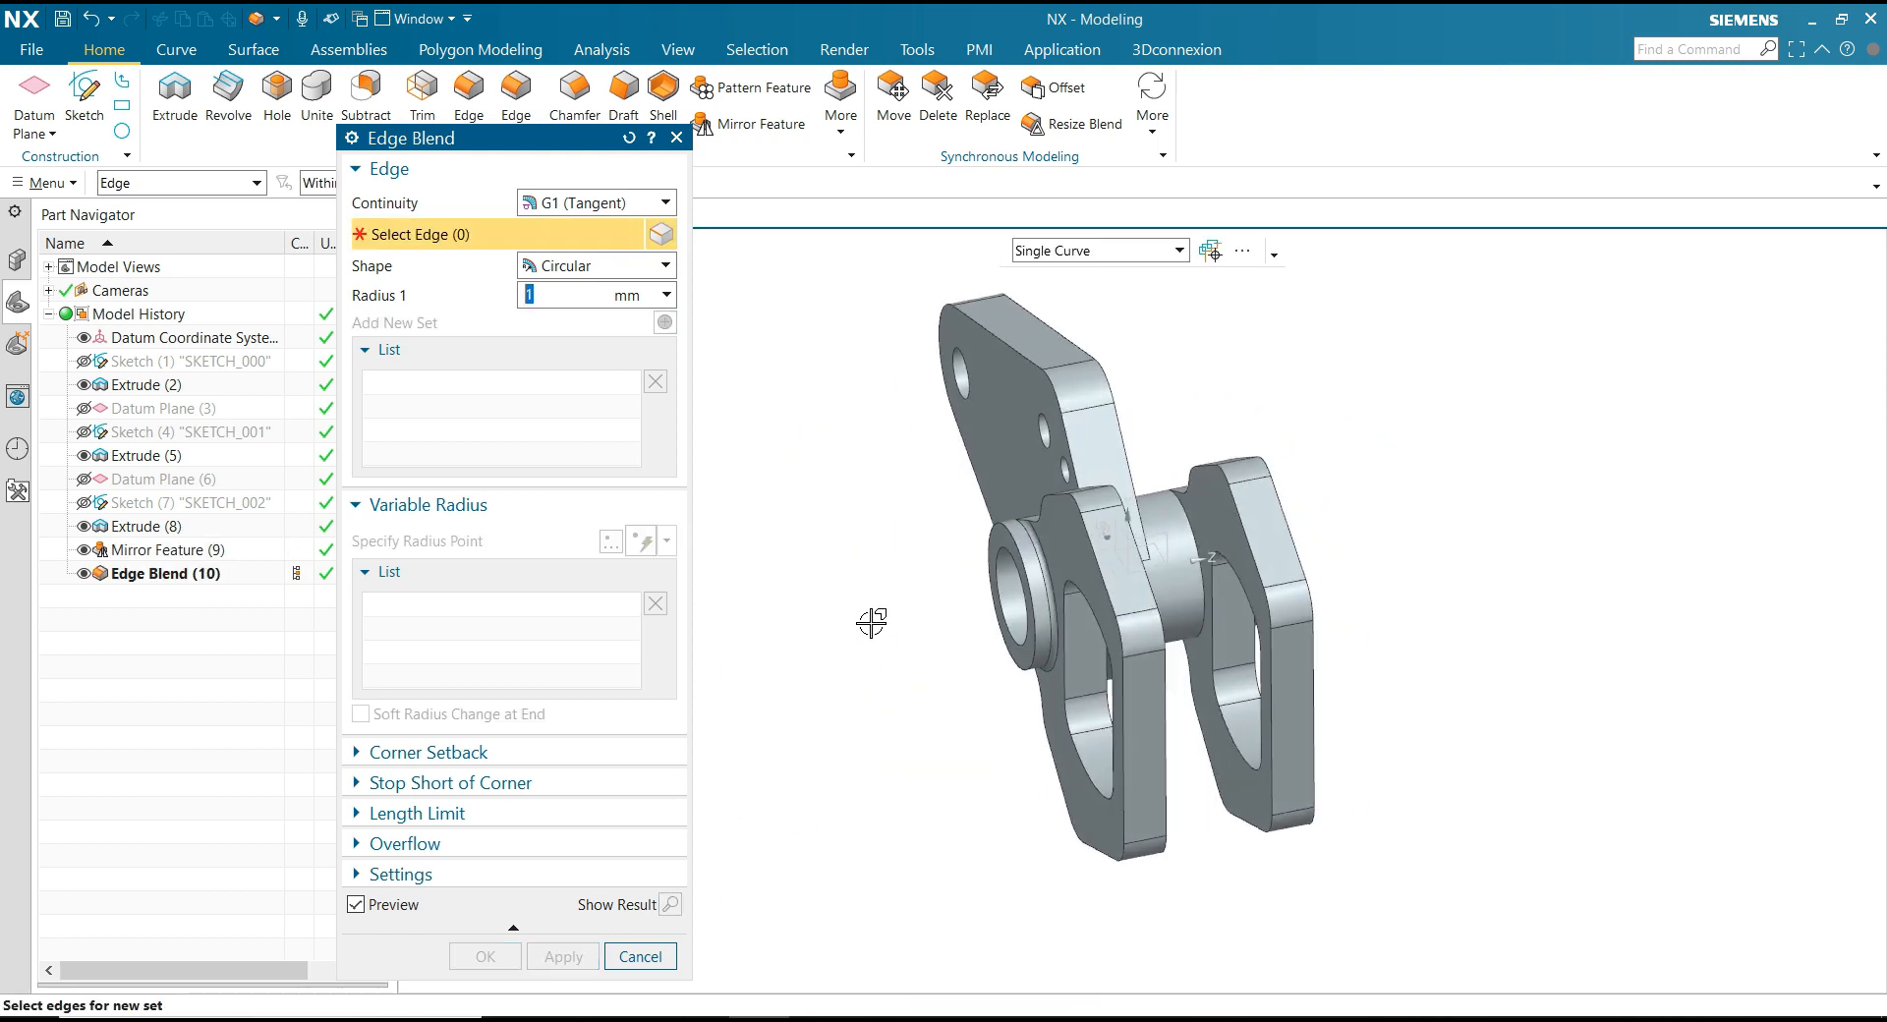
Step: Blend the edges where the inner faces of both fork plates meet the hub with a 3 mm radius
{"action": "middle_click_drag", "start_coordinate": [862, 617], "coordinate": [828, 442]}
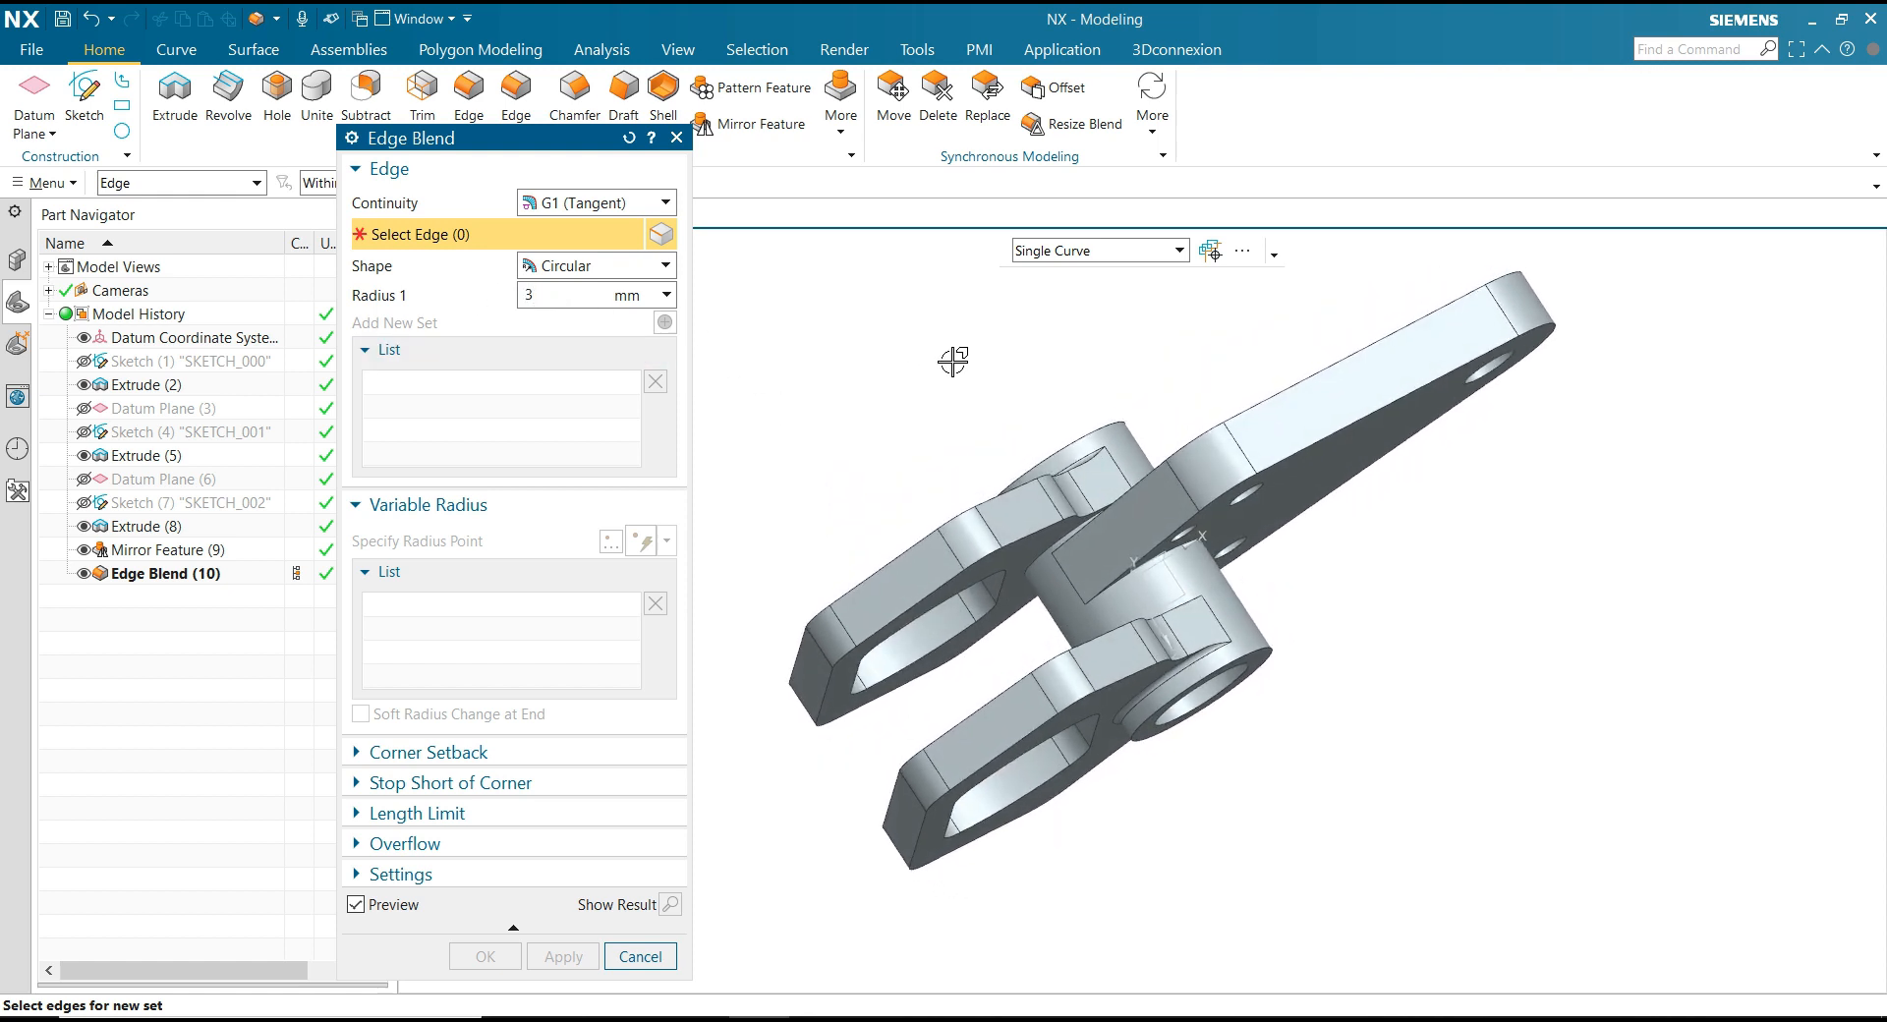
{"action": "left_click", "coordinate": [1043, 556]}
{"action": "middle_click_drag", "start_coordinate": [1044, 557], "coordinate": [1094, 659]}
{"action": "left_click", "coordinate": [1106, 676]}
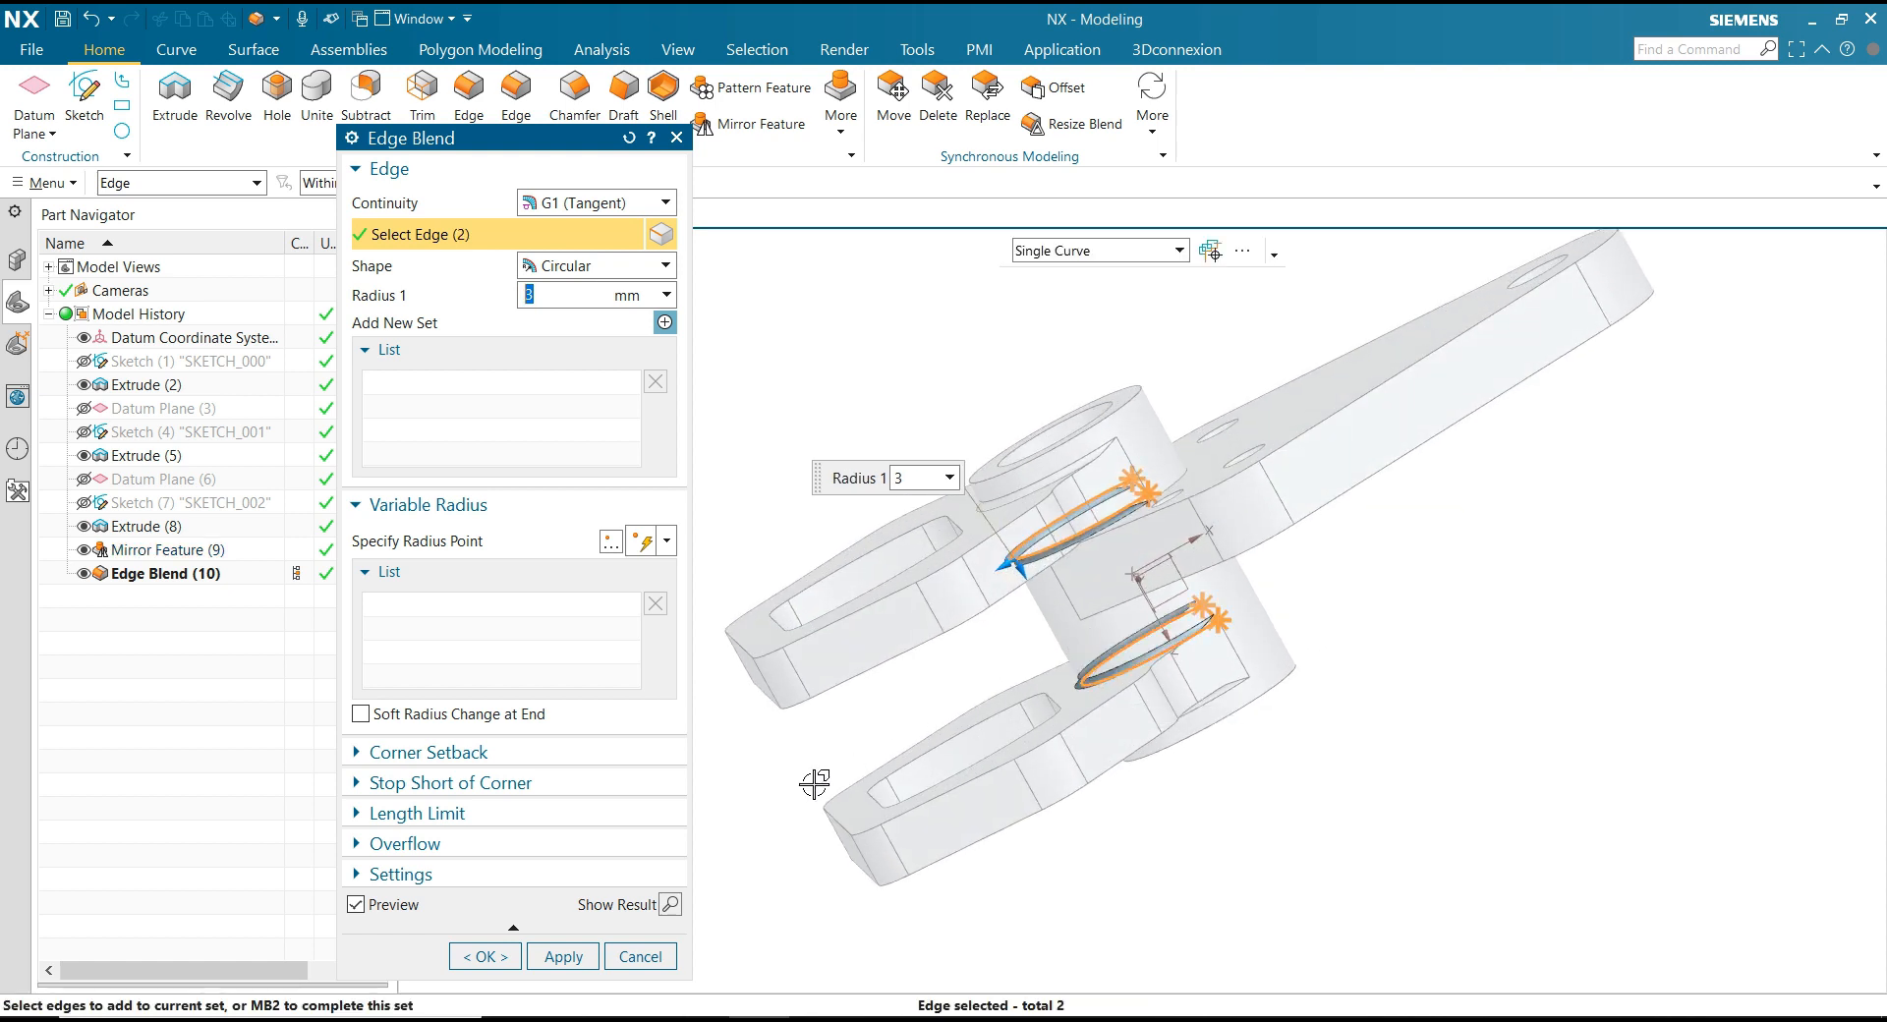
{"action": "left_click", "coordinate": [488, 956]}
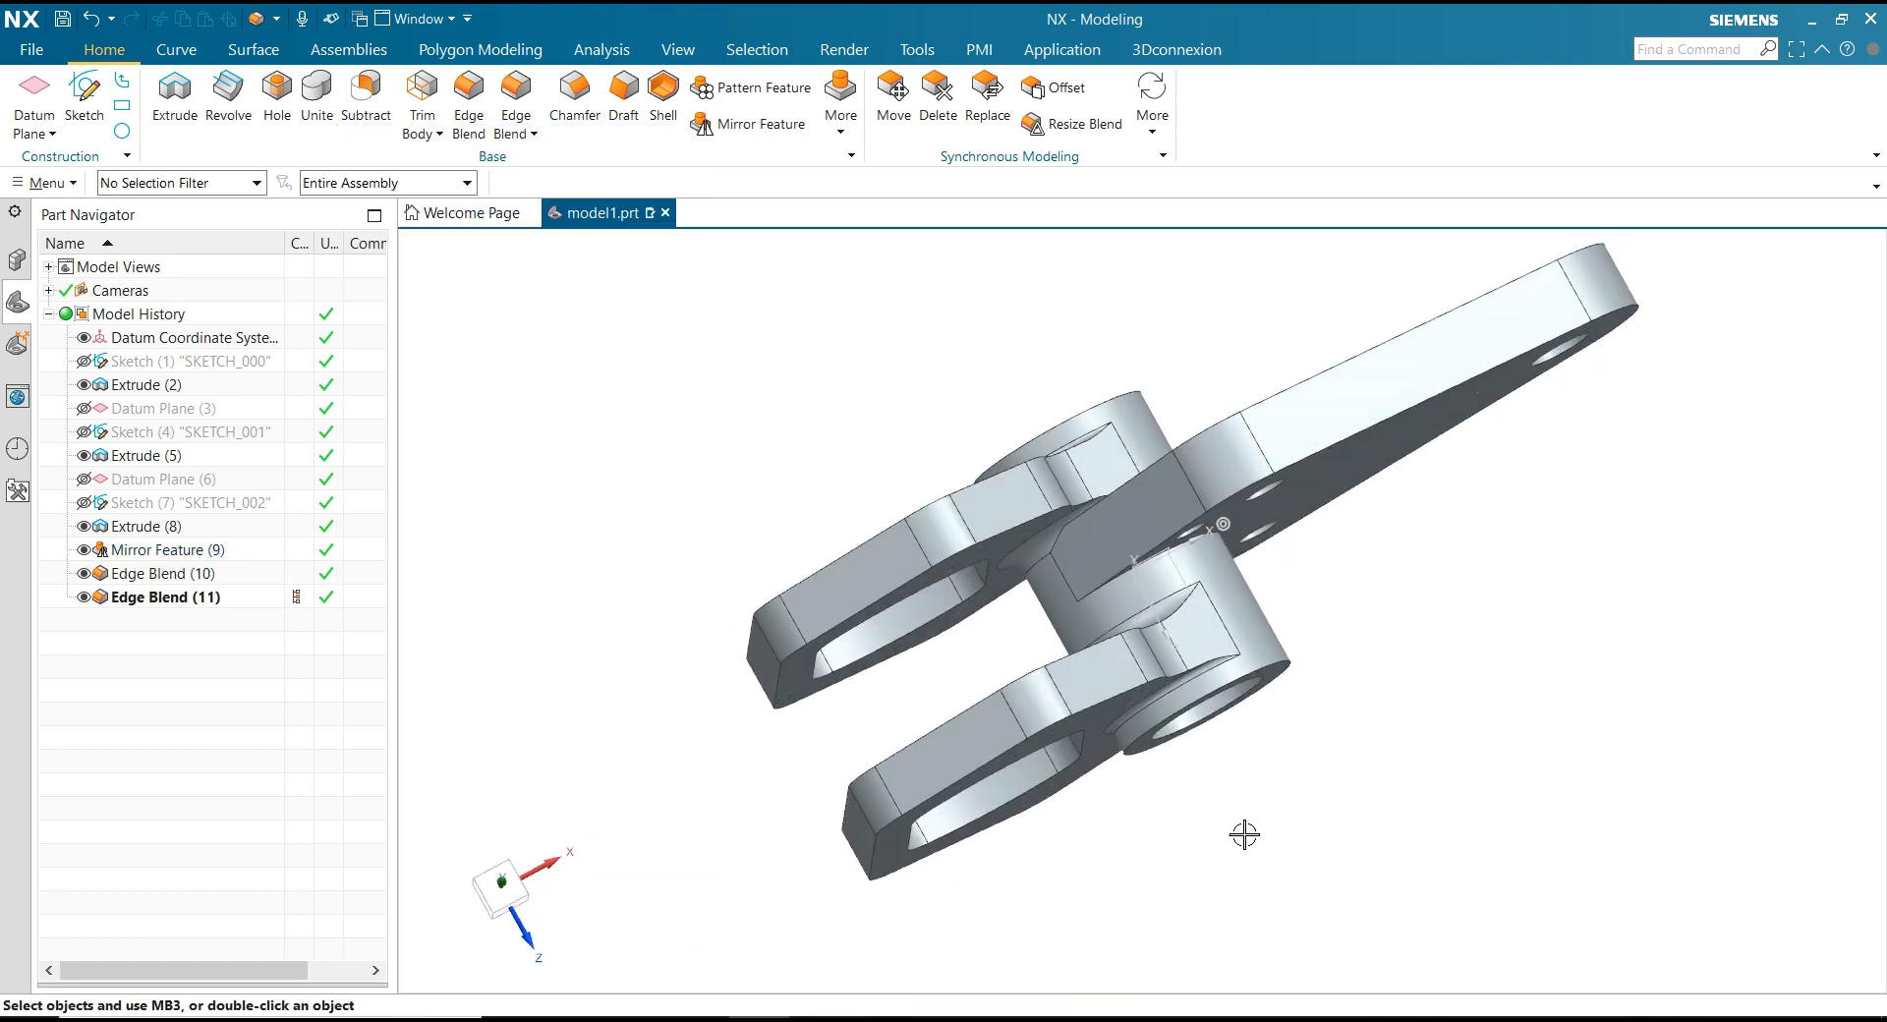
Step: Hide the datum coordinate system and fit the finished part in the view
{"action": "scroll", "coordinate": [1244, 834], "scroll_direction": "down", "scroll_amount": 2}
{"action": "middle_click_drag", "start_coordinate": [1251, 829], "coordinate": [1272, 728]}
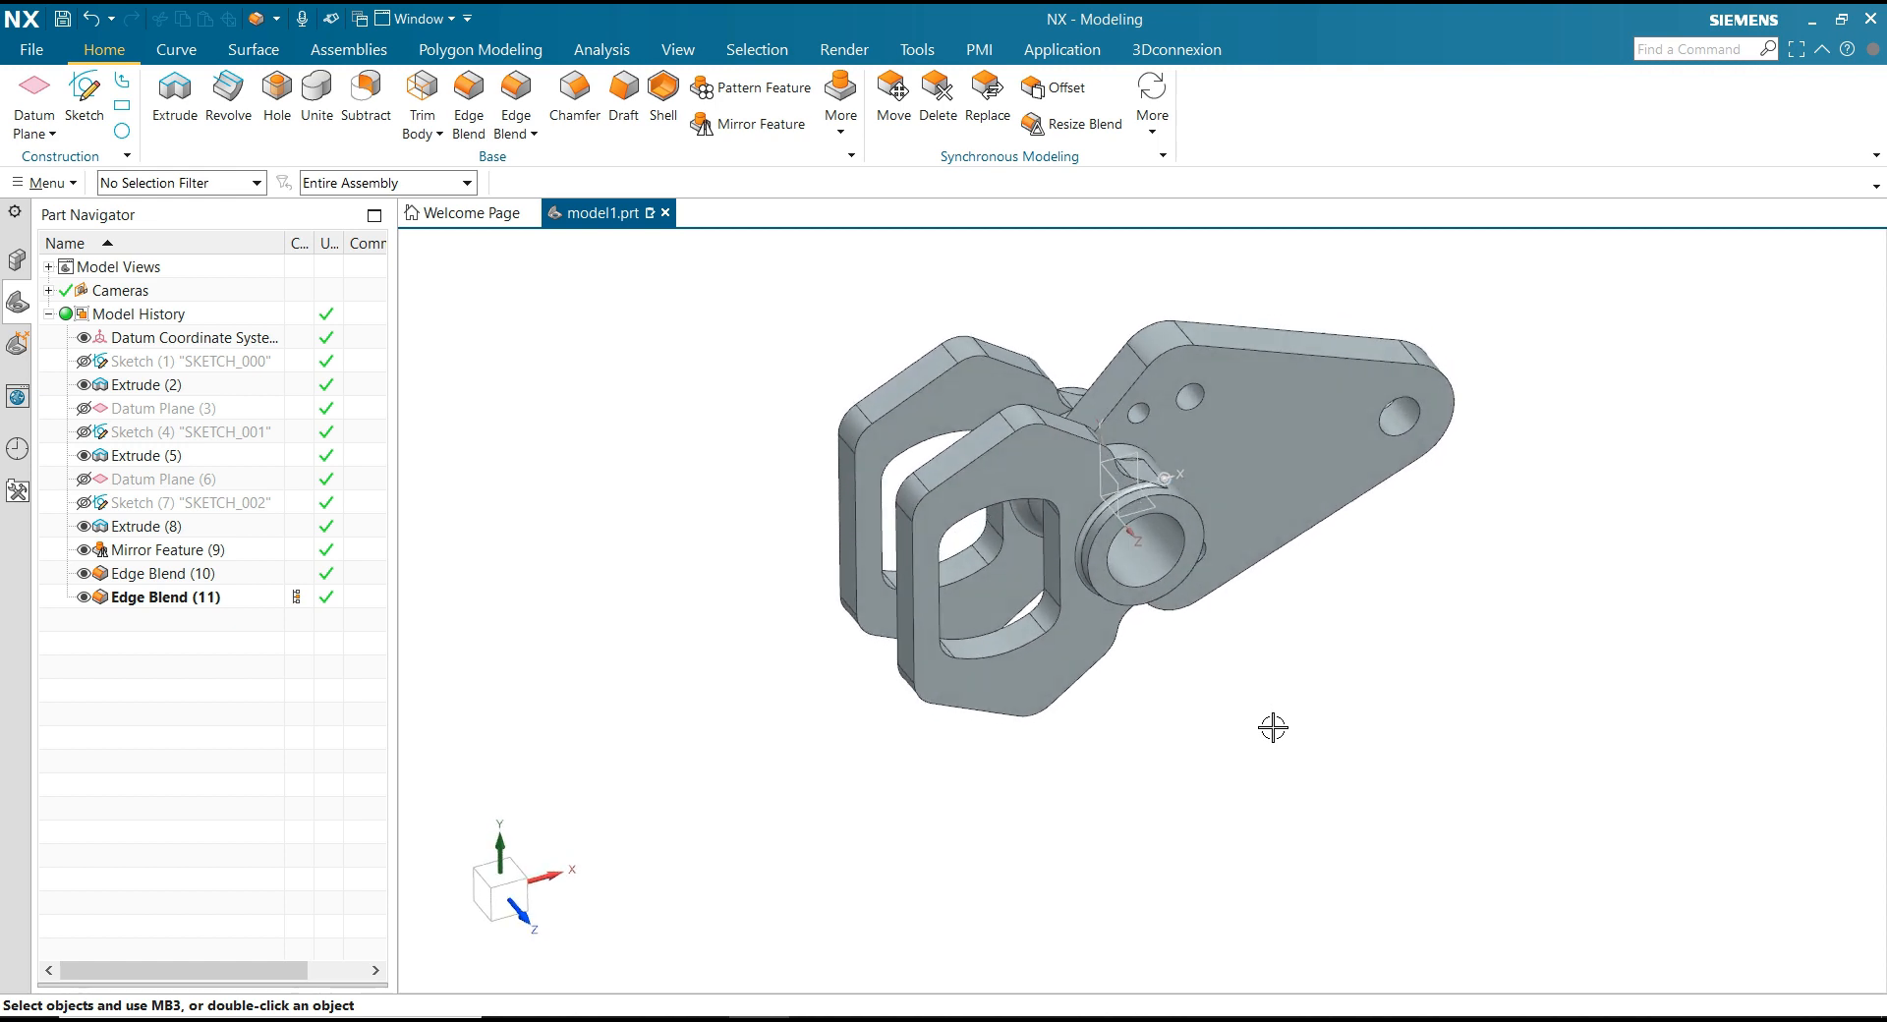
{"action": "left_click", "coordinate": [1130, 455]}
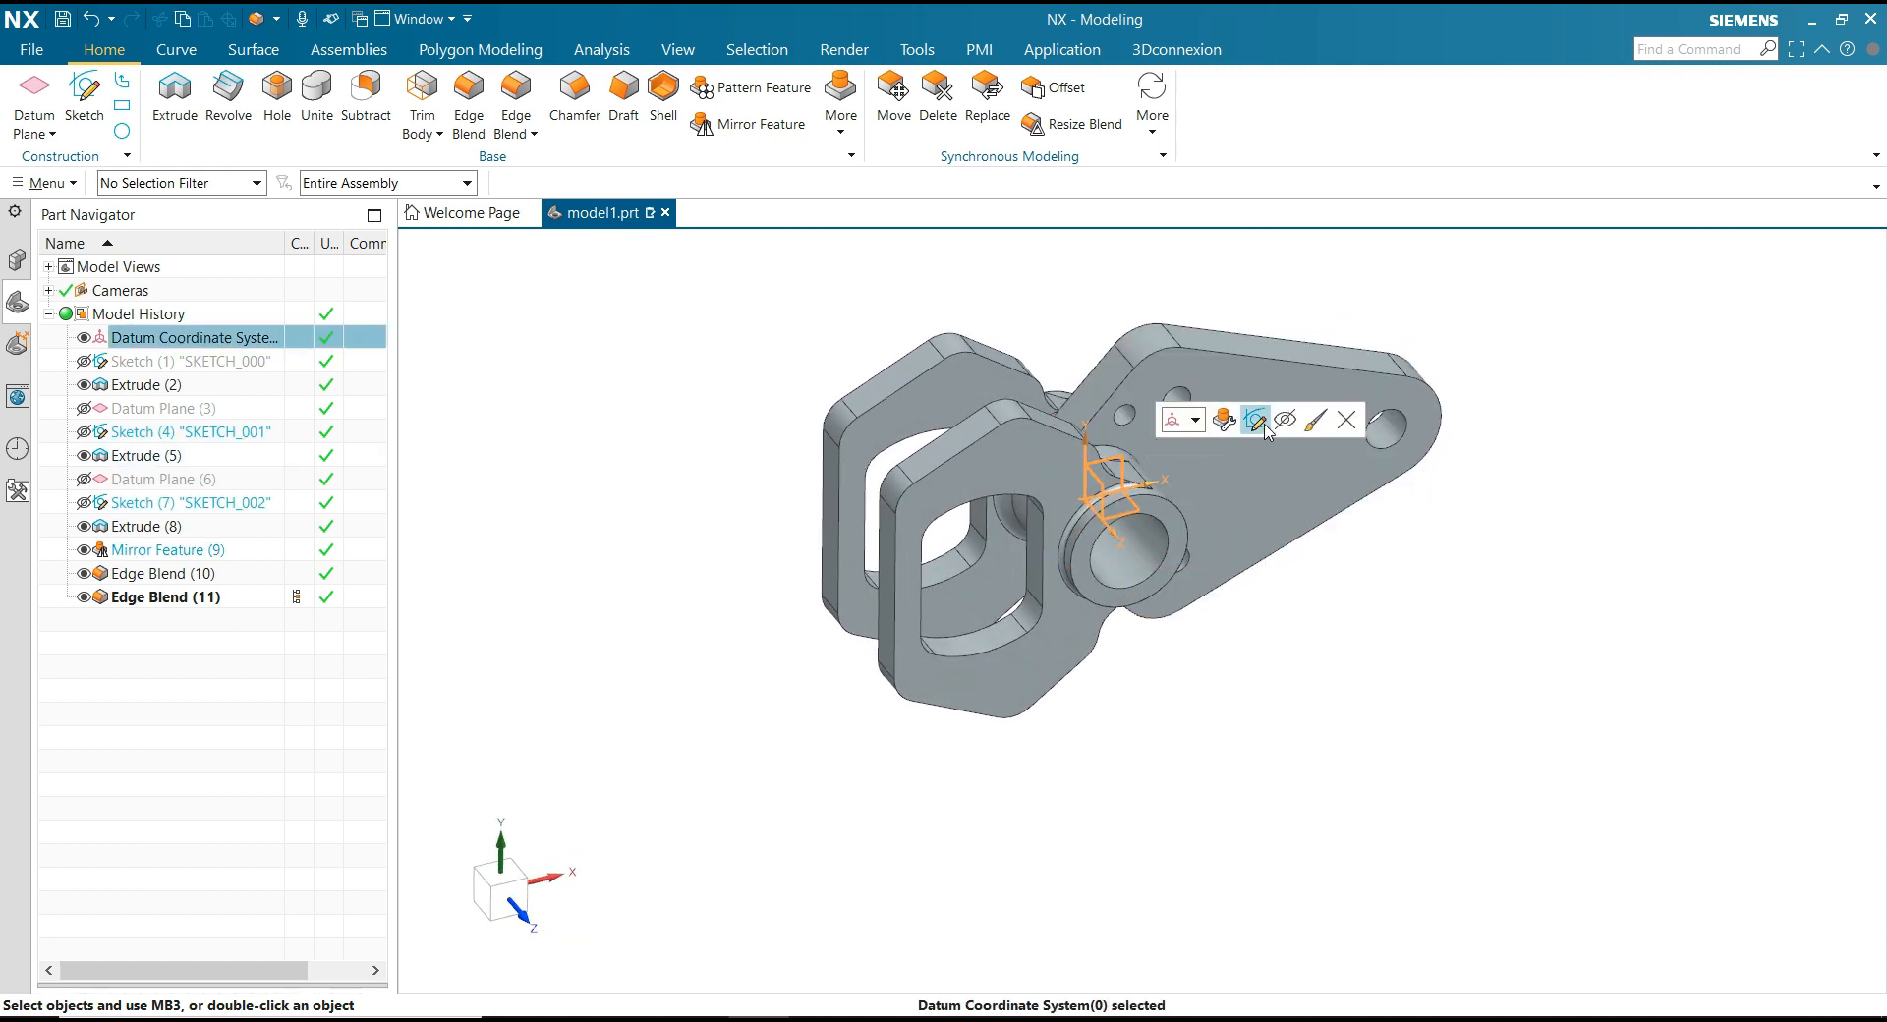
{"action": "key", "text": "Escape"}
{"action": "key", "text": "ctrl+f"}
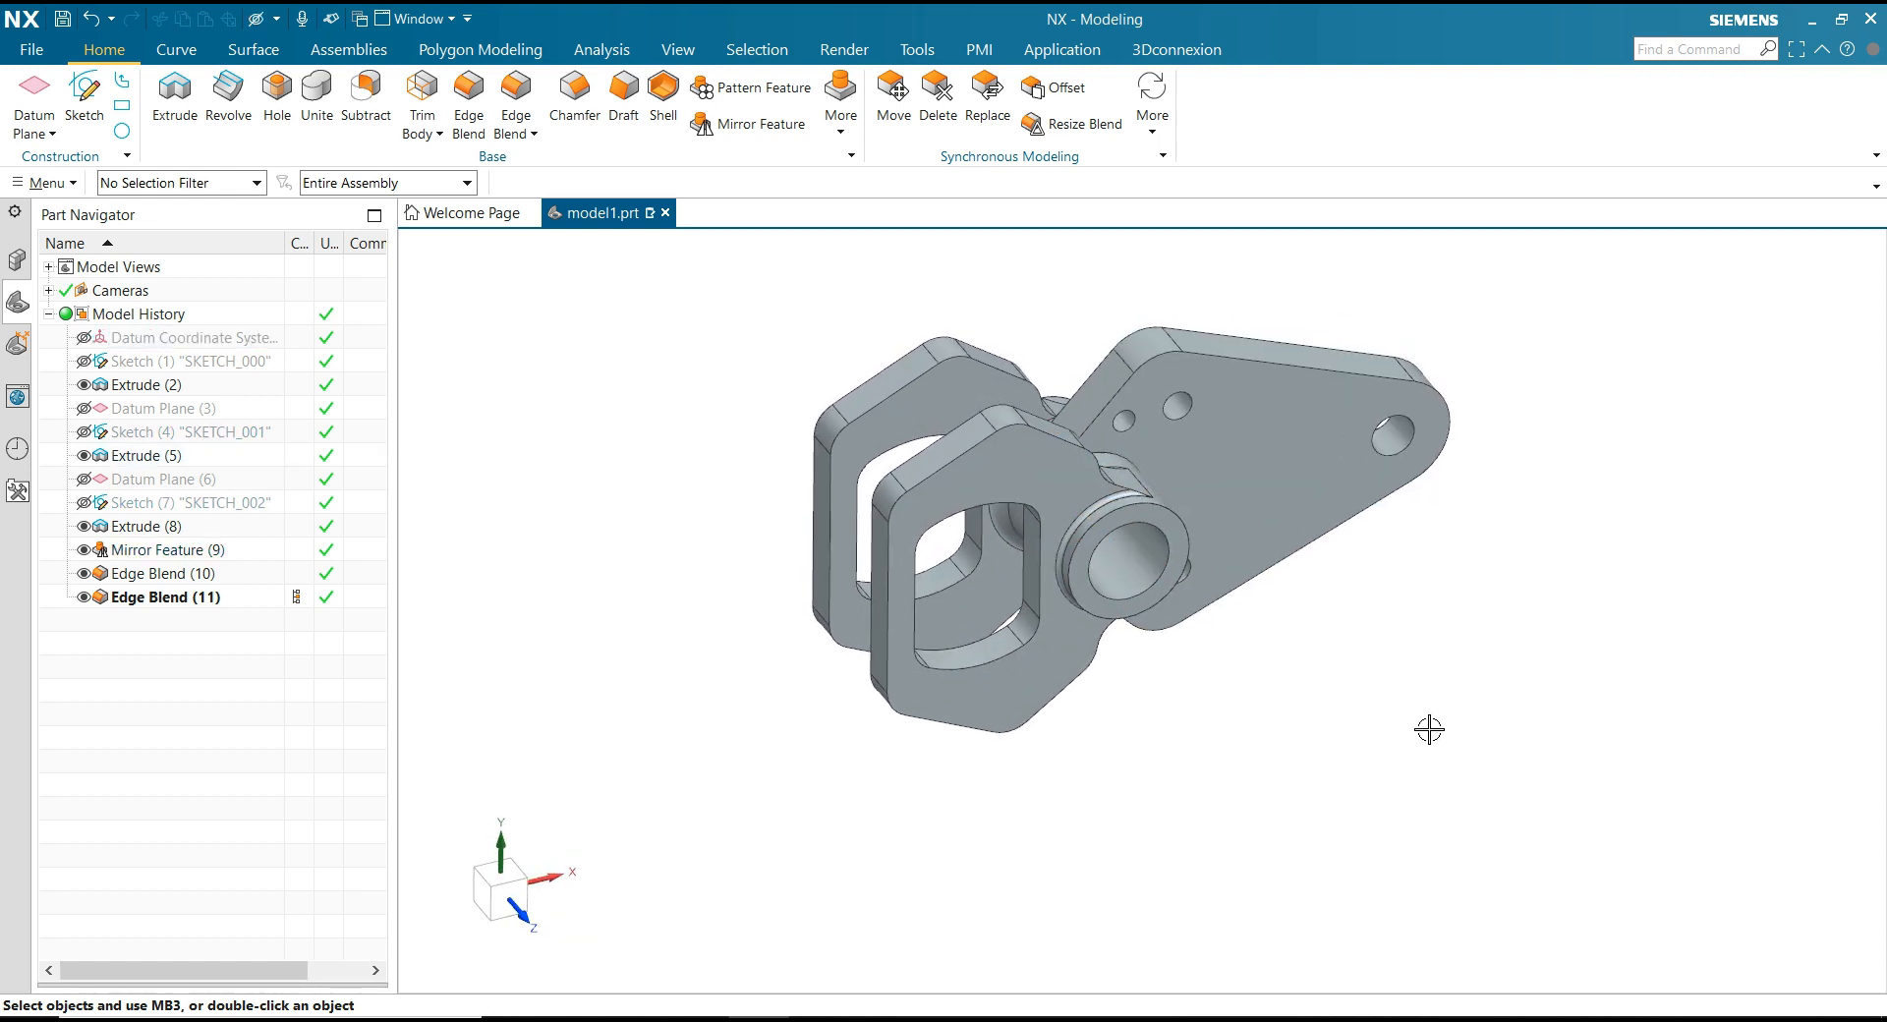